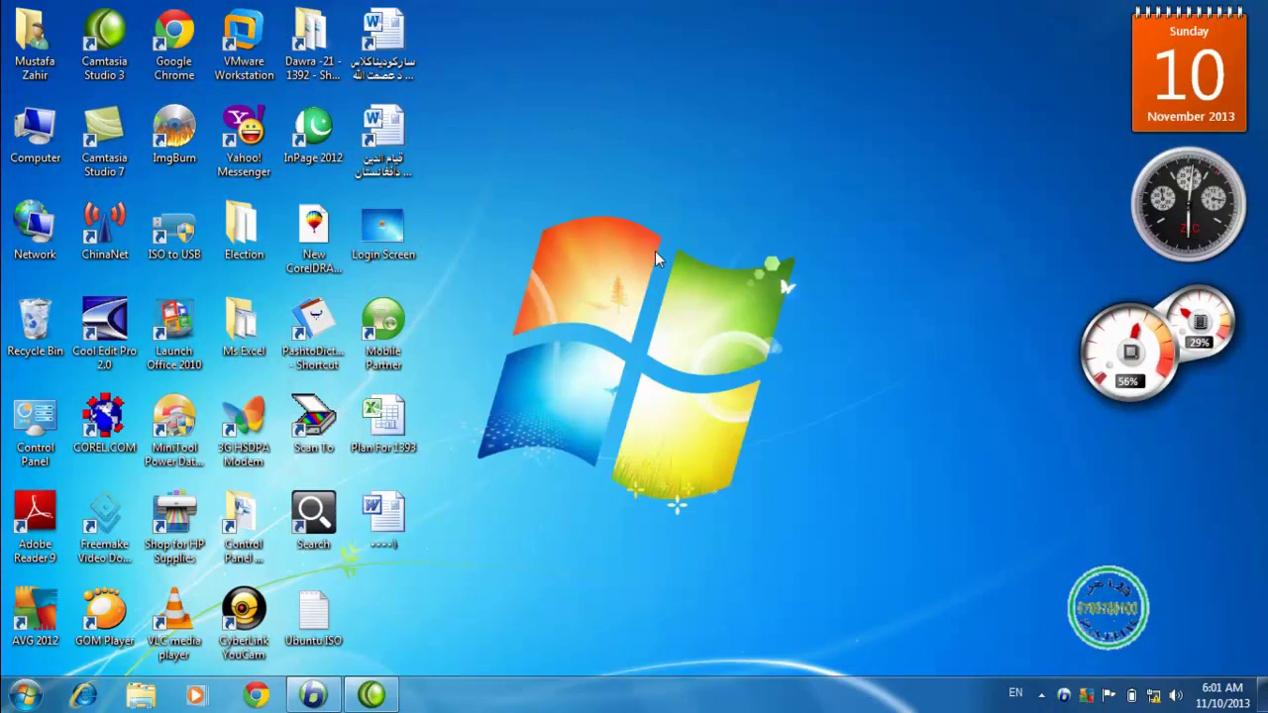
# Refresh the desktop and open the Control Panel.
pyautogui.rightClick(655, 251)
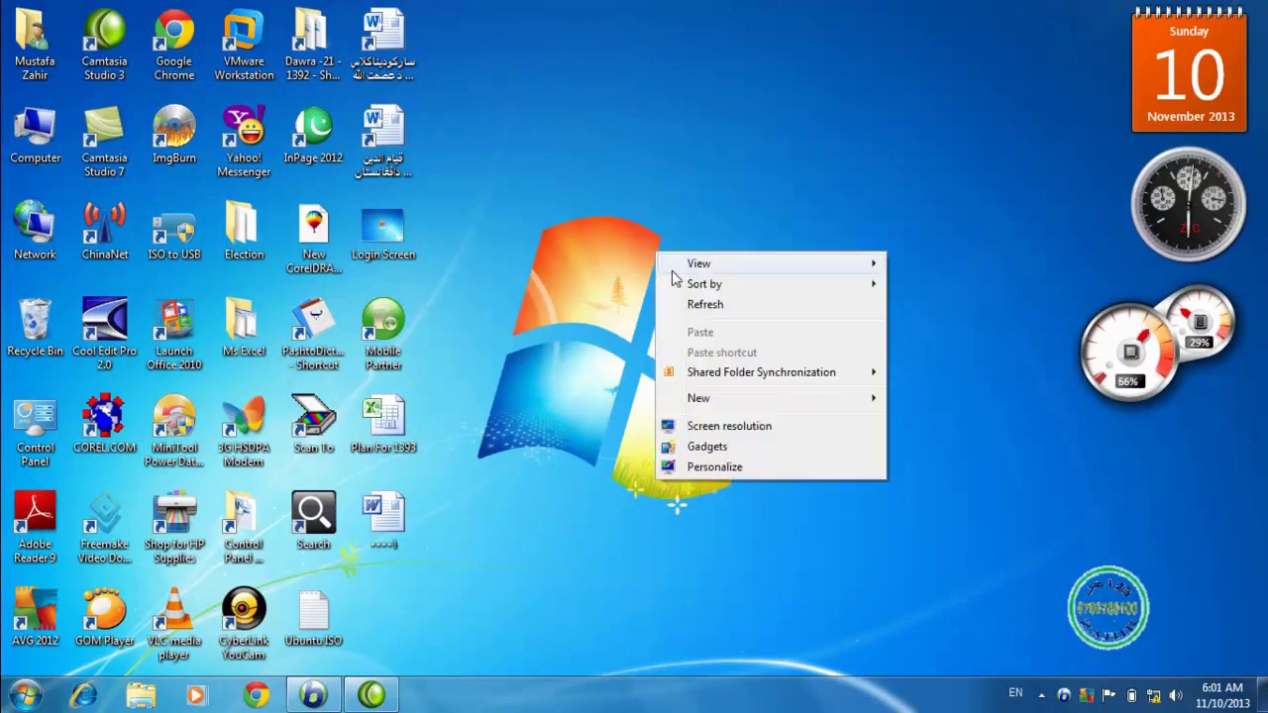
pyautogui.click(702, 299)
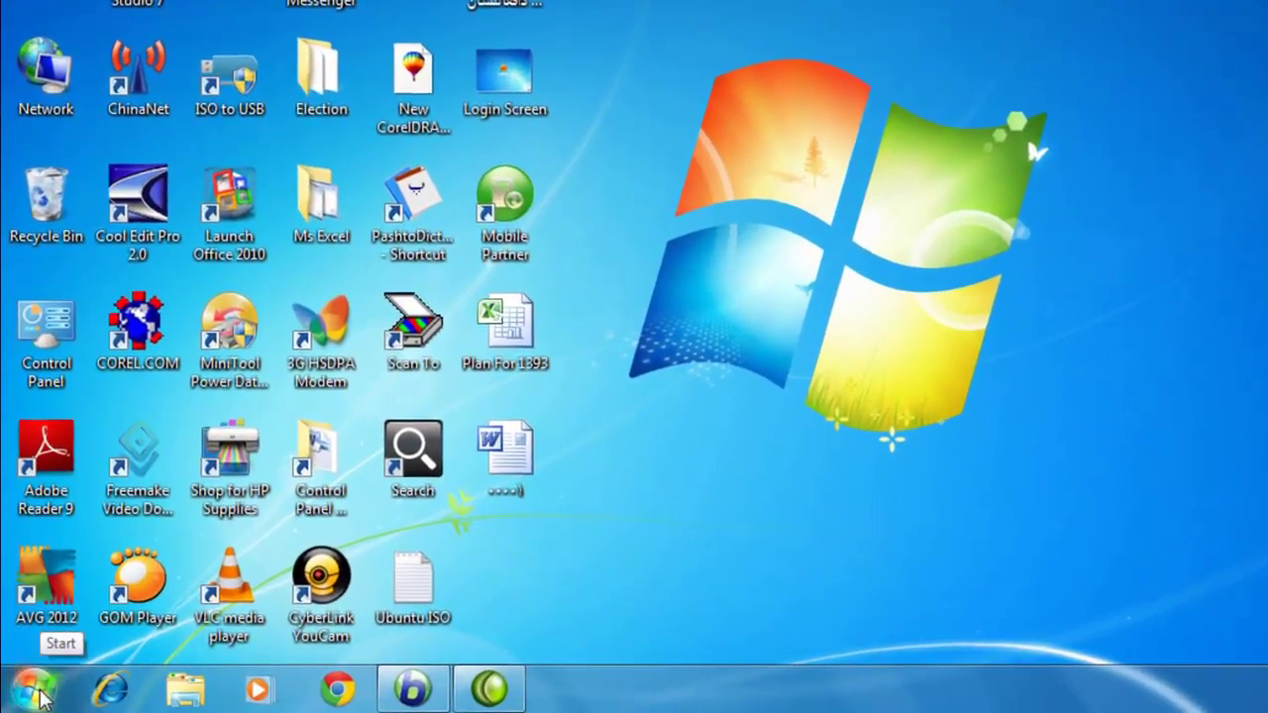
pyautogui.click(40, 697)
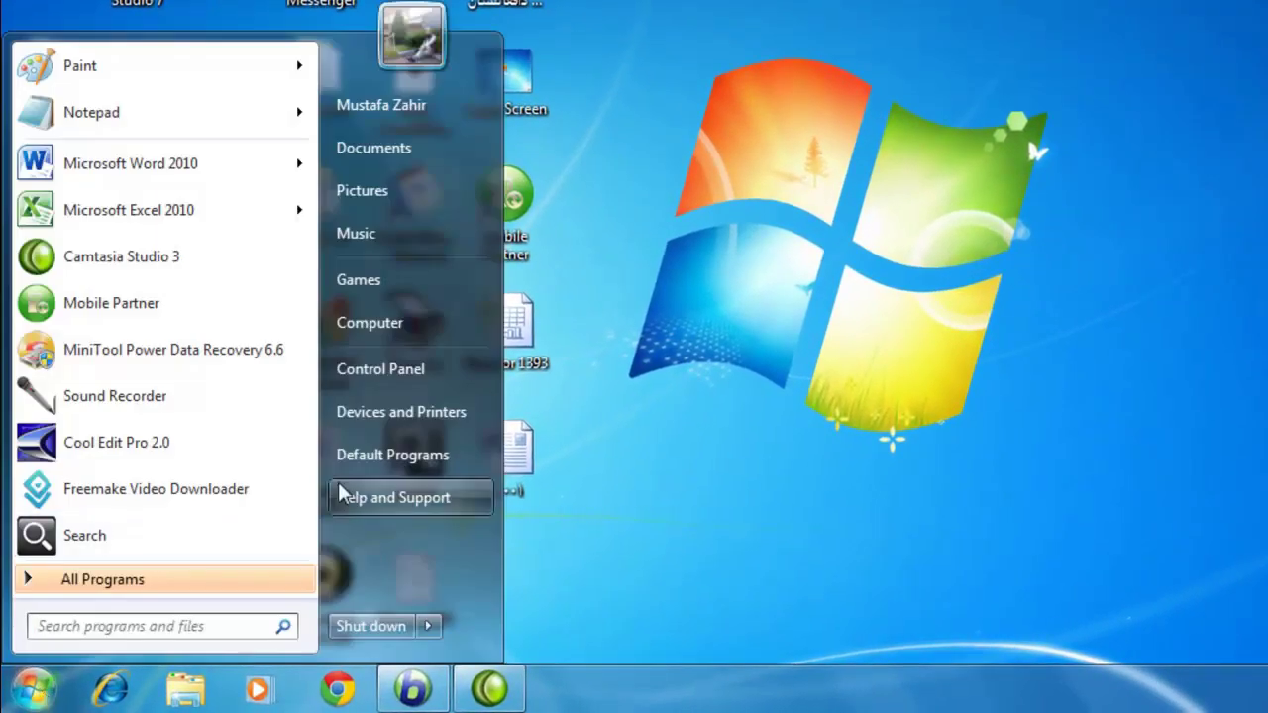
pyautogui.click(391, 367)
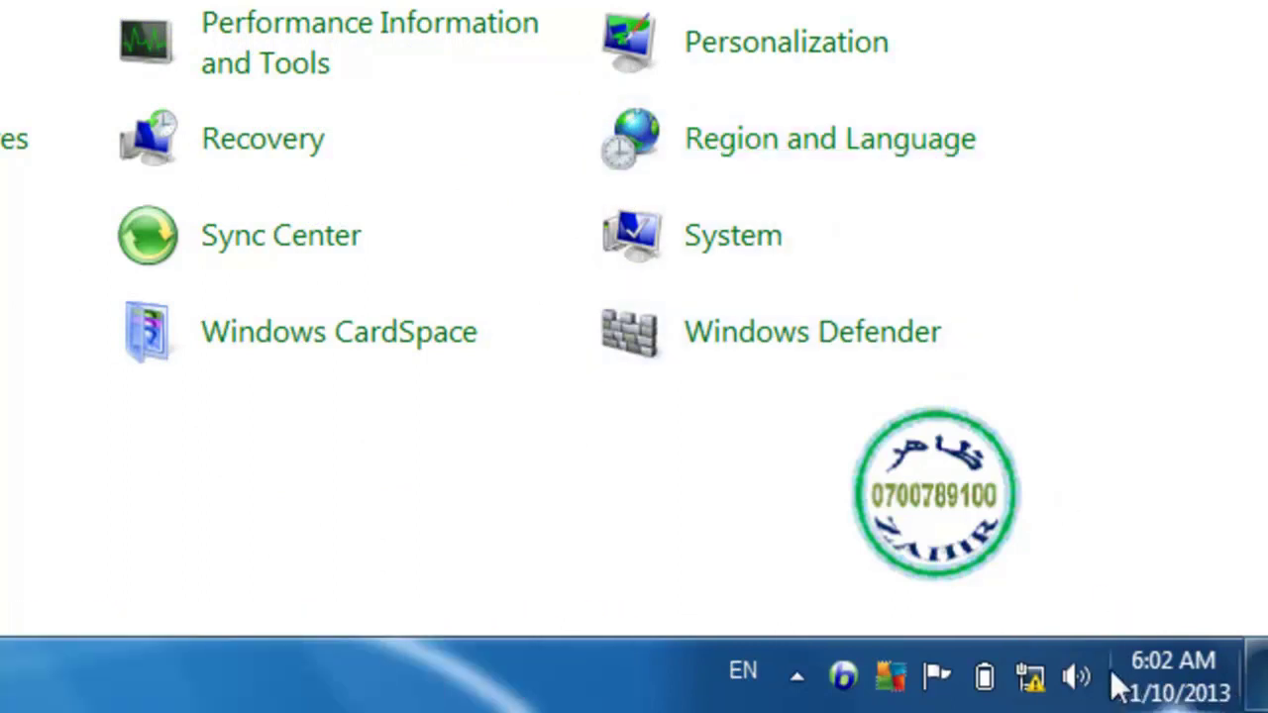
# Open the Region and Language settings and reposition the dialog over the Control Panel window.
pyautogui.moveTo(1200, 702)
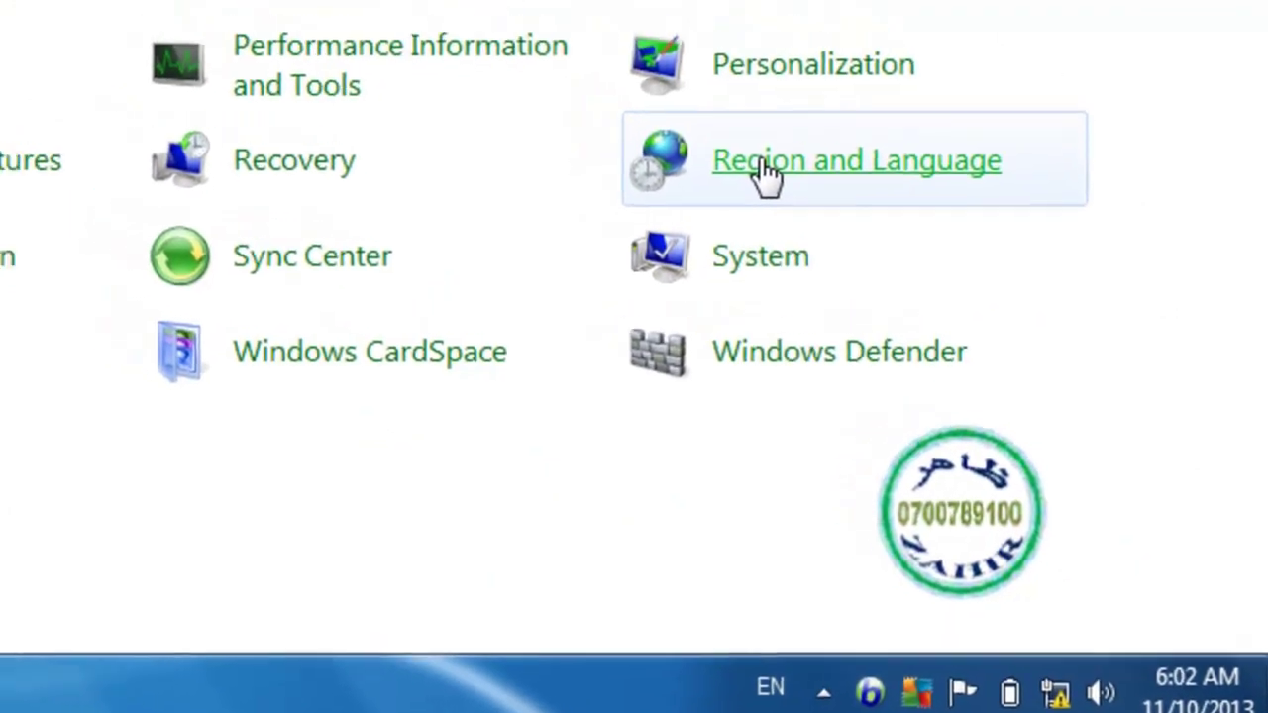
pyautogui.click(812, 218)
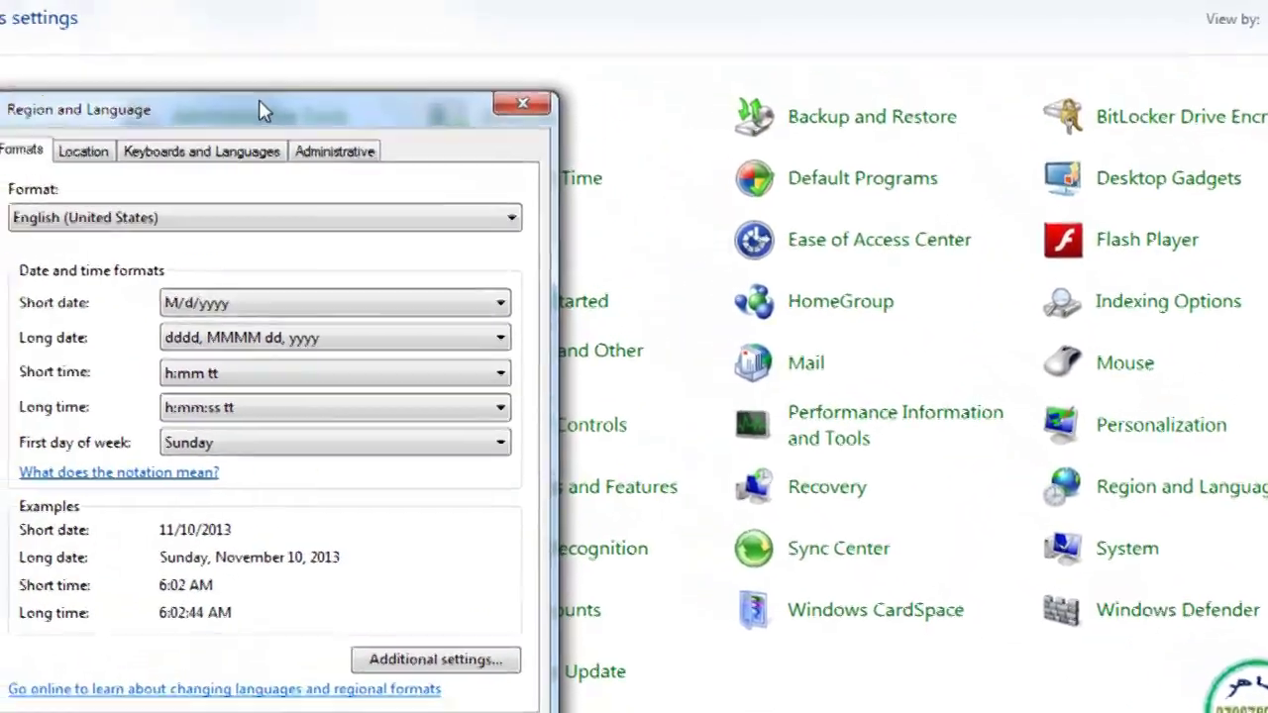
pyautogui.moveTo(165, 46); pyautogui.dragTo(544, 0)
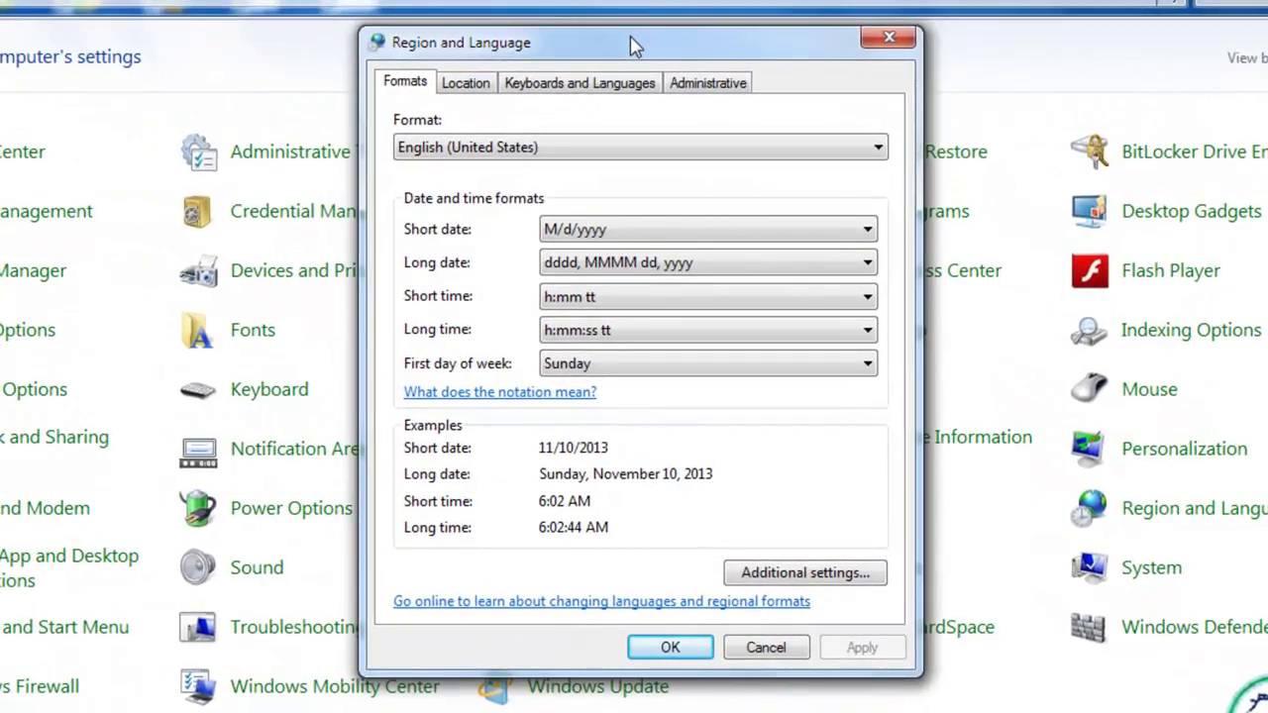
pyautogui.moveTo(631, 38); pyautogui.dragTo(630, 39)
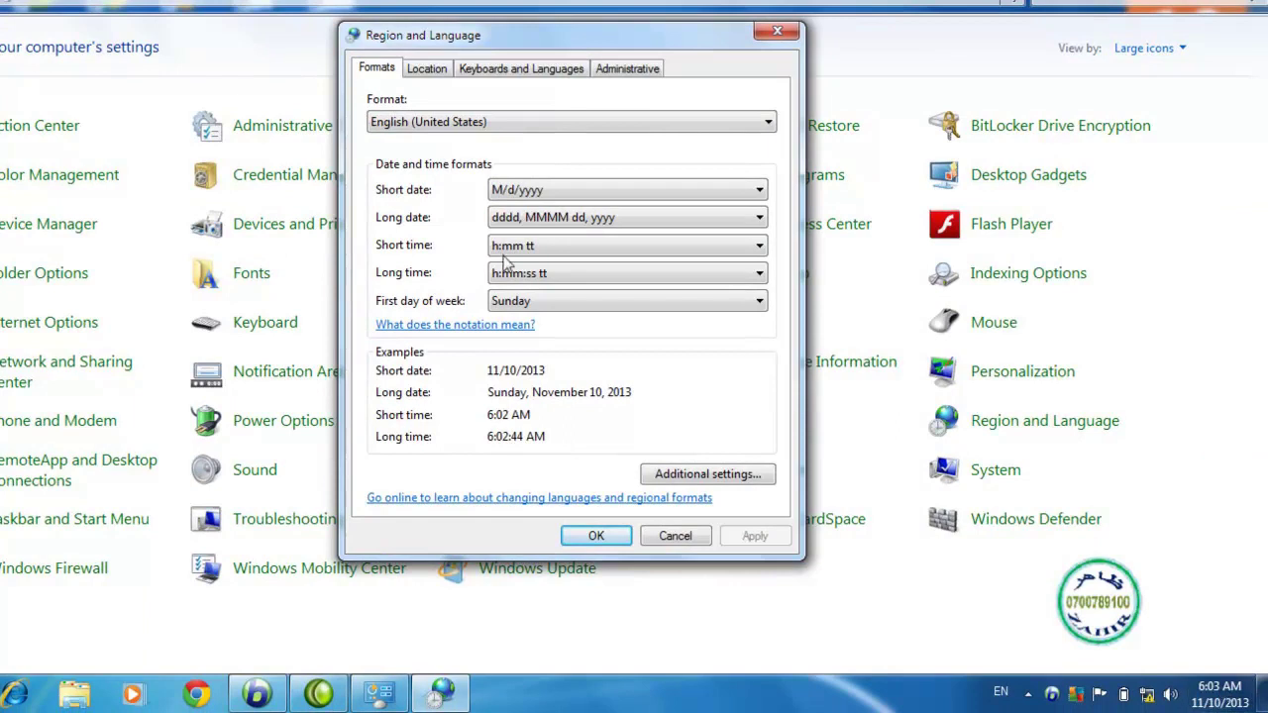
# Set the regional format to Pashto (Afghanistan) and apply it.
pyautogui.click(523, 122)
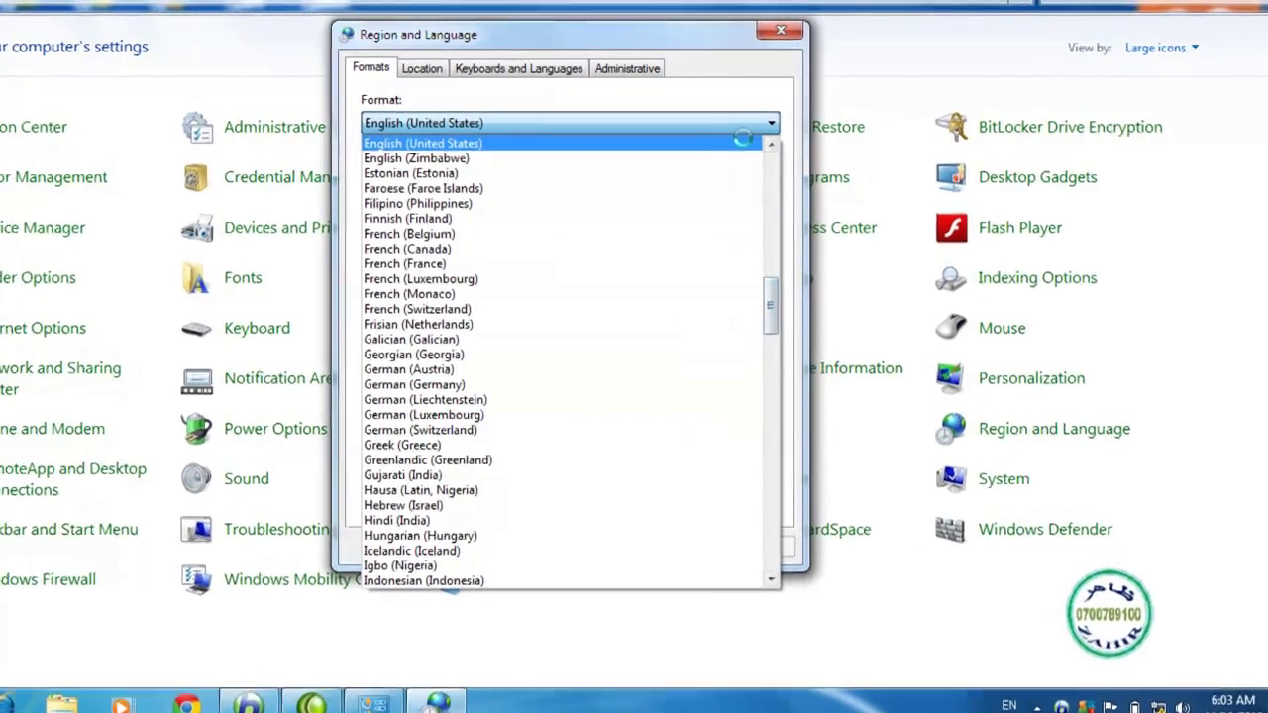
pyautogui.click(738, 123)
pyautogui.click(738, 123)
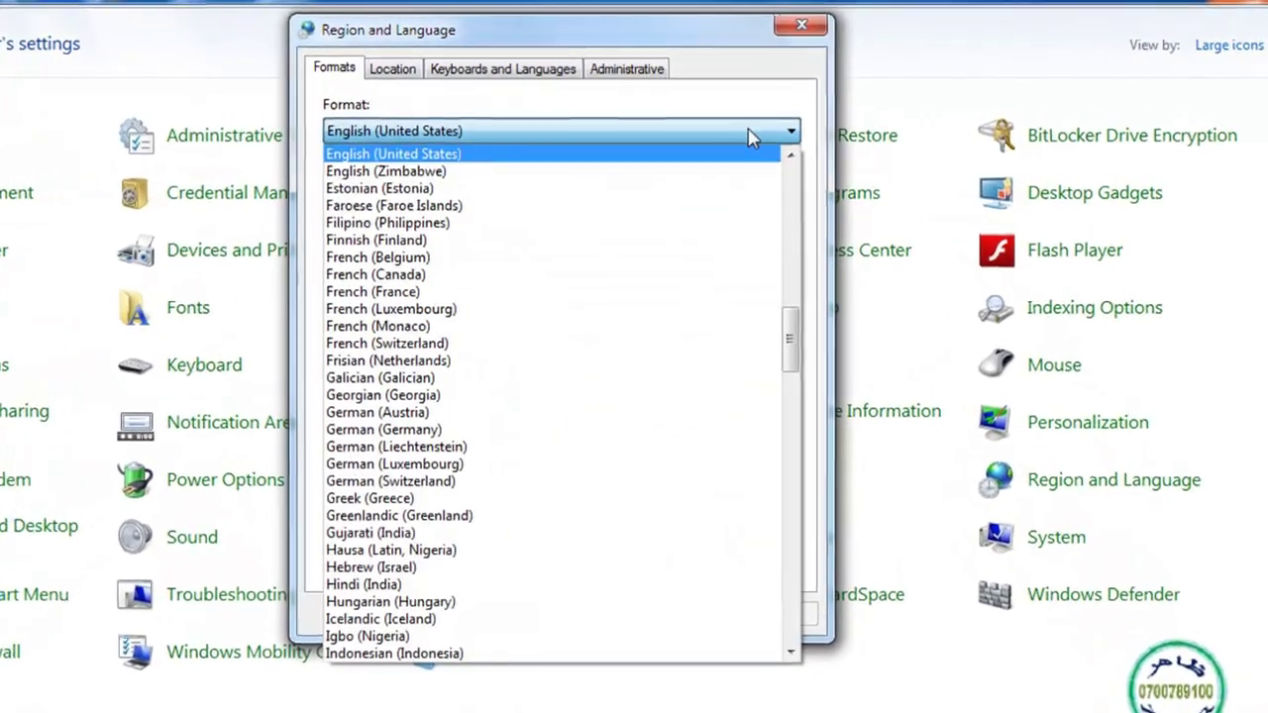
pyautogui.moveTo(789, 337); pyautogui.dragTo(800, 452)
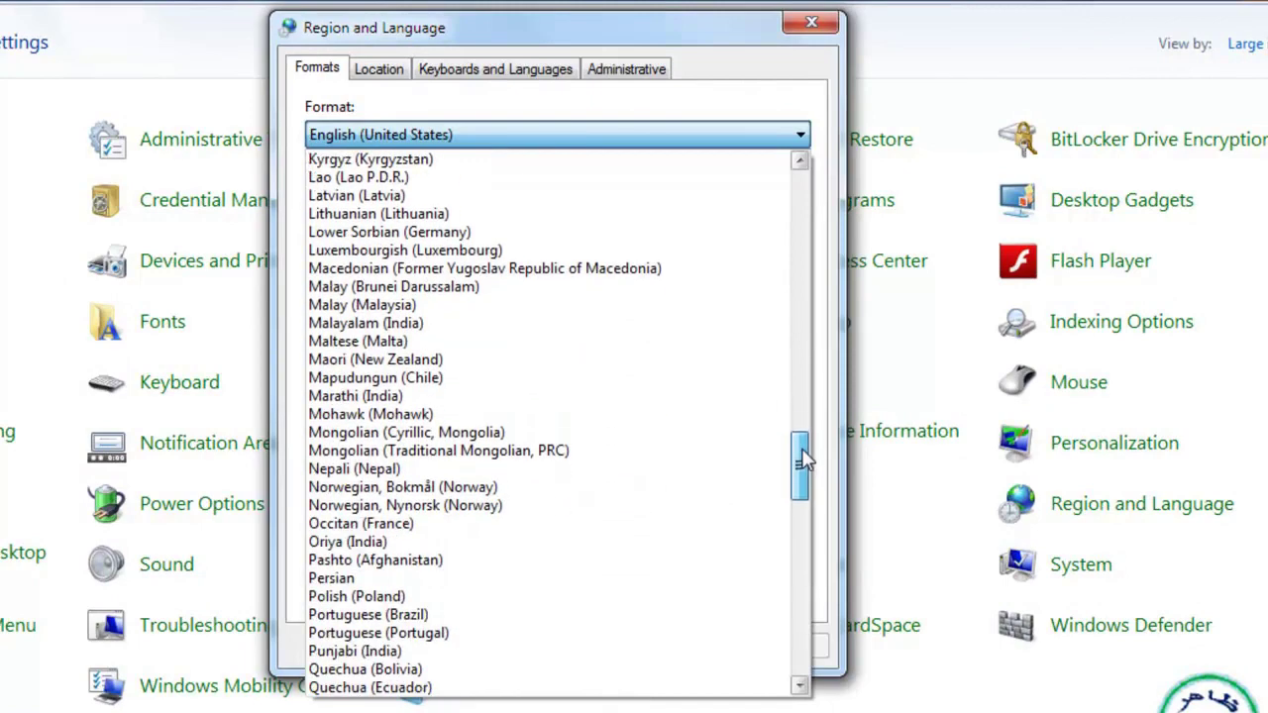
pyautogui.click(411, 561)
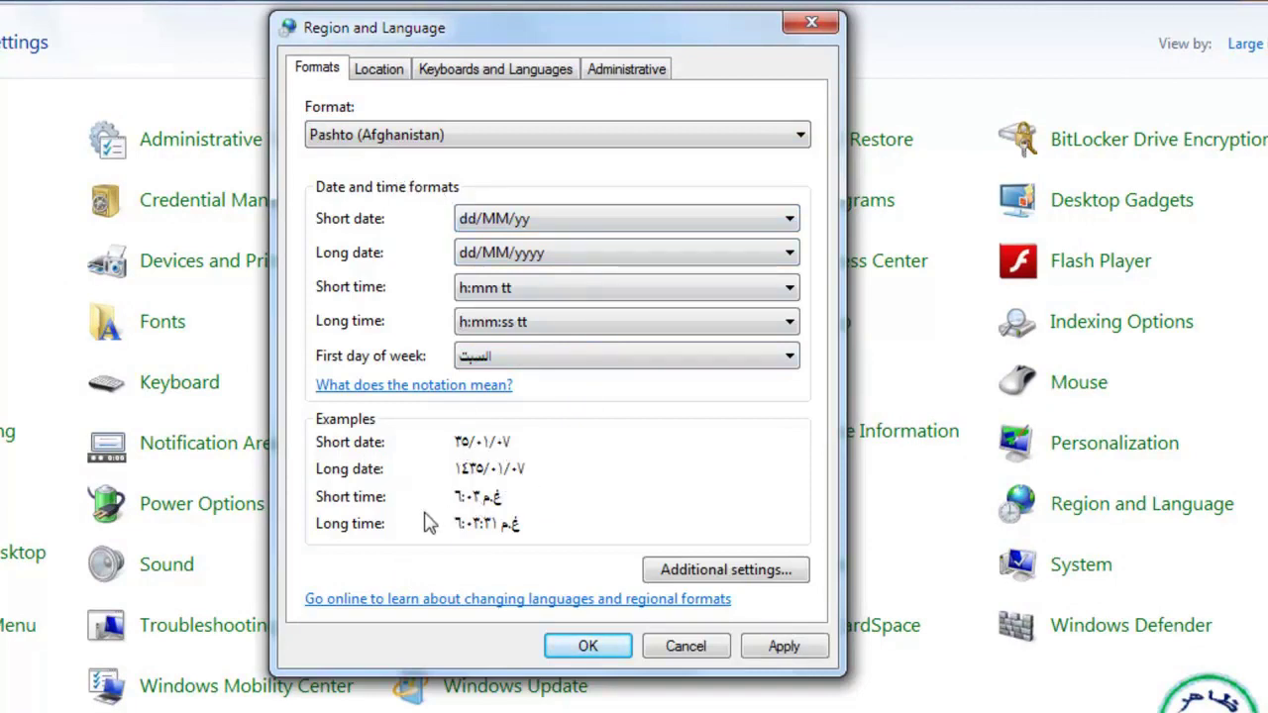
pyautogui.click(777, 646)
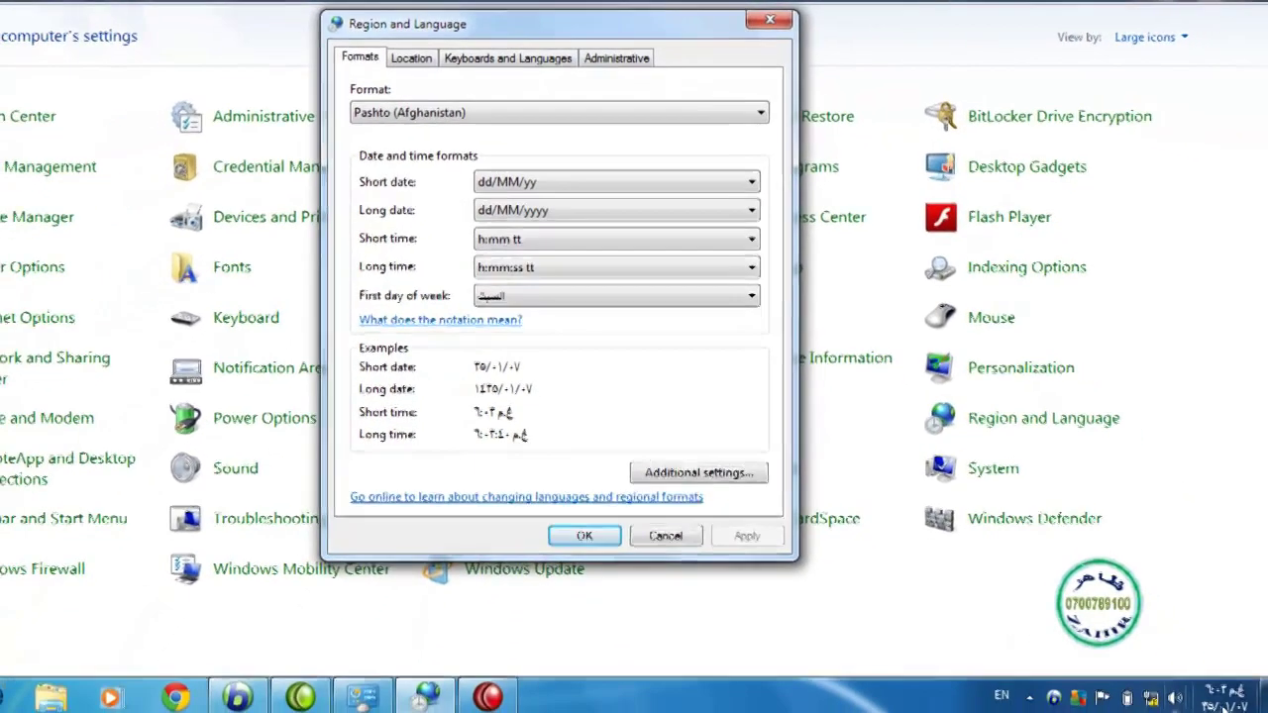
pyautogui.moveTo(1216, 690)
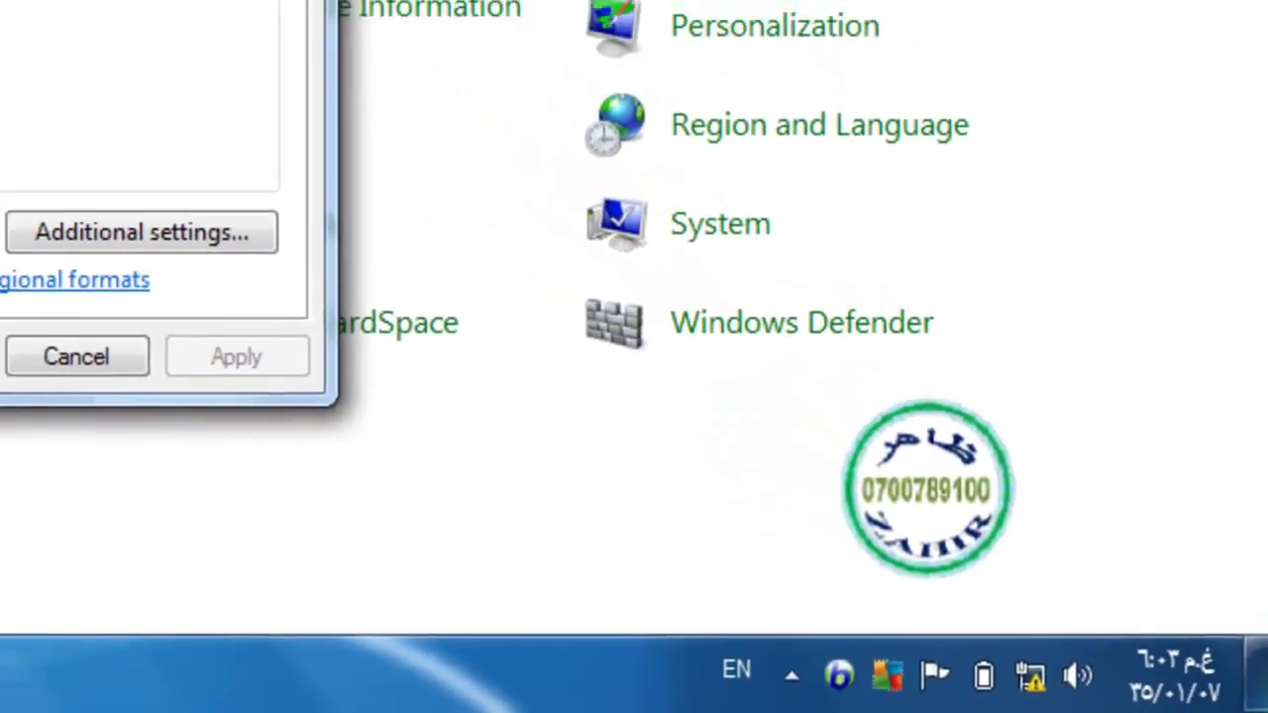
# Launch Microsoft Excel 2010 with a blank workbook.
pyautogui.press('super')
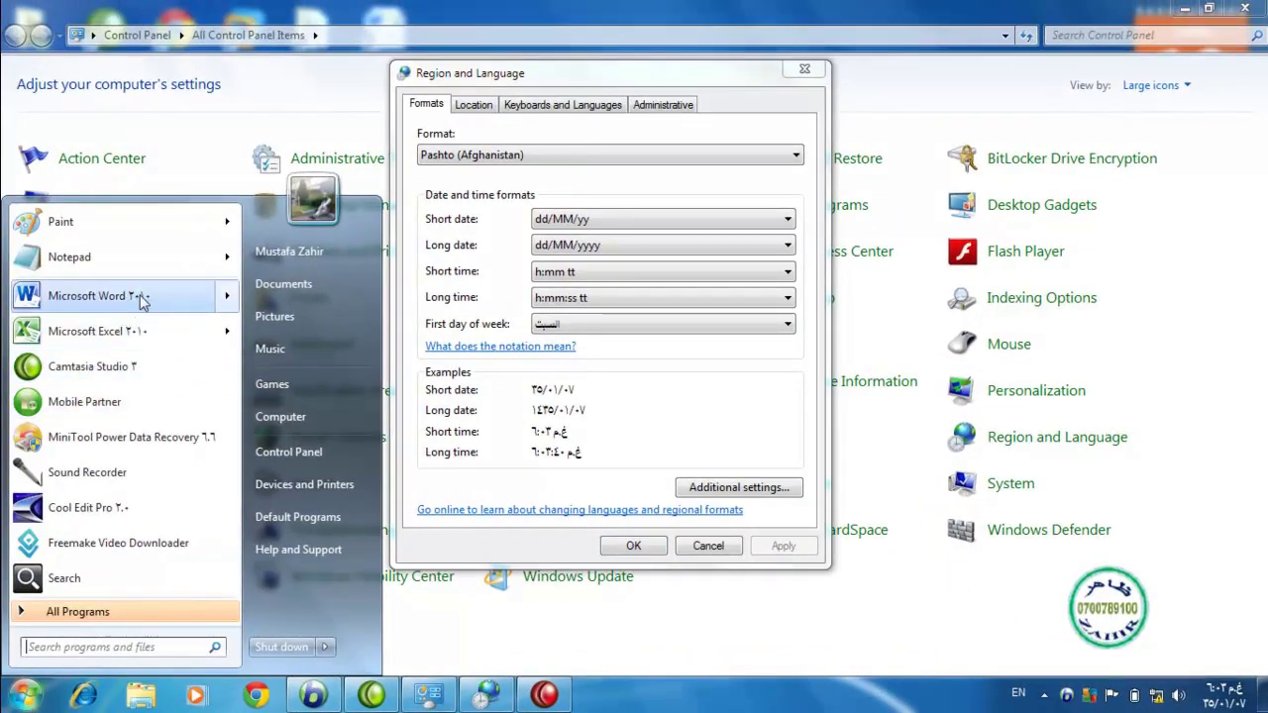
pyautogui.moveTo(144, 300)
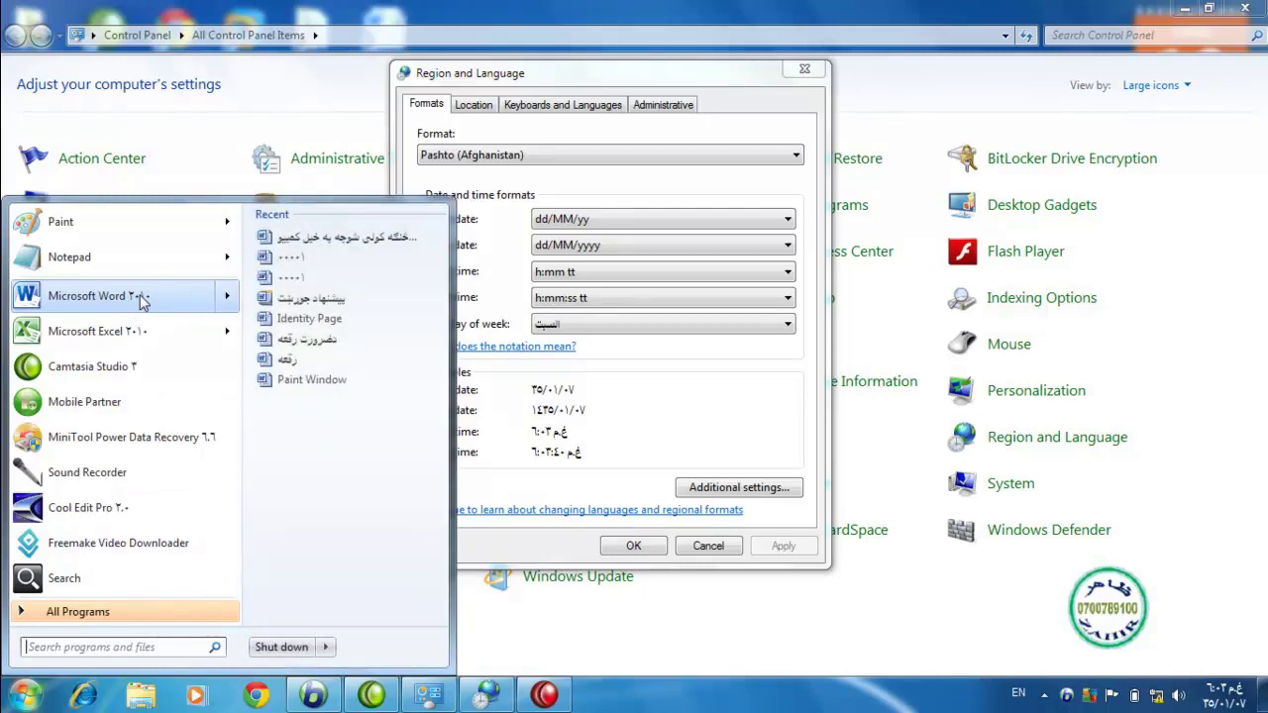
pyautogui.moveTo(77, 339)
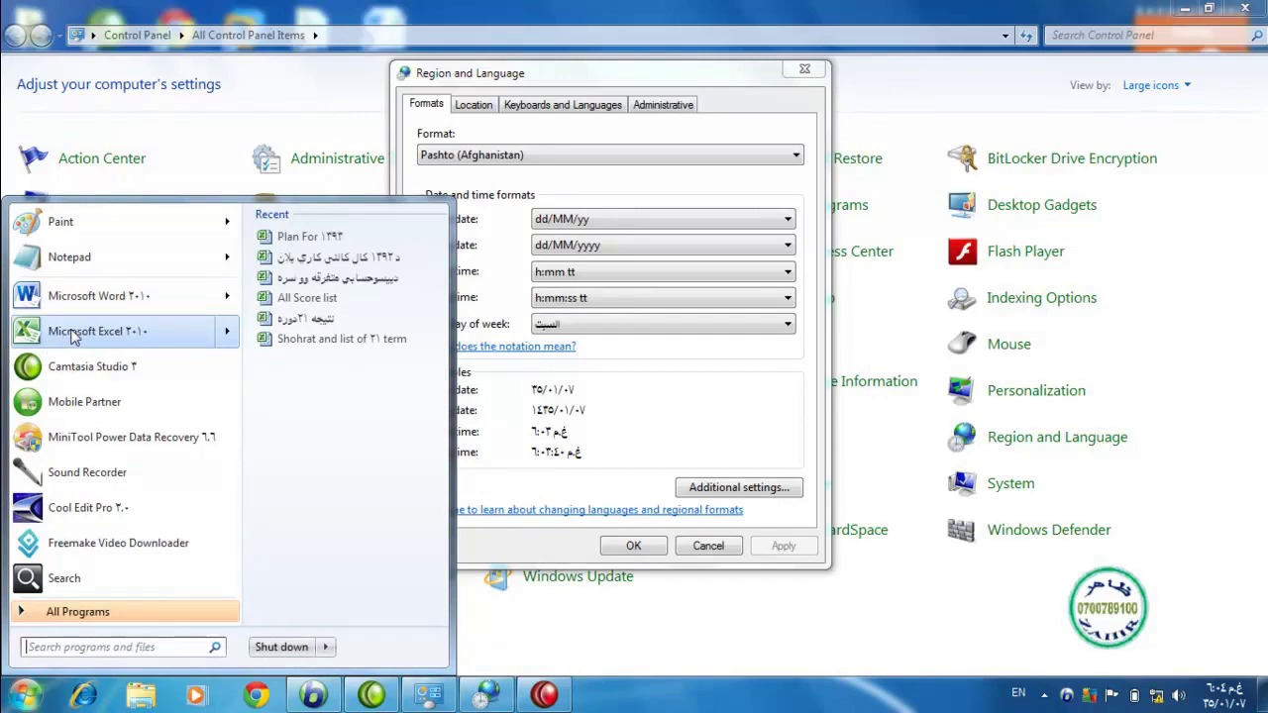
pyautogui.click(77, 332)
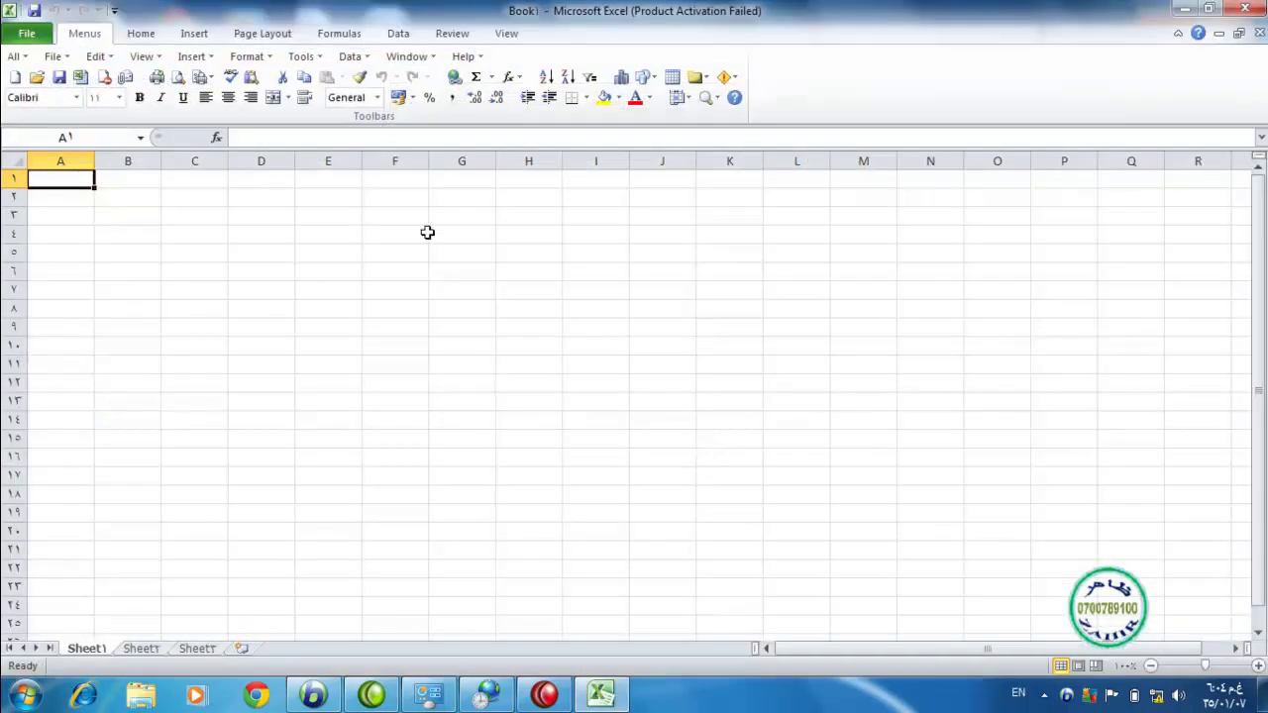
# Fill cells F4 to F13 with 10000 in the blank workbook, dismiss the activation wizard and keep the workbook open.
pyautogui.moveTo(426, 232); pyautogui.dragTo(411, 408)
pyautogui.write('10')
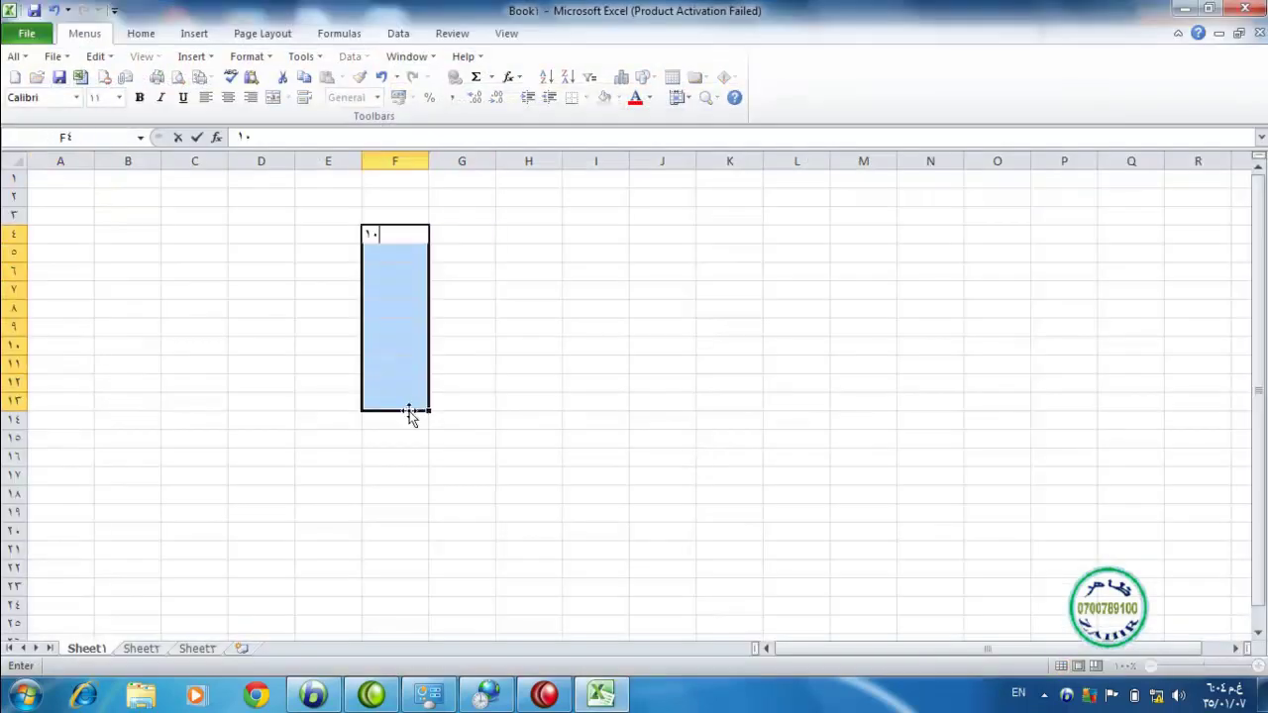
pyautogui.hotkey('ctrl', 'Return')
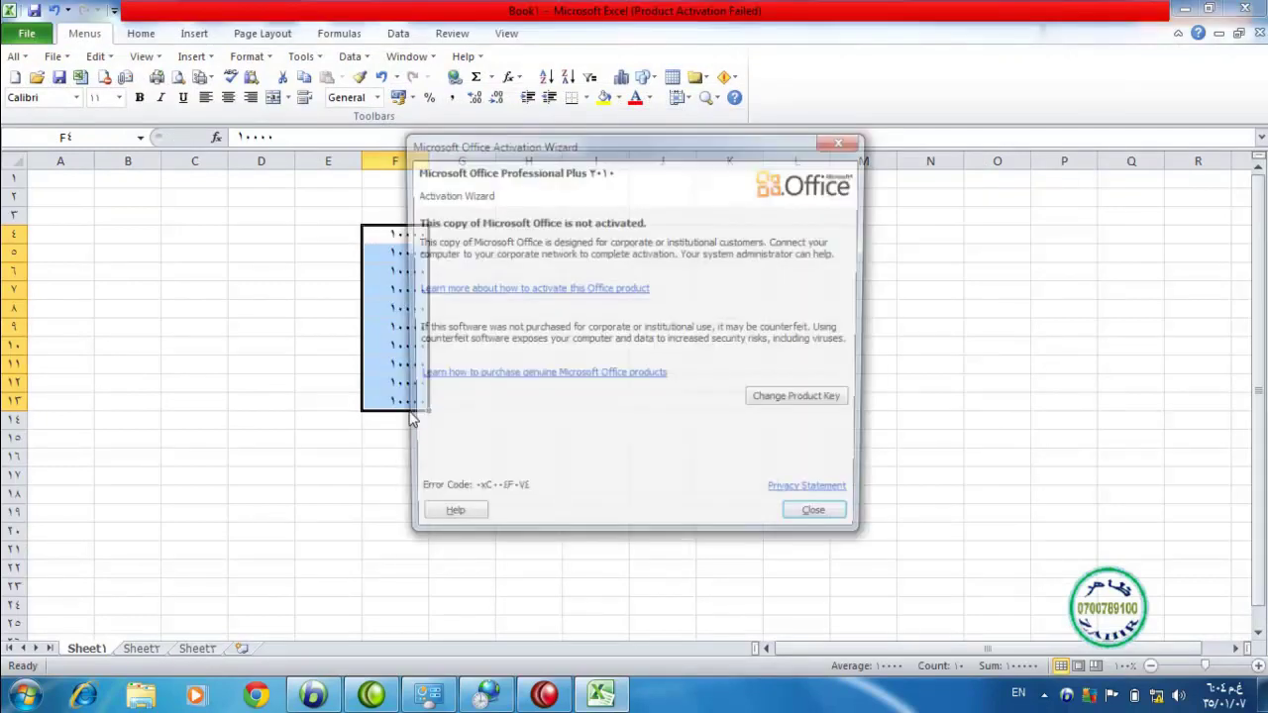
pyautogui.click(819, 522)
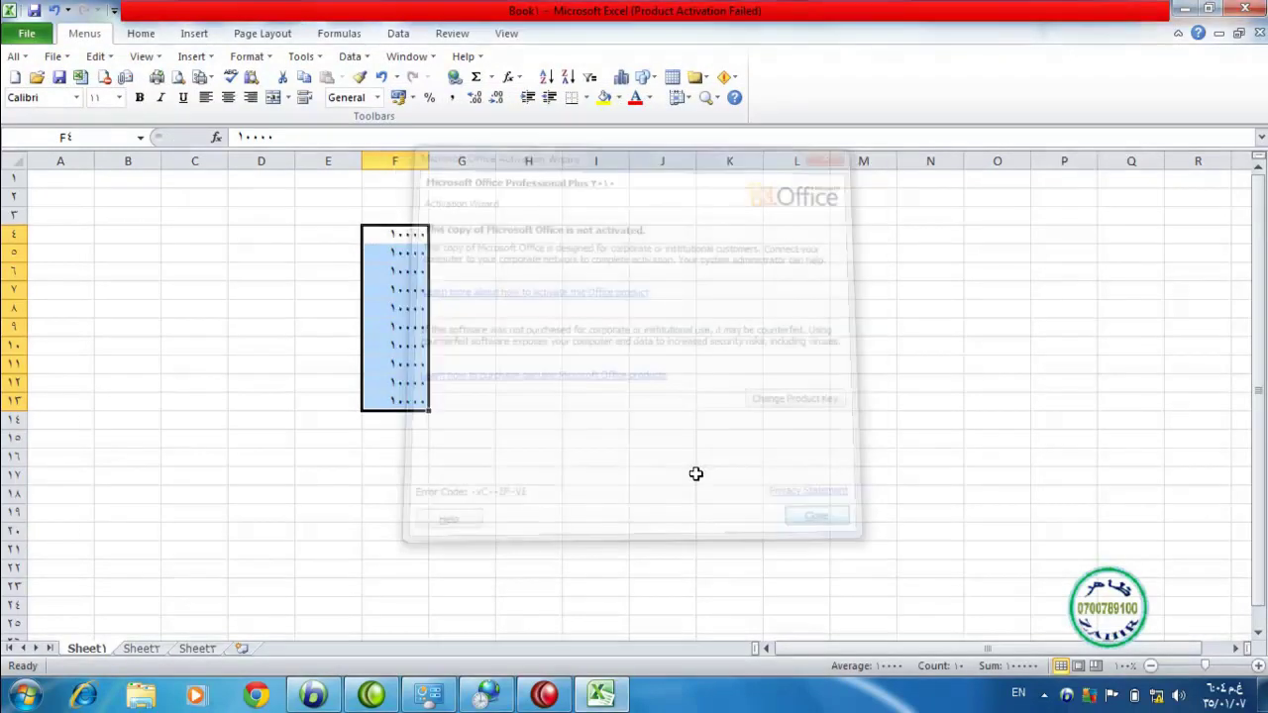
pyautogui.click(532, 310)
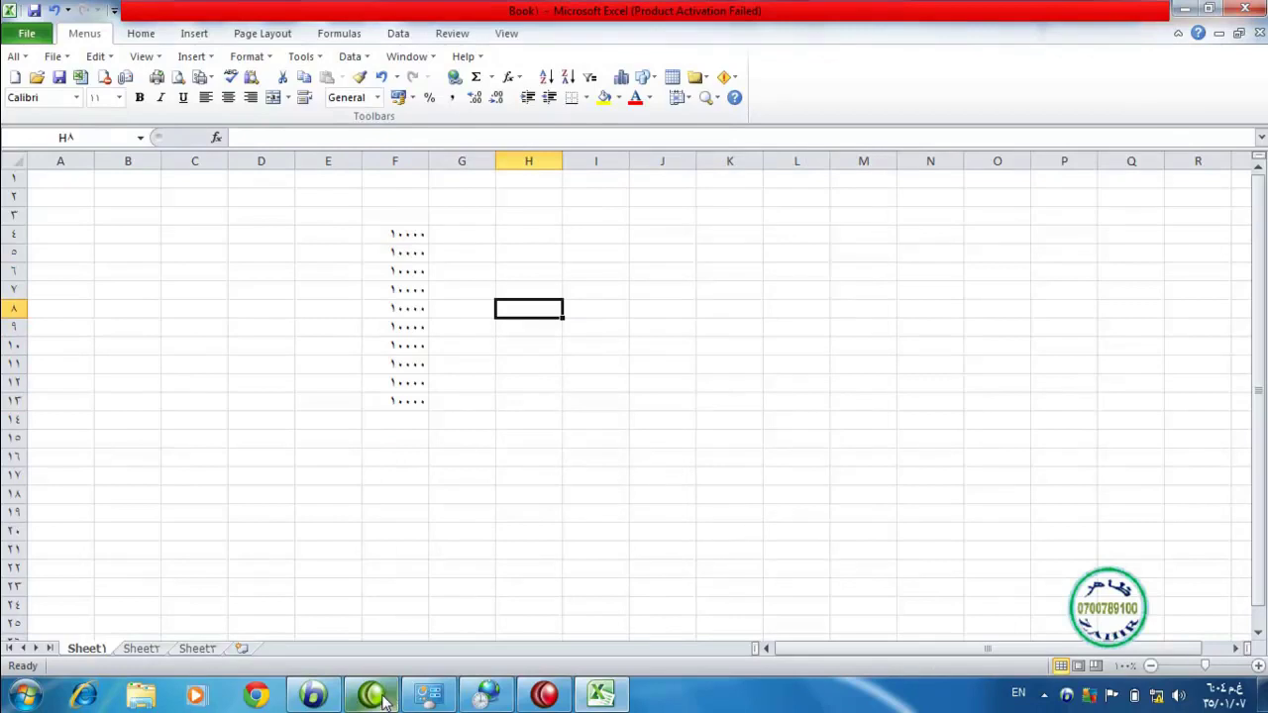
pyautogui.click(1245, 9)
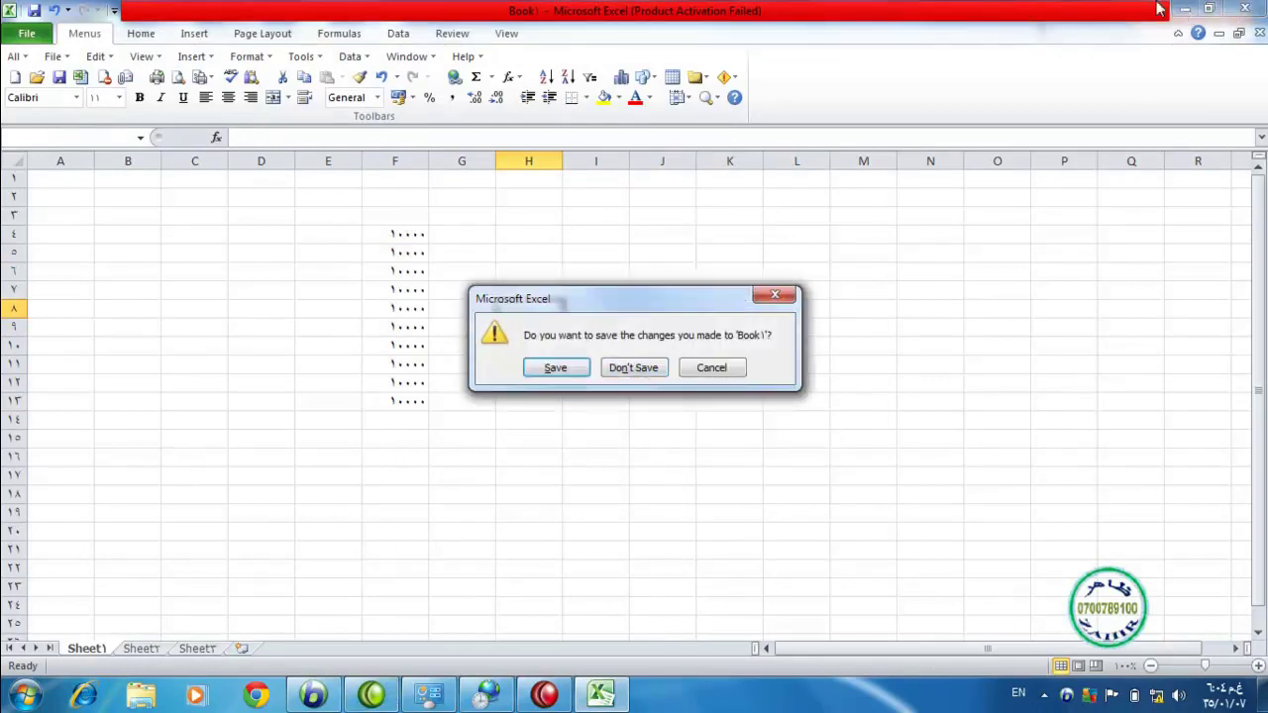
pyautogui.click(711, 368)
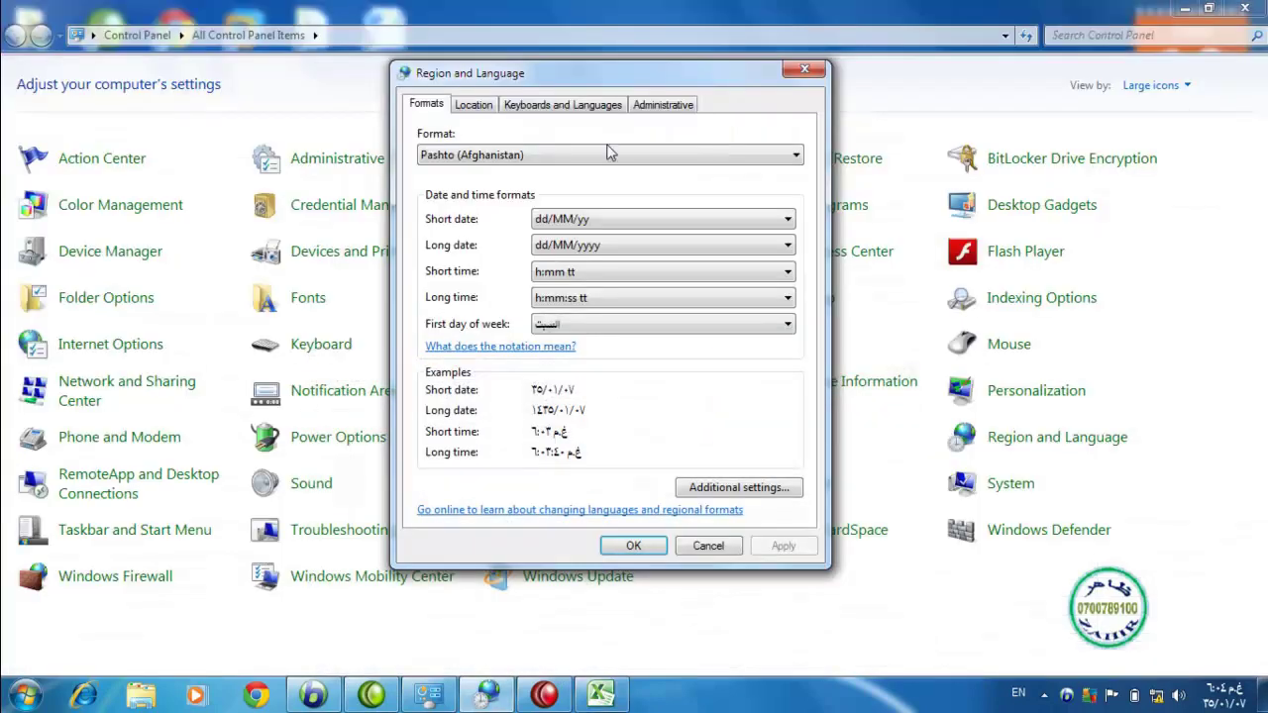
# Set the format in Region and Language to English (United States) and apply it.
pyautogui.click(548, 155)
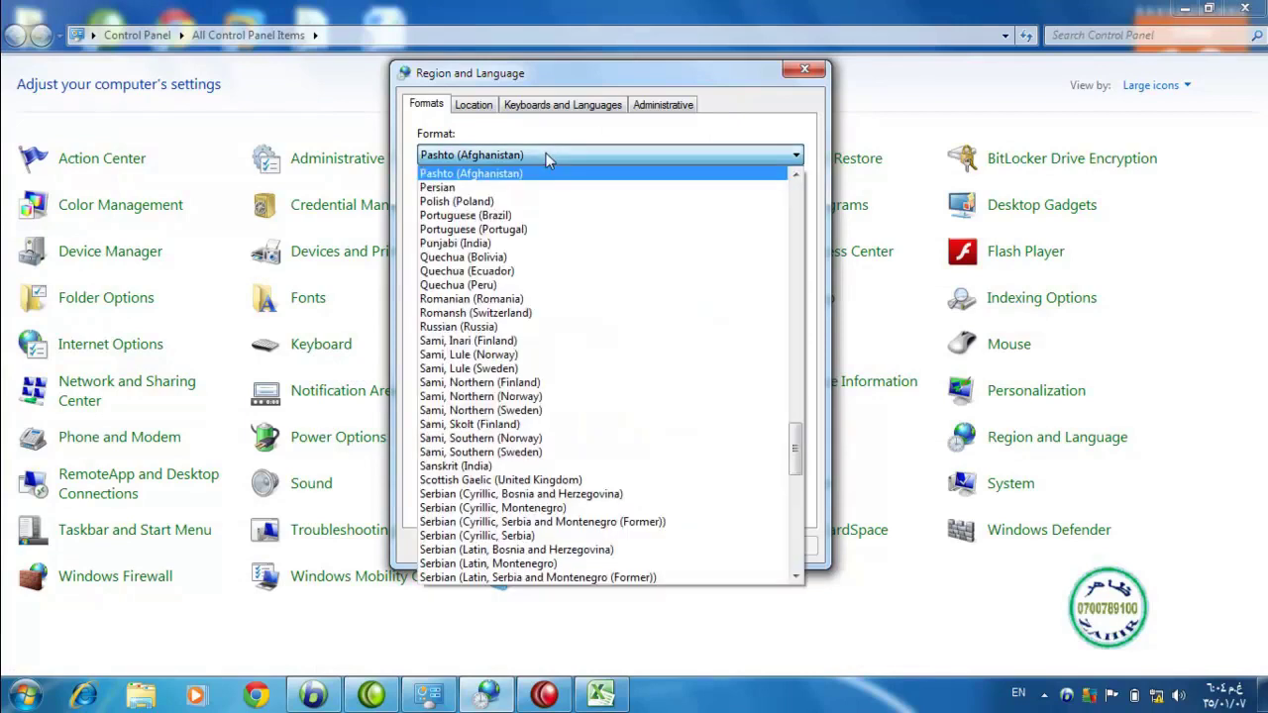
pyautogui.moveTo(797, 458); pyautogui.dragTo(803, 297)
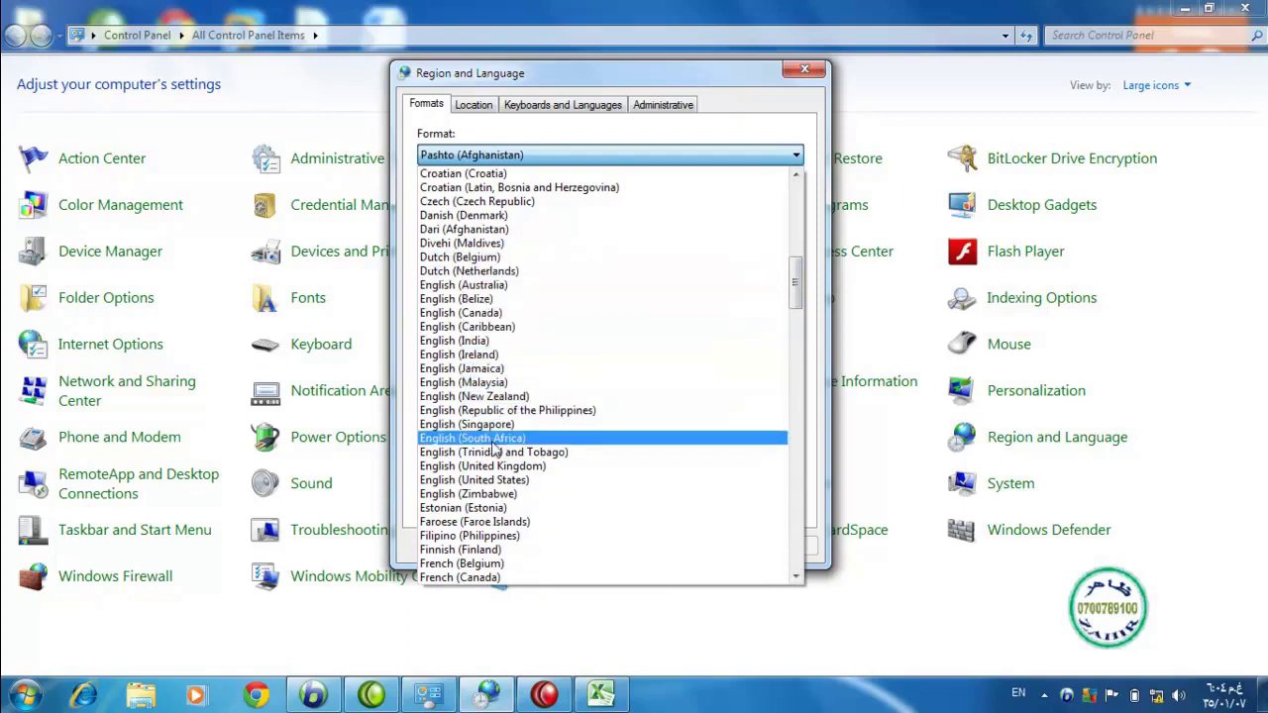
pyautogui.click(521, 481)
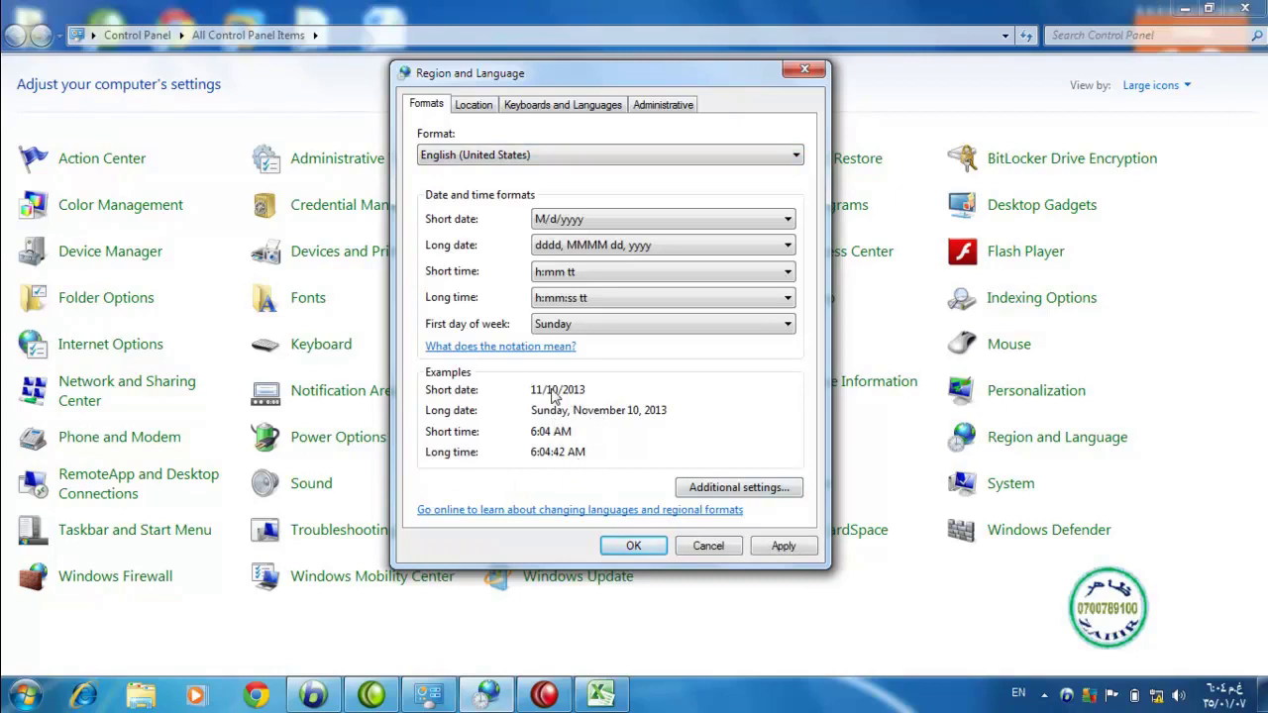
pyautogui.click(781, 548)
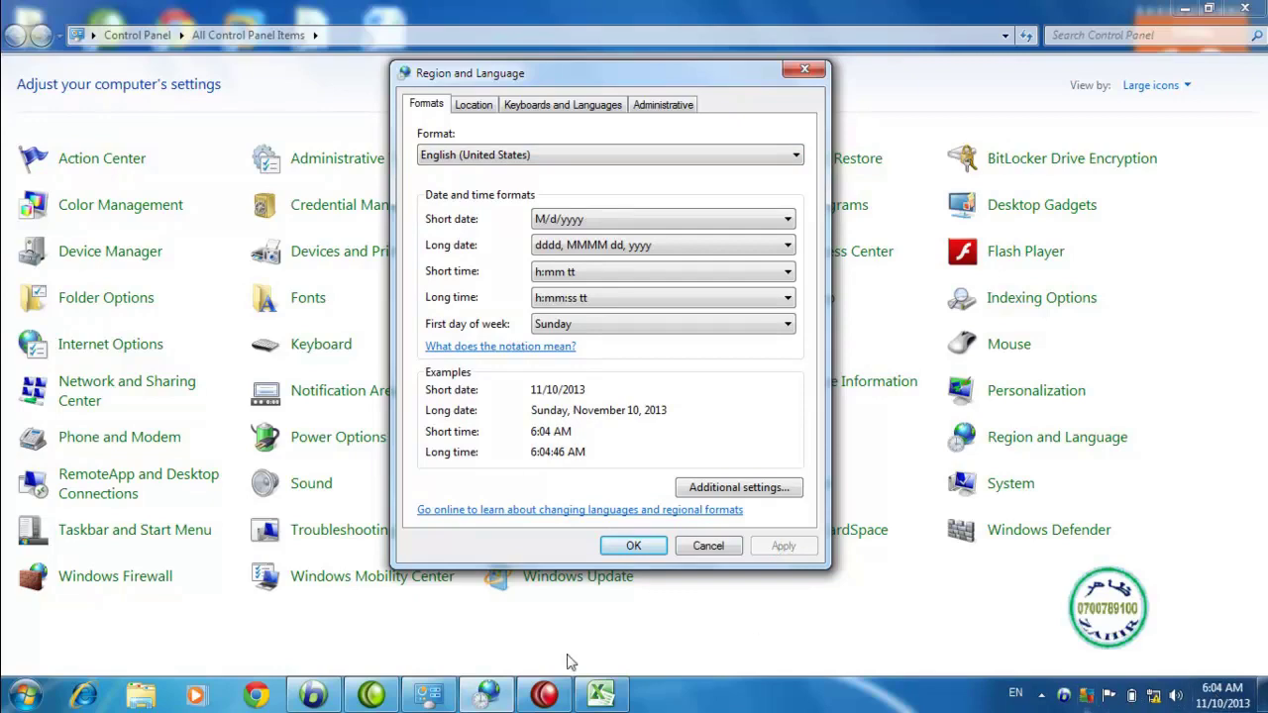
# Examine how the numbers in the Excel workbook are displayed, and close the Region and Language dialog.
pyautogui.click(600, 694)
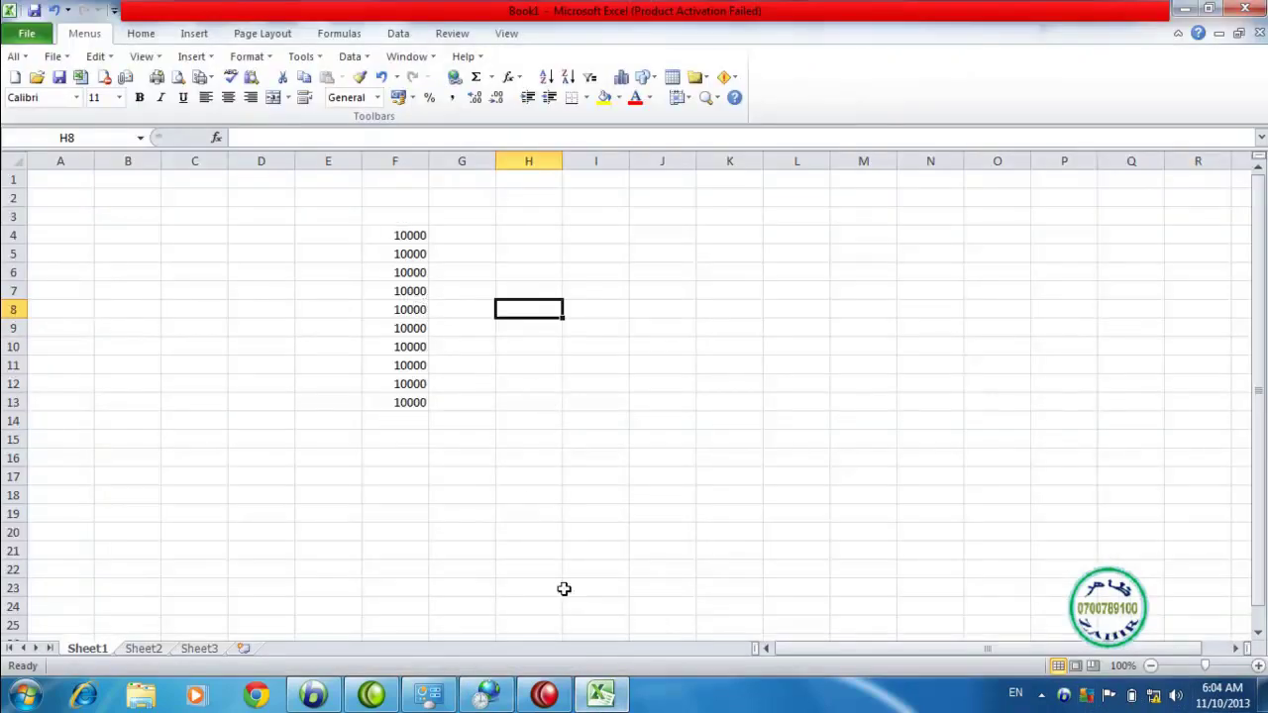
pyautogui.click(601, 694)
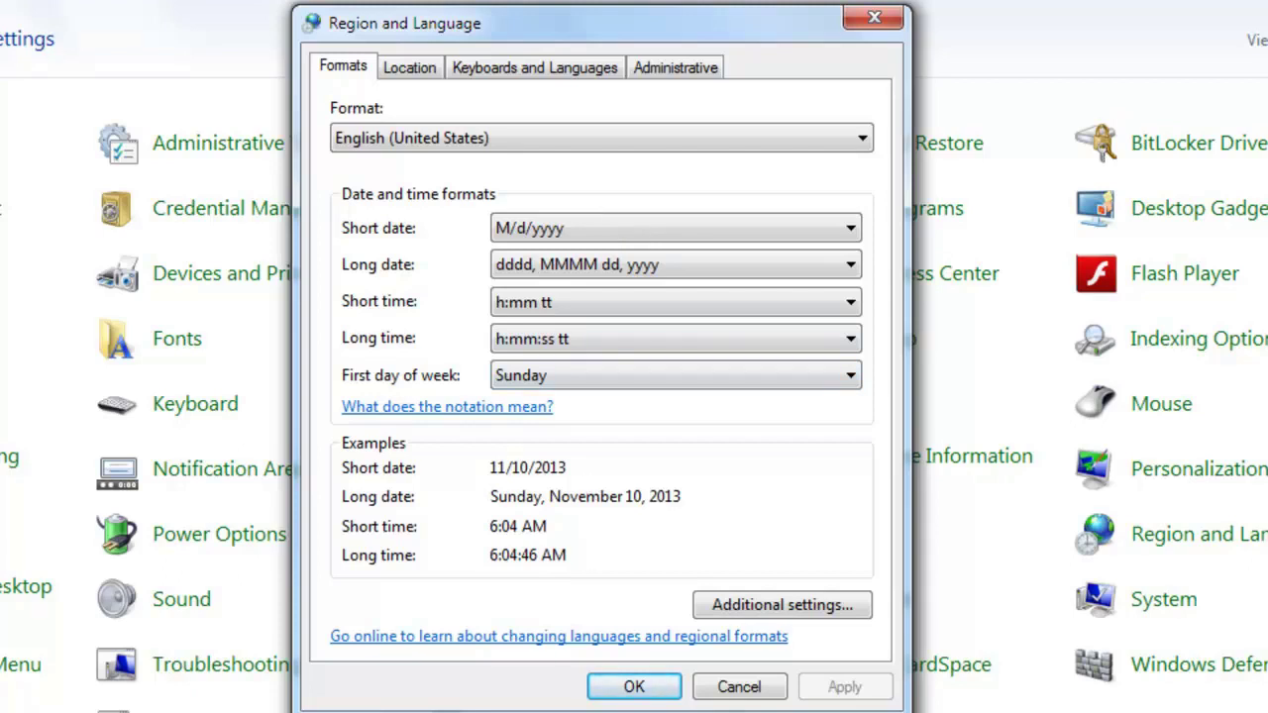
pyautogui.click(731, 689)
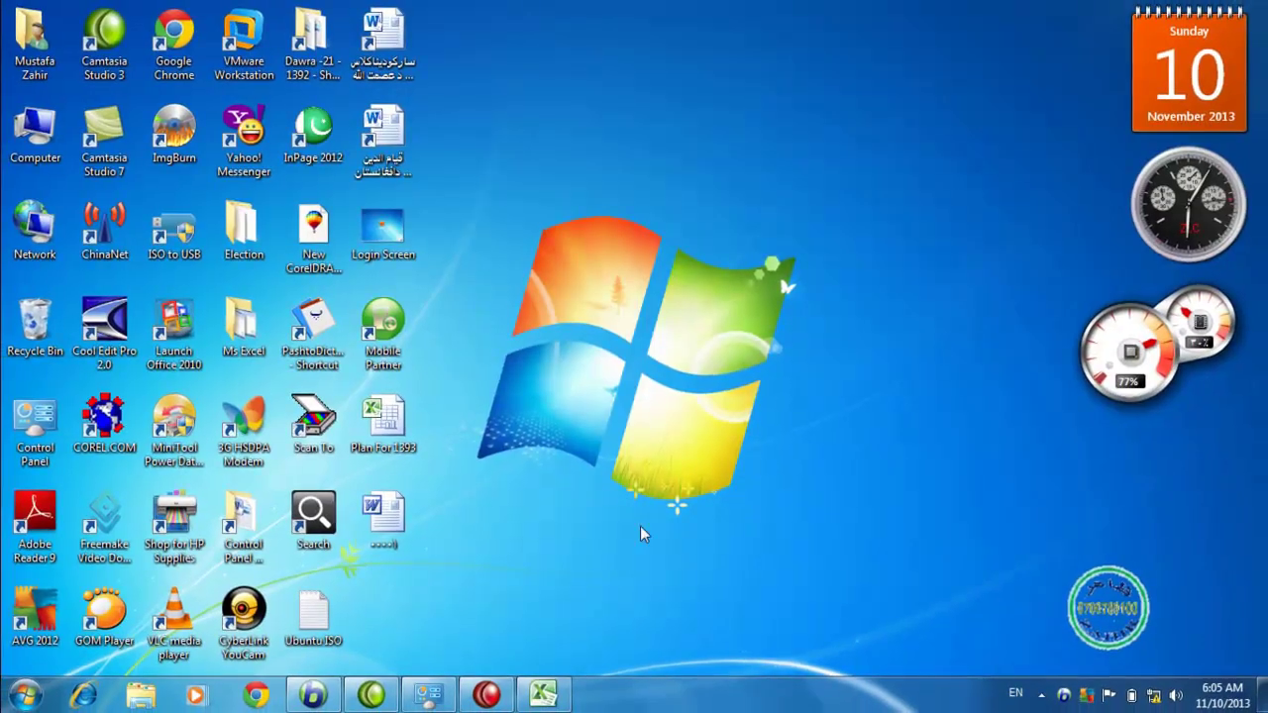
pyautogui.click(542, 695)
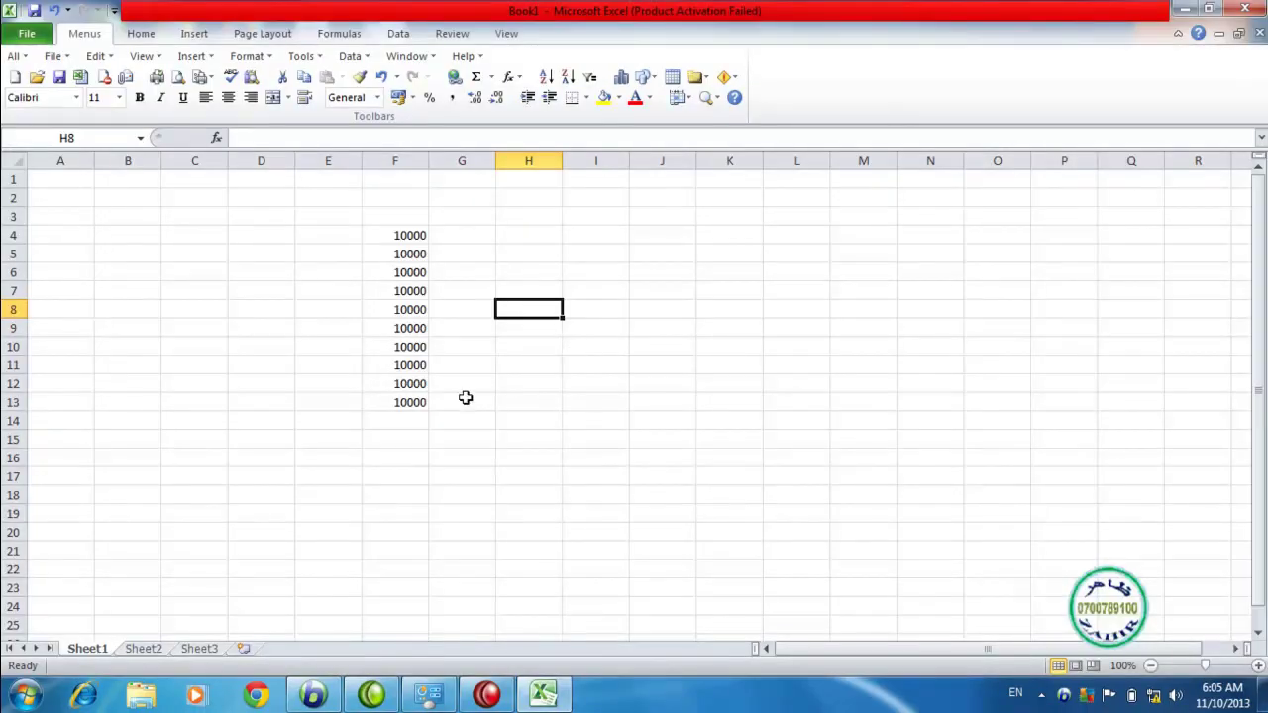
pyautogui.click(535, 701)
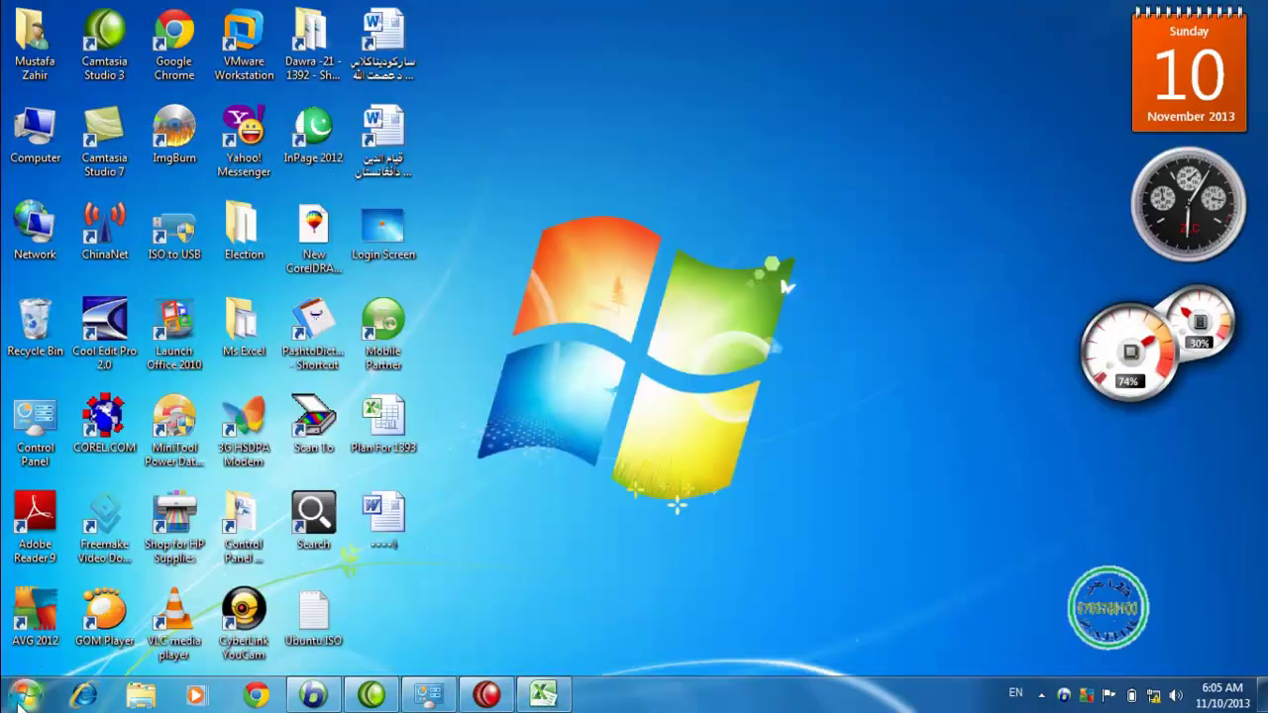
pyautogui.click(24, 695)
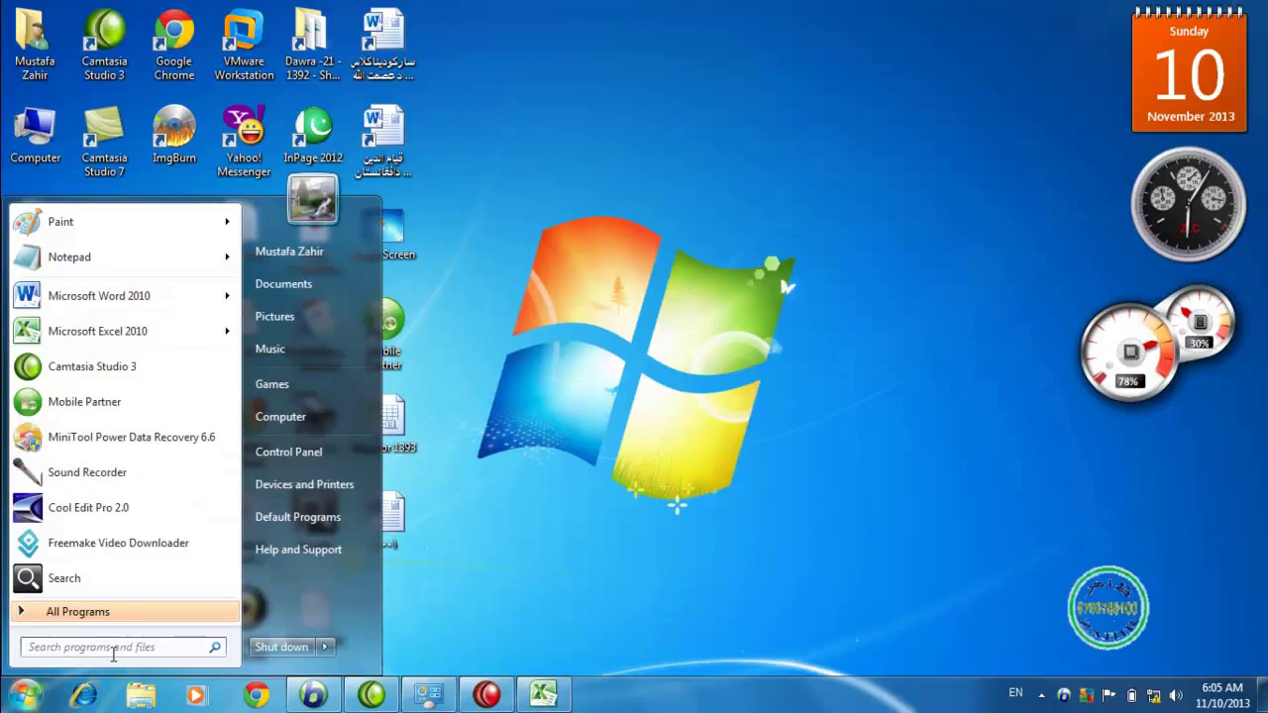
pyautogui.write('w')
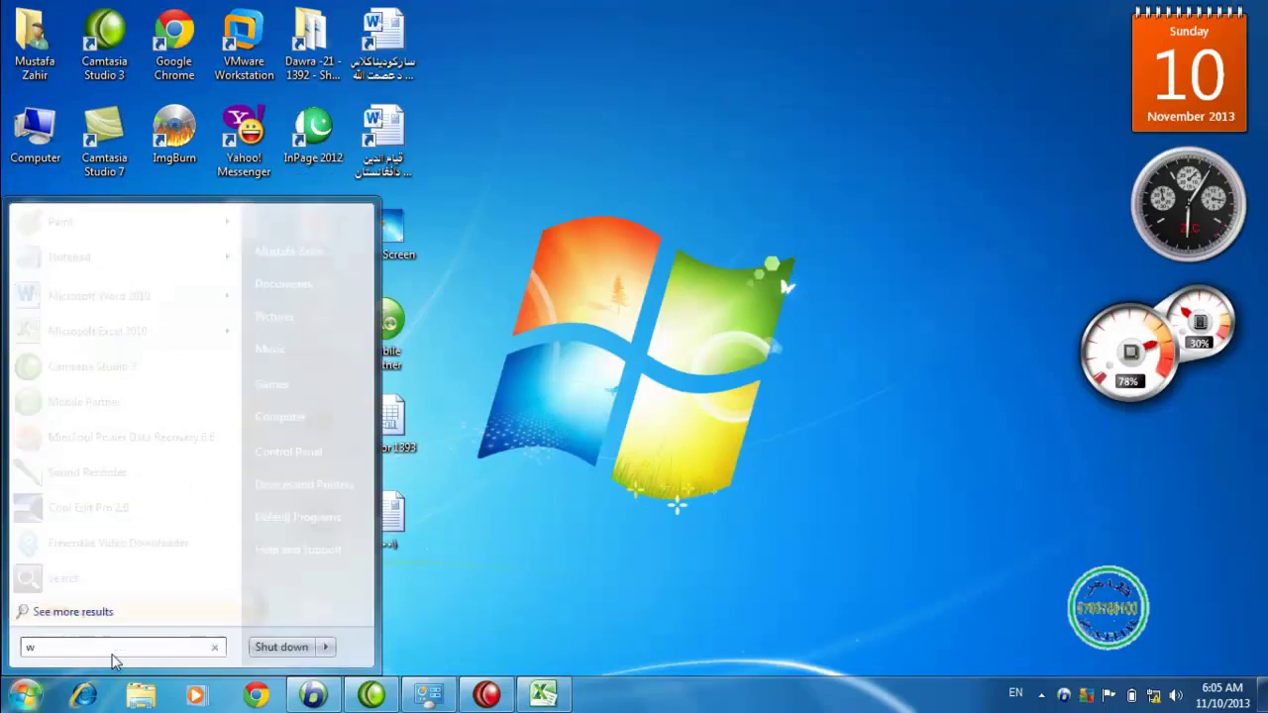
pyautogui.write('orpa')
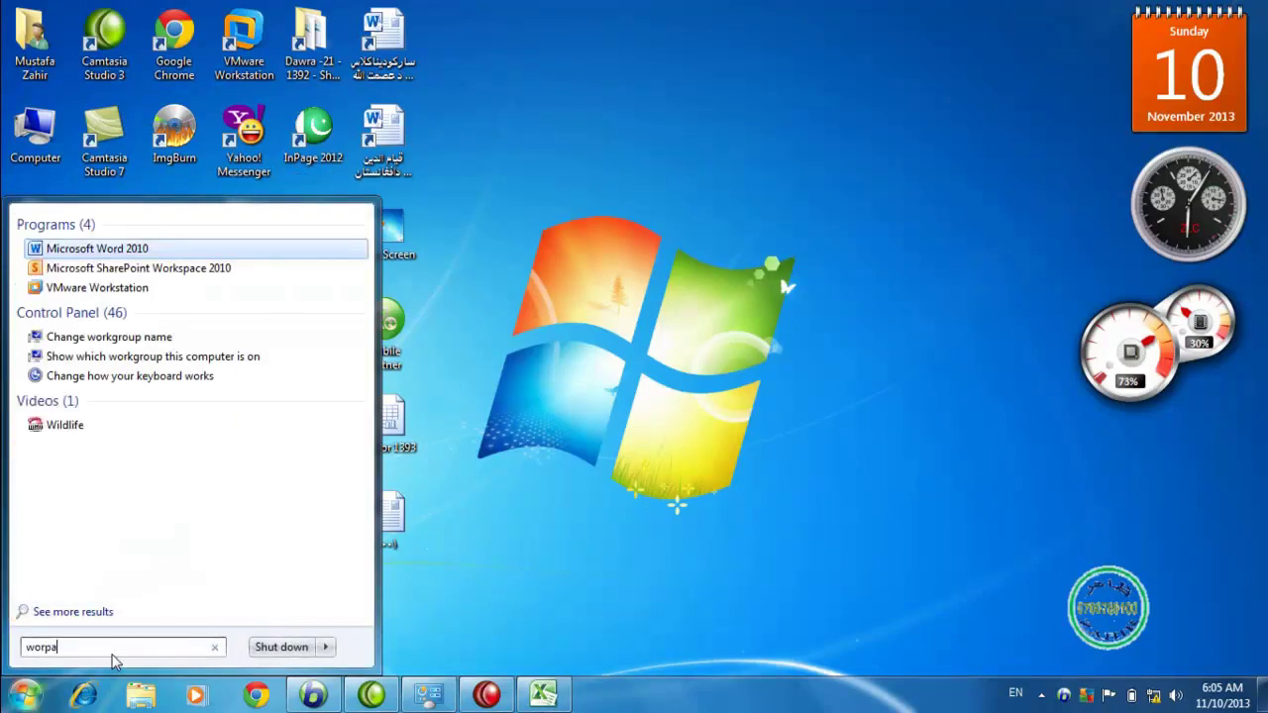
pyautogui.write('d')
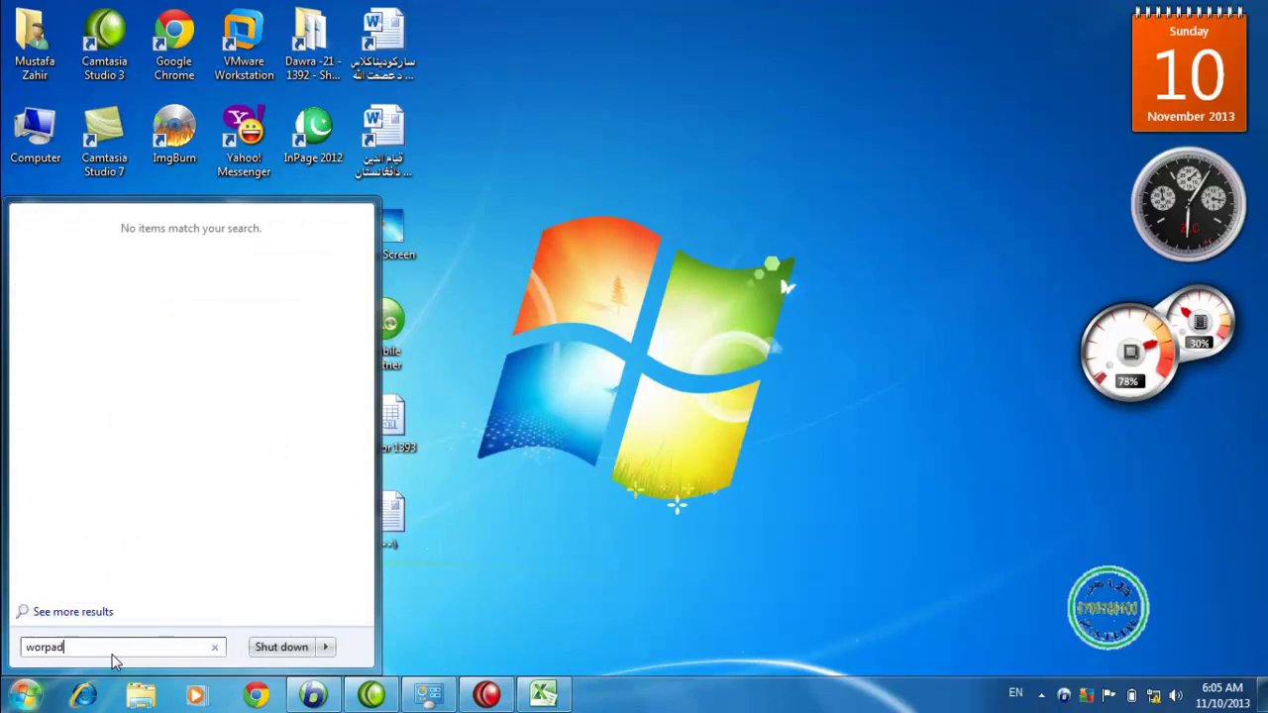
pyautogui.press('Return')
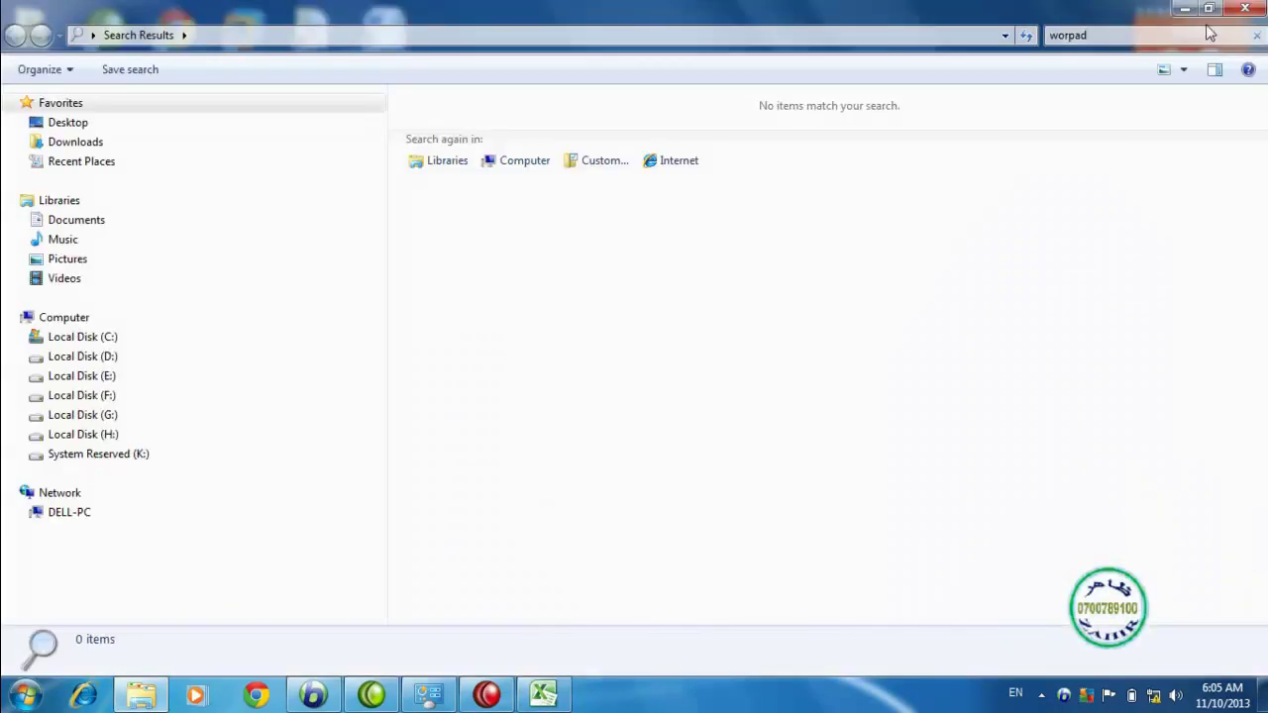
pyautogui.click(1245, 9)
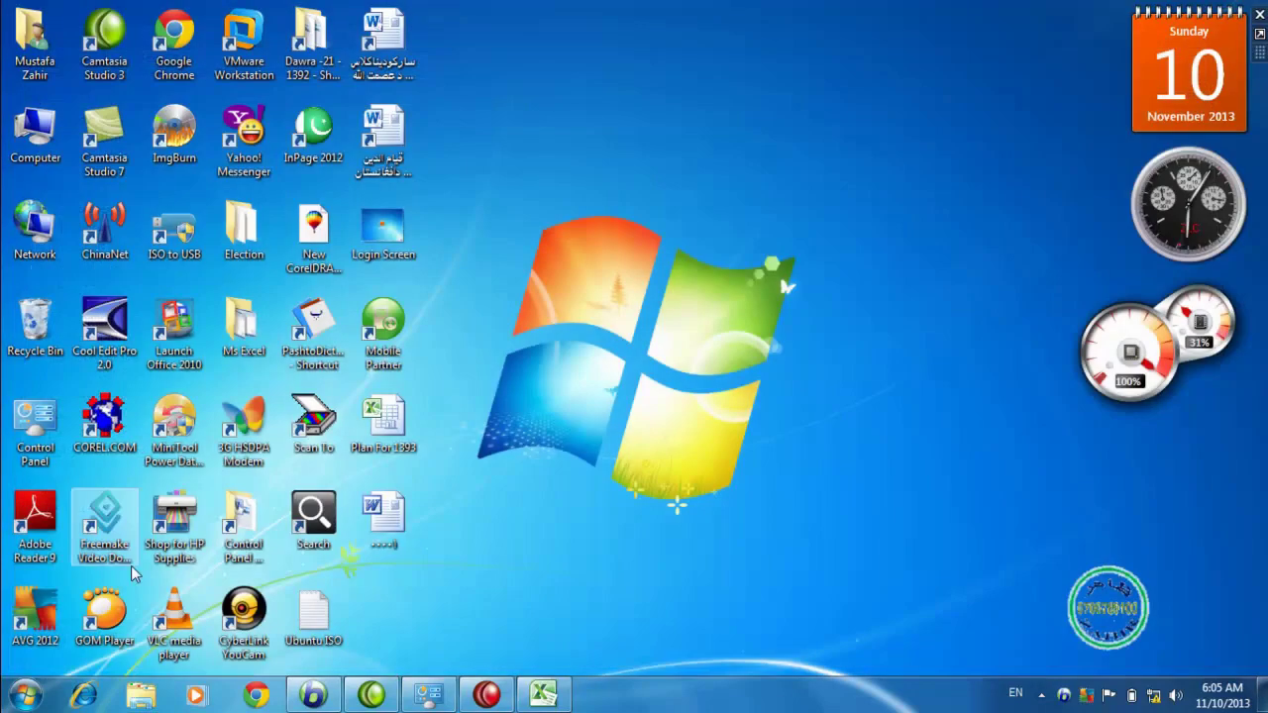
# Launch WordPad by searching for "write" and maximize its window.
pyautogui.click(25, 693)
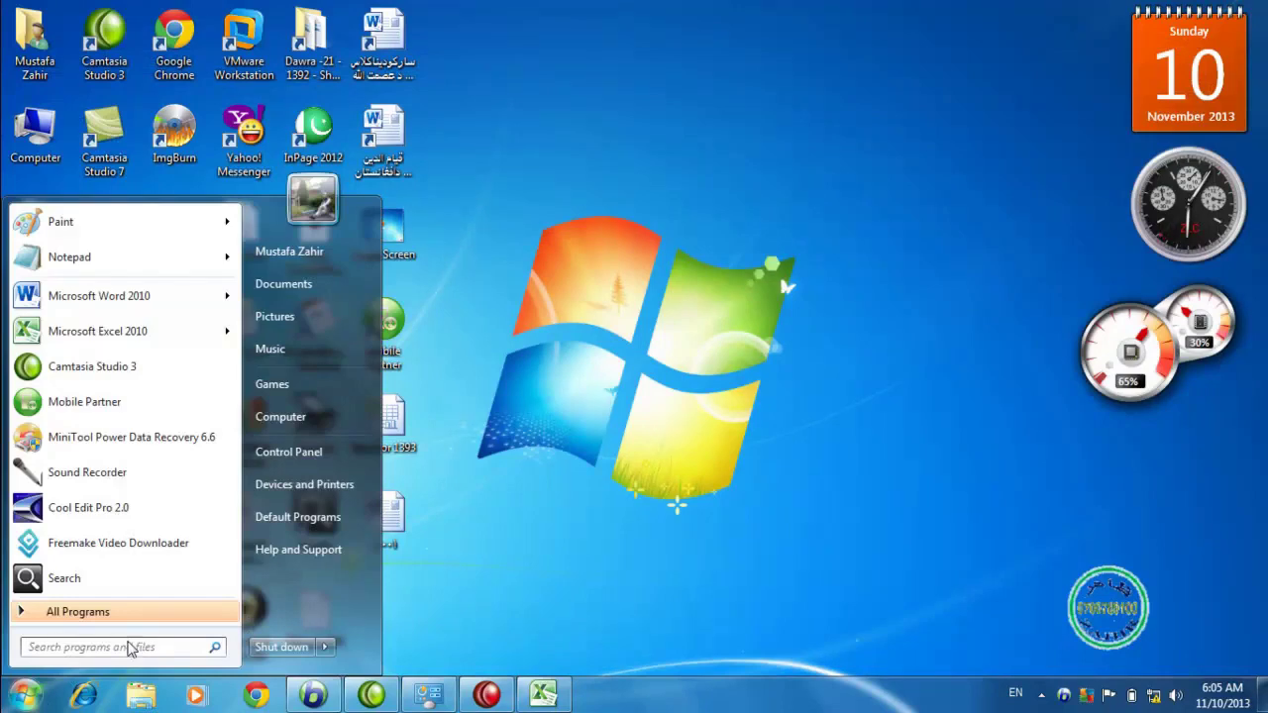
pyautogui.write('write')
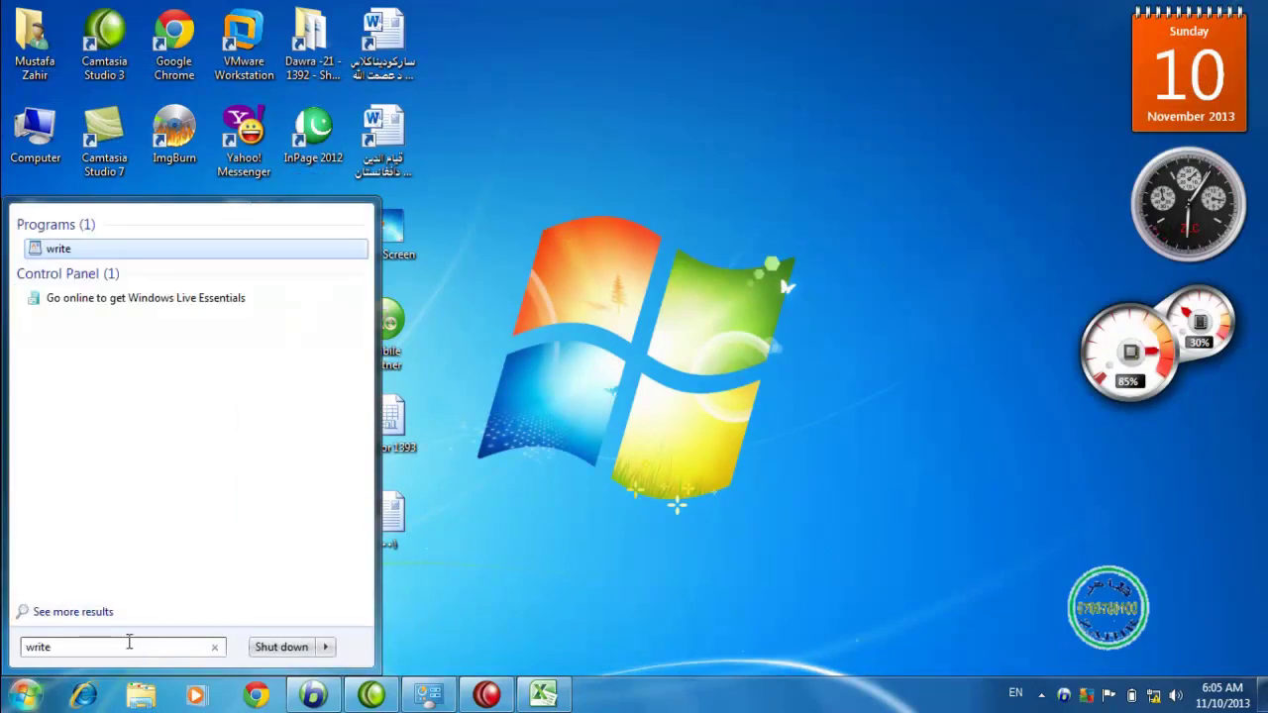
pyautogui.press('Return')
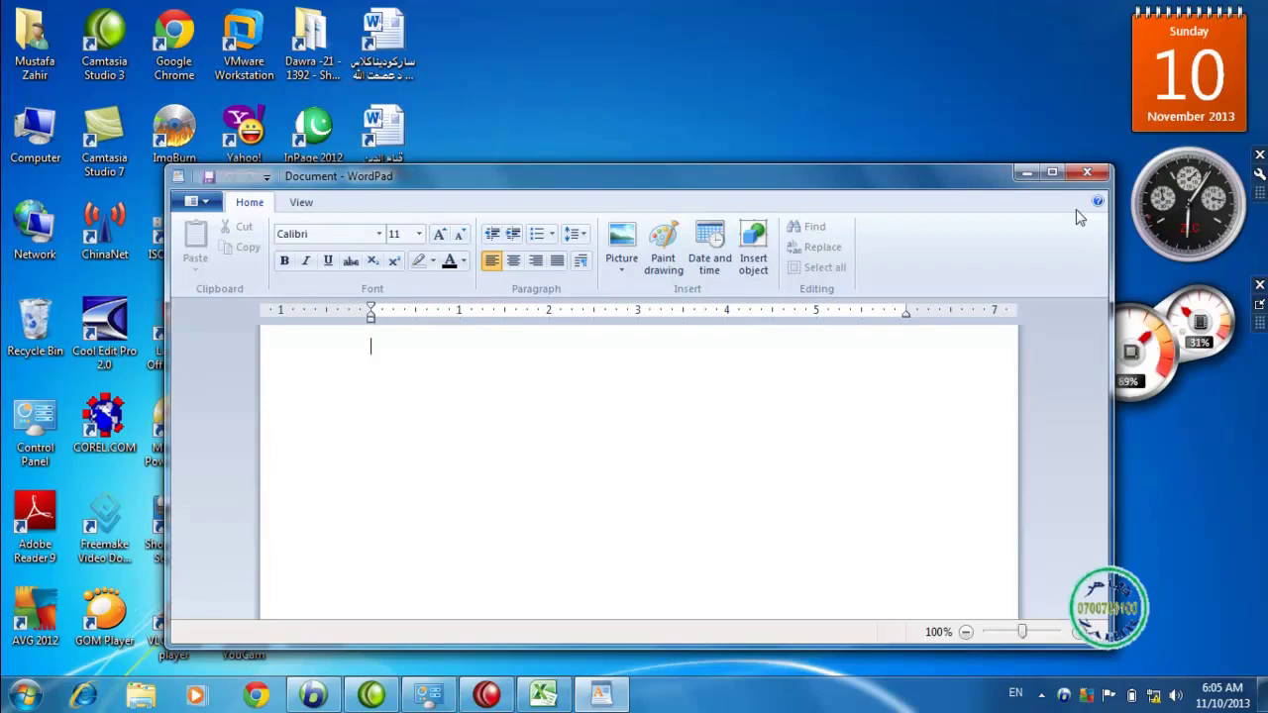
pyautogui.click(1052, 174)
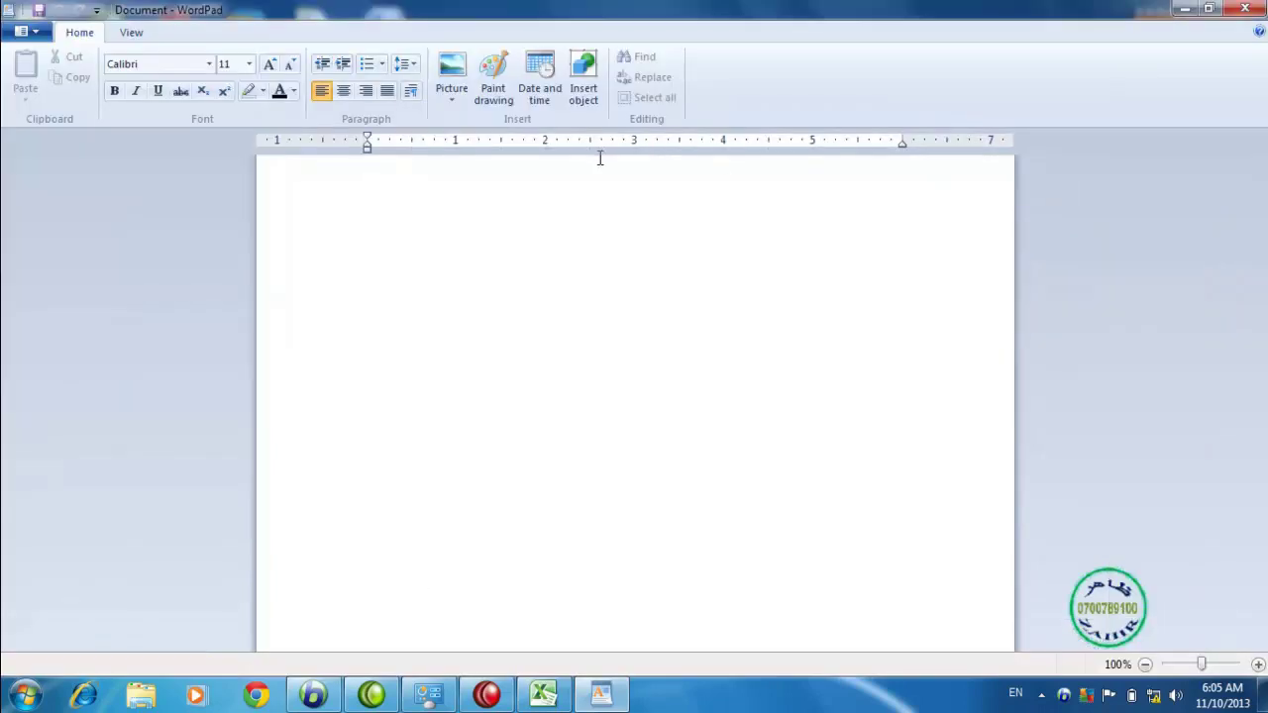
# Insert the current date into the document twice, as 11/10/2013 and as Sunday, November 10, 2013.
pyautogui.click(539, 78)
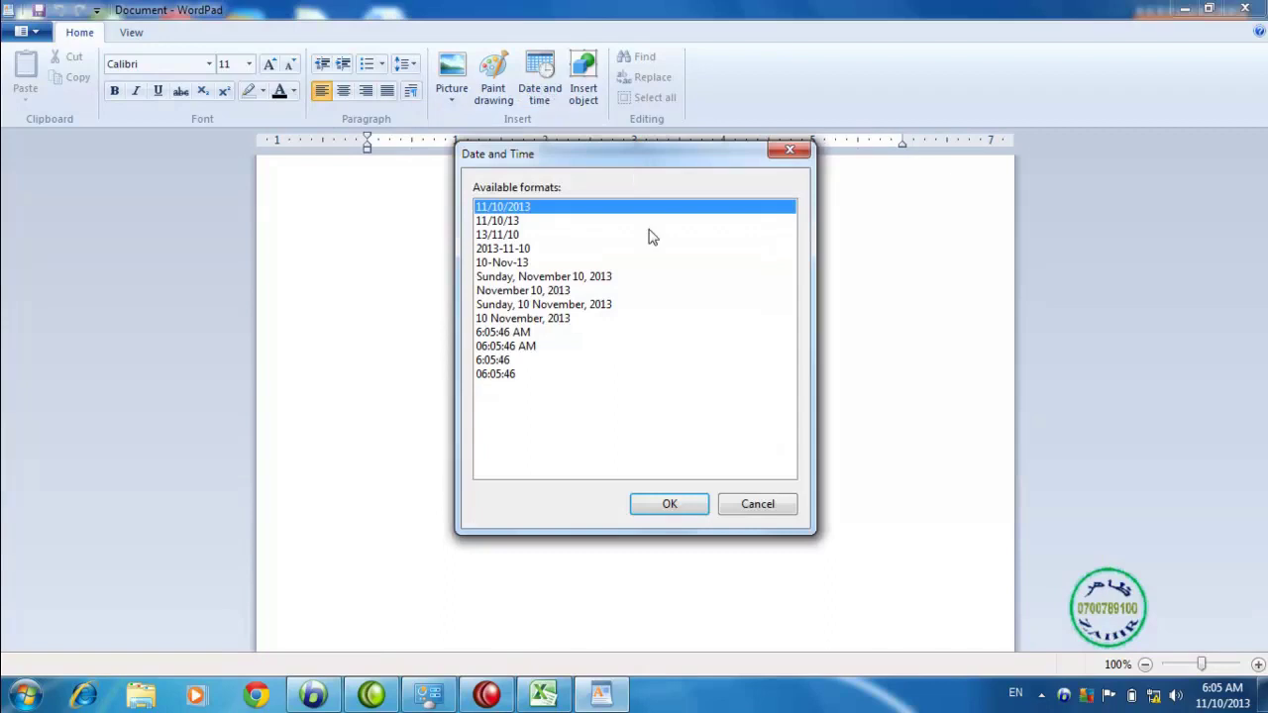
pyautogui.click(675, 508)
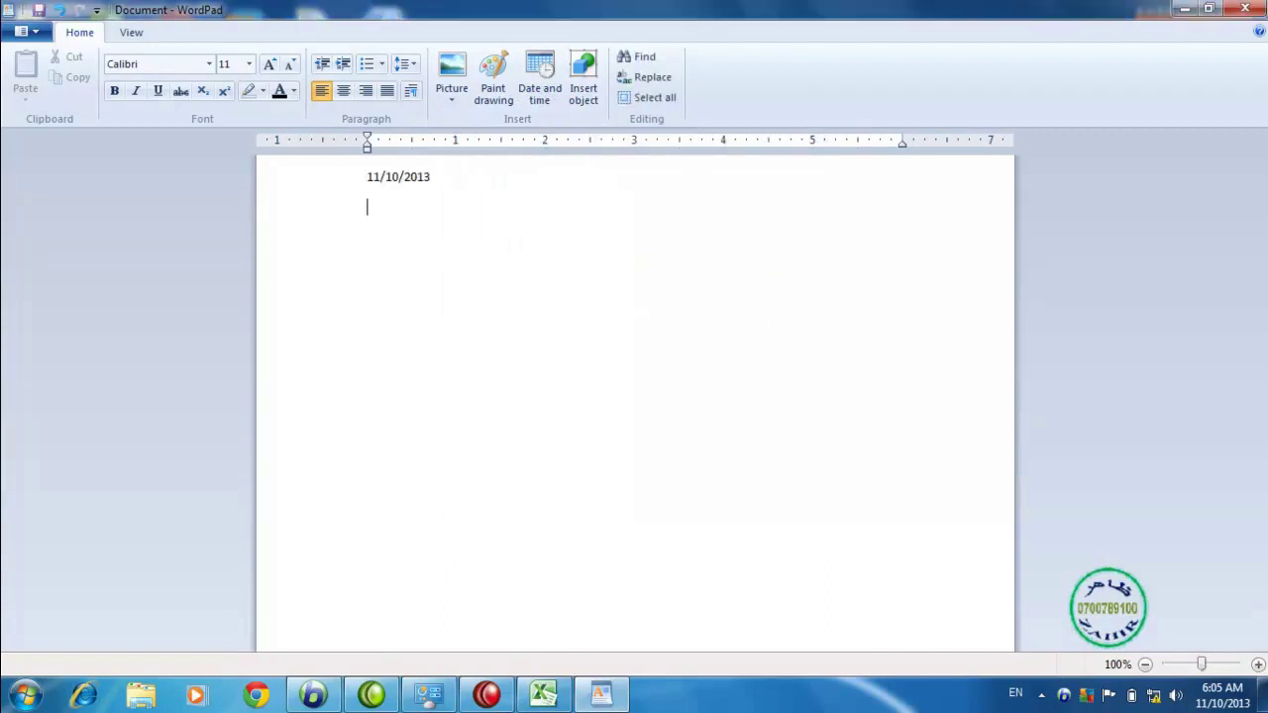
pyautogui.click(546, 109)
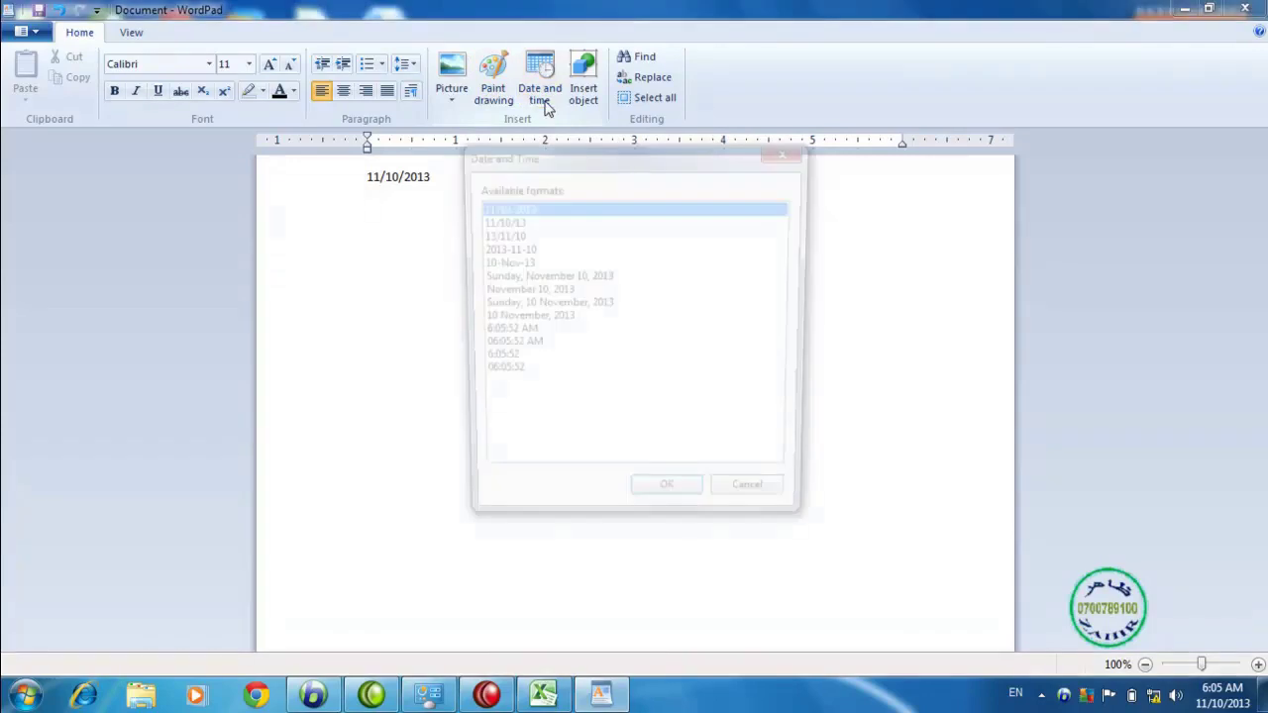
pyautogui.click(572, 281)
pyautogui.click(670, 503)
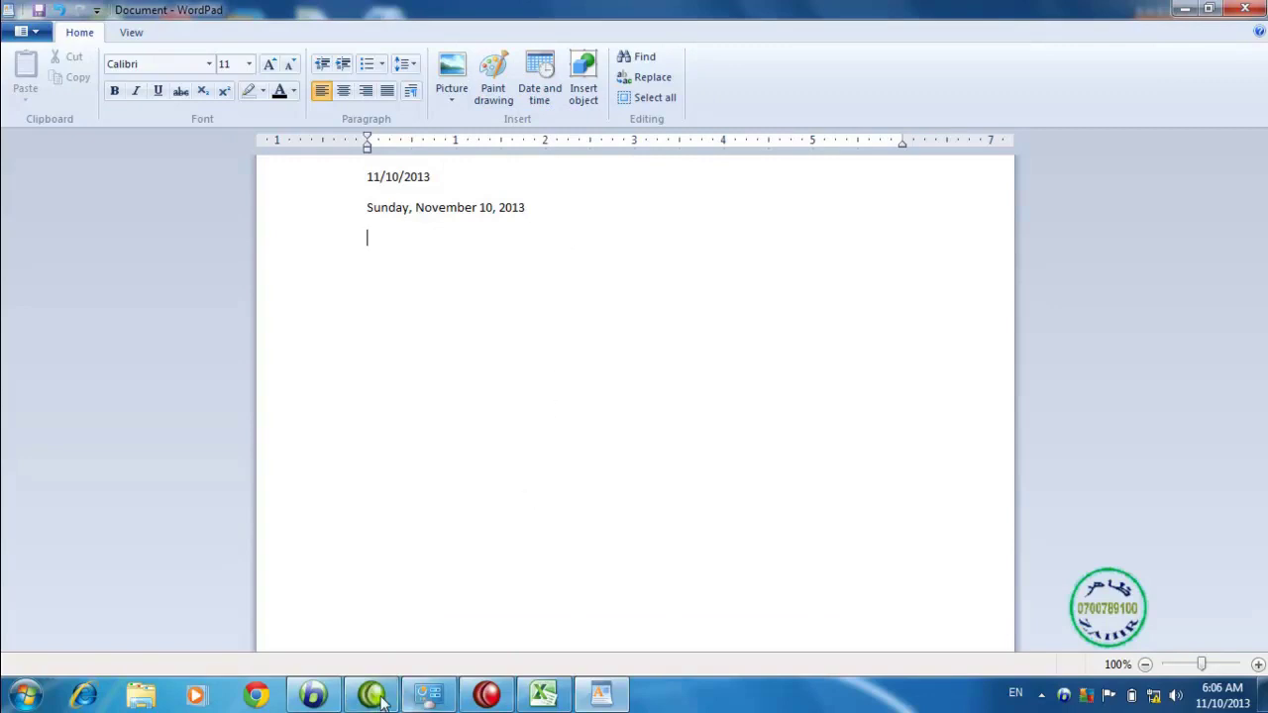
# Open Region and Language from Control Panel and compare its date formats with the dates in the WordPad document.
pyautogui.moveTo(426, 696)
pyautogui.click(426, 609)
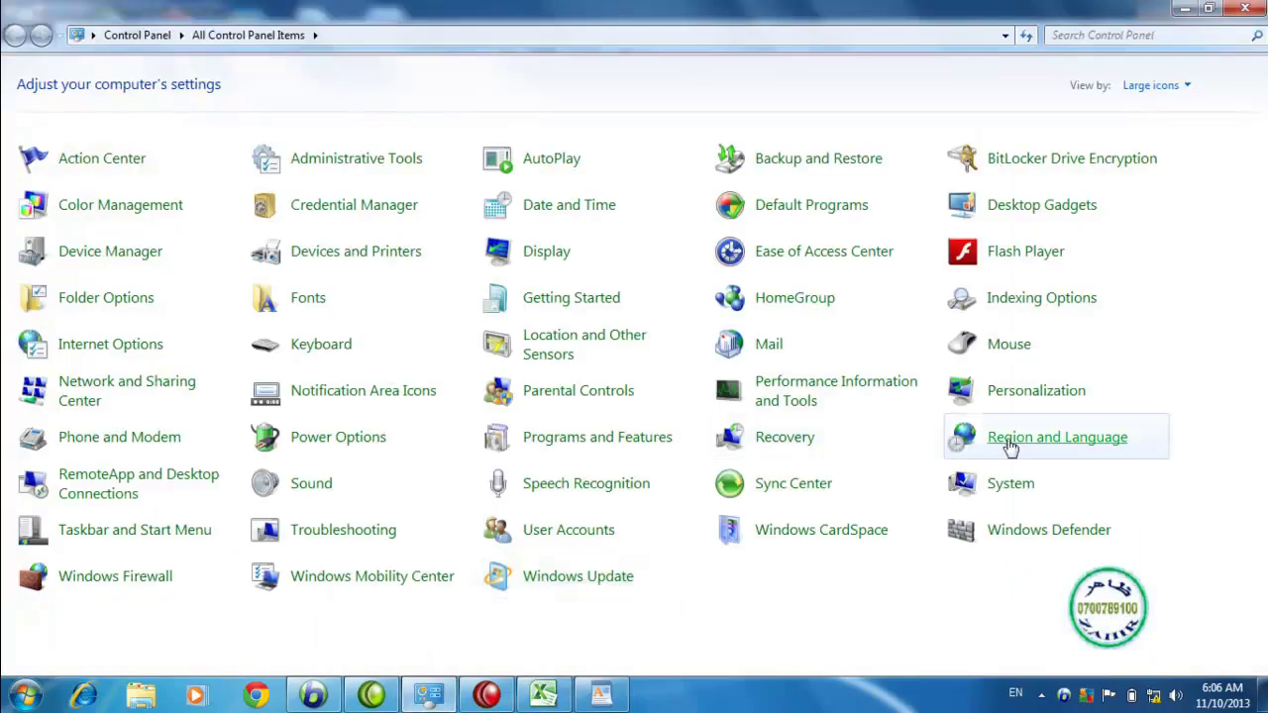
pyautogui.click(1044, 440)
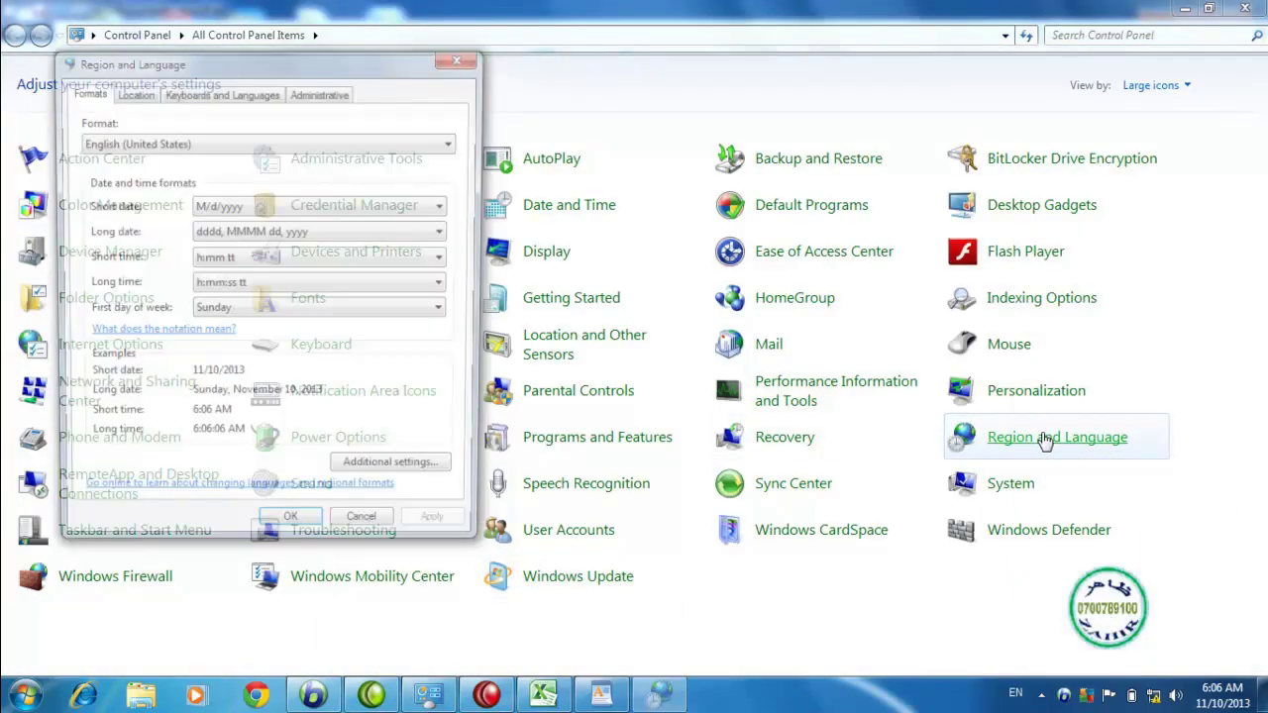
pyautogui.moveTo(286, 74); pyautogui.dragTo(577, 79)
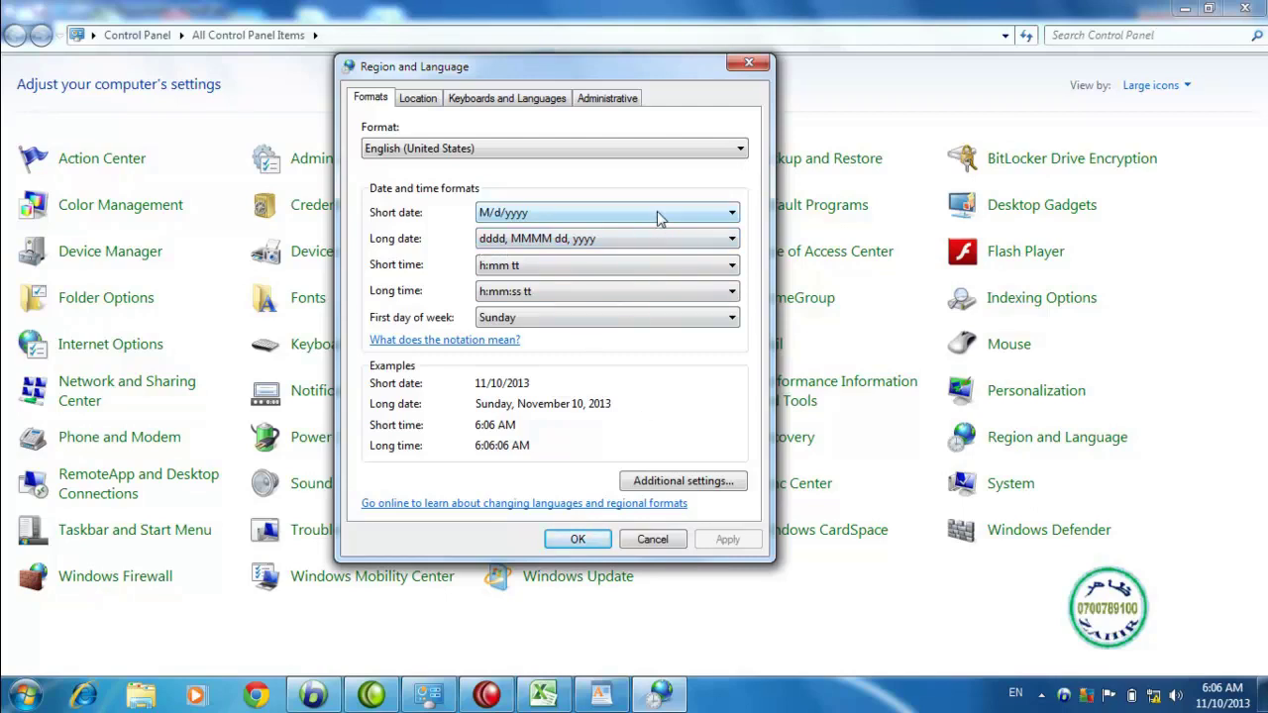
pyautogui.click(600, 695)
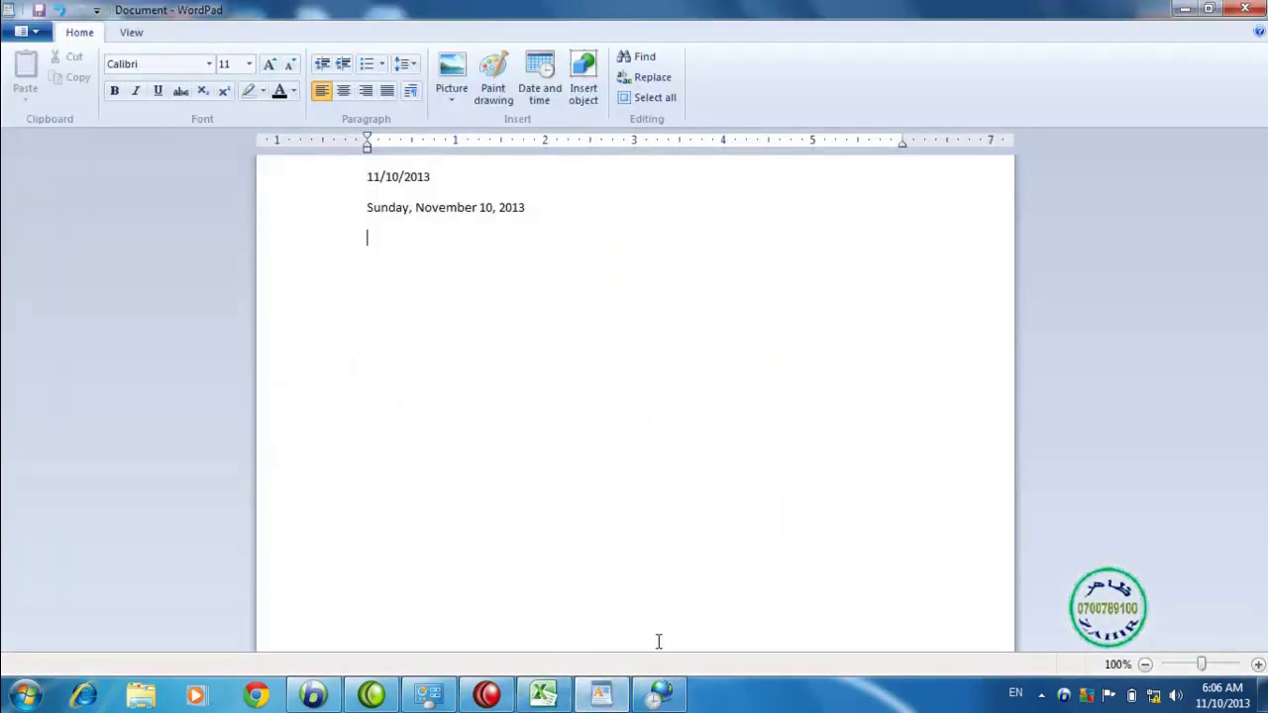
pyautogui.click(660, 695)
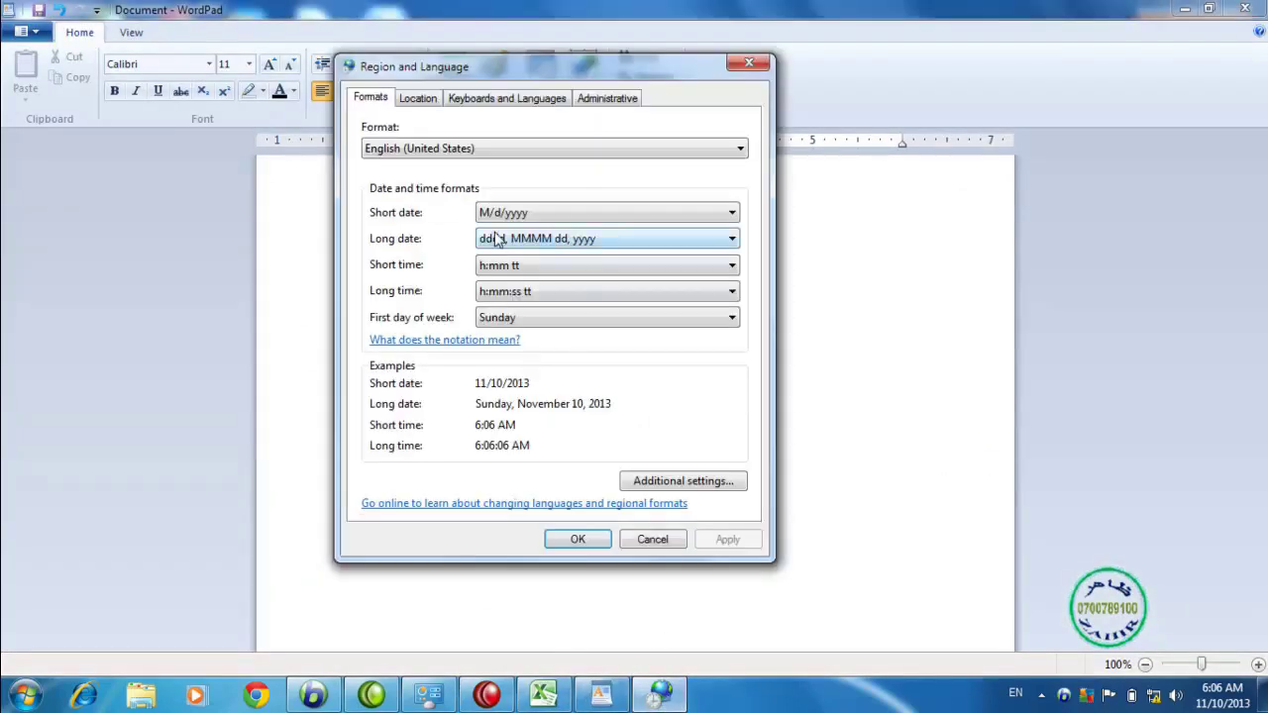
# Set the short date format to yy/MM/dd and the long date format to dddd, dd MMMM, yyyy, and apply both.
pyautogui.click(525, 213)
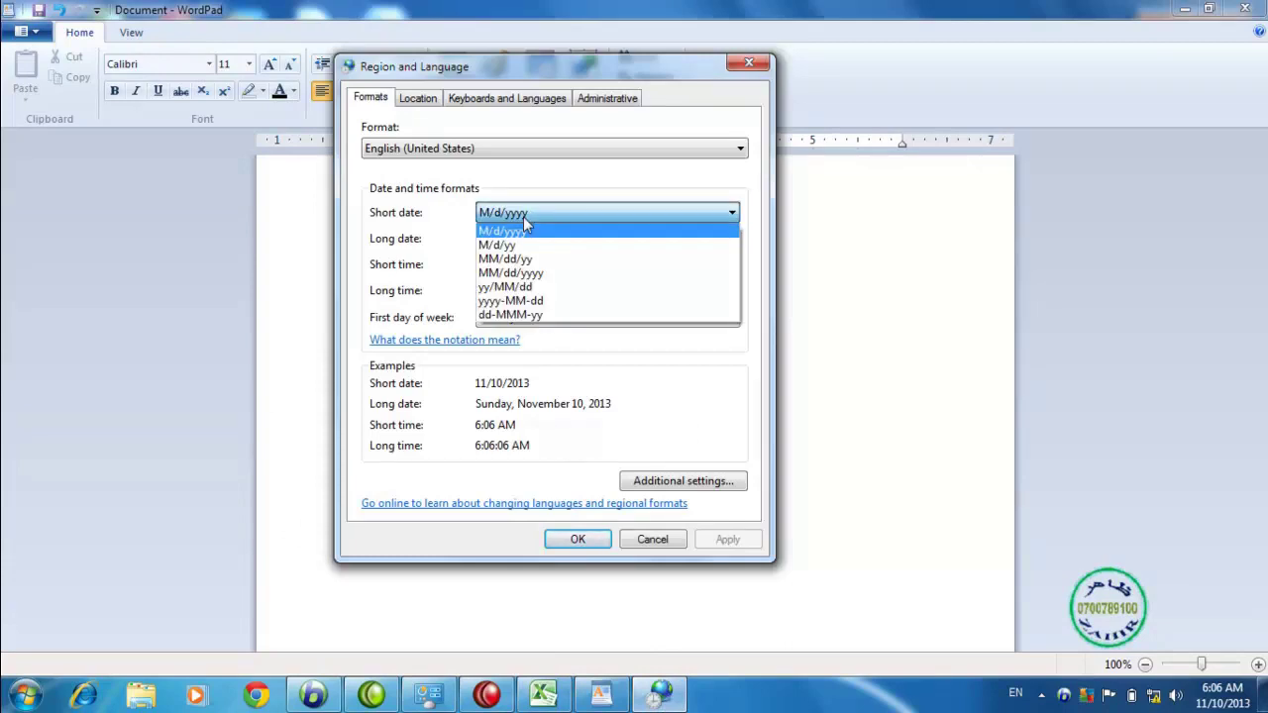
pyautogui.click(521, 287)
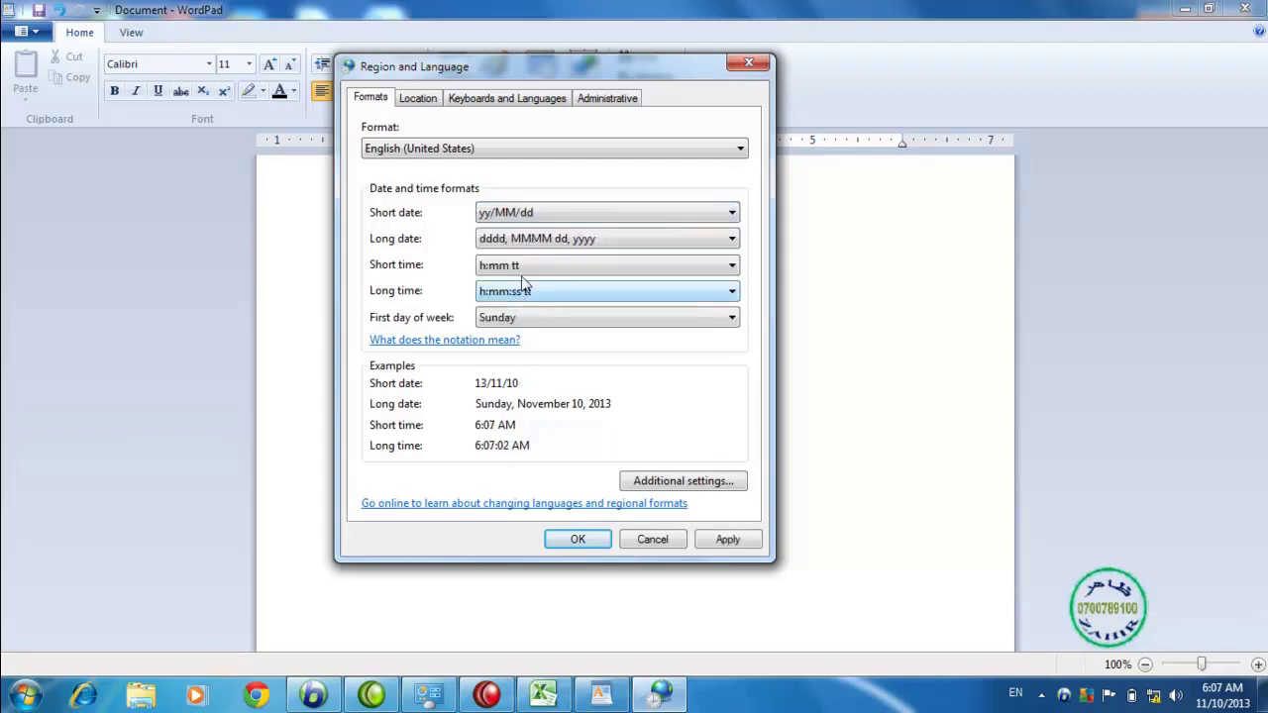
pyautogui.click(531, 246)
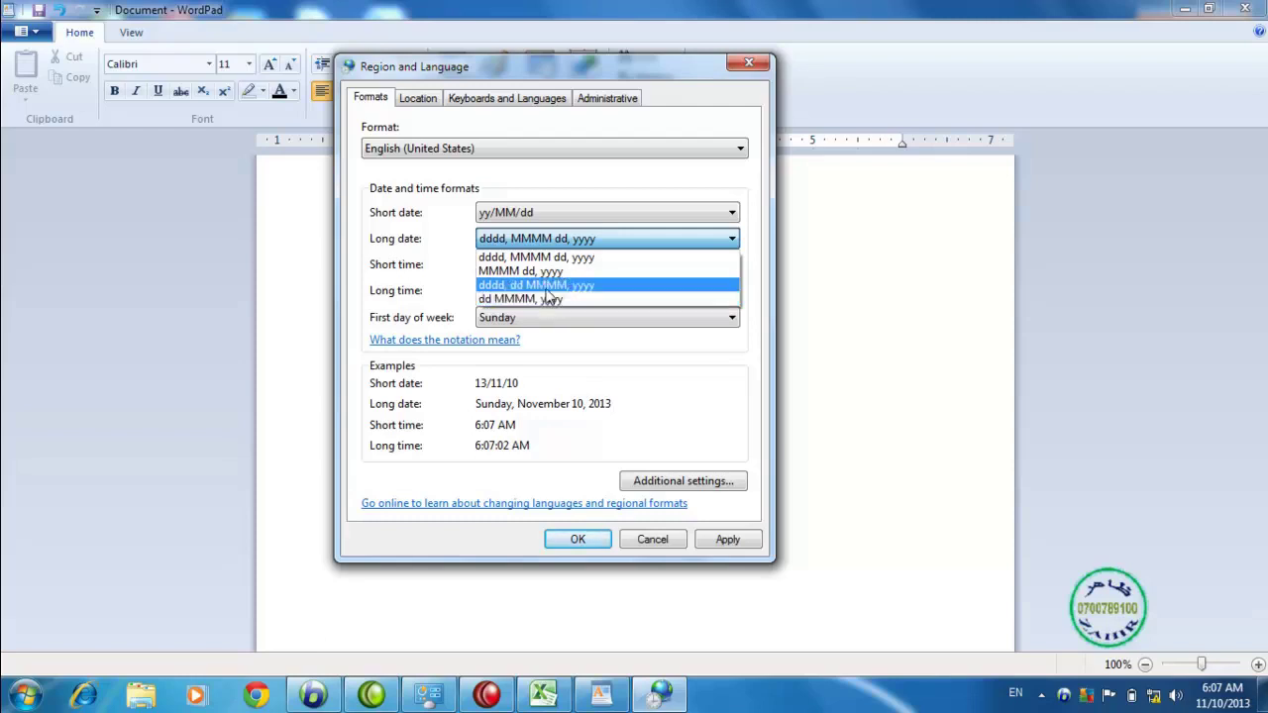
pyautogui.click(547, 291)
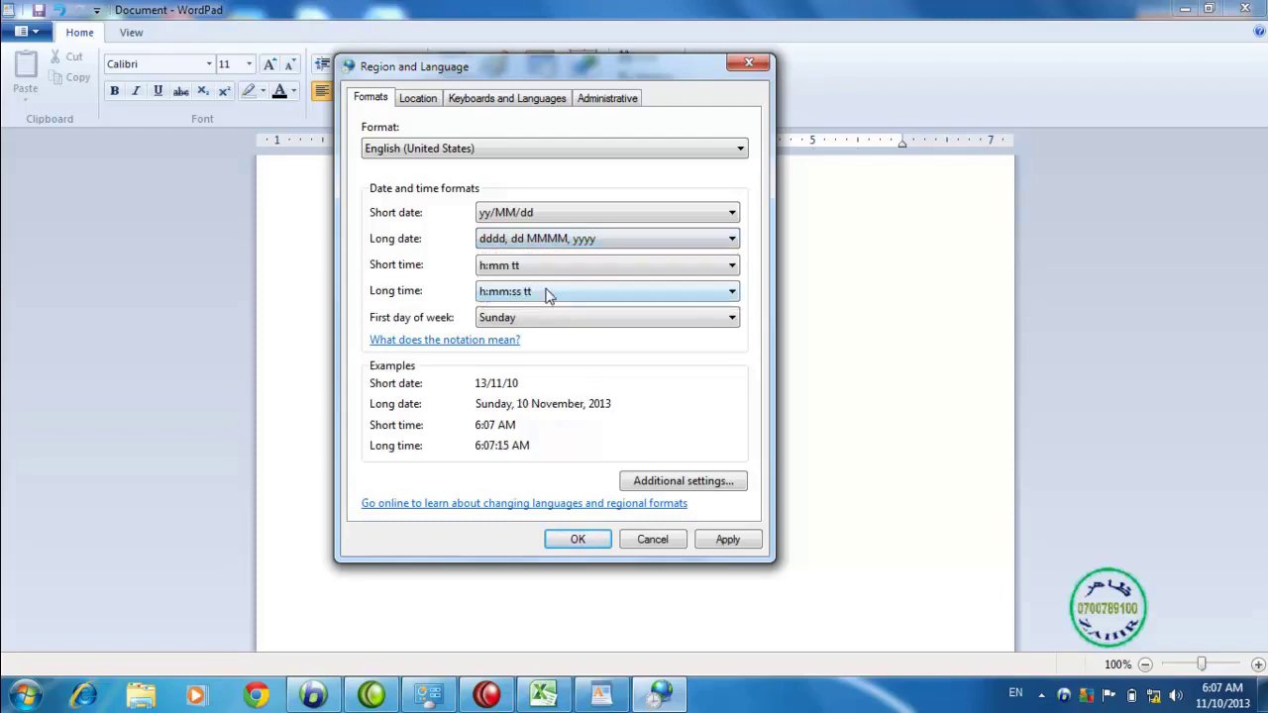
pyautogui.click(726, 543)
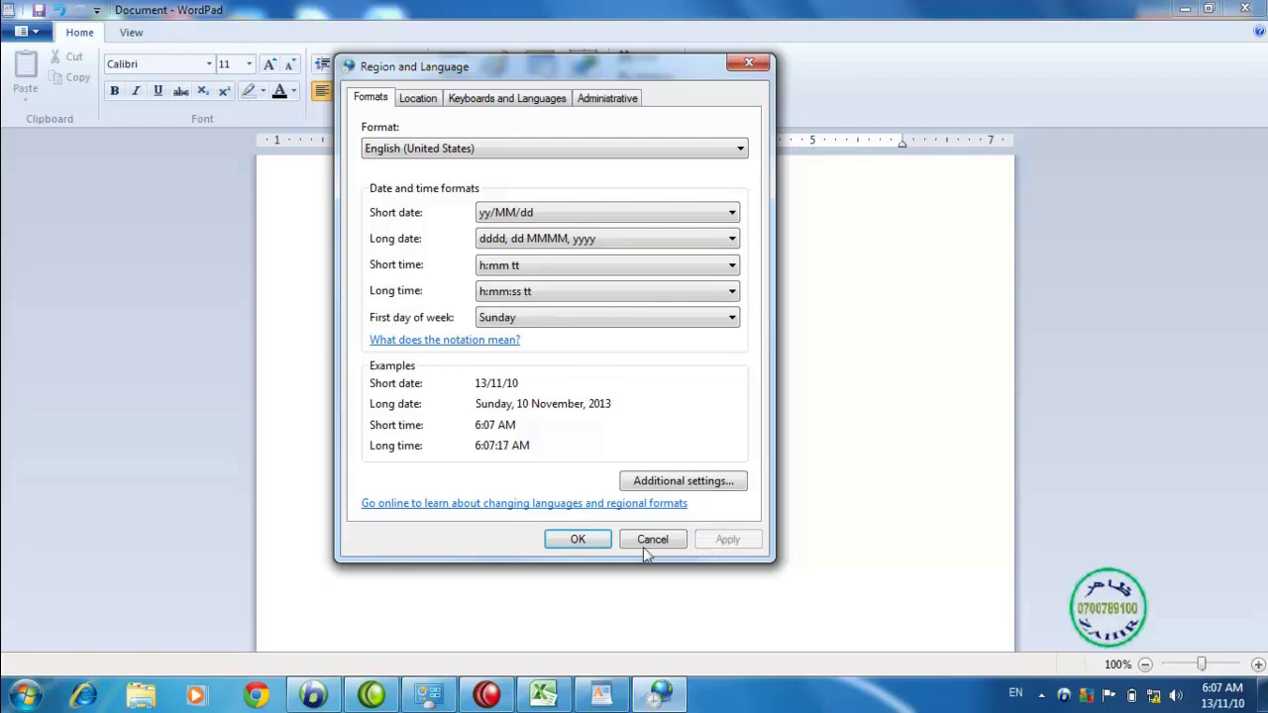
pyautogui.moveTo(663, 77); pyautogui.dragTo(981, 99)
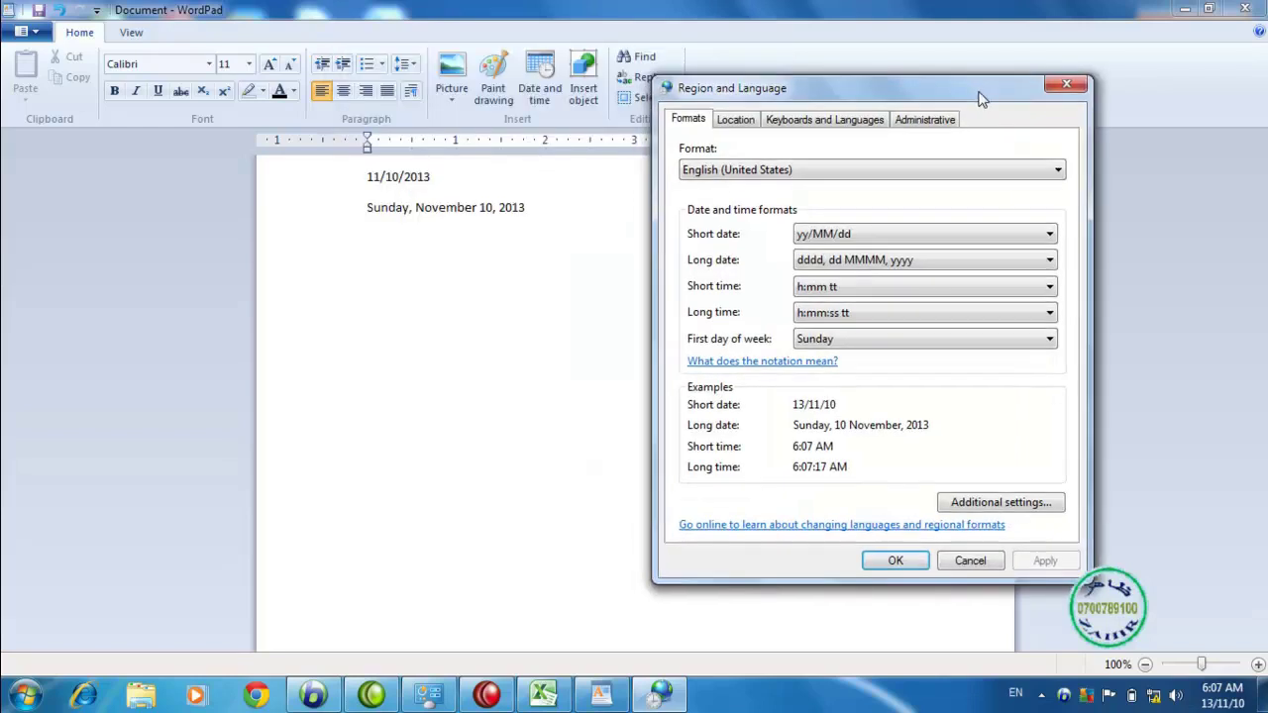
pyautogui.click(894, 561)
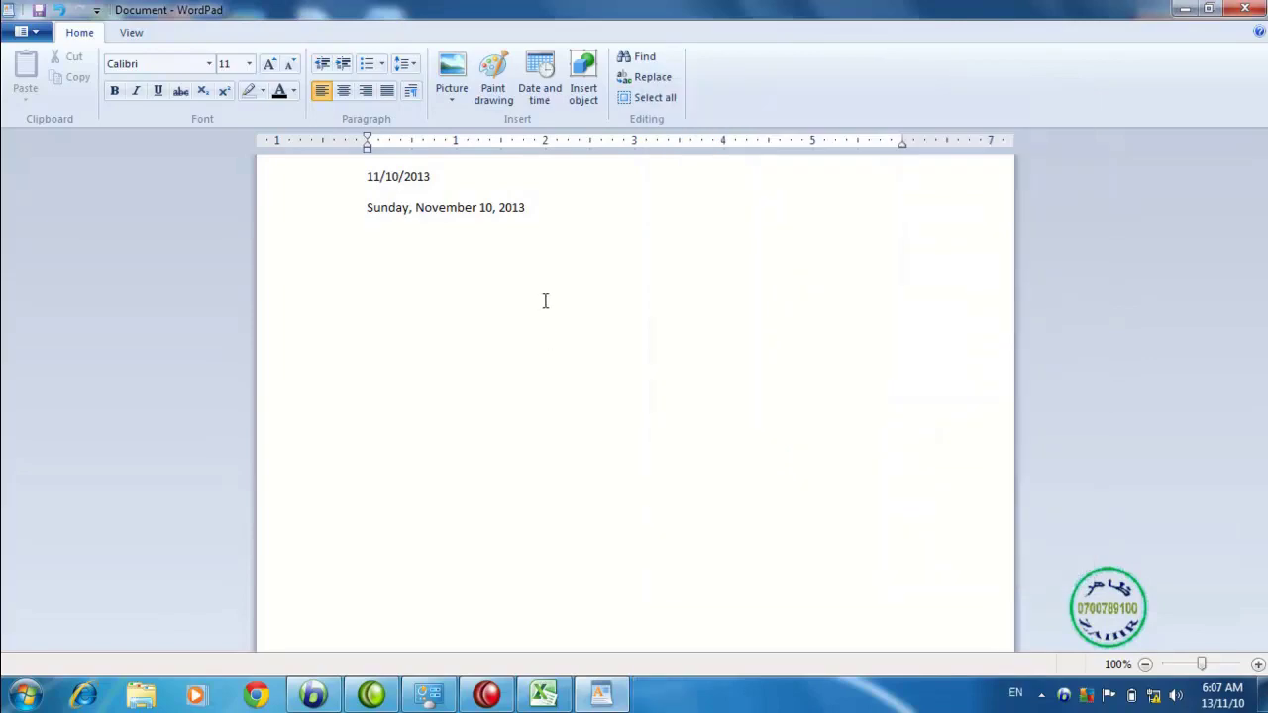
# Insert the current date as 13/11/10 below the existing WordPad dates and compare its year with the first date's year.
pyautogui.click(540, 87)
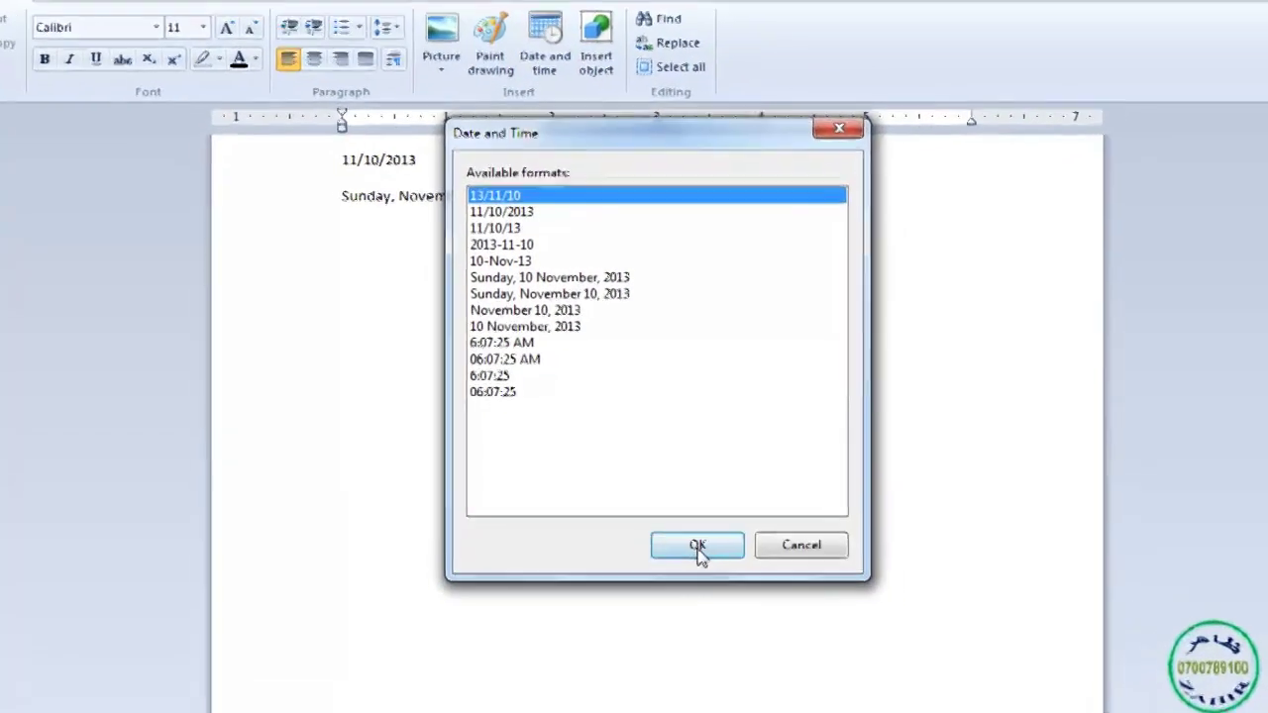
pyautogui.click(669, 504)
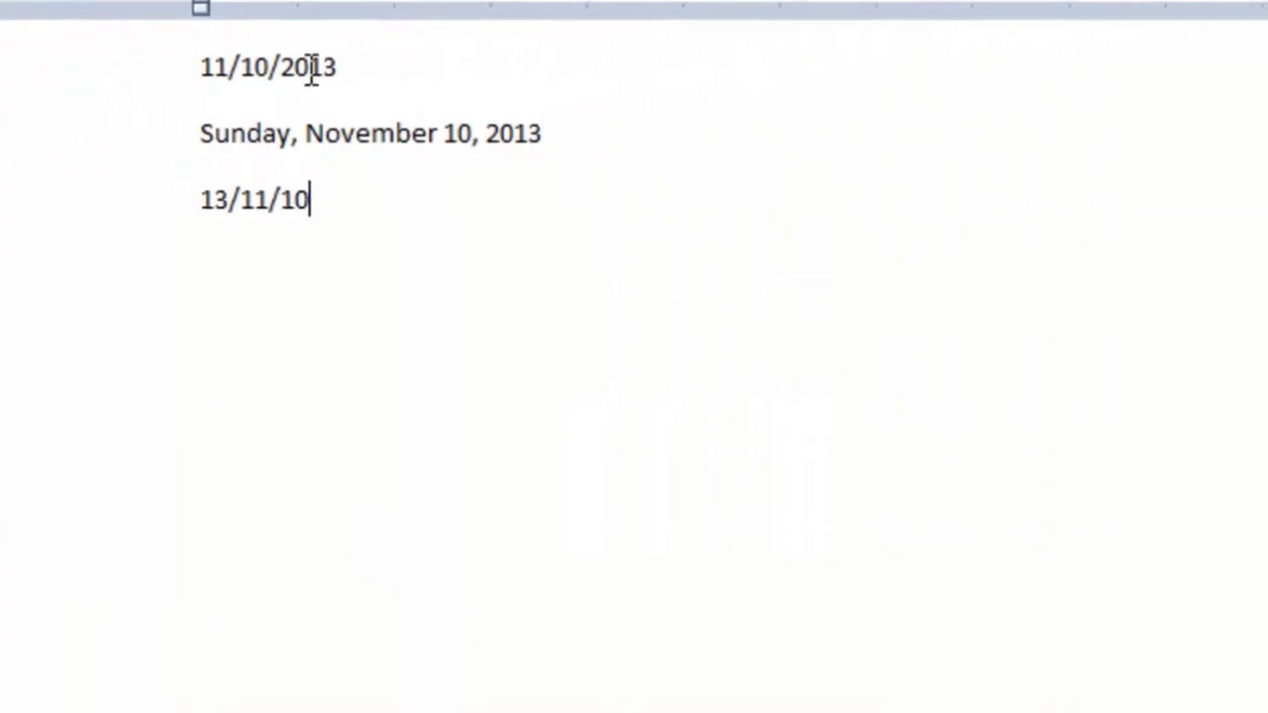
pyautogui.doubleClick(305, 64)
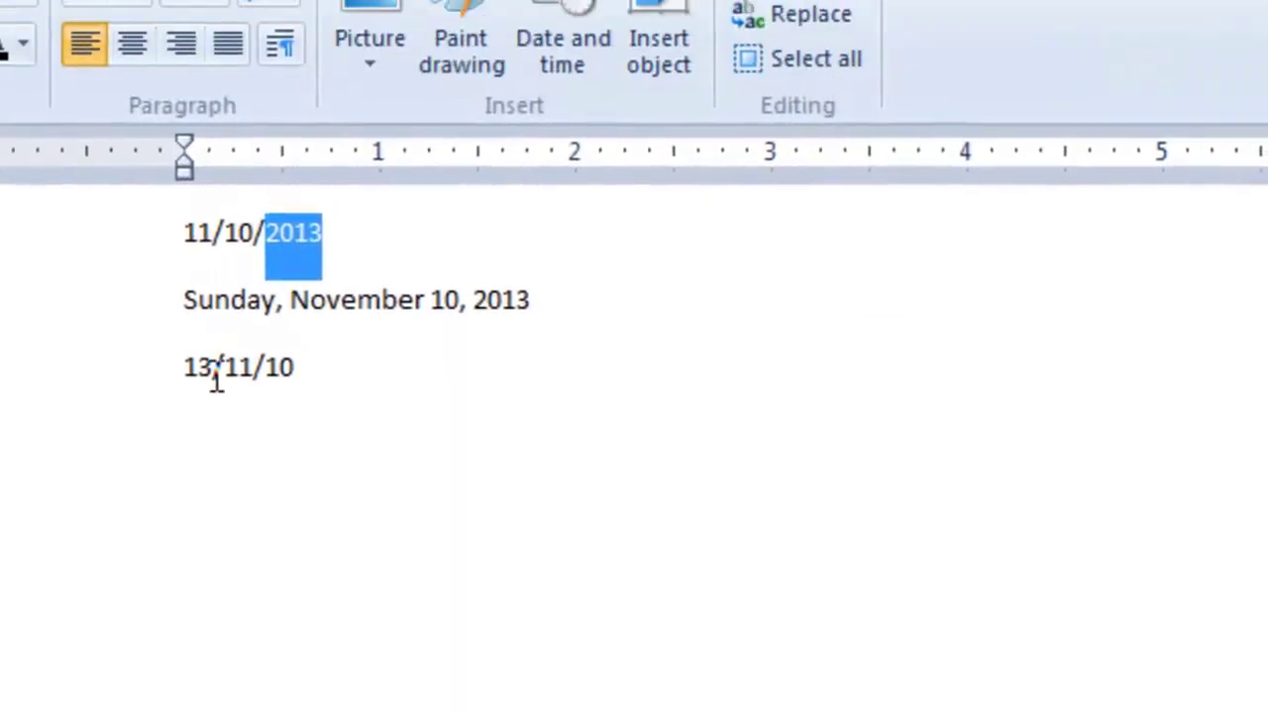
pyautogui.doubleClick(208, 259)
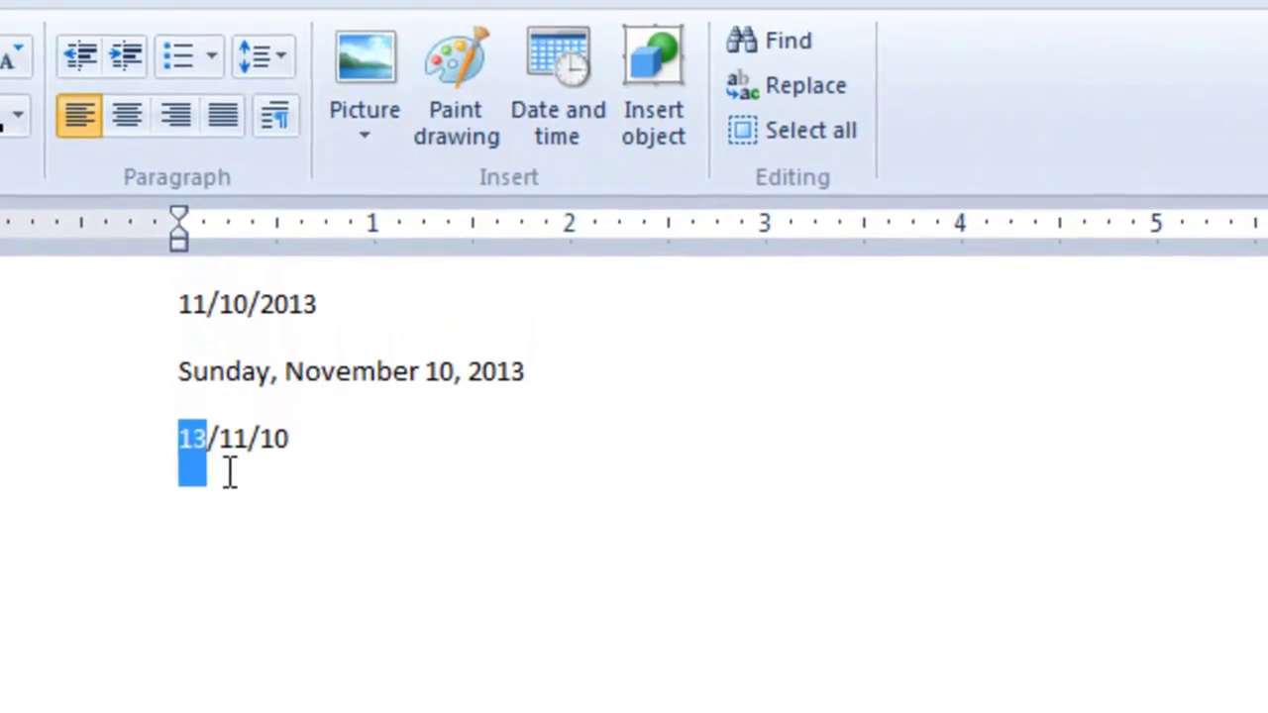
# Set the Region and Language short date format to M/d/yyyy and long date to dddd, MMMM dd, yyyy, and apply both.
pyautogui.click(360, 495)
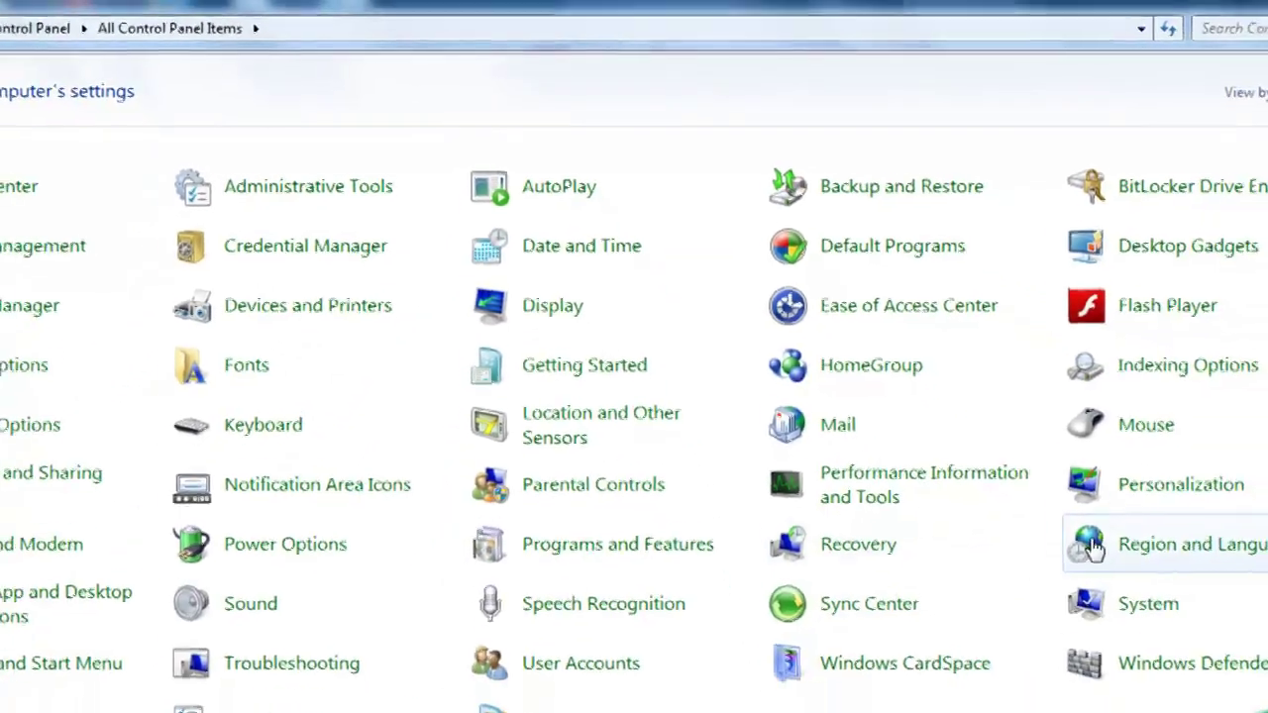
pyautogui.click(994, 442)
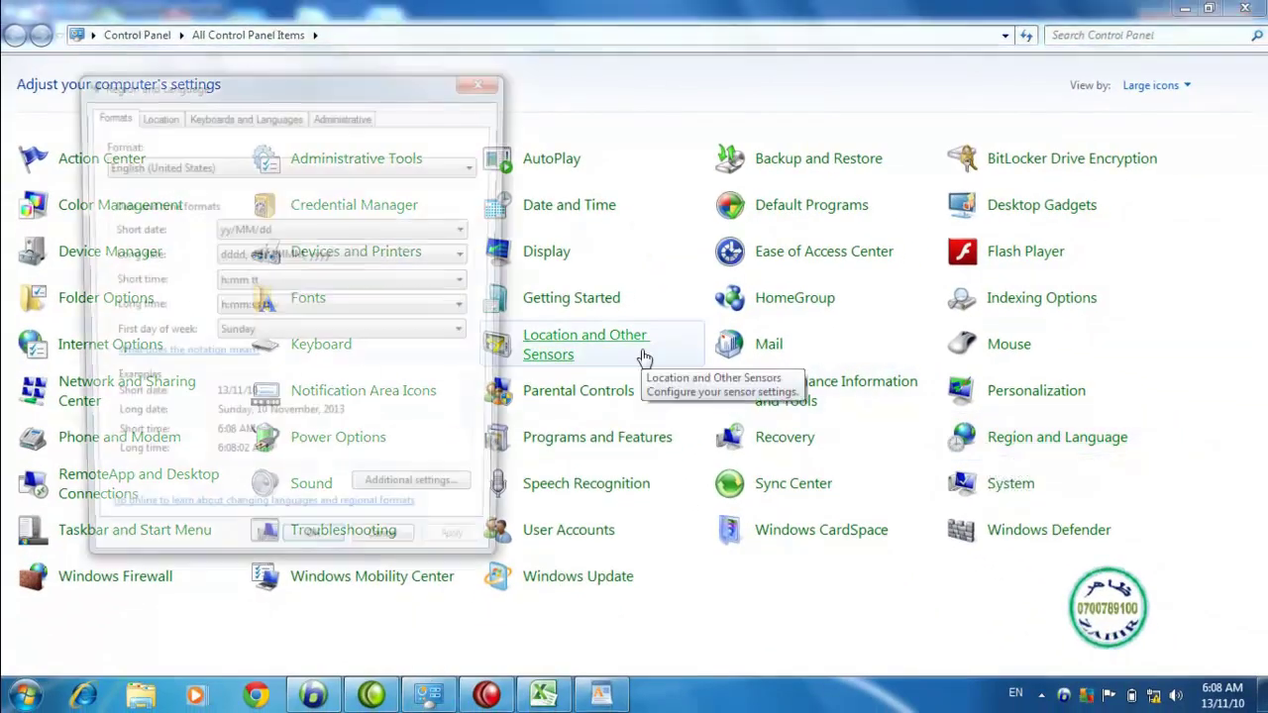
pyautogui.moveTo(320, 89); pyautogui.dragTo(545, 65)
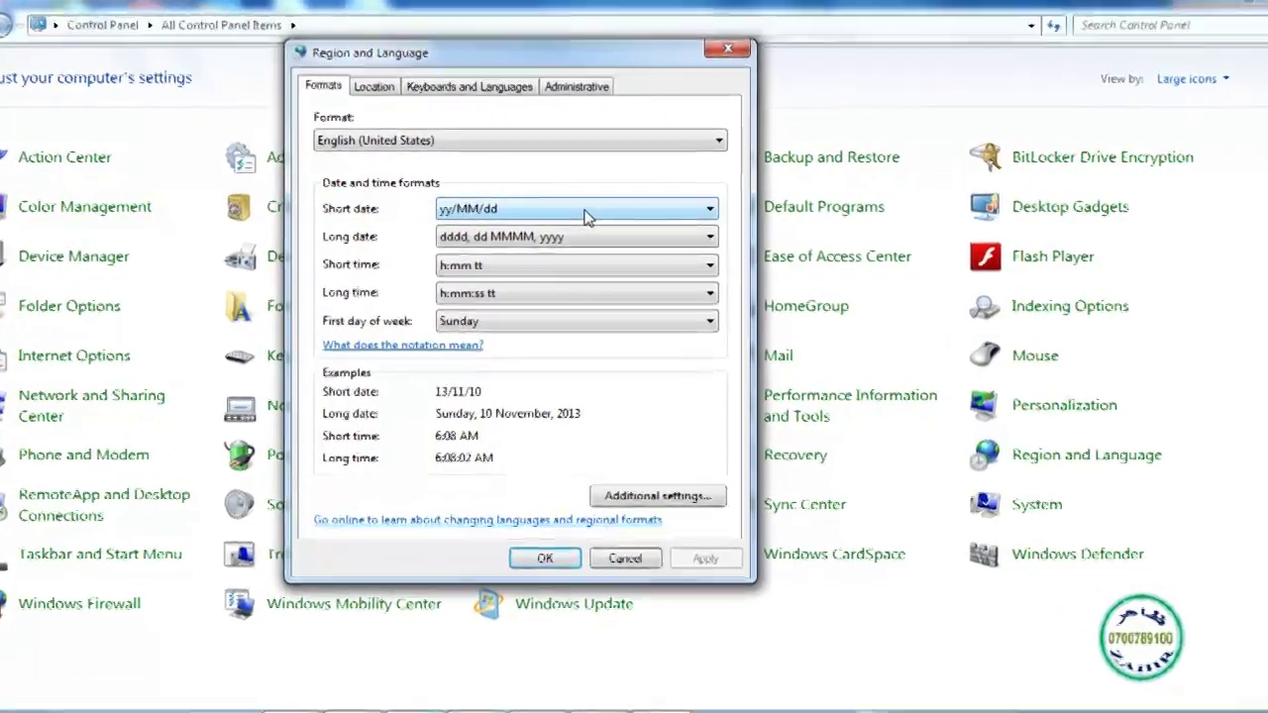
pyautogui.click(584, 217)
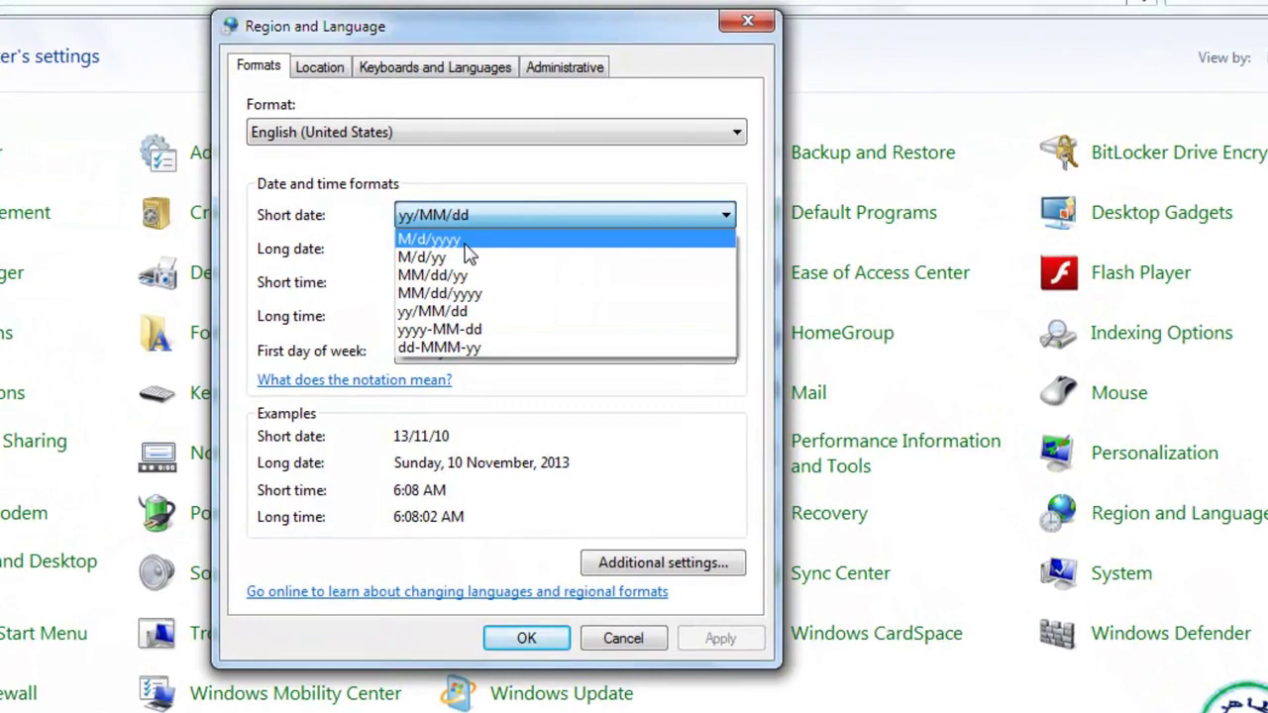
pyautogui.click(465, 248)
pyautogui.click(466, 250)
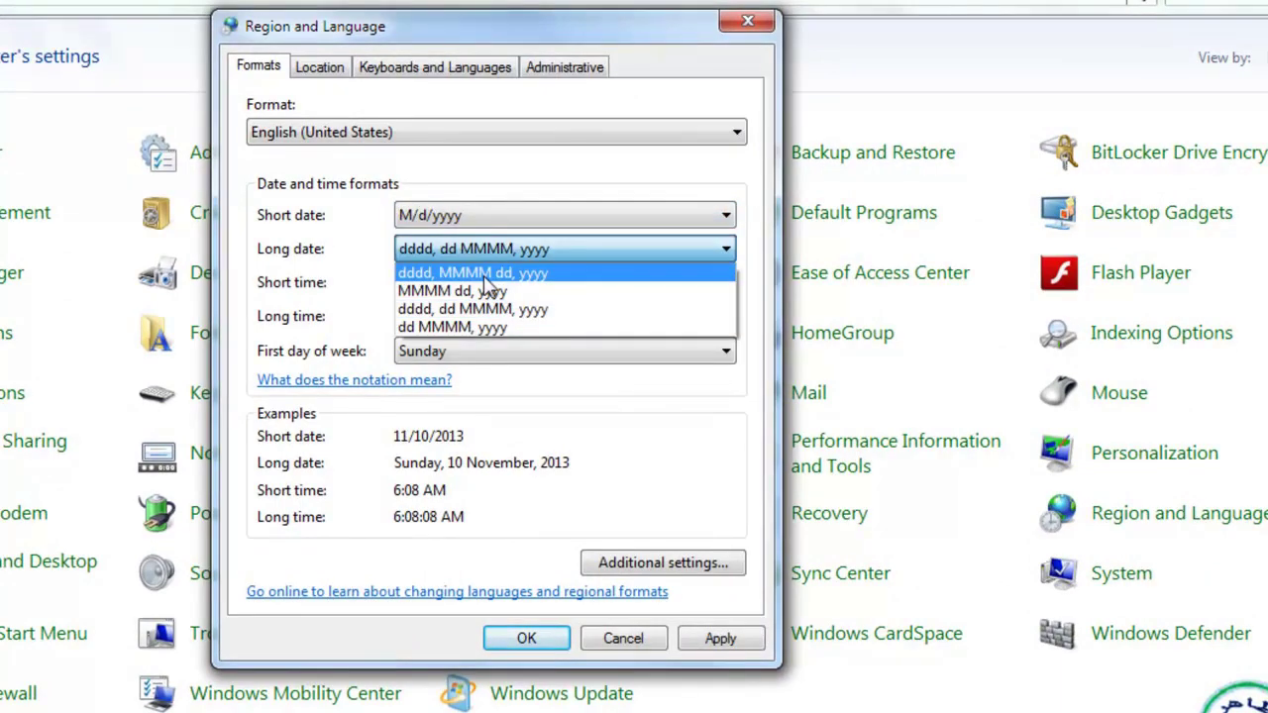
pyautogui.click(484, 273)
pyautogui.press('Tab')
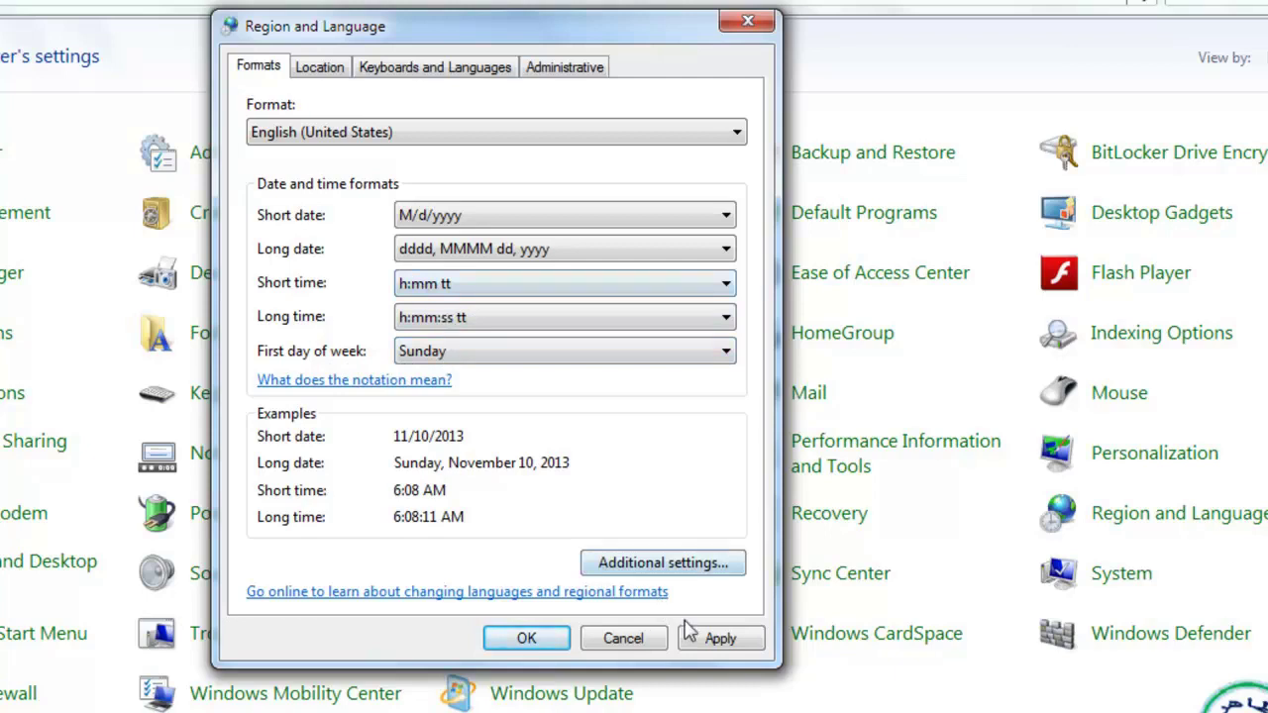
pyautogui.click(720, 639)
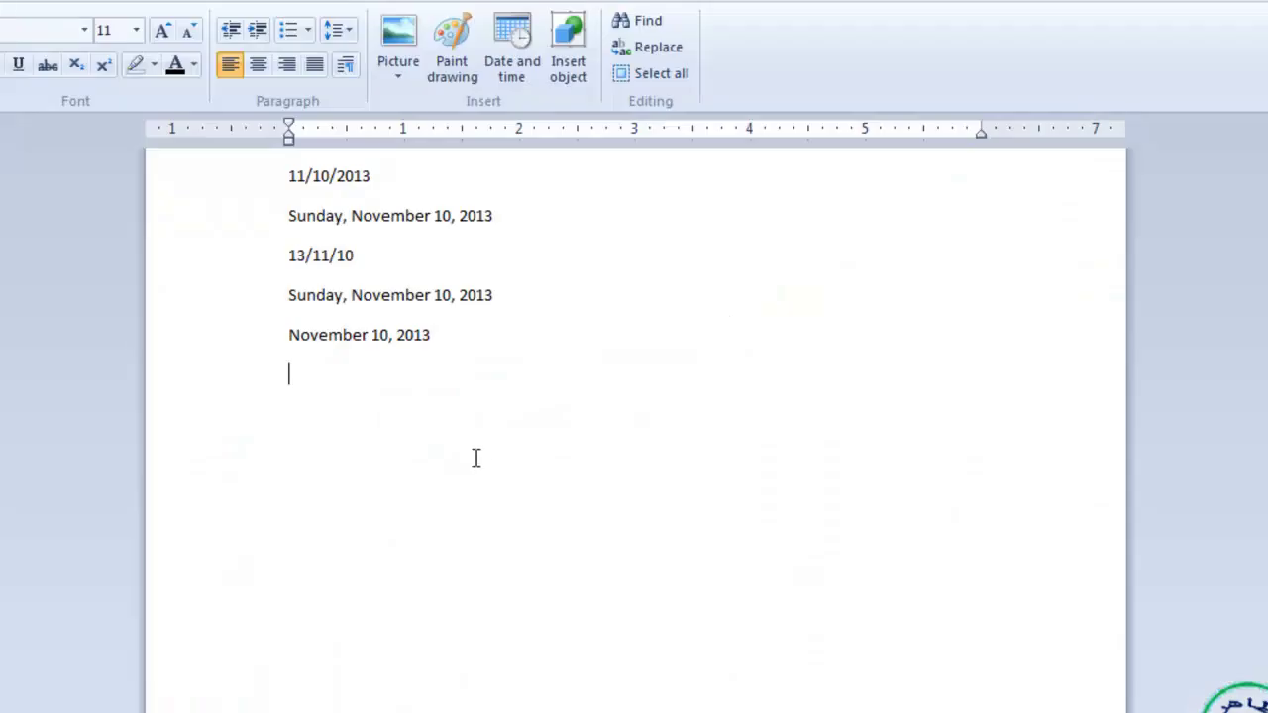
# Insert the current time into the WordPad document twice on separate lines, as 6:09:14 AM and as 06:09:23.
pyautogui.click(510, 85)
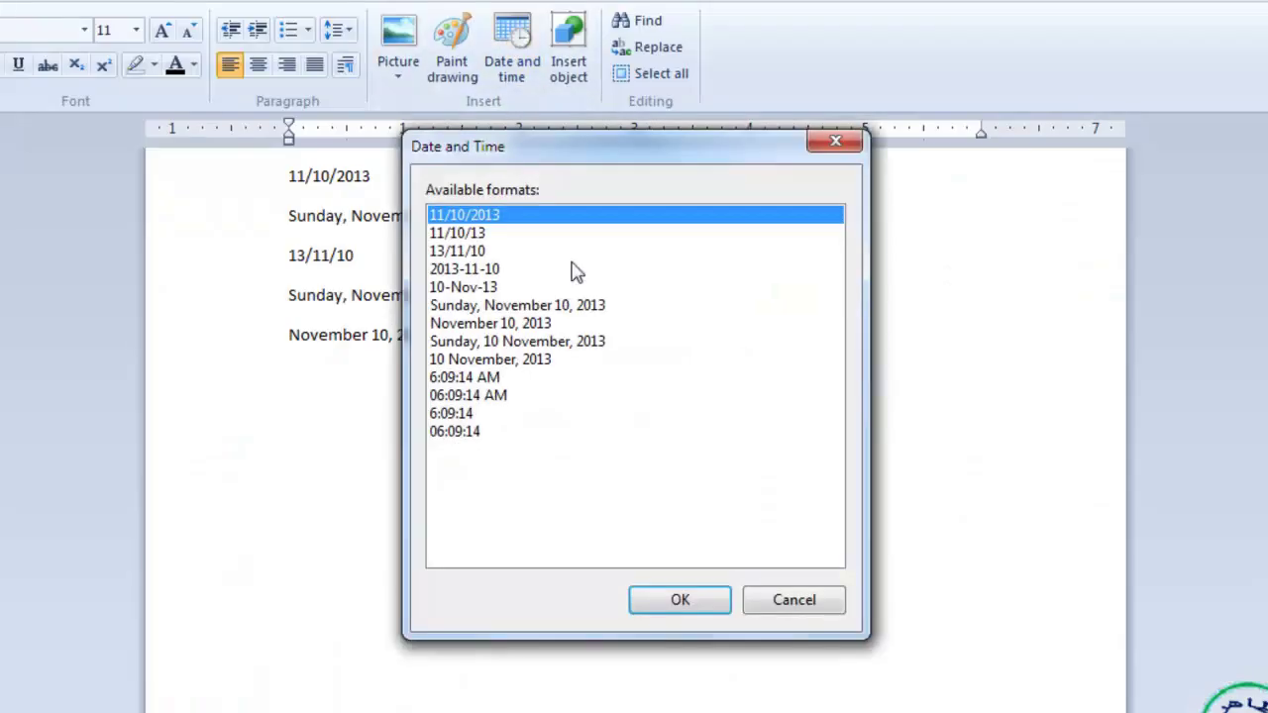
pyautogui.click(477, 381)
pyautogui.click(677, 600)
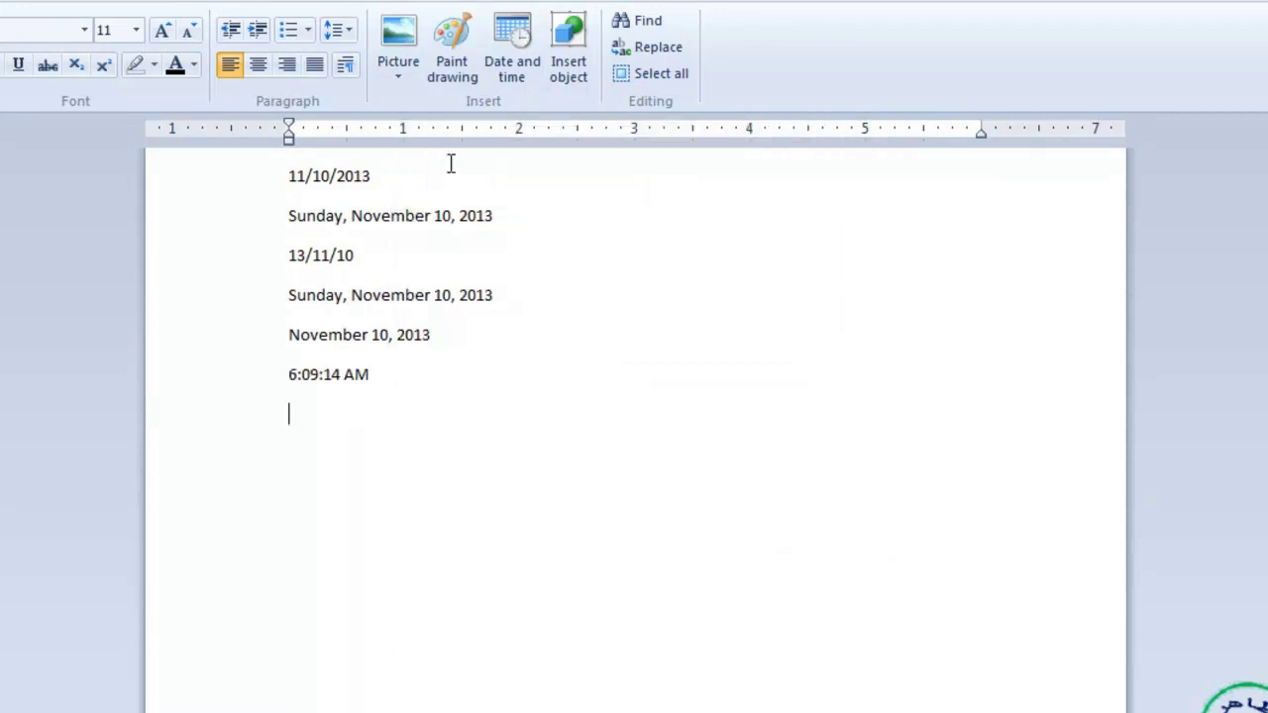
pyautogui.click(508, 77)
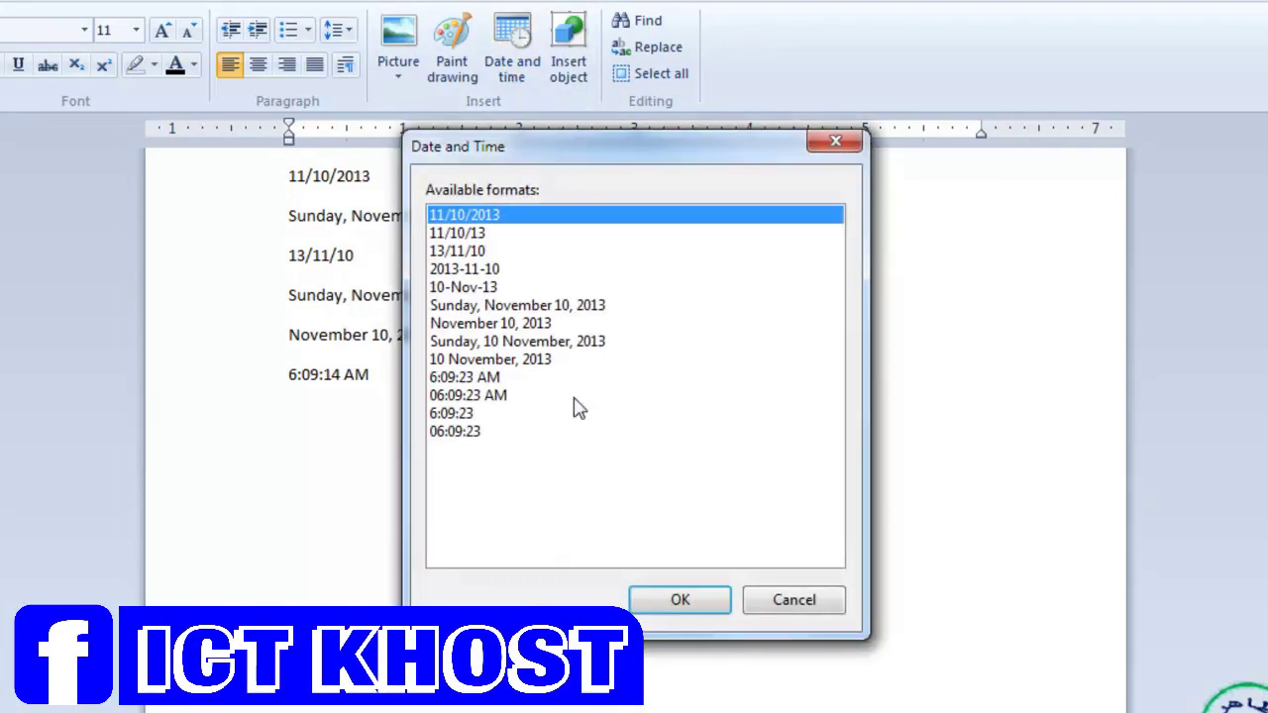
pyautogui.click(463, 434)
pyautogui.click(659, 604)
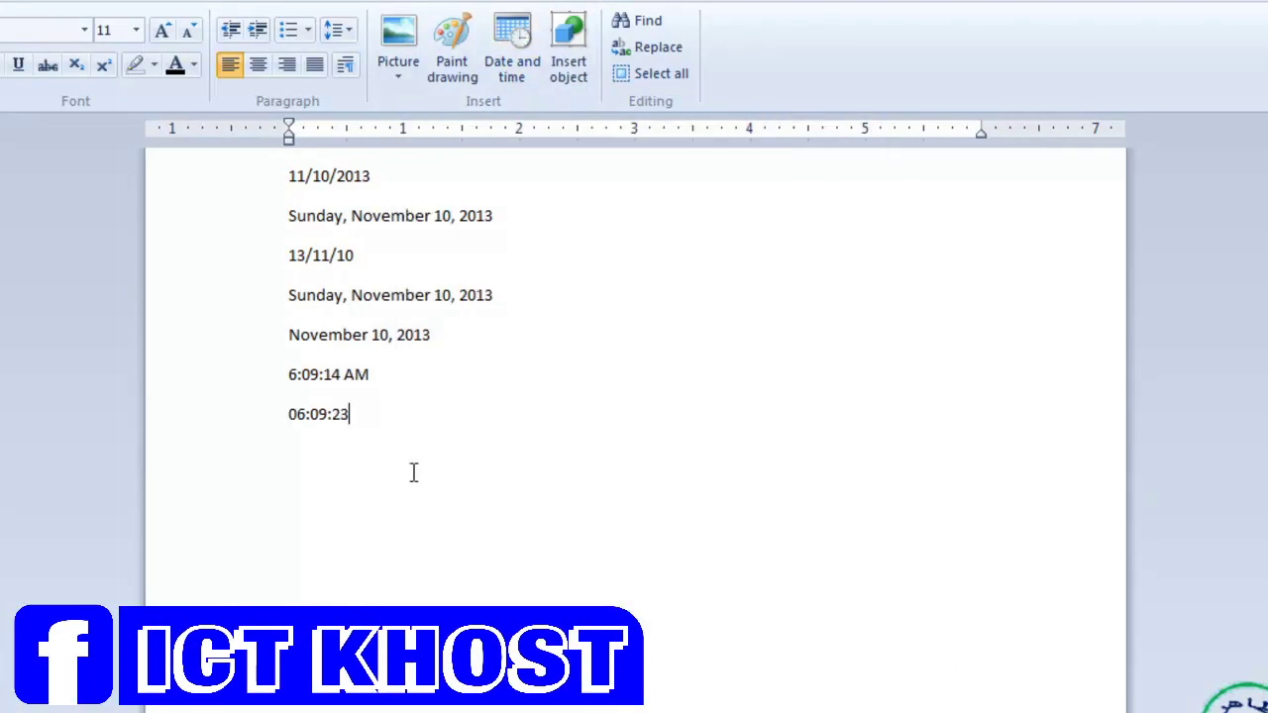
pyautogui.press('Return')
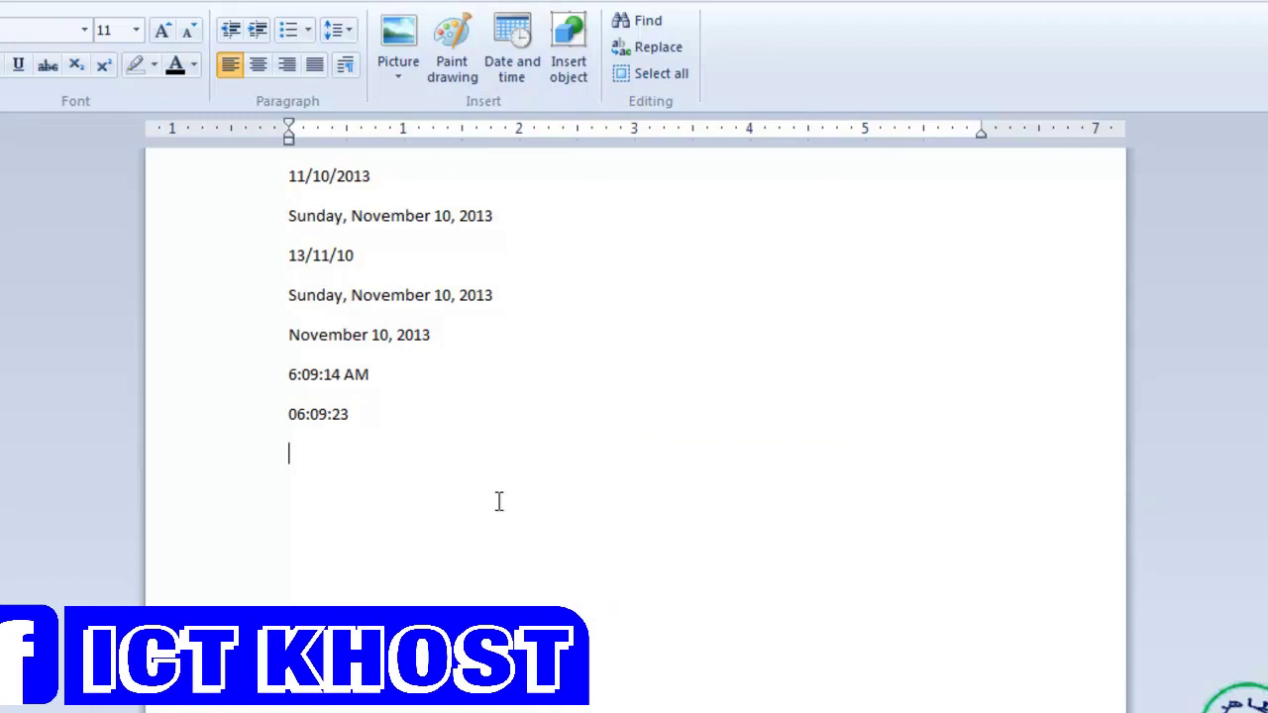
# Set the short time format to hh:mm tt in Region and Language, apply it and close the dialog.
pyautogui.hotkey('alt', 'Tab')
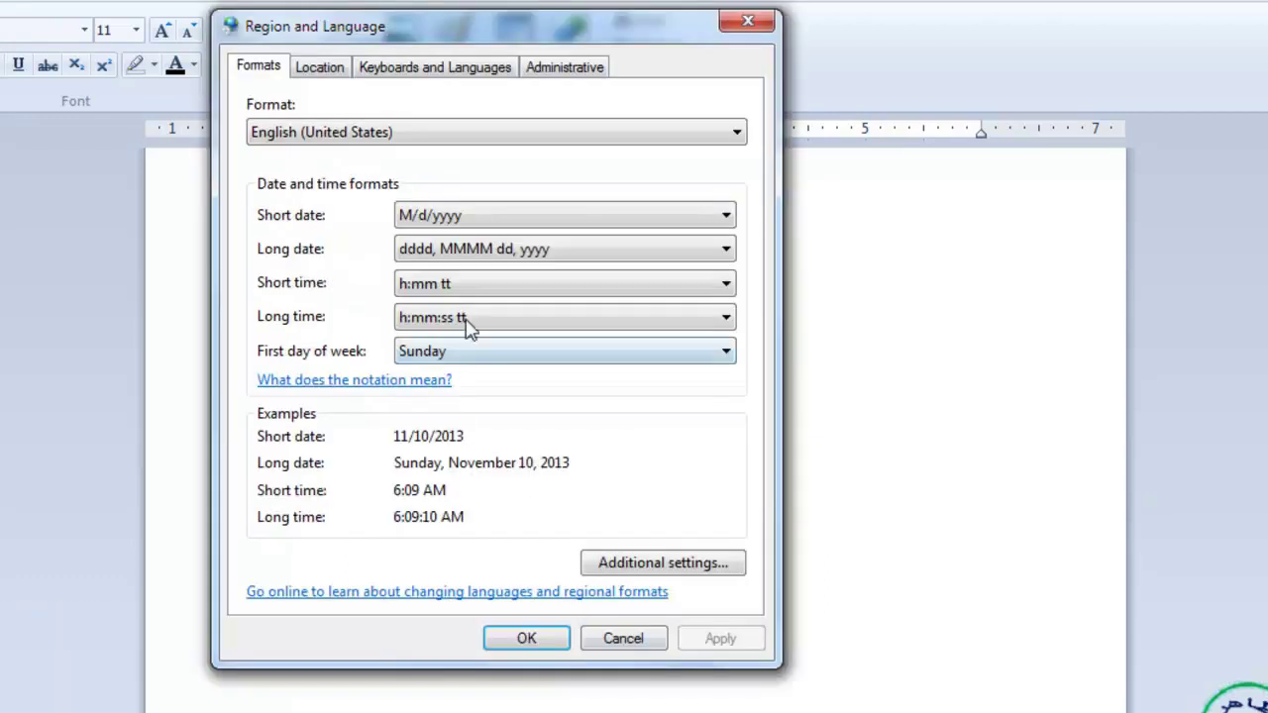
pyautogui.click(471, 284)
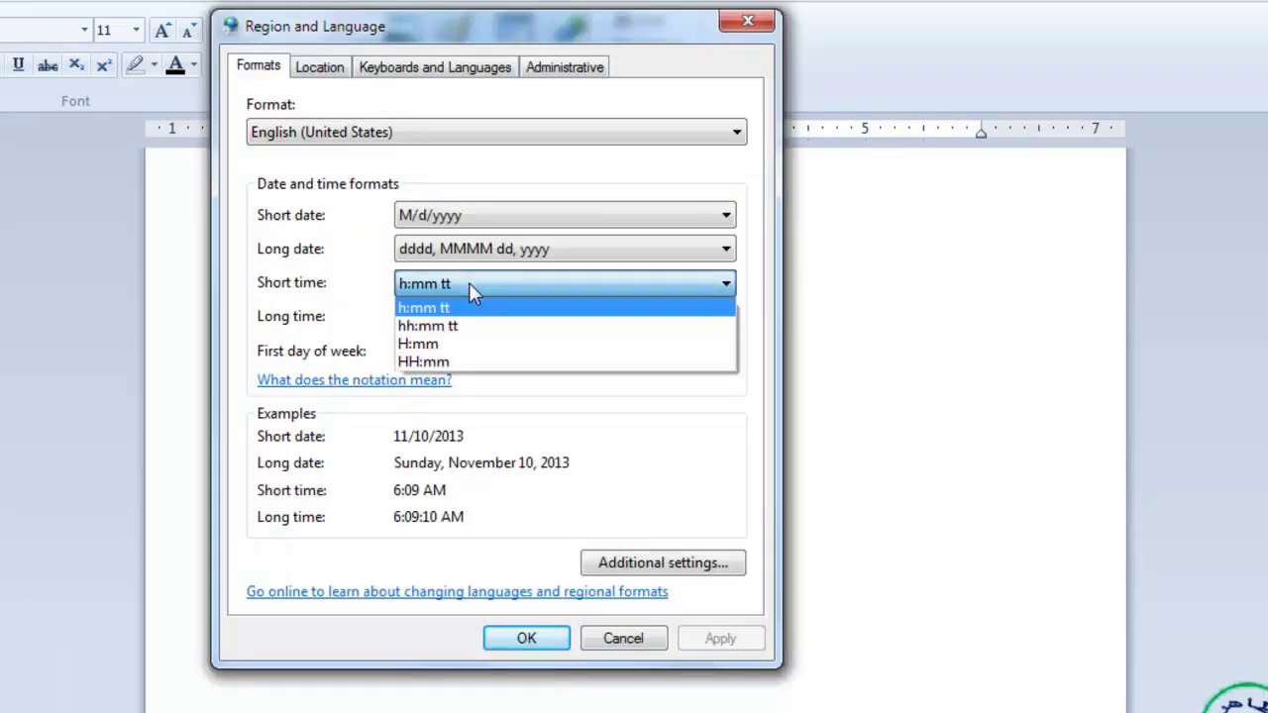
pyautogui.click(448, 331)
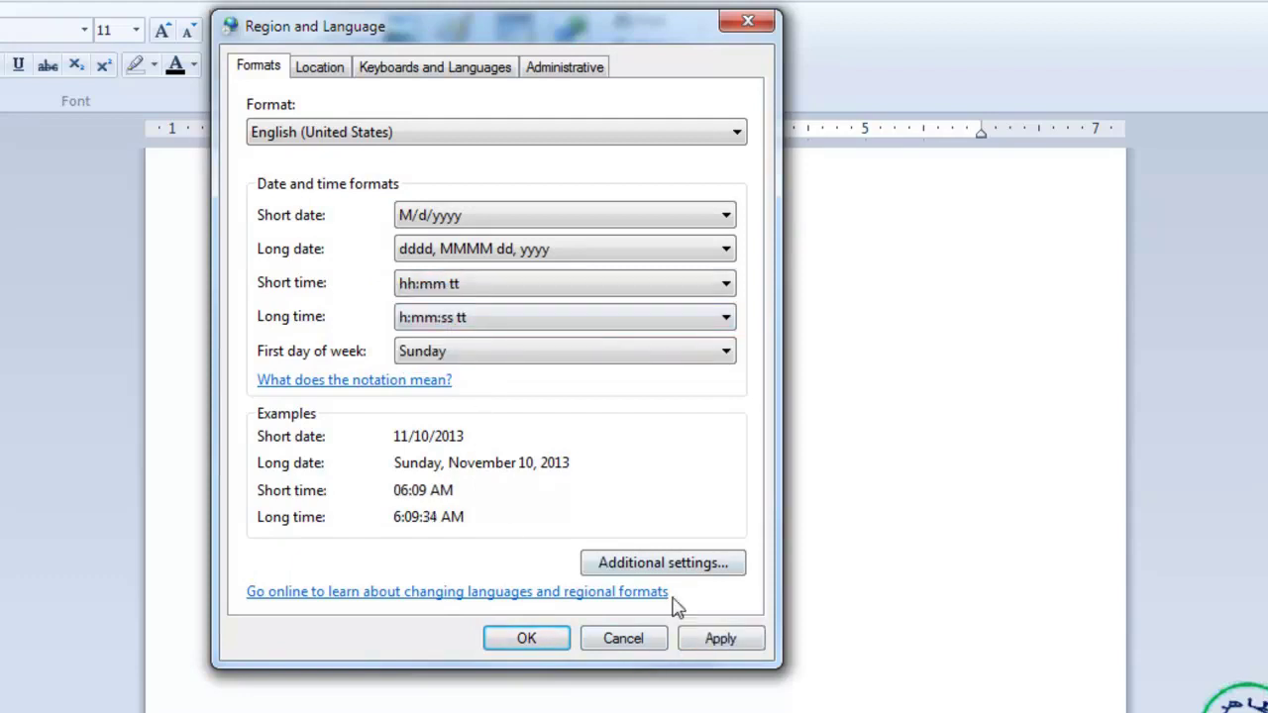
pyautogui.click(718, 639)
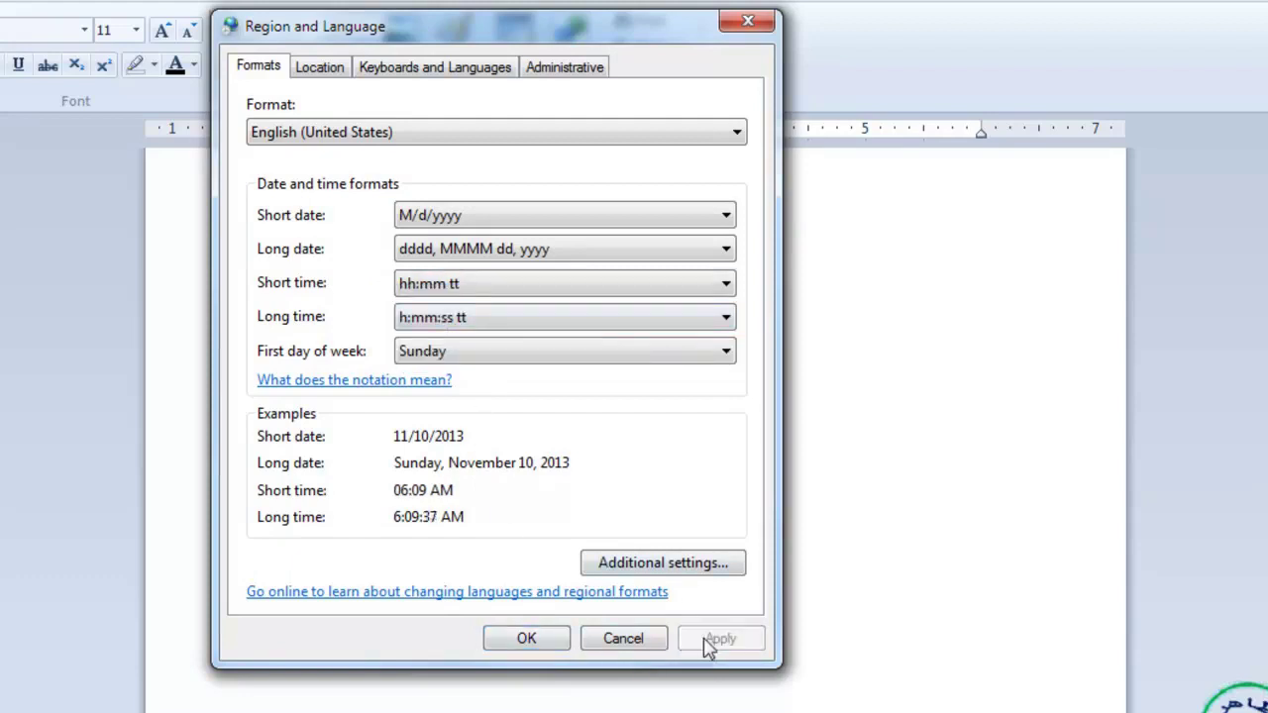
pyautogui.click(525, 638)
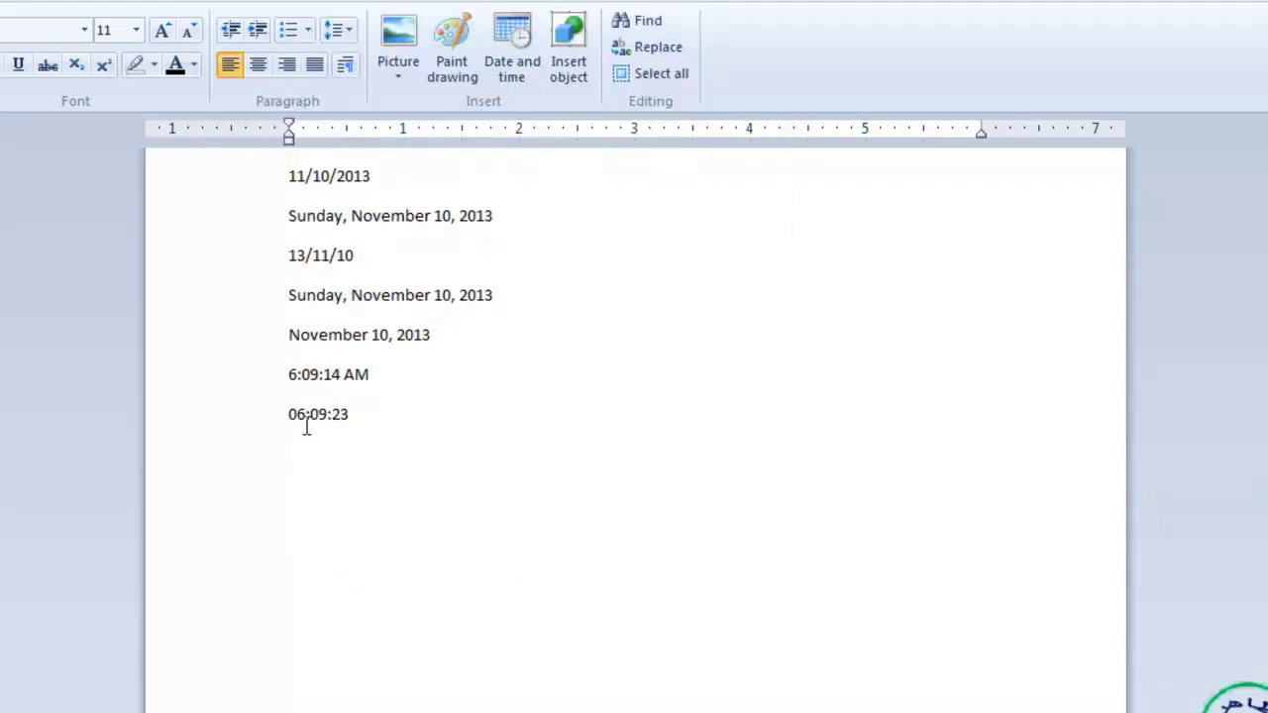
# Insert the current time as 6:09:44 AM and the date as 11/10/2013 below the existing WordPad lines.
pyautogui.click(511, 74)
pyautogui.click(495, 378)
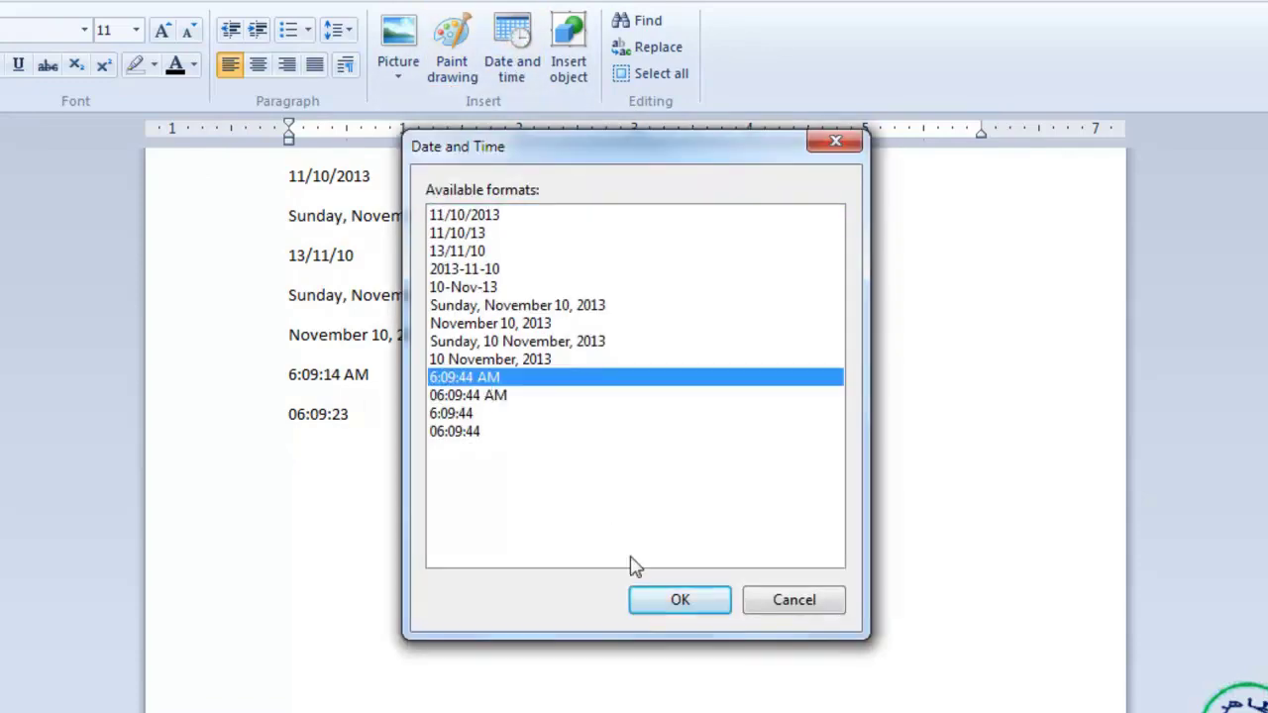
pyautogui.click(655, 599)
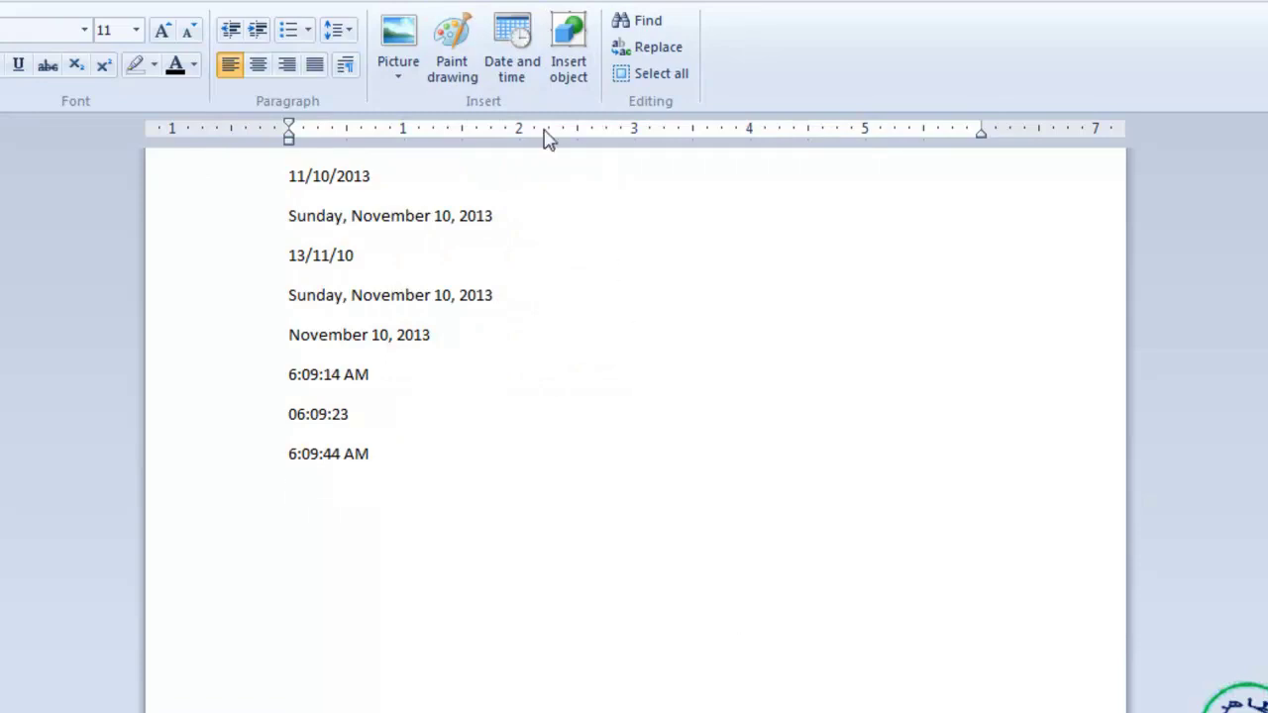
pyautogui.click(505, 85)
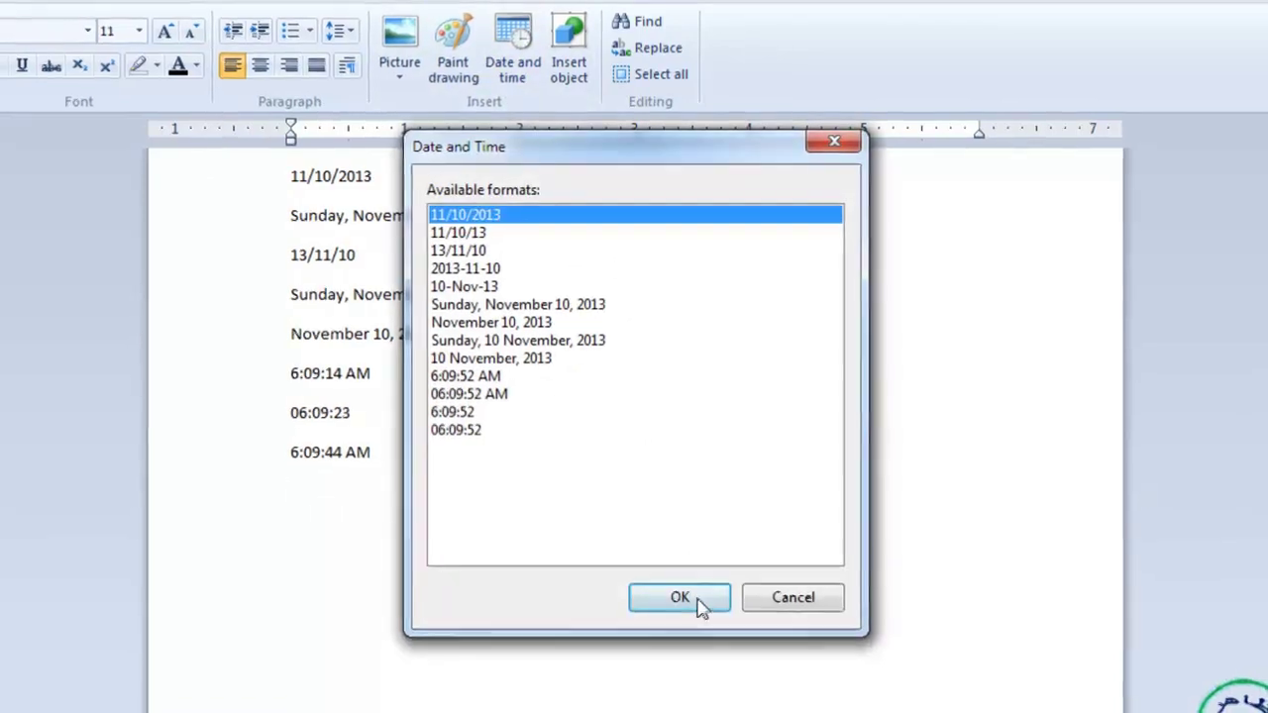
pyautogui.click(694, 598)
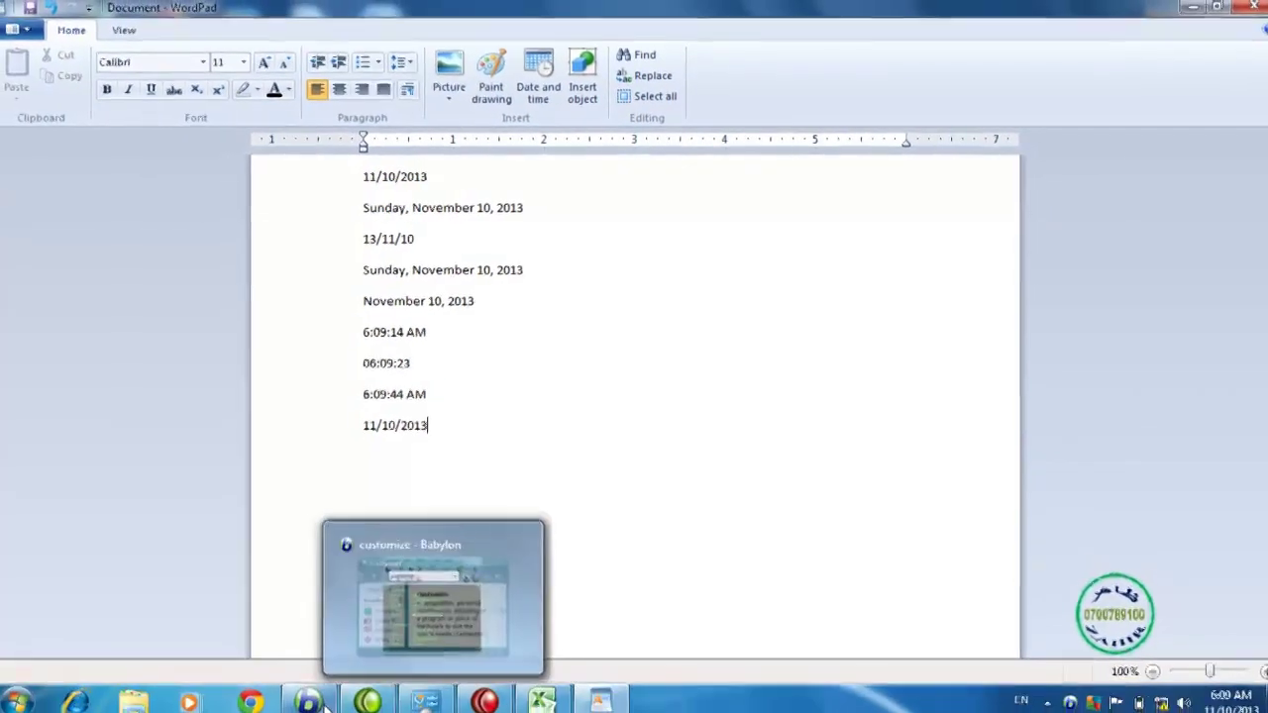
# Reopen Region and Language from Control Panel, set the first day of the week to Saturday and apply it.
pyautogui.moveTo(393, 712)
pyautogui.click(426, 698)
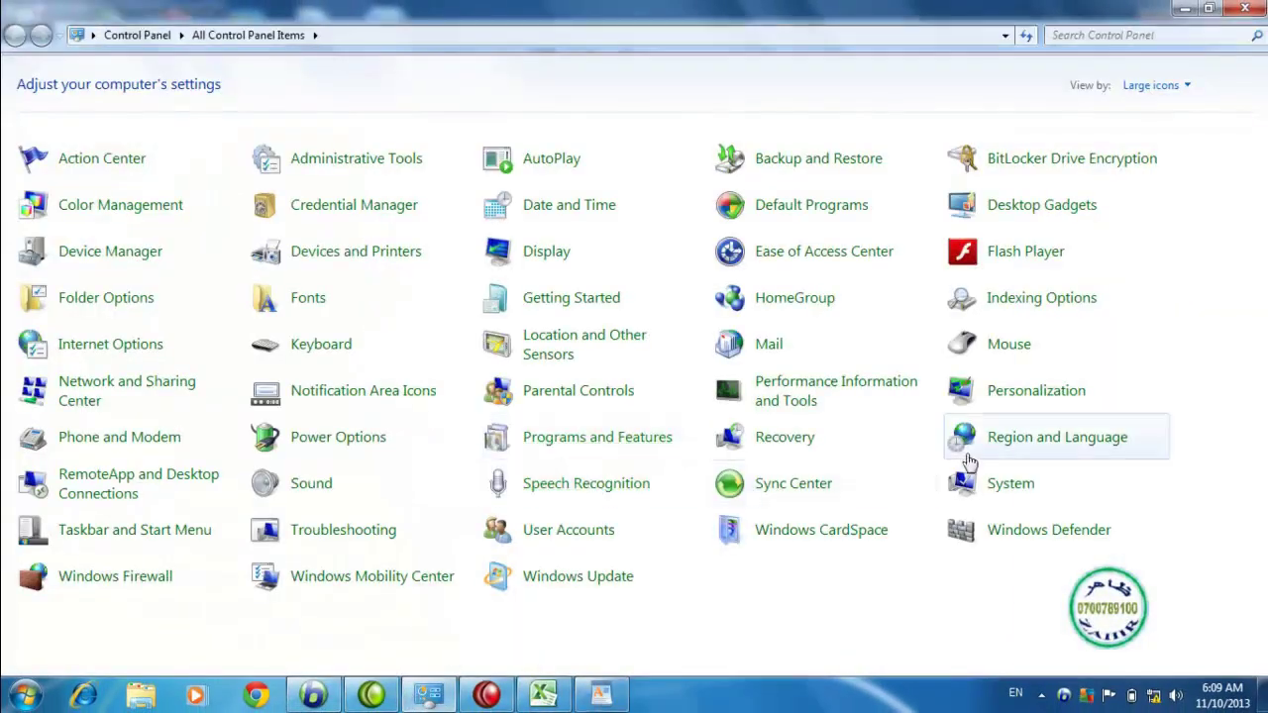
pyautogui.click(1008, 440)
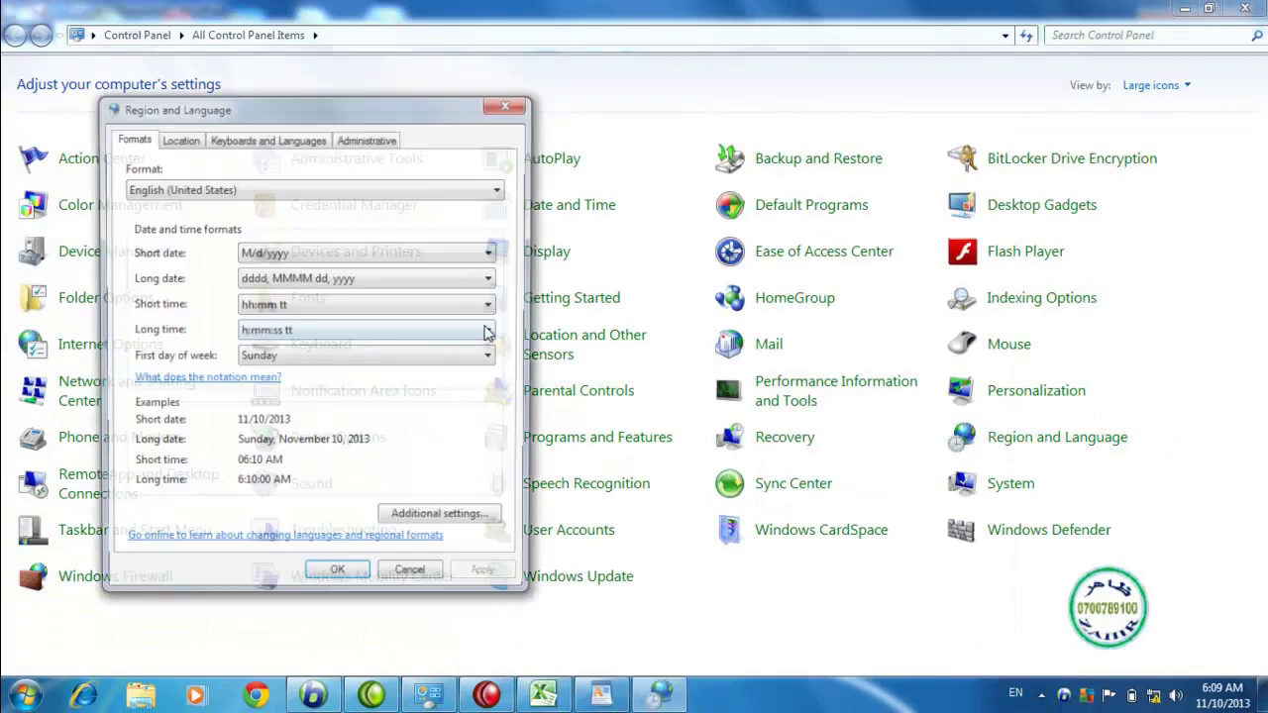
pyautogui.moveTo(341, 111); pyautogui.dragTo(553, 81)
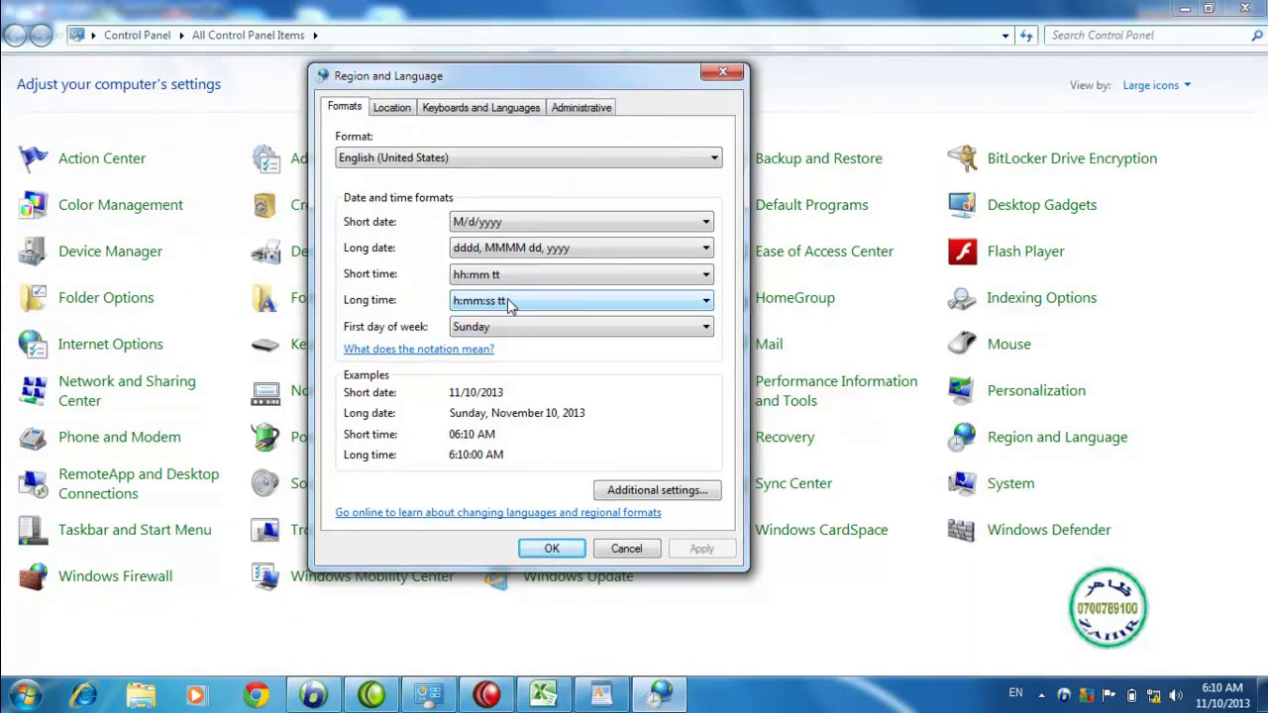
pyautogui.click(507, 300)
pyautogui.click(507, 300)
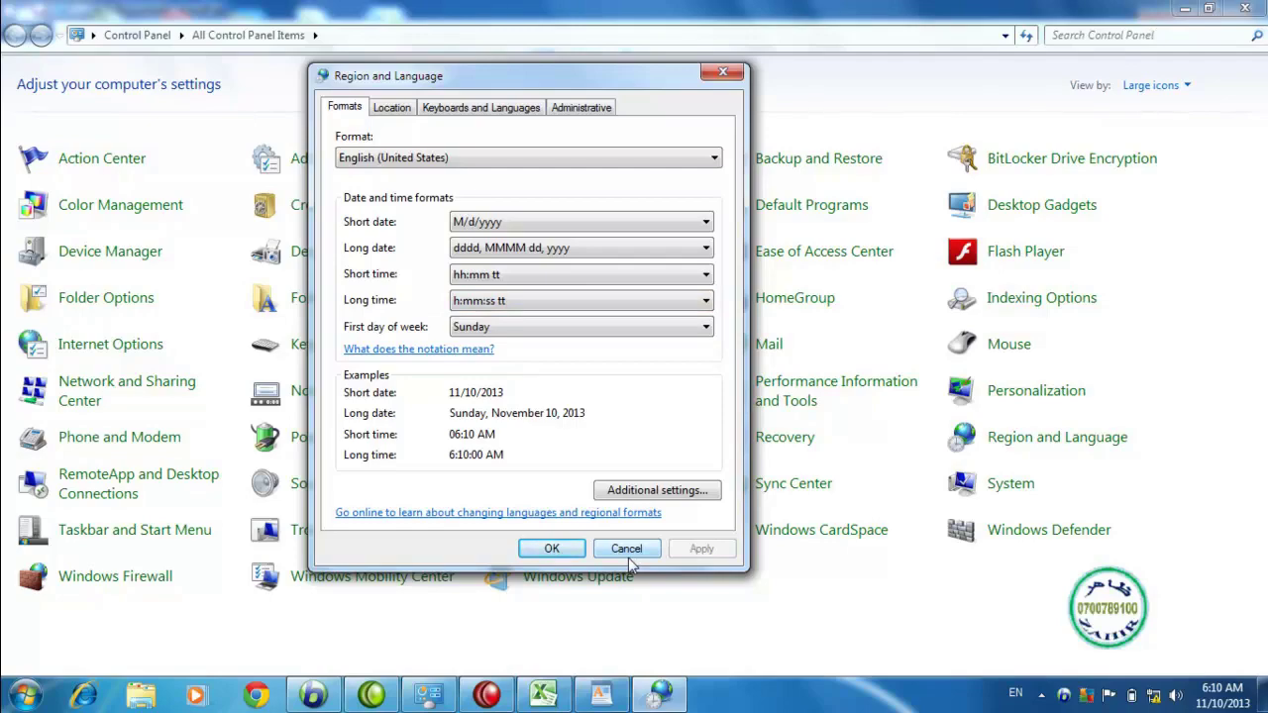
pyautogui.click(503, 330)
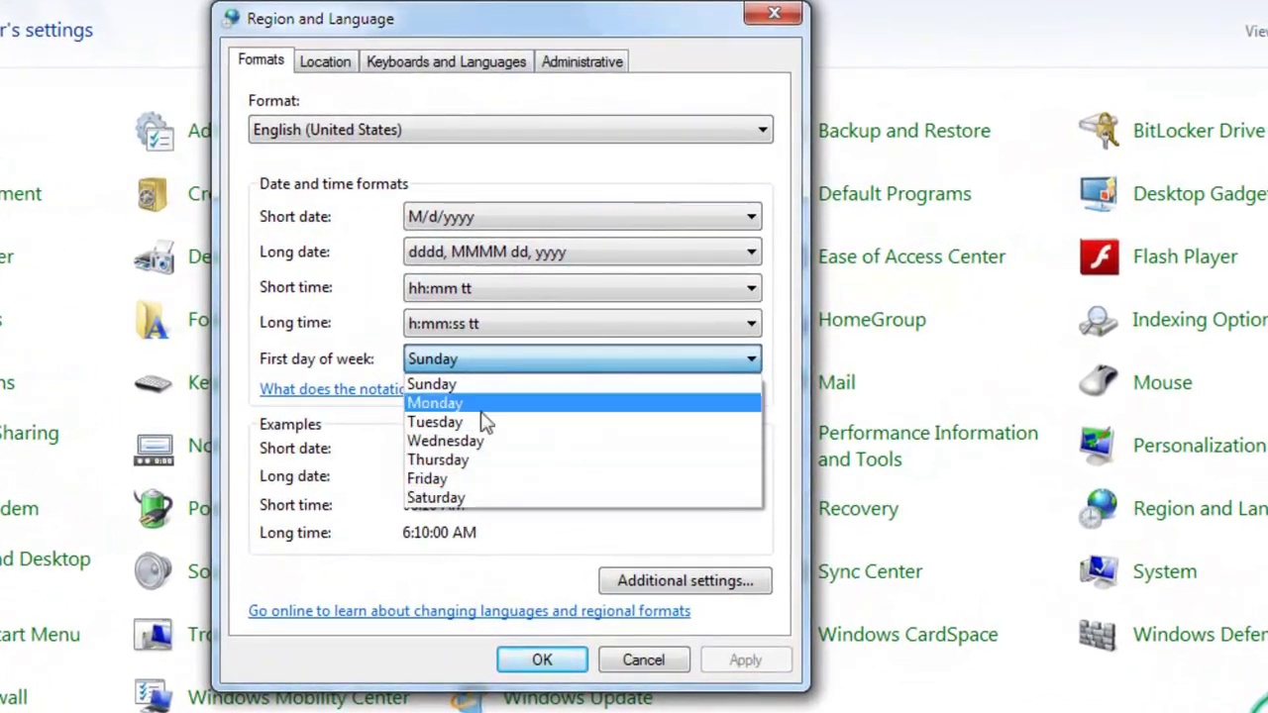
pyautogui.click(486, 361)
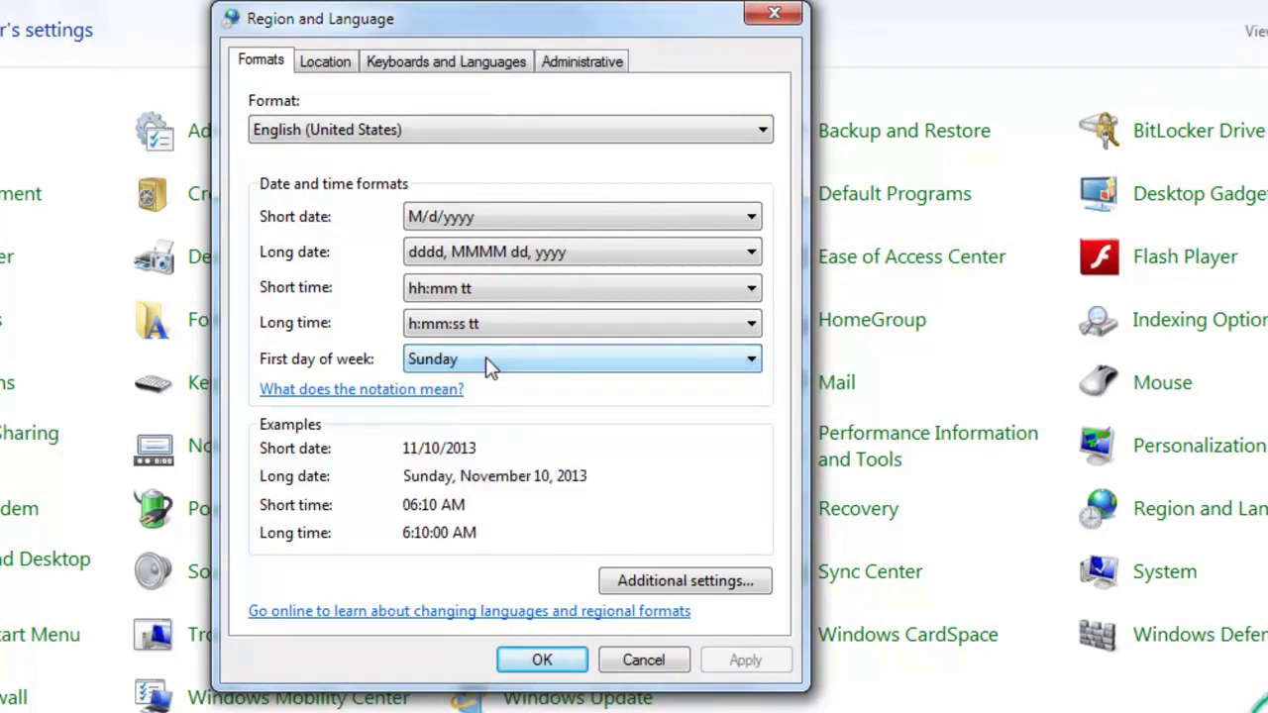
pyautogui.click(485, 360)
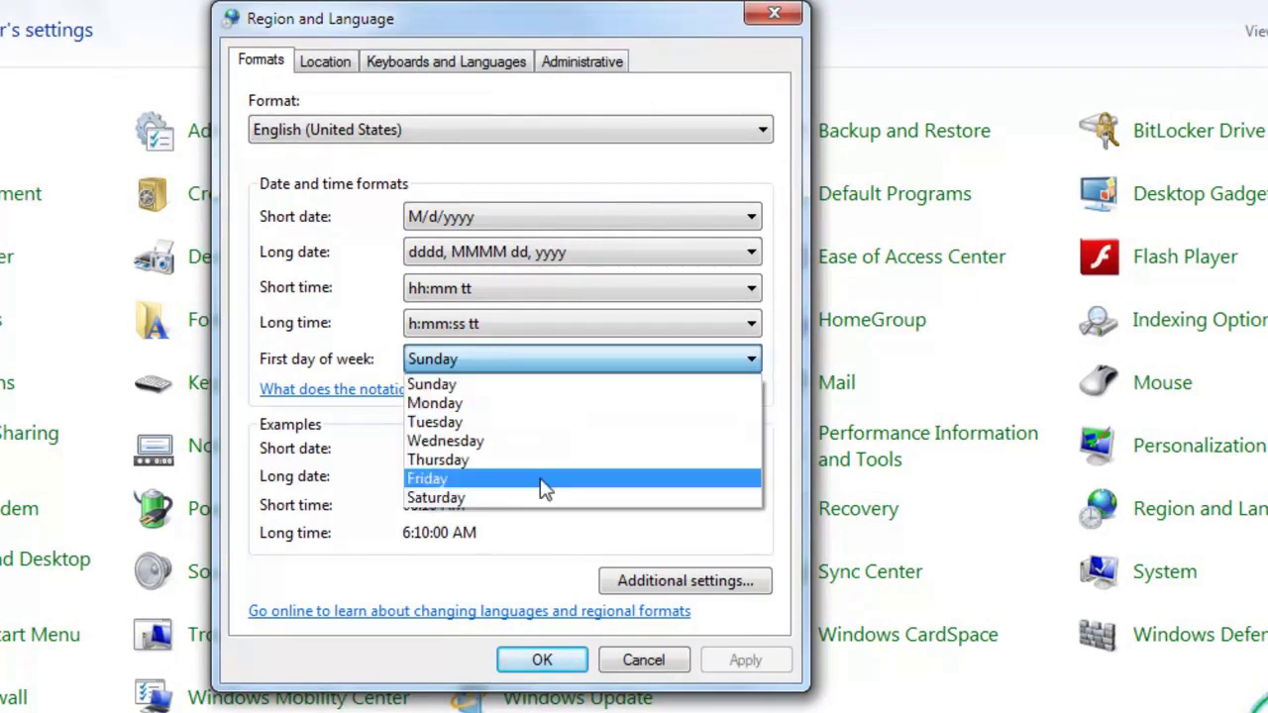
pyautogui.click(449, 498)
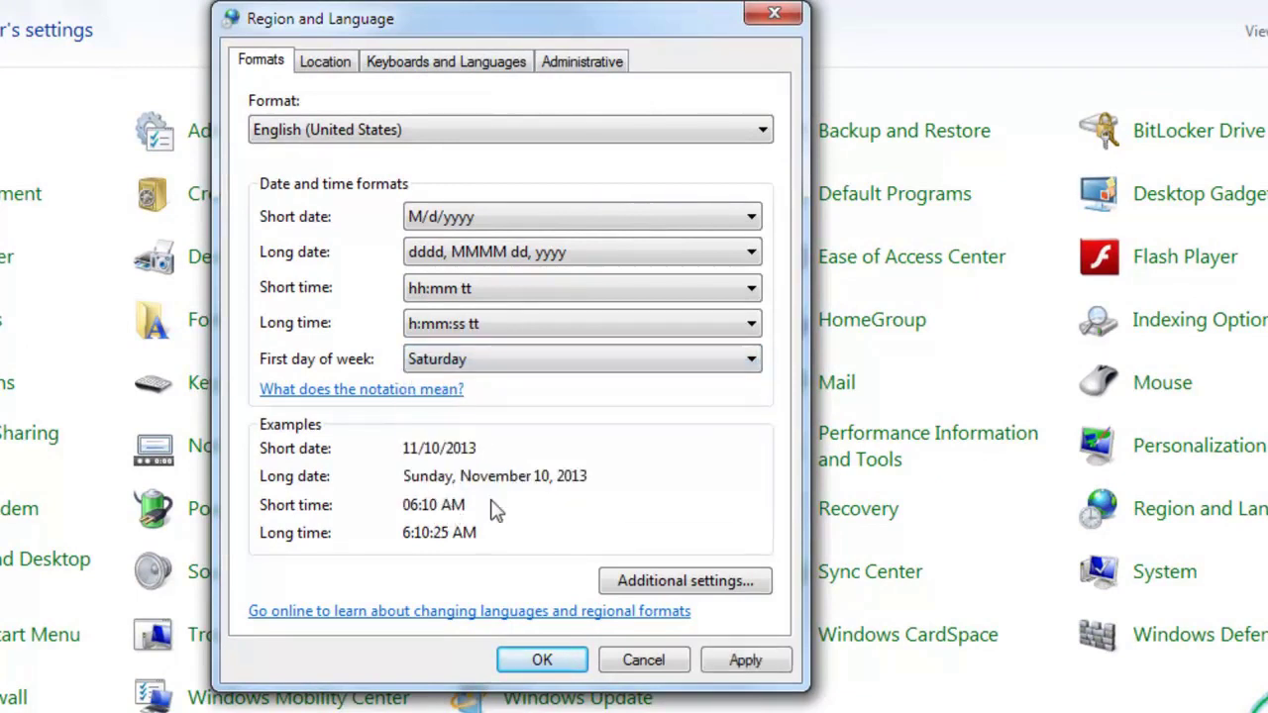
pyautogui.click(761, 665)
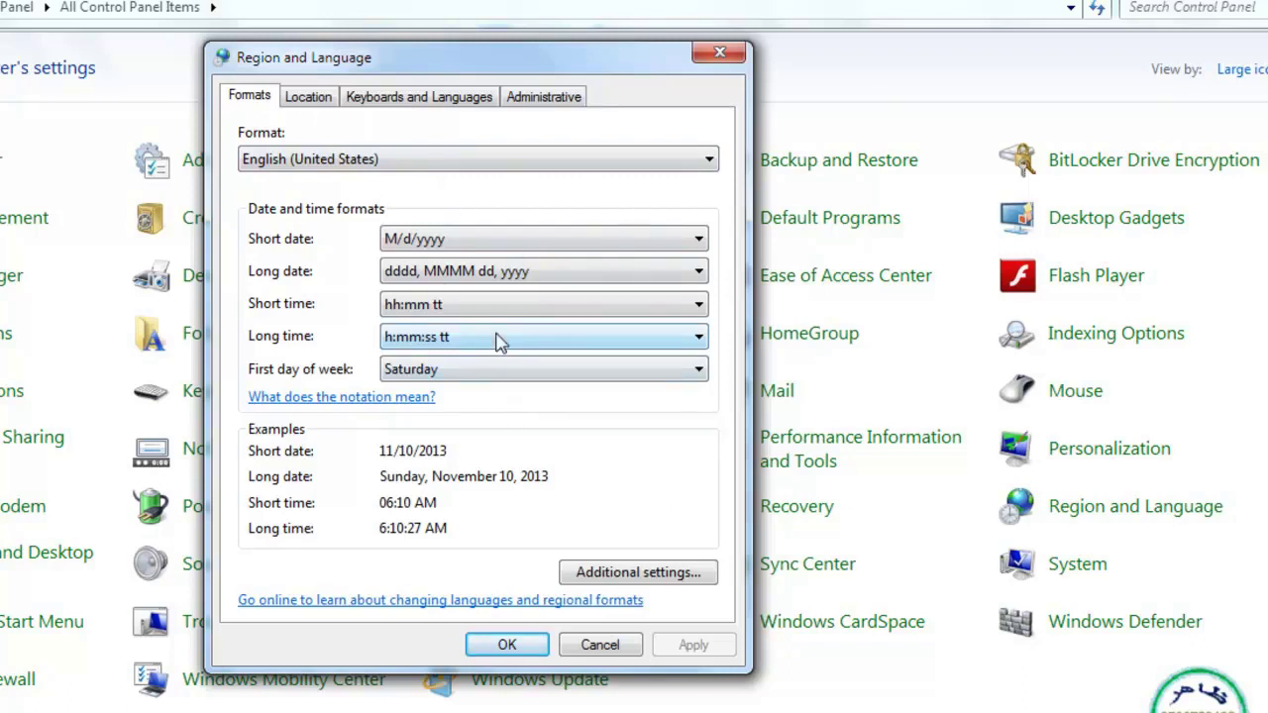
# Open the additional format settings and examine the positive and negative examples for numbers.
pyautogui.click(654, 575)
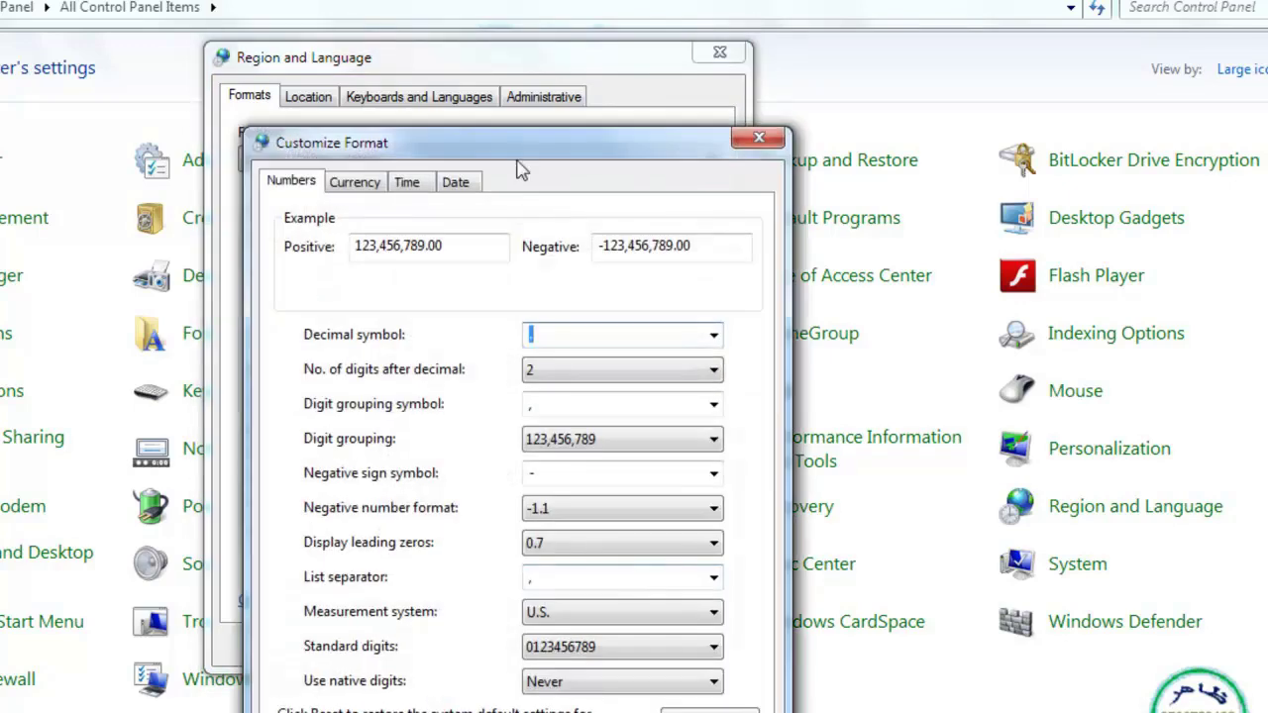
pyautogui.moveTo(523, 157); pyautogui.dragTo(467, 37)
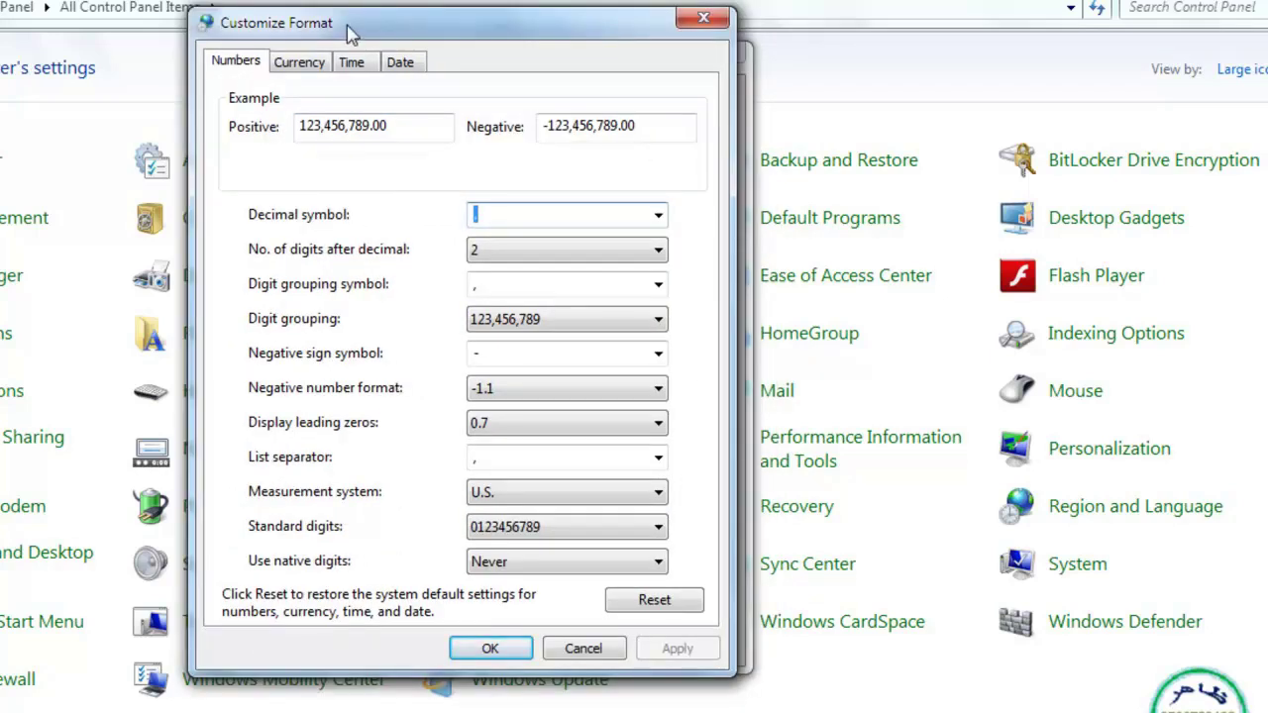
pyautogui.moveTo(347, 24); pyautogui.dragTo(377, 55)
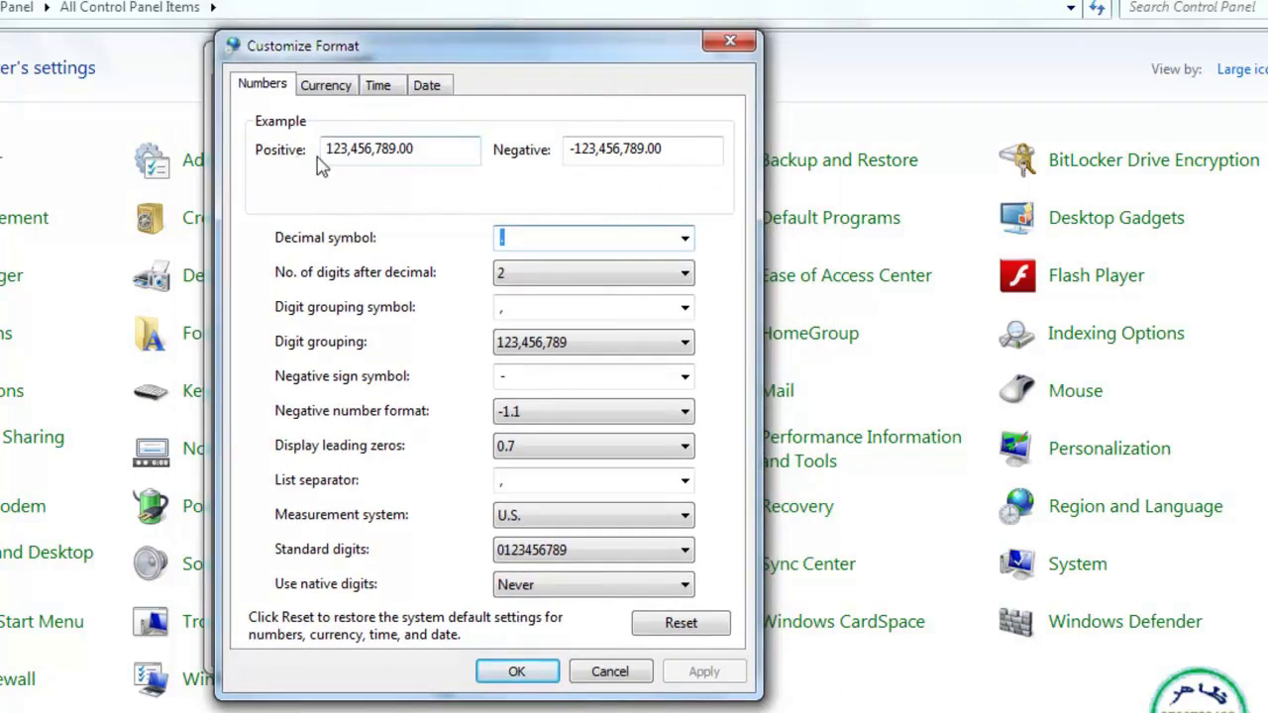
pyautogui.moveTo(428, 153); pyautogui.dragTo(315, 141)
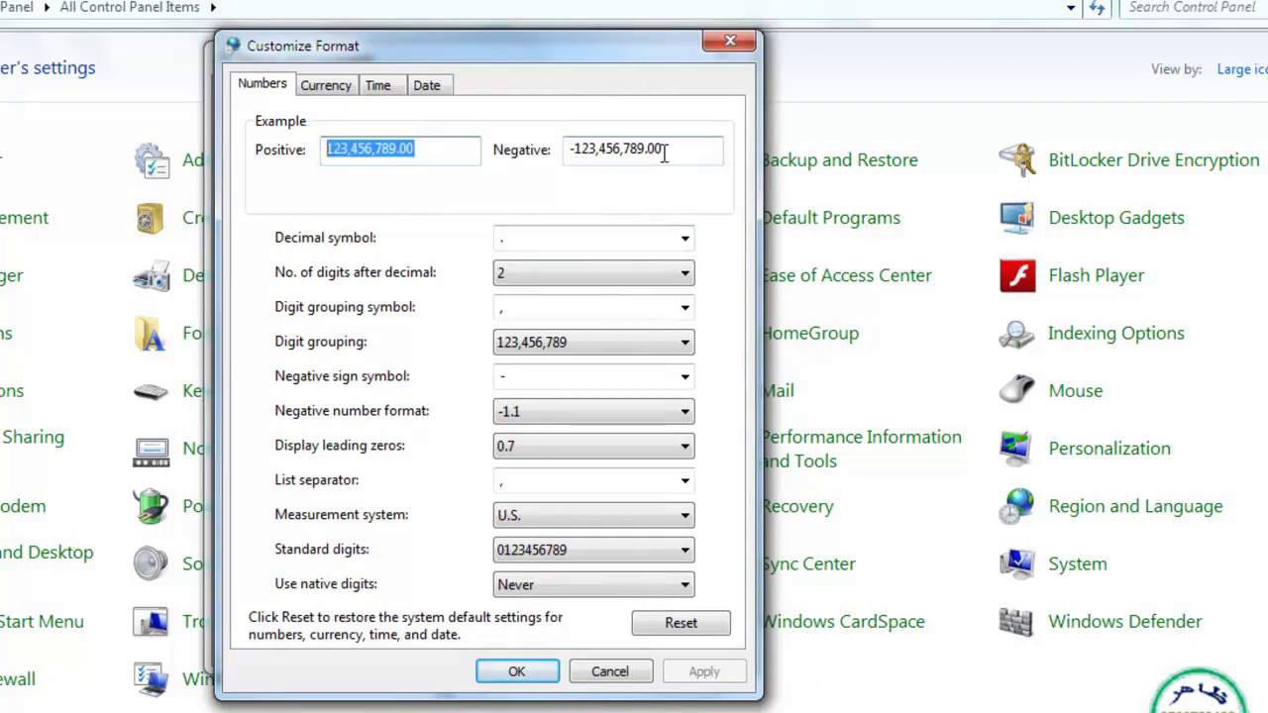
pyautogui.moveTo(663, 150); pyautogui.dragTo(547, 157)
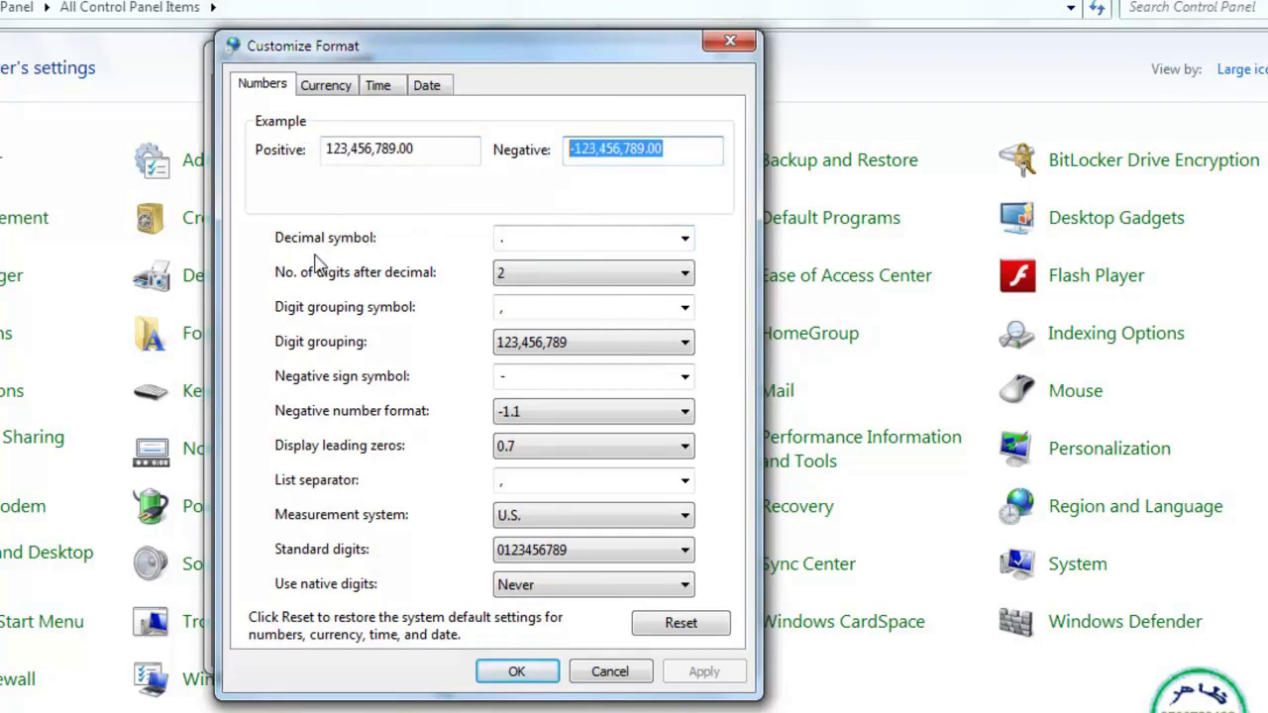
# Examine the decimal symbol choices alongside the number examples, keep the period and close the additional settings.
pyautogui.moveTo(437, 150); pyautogui.dragTo(317, 149)
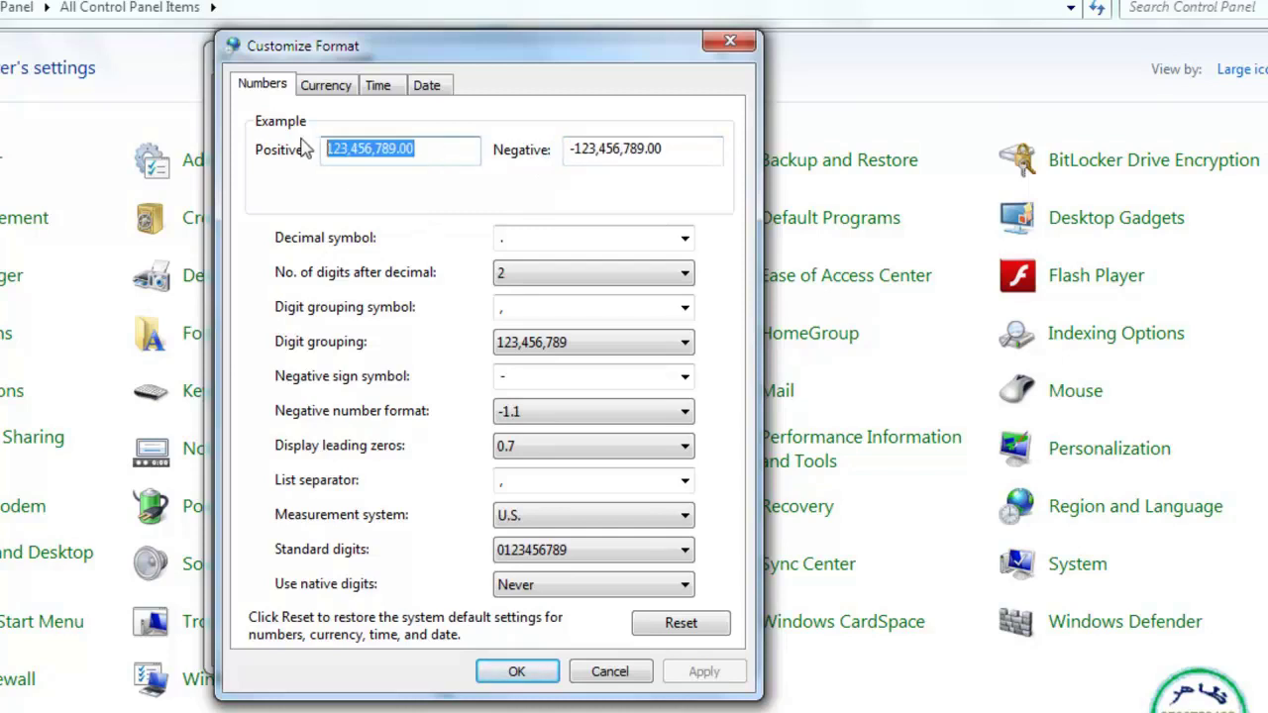
pyautogui.moveTo(662, 154); pyautogui.dragTo(560, 150)
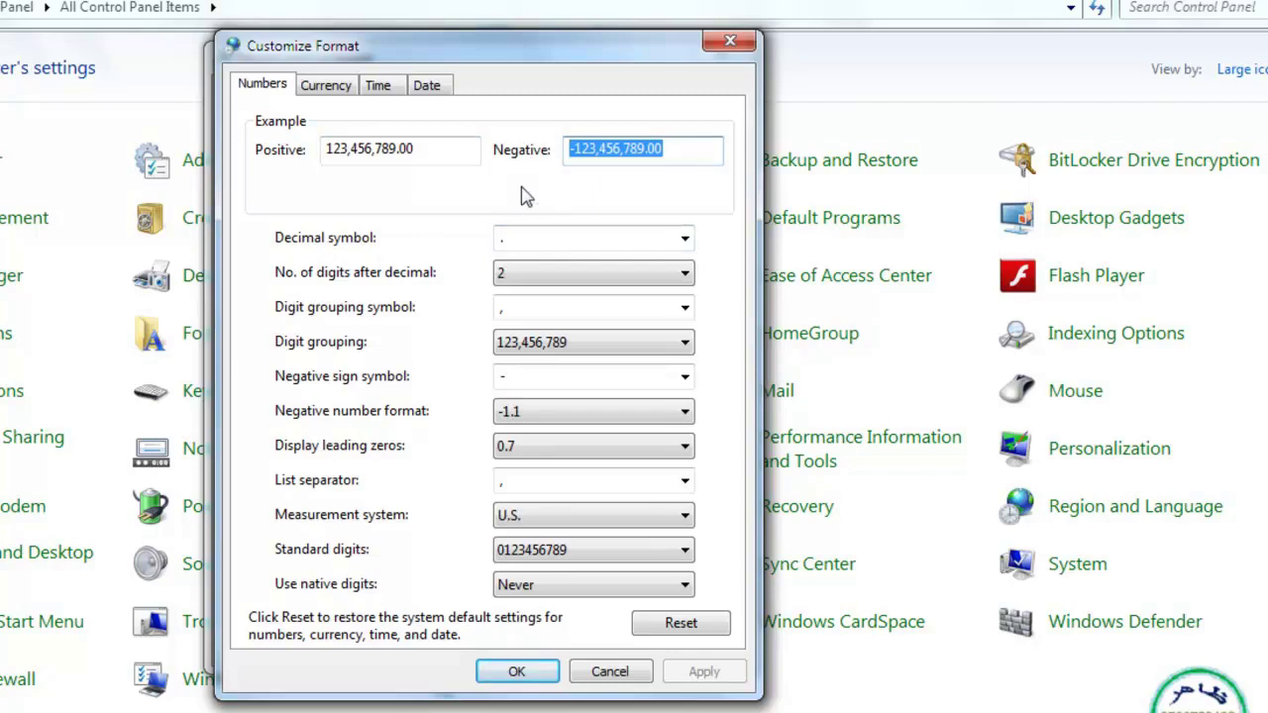
pyautogui.click(507, 239)
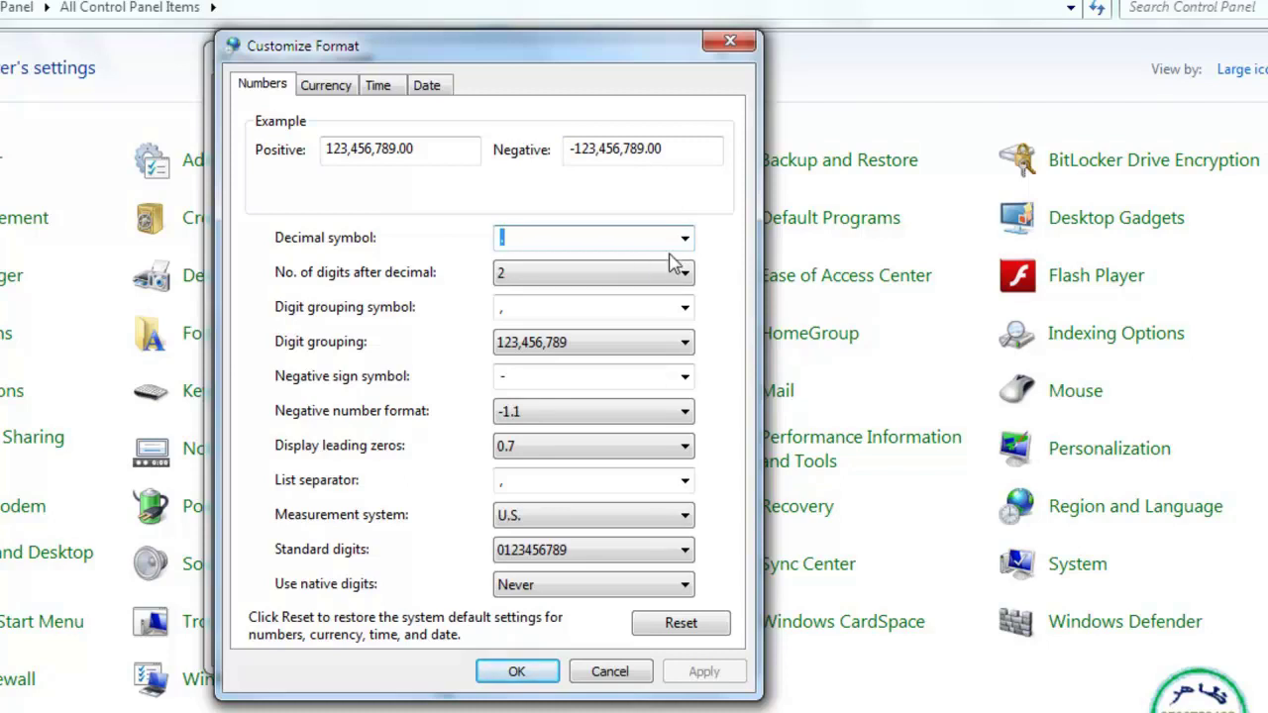
pyautogui.click(684, 238)
pyautogui.click(528, 259)
pyautogui.click(520, 241)
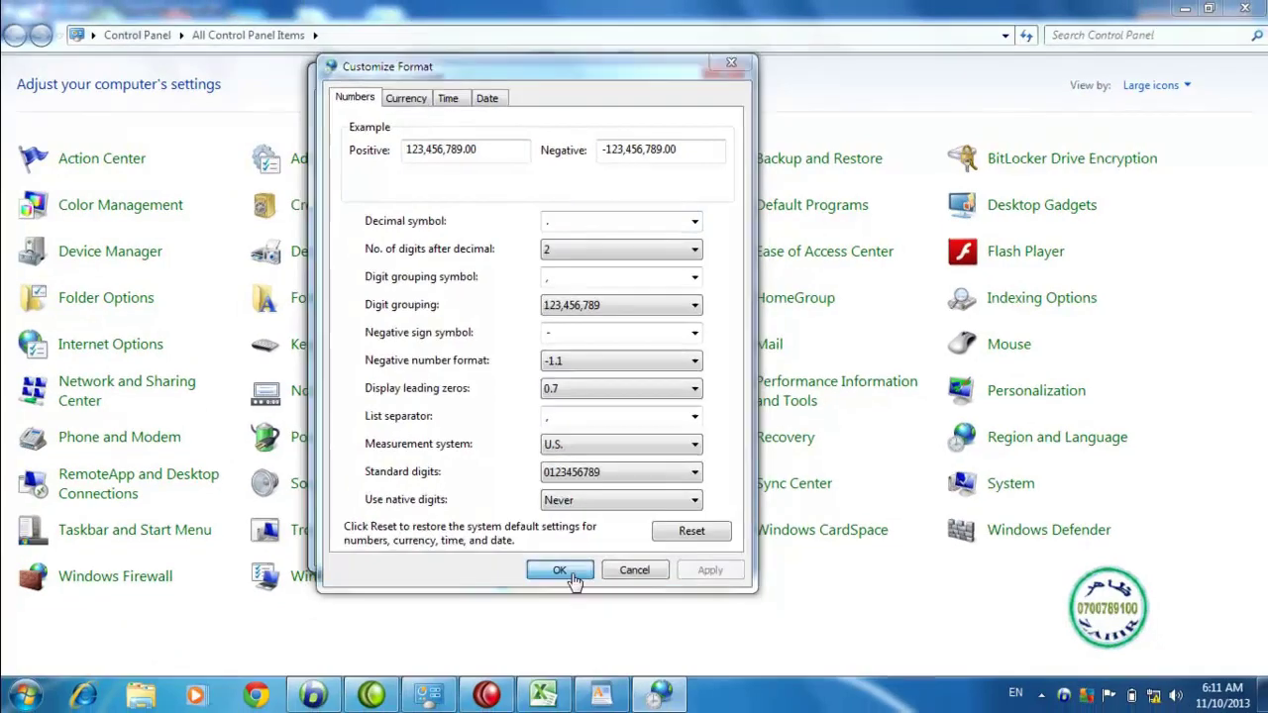
pyautogui.click(530, 679)
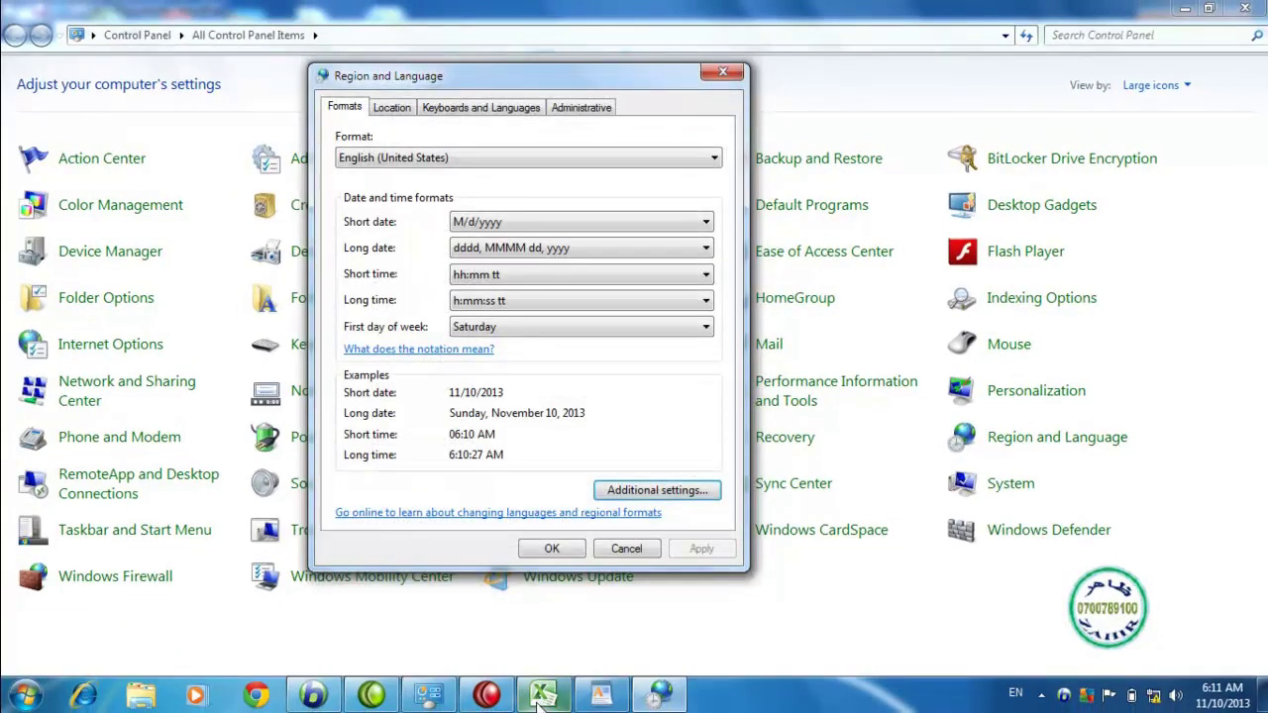
# Switch to the Excel workbook and enter 1.5 in cells K11 and K12.
pyautogui.click(540, 698)
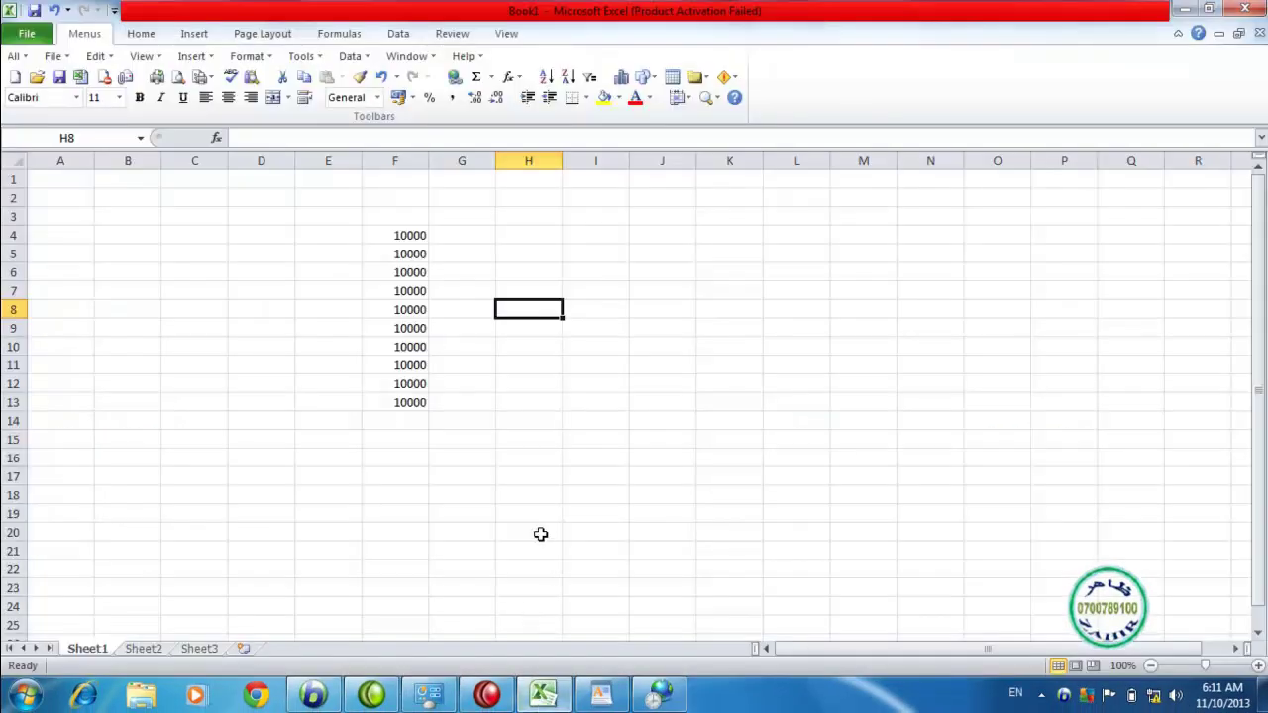
pyautogui.click(703, 360)
pyautogui.write('1.5')
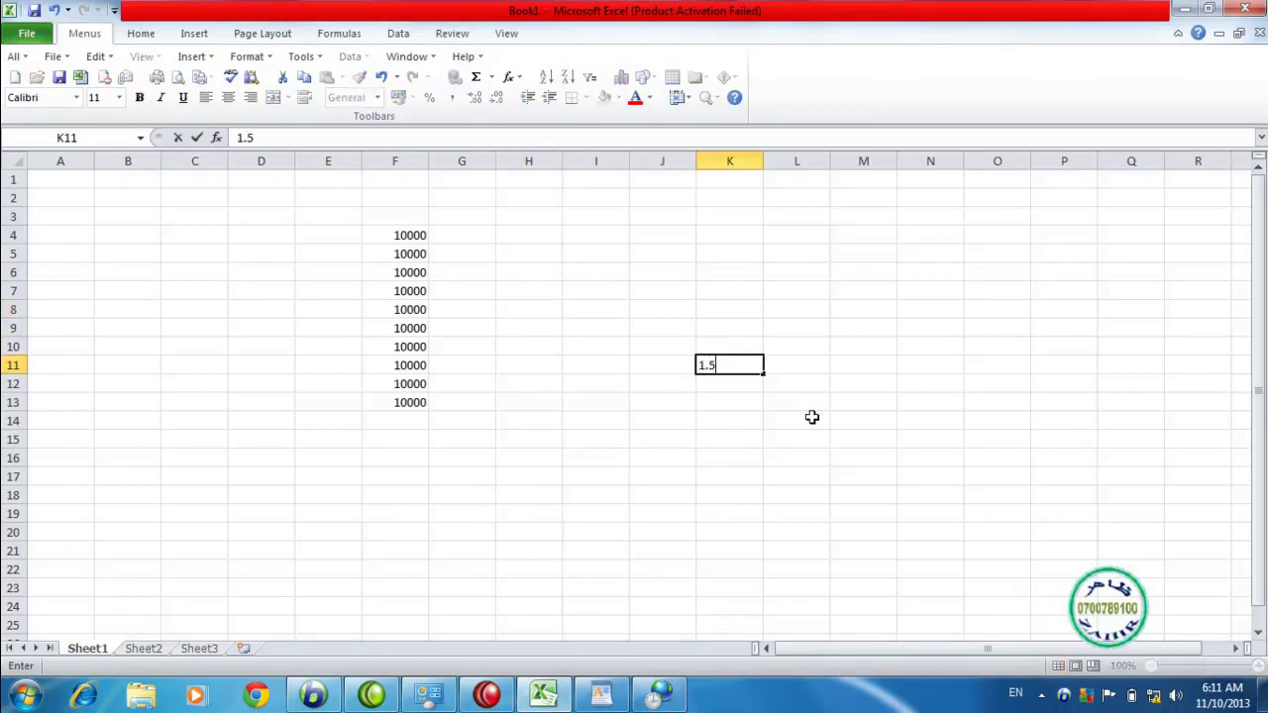
pyautogui.press('Return')
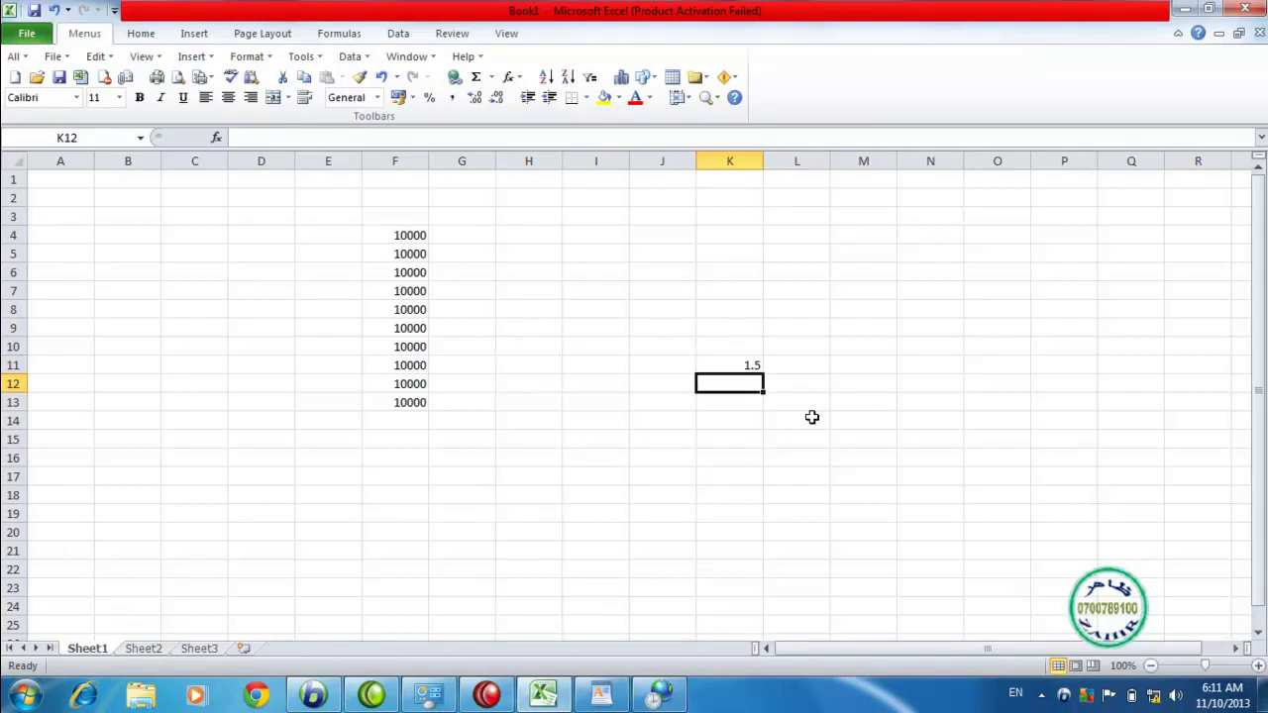
pyautogui.write('1.5')
pyautogui.press('Return')
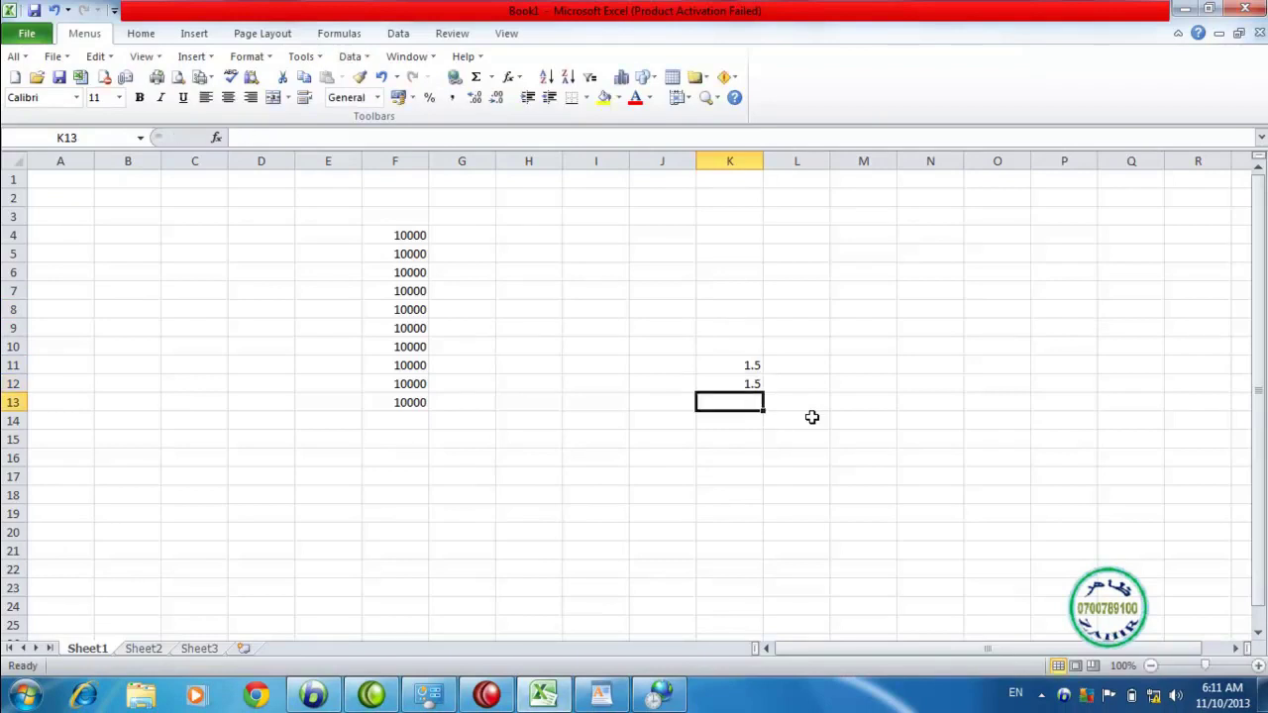
# Add the two decimal numbers in cell K13 with the formula =K11+K12.
pyautogui.write('=')
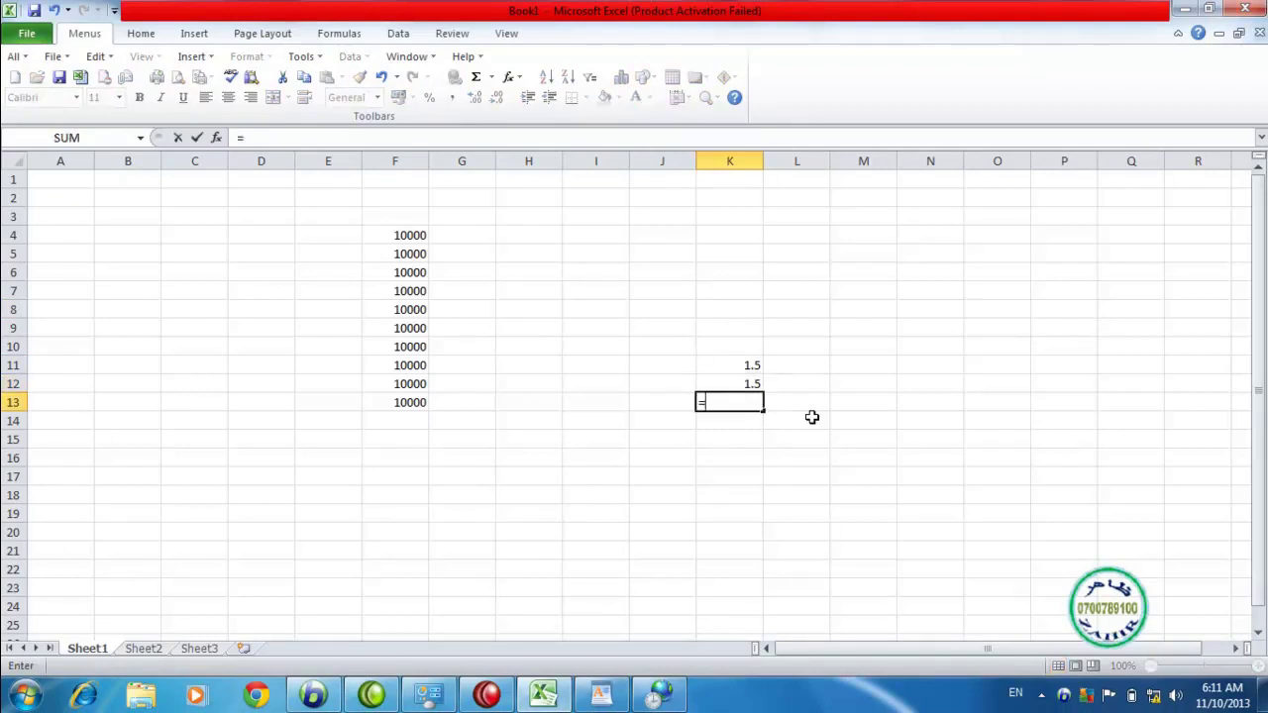
pyautogui.click(729, 363)
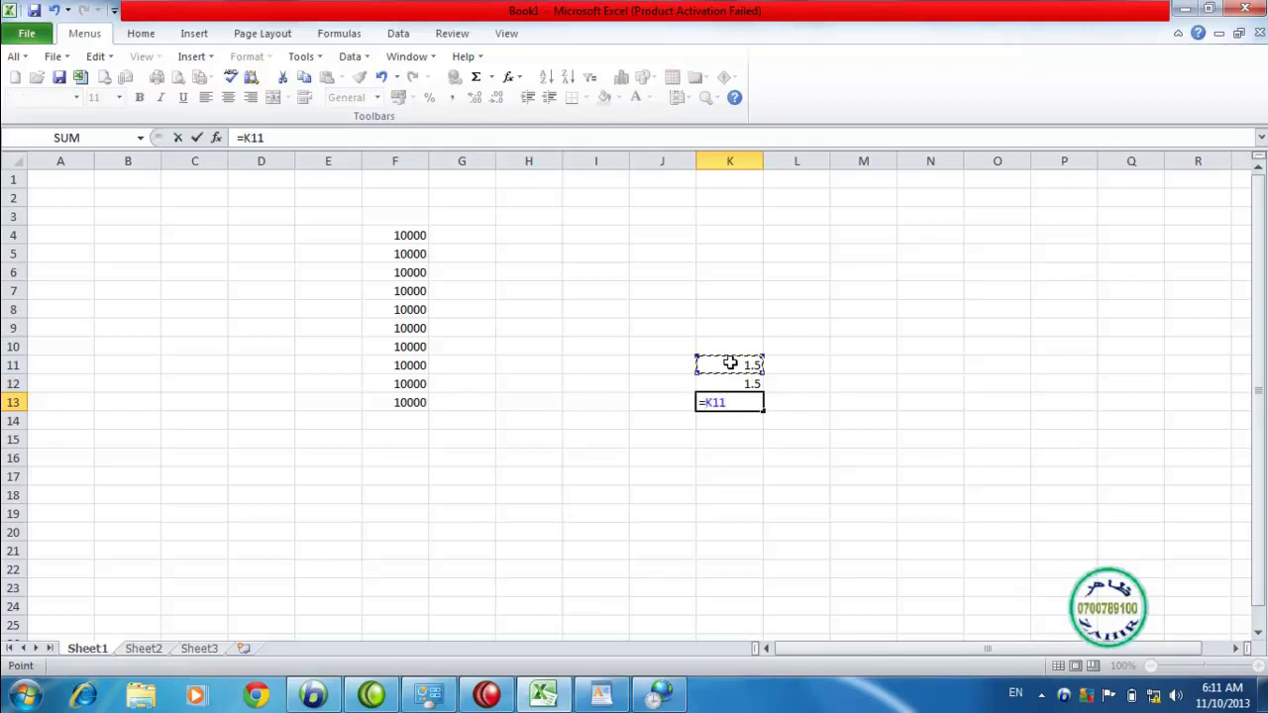
pyautogui.write('+')
pyautogui.click(744, 385)
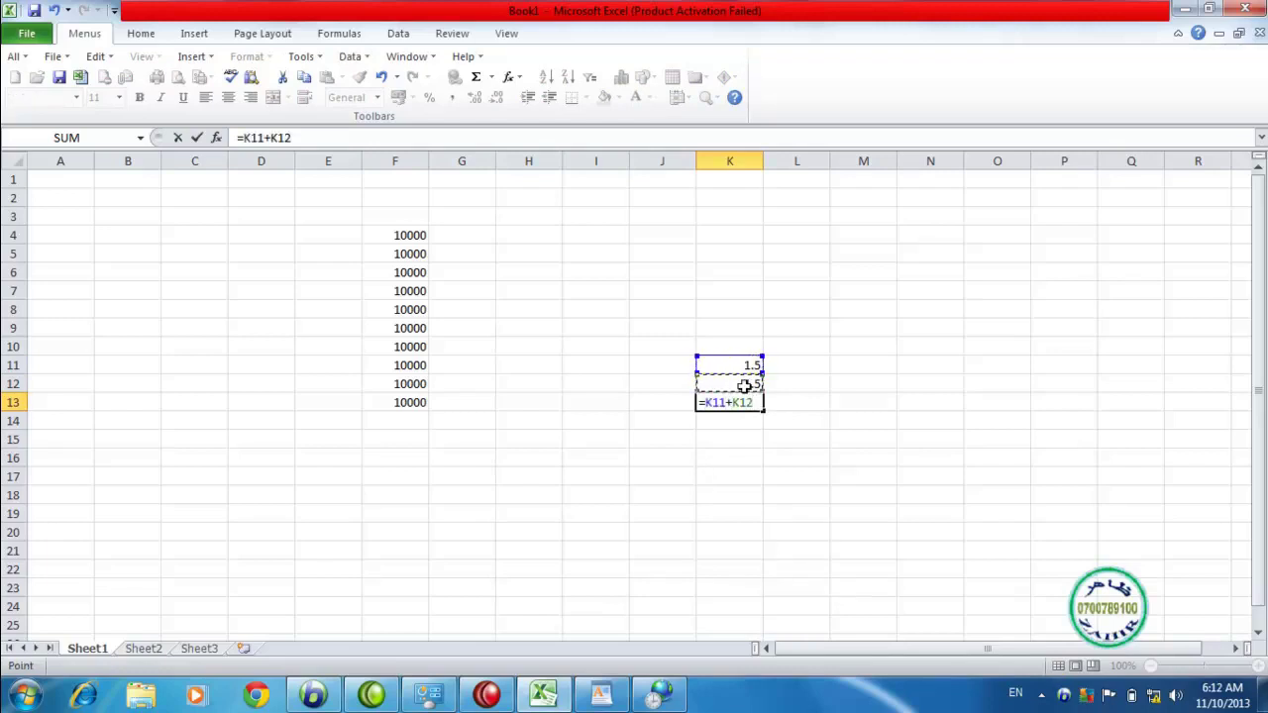
pyautogui.press('Return')
pyautogui.click(739, 404)
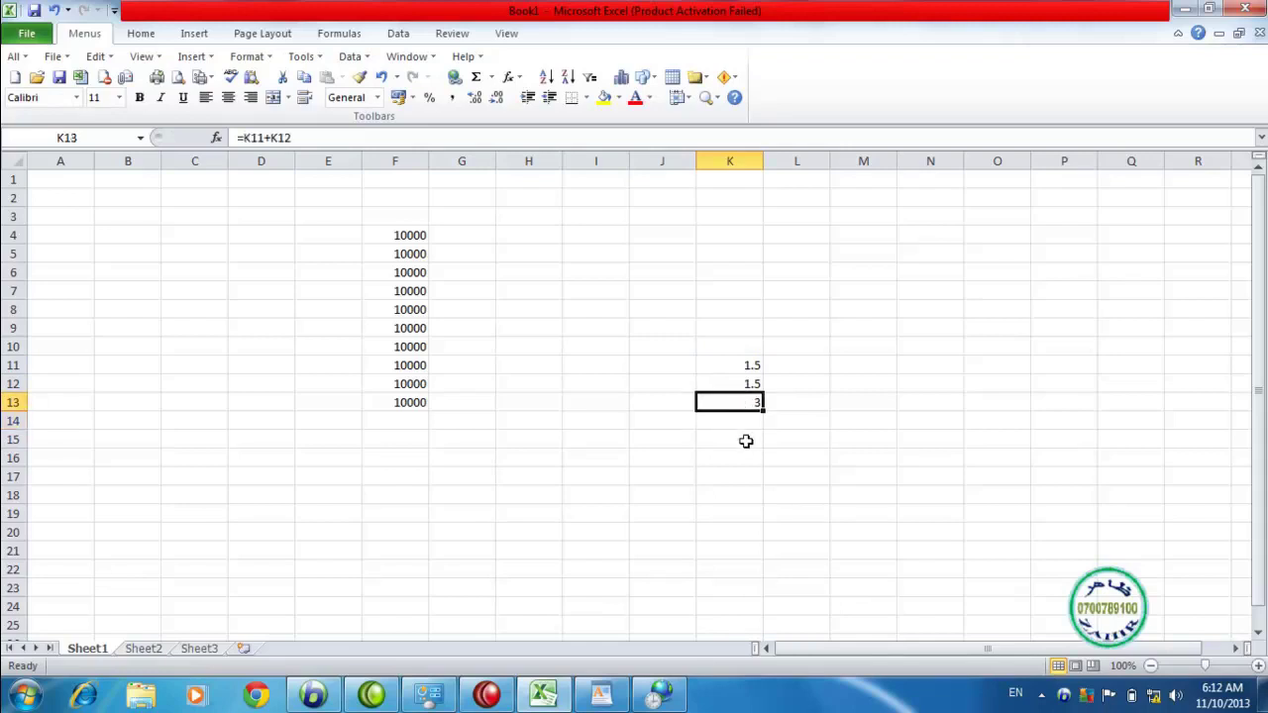
pyautogui.click(744, 439)
# Set the decimal symbol to a comma in the additional settings of Region and Language and apply it.
pyautogui.click(654, 698)
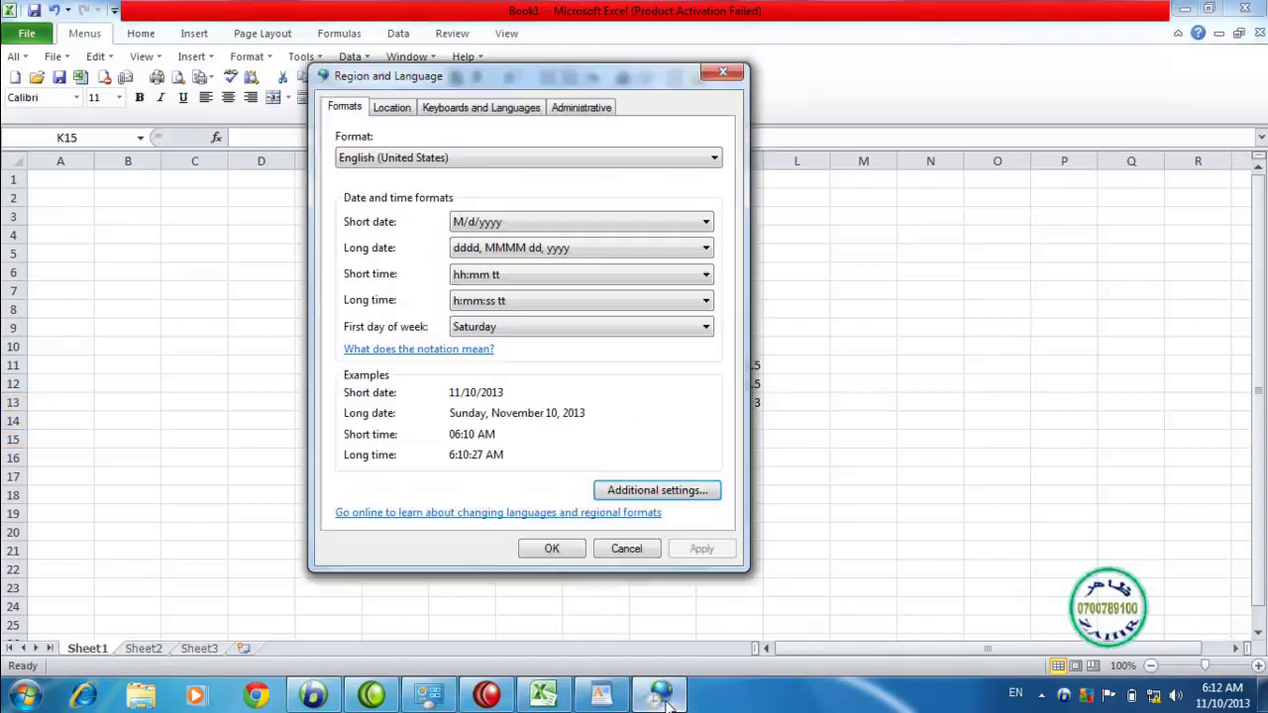
pyautogui.click(646, 492)
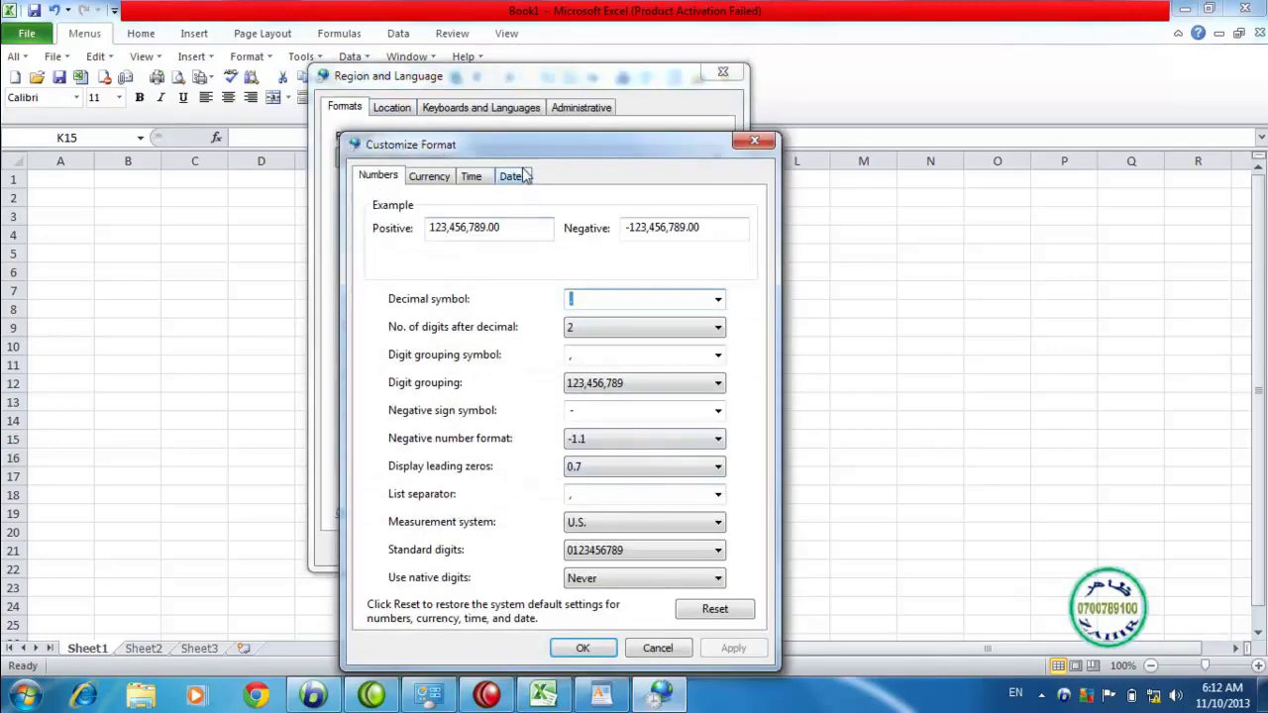
pyautogui.moveTo(535, 146); pyautogui.dragTo(547, 90)
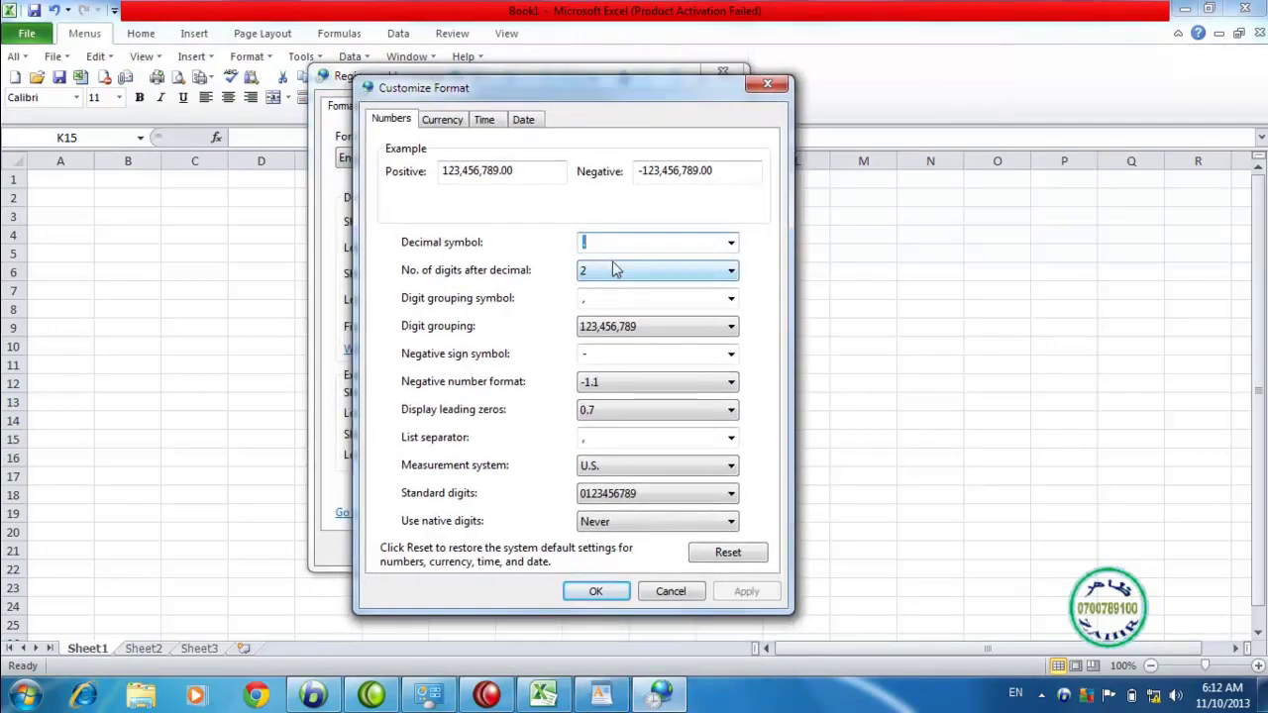
pyautogui.write(',')
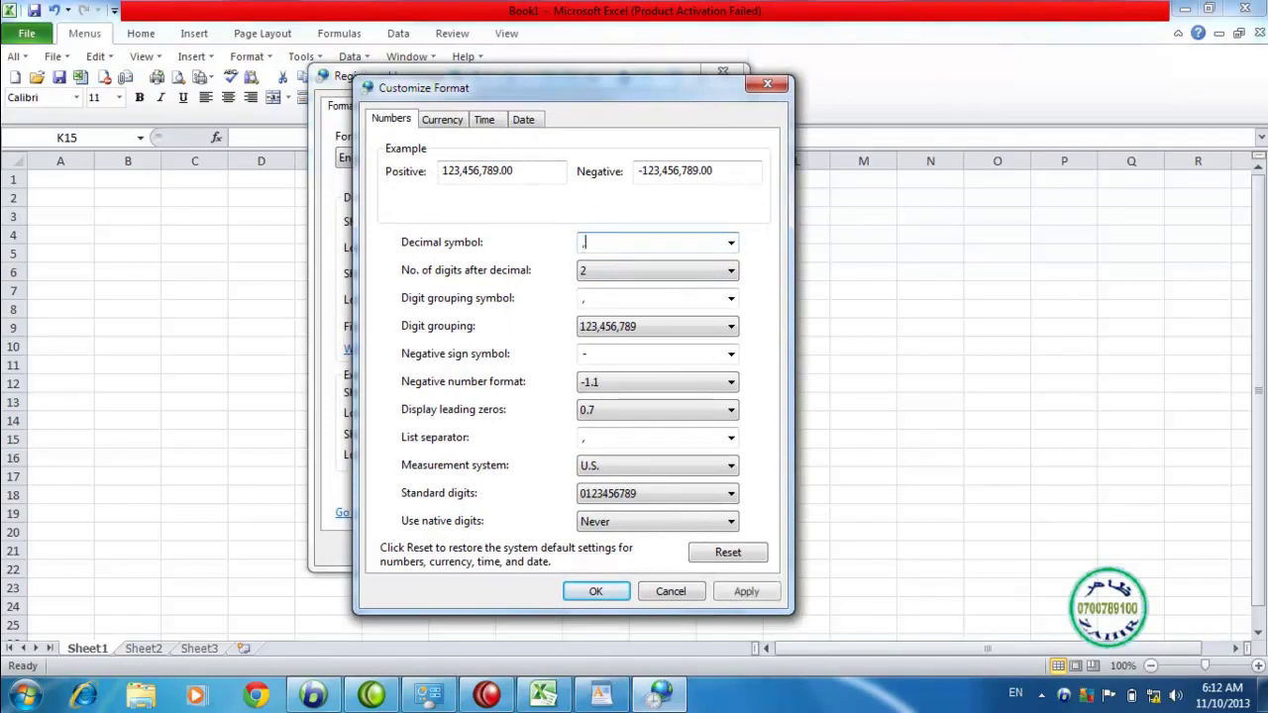
pyautogui.click(746, 591)
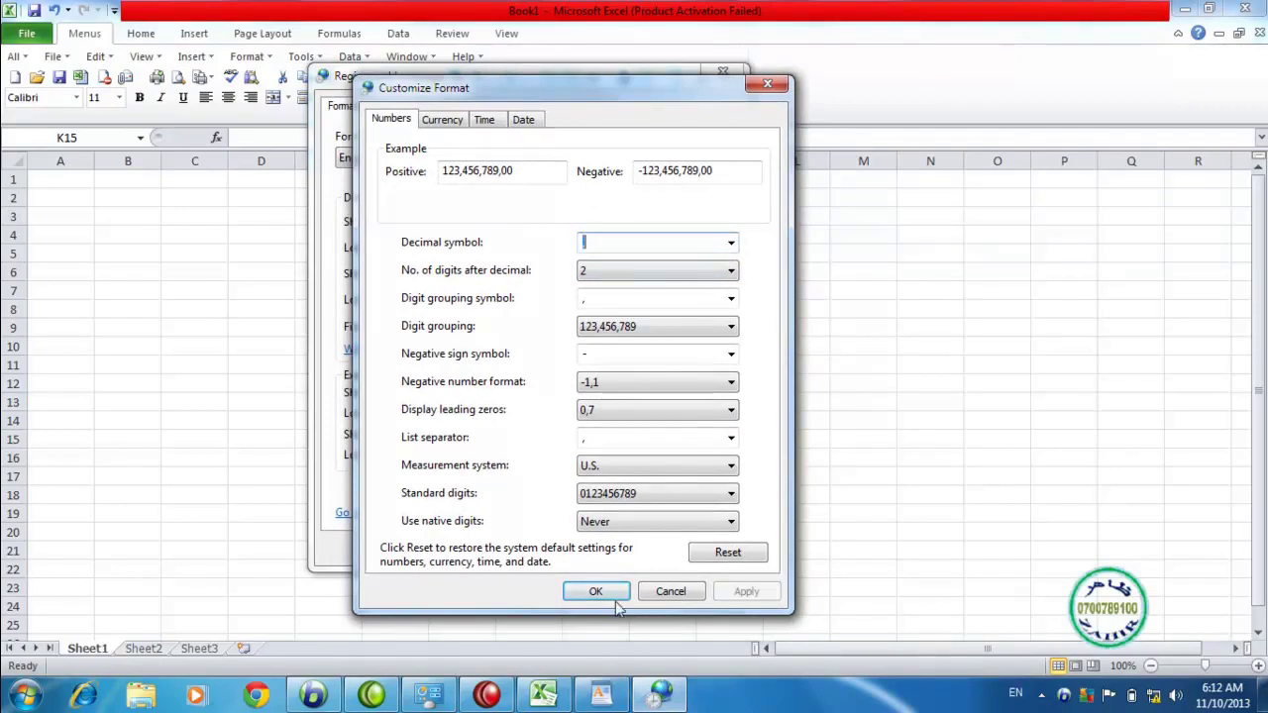
pyautogui.click(596, 592)
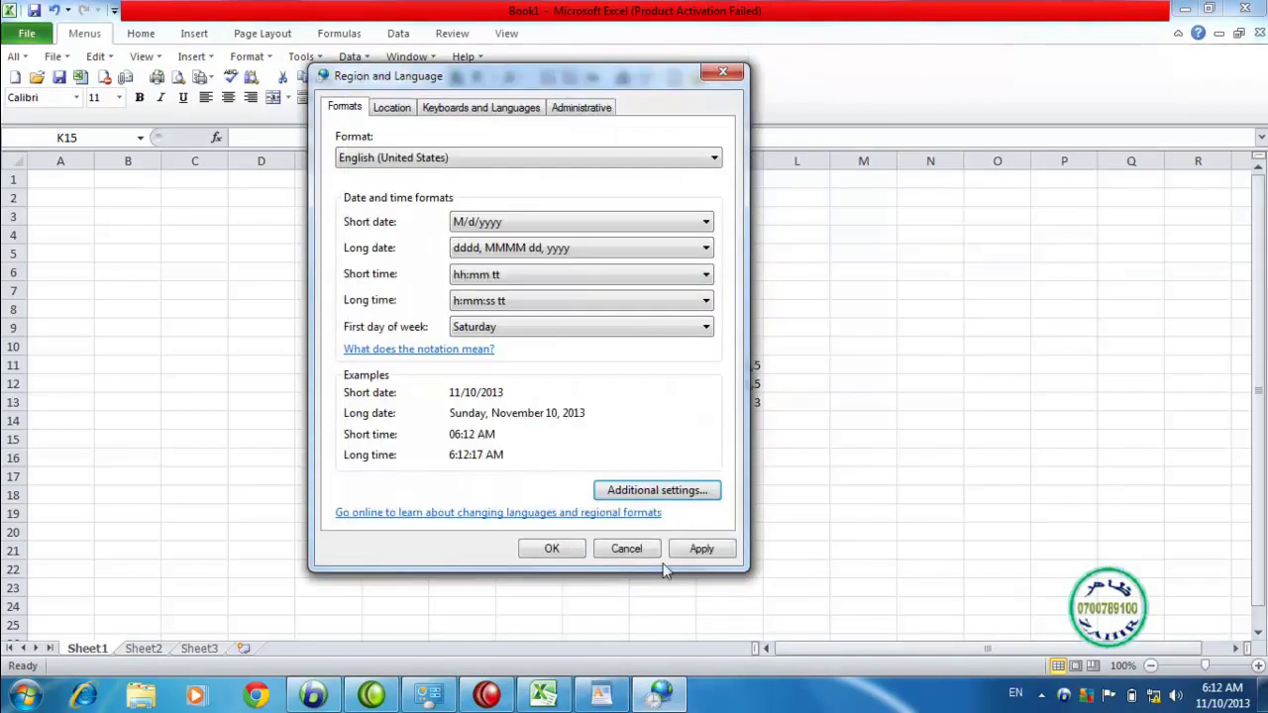
pyautogui.click(698, 550)
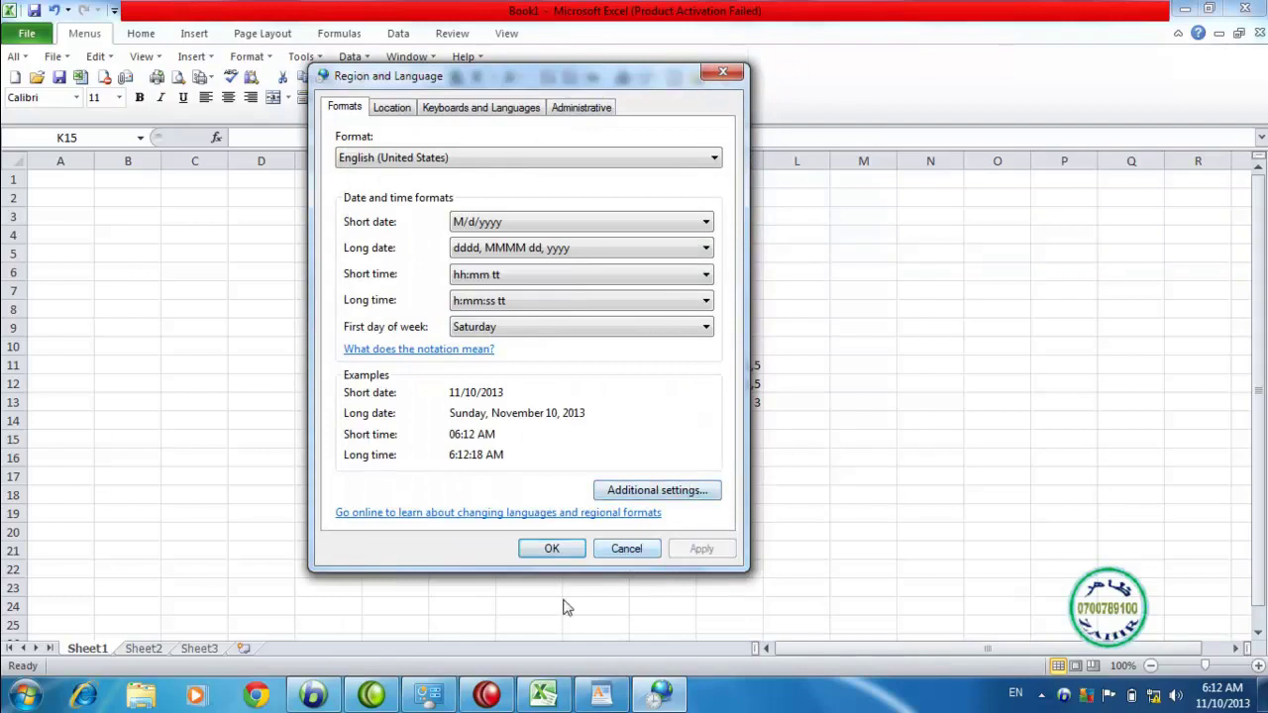
# Return to Excel, enter the formula =K11+K12 in cell K15 and check how K11 is written.
pyautogui.click(543, 696)
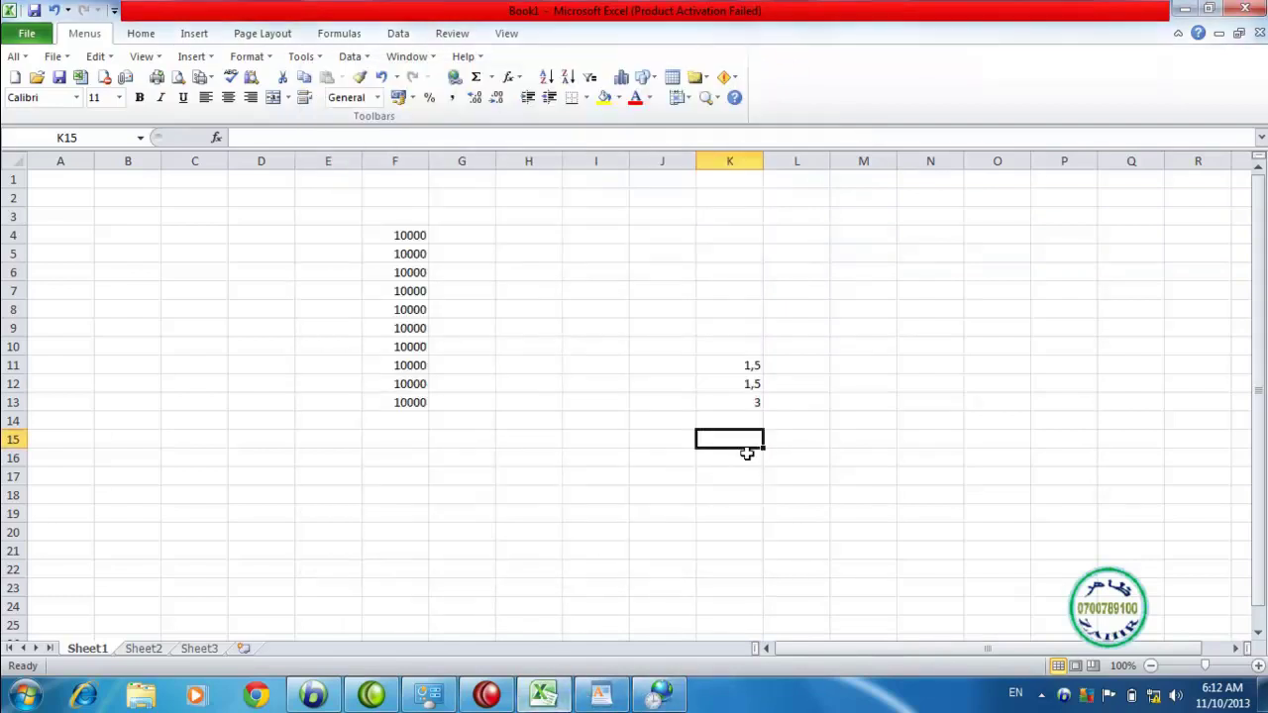
pyautogui.write('=')
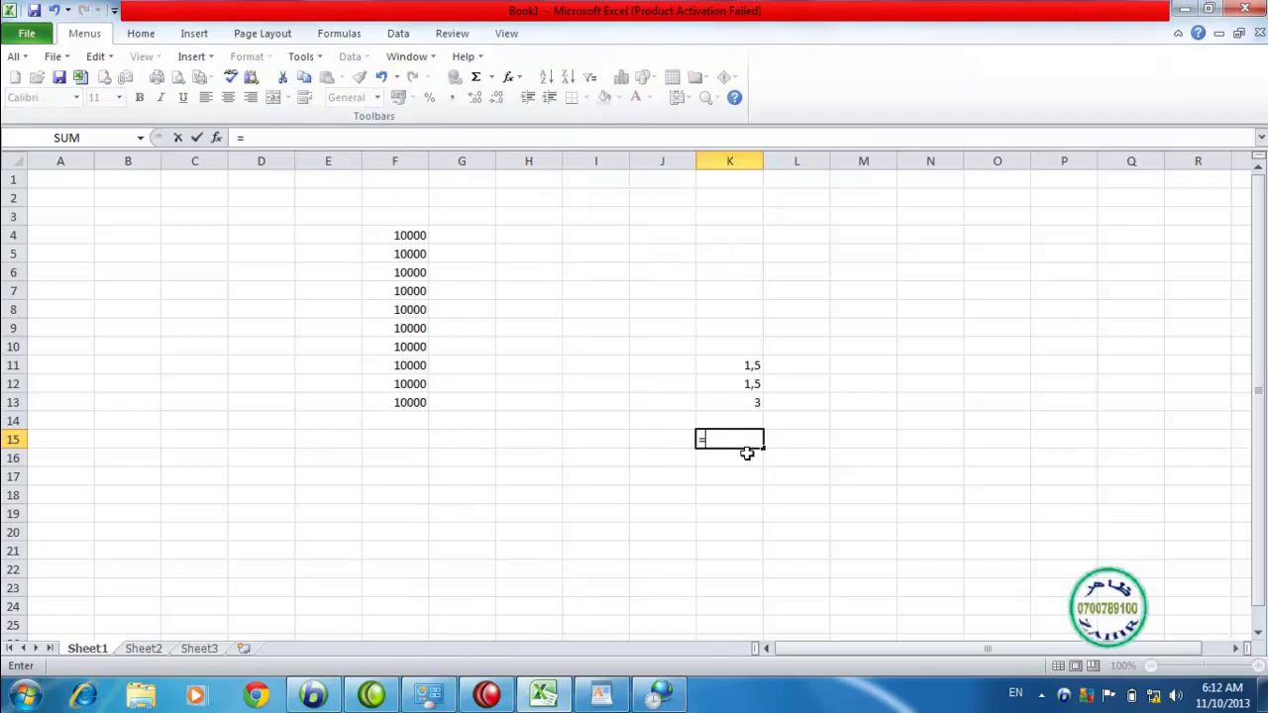
pyautogui.click(741, 366)
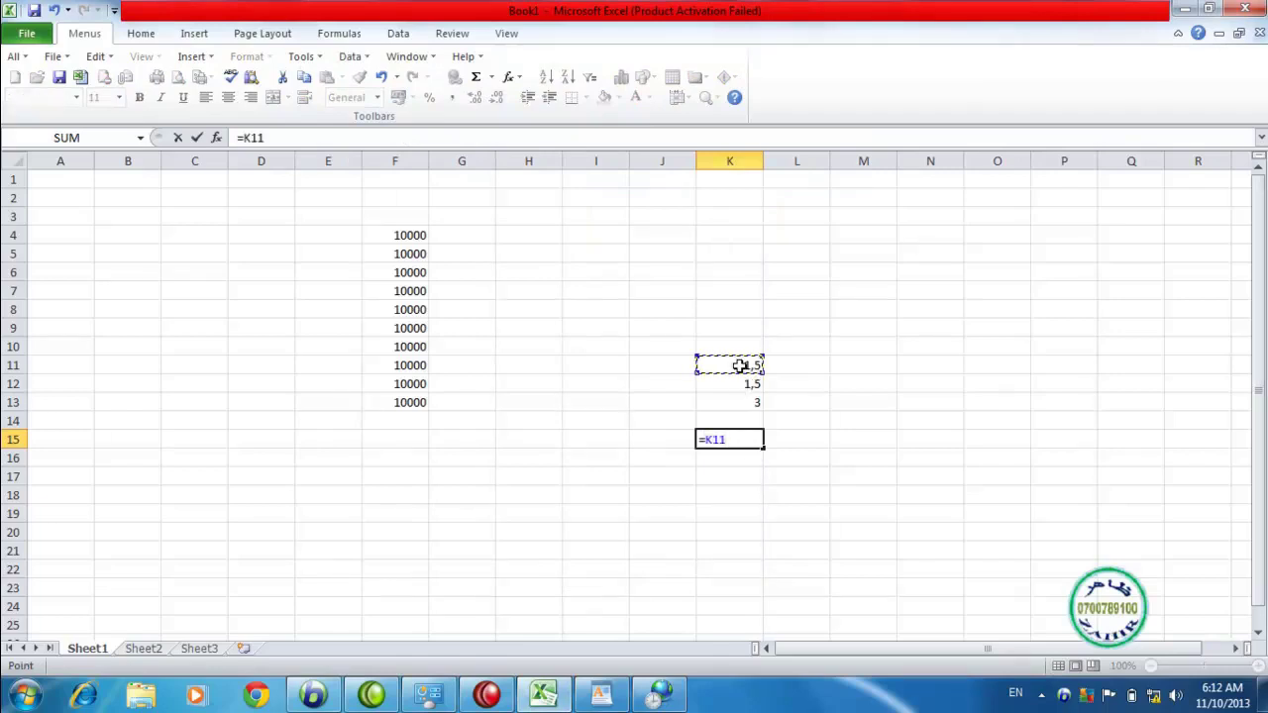
pyautogui.write('+')
pyautogui.click(722, 381)
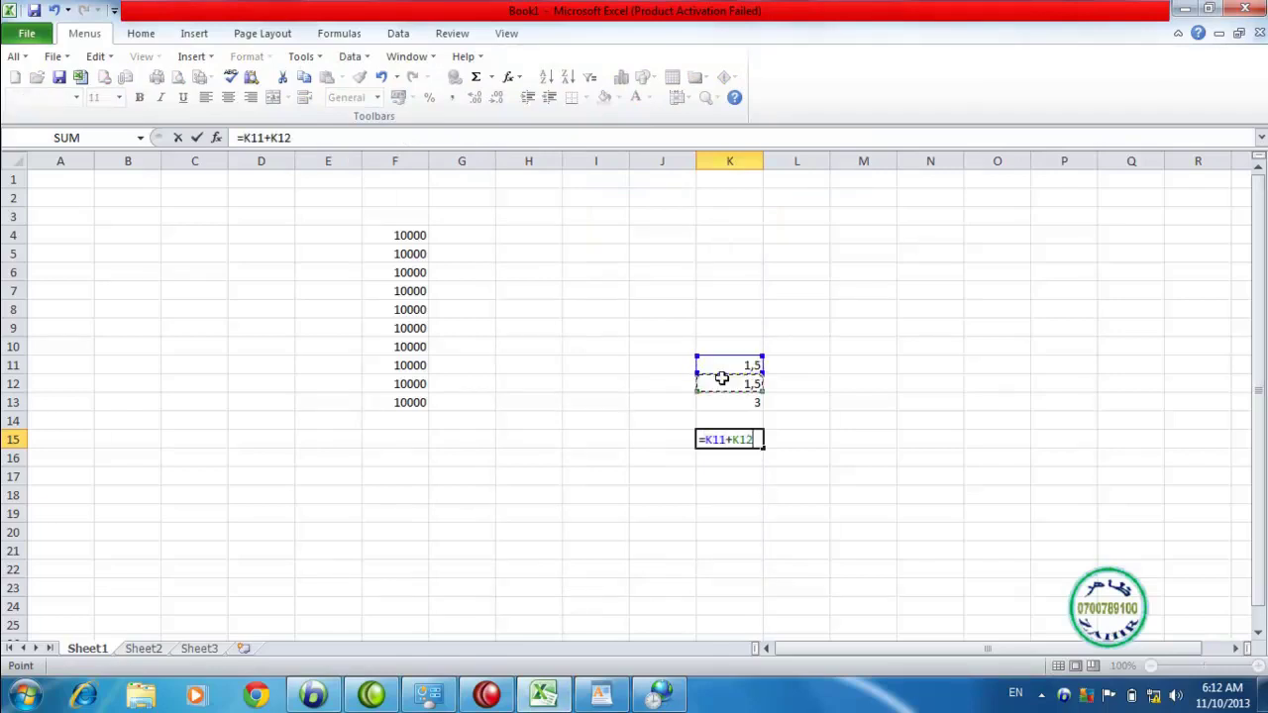
pyautogui.press('Return')
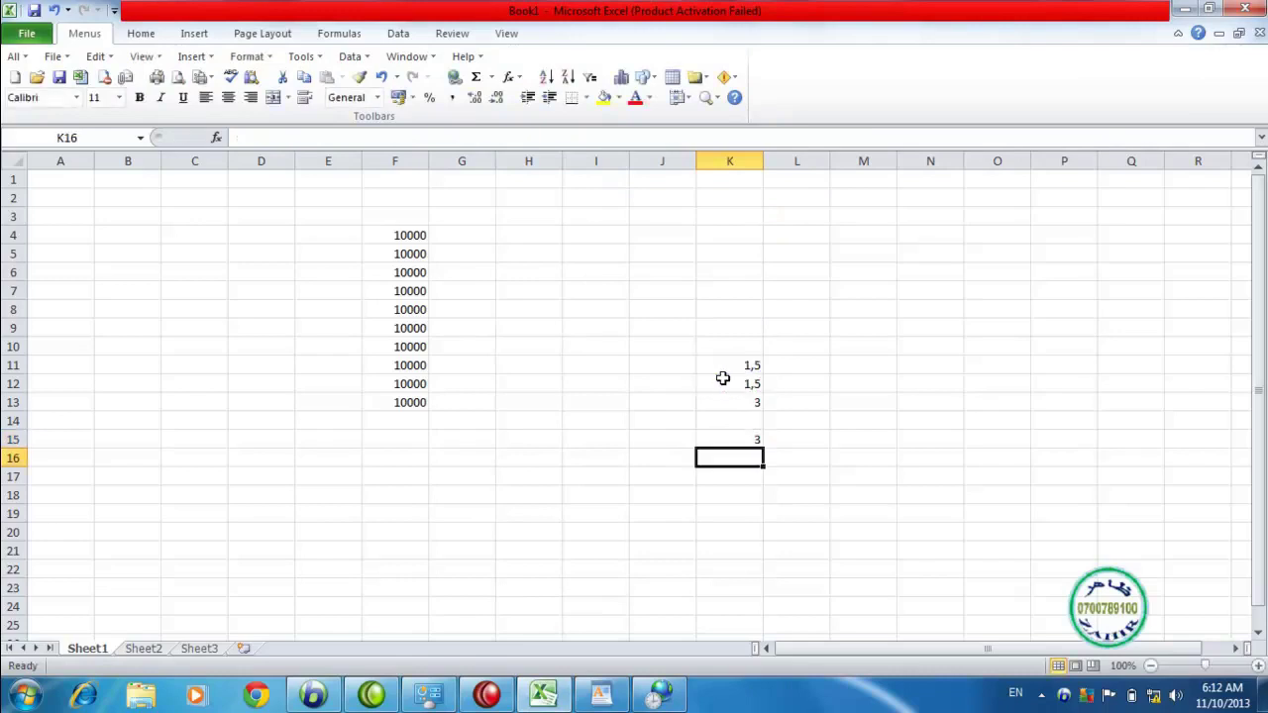
pyautogui.click(746, 367)
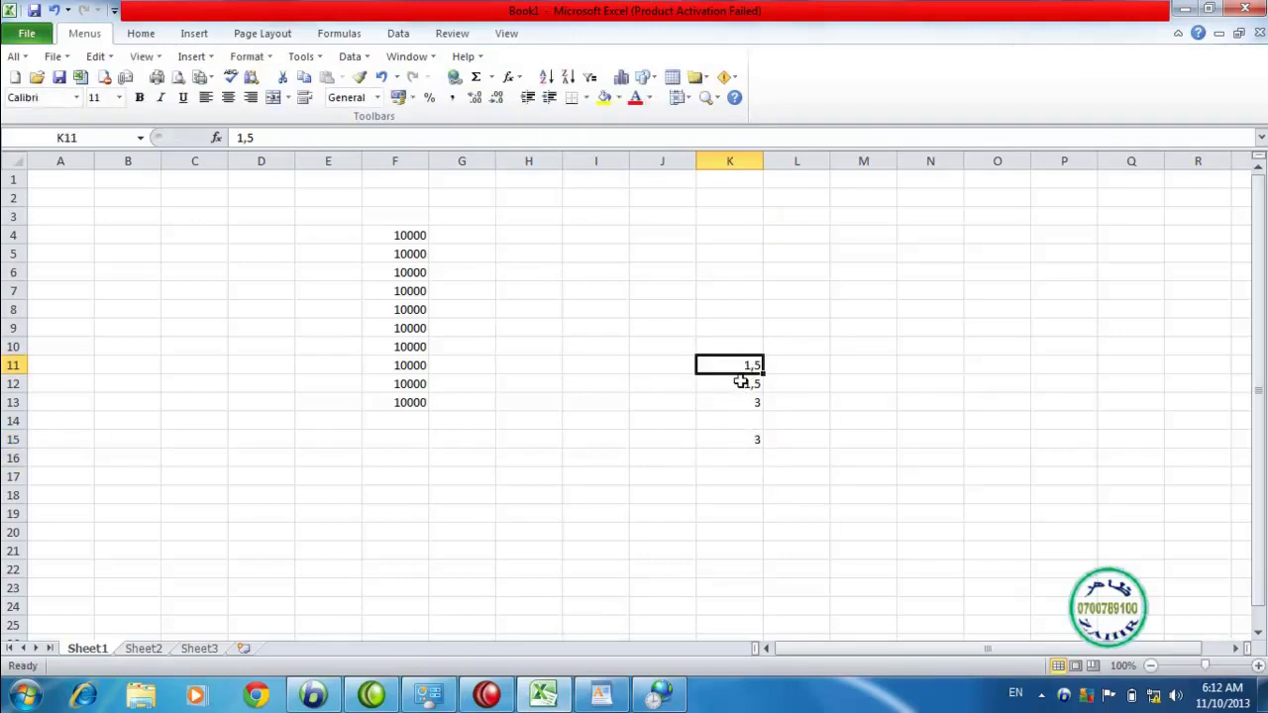
# Enter 1.5 with a period as the decimal separator in cells K16 and K17.
pyautogui.click(724, 459)
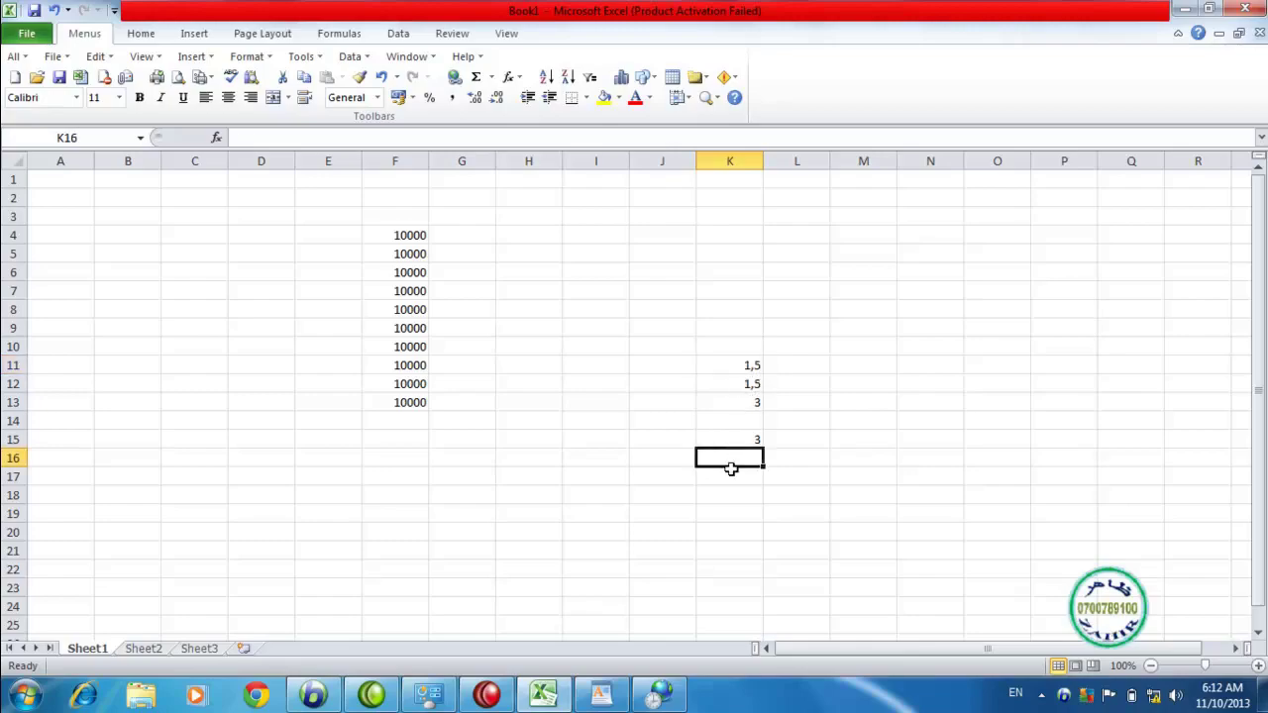
pyautogui.write('1.')
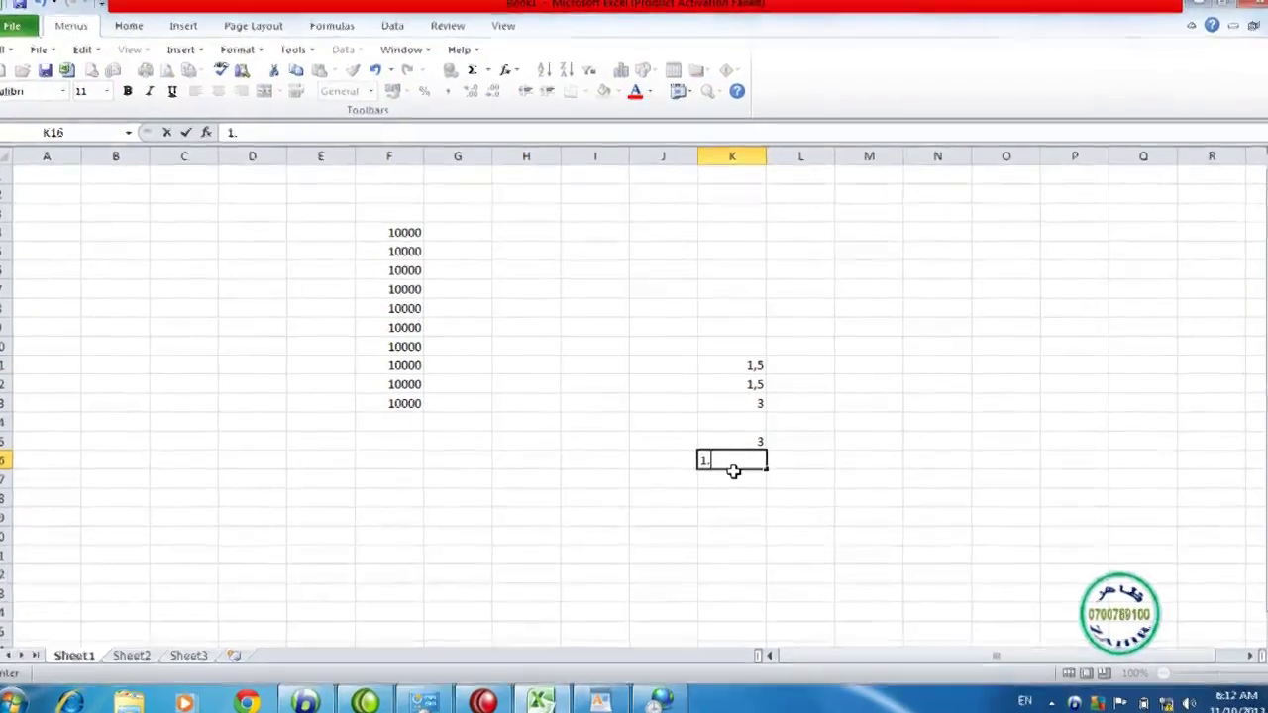
pyautogui.write('5')
pyautogui.press('Return')
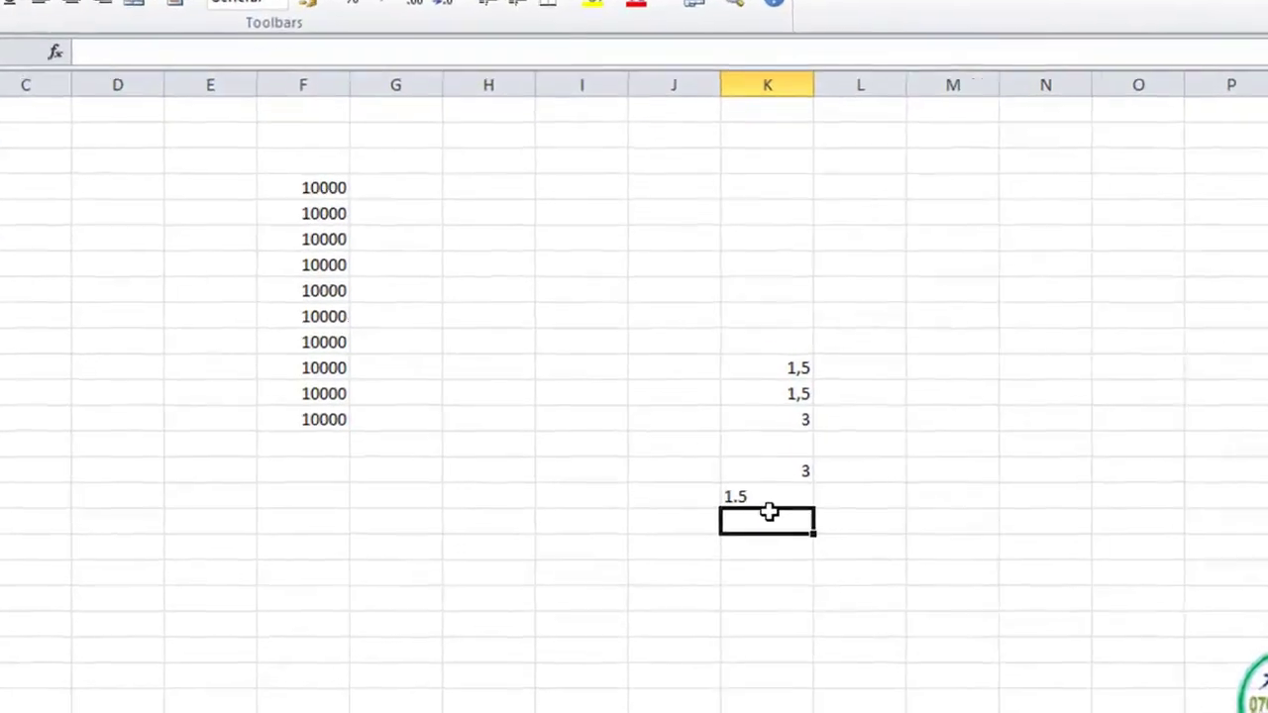
pyautogui.write('1.5')
pyautogui.press('Return')
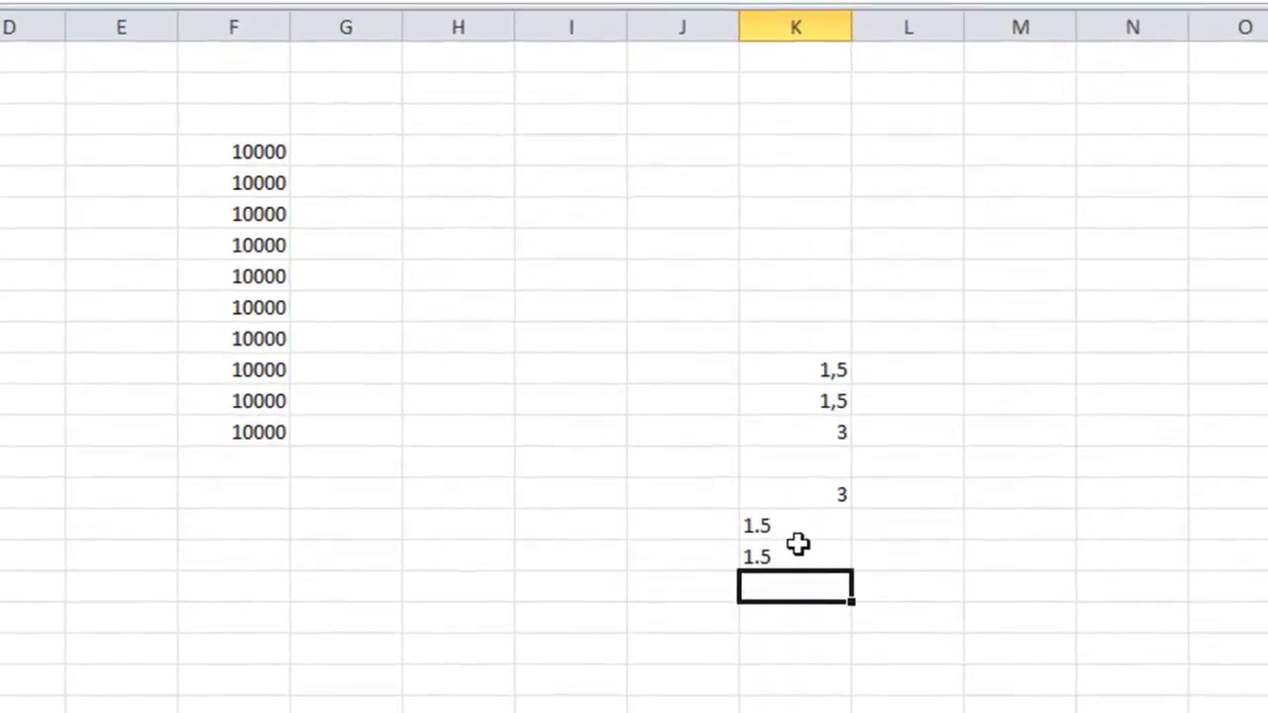
# Add the two period-separated entries in cell K18 with the formula =K16+K17.
pyautogui.write('=')
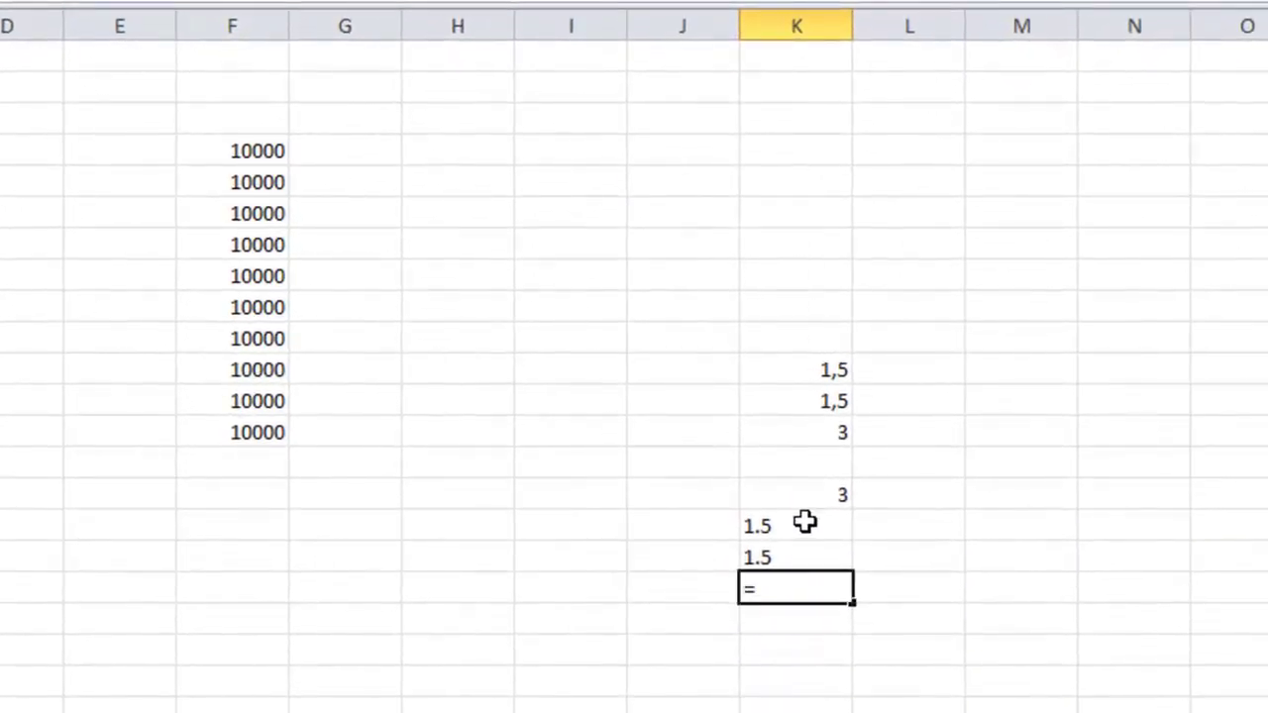
pyautogui.click(805, 523)
pyautogui.write('+')
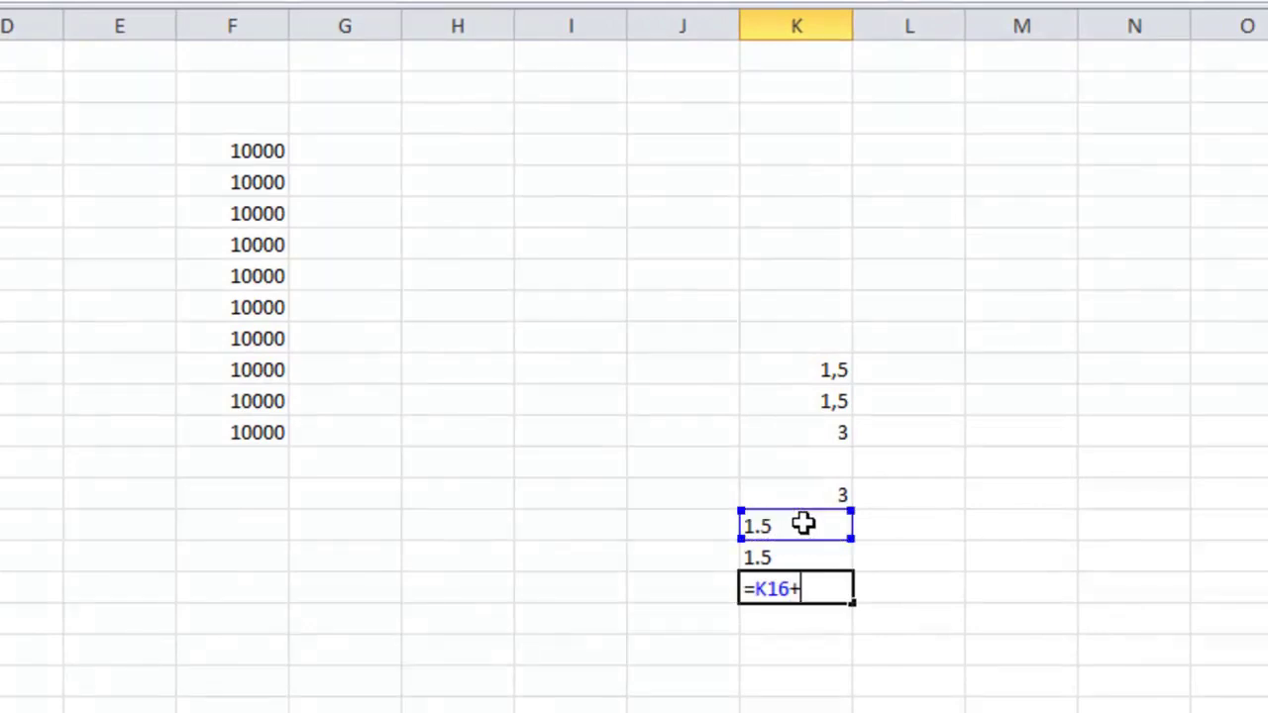
pyautogui.click(778, 558)
pyautogui.press('Return')
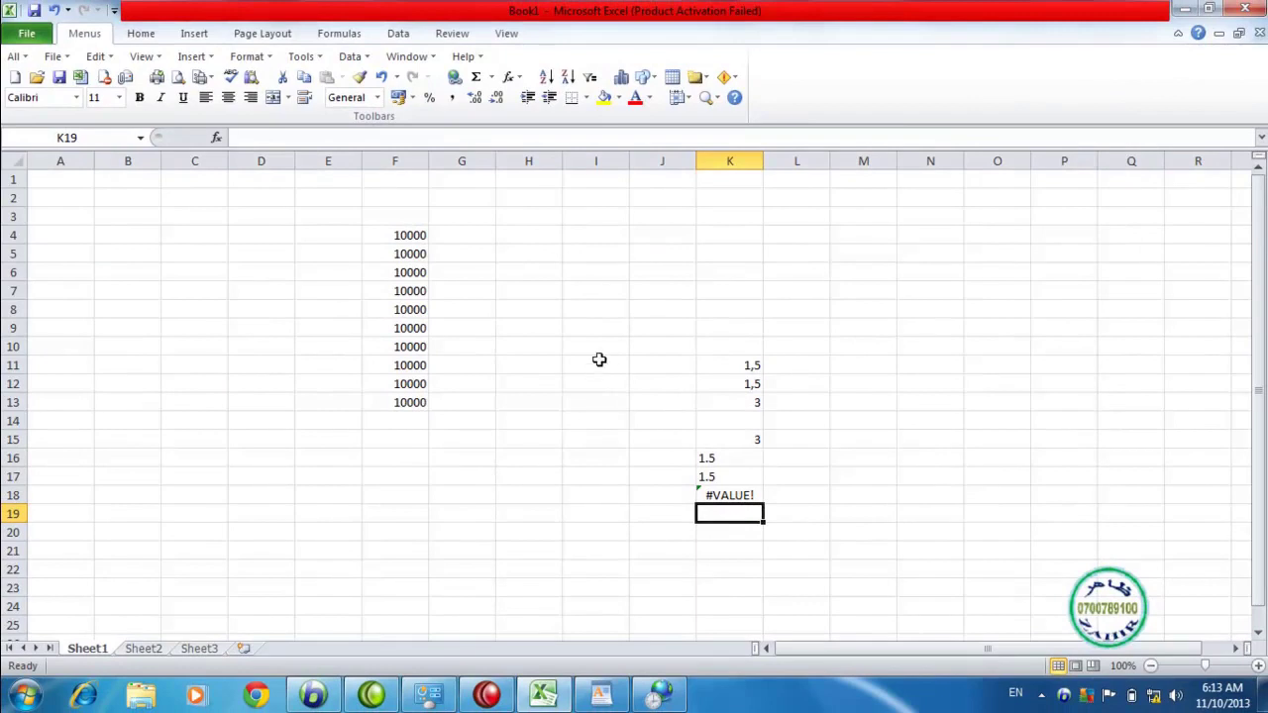
# Set the decimal symbol to a period in the additional settings of Region and Language, apply the change and return to Excel.
pyautogui.click(666, 692)
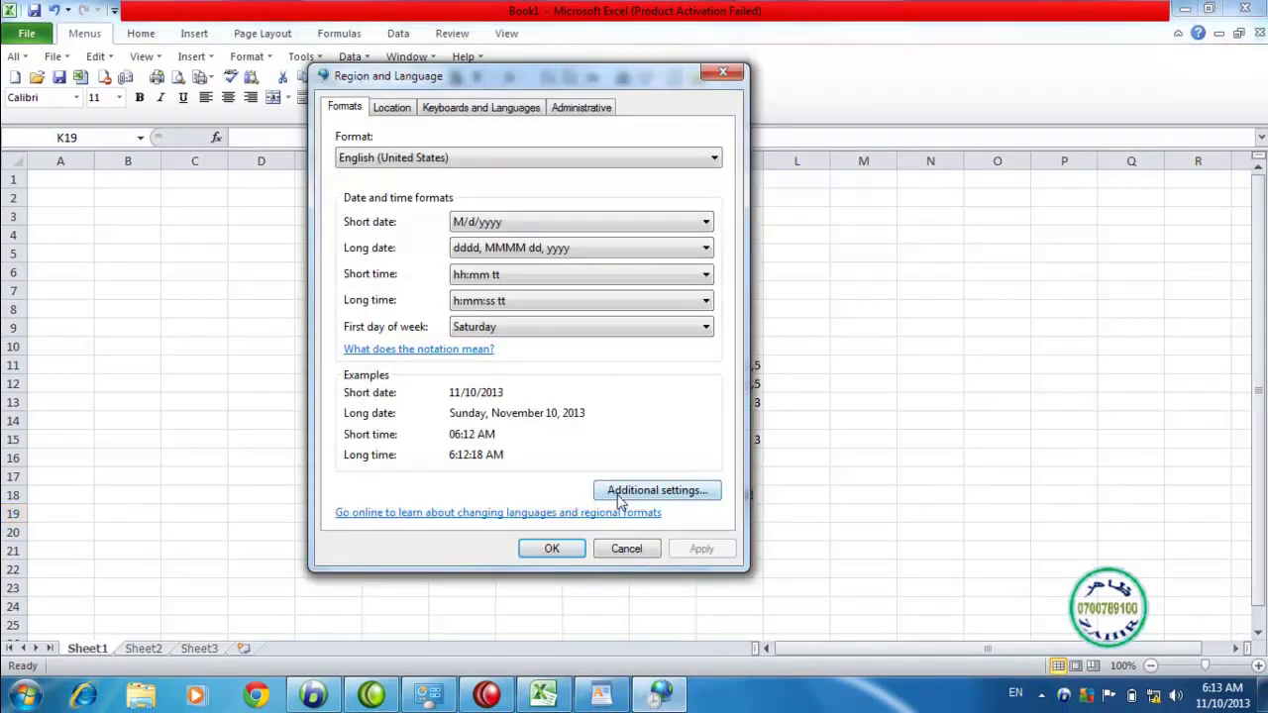
pyautogui.click(626, 500)
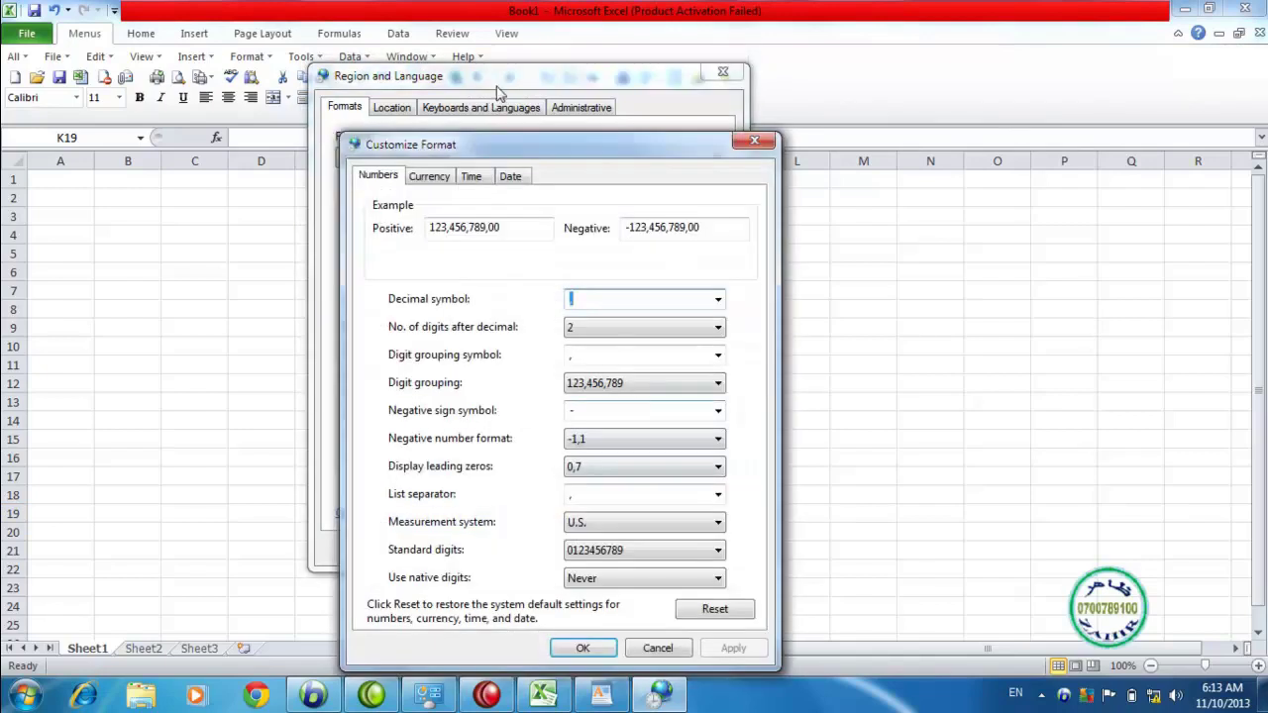
pyautogui.moveTo(537, 151); pyautogui.dragTo(538, 106)
pyautogui.click(717, 254)
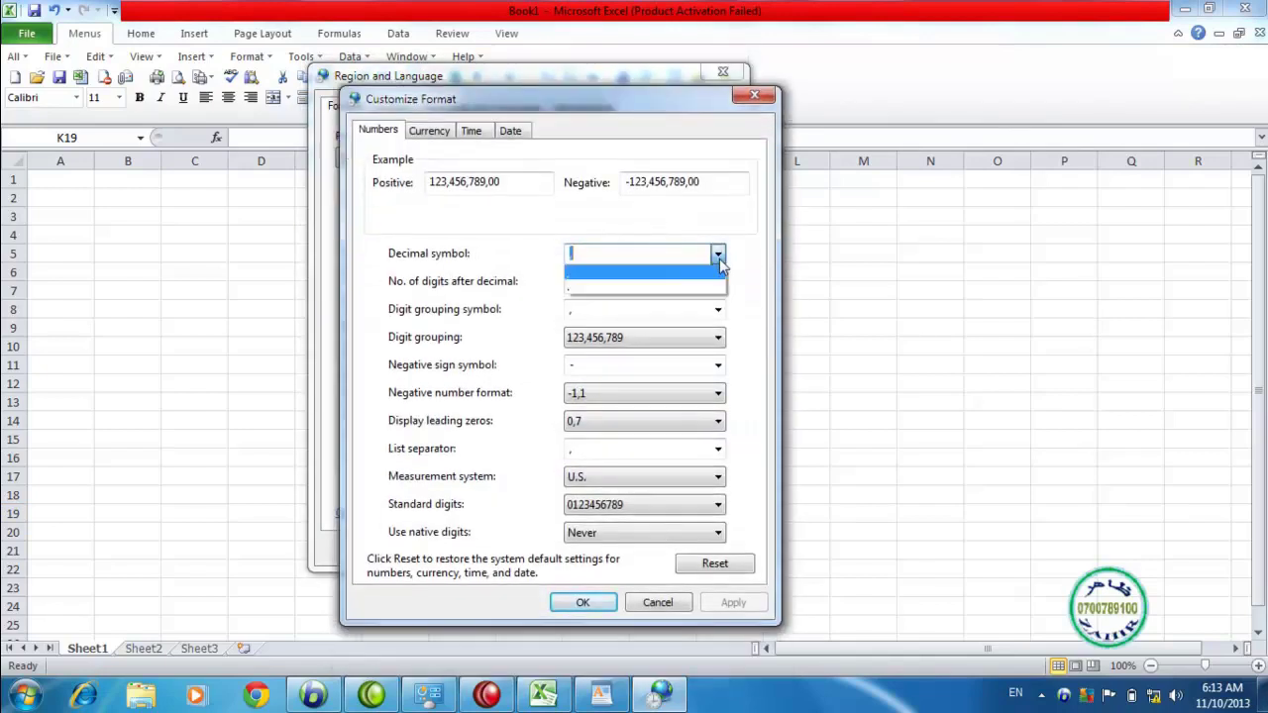
pyautogui.click(634, 287)
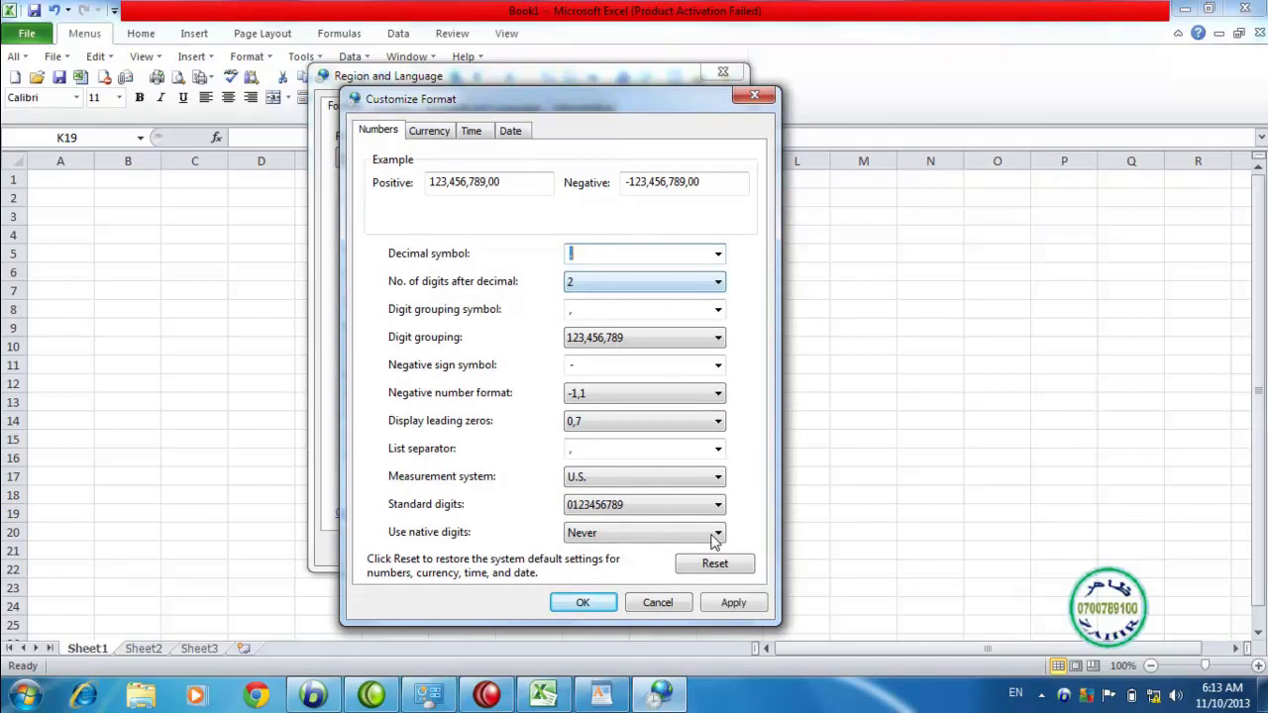
pyautogui.click(723, 604)
pyautogui.click(594, 603)
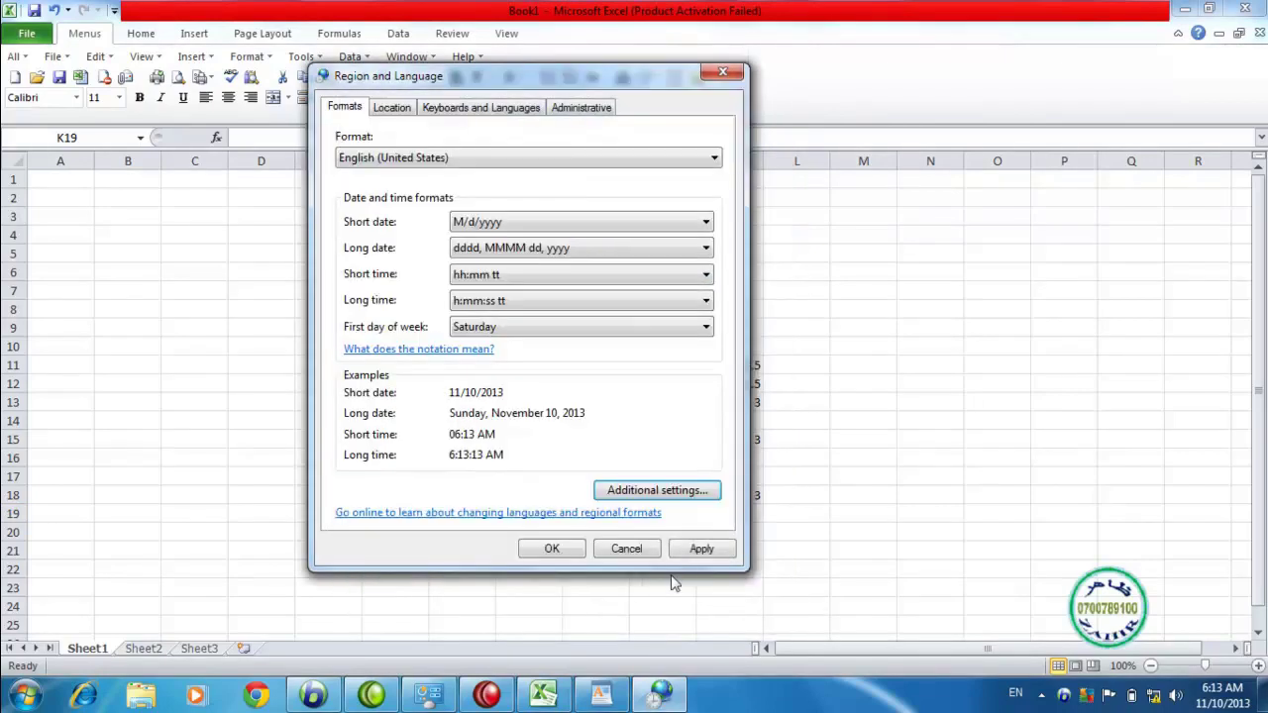
pyautogui.click(700, 549)
pyautogui.press('Return')
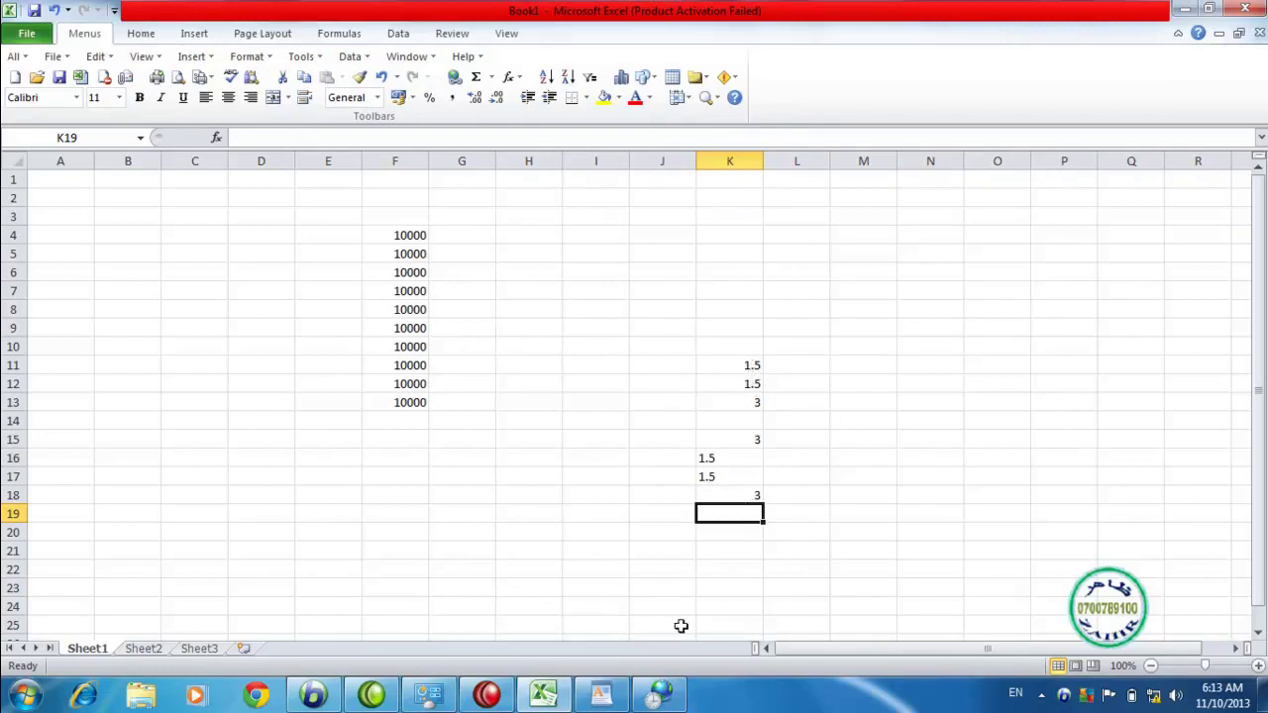
# Reopen the additional number settings in Region and Language and examine the choices for the number of digits after the decimal.
pyautogui.click(661, 694)
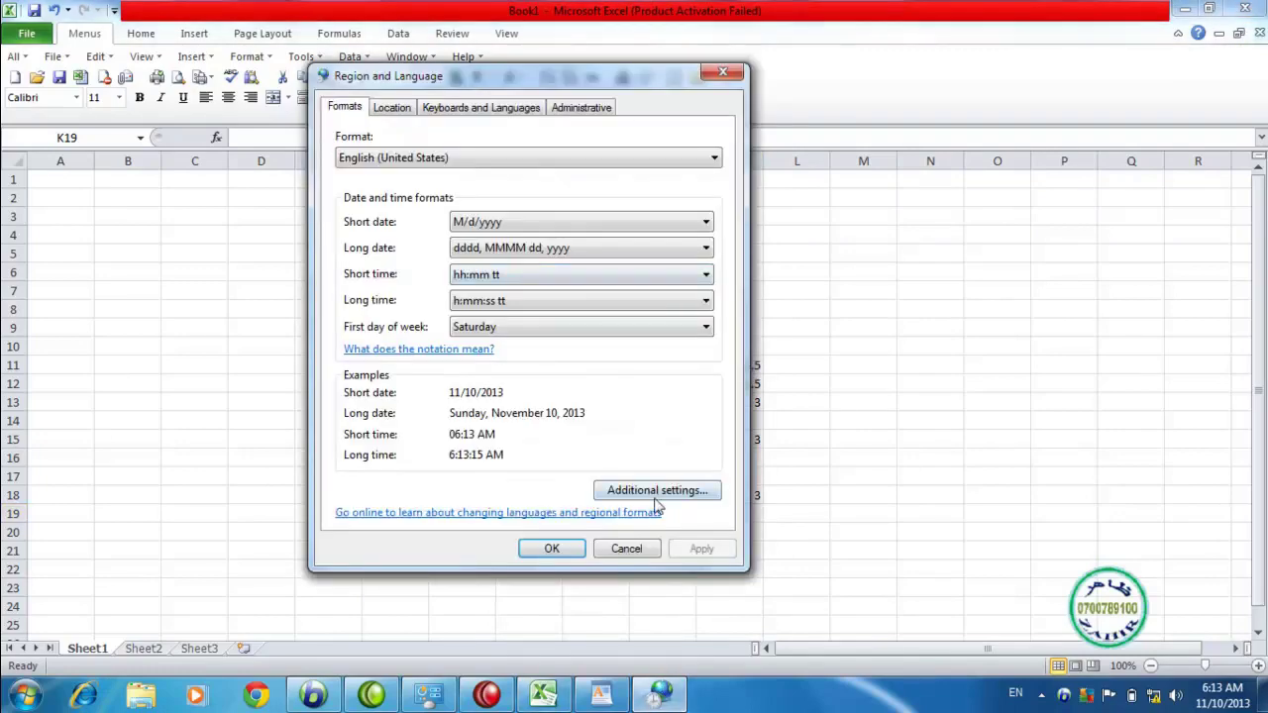
pyautogui.click(658, 490)
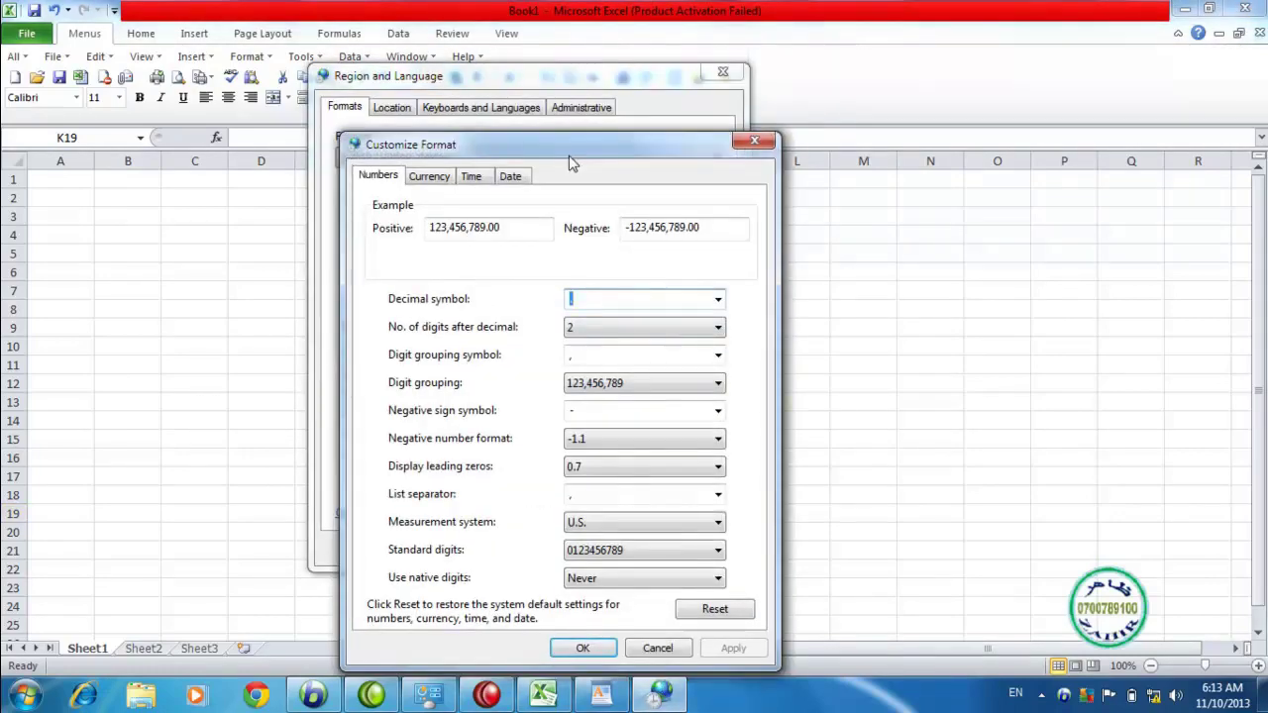
pyautogui.moveTo(572, 161); pyautogui.dragTo(629, 114)
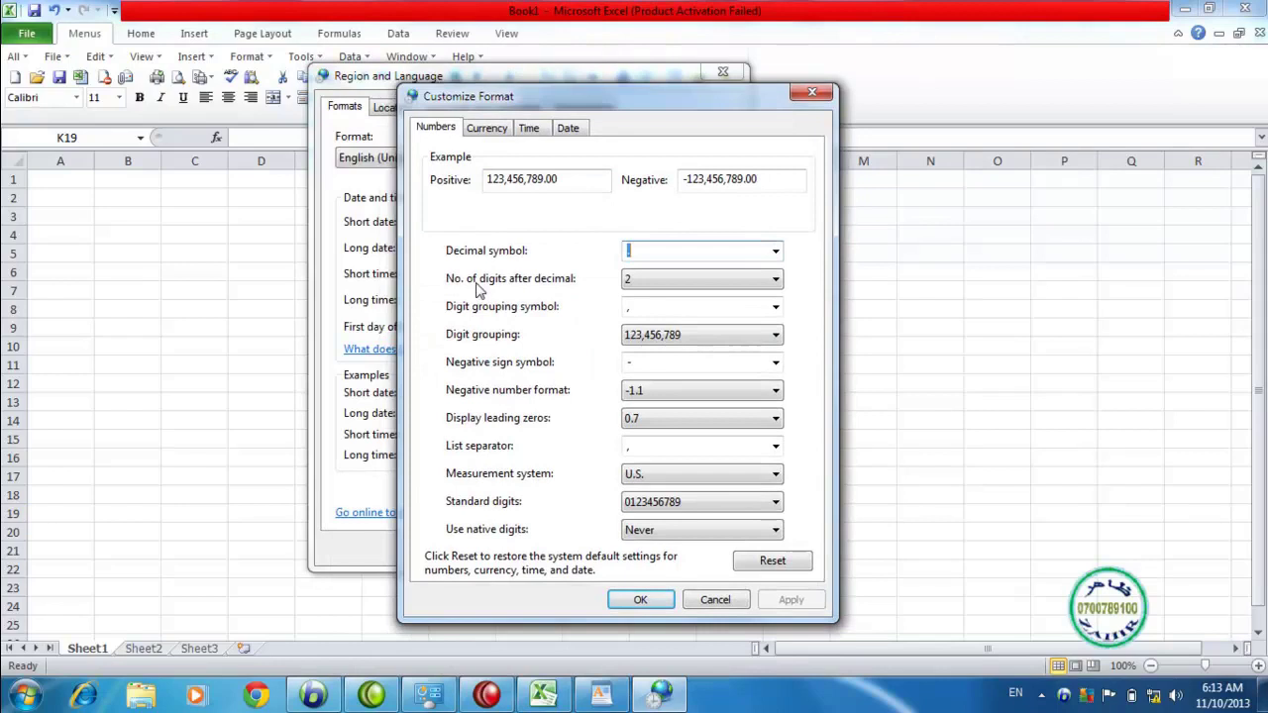
pyautogui.click(776, 281)
pyautogui.click(777, 283)
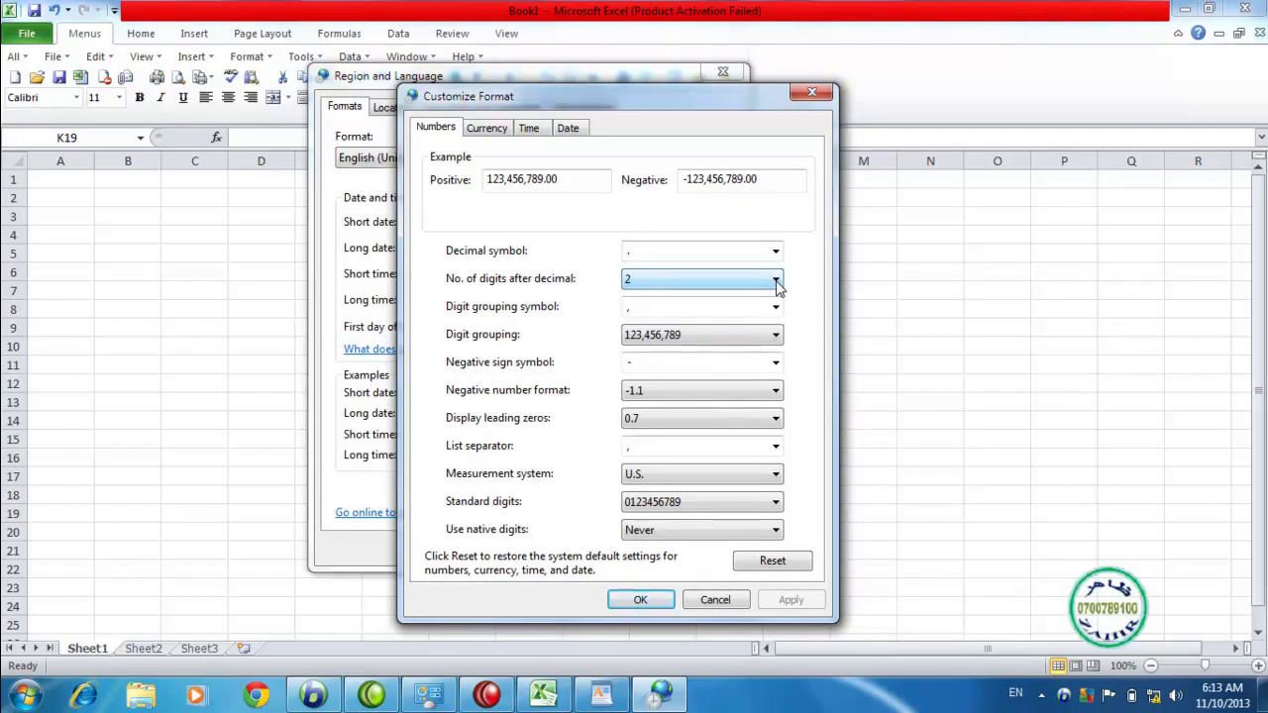
pyautogui.click(778, 284)
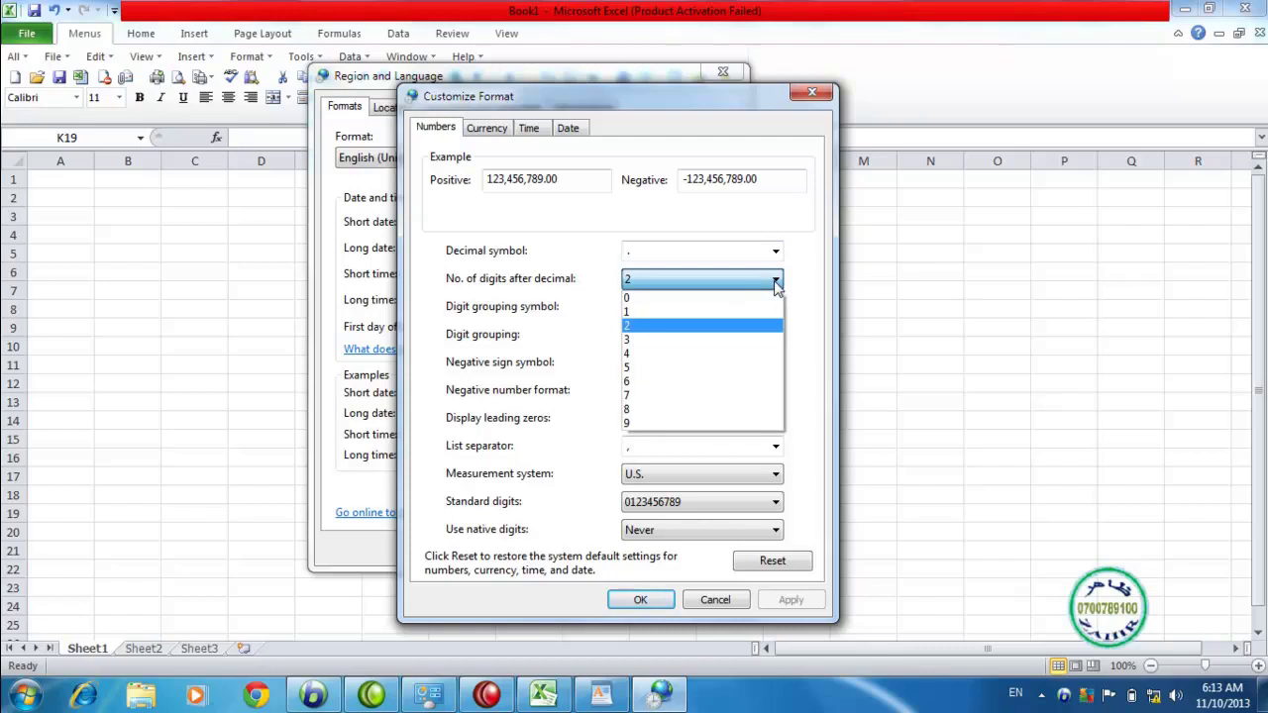
# Return to Excel, enter 1.5555 in cell N7, and reselect that cell with the number formatting commands displayed.
pyautogui.click(934, 298)
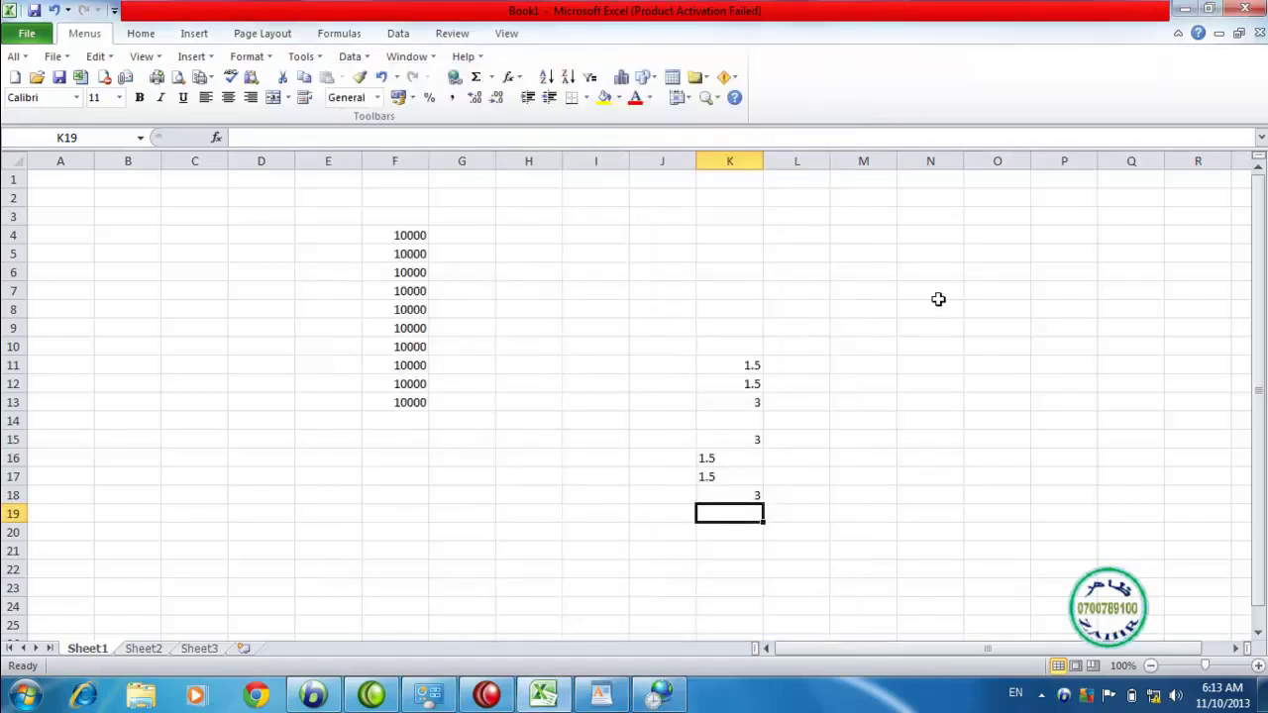
pyautogui.click(936, 294)
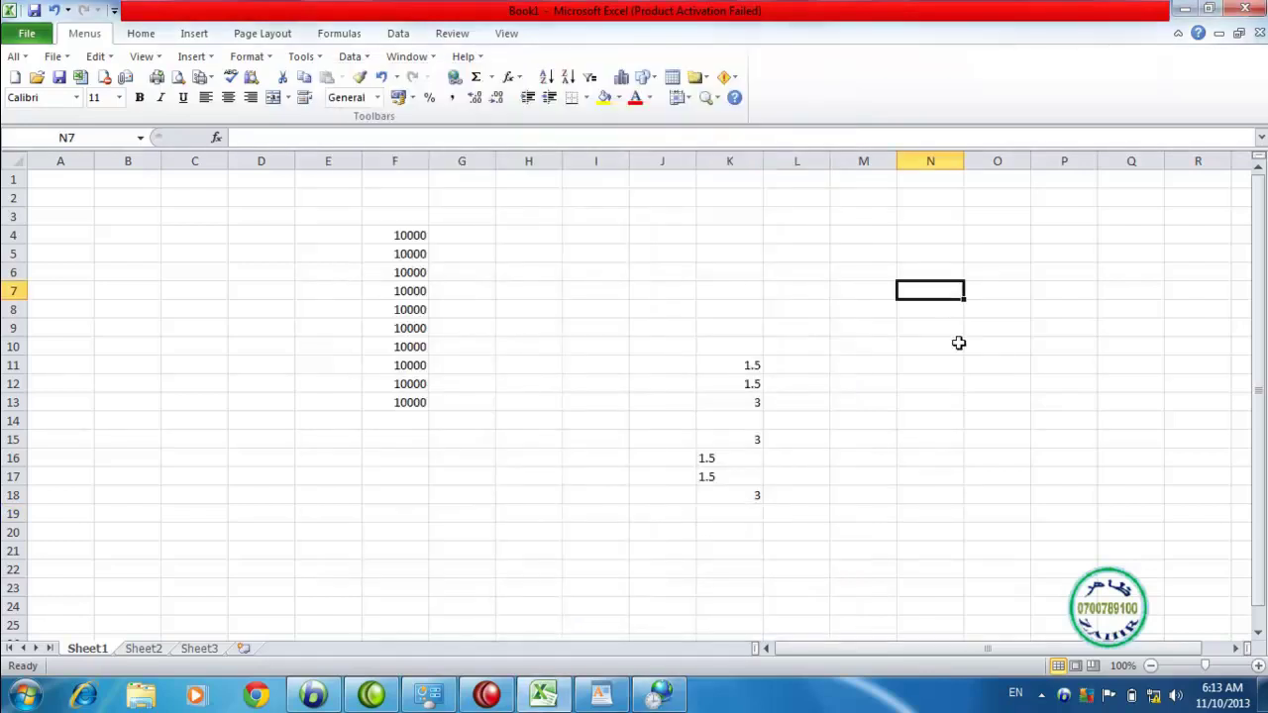
pyautogui.write('1.5555')
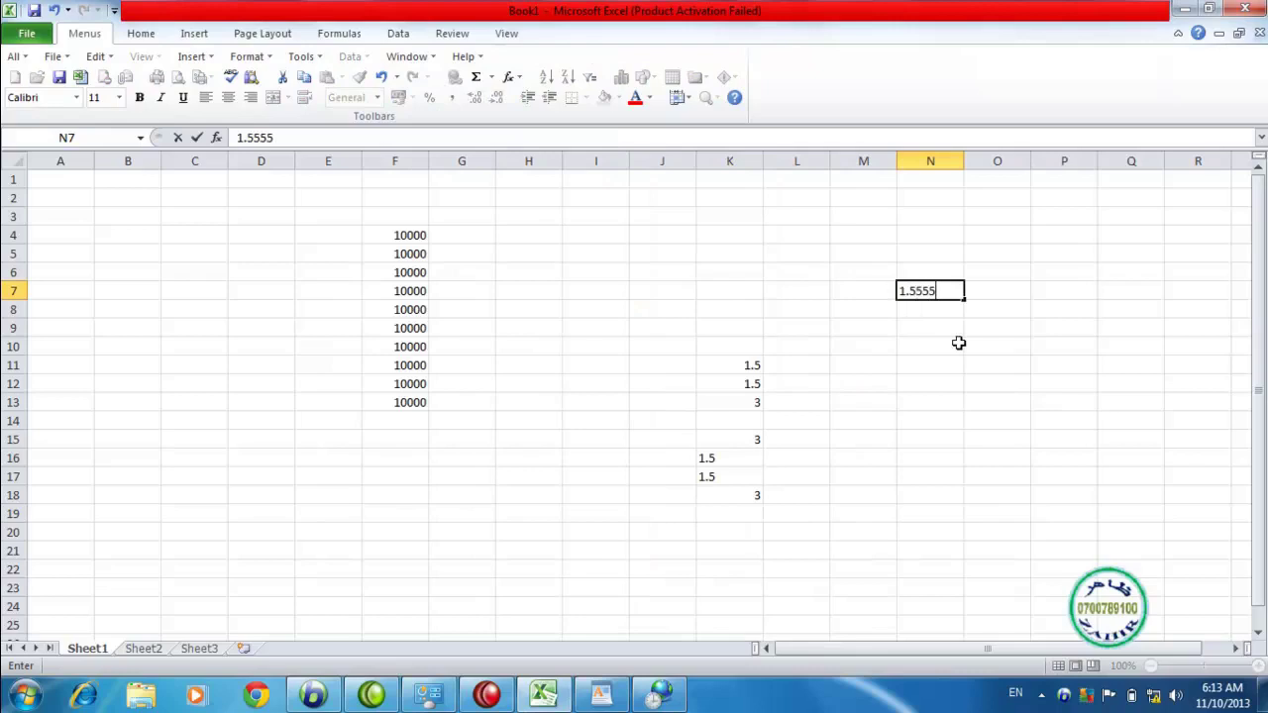
pyautogui.press('Return')
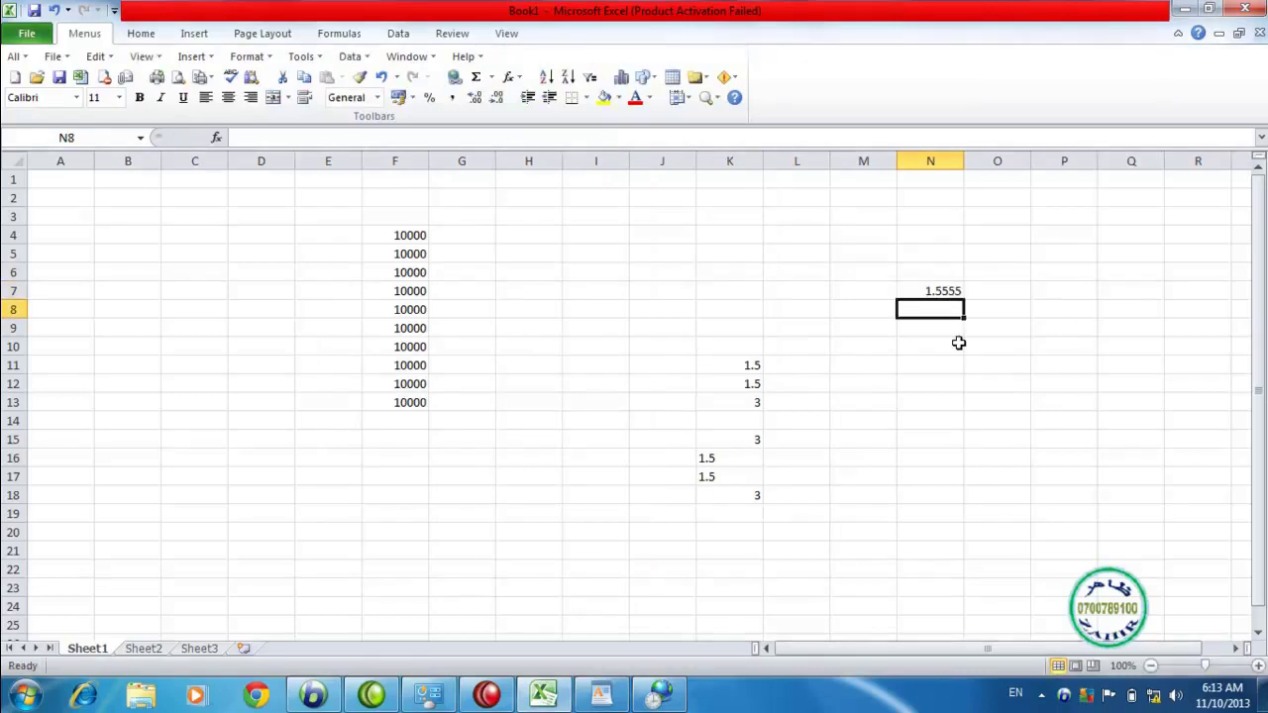
pyautogui.click(956, 294)
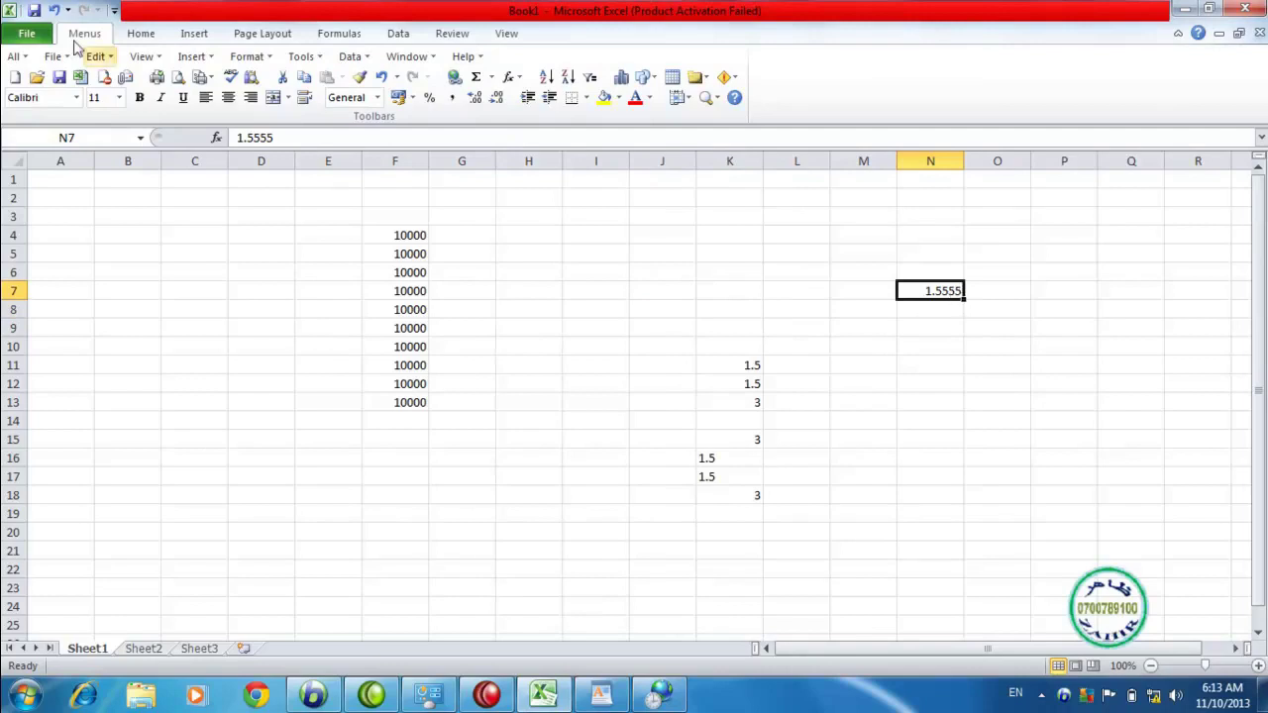
pyautogui.click(139, 35)
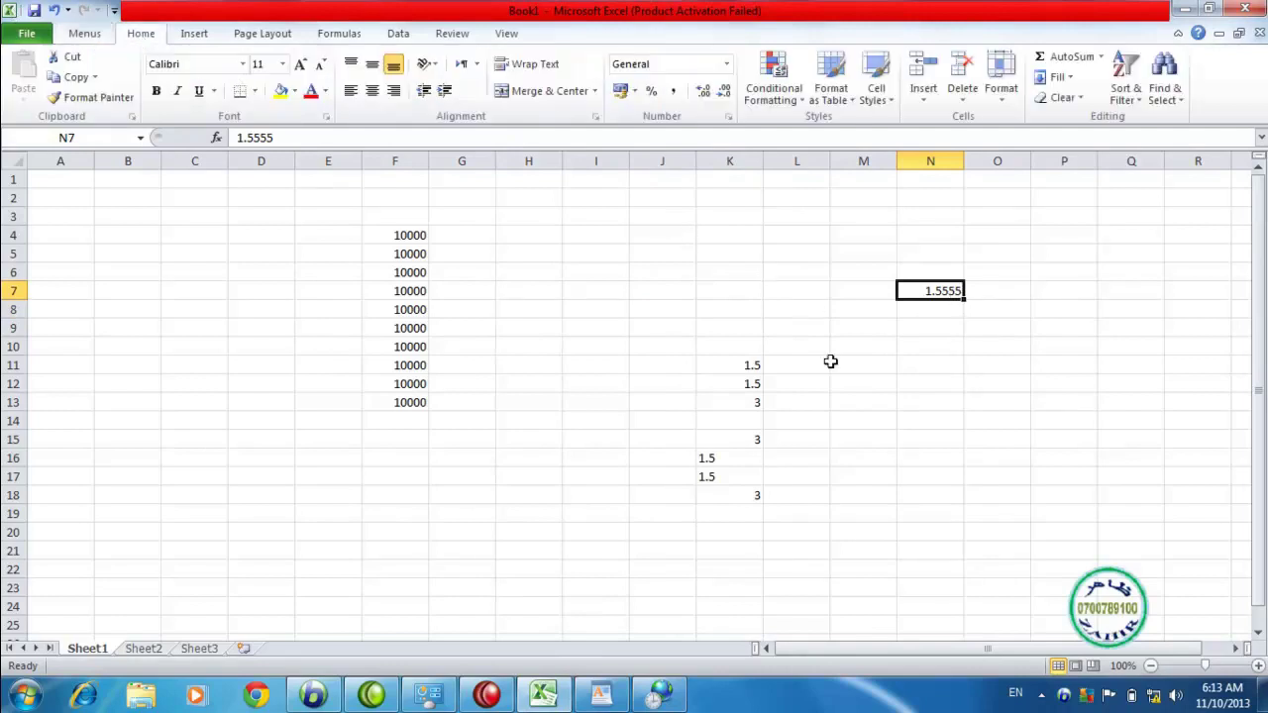
# Return to the Customize Format dialog, keep 2 digits after the decimal and examine the digit grouping symbol setting.
pyautogui.click(661, 696)
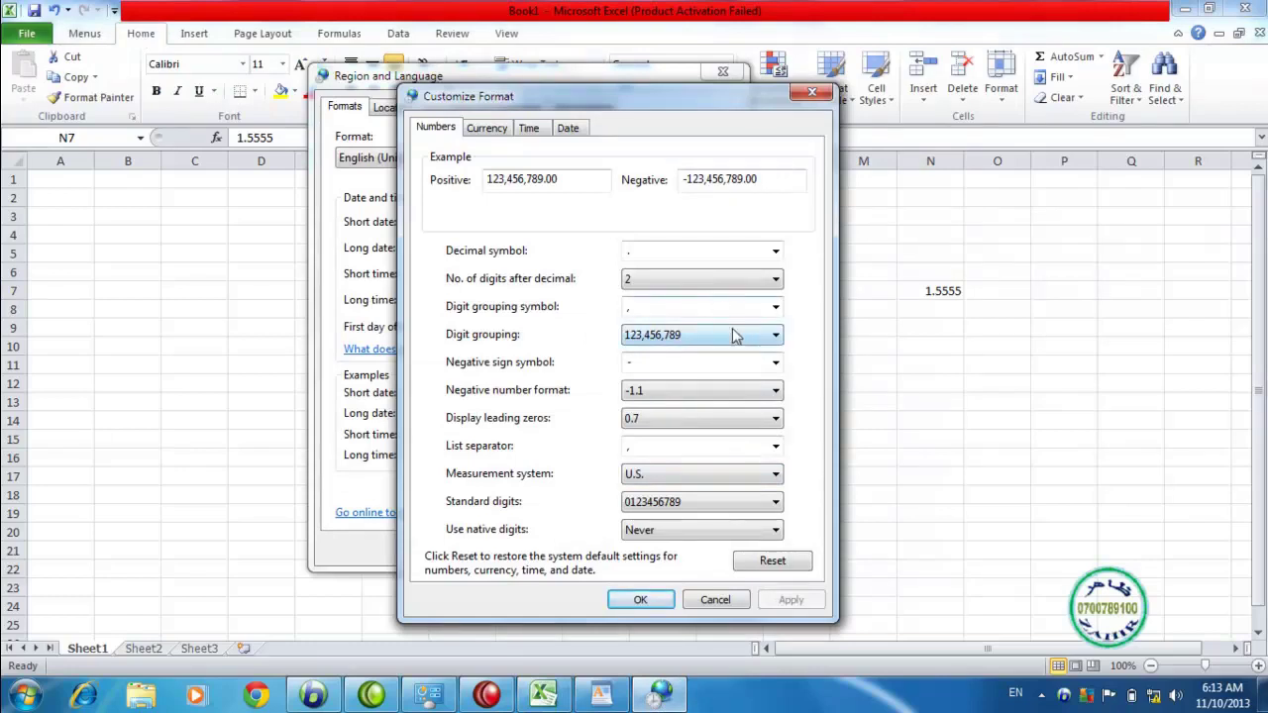
pyautogui.click(773, 281)
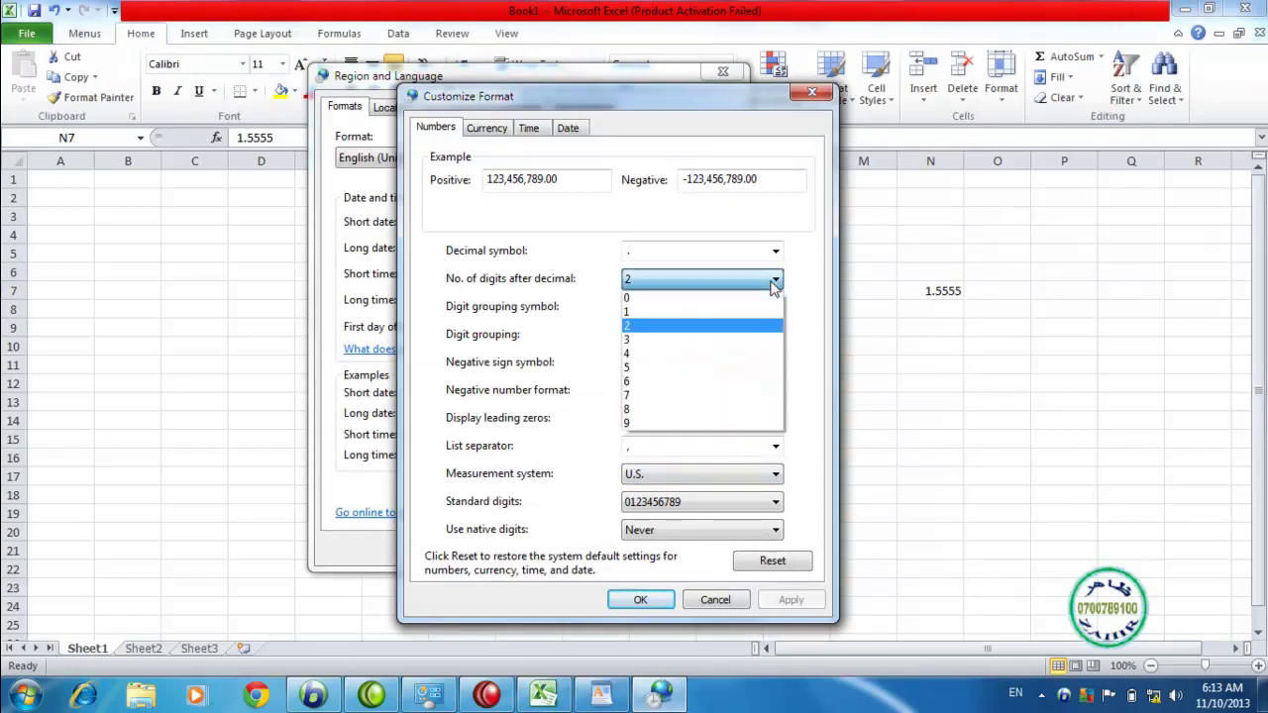
pyautogui.click(775, 282)
pyautogui.click(775, 281)
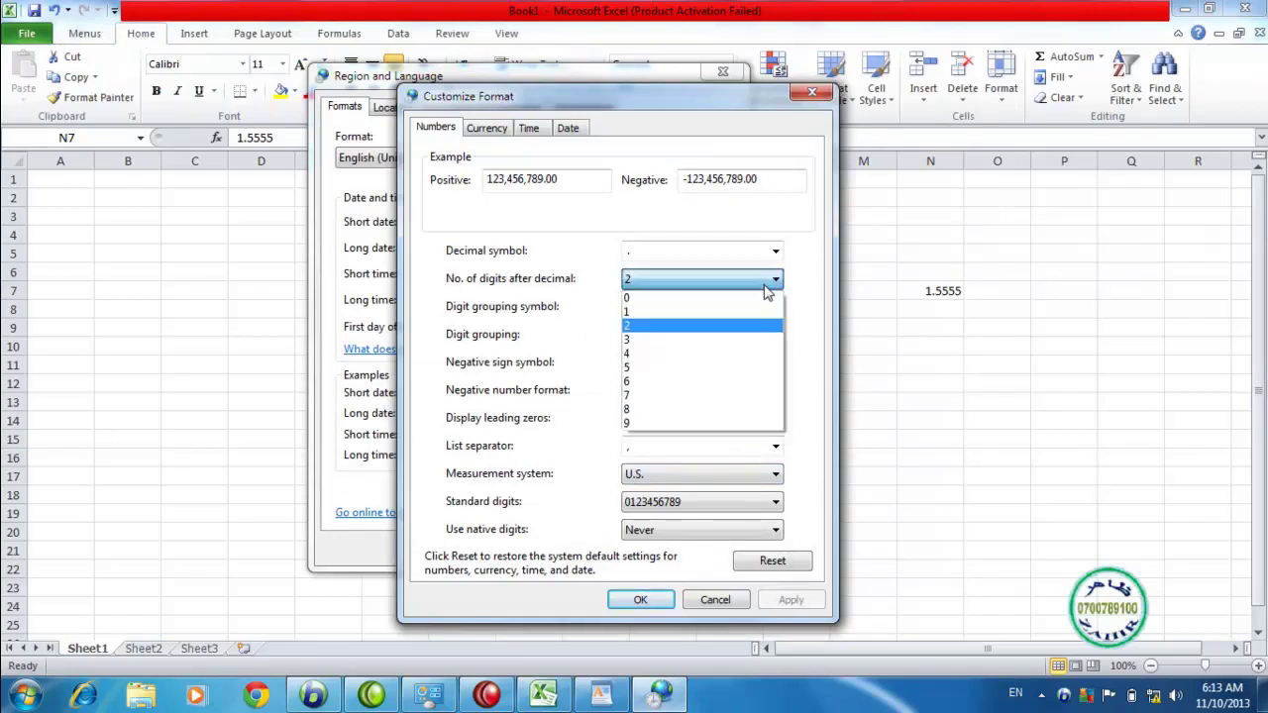
pyautogui.click(624, 326)
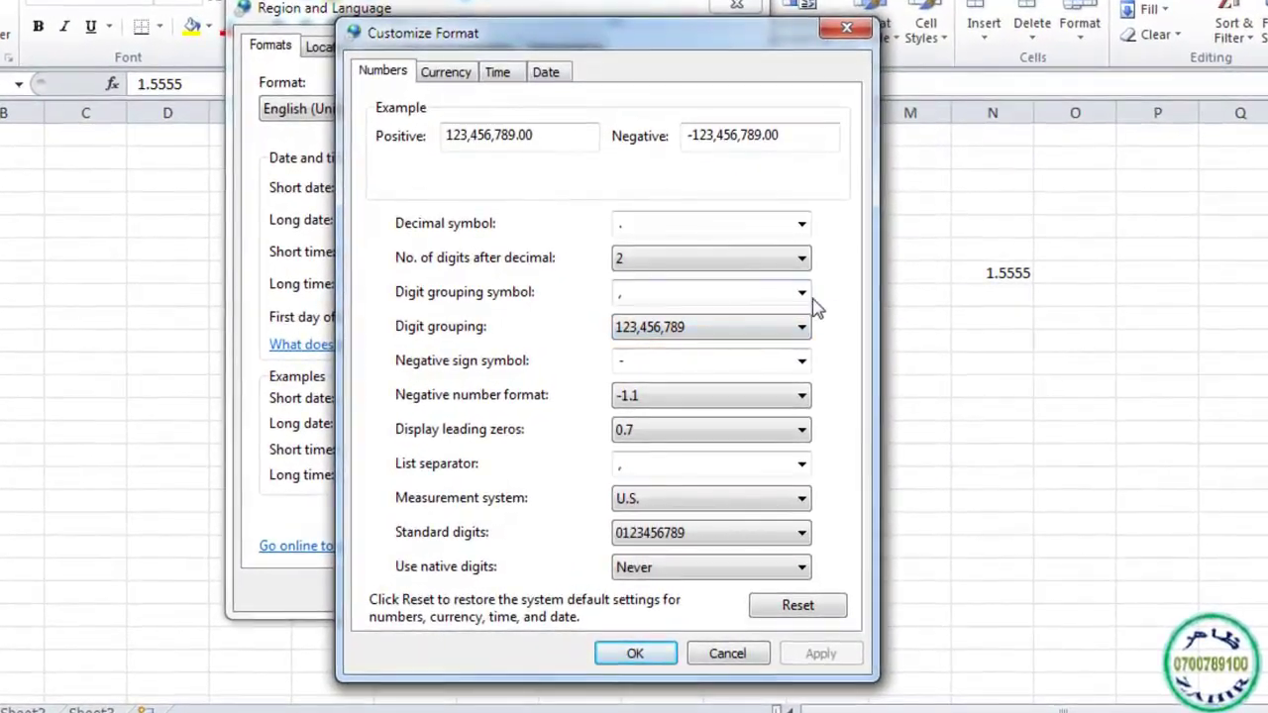
pyautogui.click(804, 302)
pyautogui.click(802, 297)
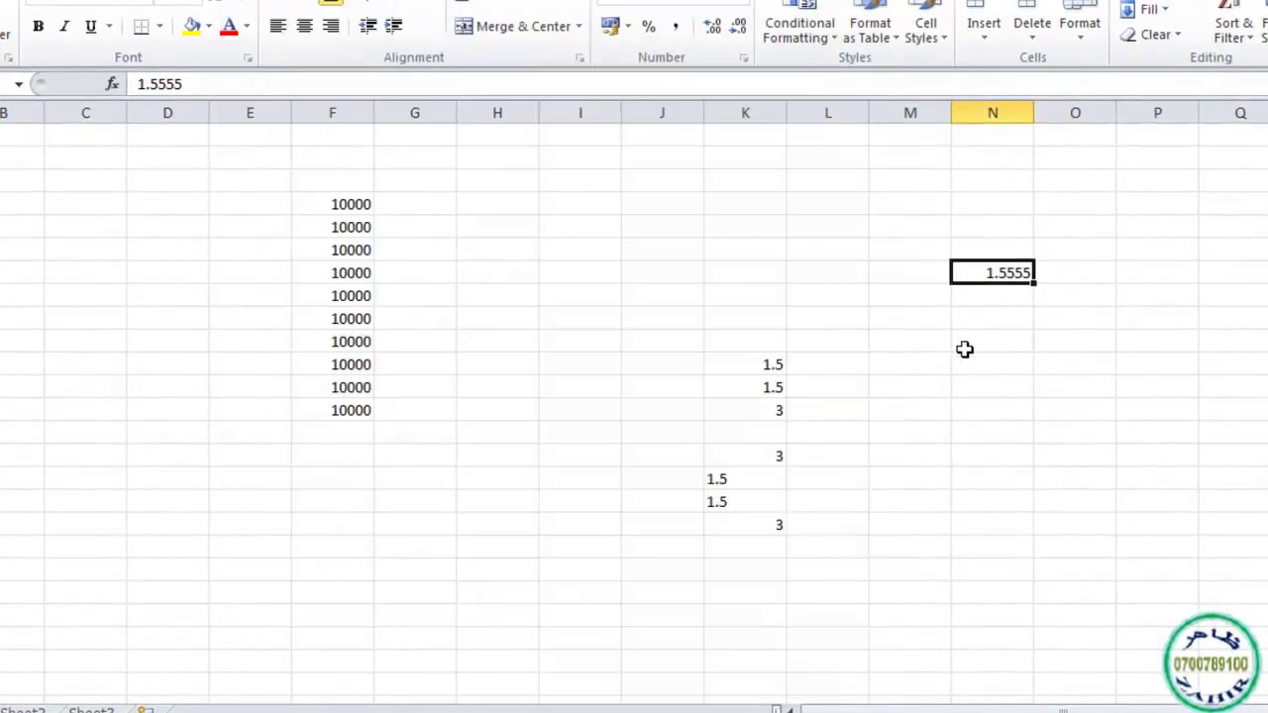
pyautogui.click(993, 363)
pyautogui.write('121212121212')
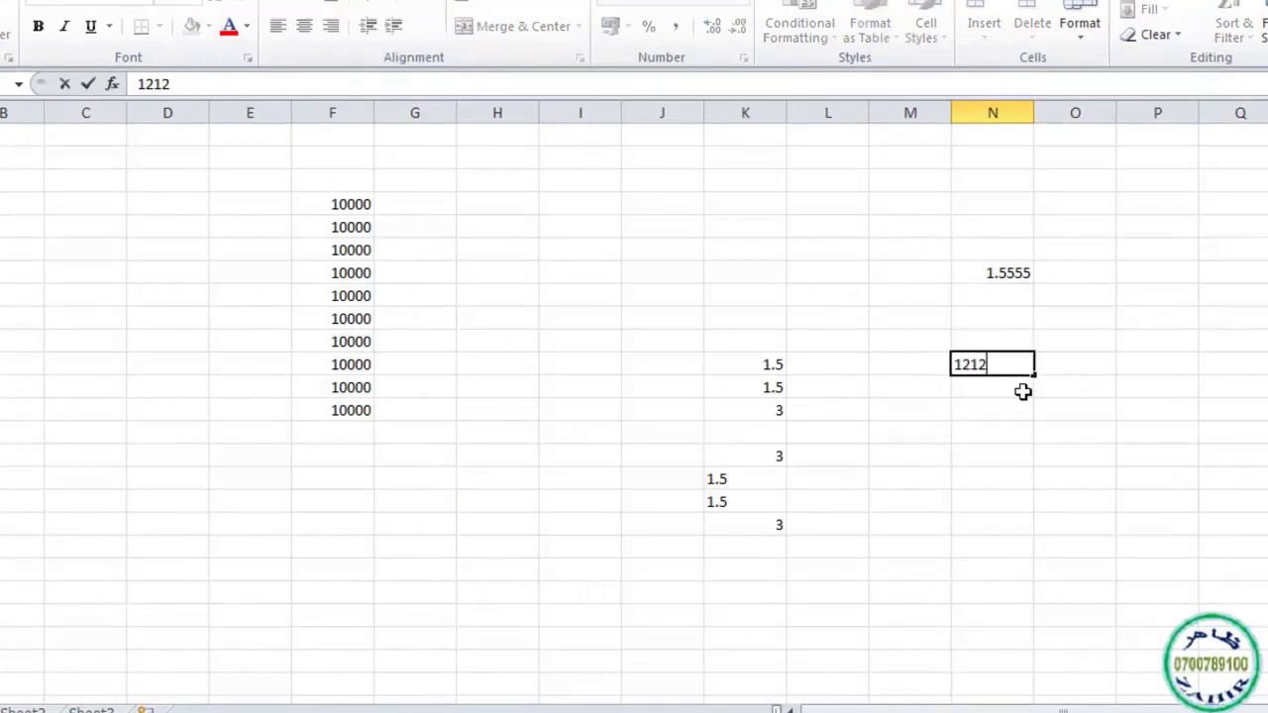
pyautogui.press('Return')
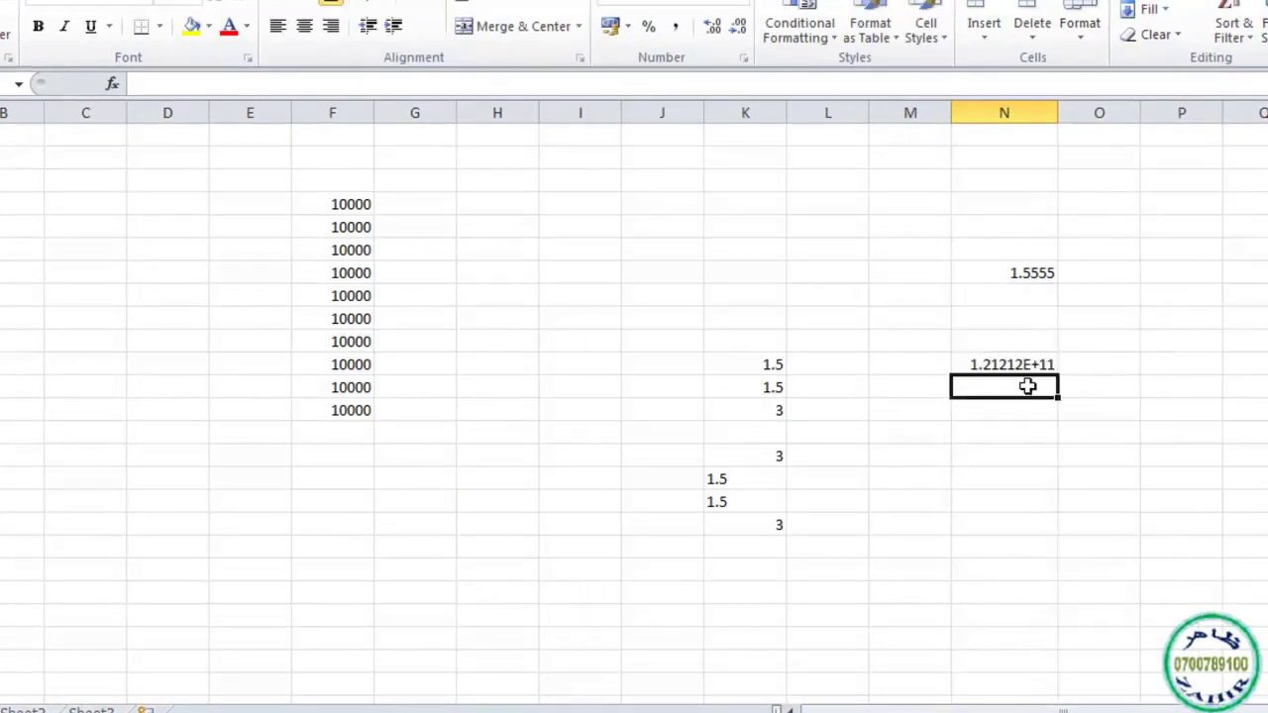
# Shorten the number in cell N11 to 1212121 by removing its trailing digits.
pyautogui.click(1035, 366)
pyautogui.click(356, 85)
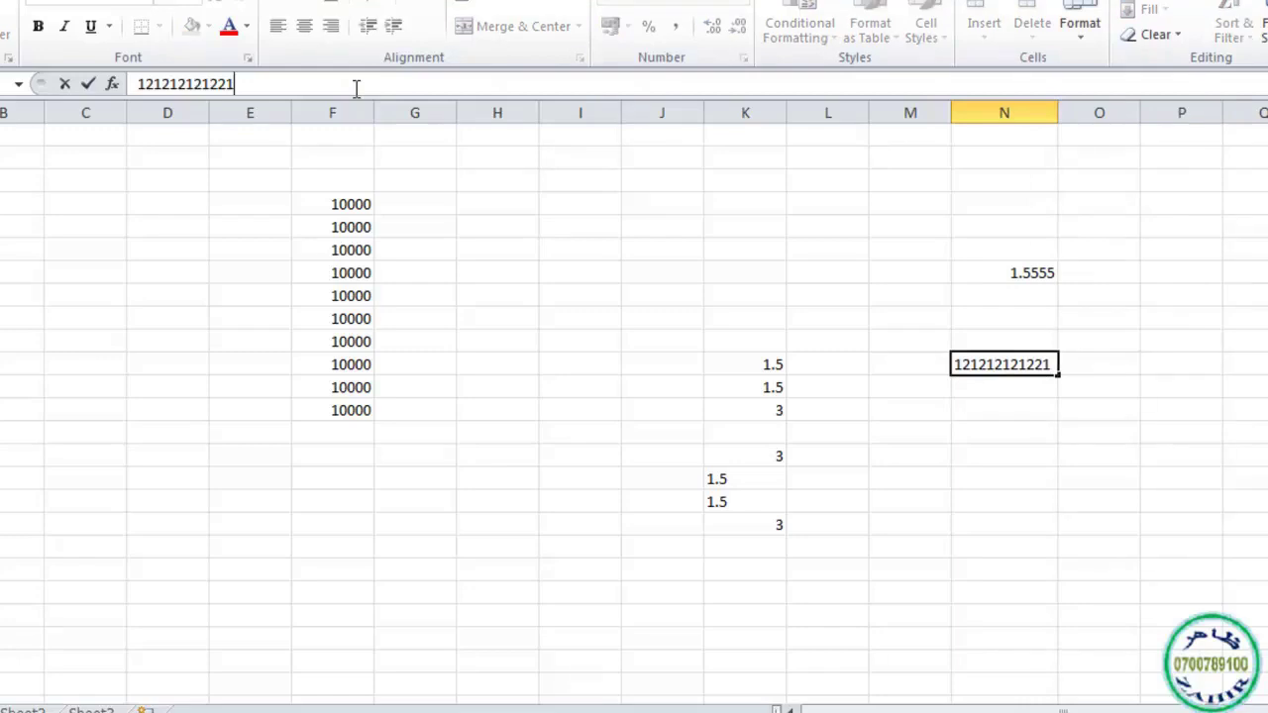
pyautogui.press('BackSpace')
pyautogui.press('BackSpace')
pyautogui.press('BackSpace')
pyautogui.press('BackSpace')
pyautogui.press('Return')
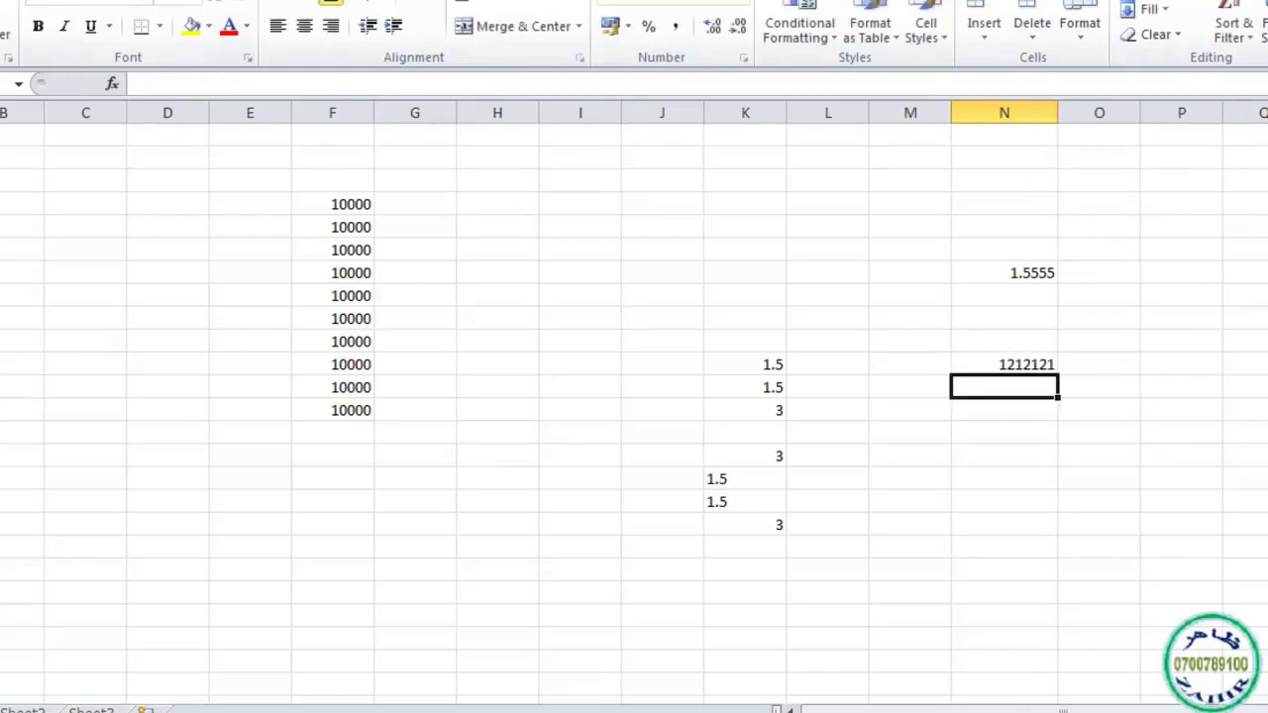
# Apply the comma number style to cell N11 and reselect the cell to check its digit grouping.
pyautogui.click(957, 365)
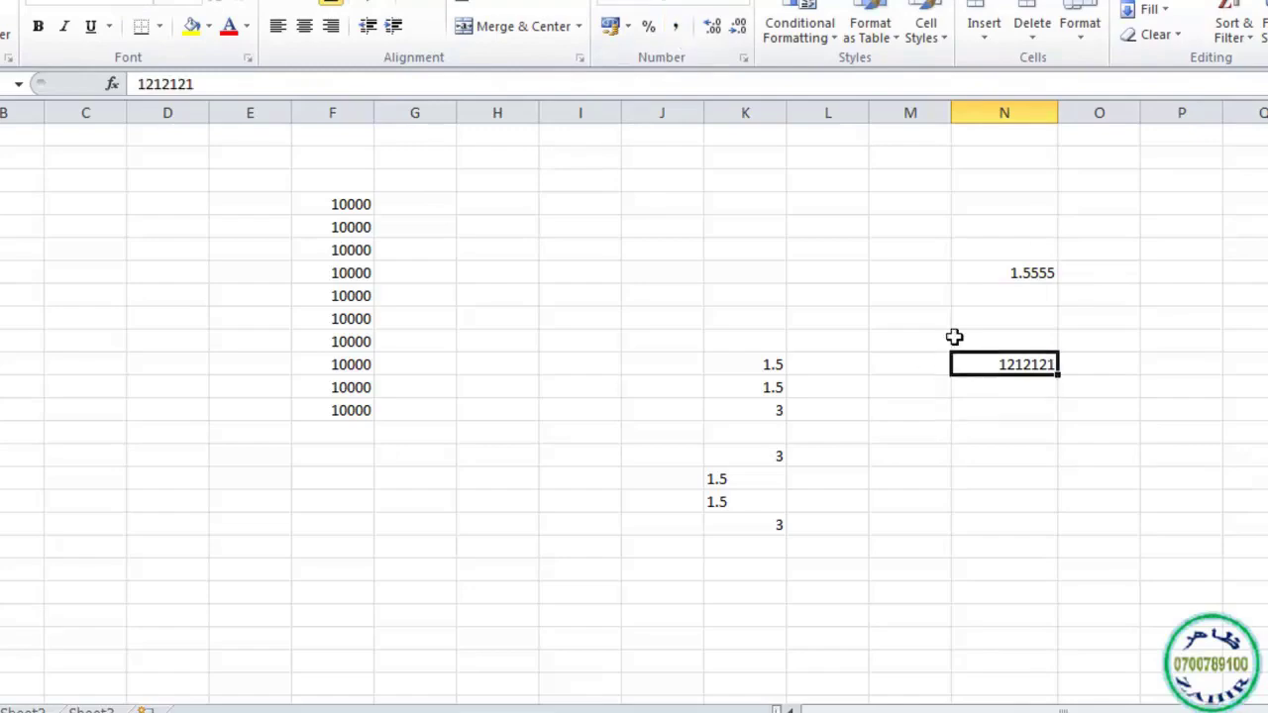
pyautogui.click(675, 29)
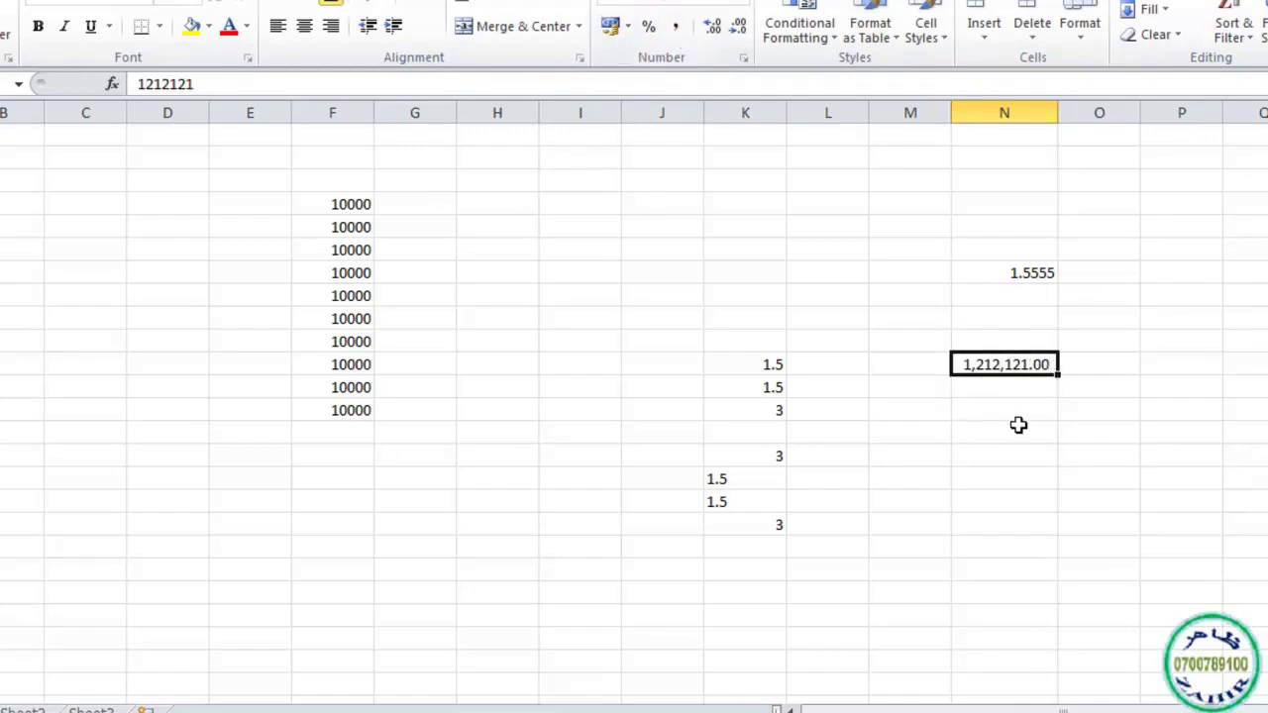
pyautogui.click(1014, 428)
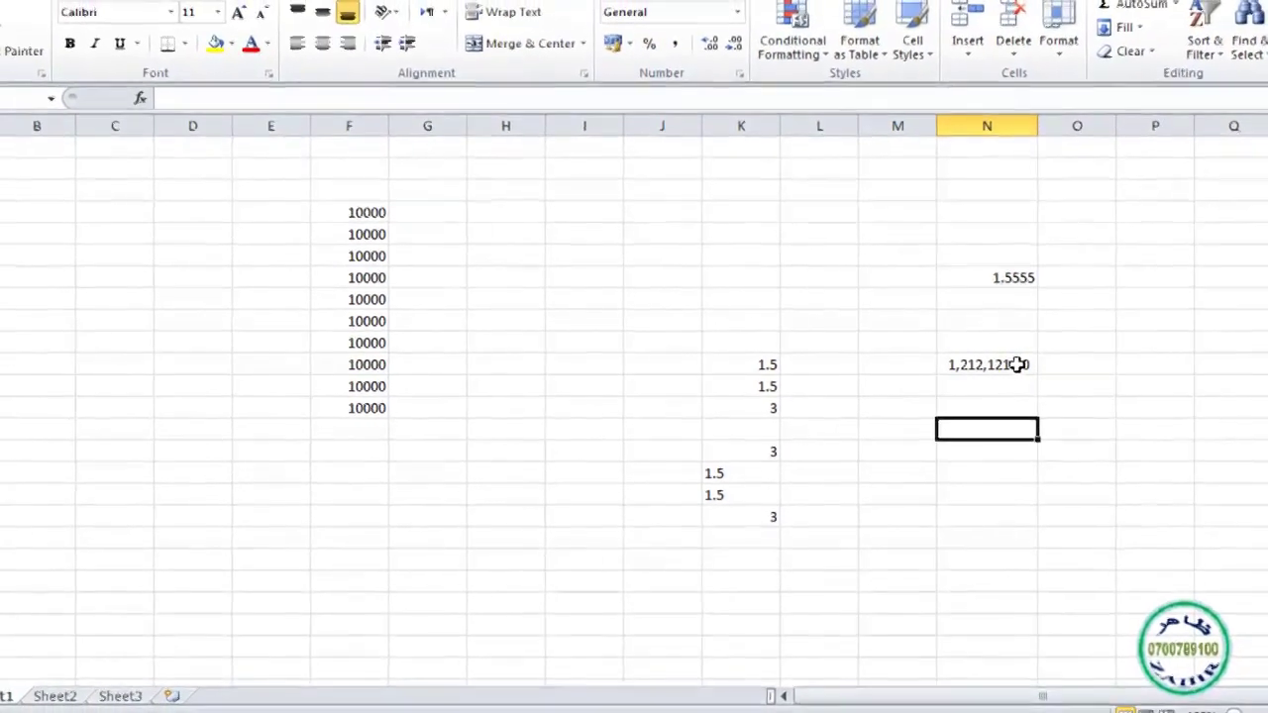
pyautogui.click(1011, 364)
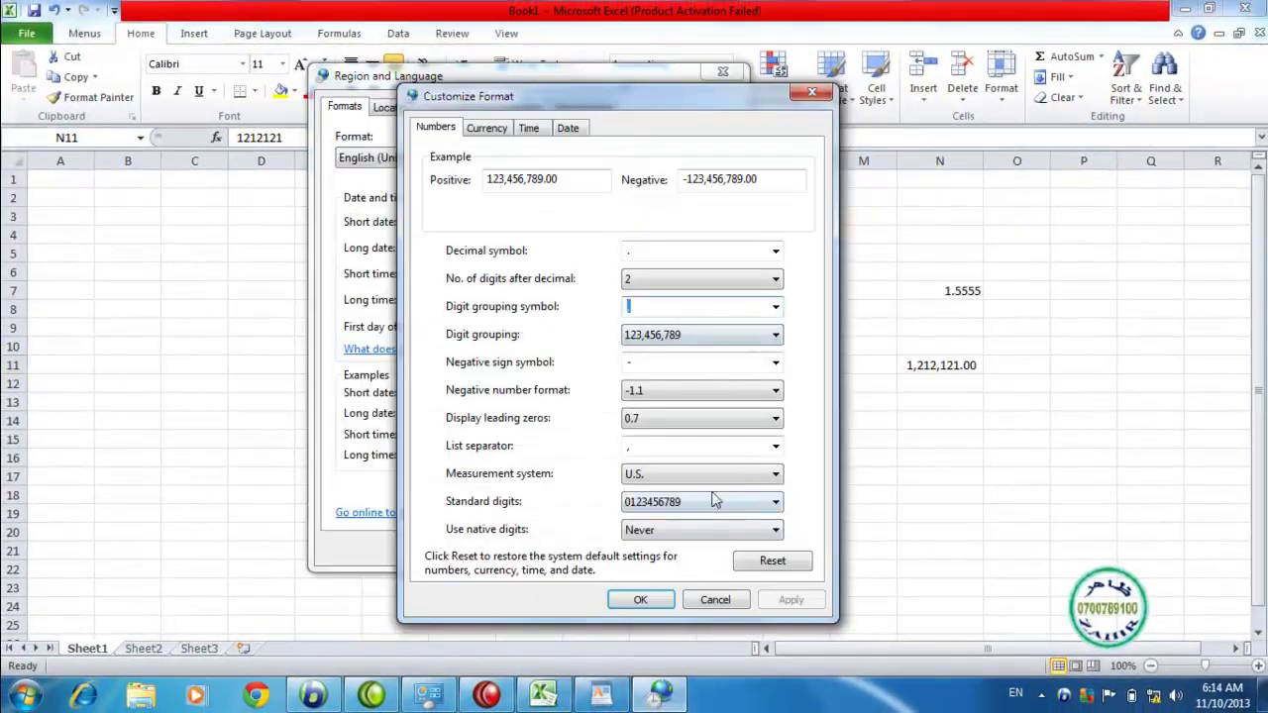
# In the Customize Format dialog, set 3 digits after the decimal and a semicolon as the digit grouping symbol, and apply.
pyautogui.click(776, 282)
pyautogui.click(642, 339)
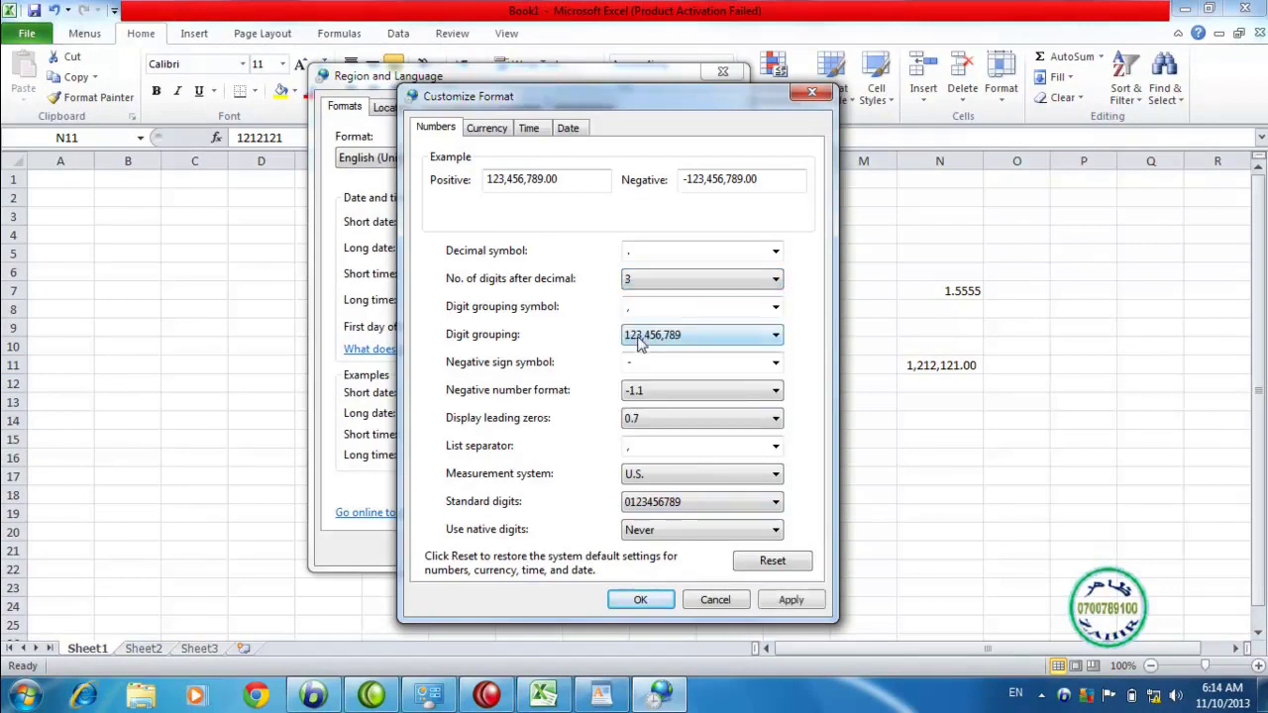
pyautogui.click(652, 310)
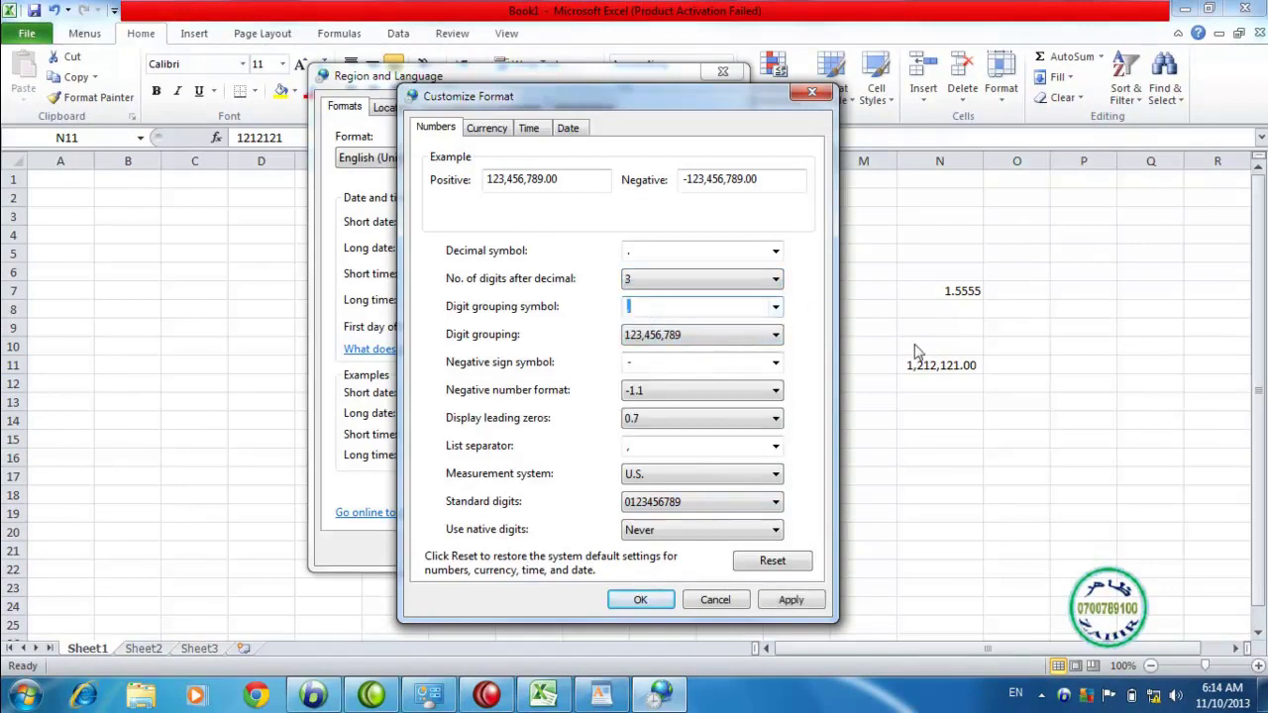
pyautogui.click(773, 308)
pyautogui.click(750, 326)
pyautogui.click(791, 599)
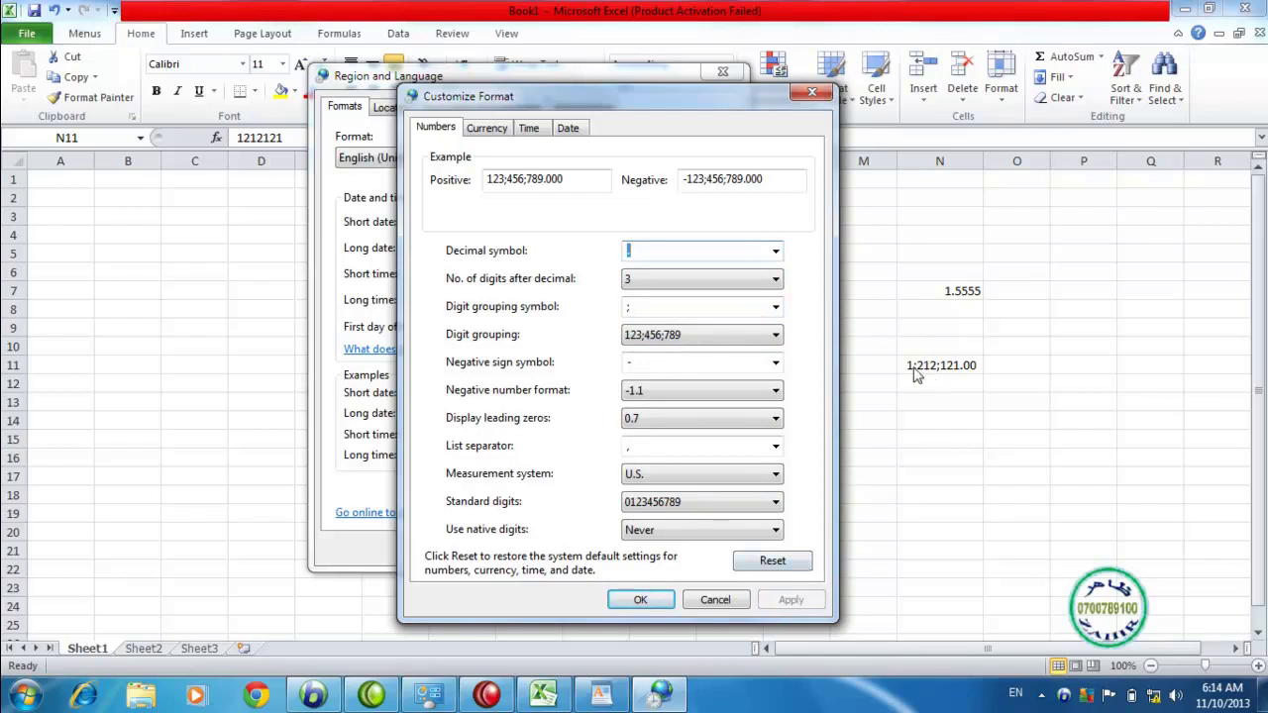
# Set the number format to 2 digits after the decimal and a comma as the digit grouping symbol, and apply it.
pyautogui.click(767, 282)
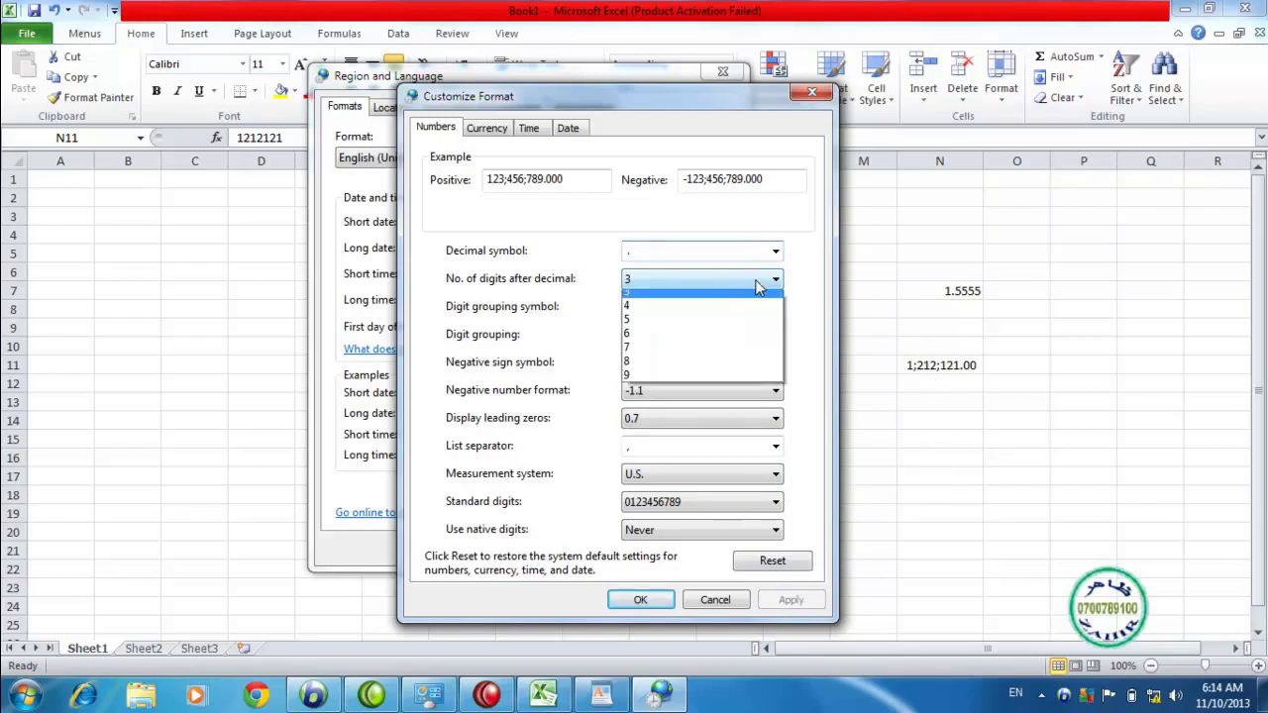
pyautogui.click(671, 325)
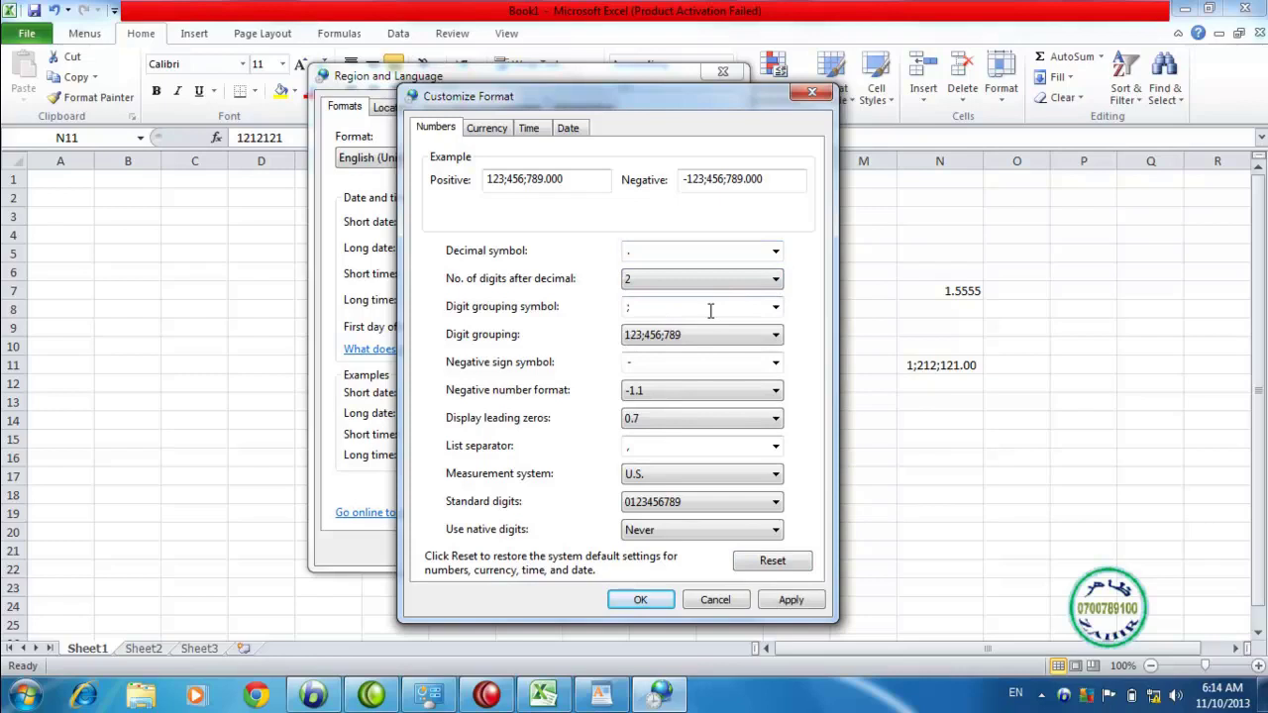
pyautogui.click(775, 308)
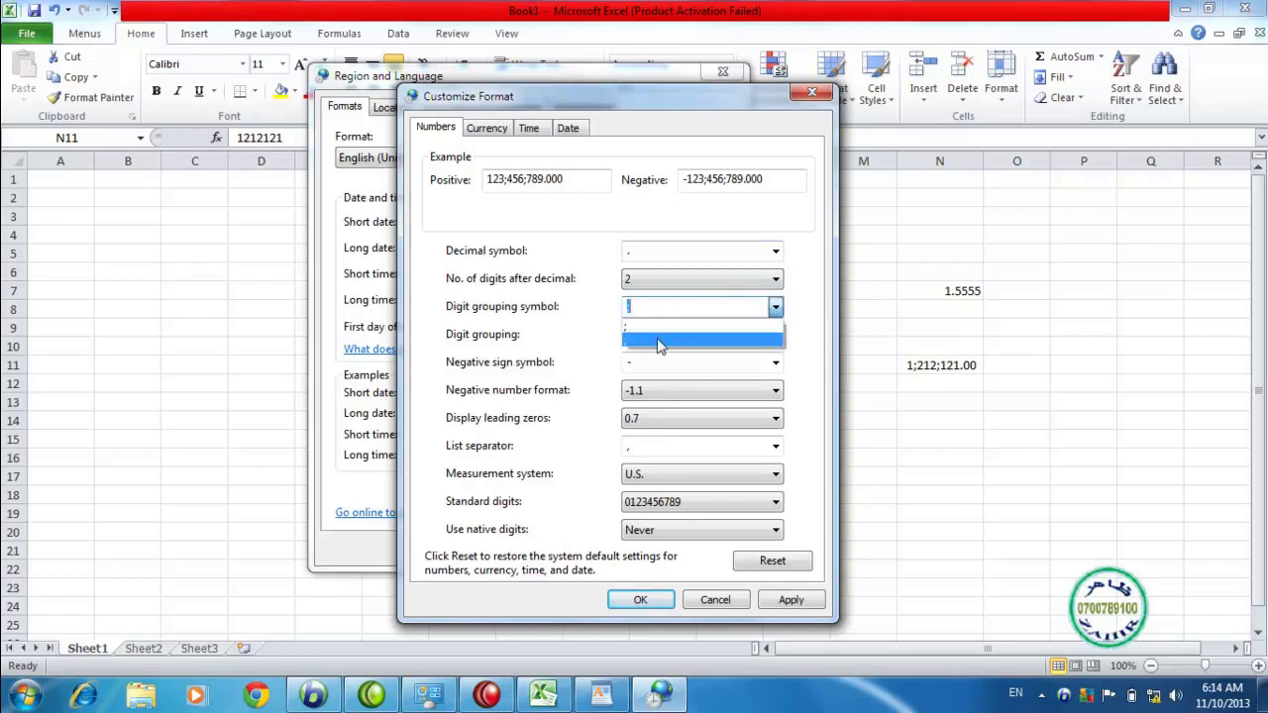
pyautogui.click(659, 344)
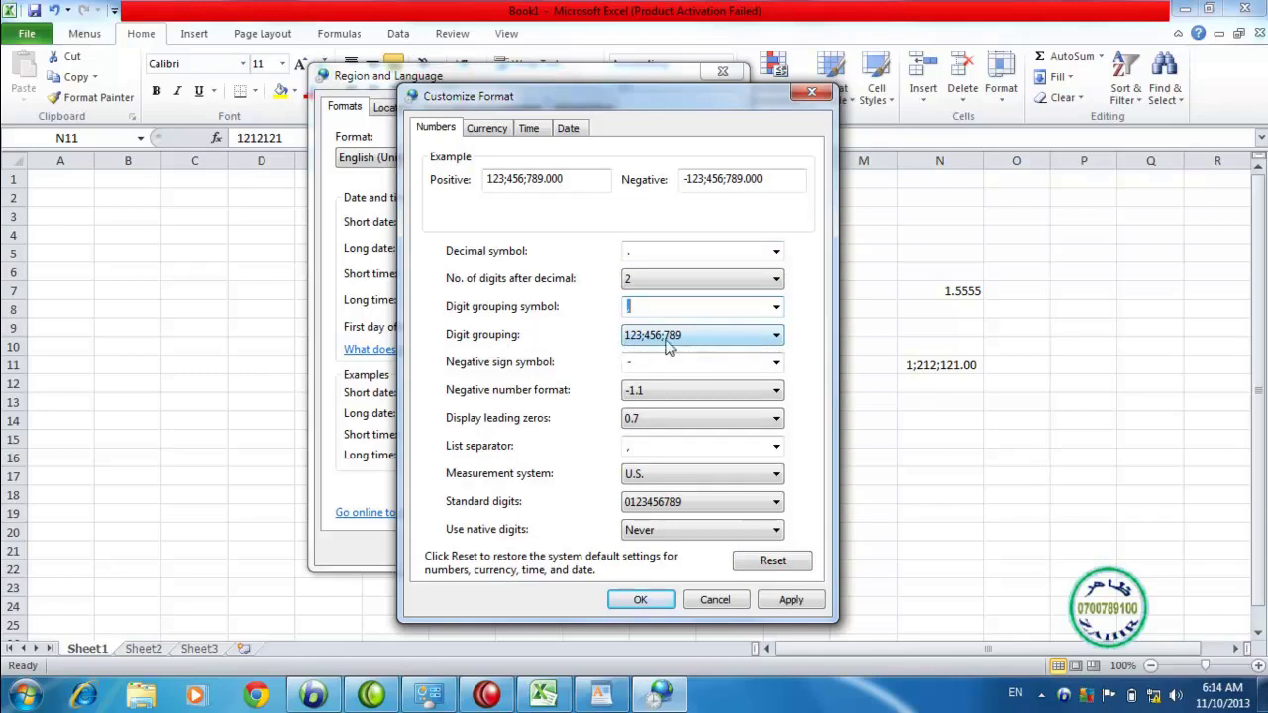
pyautogui.click(792, 602)
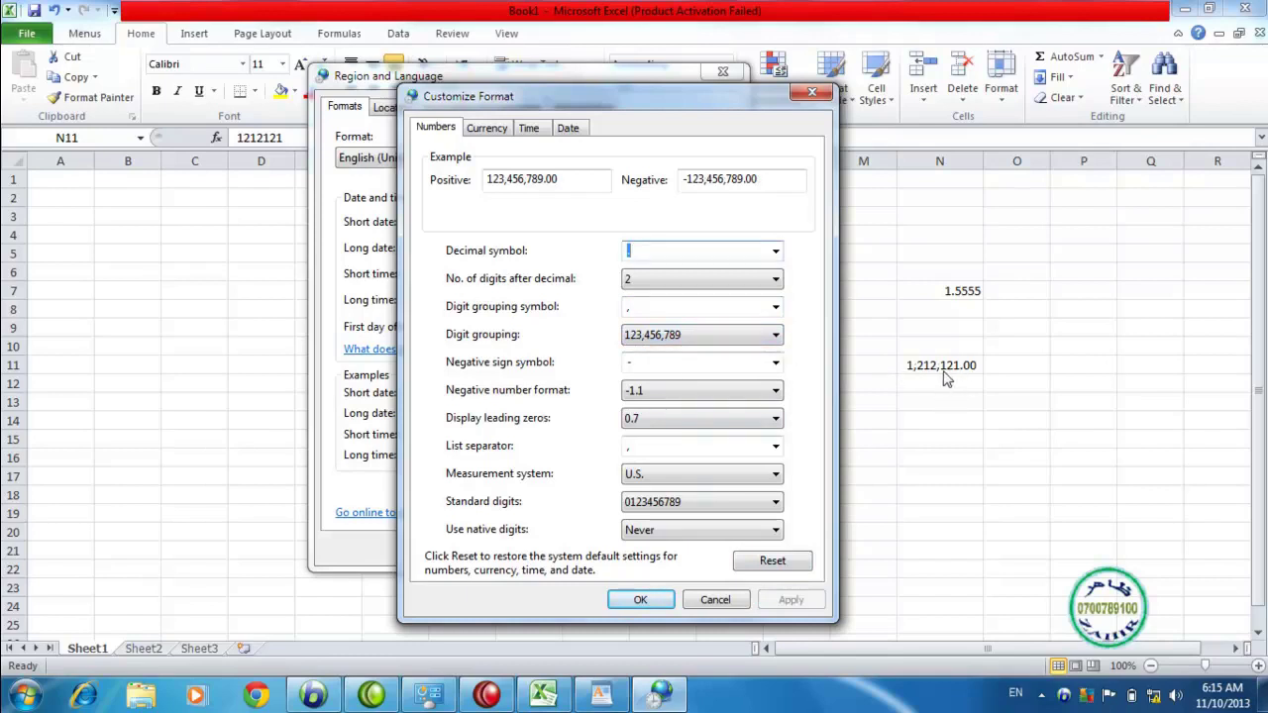
# Set the digit grouping to 123456789 and apply it in both the Customize Format and Region and Language dialogs.
pyautogui.click(750, 340)
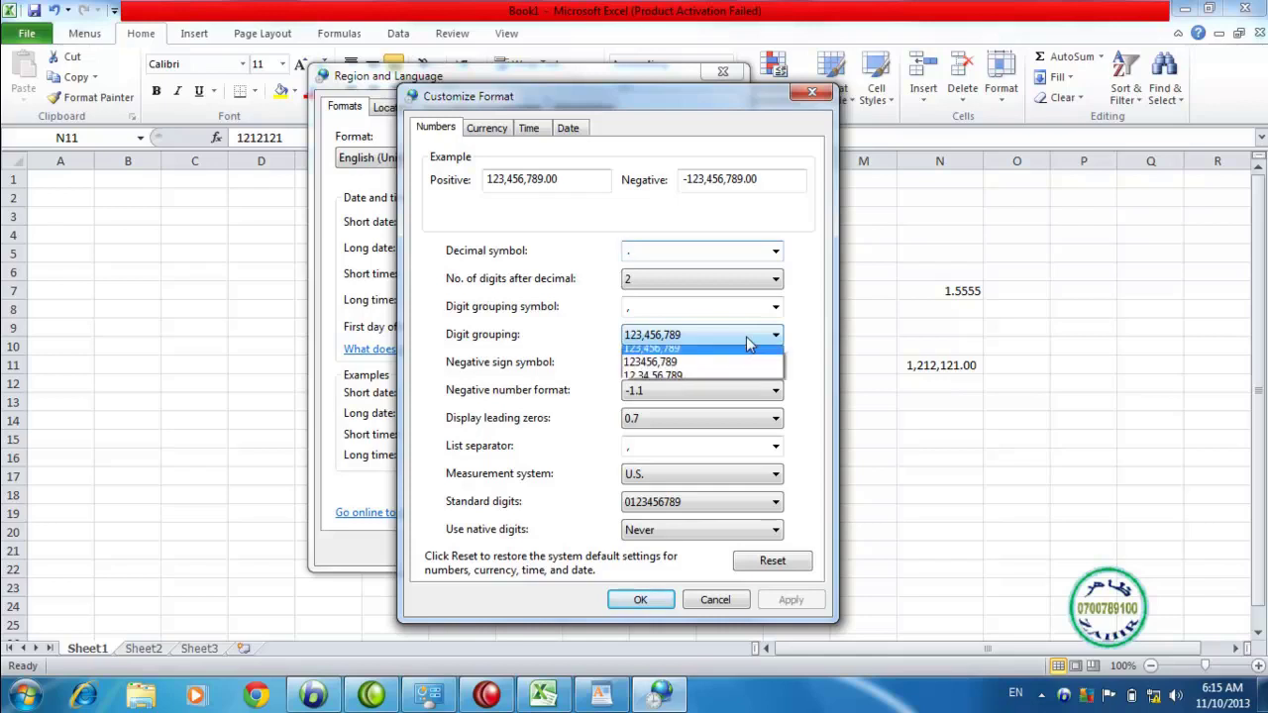
pyautogui.click(673, 355)
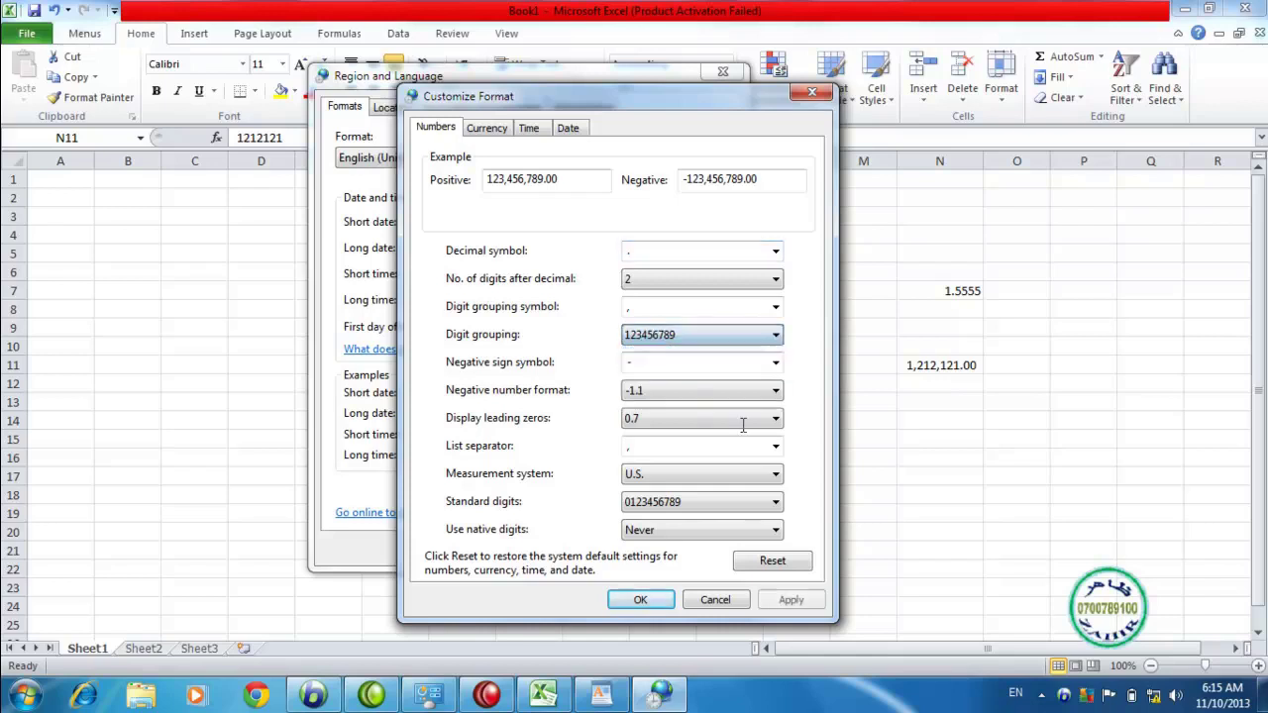
pyautogui.click(783, 601)
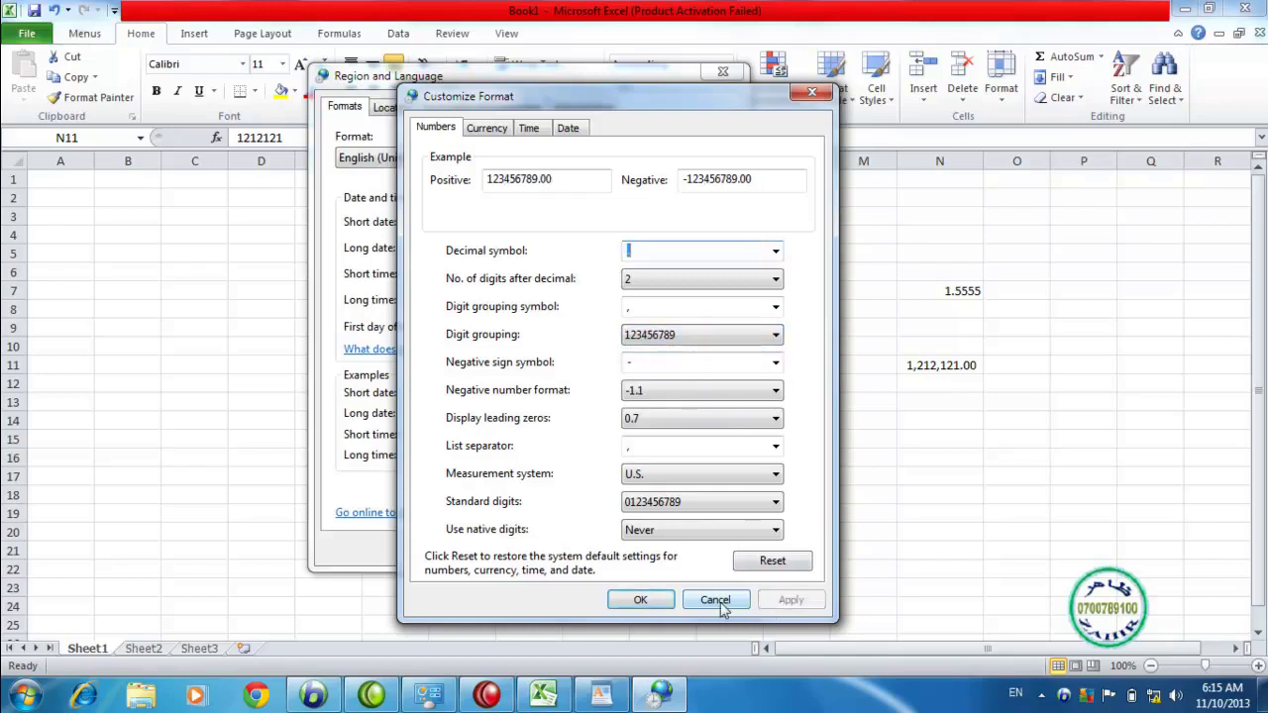
pyautogui.click(616, 600)
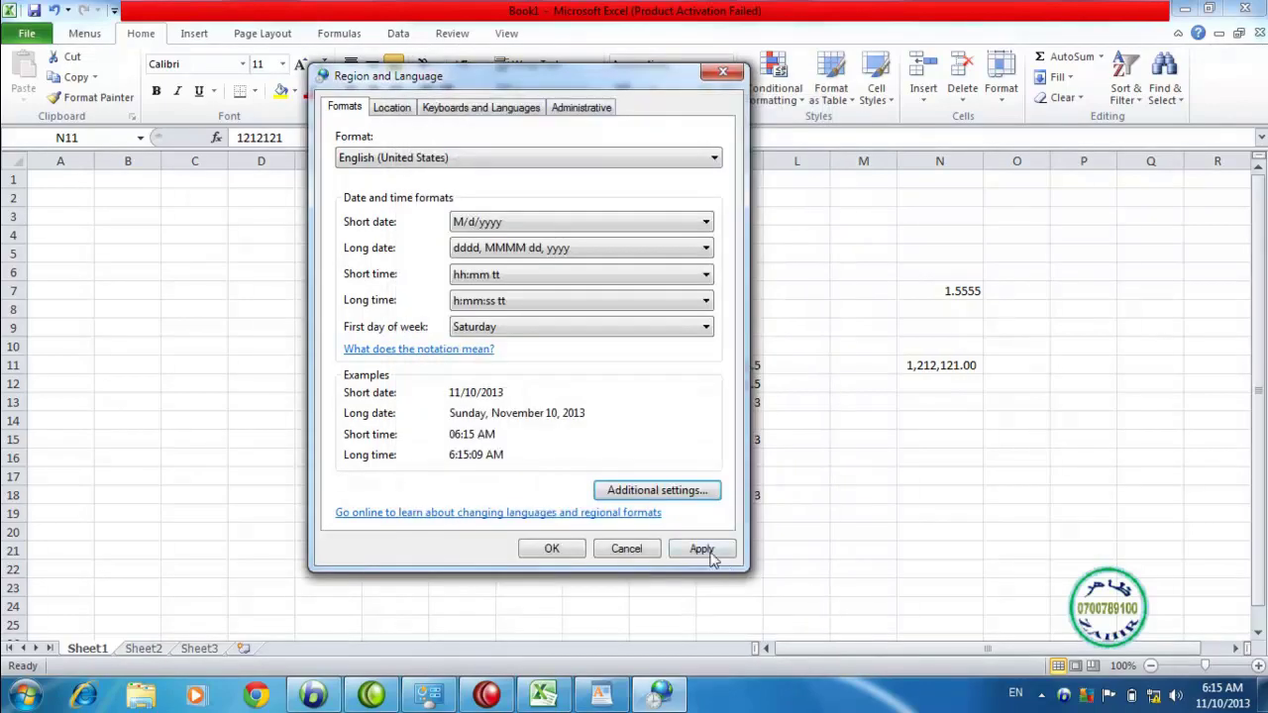
pyautogui.click(709, 550)
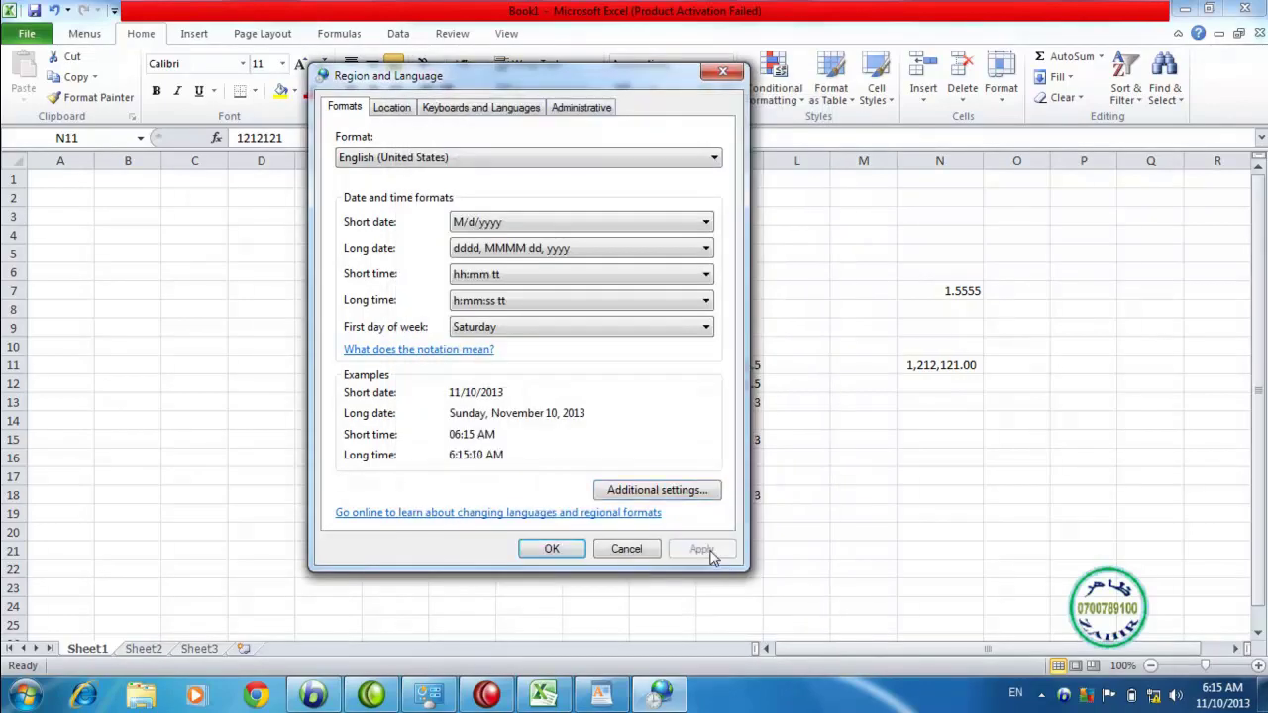
# Reopen the additional format settings, apply the digit grouping 123456,789, and check the number in cell N11 in Excel.
pyautogui.click(674, 490)
pyautogui.click(675, 390)
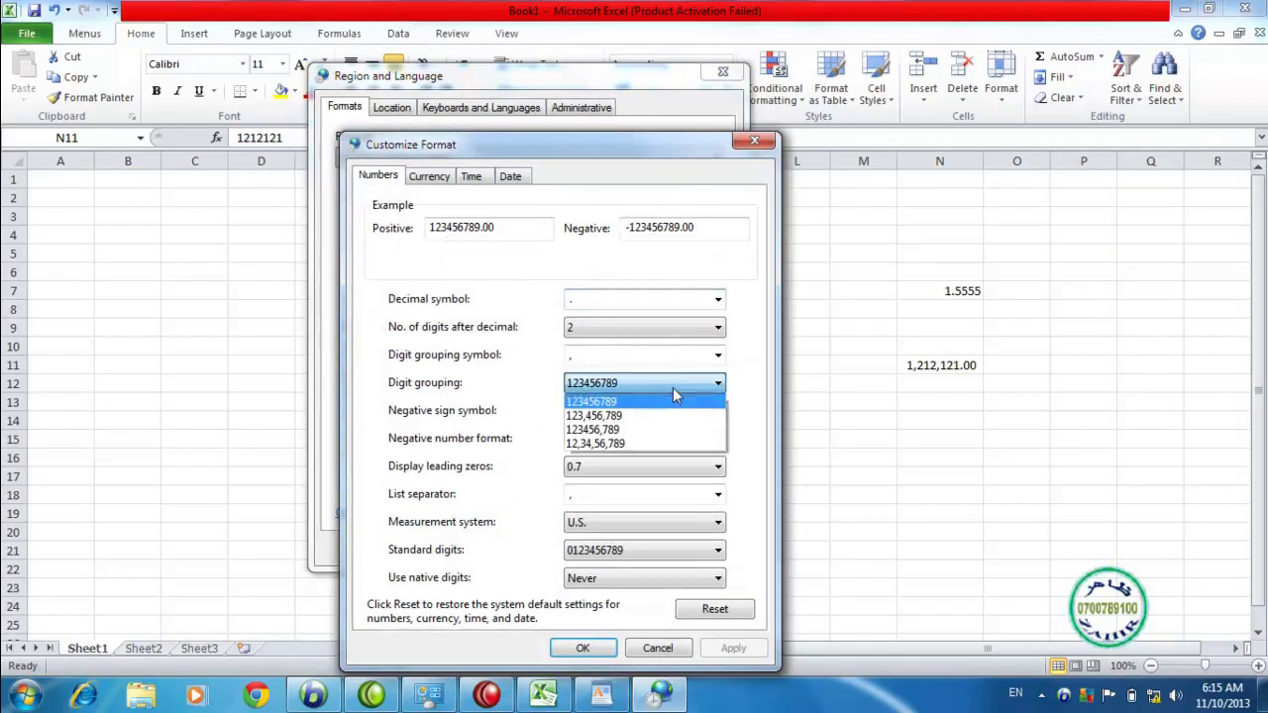
pyautogui.click(615, 429)
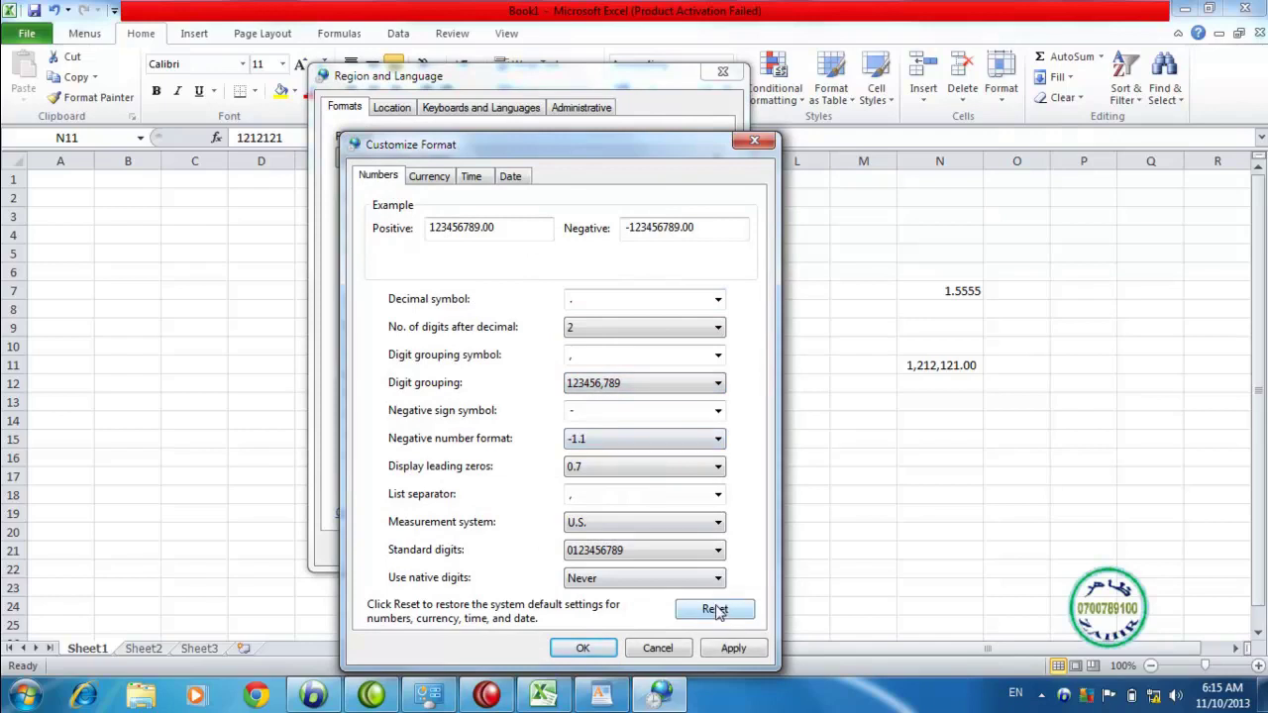
pyautogui.click(733, 649)
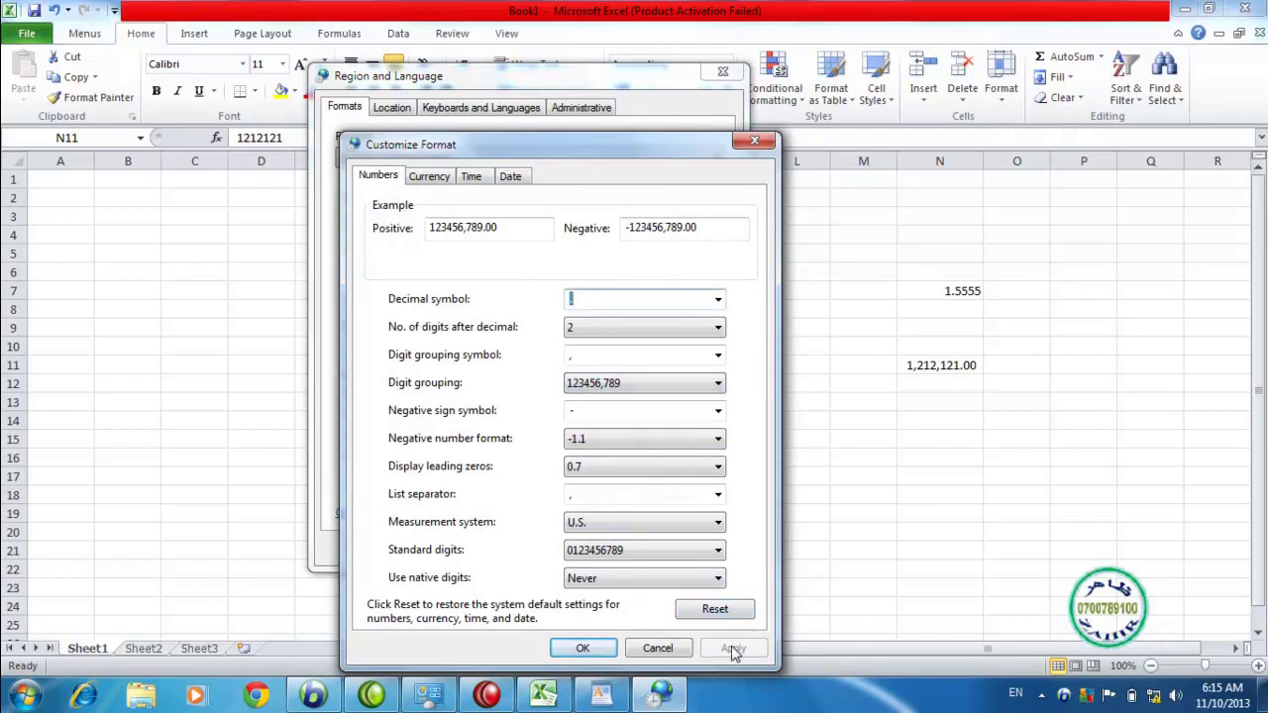
pyautogui.click(583, 648)
pyautogui.click(711, 555)
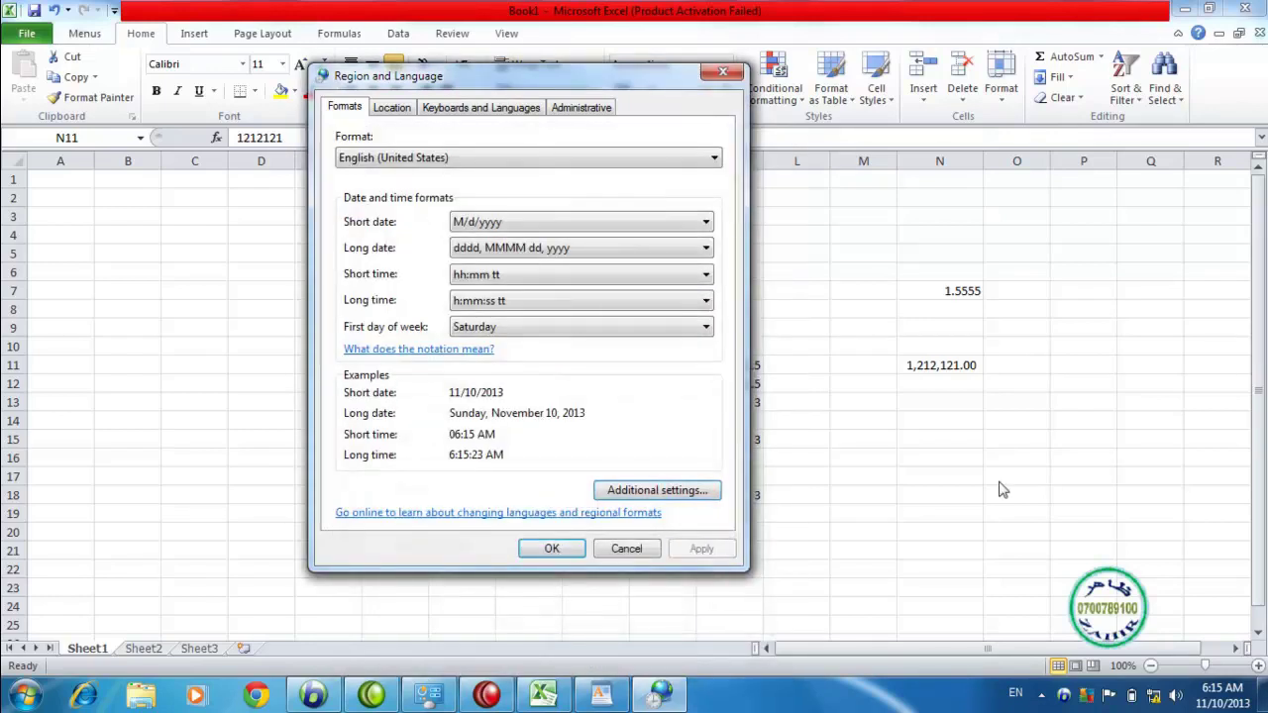
pyautogui.click(921, 405)
pyautogui.click(920, 405)
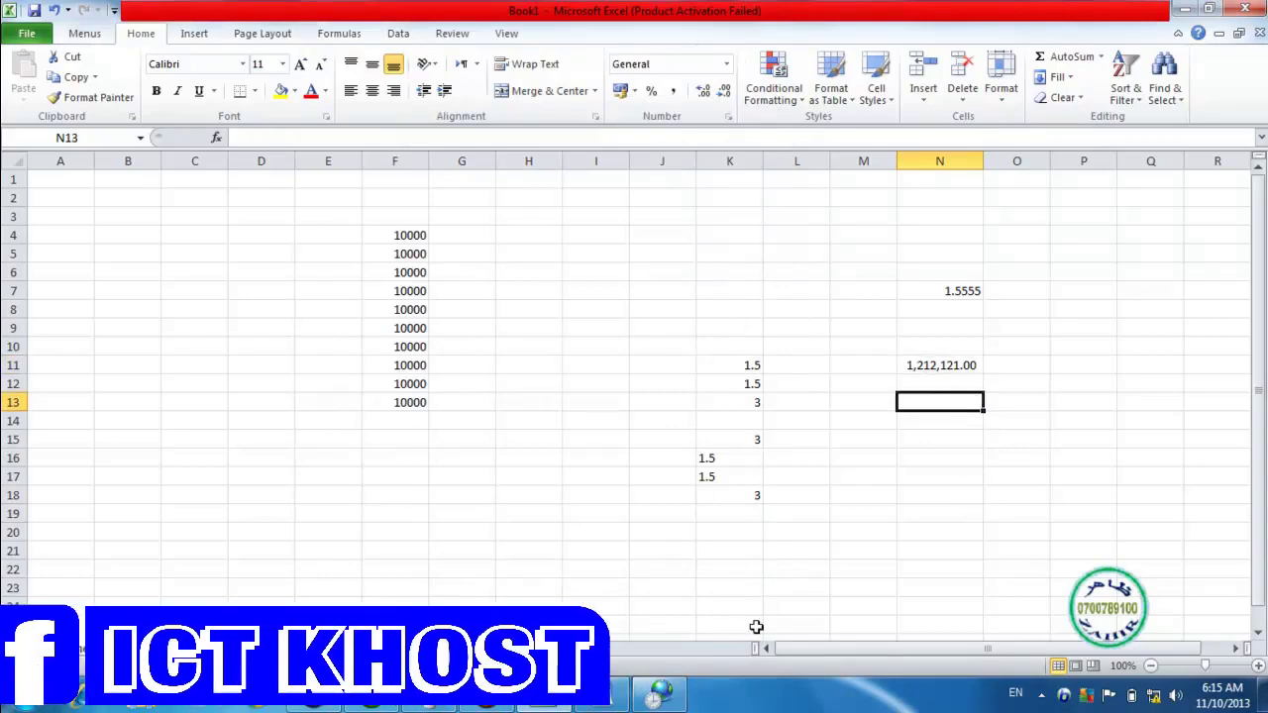
# Return to Region and Language, set the digit grouping to 123,456,789 in the additional settings, and confirm both dialogs.
pyautogui.hotkey('alt', 'Tab')
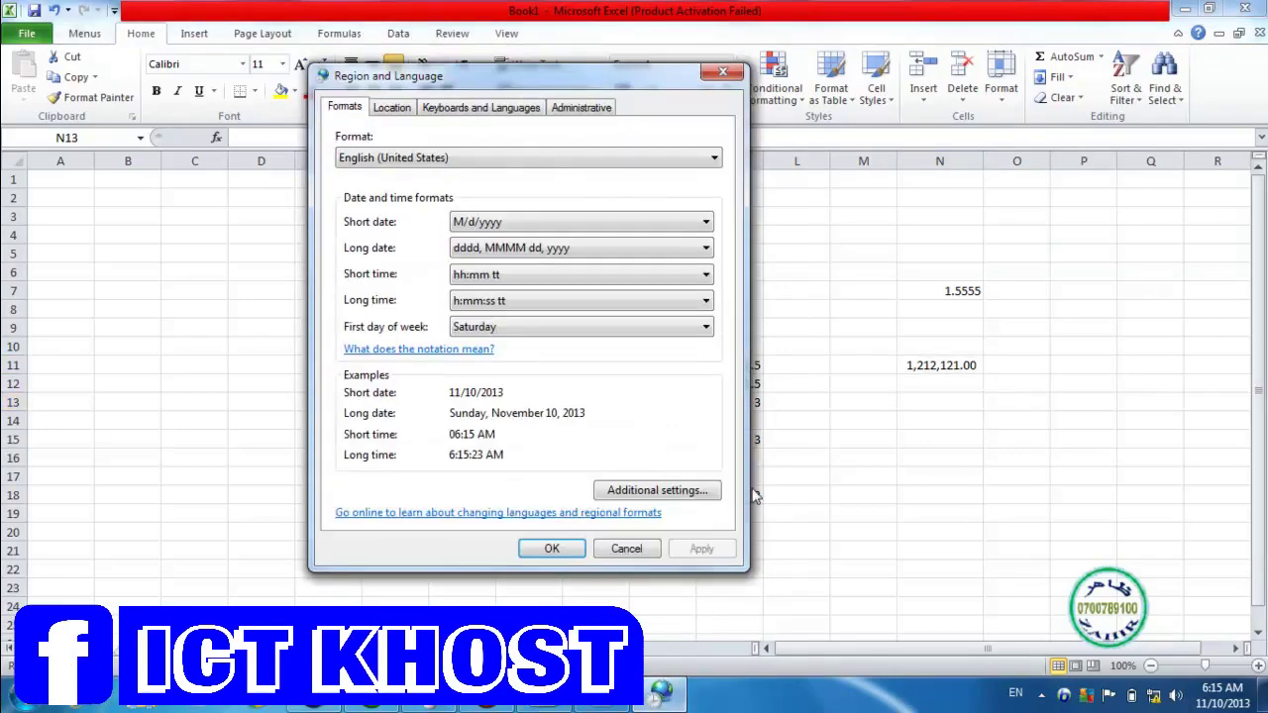
pyautogui.click(656, 492)
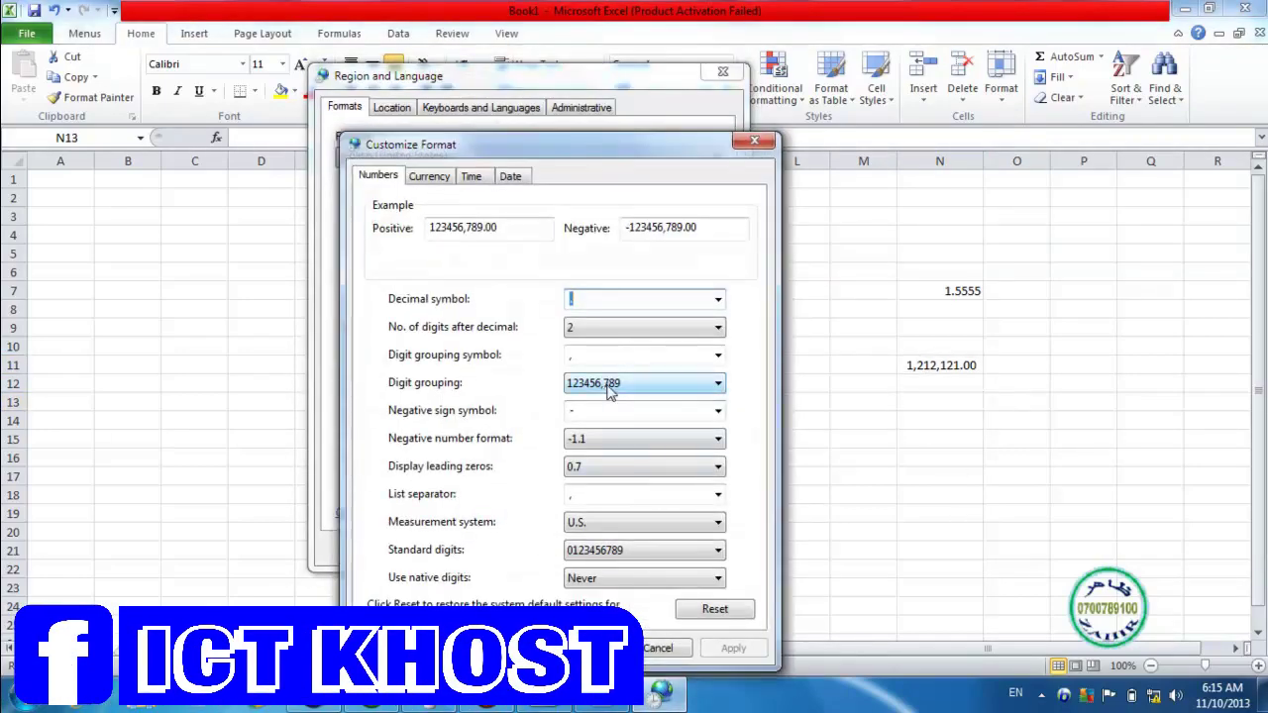
pyautogui.click(612, 391)
pyautogui.click(602, 412)
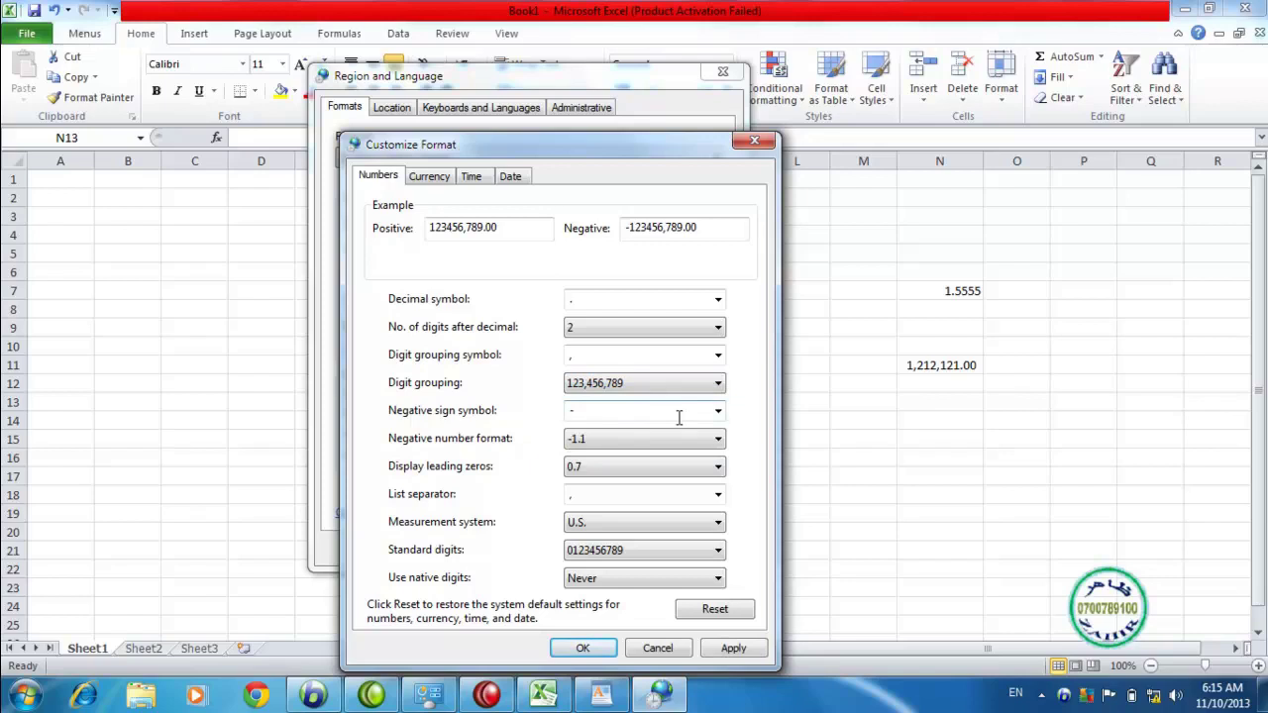
pyautogui.click(733, 648)
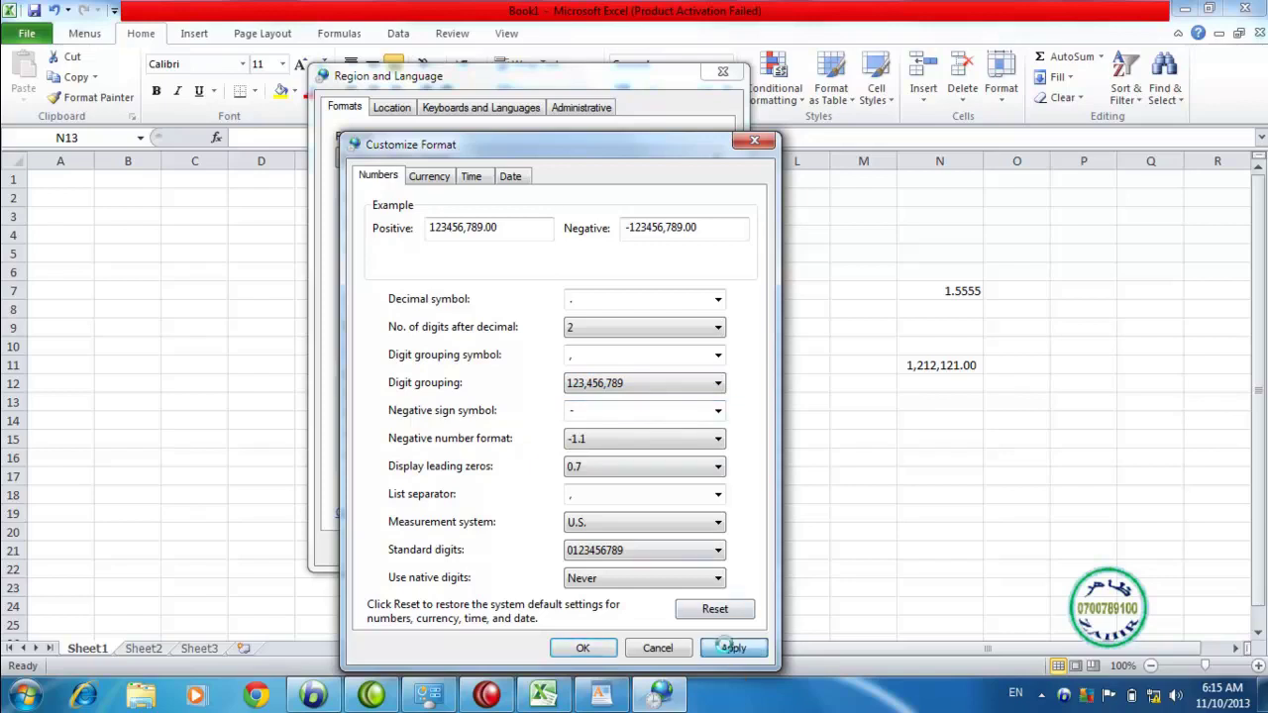
pyautogui.press('Return')
pyautogui.press('Return')
# Enter the formula =20-10 in cell N15 of the Excel sheet and reselect the cell to check it.
pyautogui.click(923, 438)
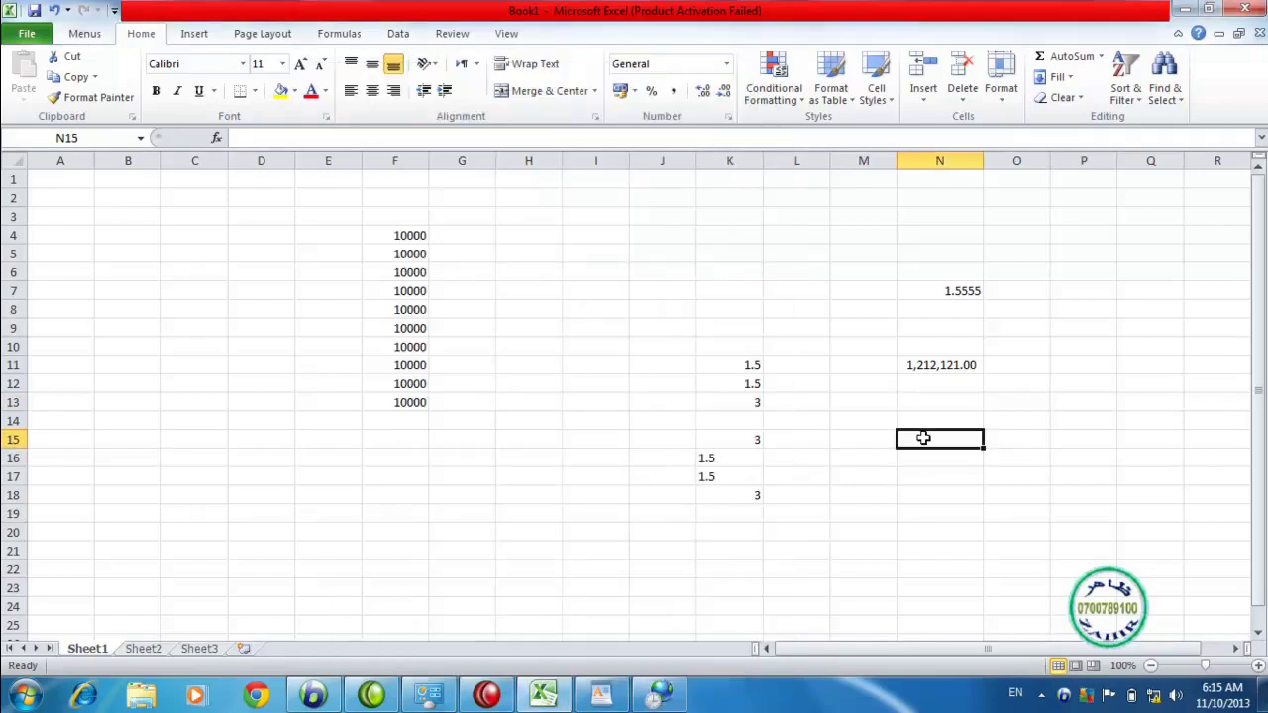
pyautogui.write('20')
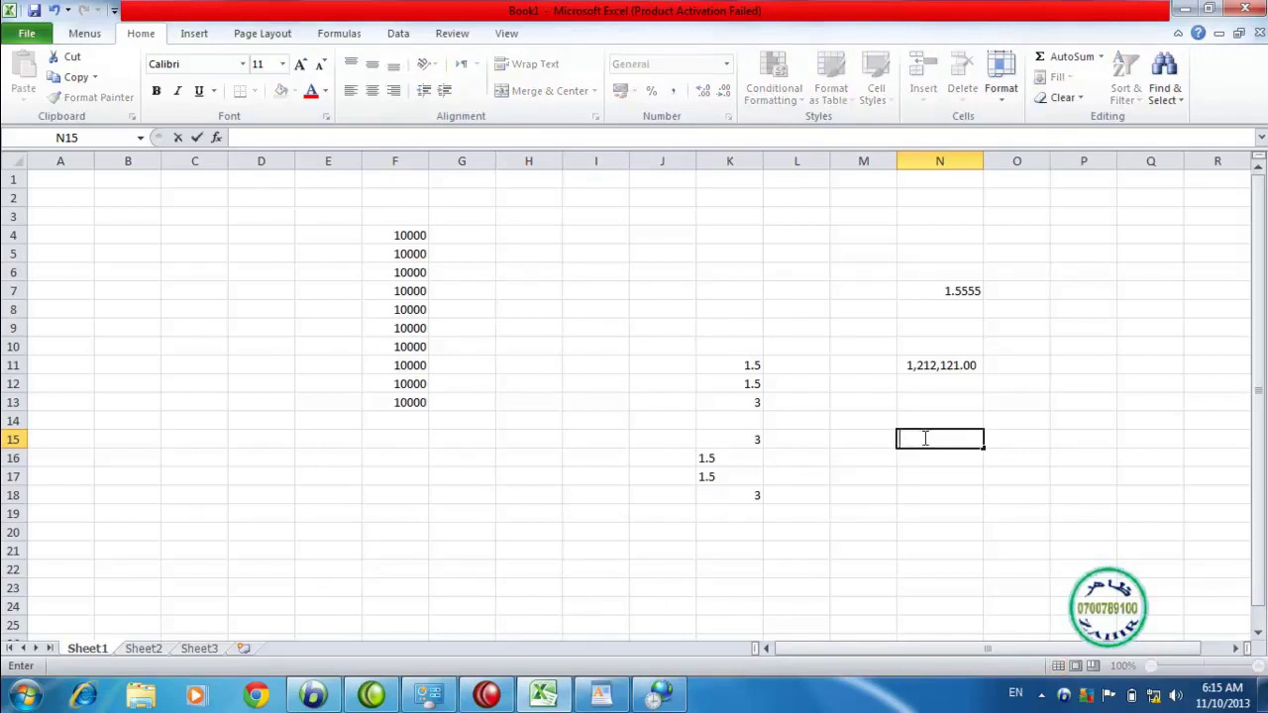
pyautogui.write('=20')
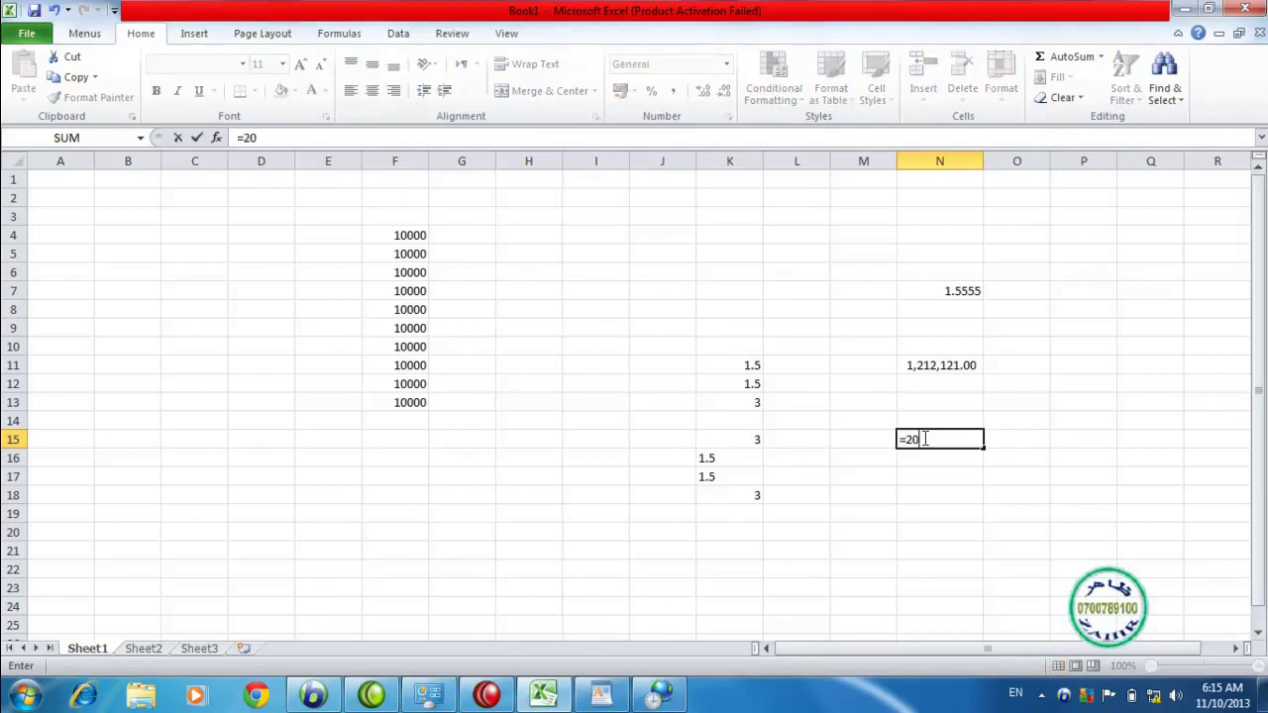
pyautogui.write('-10')
pyautogui.press('Return')
pyautogui.click(922, 438)
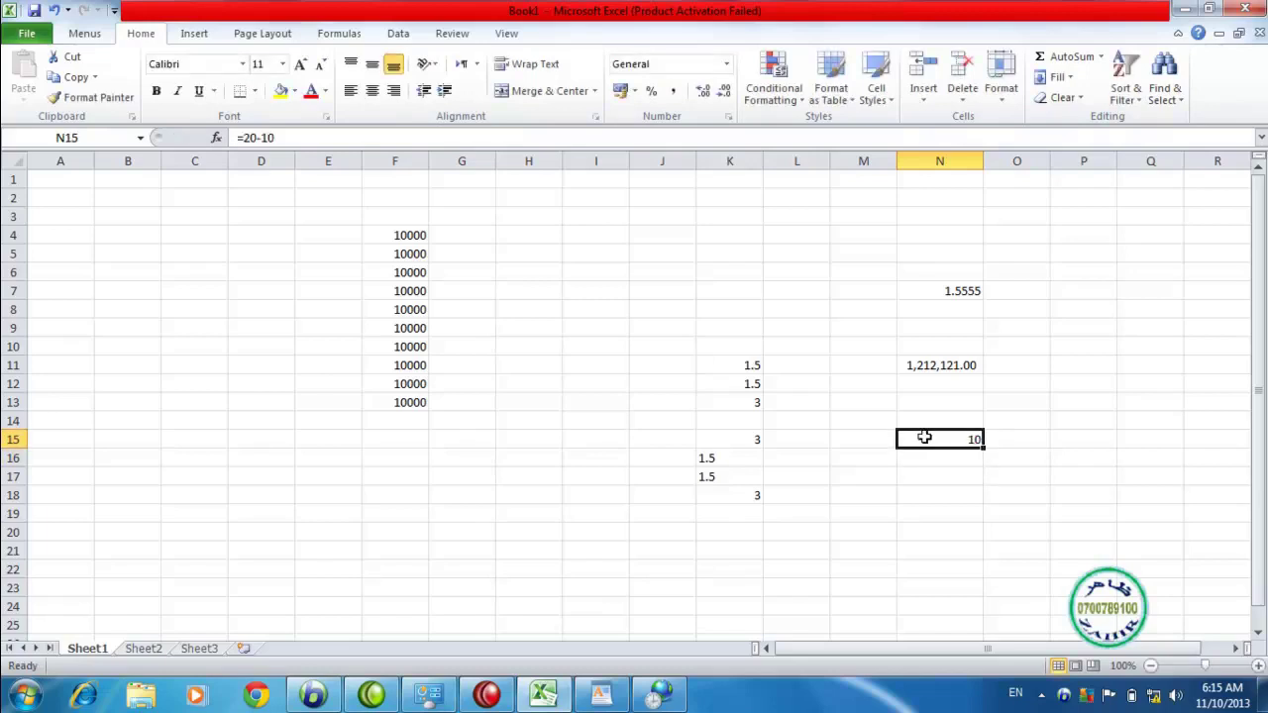
pyautogui.click(941, 467)
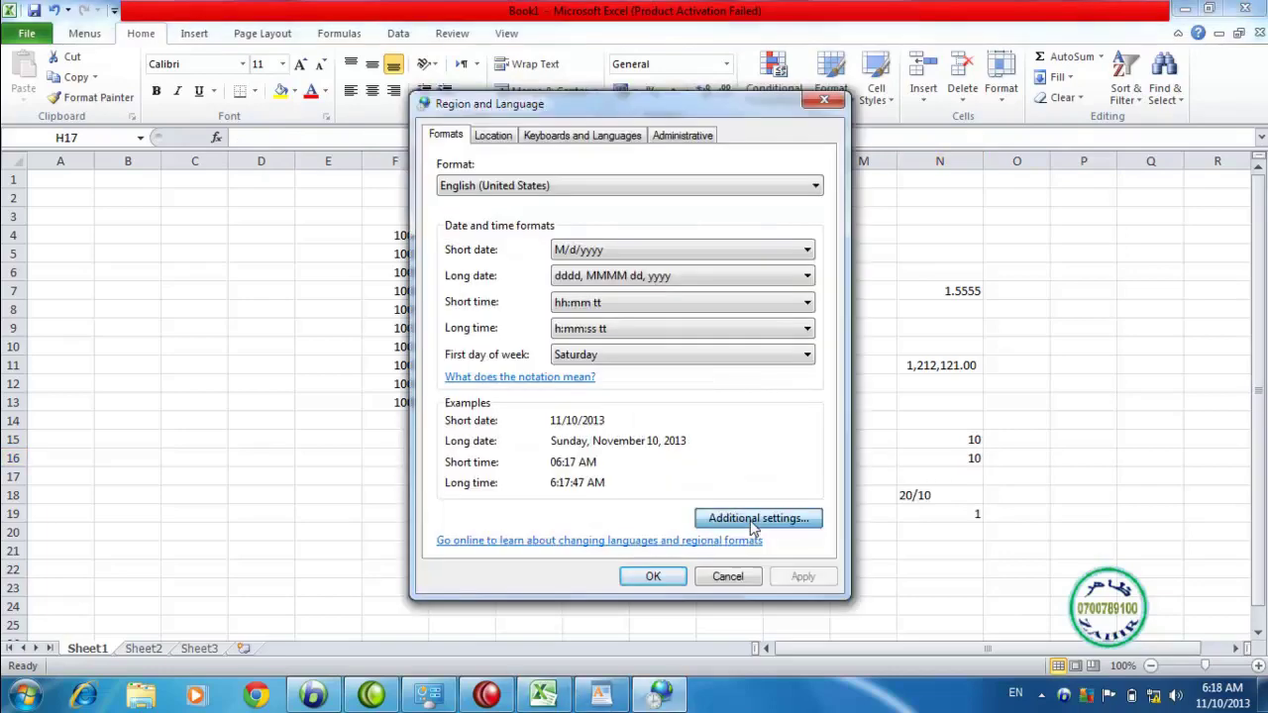
# Open the additional settings of Region and Language from Control Panel, set the negative number format to -1.1, and apply.
pyautogui.click(754, 518)
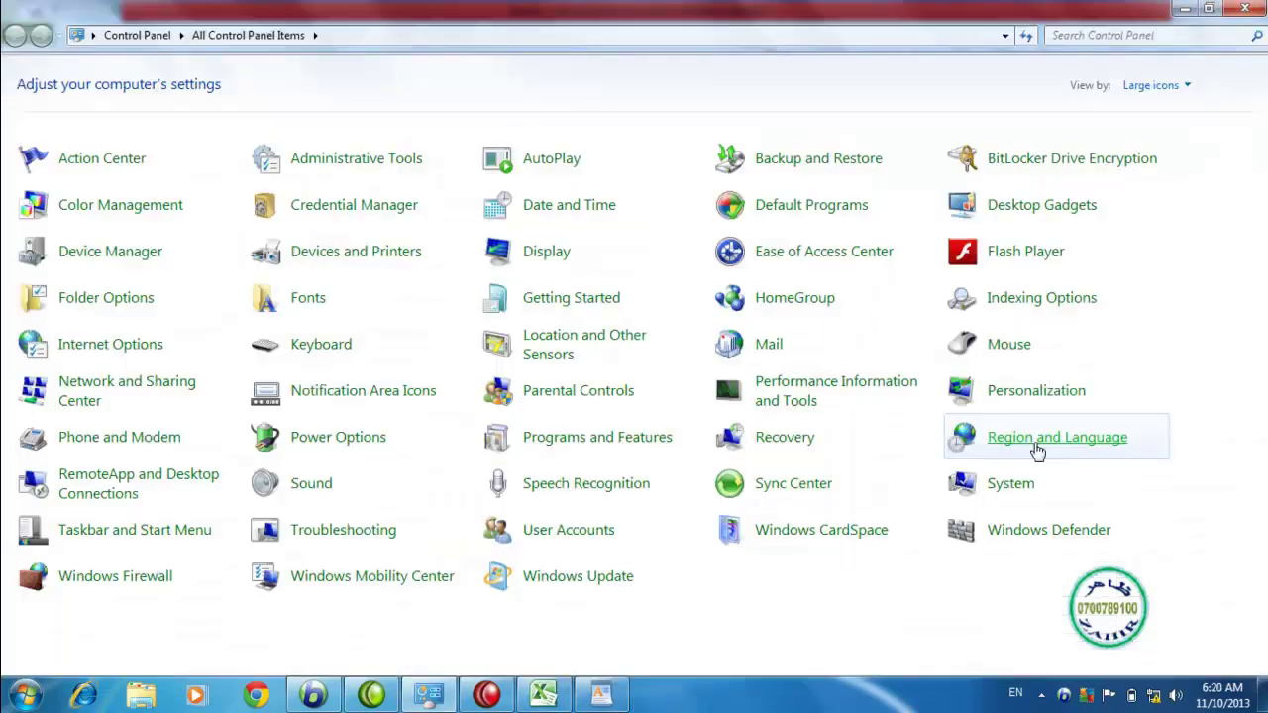
pyautogui.click(1038, 445)
pyautogui.click(537, 589)
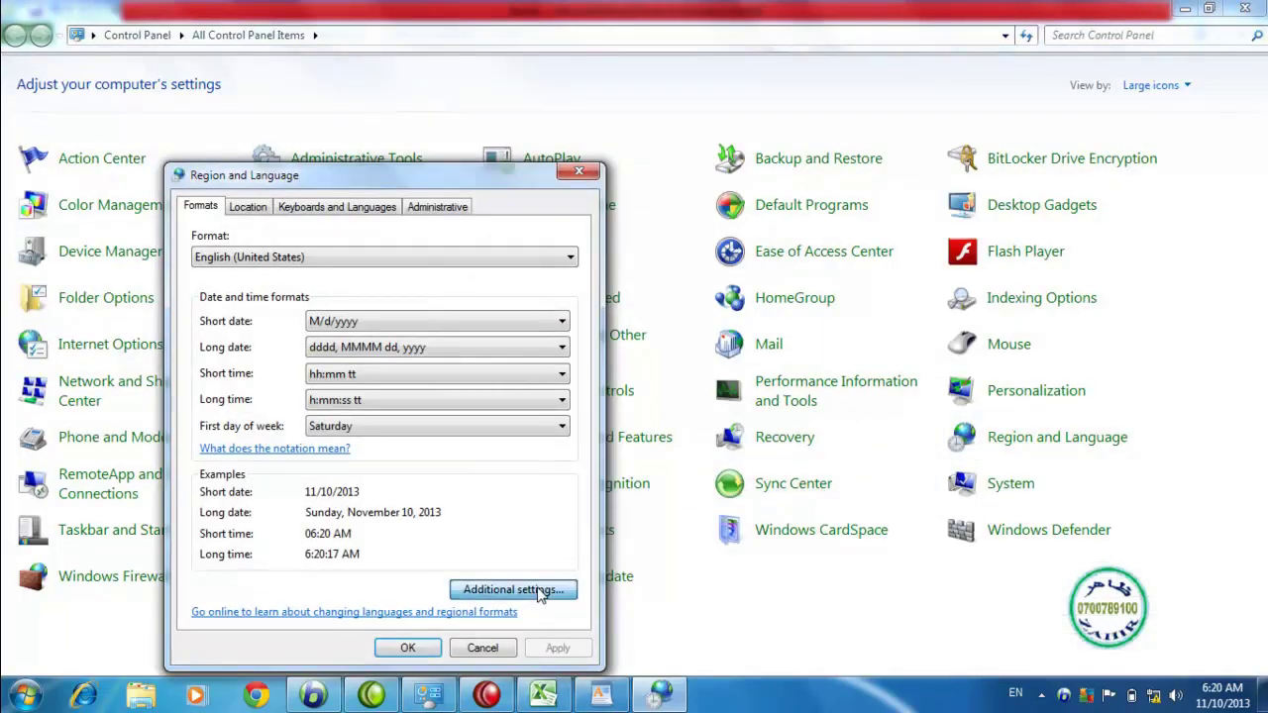
pyautogui.moveTo(481, 156); pyautogui.dragTo(589, 64)
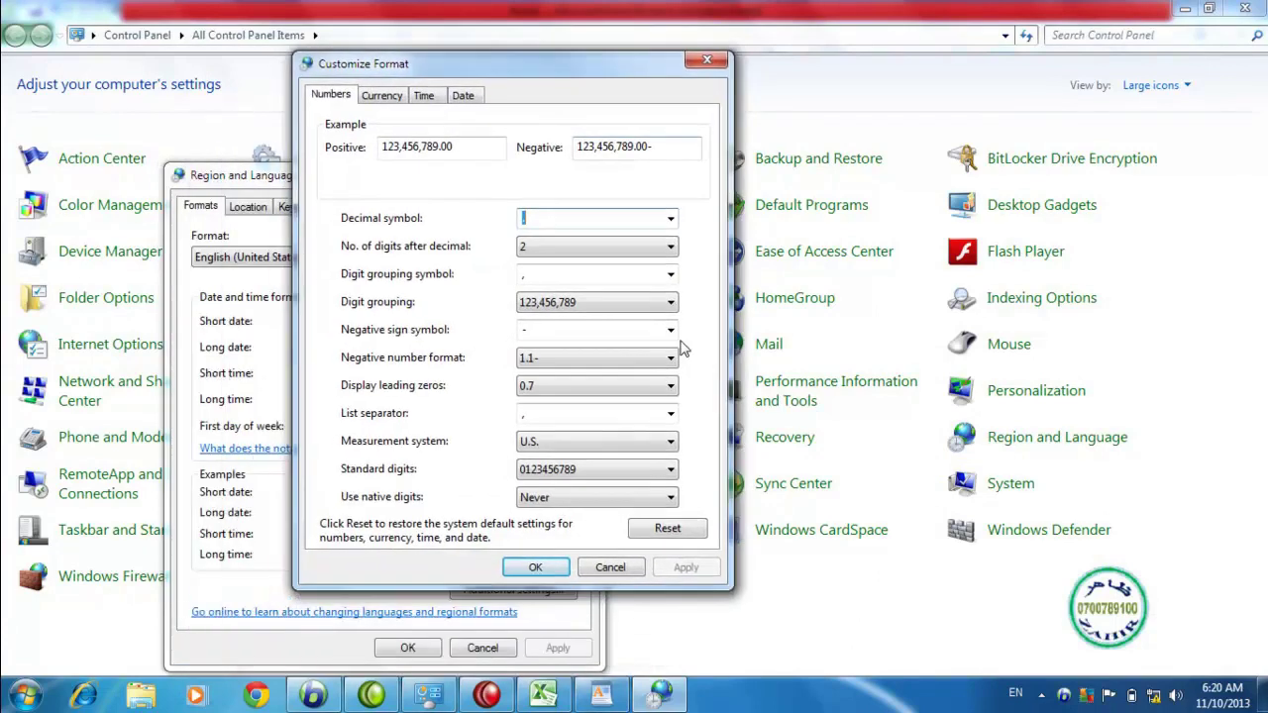
pyautogui.click(592, 363)
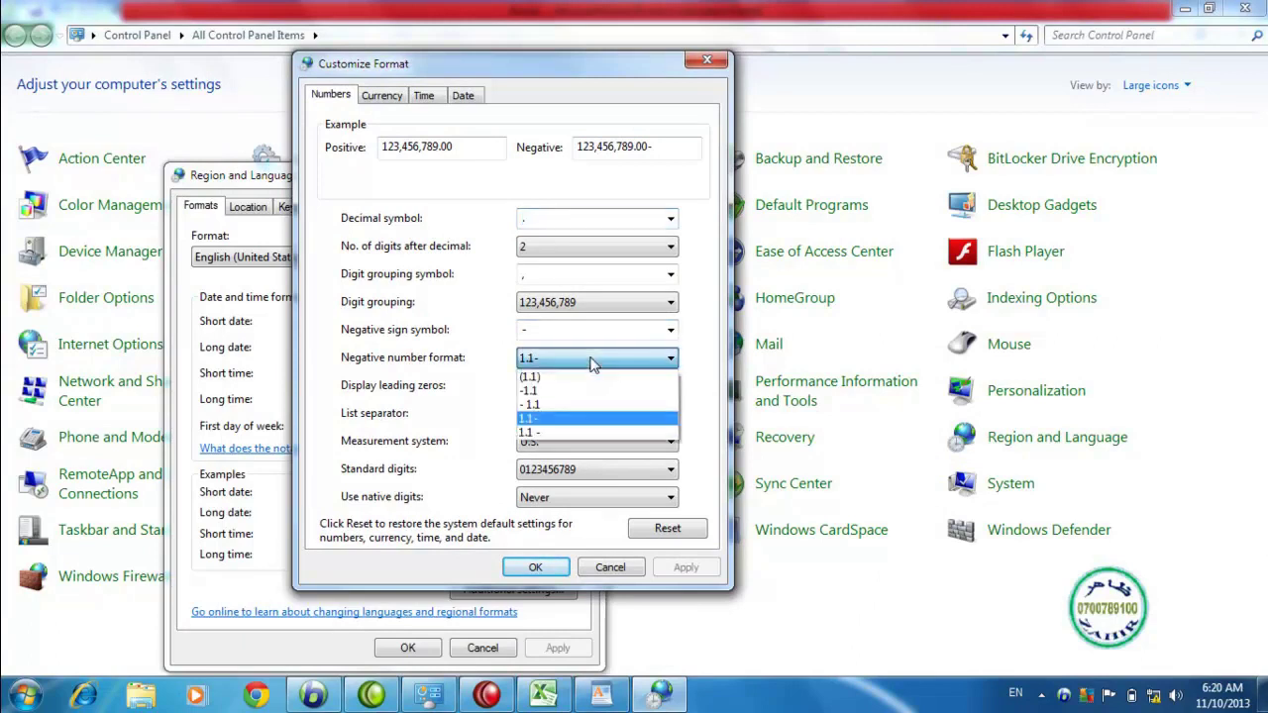
pyautogui.click(549, 391)
pyautogui.click(685, 568)
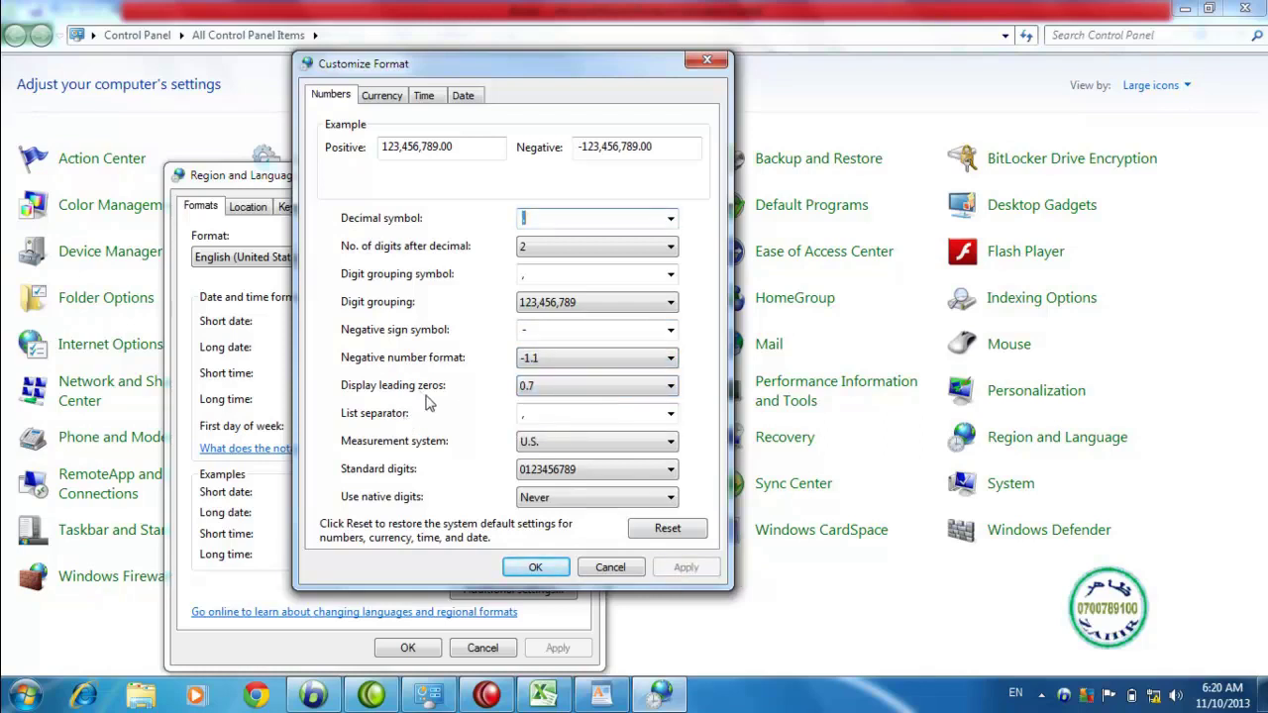
# Switch the display of leading zeros to .7 and back to 0.7.
pyautogui.click(563, 393)
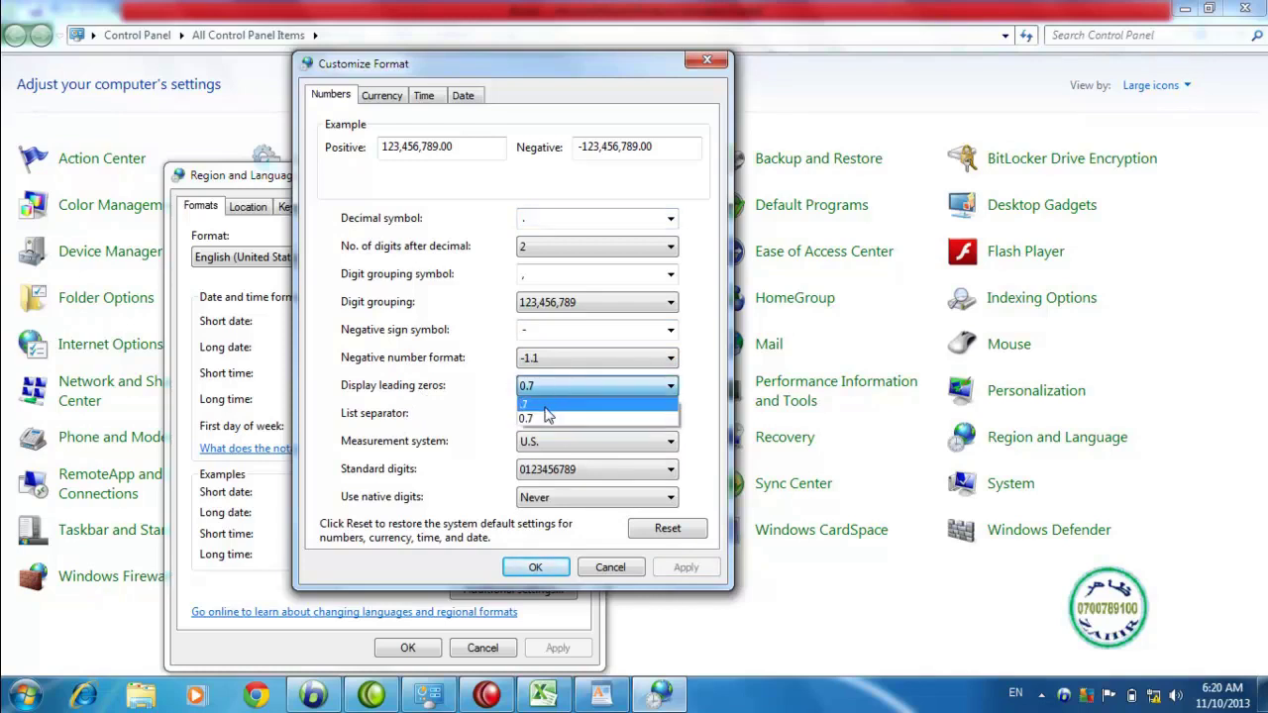
pyautogui.click(545, 406)
pyautogui.click(549, 390)
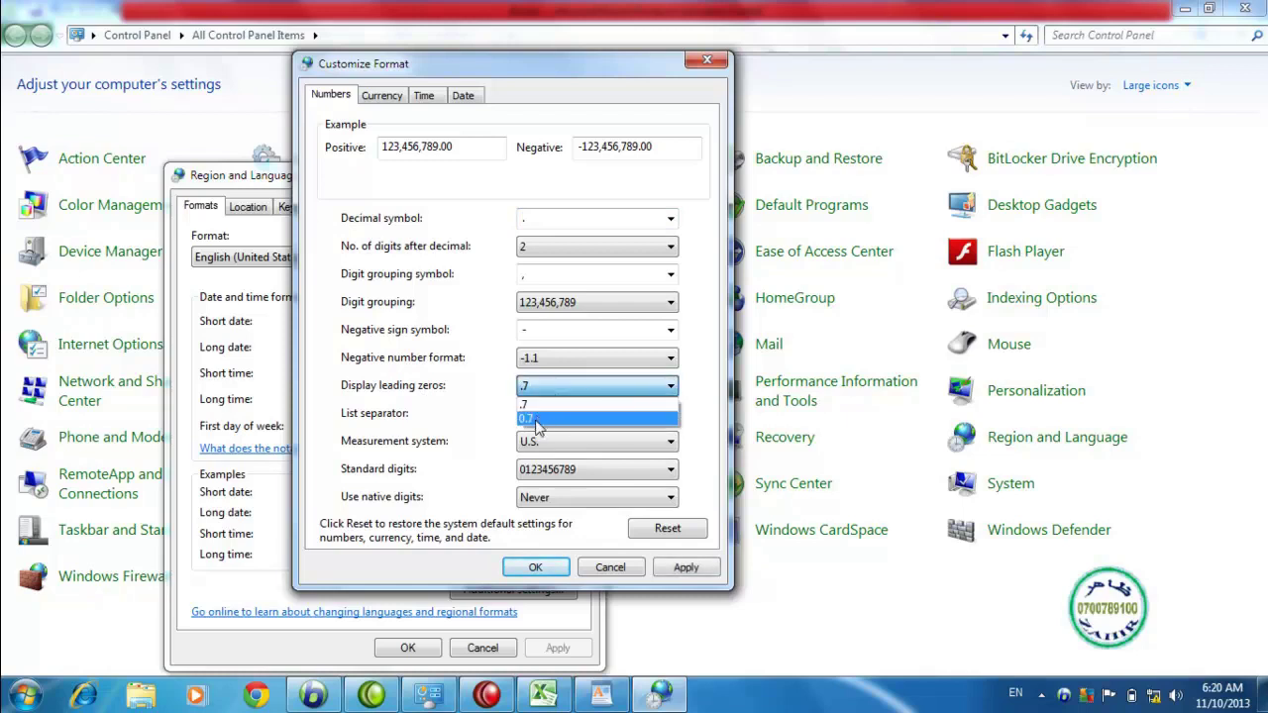
pyautogui.click(537, 420)
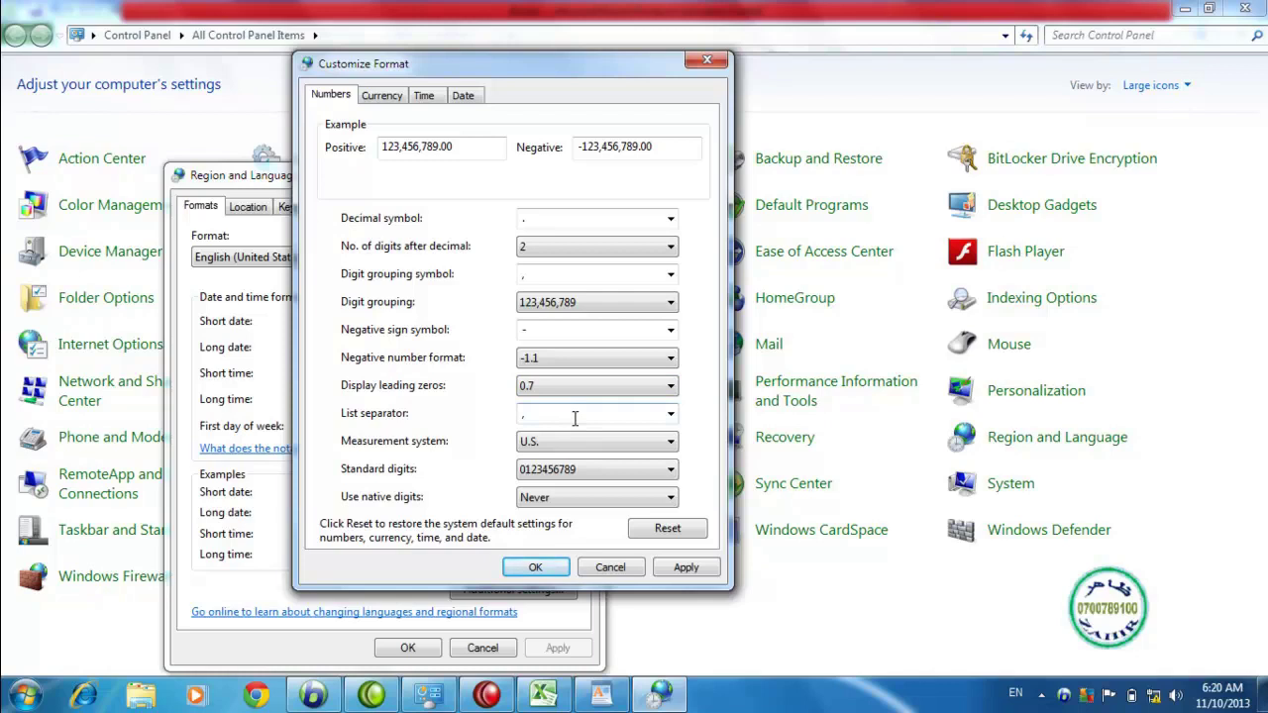
# Look through the available choices for the list separator and the measurement system.
pyautogui.click(670, 415)
pyautogui.click(670, 415)
pyautogui.click(585, 418)
pyautogui.click(588, 445)
pyautogui.click(588, 448)
# Look through the standard digit sets, and switch the use of native digits to Context, National and back to Never.
pyautogui.click(641, 476)
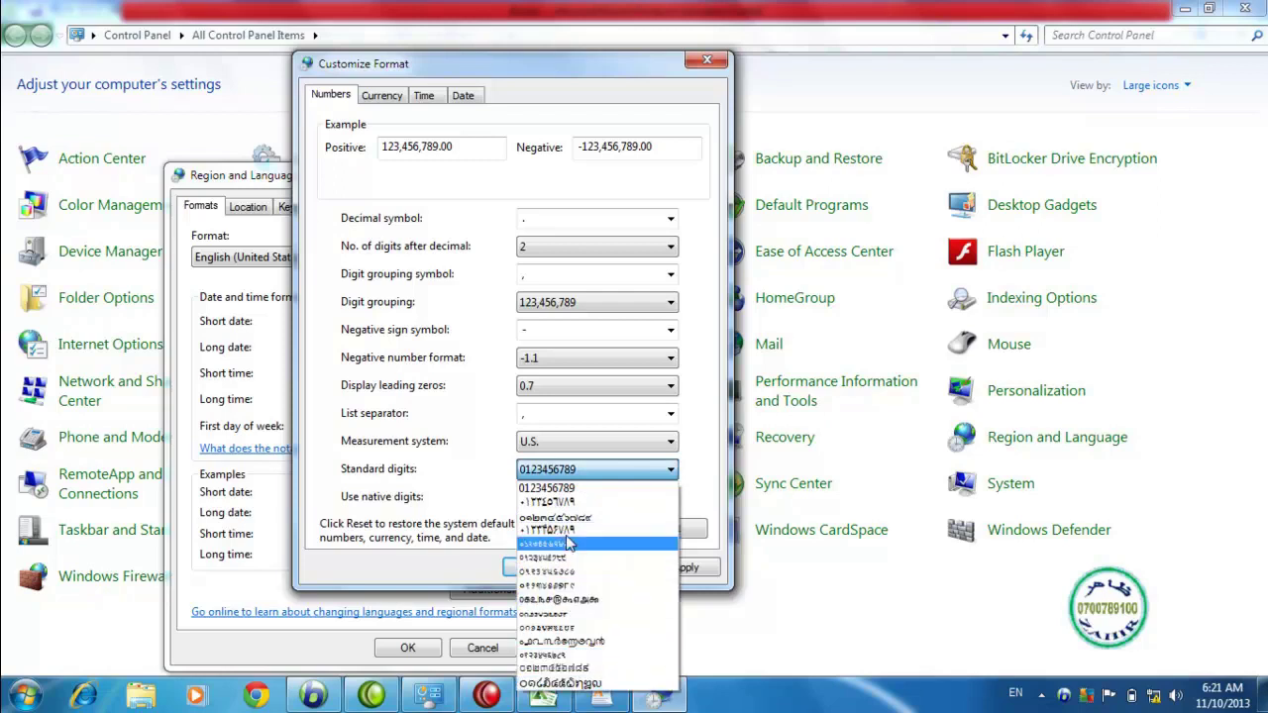
pyautogui.click(572, 489)
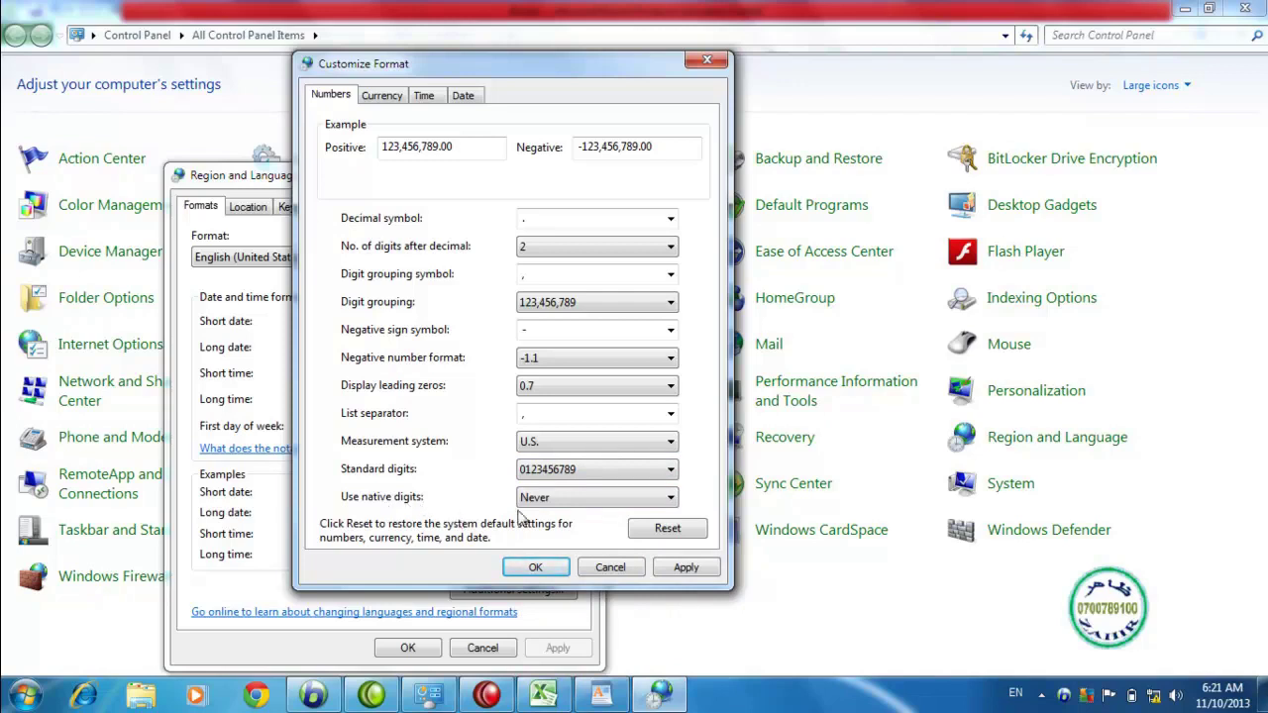
pyautogui.click(567, 501)
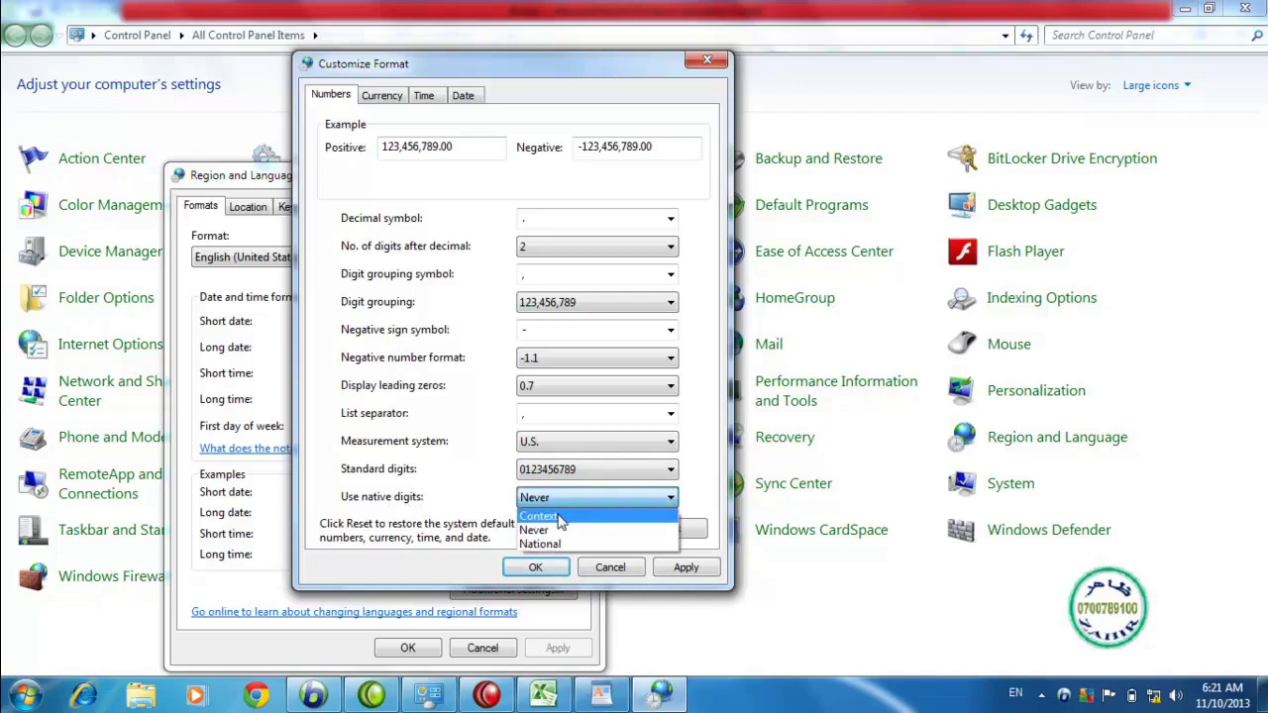
pyautogui.click(556, 516)
pyautogui.click(568, 500)
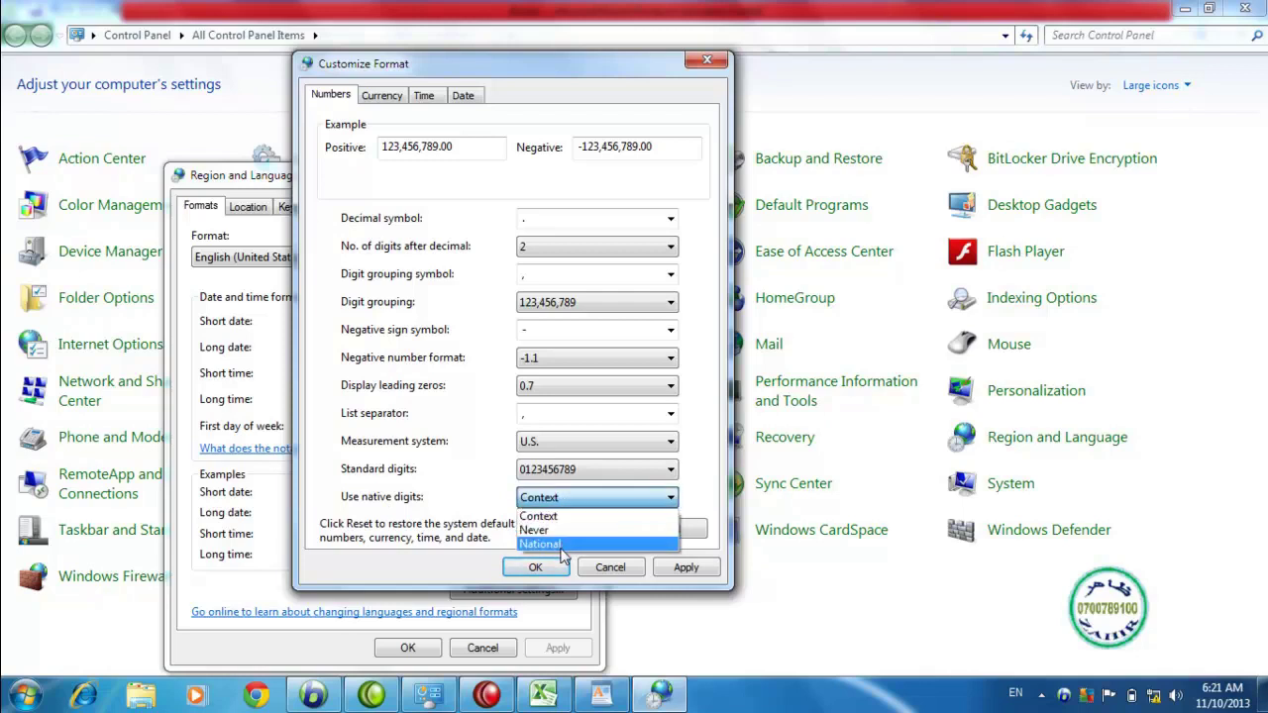
pyautogui.click(561, 547)
pyautogui.click(563, 498)
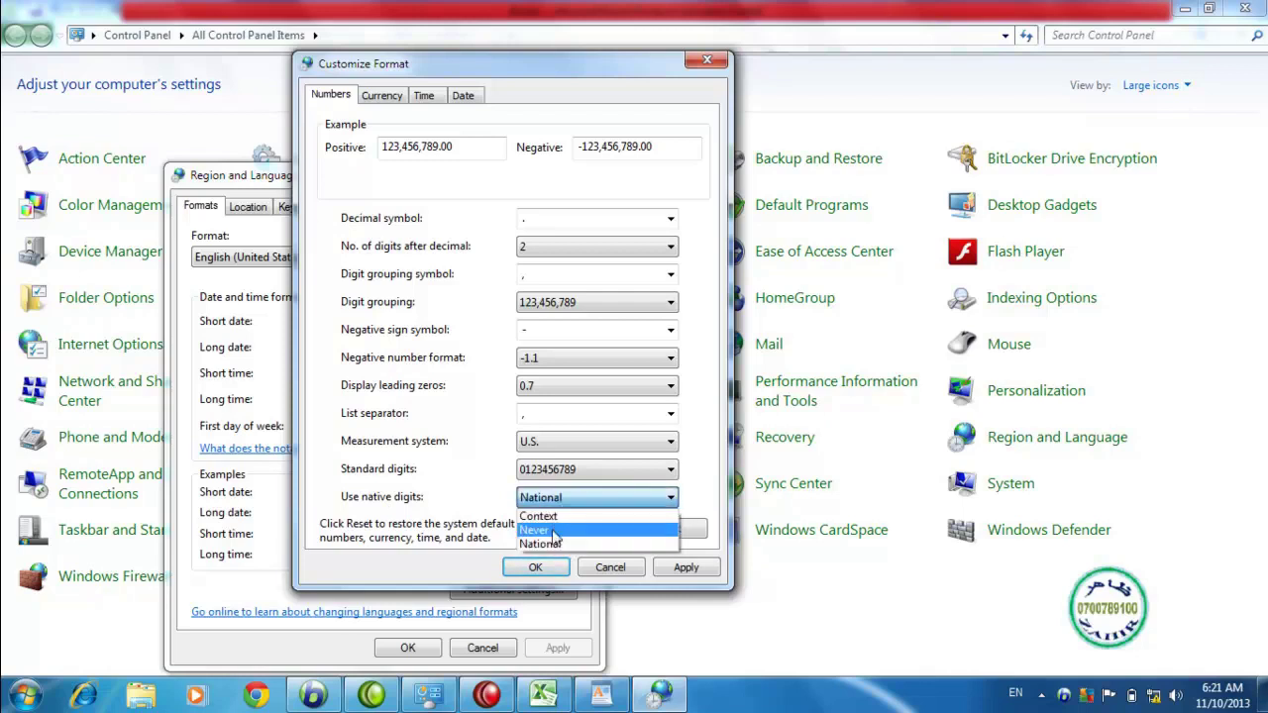
pyautogui.click(555, 532)
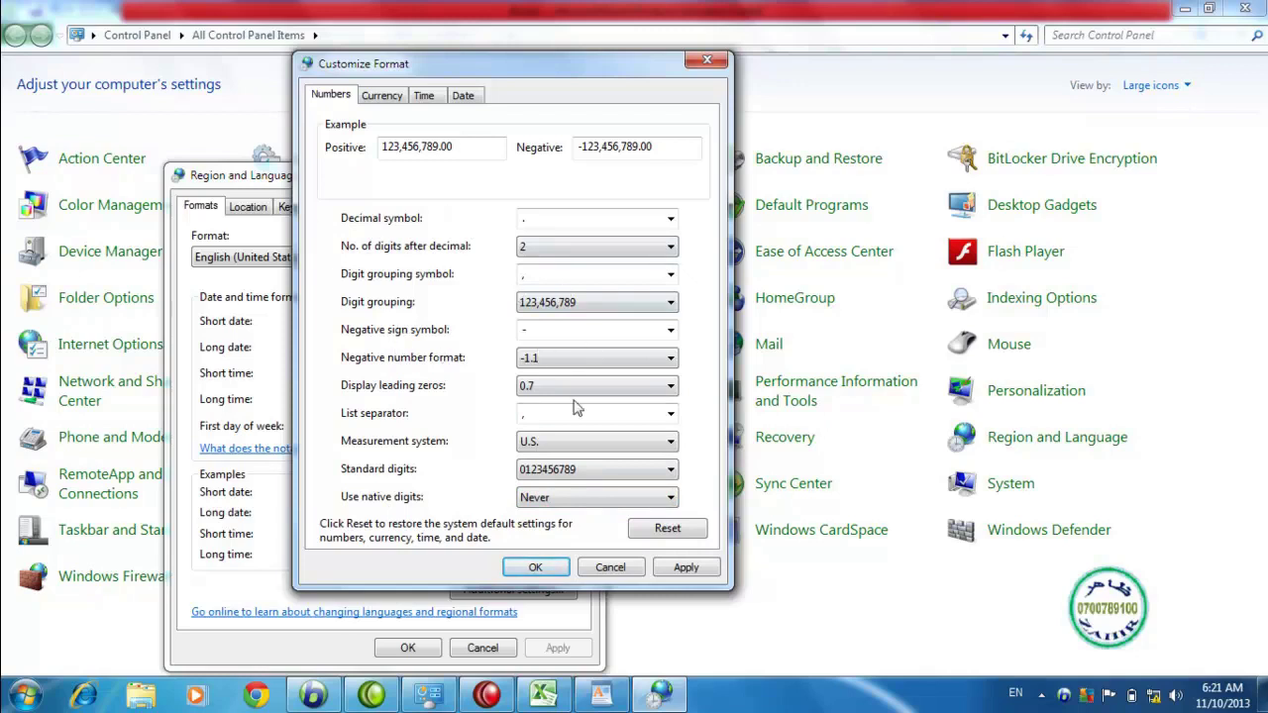
# Reset the current format to the system defaults, confirming the removal of all customizations.
pyautogui.click(666, 530)
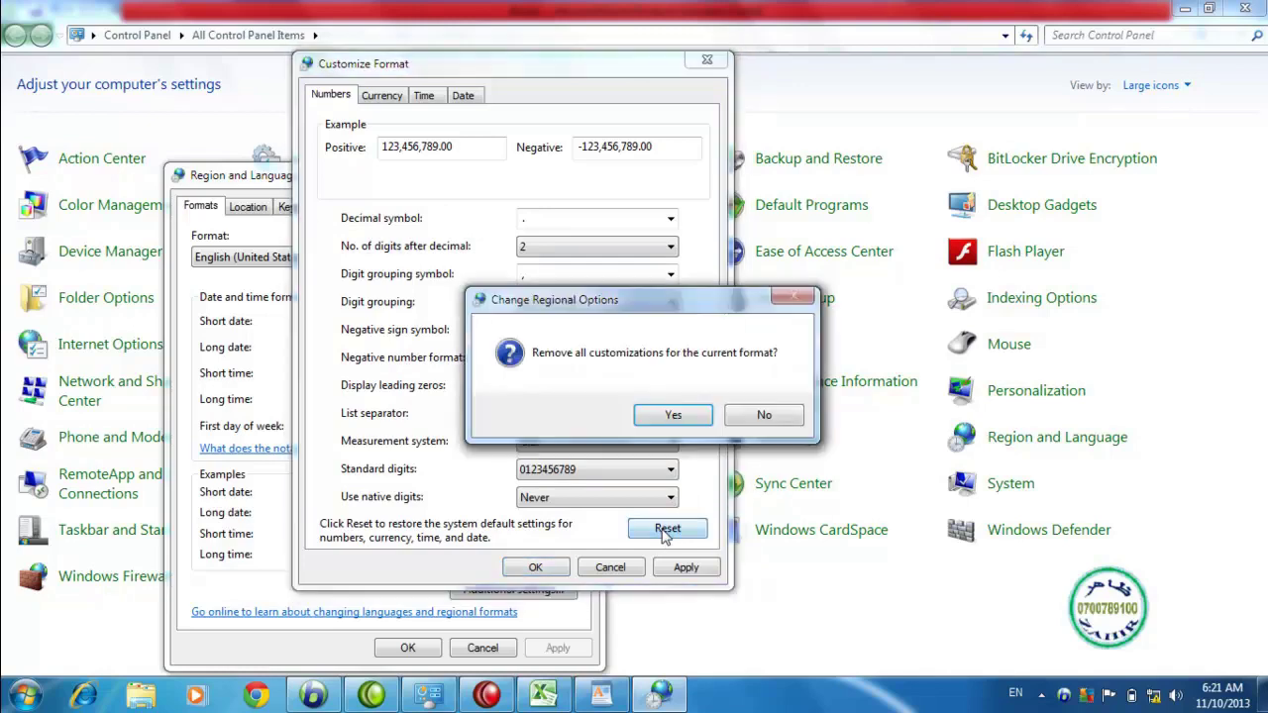
pyautogui.click(661, 415)
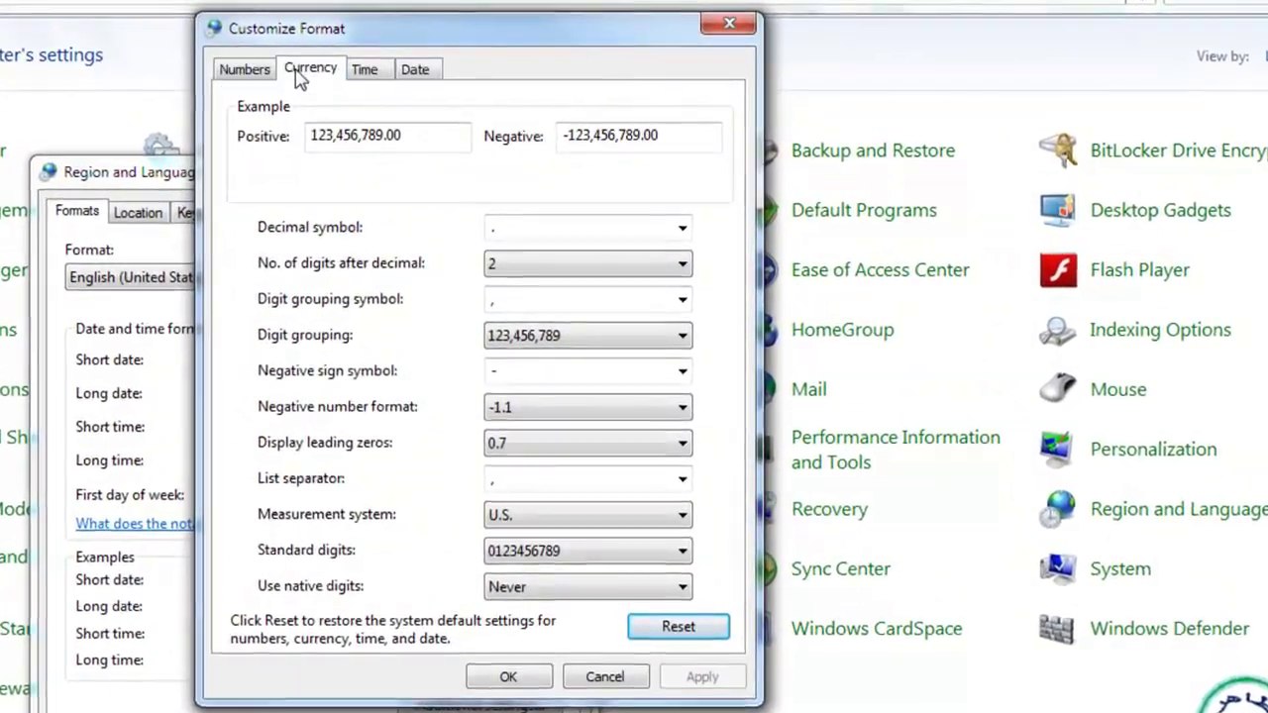
# Open the currency format settings and set the currency symbol to Af, applying the change.
pyautogui.click(313, 77)
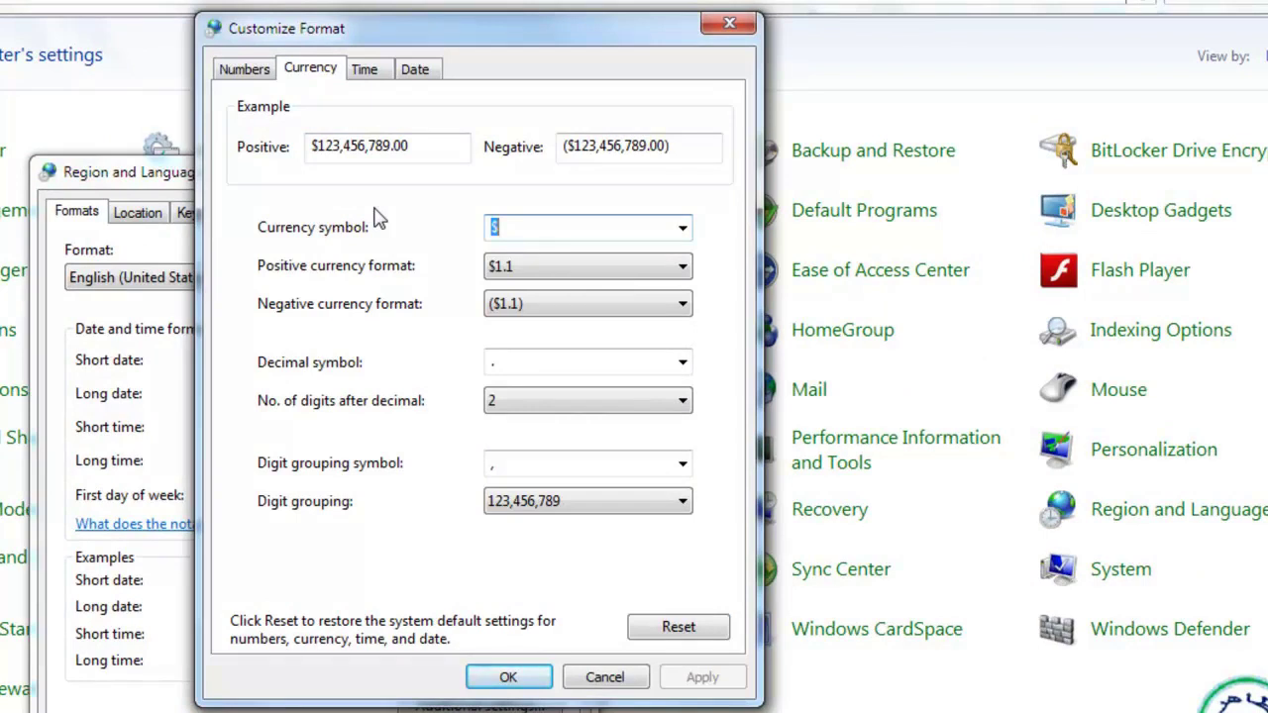
pyautogui.click(682, 231)
pyautogui.click(575, 271)
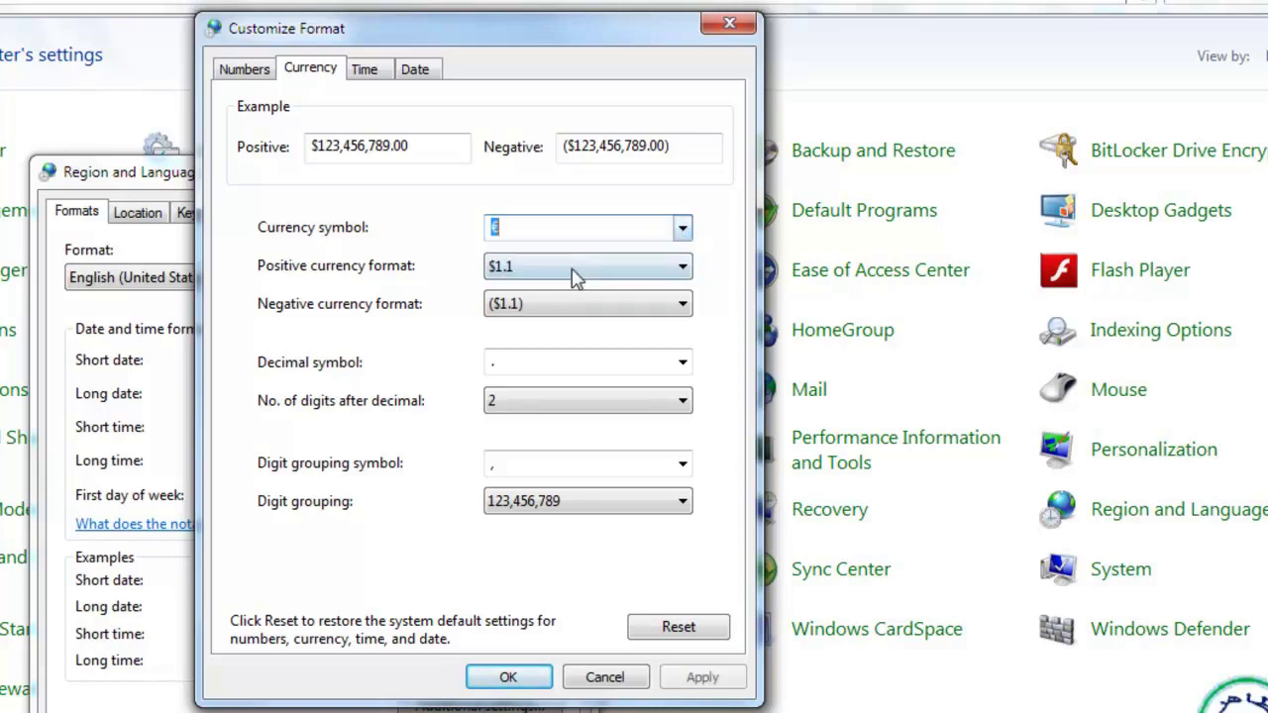
pyautogui.click(683, 229)
pyautogui.click(683, 229)
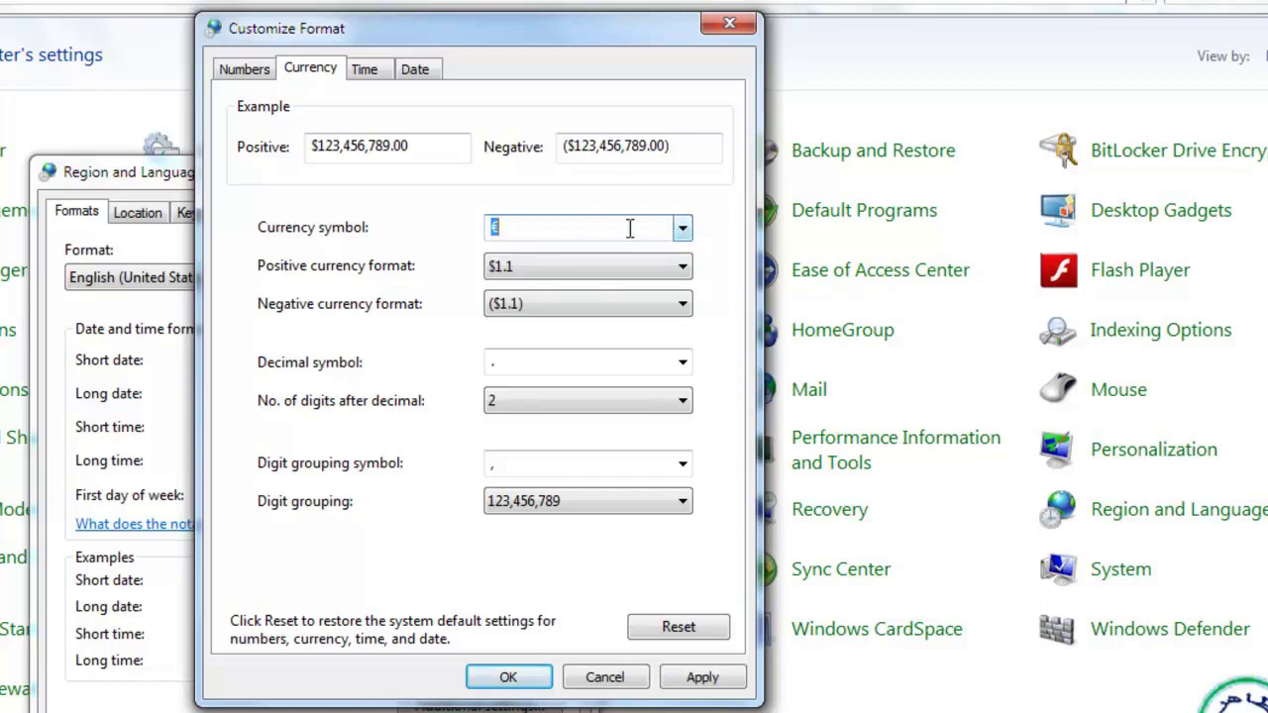
pyautogui.write('Af')
pyautogui.click(701, 679)
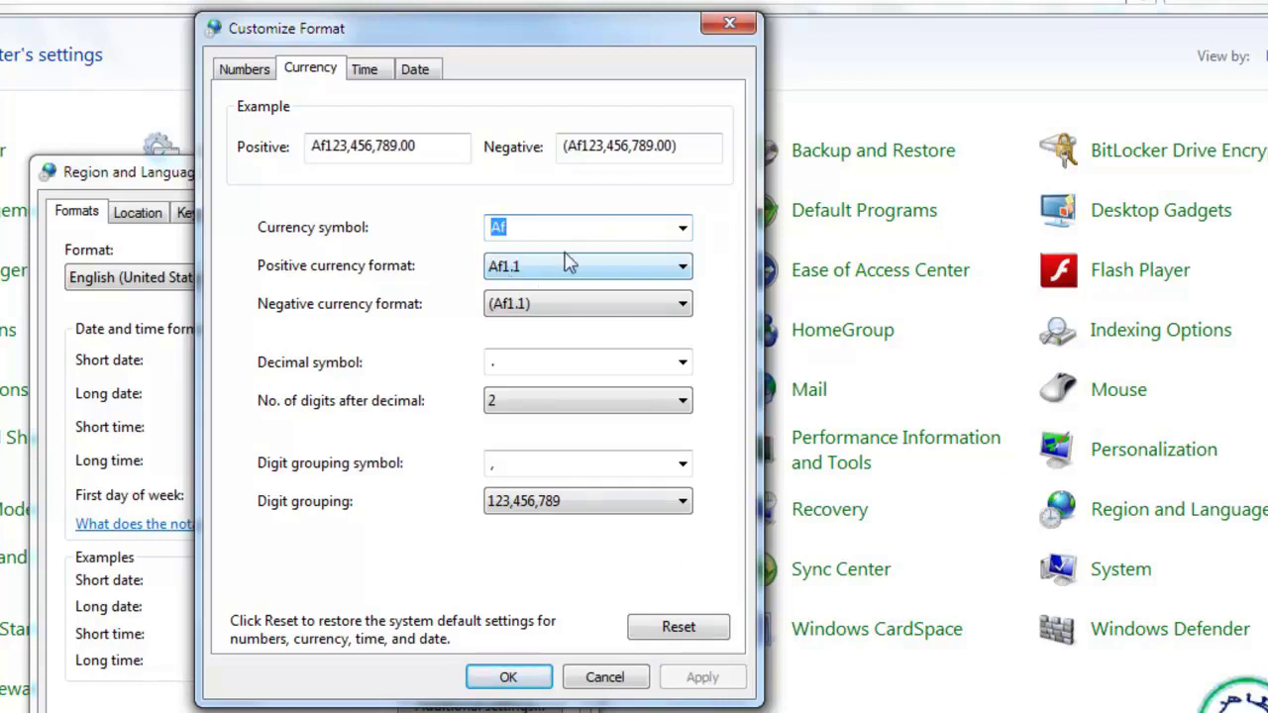
# Set the currency symbol back to $, apply it, and close the Customize Format dialog.
pyautogui.click(685, 233)
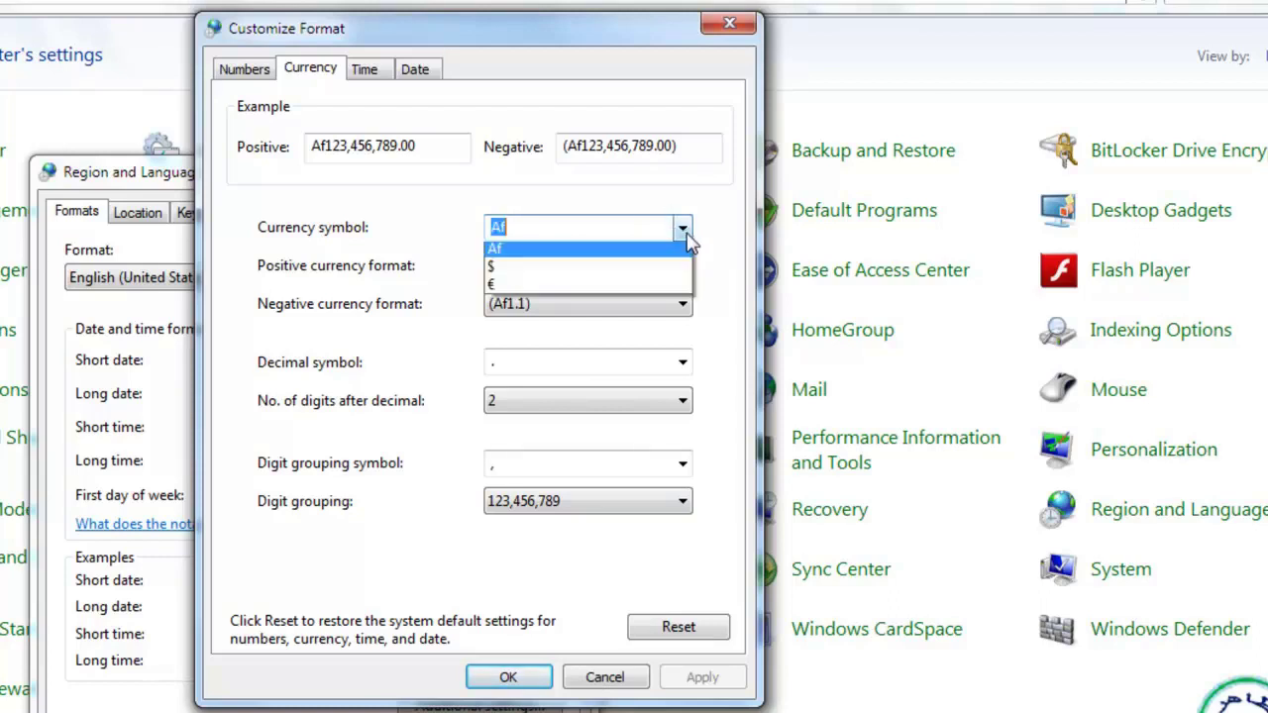
pyautogui.click(668, 266)
pyautogui.click(685, 231)
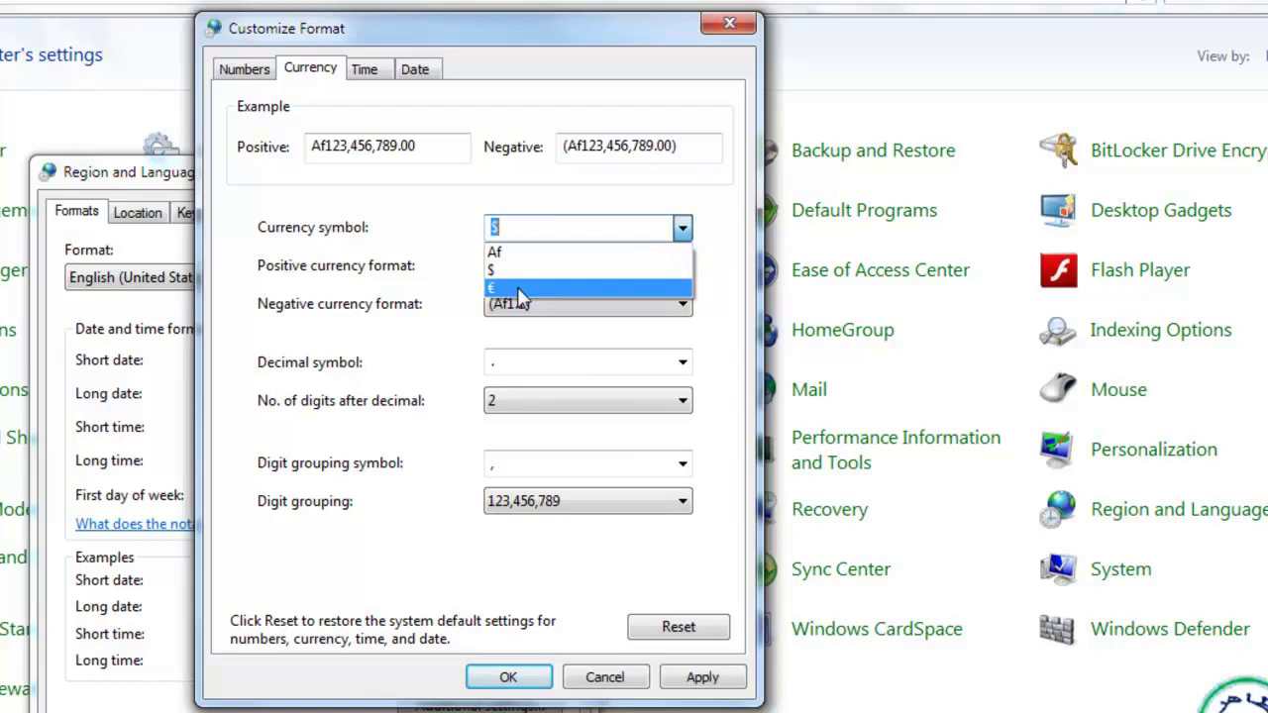
pyautogui.click(683, 233)
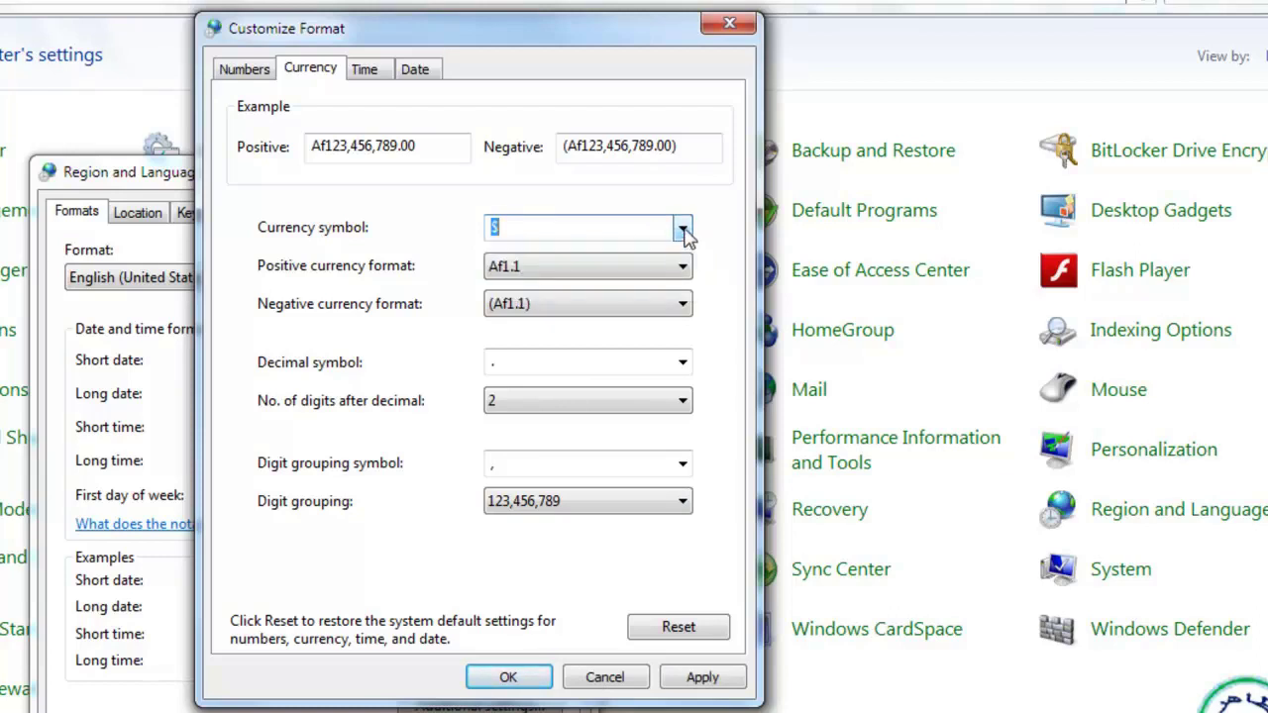
pyautogui.click(683, 233)
pyautogui.click(684, 232)
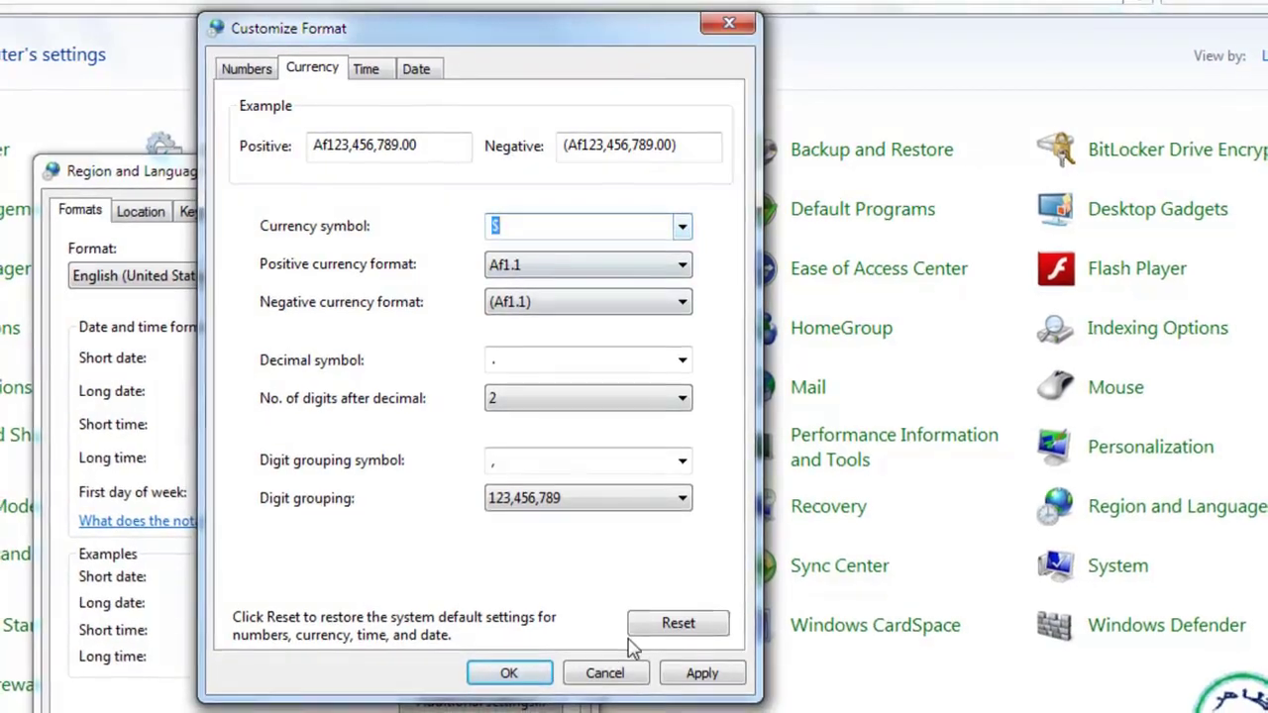
pyautogui.click(702, 673)
pyautogui.click(508, 672)
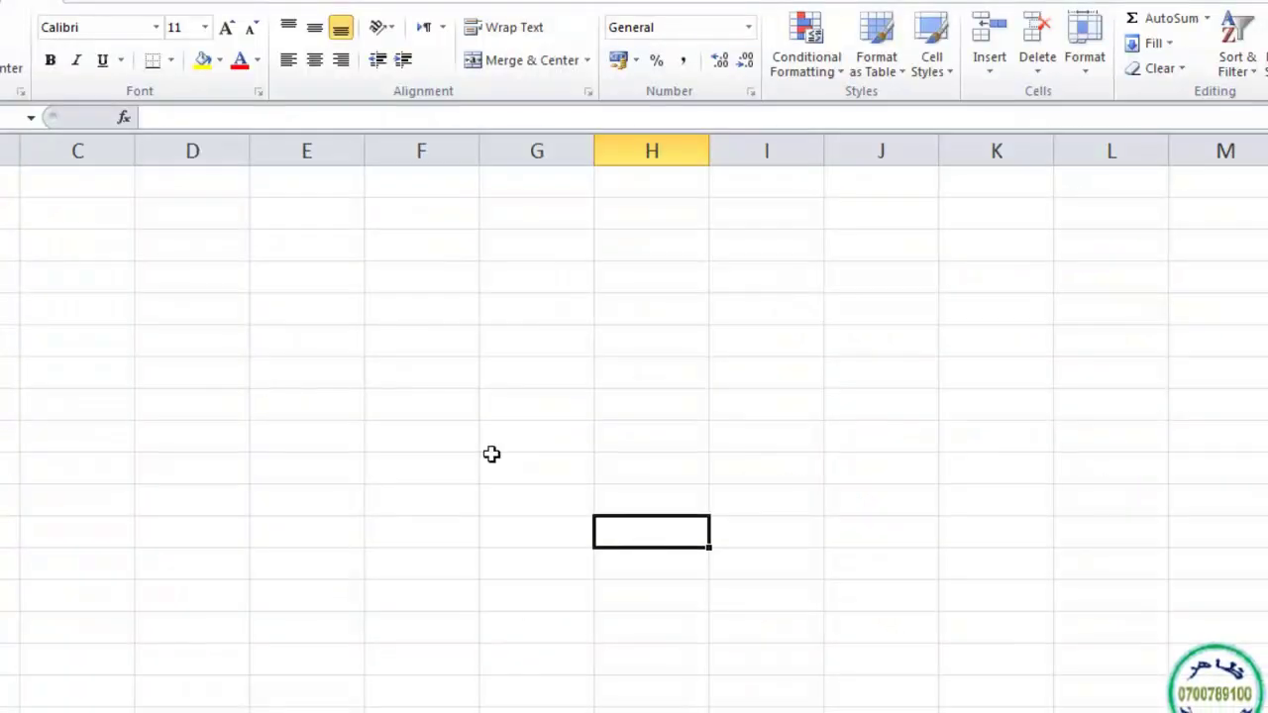
# In the Excel sheet, fill cells F8:F11 with 100, apply the Accounting format, and view the other accounting currency choices.
pyautogui.moveTo(450, 308); pyautogui.dragTo(453, 409)
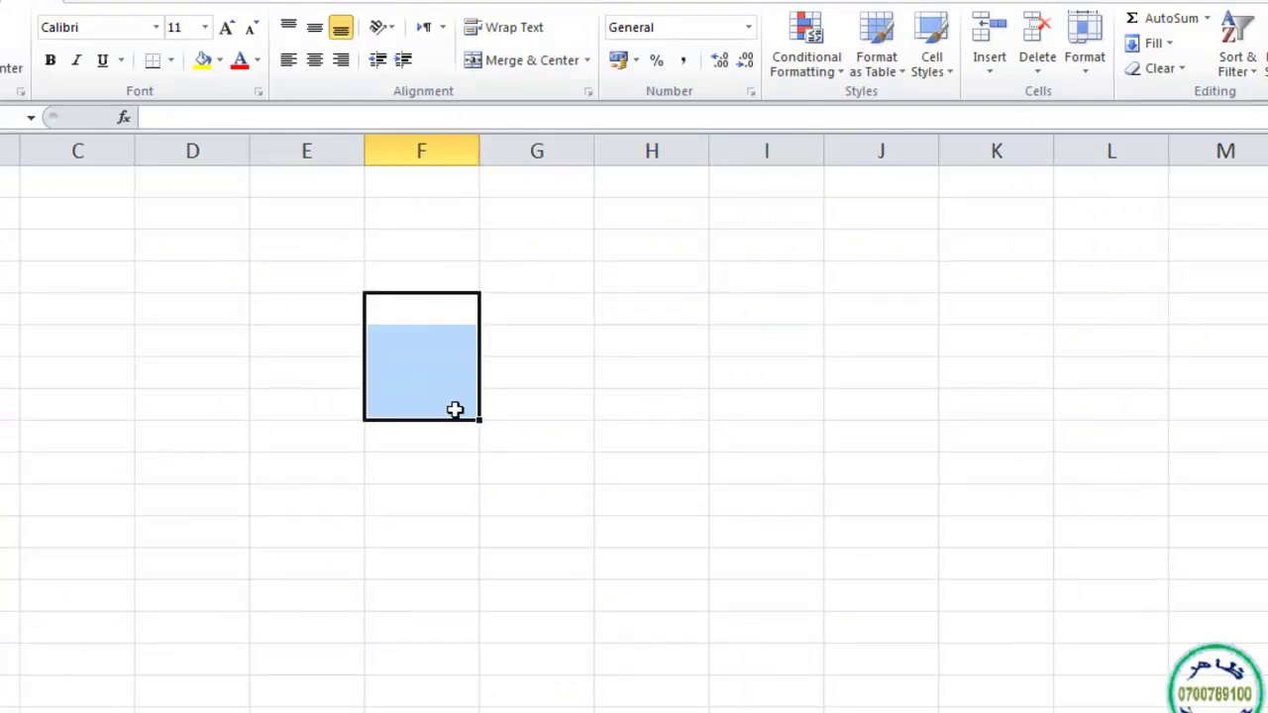
pyautogui.write('100')
pyautogui.hotkey('ctrl', 'Return')
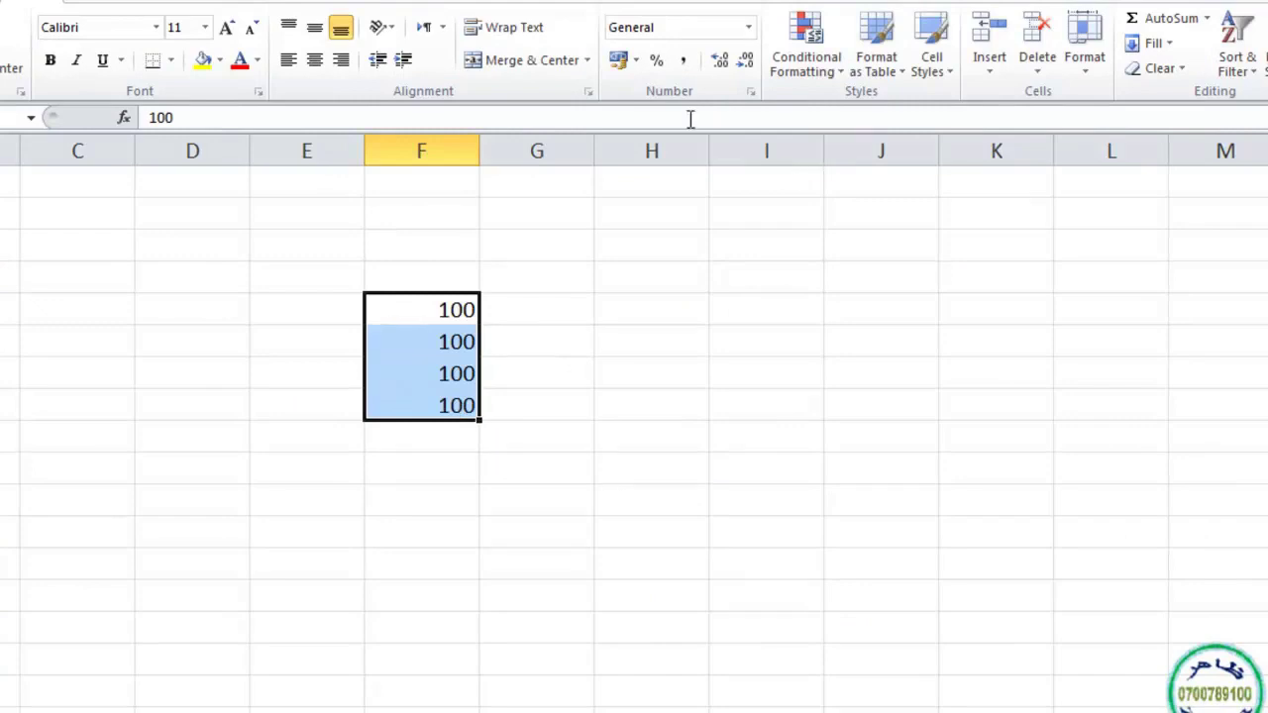
pyautogui.click(618, 59)
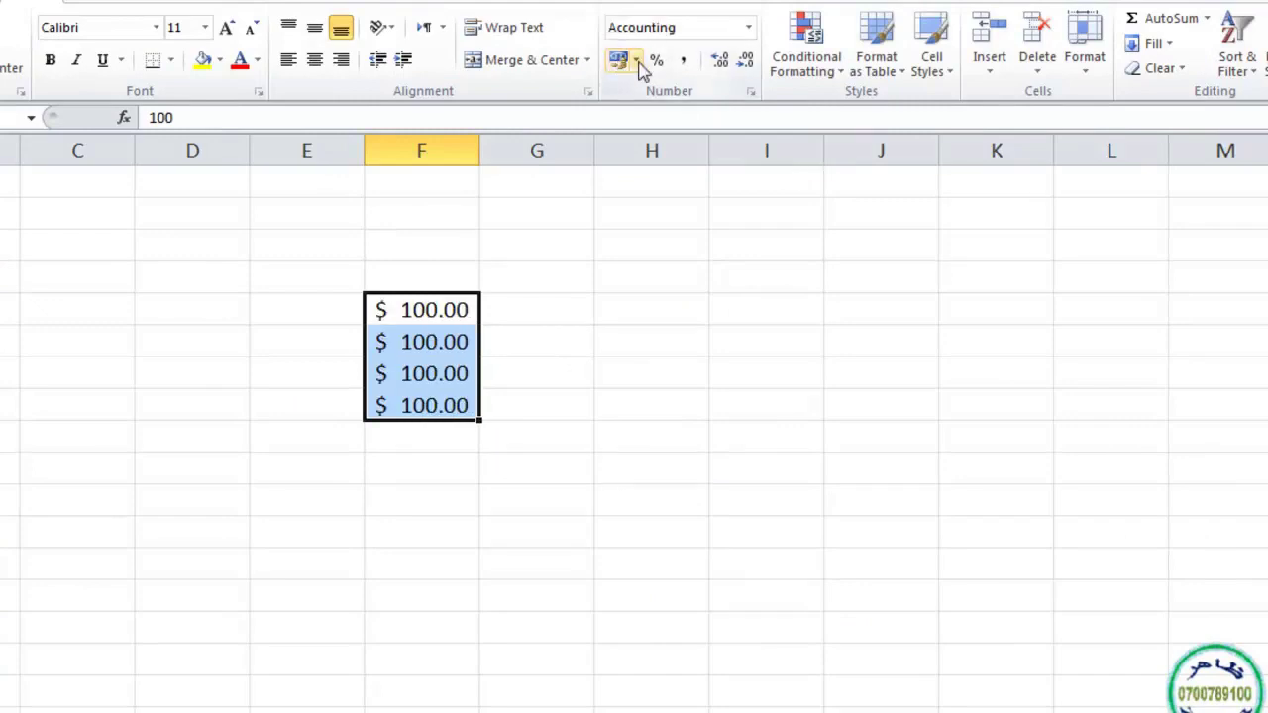
pyautogui.click(637, 62)
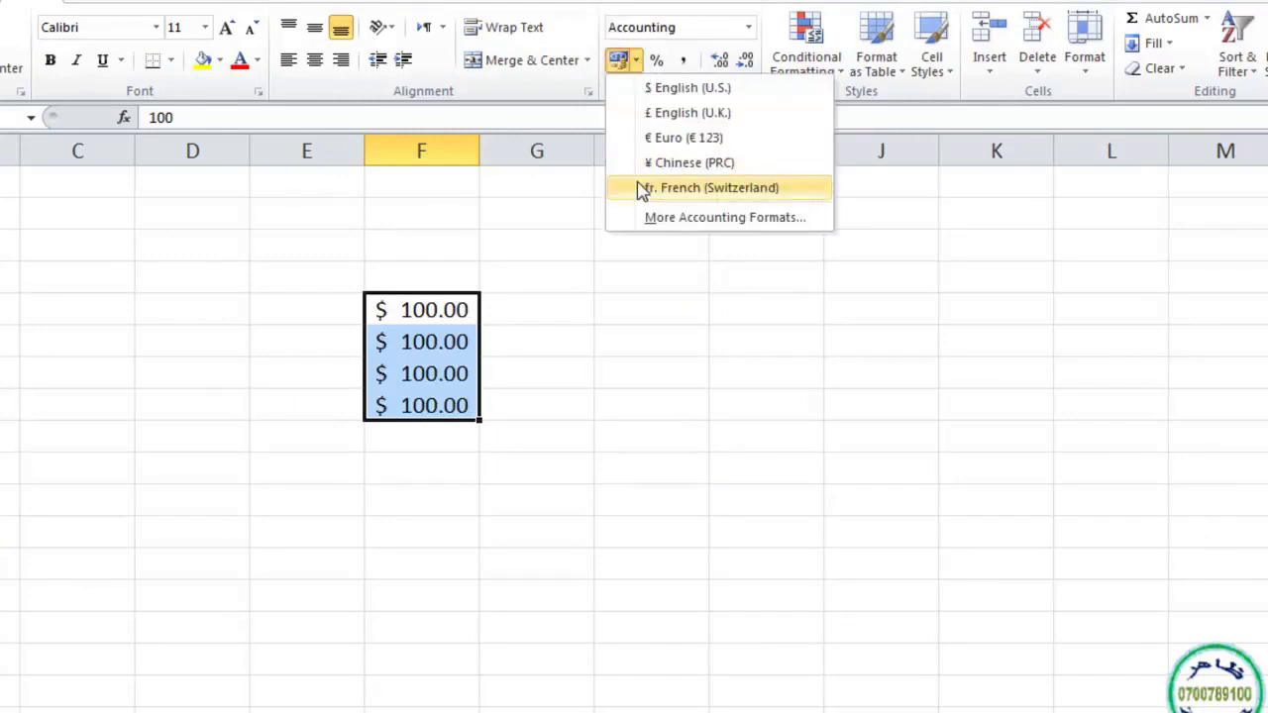
pyautogui.click(649, 319)
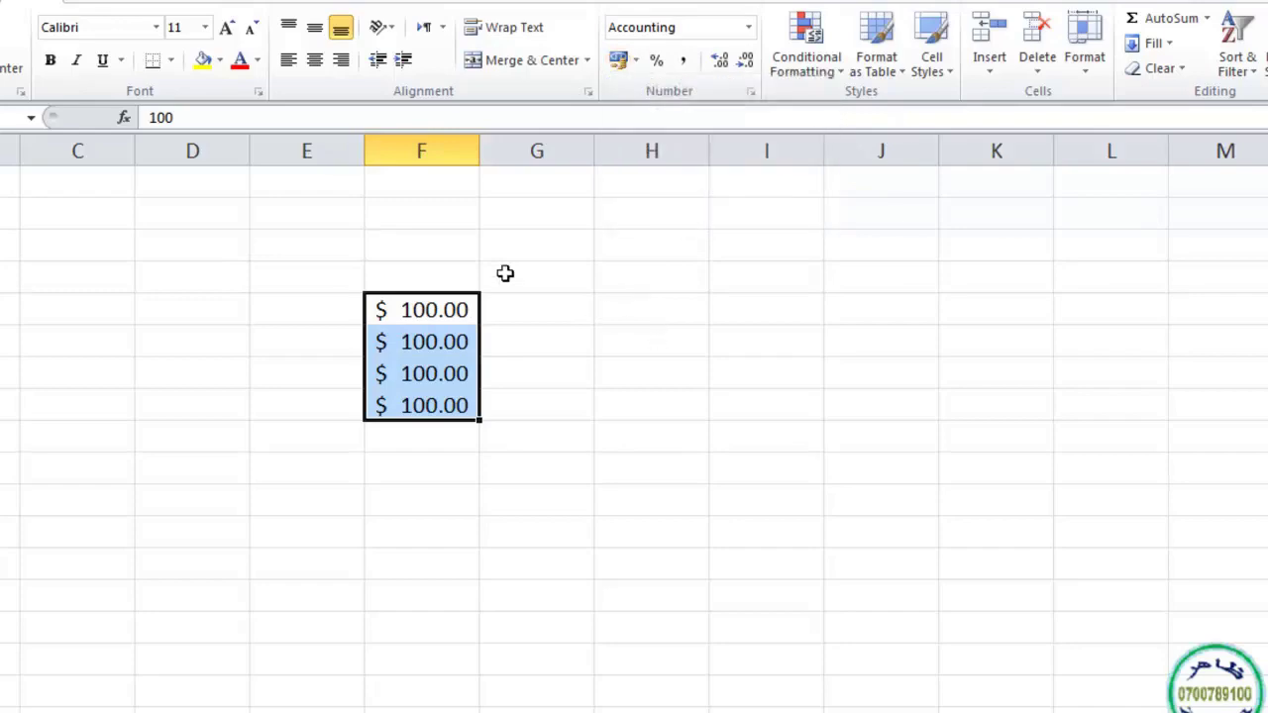
# Clear the contents of the cell block E7:G13 that contains the 100 values.
pyautogui.moveTo(288, 275); pyautogui.dragTo(509, 452)
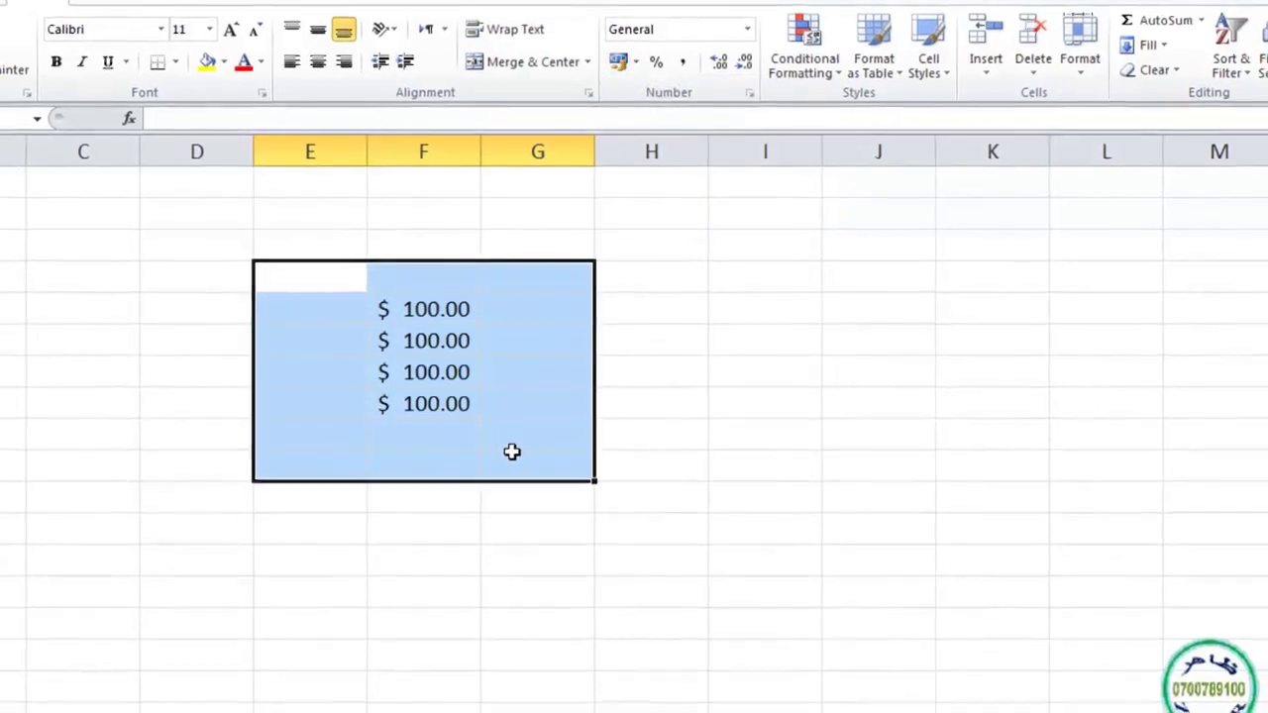
pyautogui.press('Delete')
pyautogui.click(725, 308)
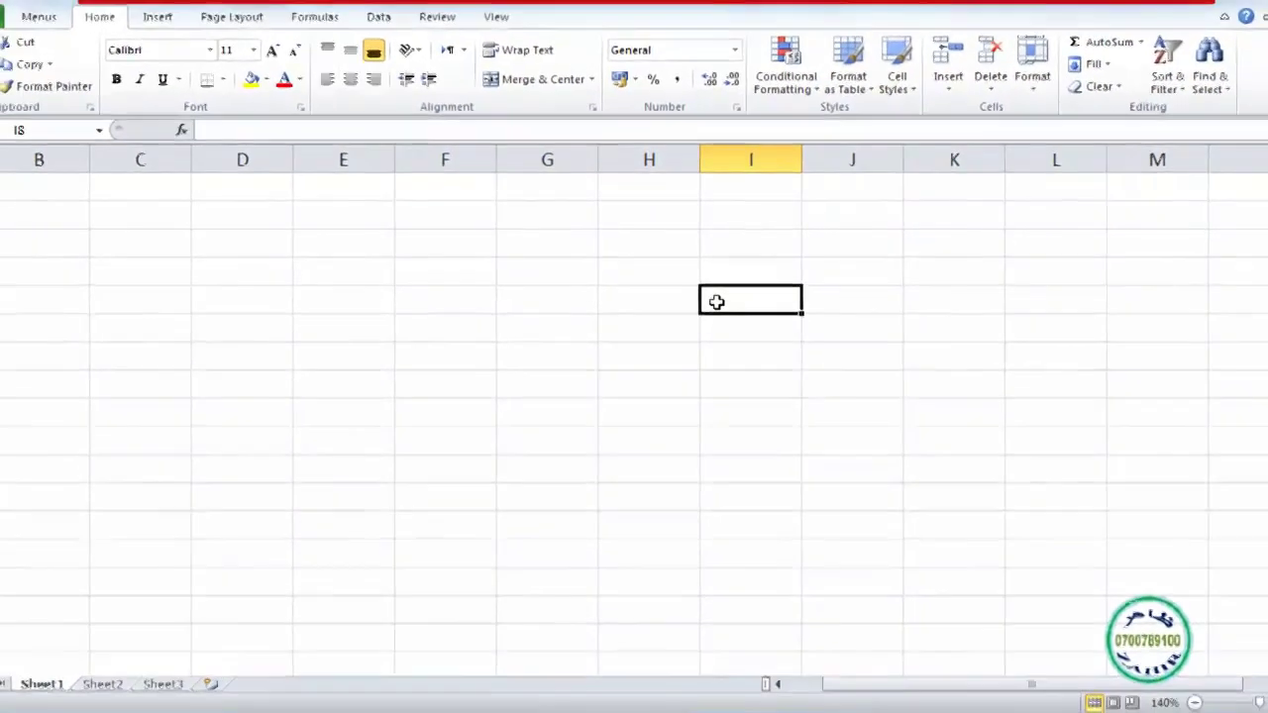
# Switch to Region and Language, set the currency symbol to Af in the additional settings, and apply the change in both dialogs.
pyautogui.click(654, 701)
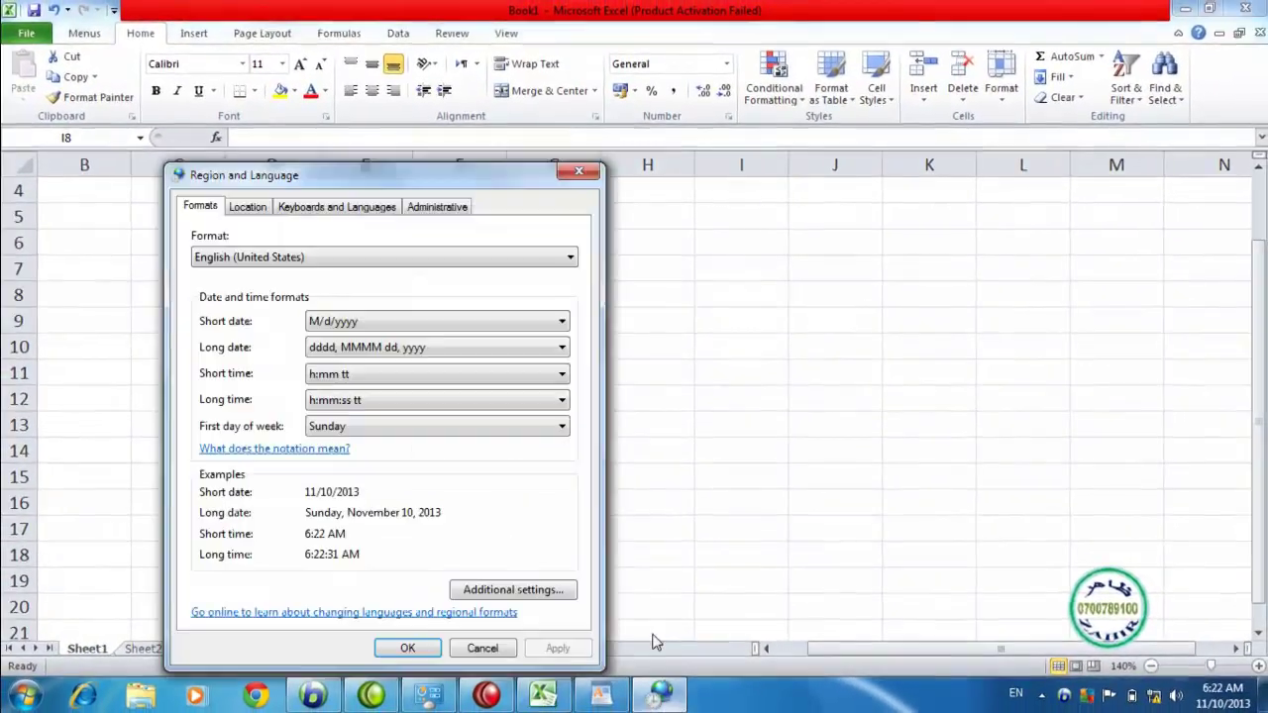
pyautogui.click(469, 587)
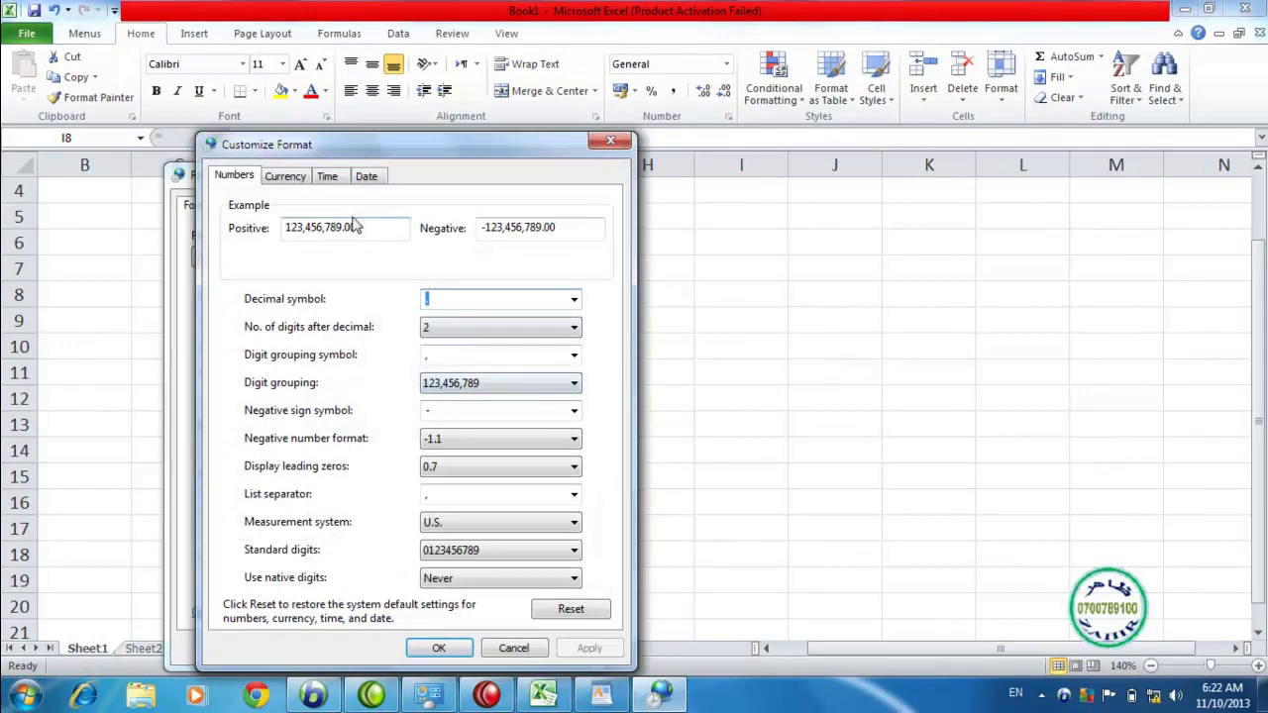
pyautogui.click(292, 181)
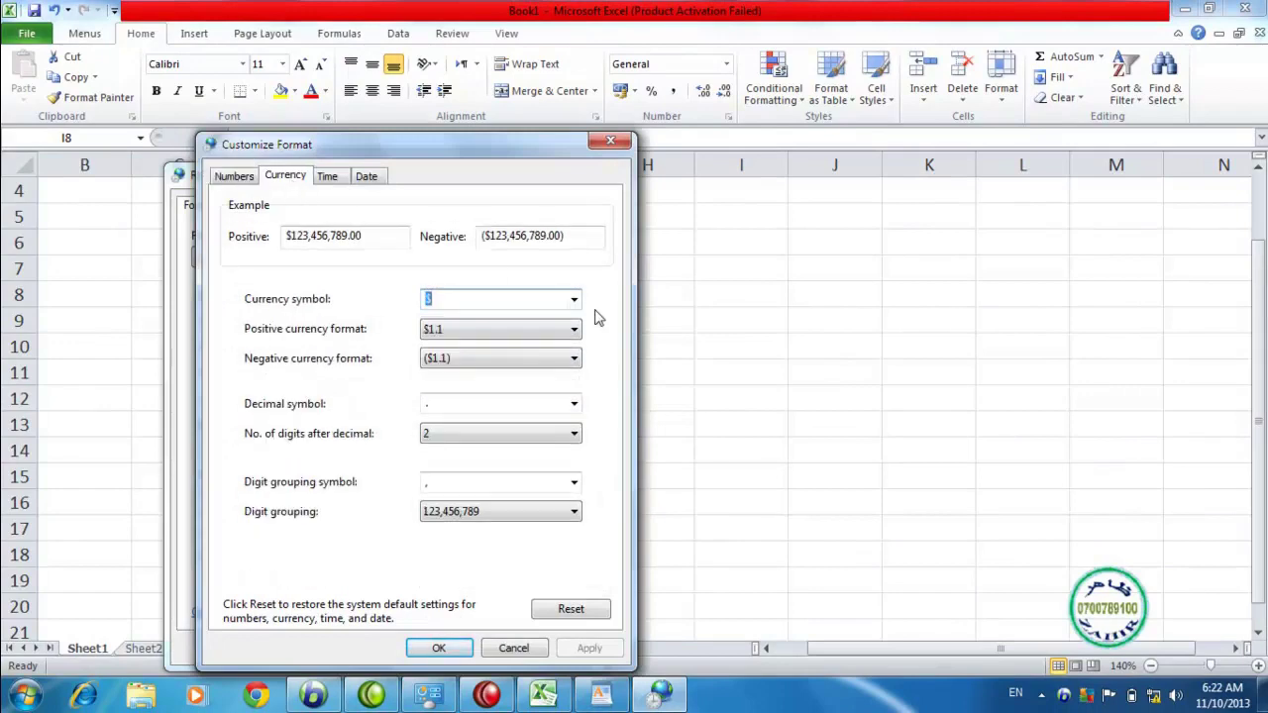
pyautogui.moveTo(497, 140); pyautogui.dragTo(565, 127)
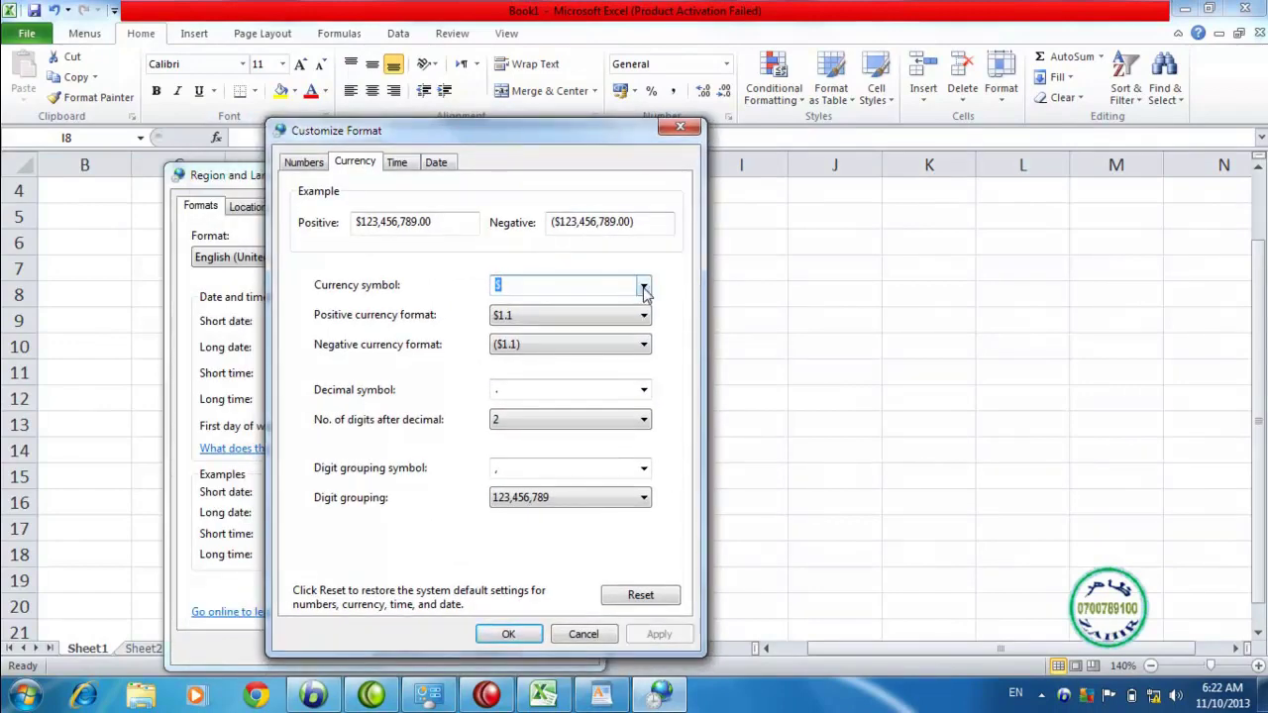
pyautogui.click(644, 285)
pyautogui.click(643, 285)
pyautogui.write('Af')
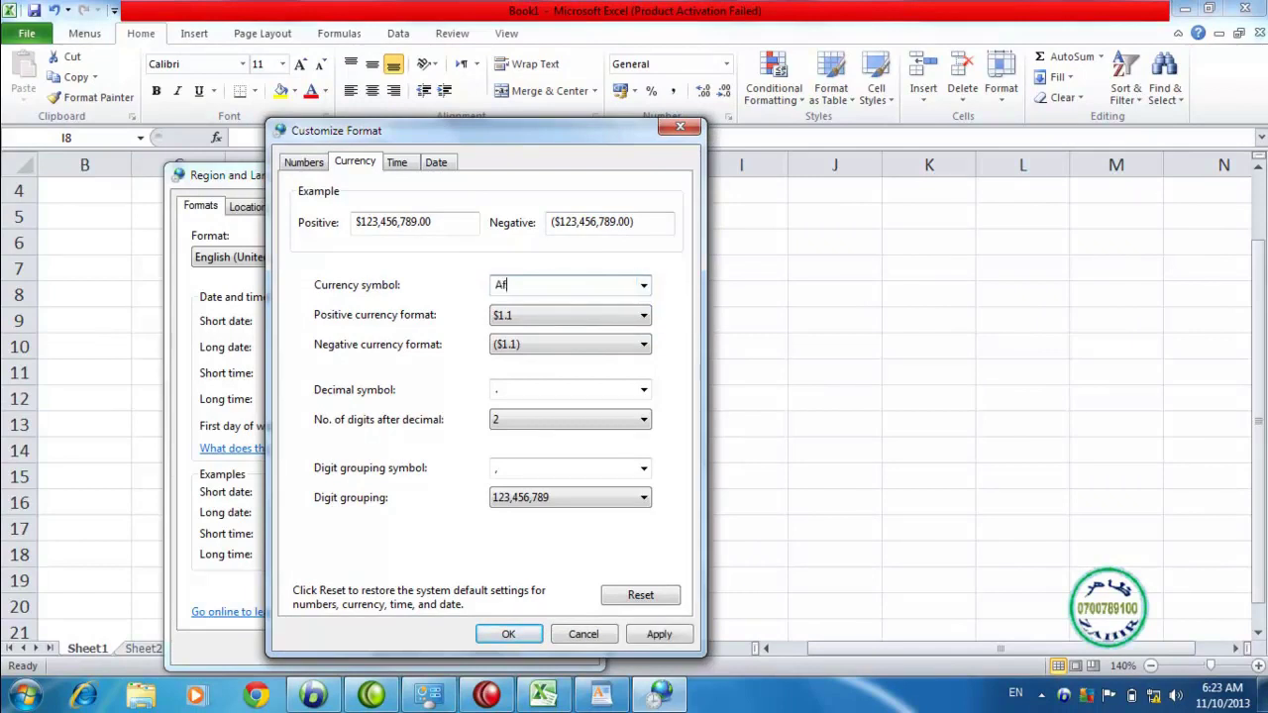
pyautogui.click(660, 635)
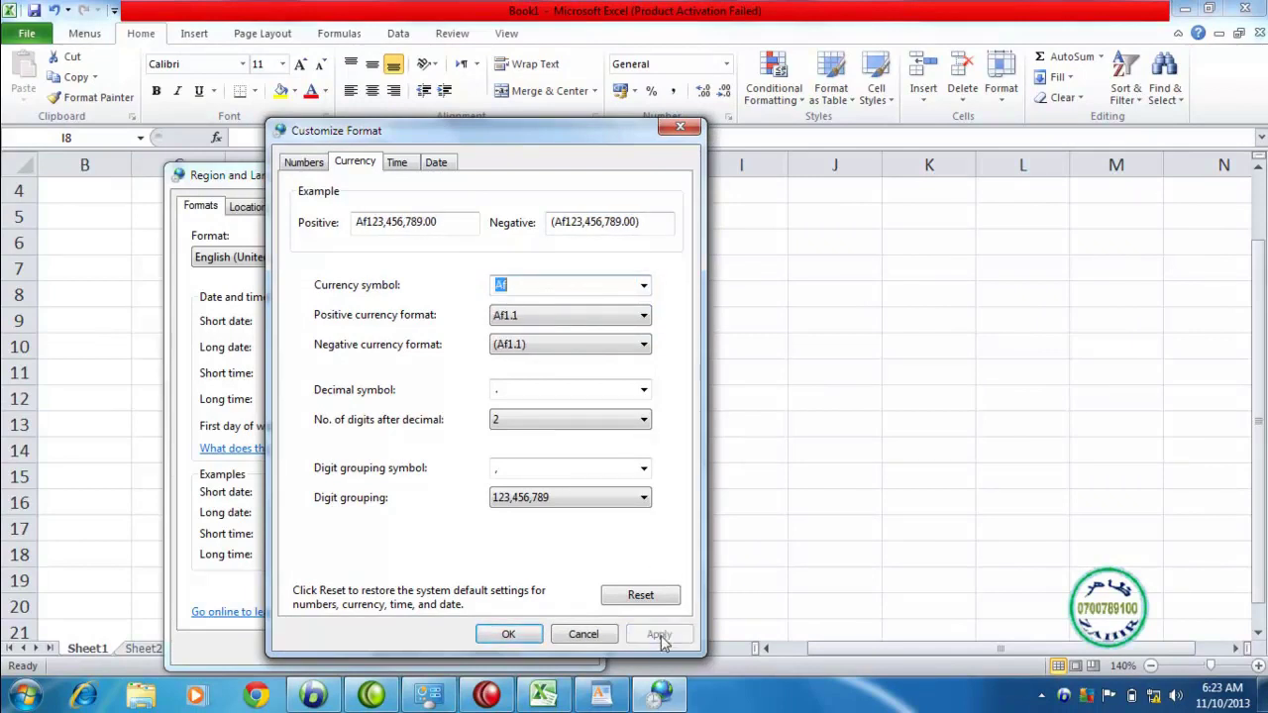
pyautogui.click(508, 635)
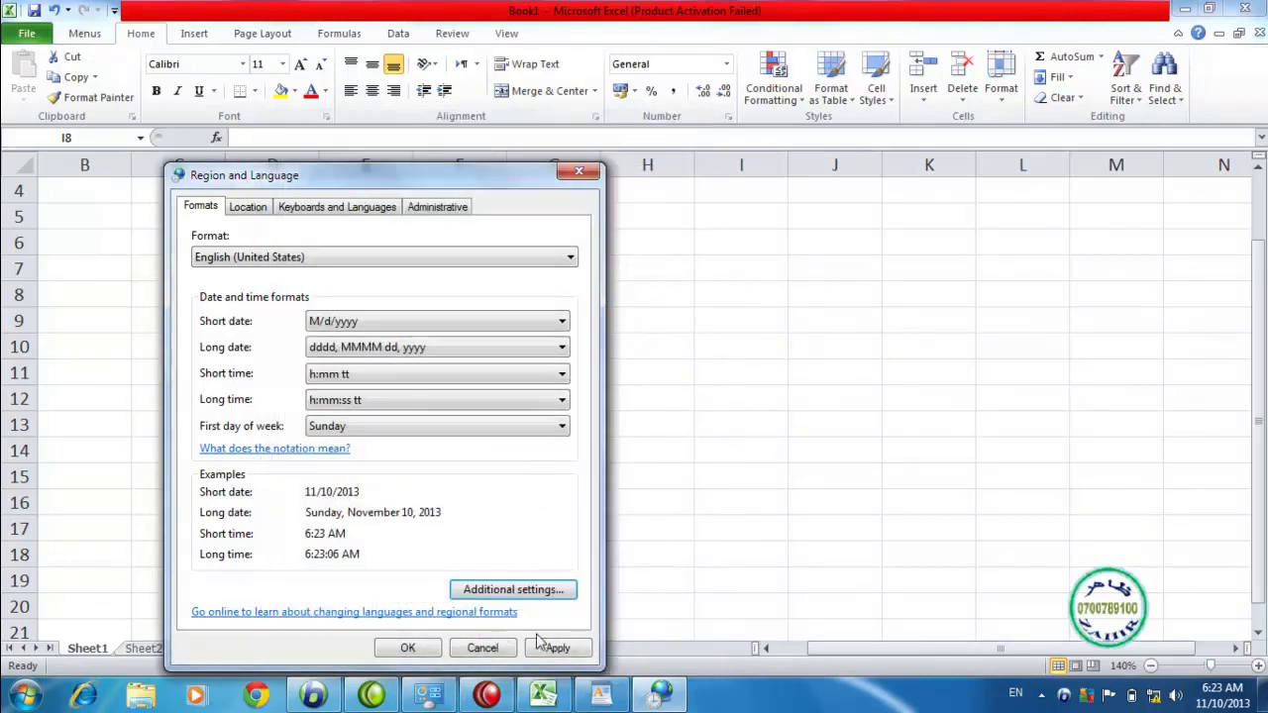
pyautogui.click(555, 646)
pyautogui.press('Return')
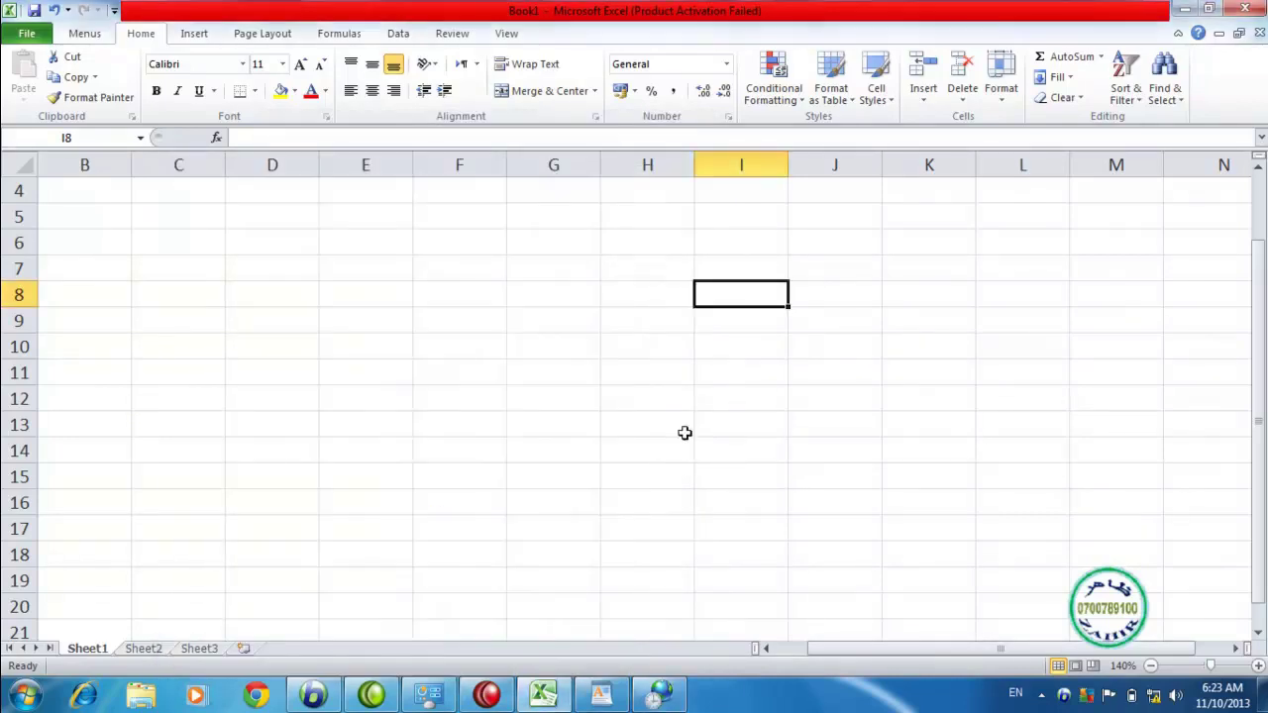
# Enter 100 in cell H9 of the Excel sheet and apply the Accounting number format to it.
pyautogui.click(614, 320)
pyautogui.write('100')
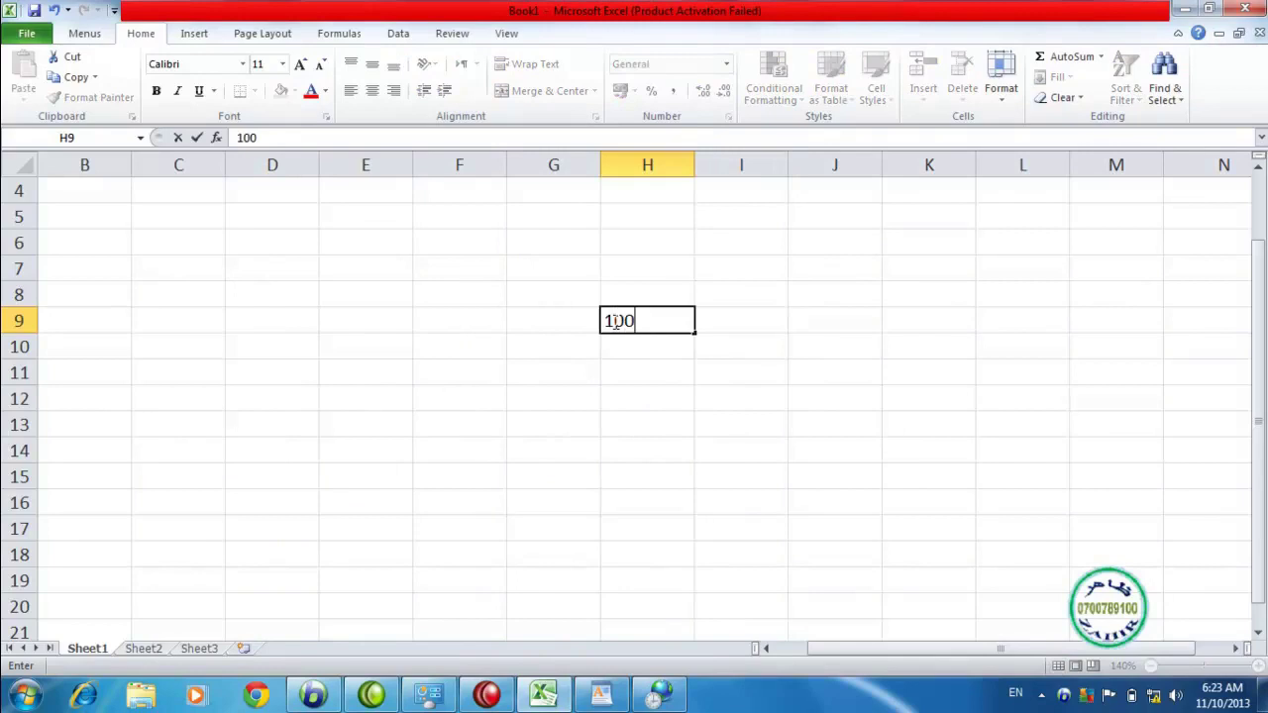
pyautogui.press('Return')
pyautogui.click(616, 320)
pyautogui.click(622, 91)
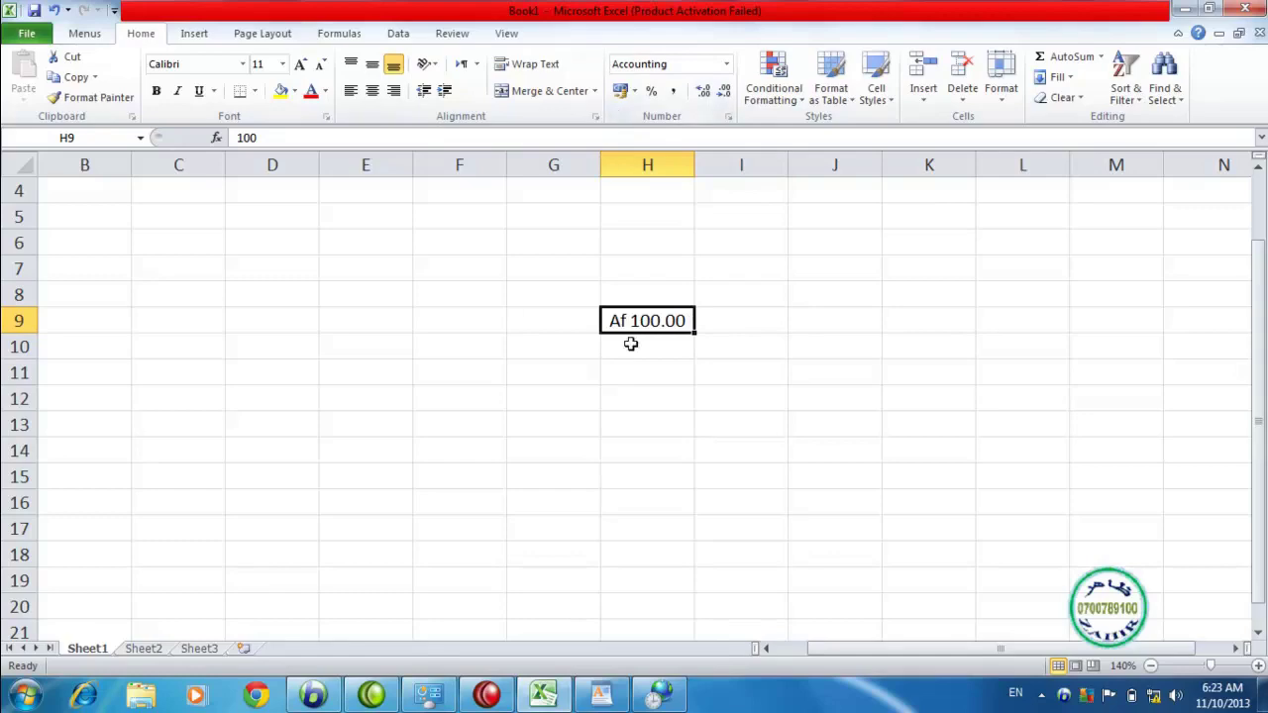
# Switch back to the Region and Language dialog and reposition it over the Excel sheet.
pyautogui.click(661, 693)
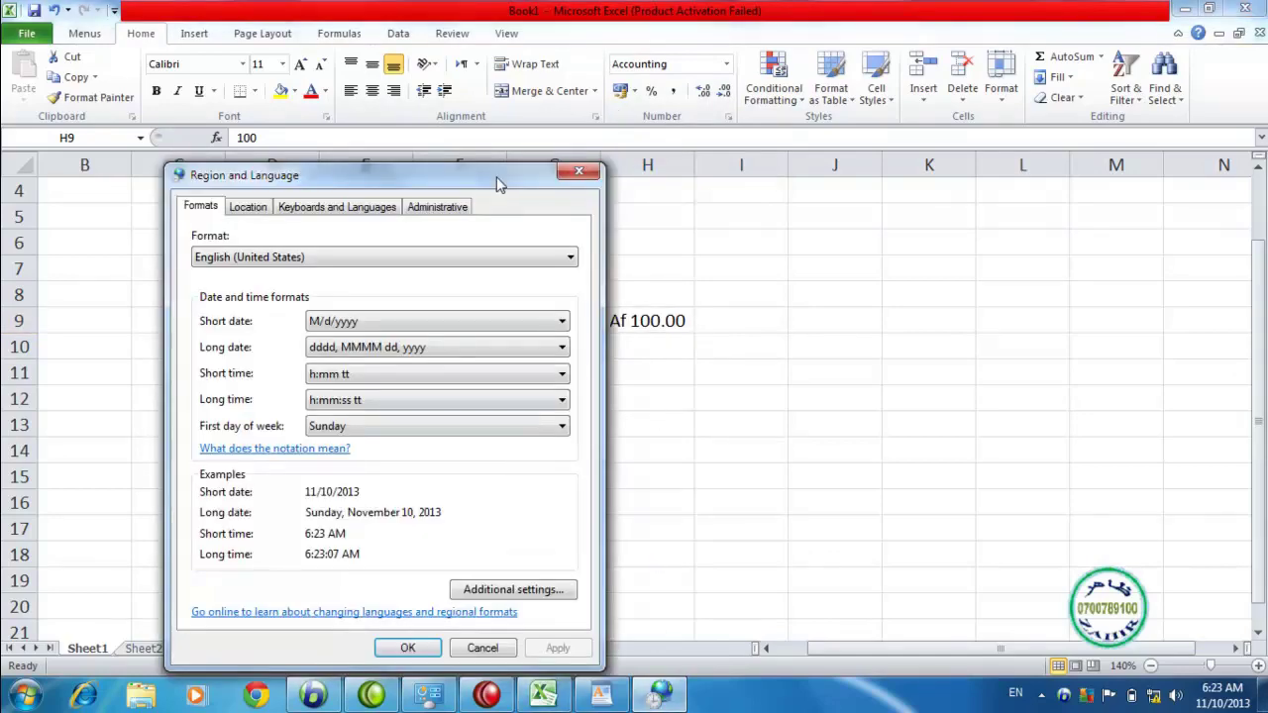
pyautogui.moveTo(498, 181); pyautogui.dragTo(668, 100)
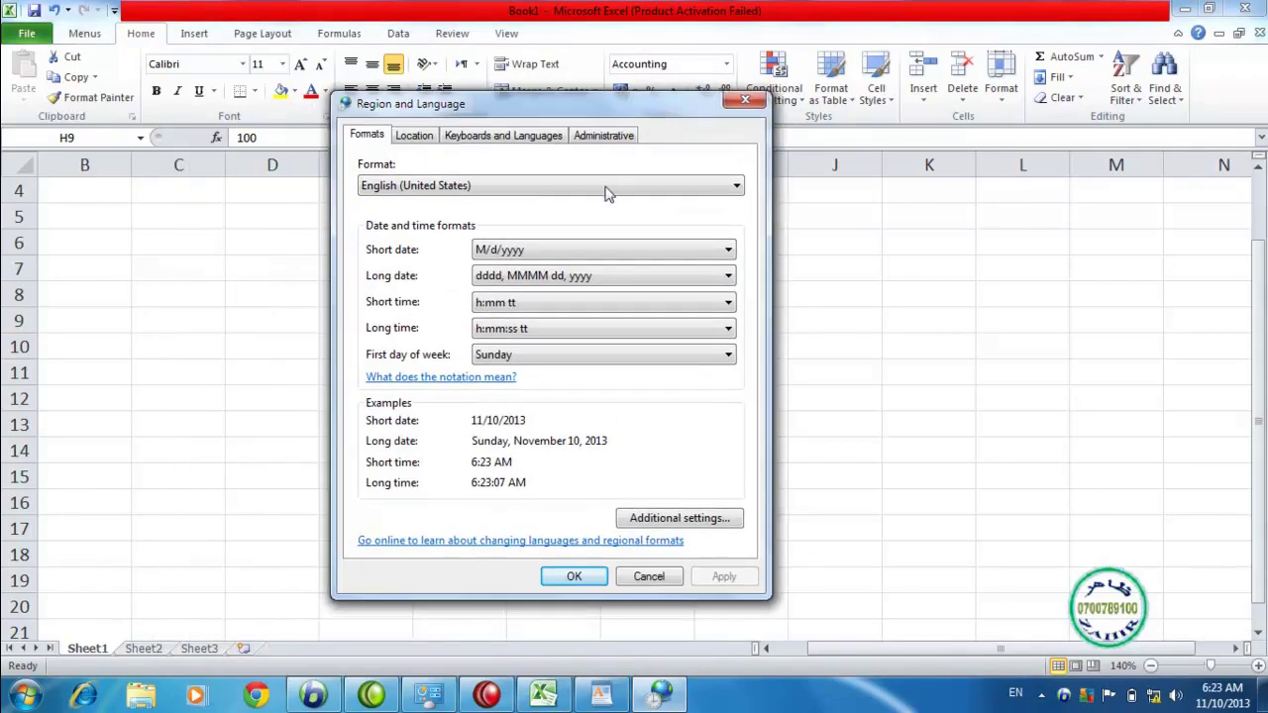
# Open the additional currency format settings and examine the choices for positive format, negative format and decimal symbol.
pyautogui.click(690, 521)
pyautogui.click(450, 175)
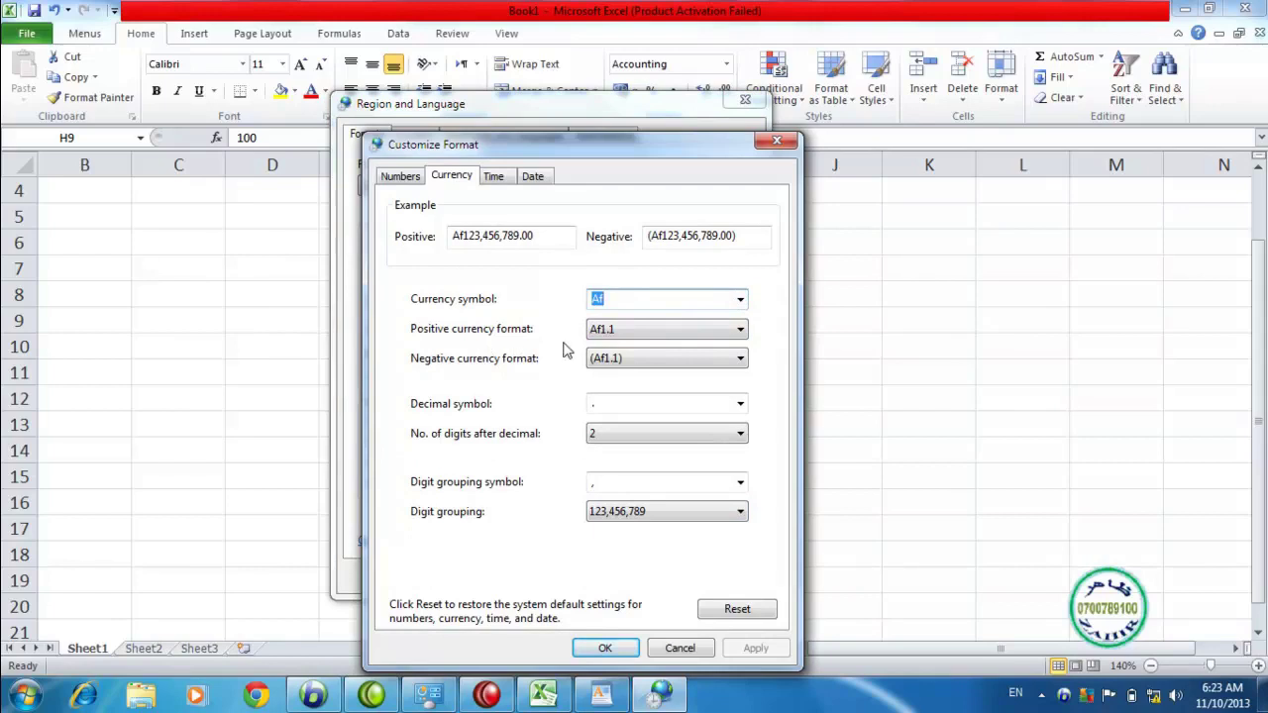
pyautogui.click(639, 337)
pyautogui.click(636, 332)
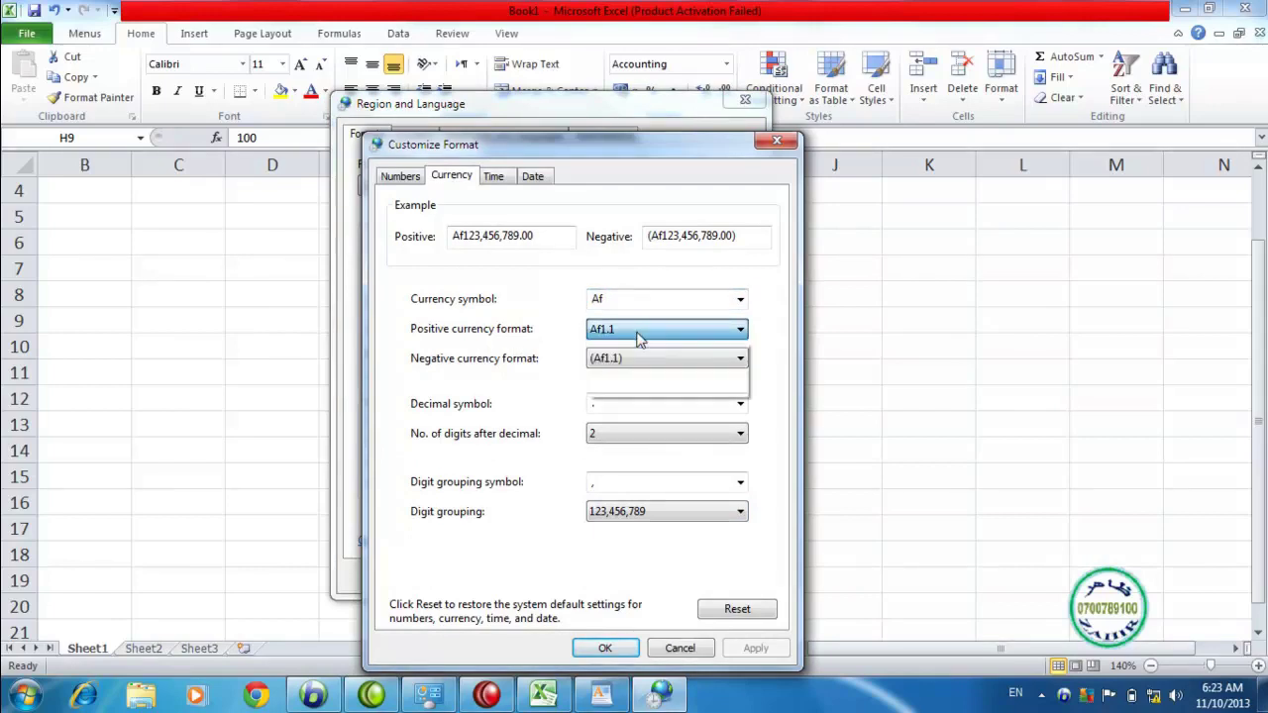
pyautogui.click(656, 363)
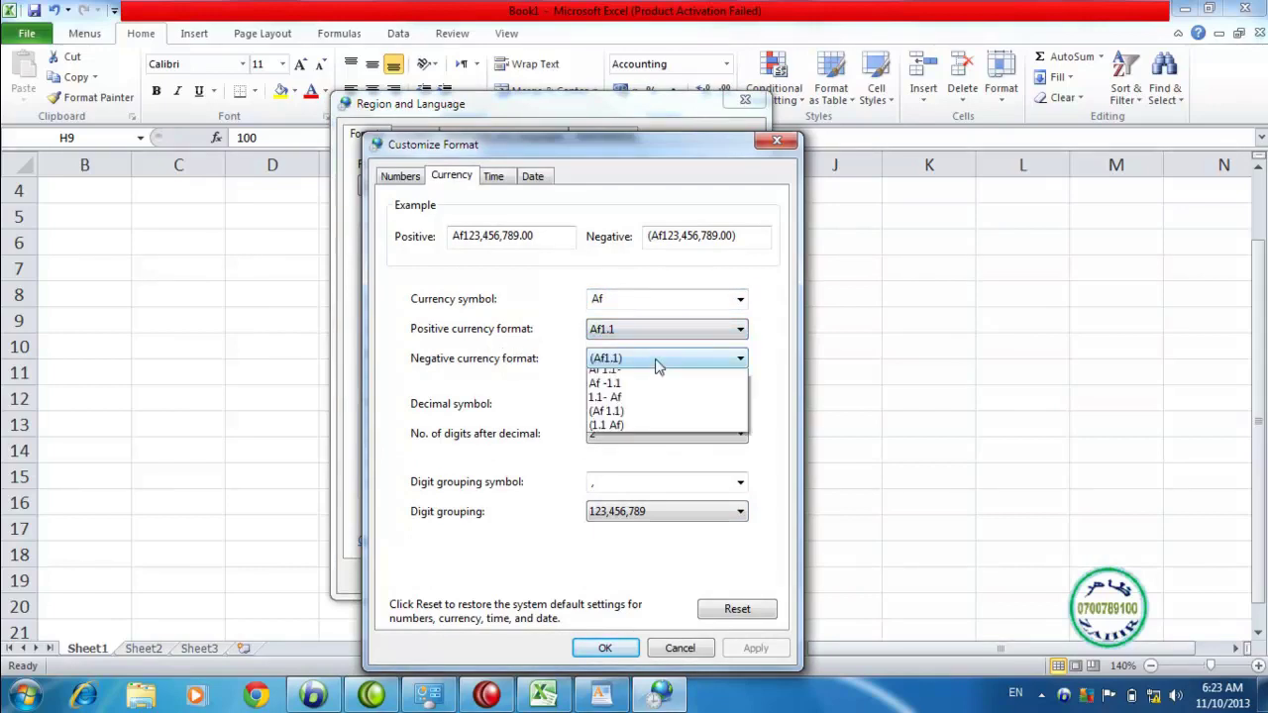
pyautogui.click(656, 363)
pyautogui.click(657, 367)
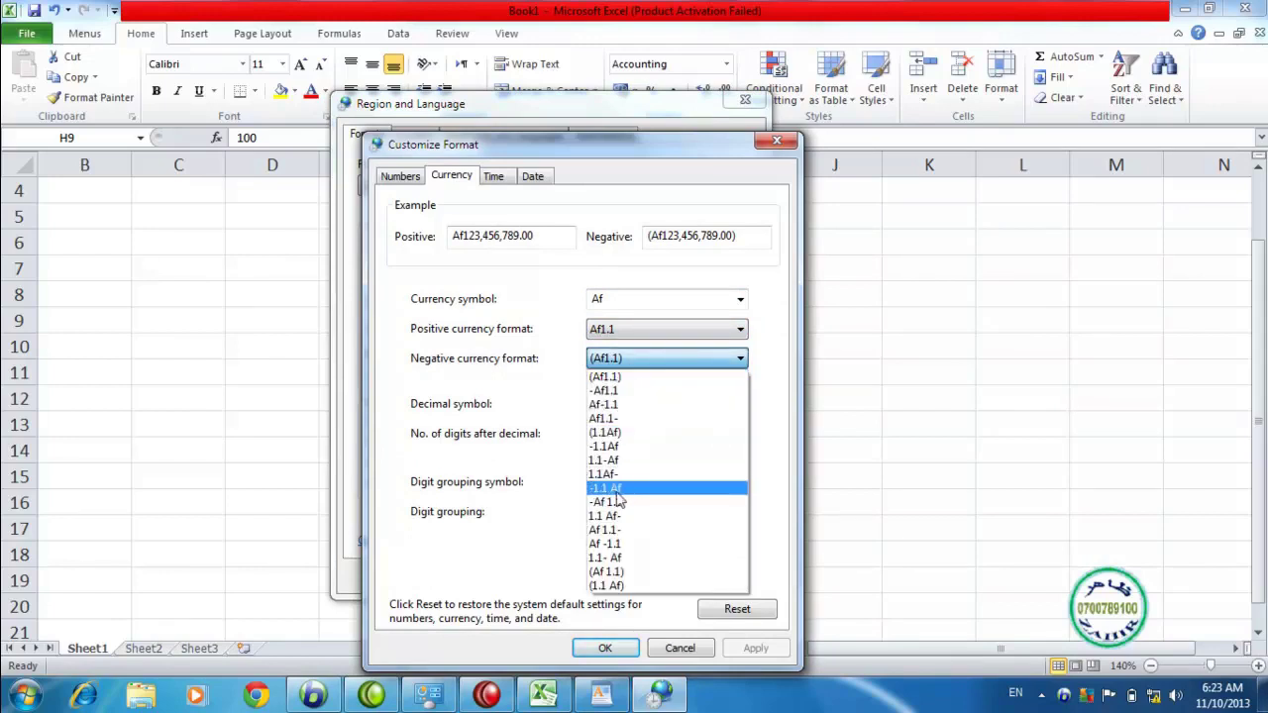
pyautogui.click(632, 355)
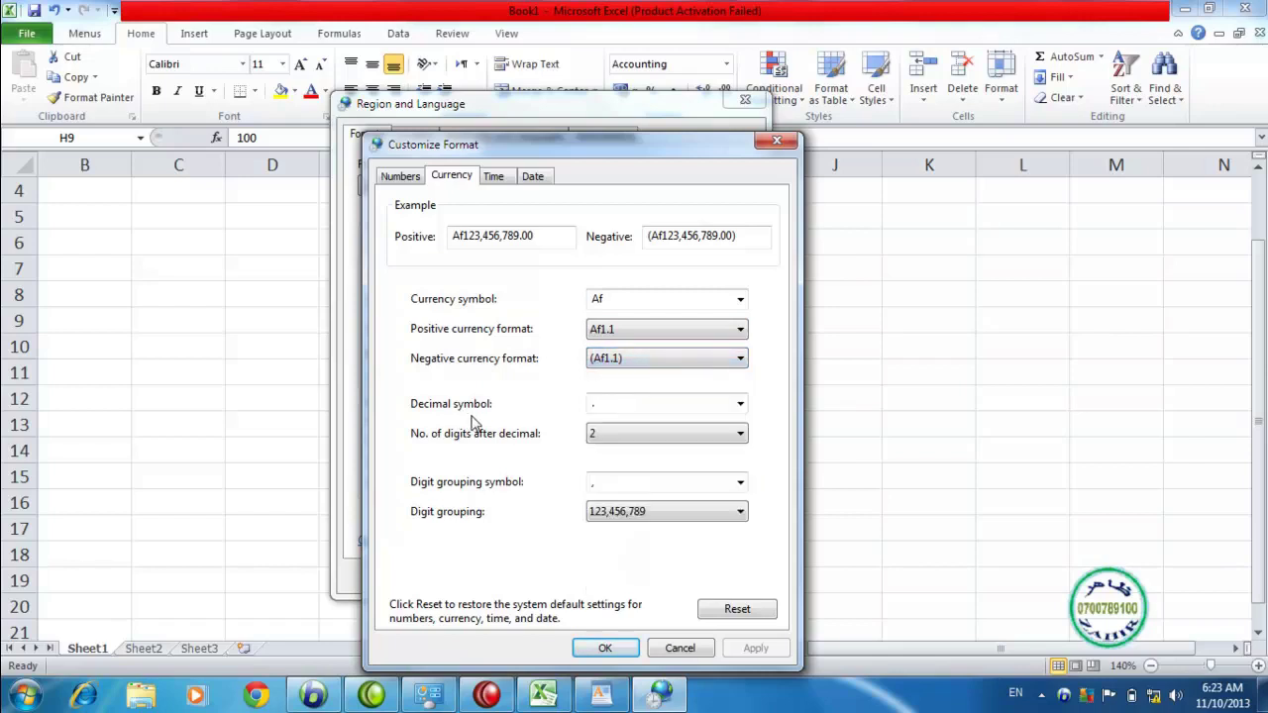
pyautogui.click(739, 404)
pyautogui.click(739, 404)
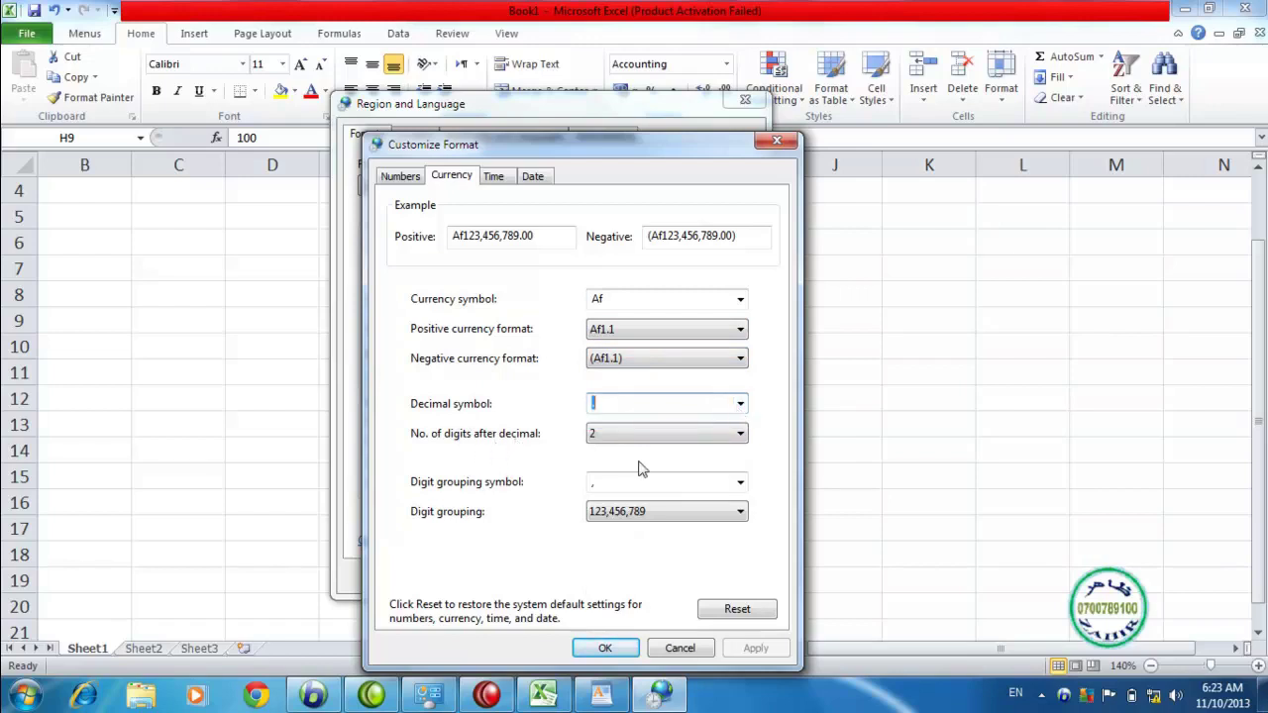
# Check how the amount in cell H9 of the Excel workbook is displayed, and return to the currency settings.
pyautogui.press('Return')
pyautogui.press('Return')
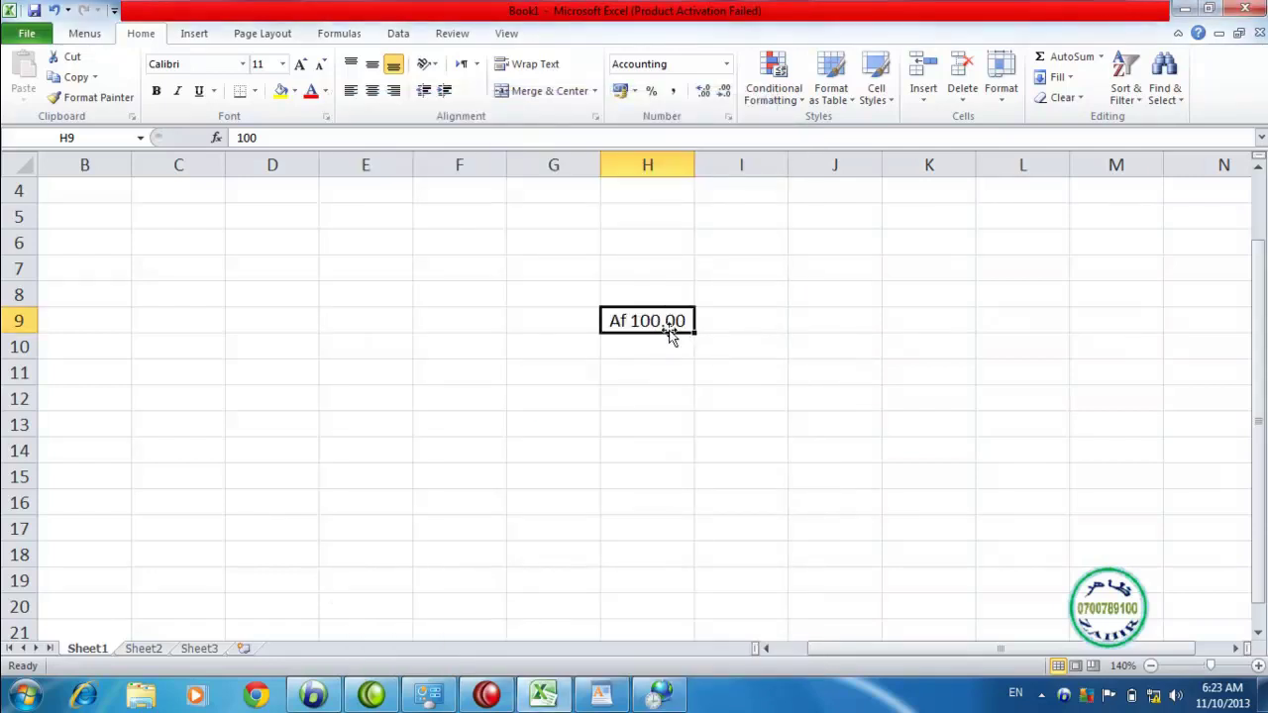
pyautogui.click(674, 374)
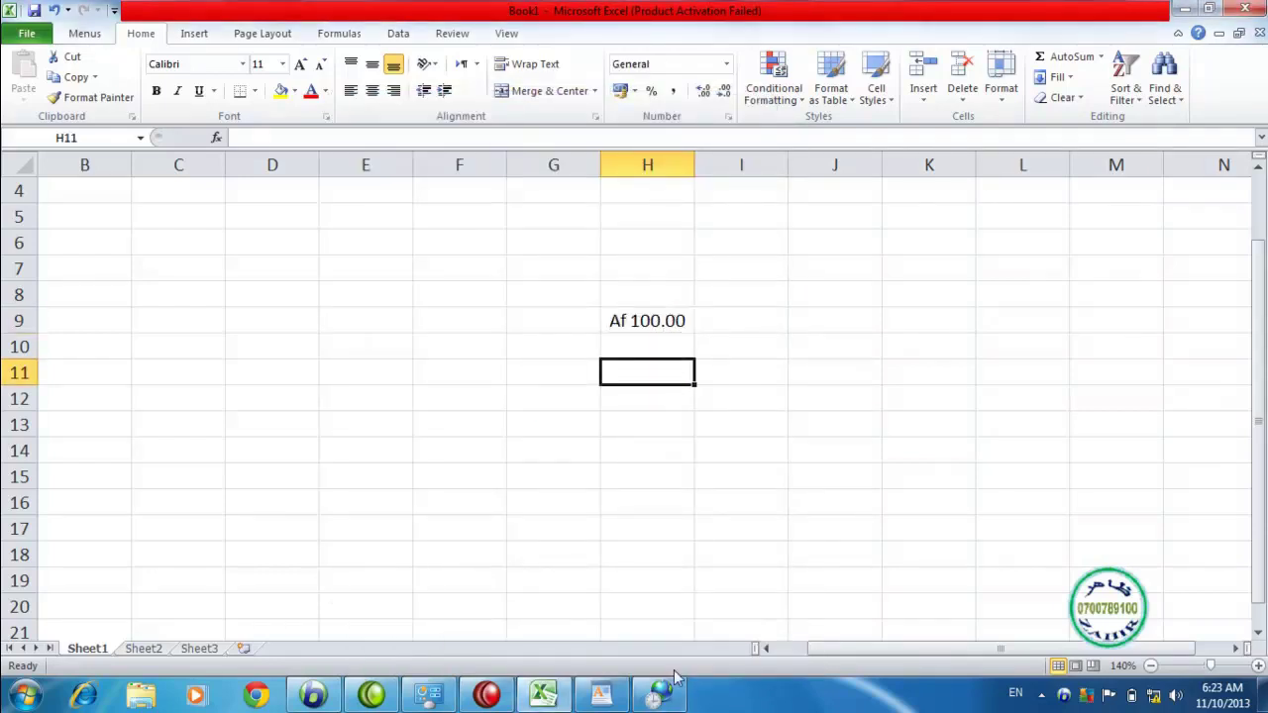
pyautogui.click(670, 692)
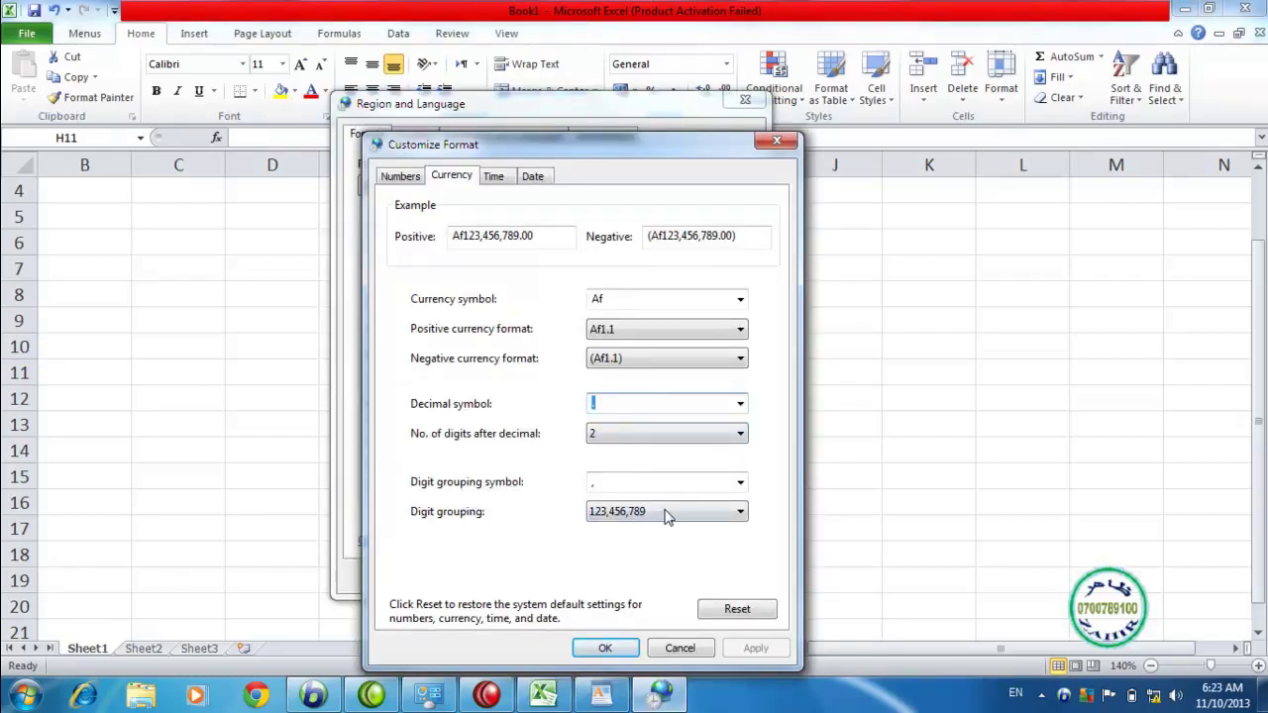
# Examine the digit grouping symbol and digit grouping choices, keeping the 123,456,789 grouping.
pyautogui.click(740, 484)
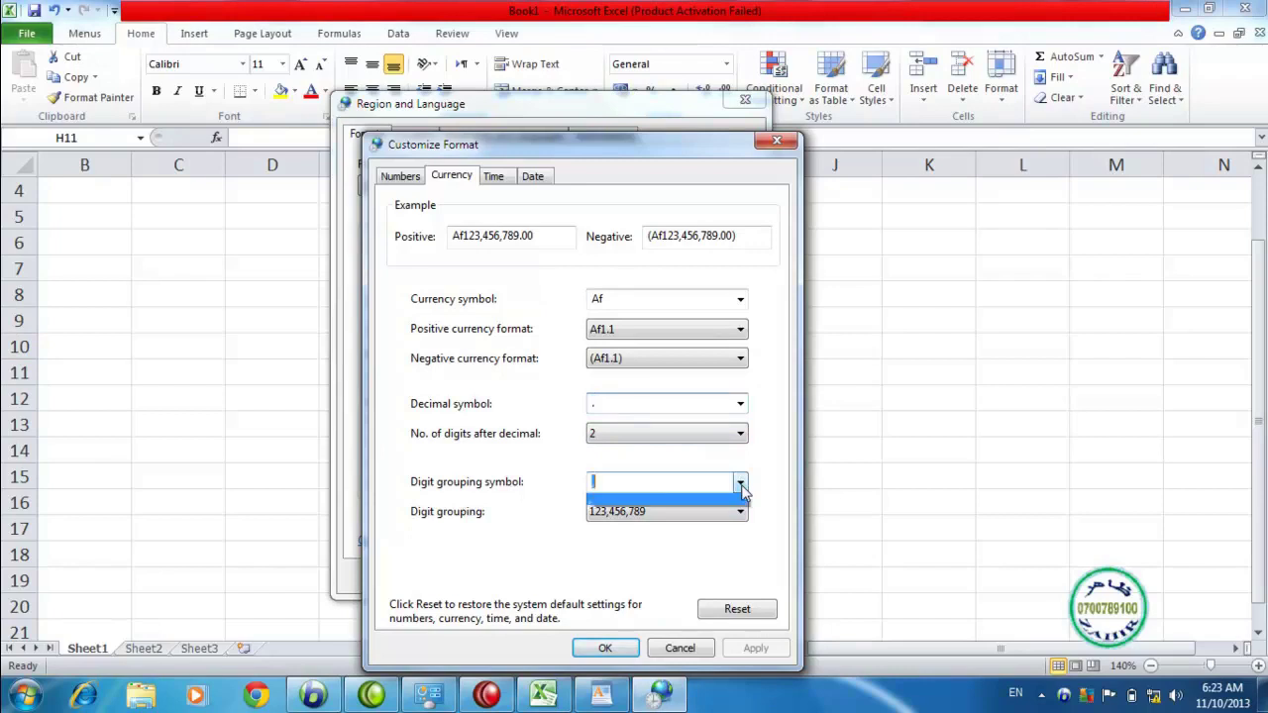
pyautogui.click(740, 483)
pyautogui.click(650, 517)
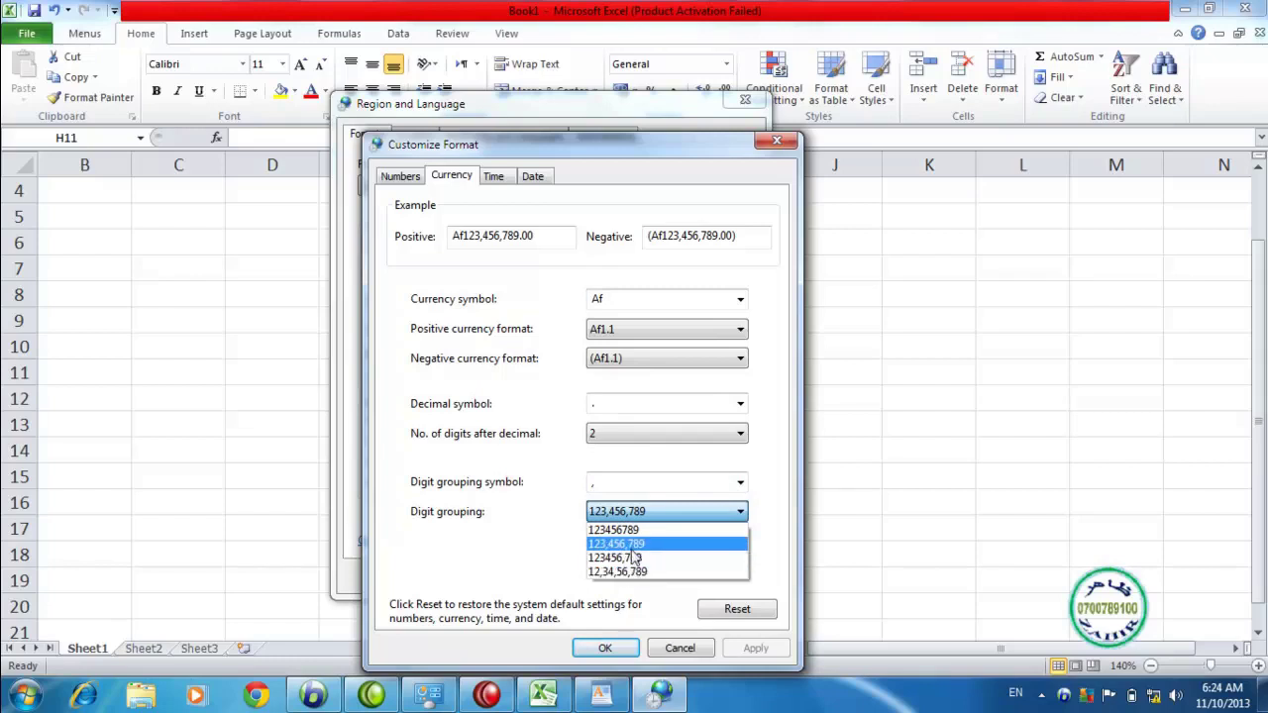
pyautogui.click(619, 544)
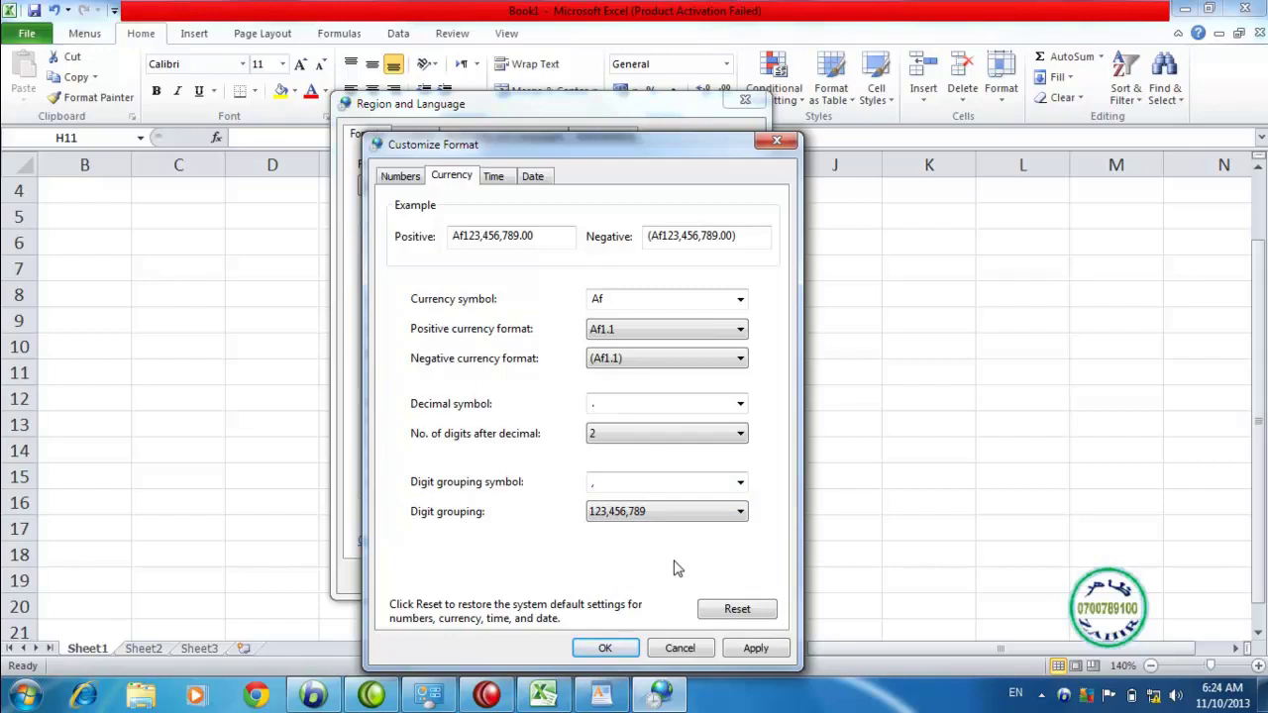
# Reset the customized formats to the system defaults, confirm the reset and apply it, and switch back to the Excel workbook.
pyautogui.click(732, 610)
pyautogui.click(672, 415)
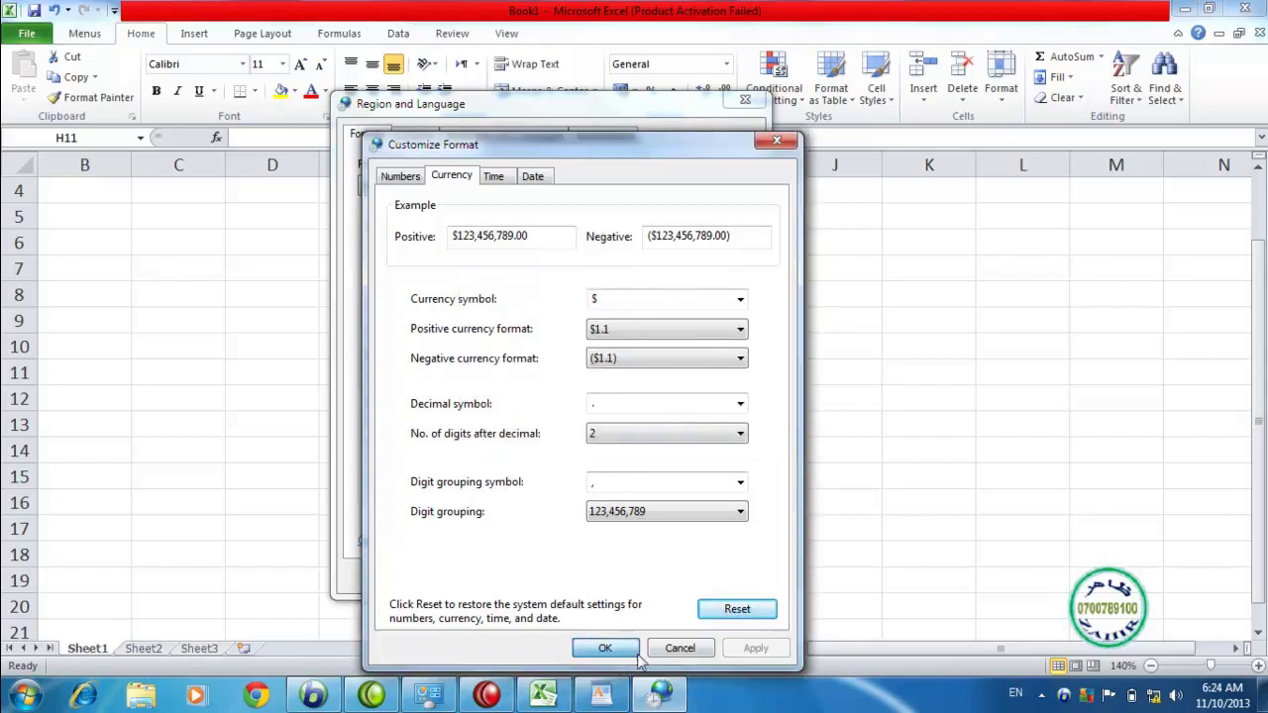
pyautogui.click(604, 648)
pyautogui.click(724, 576)
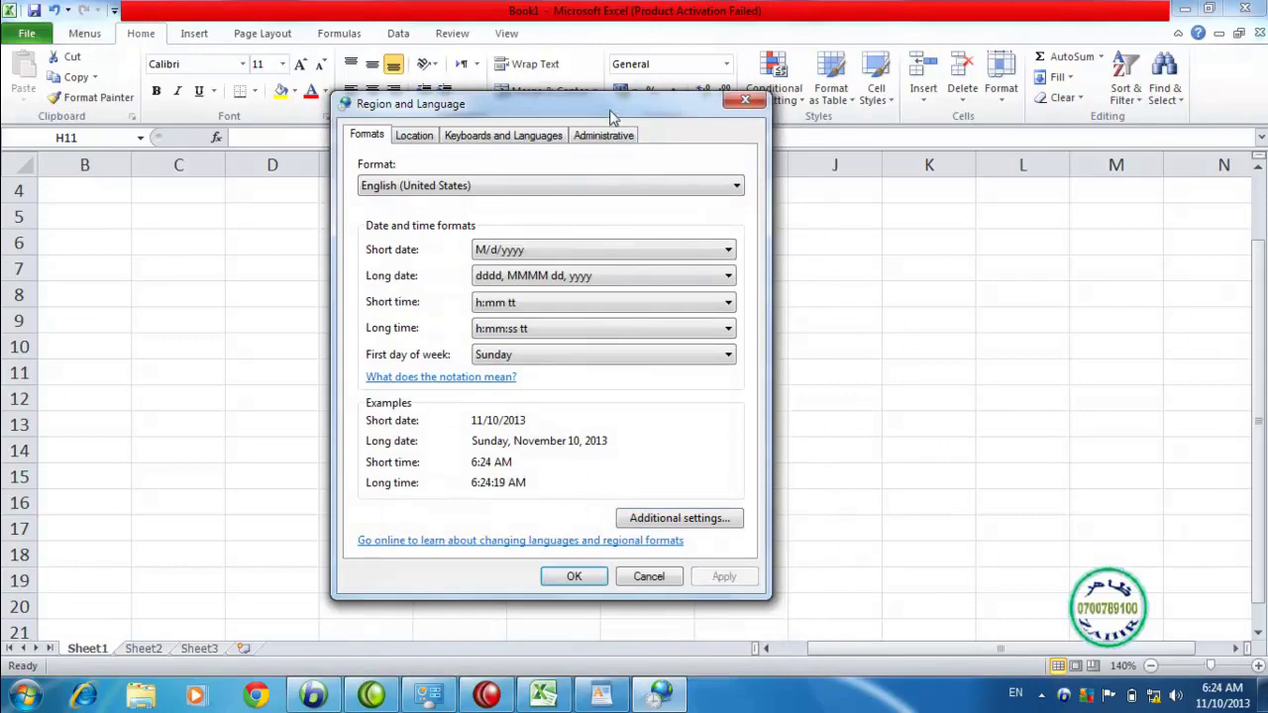
pyautogui.moveTo(611, 118); pyautogui.dragTo(646, 128)
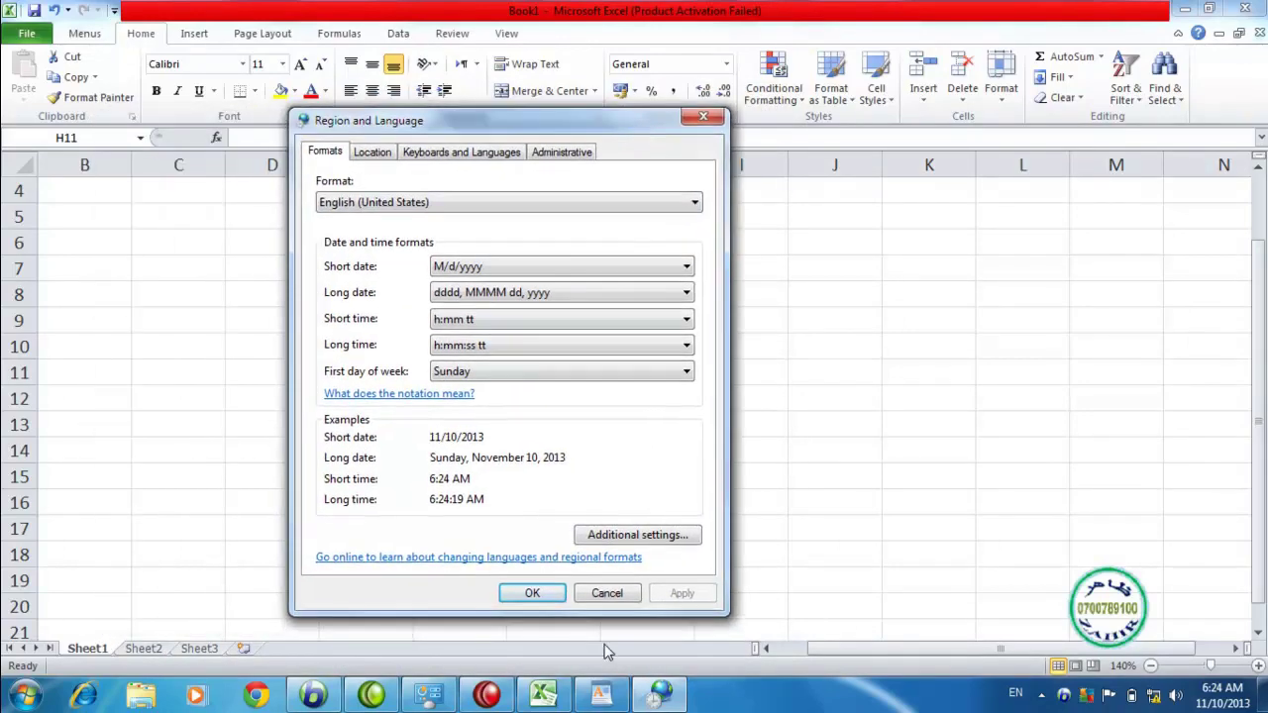
pyautogui.click(528, 701)
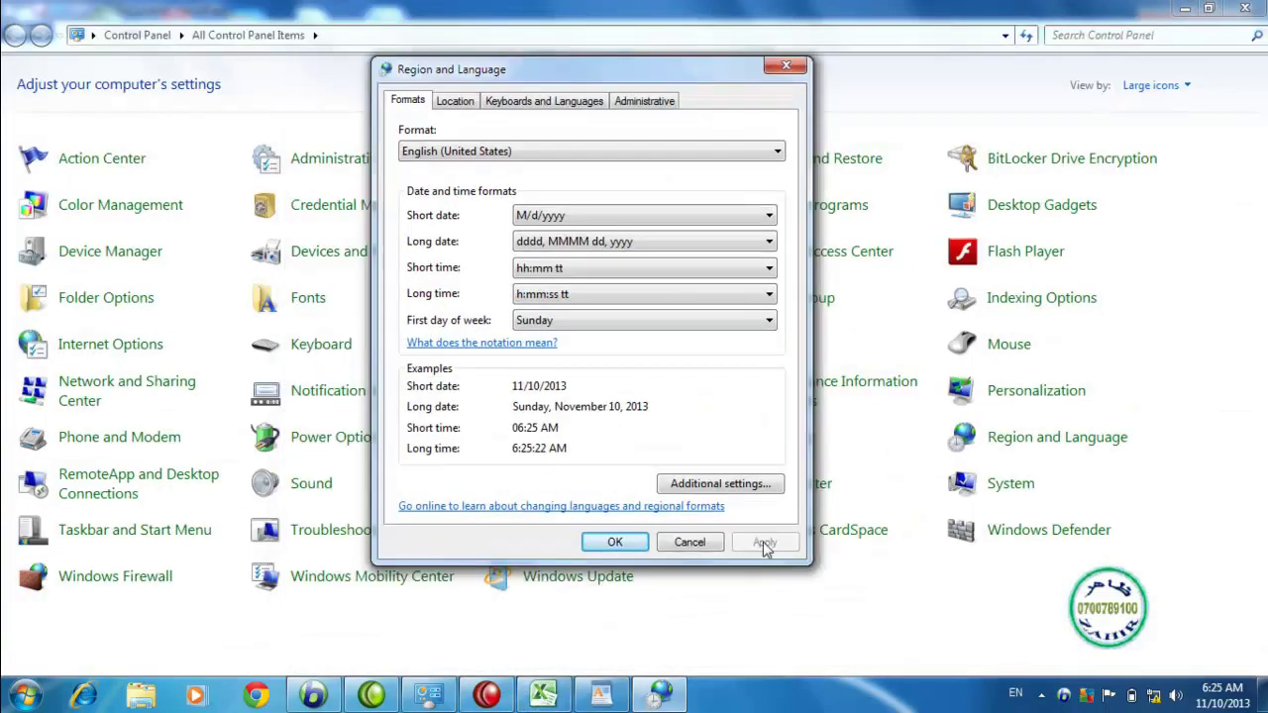
# Open the additional time format settings and apply hh:mm:ss tt as the long time format.
pyautogui.click(707, 484)
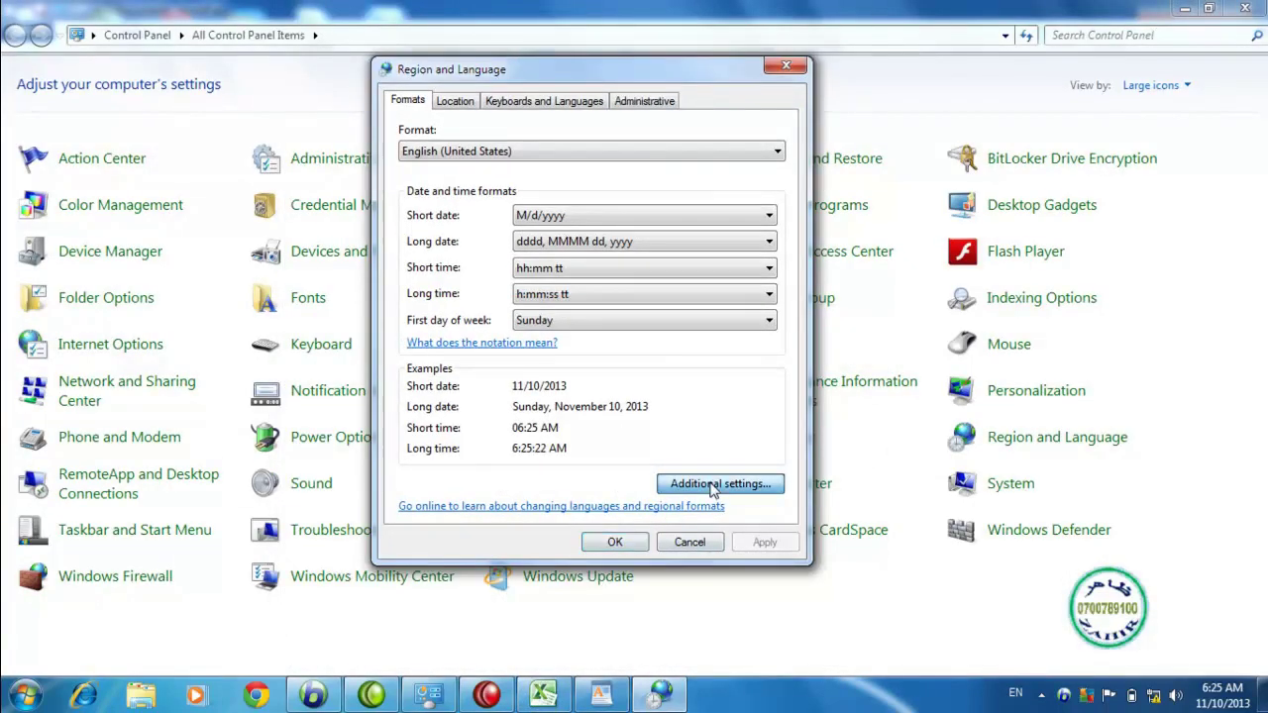
pyautogui.click(535, 169)
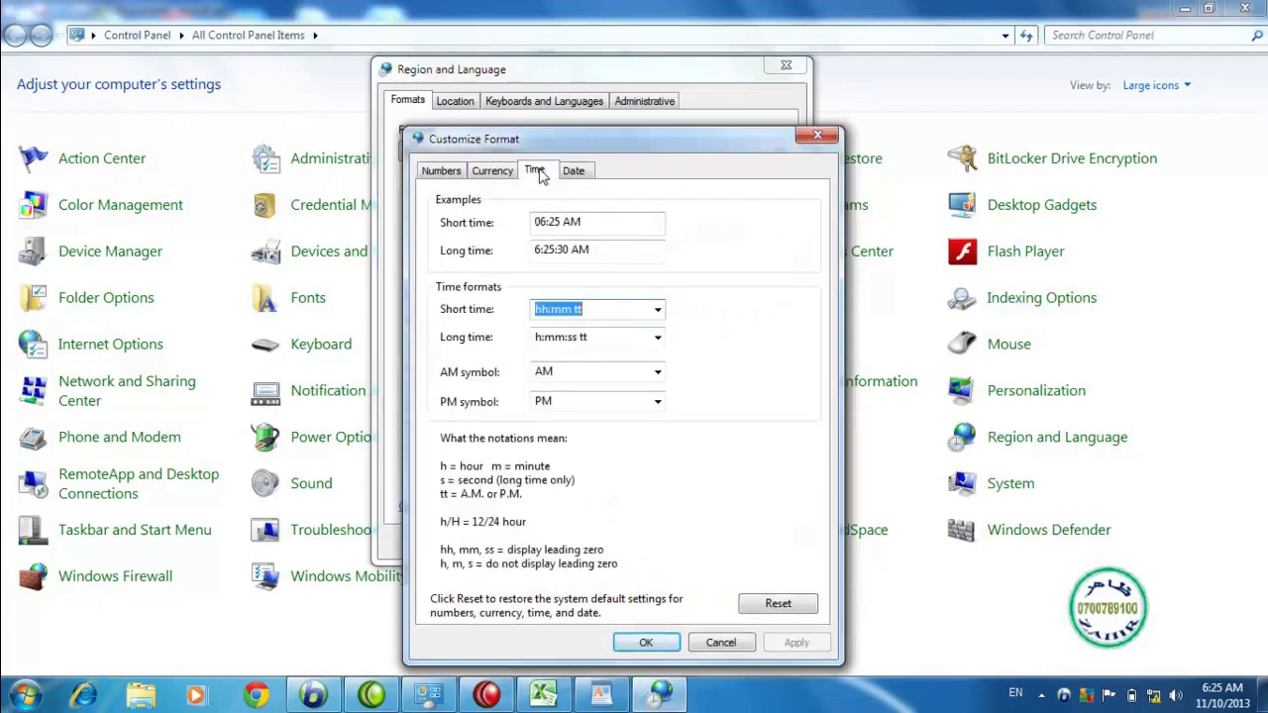
pyautogui.moveTo(587, 132); pyautogui.dragTo(586, 36)
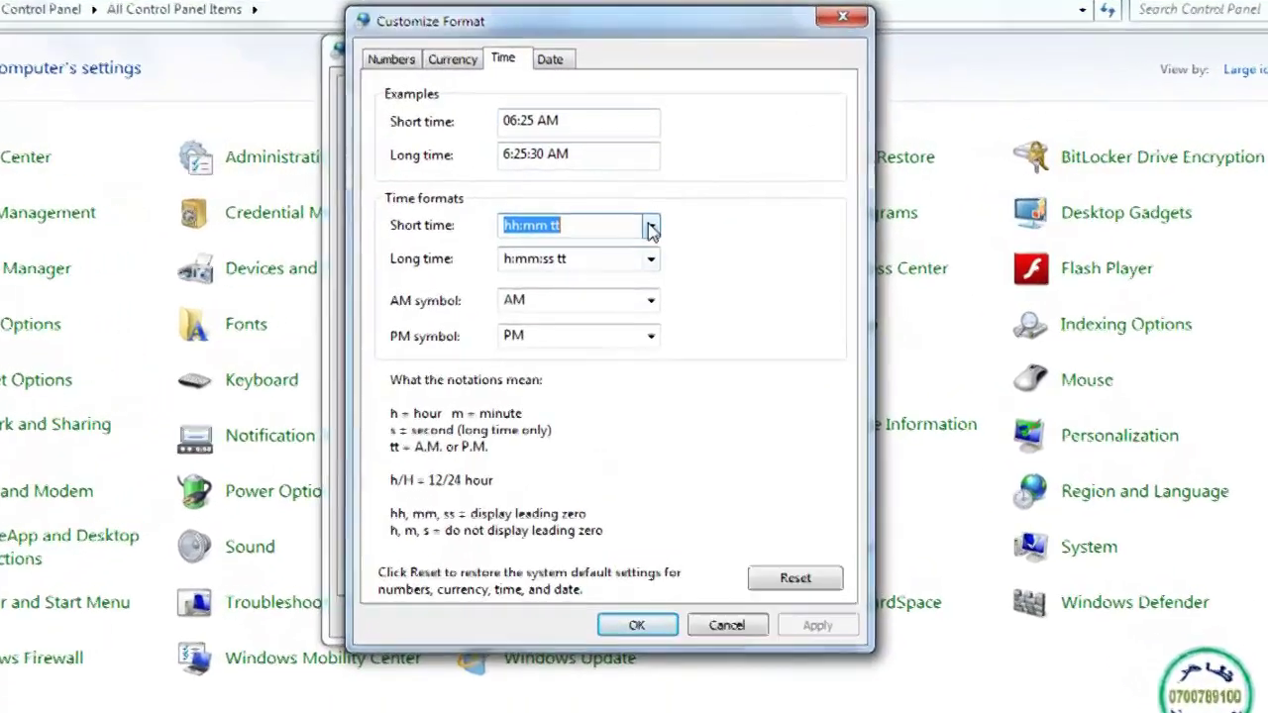
pyautogui.click(656, 215)
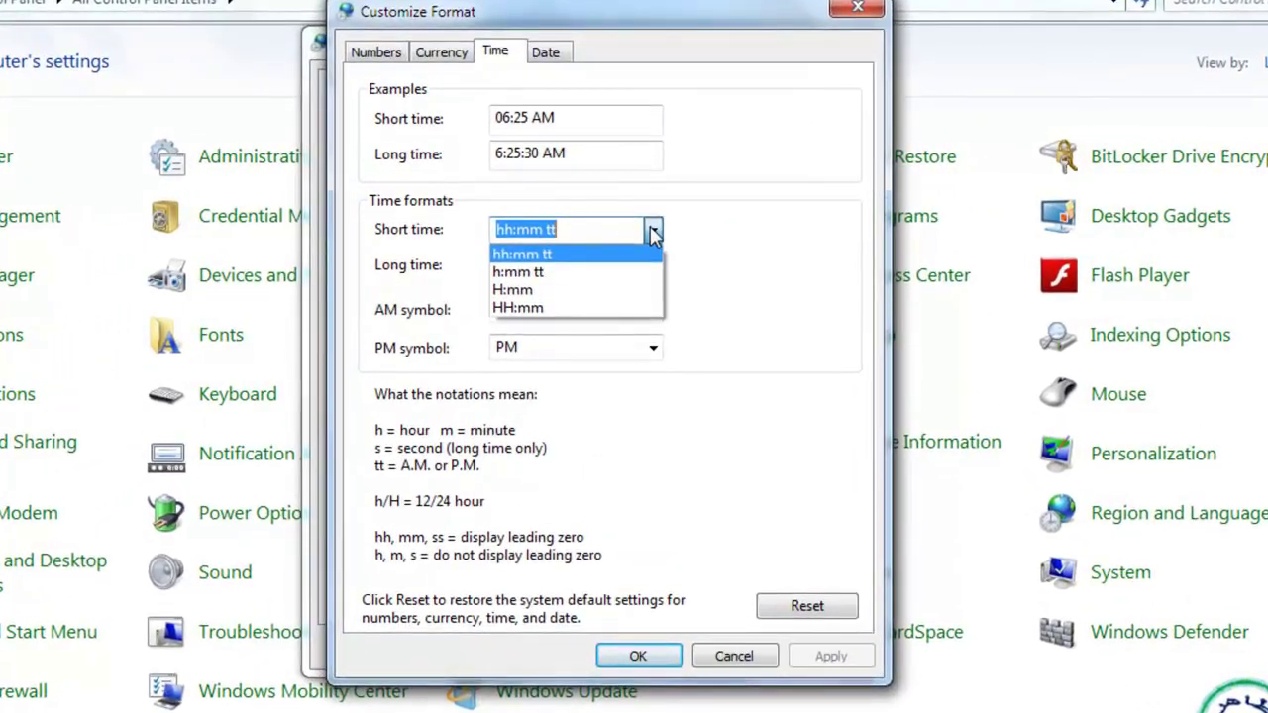
pyautogui.click(653, 231)
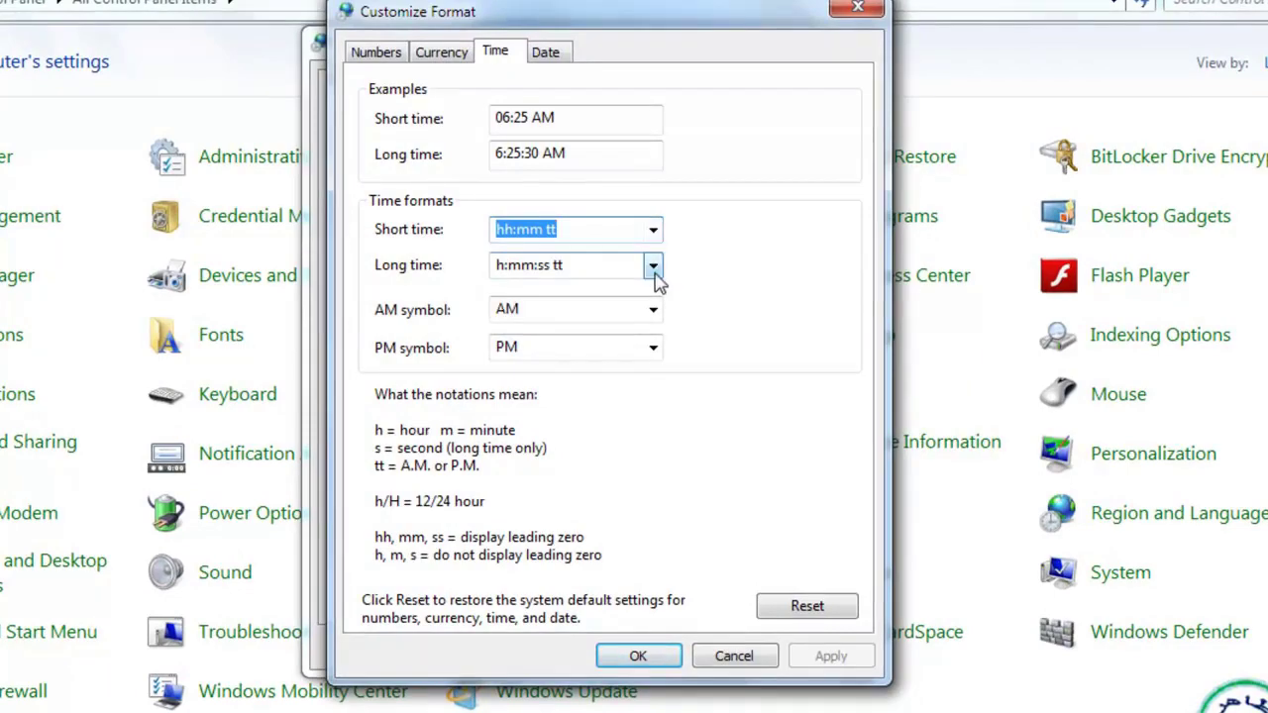
pyautogui.click(652, 266)
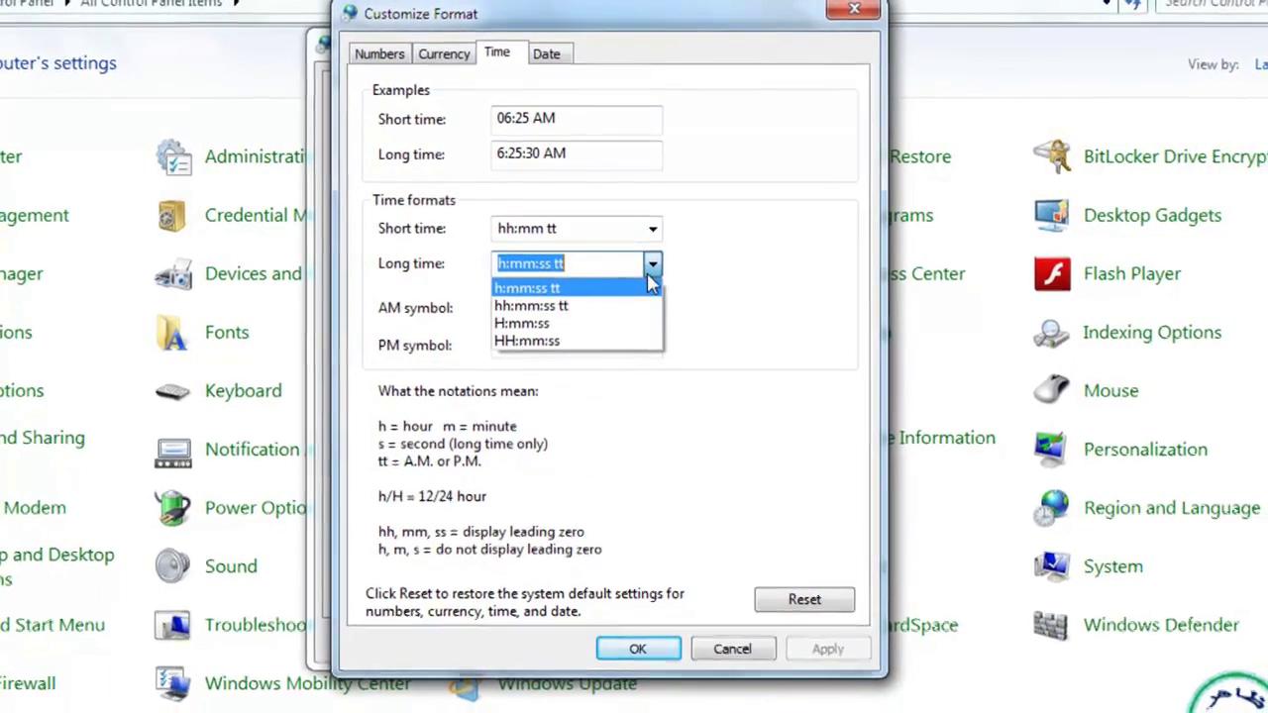
pyautogui.click(573, 305)
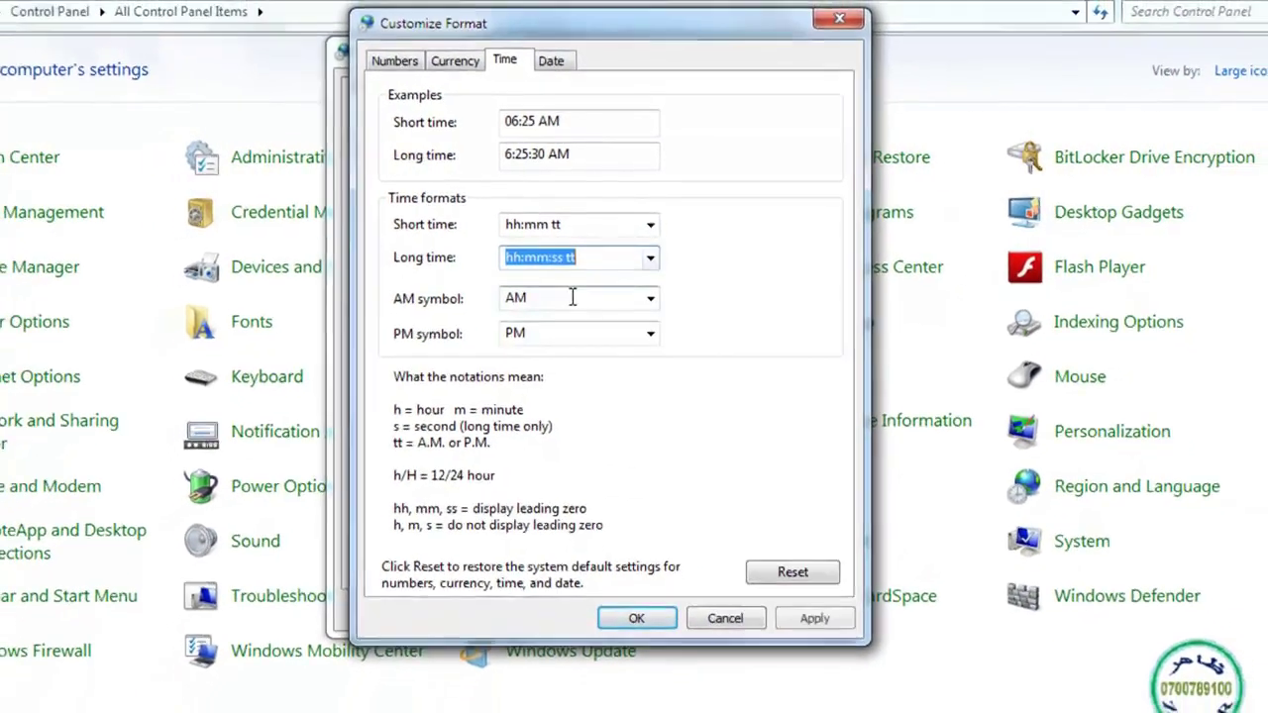
pyautogui.click(828, 649)
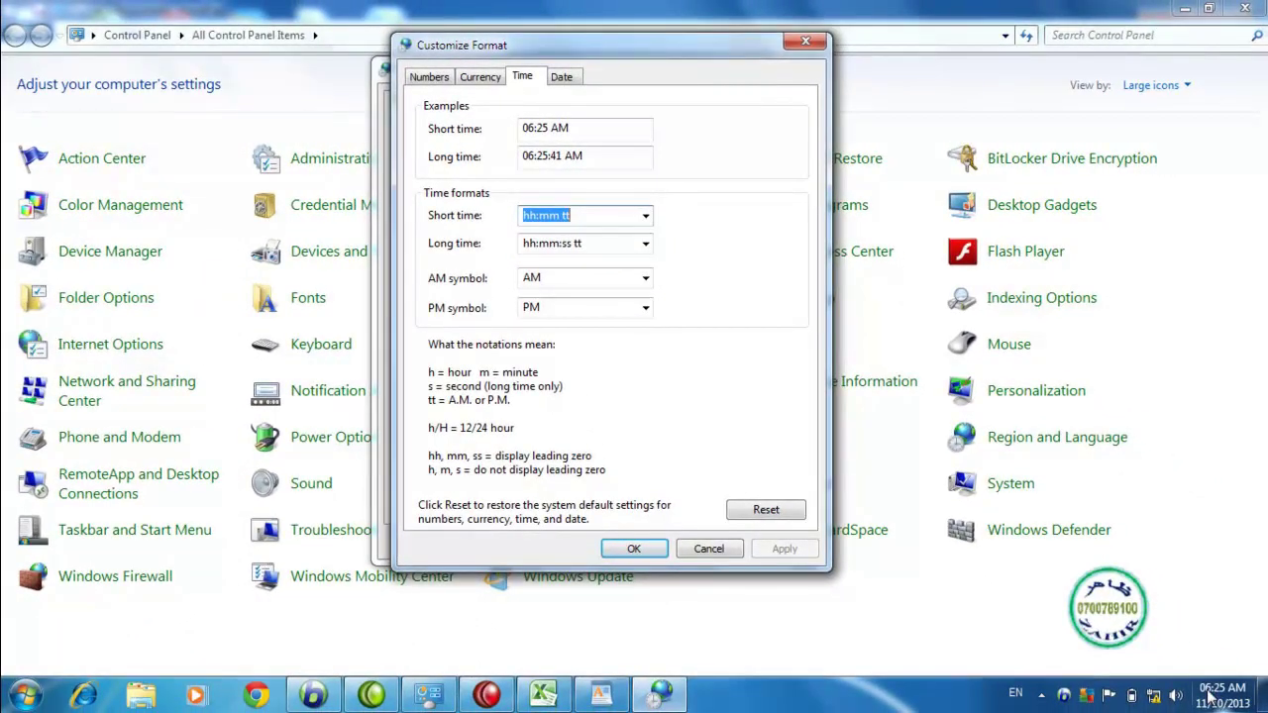
# Apply h:mm:ss tt as the long time format and check the system clock.
pyautogui.click(644, 248)
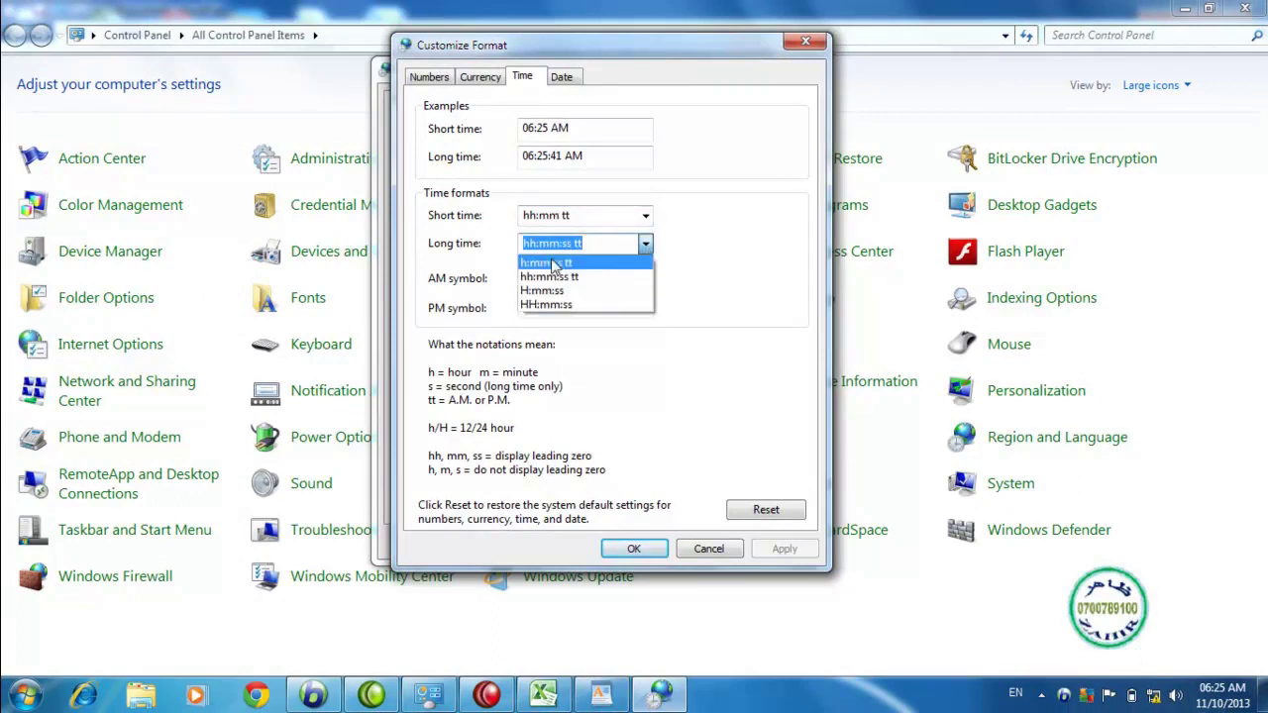
pyautogui.click(551, 263)
pyautogui.click(787, 550)
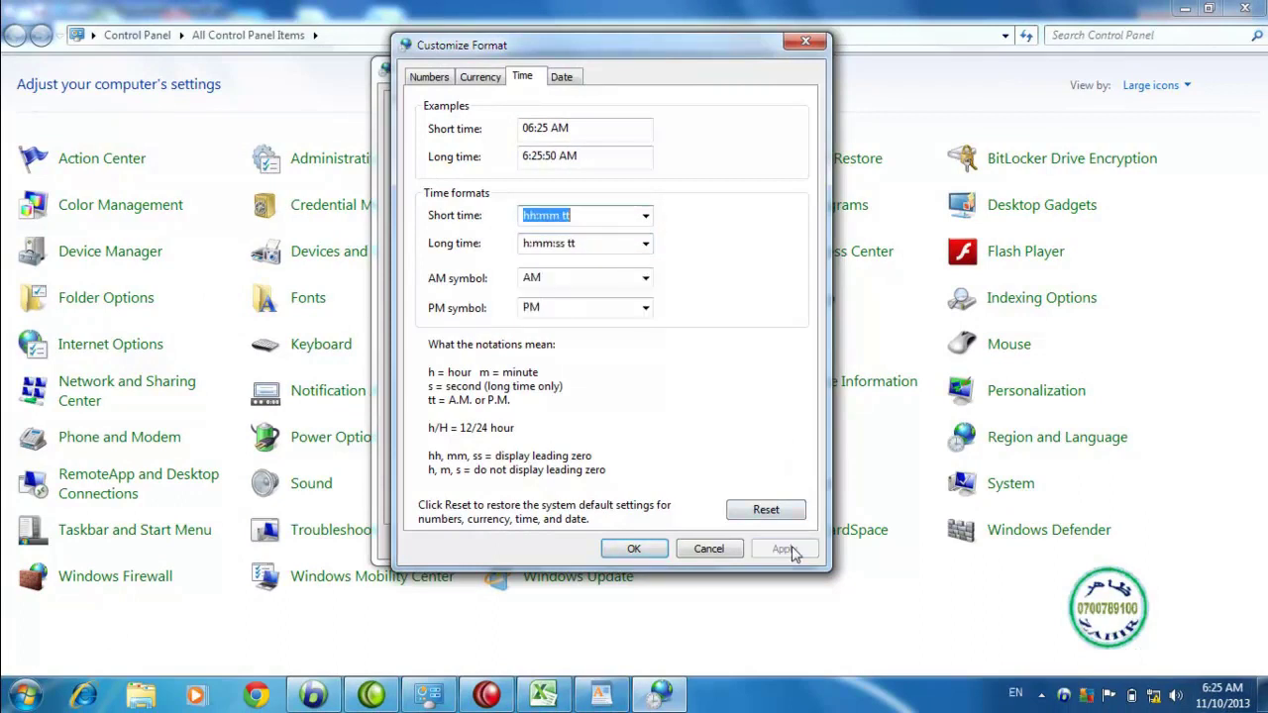
pyautogui.moveTo(1206, 695)
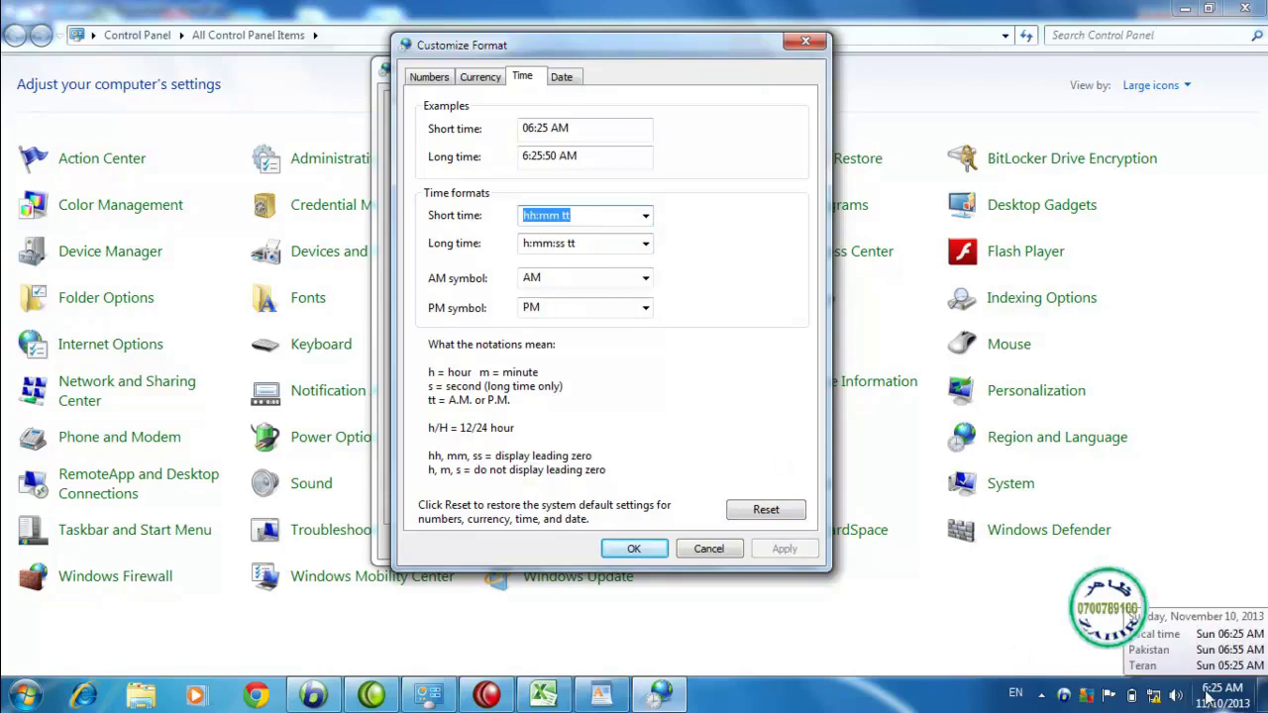
# Set the long time format back to hh:mm:ss tt and apply it.
pyautogui.click(645, 244)
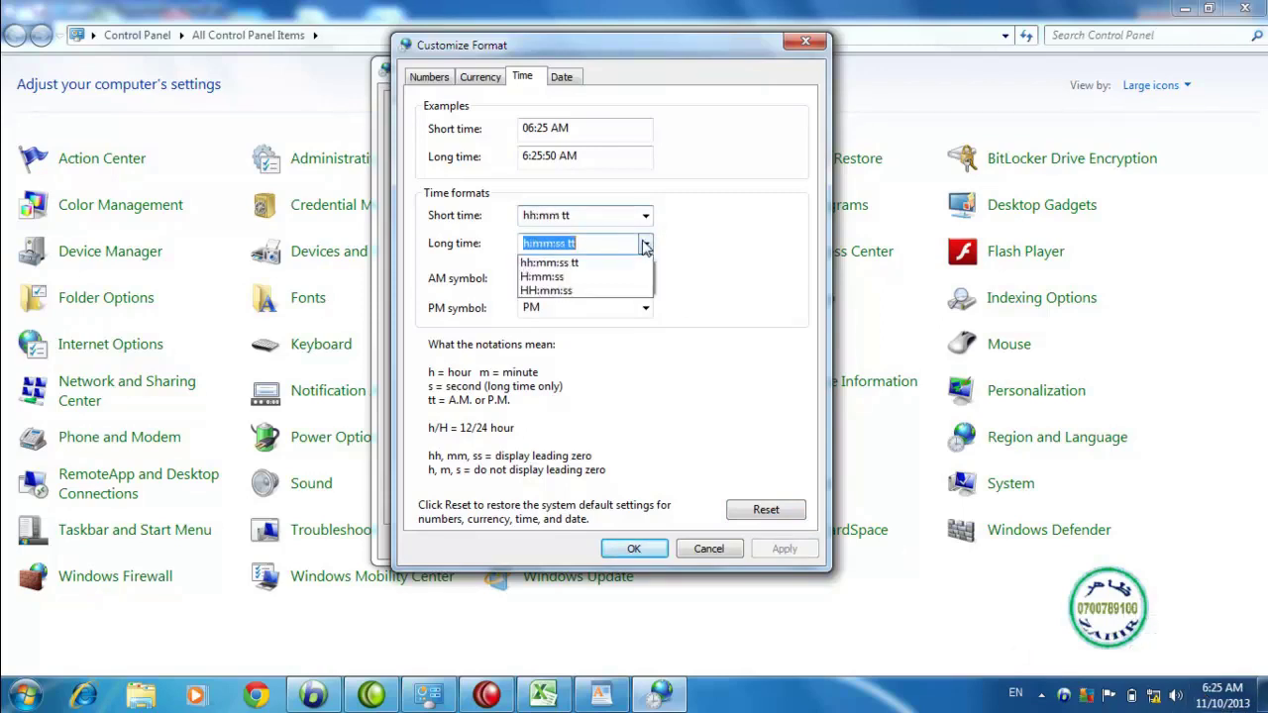
pyautogui.click(592, 278)
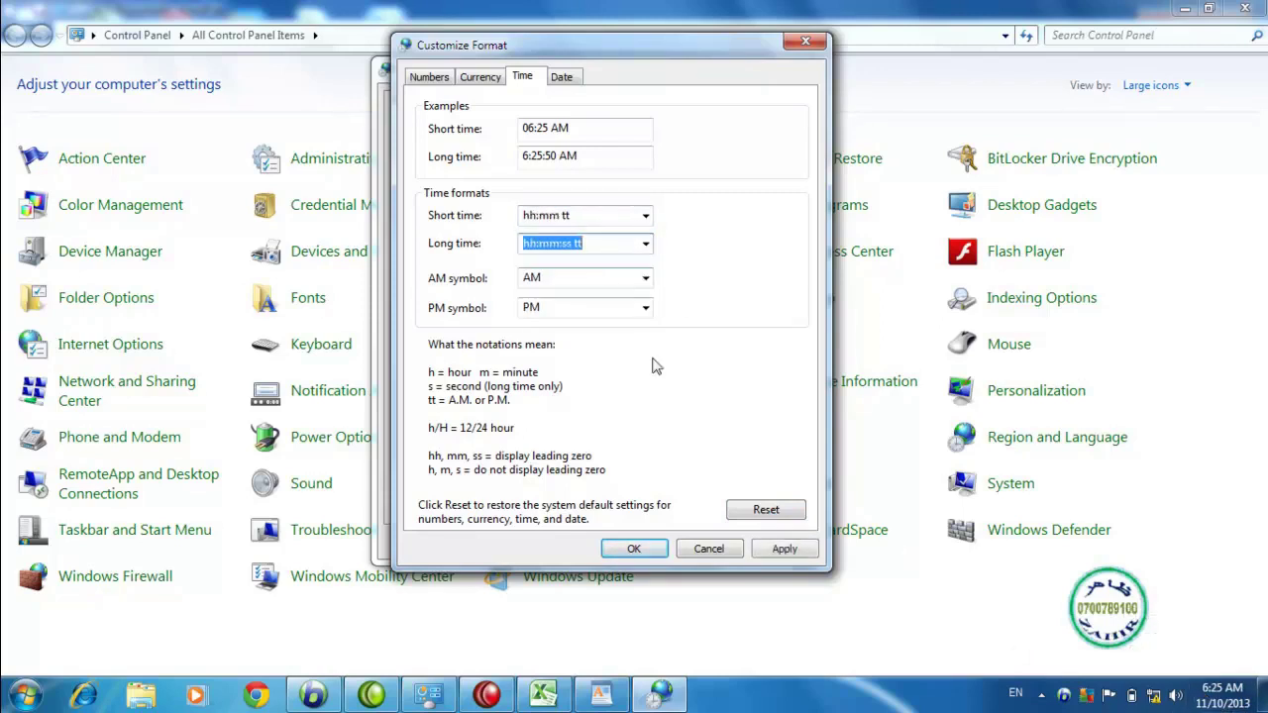
pyautogui.click(784, 549)
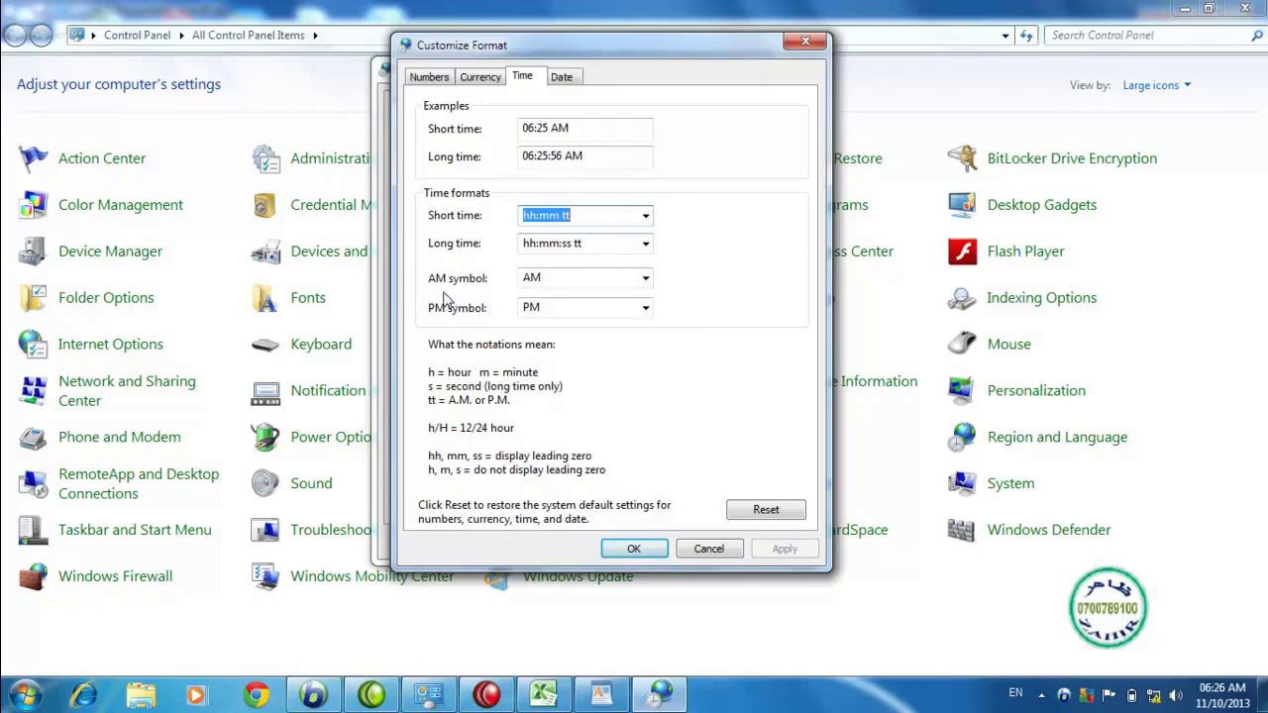
# Set the AM symbol to سهار and the PM symbol to ماښام, and apply the time format changes.
pyautogui.click(645, 277)
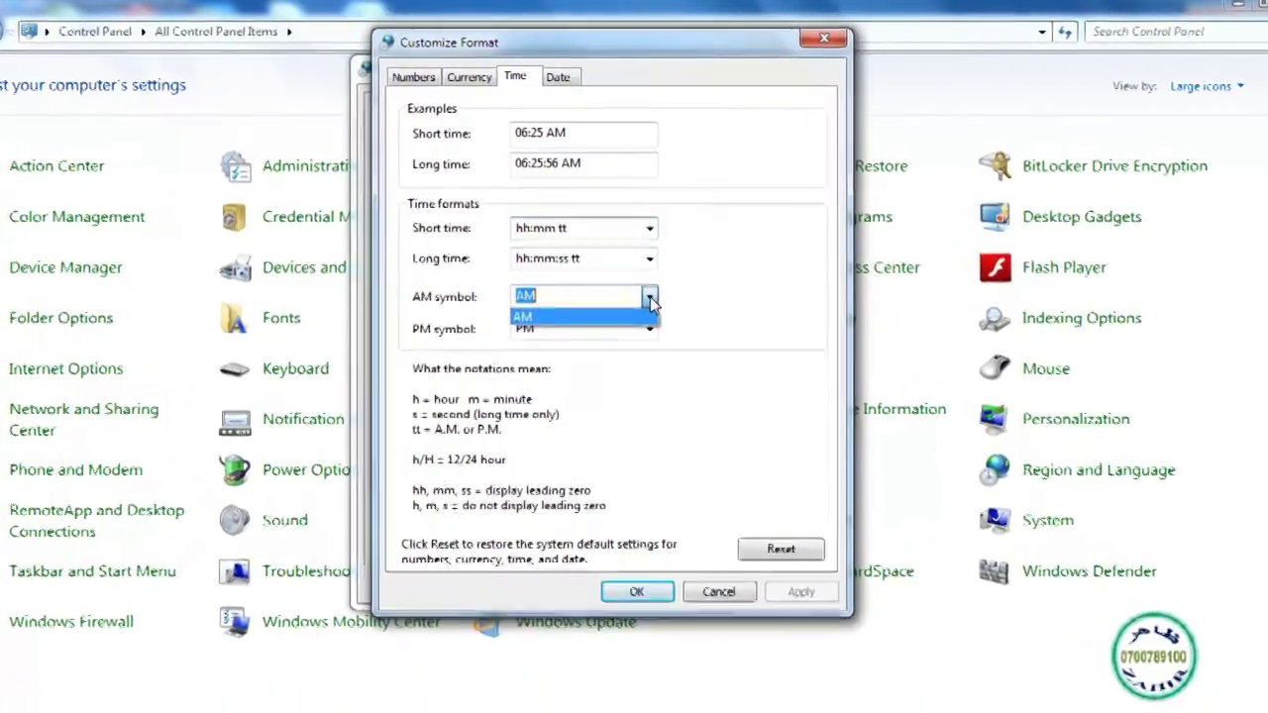
pyautogui.click(651, 302)
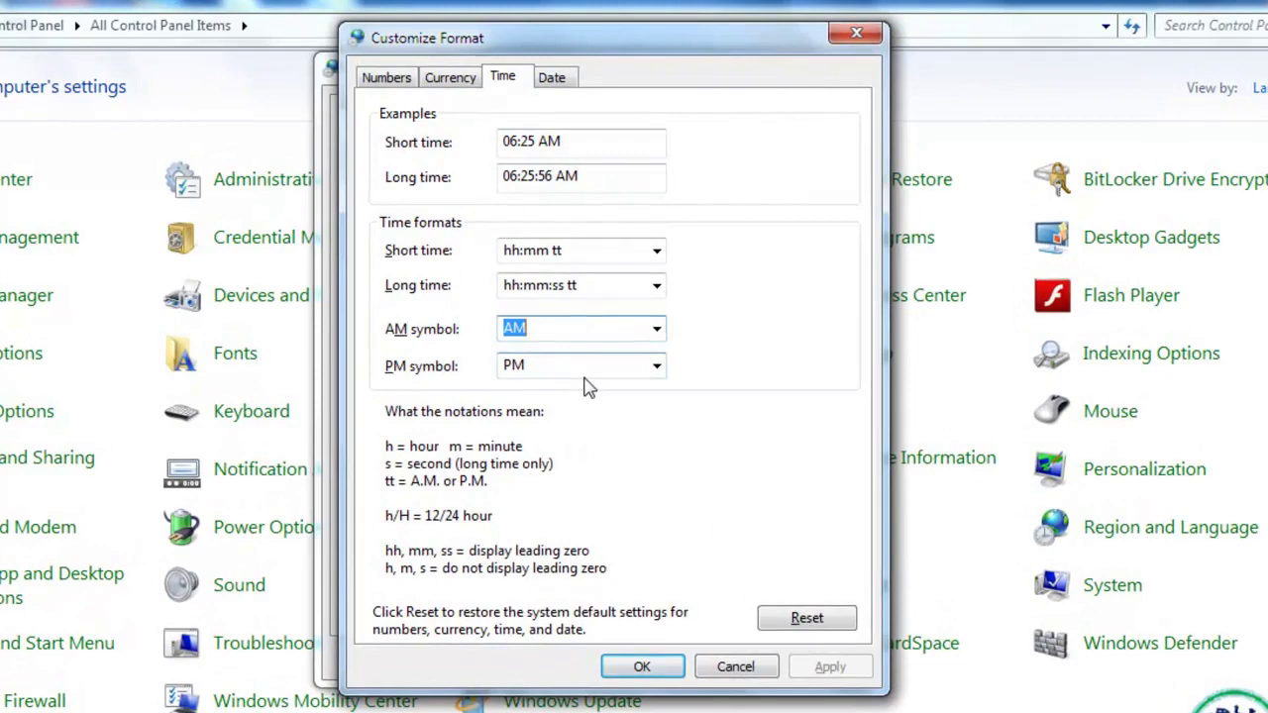
pyautogui.write('صباح')
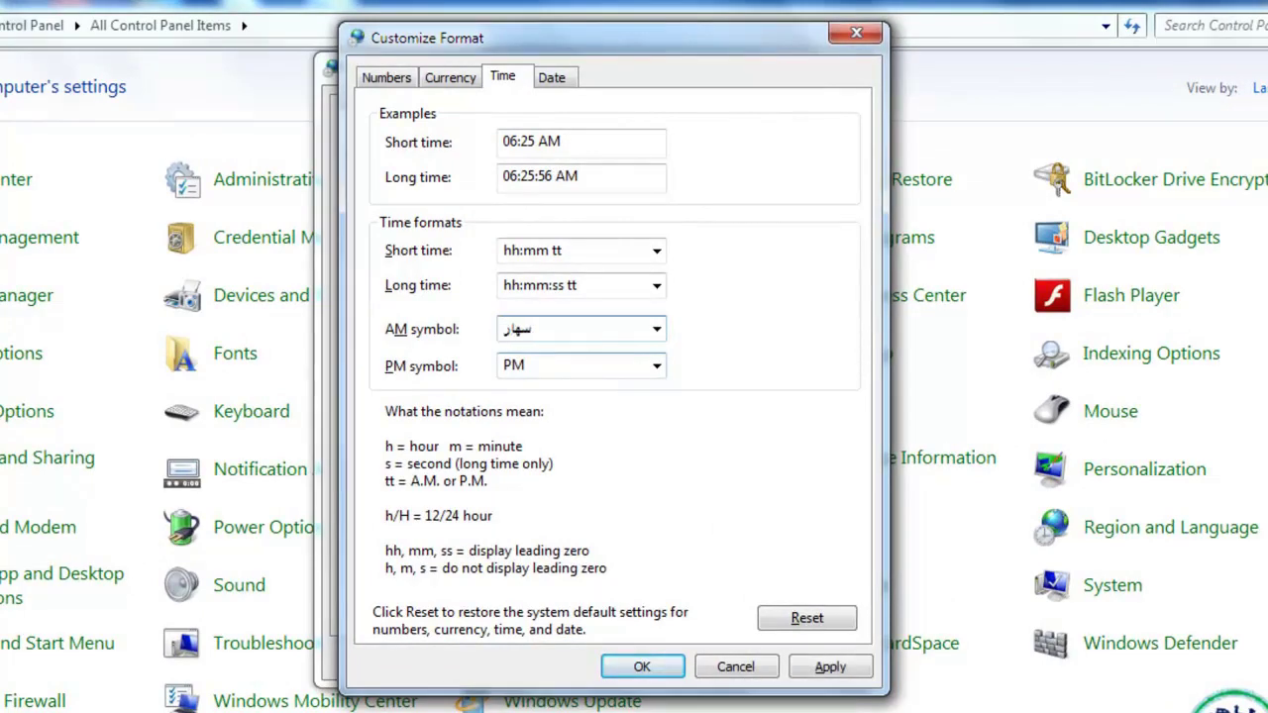
pyautogui.click(546, 368)
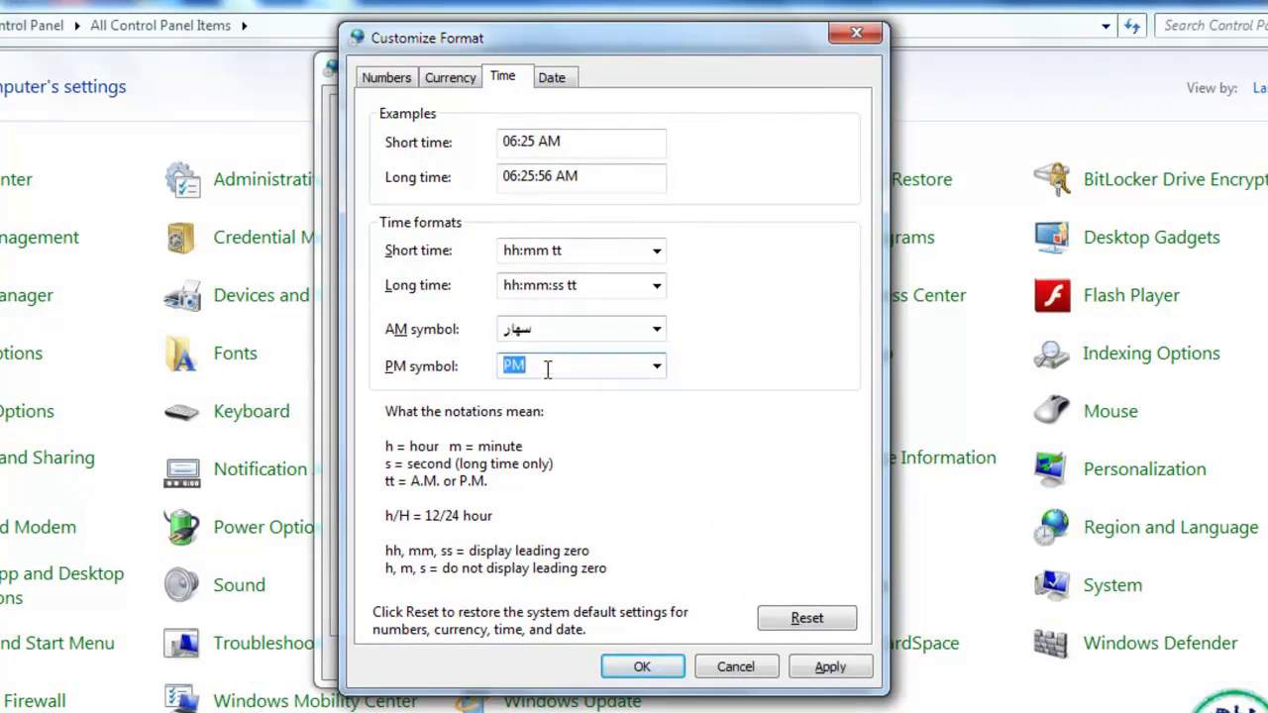
pyautogui.write('ماښام')
pyautogui.click(832, 667)
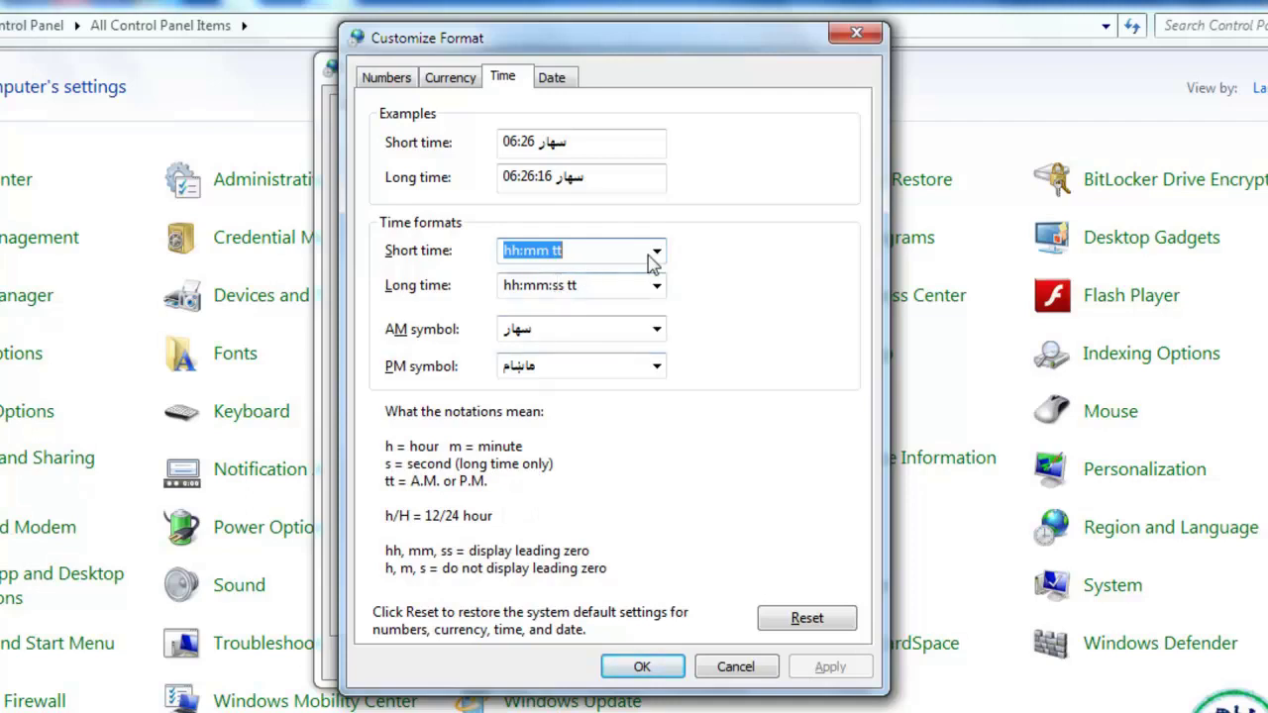
# Reset the regional format to the system defaults and confirm removing all customizations.
pyautogui.click(654, 252)
pyautogui.click(655, 252)
pyautogui.click(805, 616)
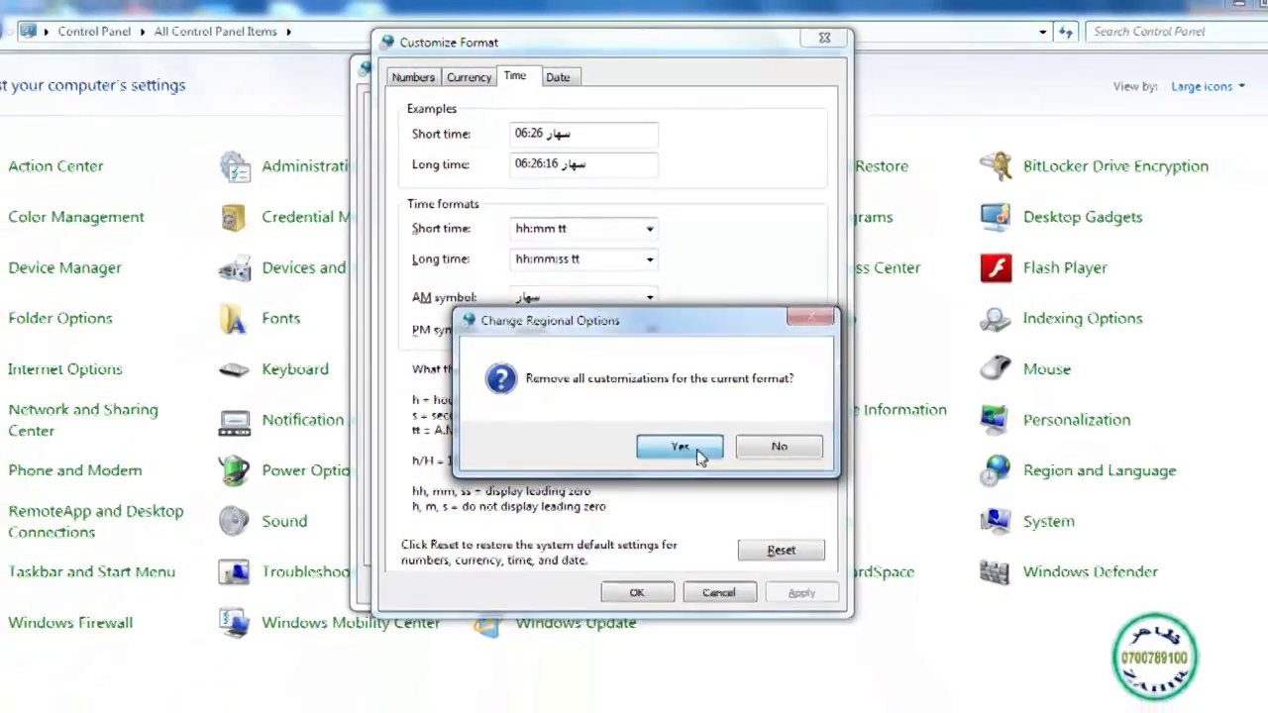
pyautogui.click(698, 453)
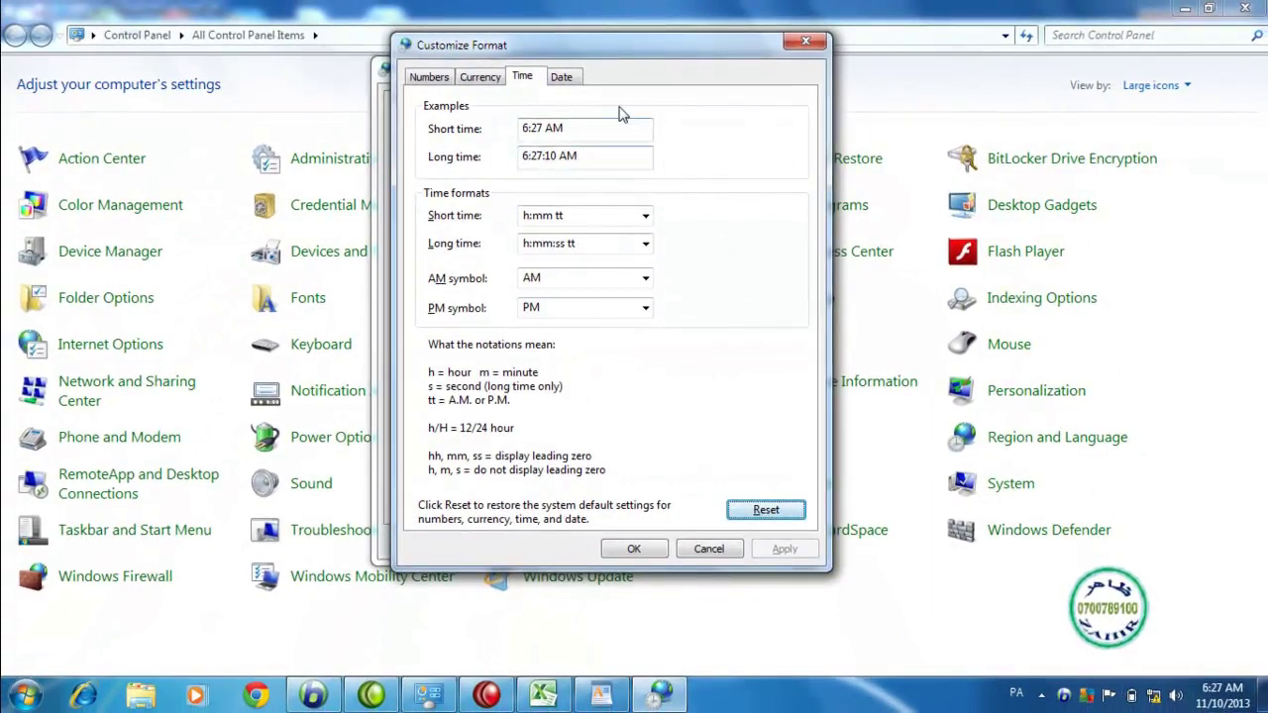
# Open the date format settings, apply dddd-mm-yyyy as the short date format, and check the date on the system clock.
pyautogui.click(562, 77)
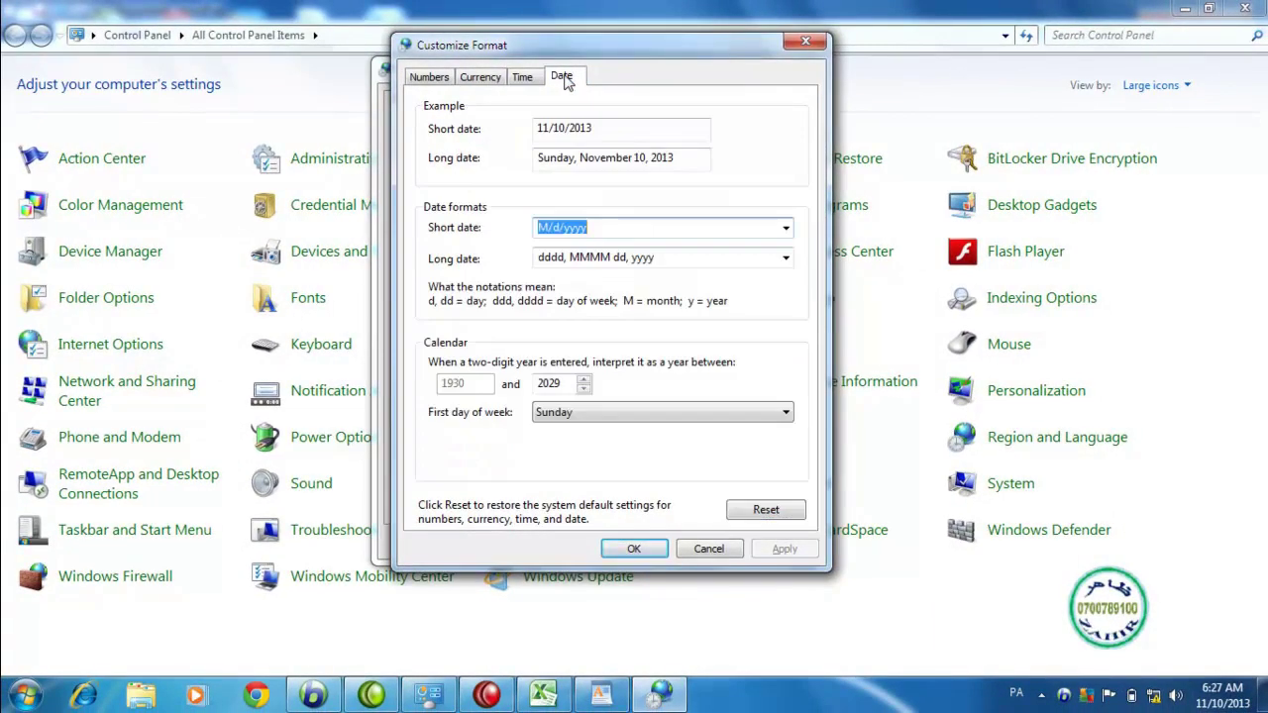
pyautogui.moveTo(594, 129); pyautogui.dragTo(541, 128)
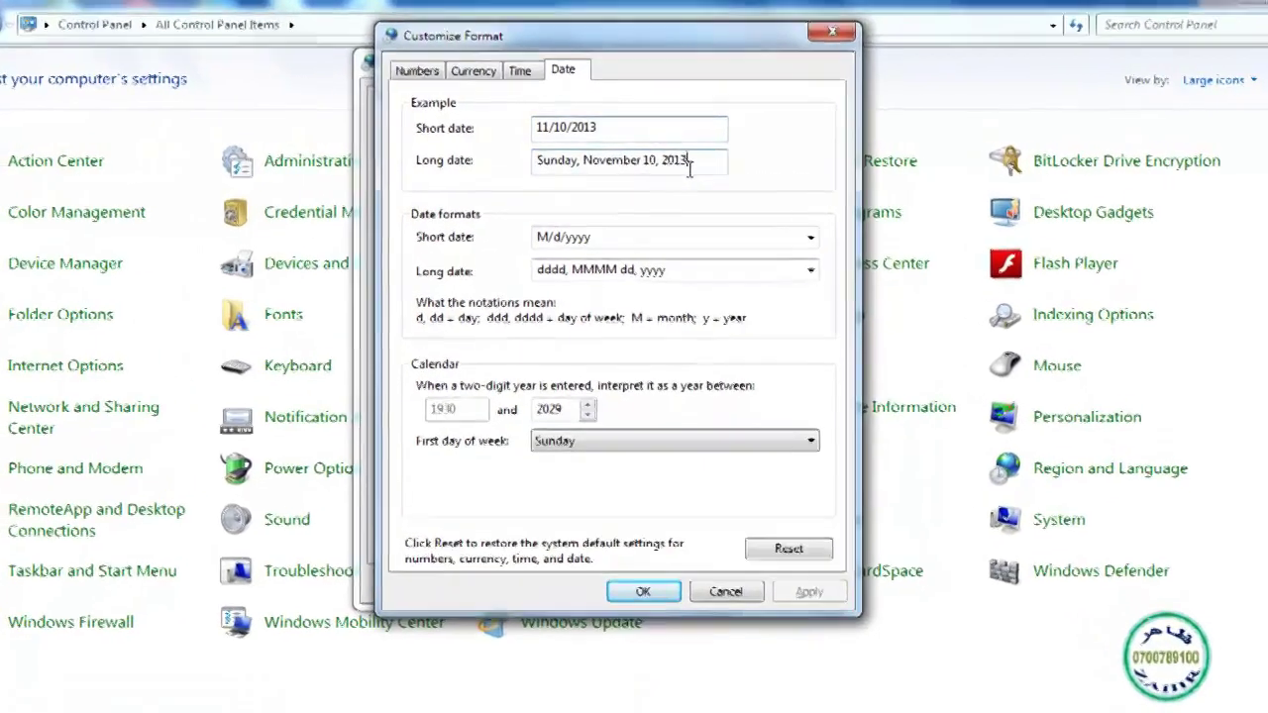
pyautogui.moveTo(677, 159); pyautogui.dragTo(538, 158)
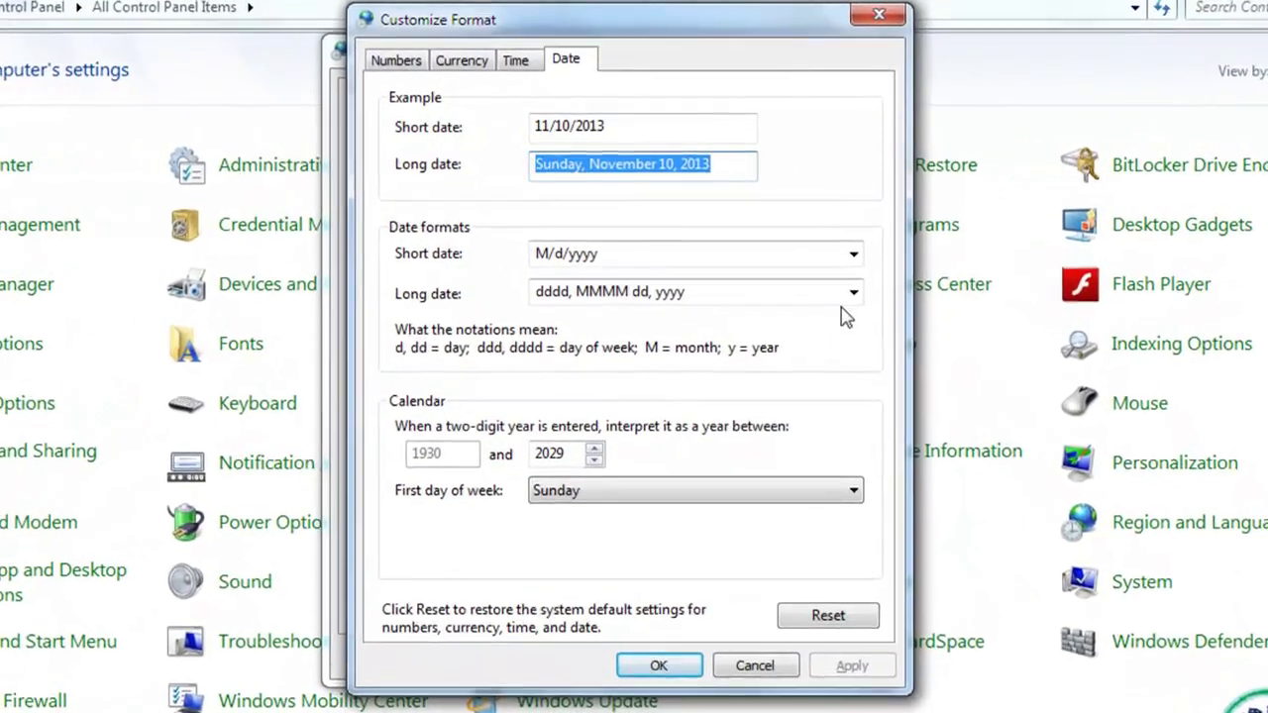
pyautogui.click(853, 254)
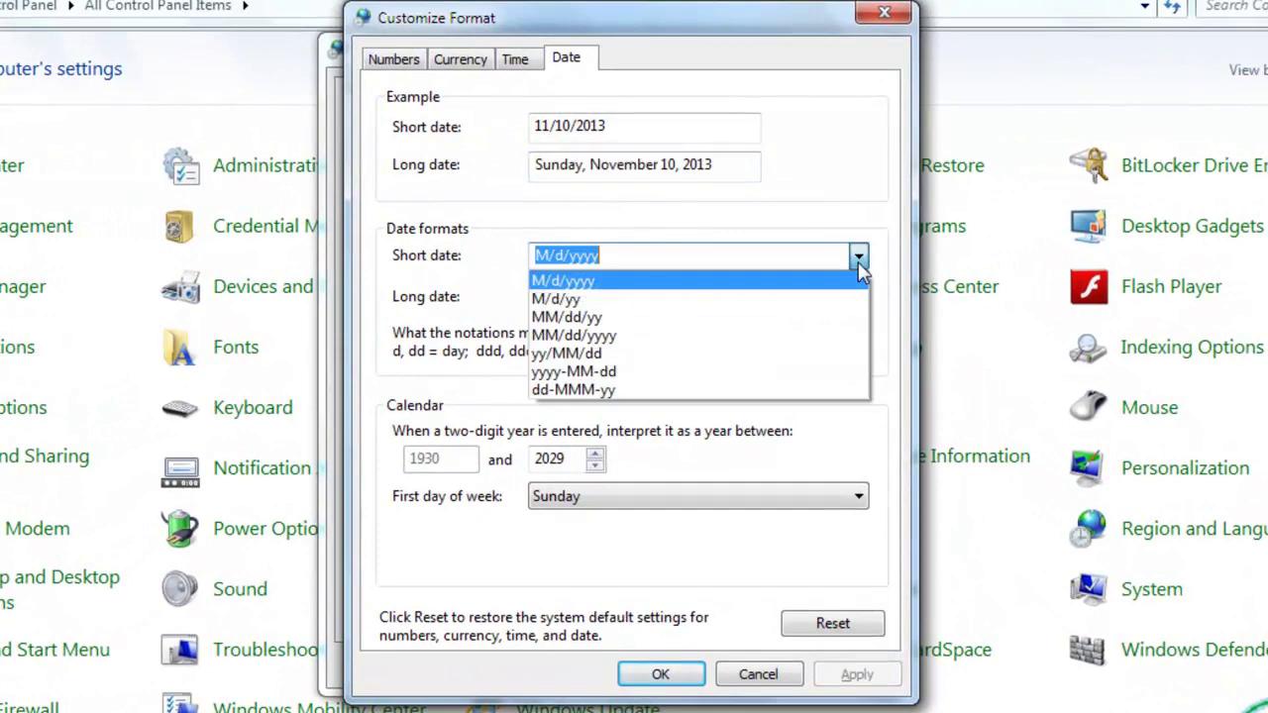
pyautogui.click(858, 260)
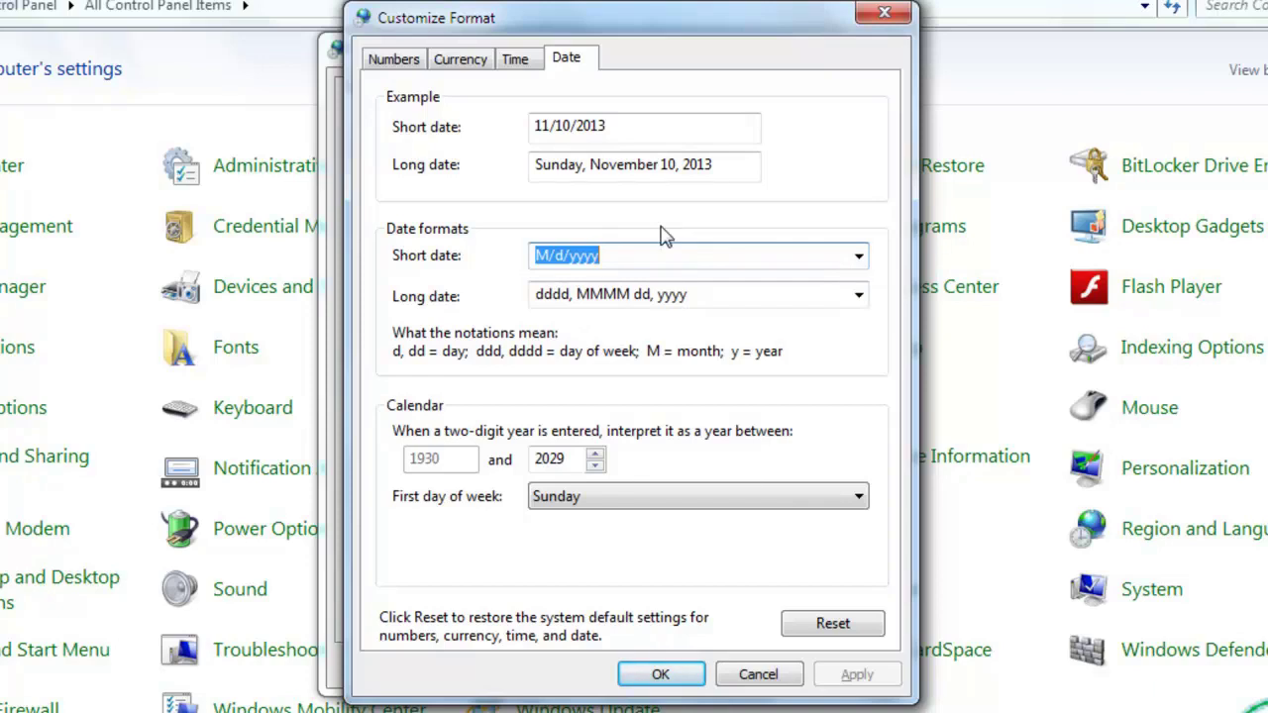
pyautogui.write('s')
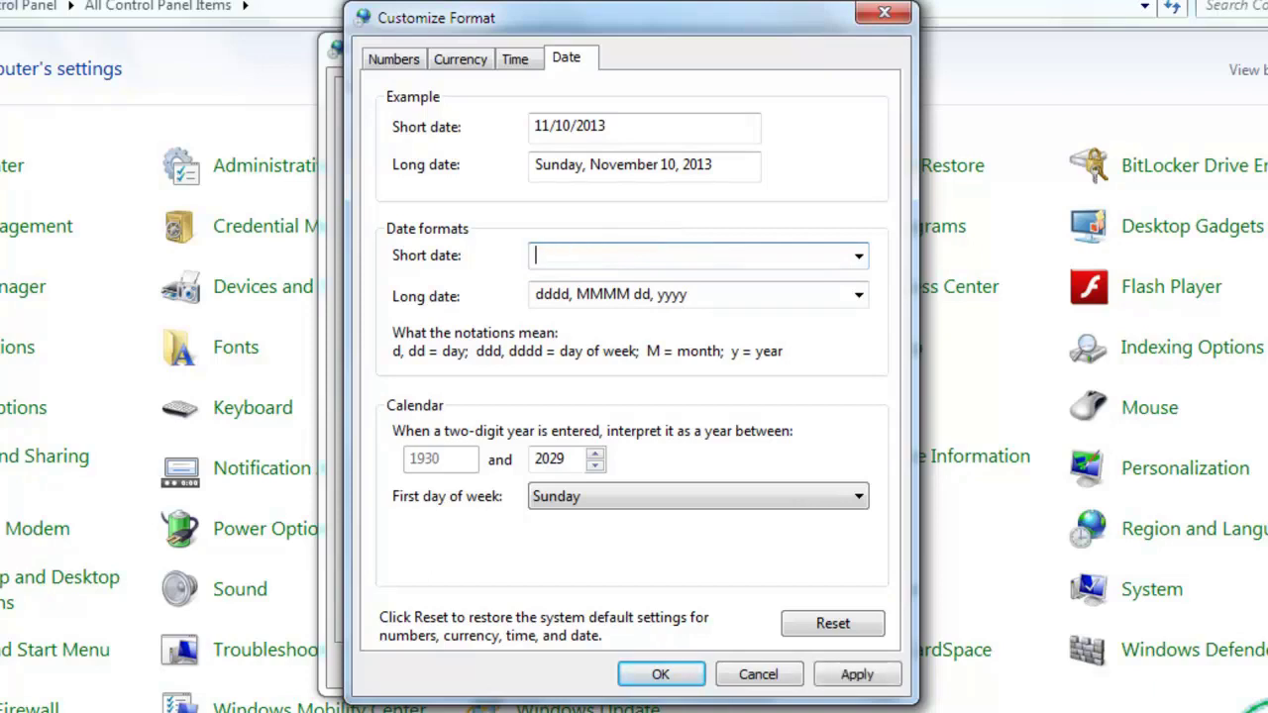
pyautogui.write('ddd')
pyautogui.write('d-mm-y')
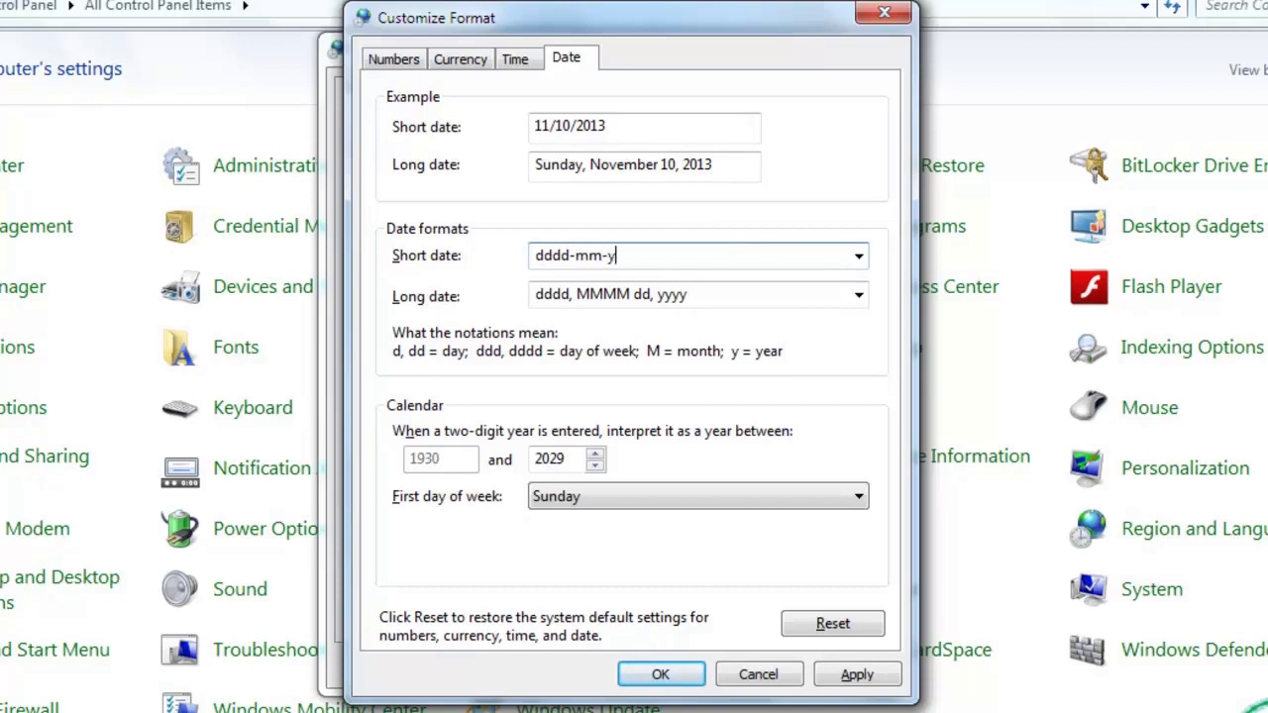
pyautogui.write('yyy')
pyautogui.click(846, 656)
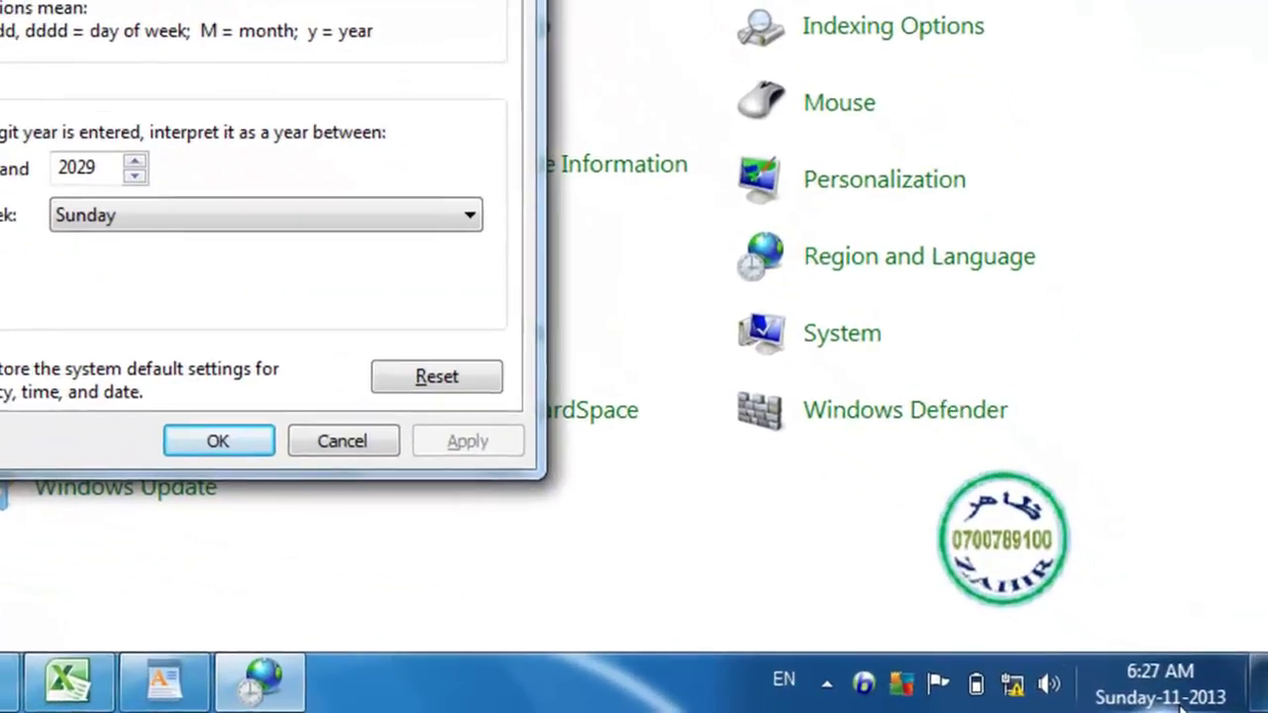
pyautogui.moveTo(1183, 701)
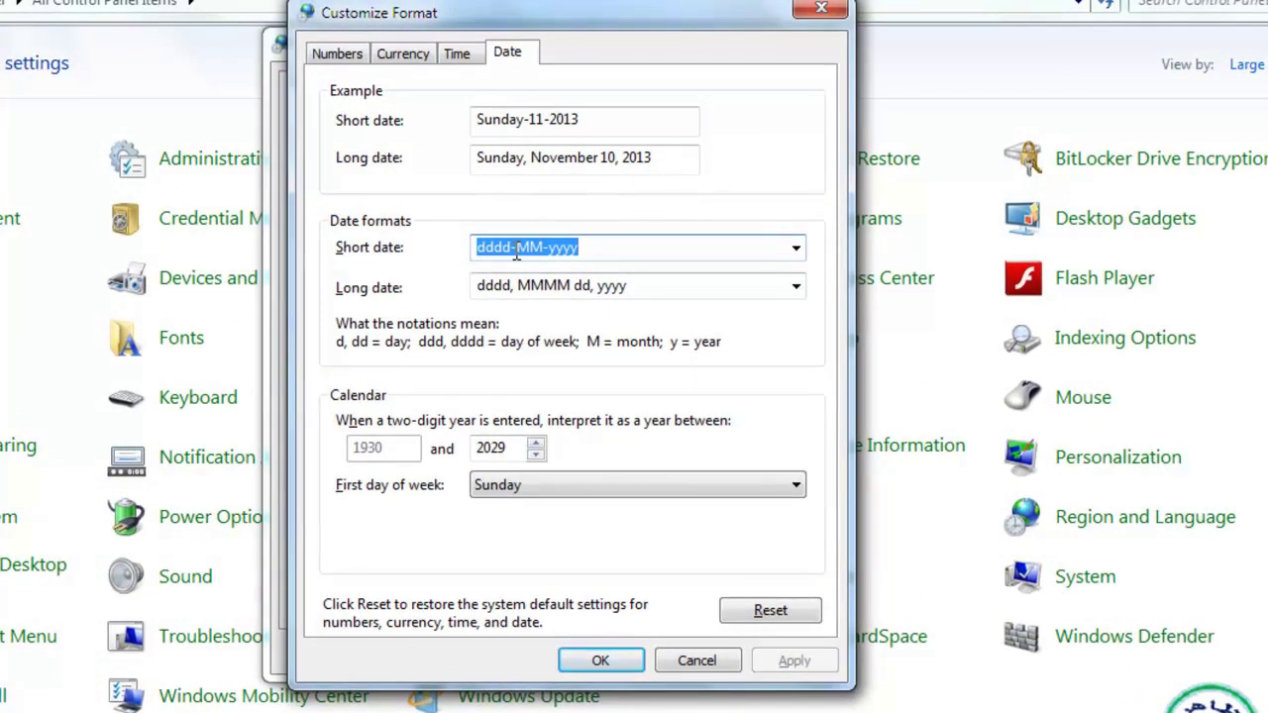
# Add the day number to the short date format as dddd-MM-dd-yyyy, apply it, and check the date on the system clock.
pyautogui.click(543, 250)
pyautogui.write('-')
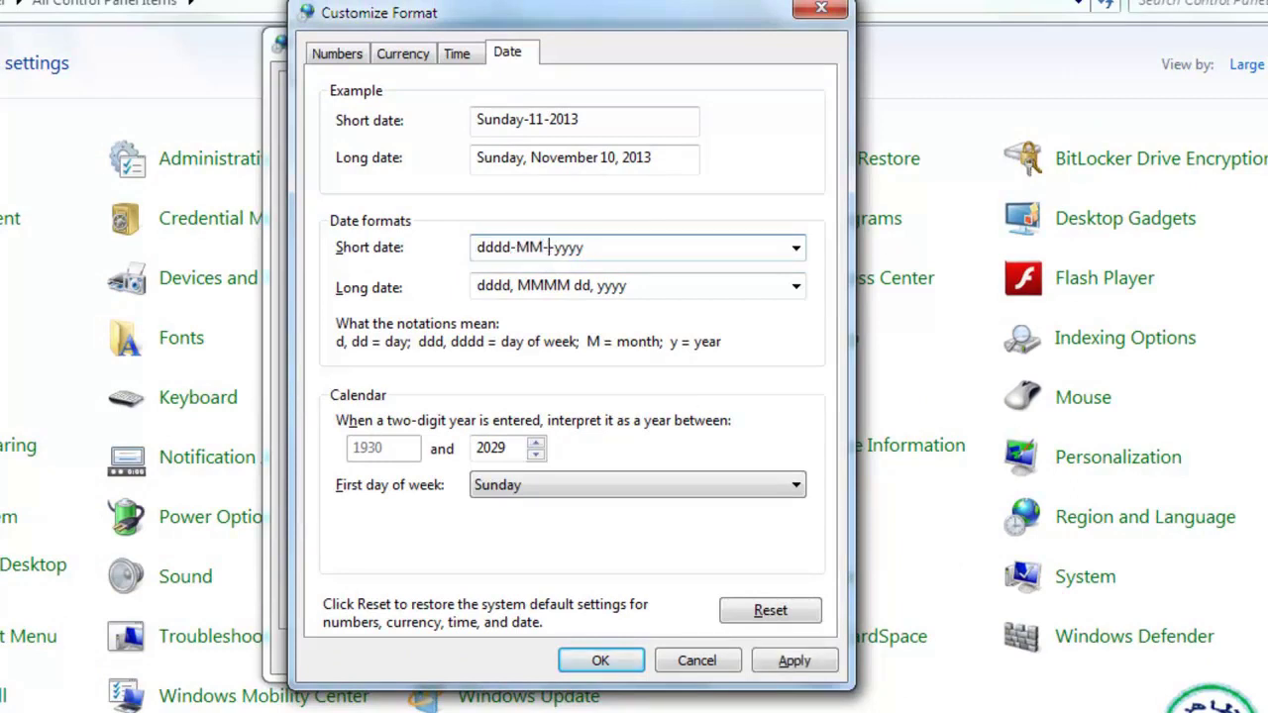
pyautogui.write('dd')
pyautogui.click(793, 660)
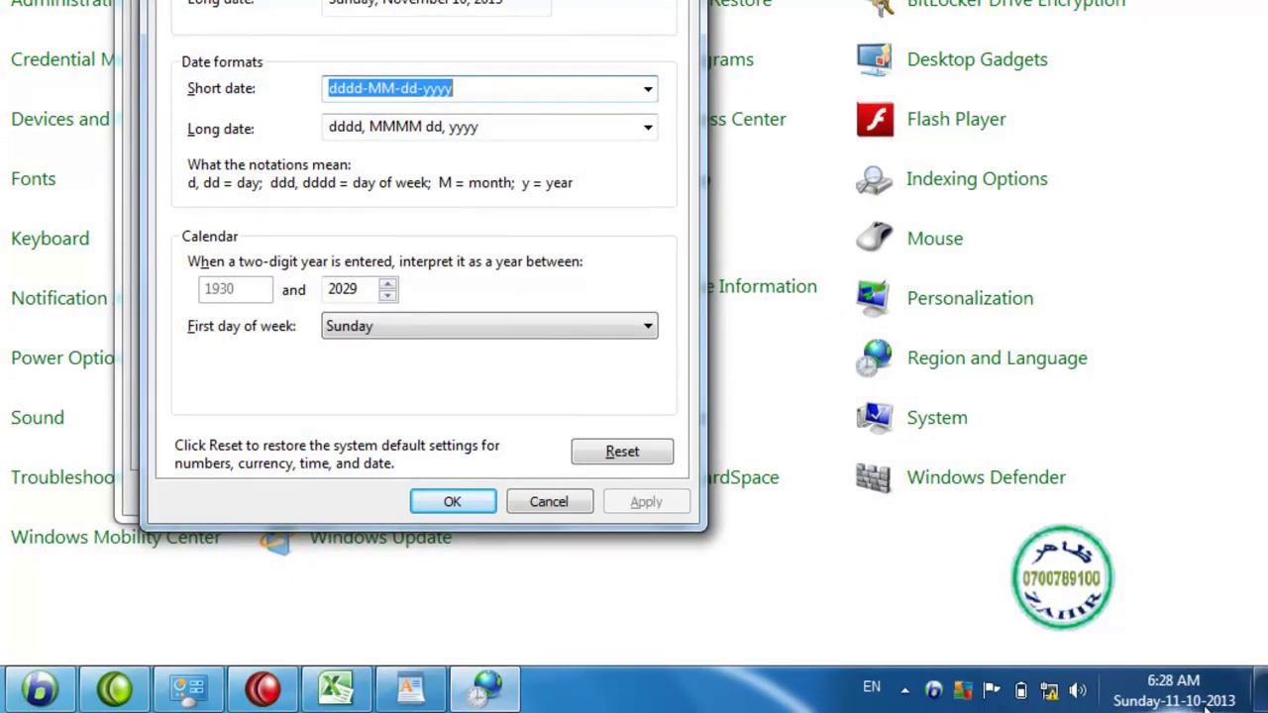
pyautogui.moveTo(1220, 706)
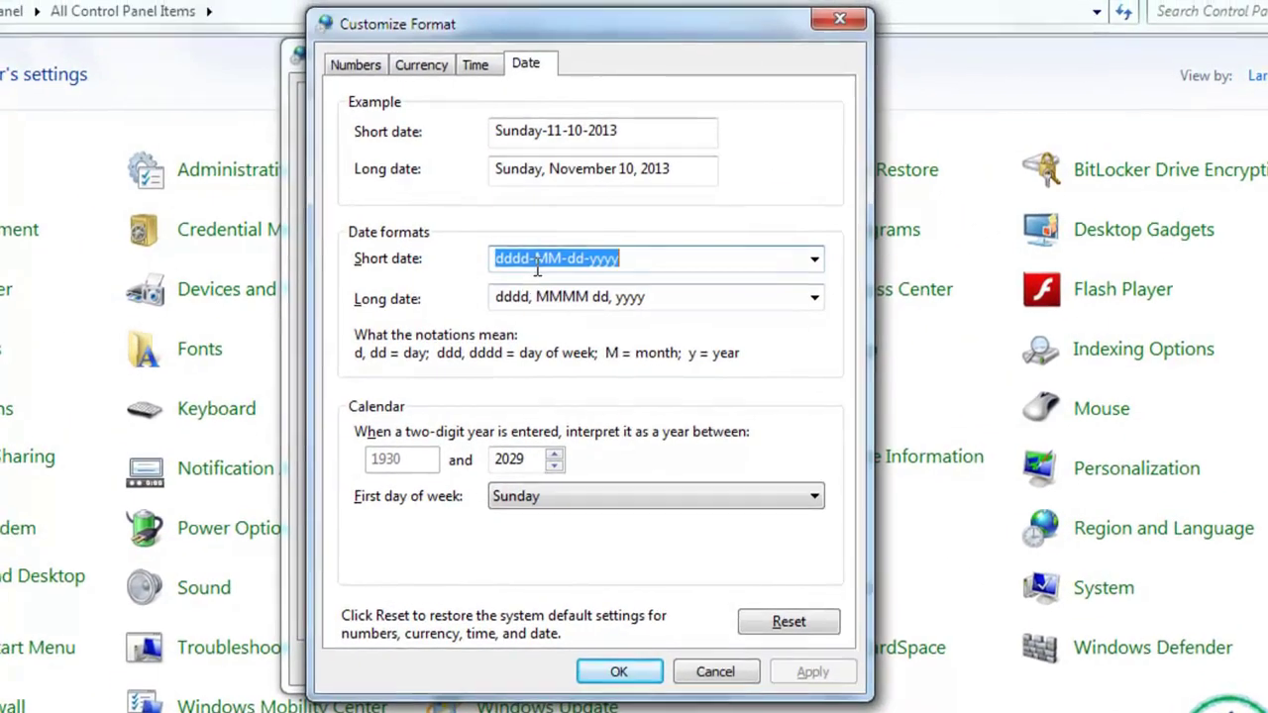
# Replace the hyphens in the short date format with slashes to make dddd/MM/dd/yyyy, and apply it.
pyautogui.doubleClick(451, 179)
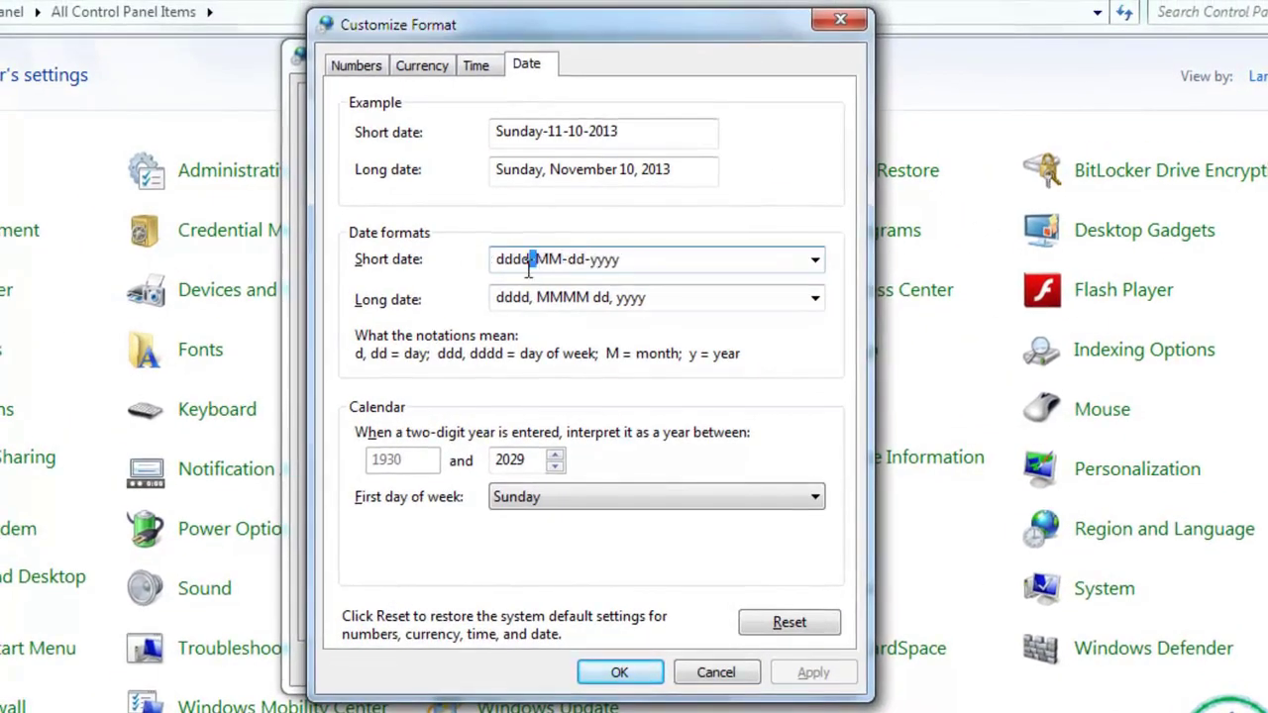
pyautogui.write('/')
pyautogui.doubleClick(563, 260)
pyautogui.write('/dd/')
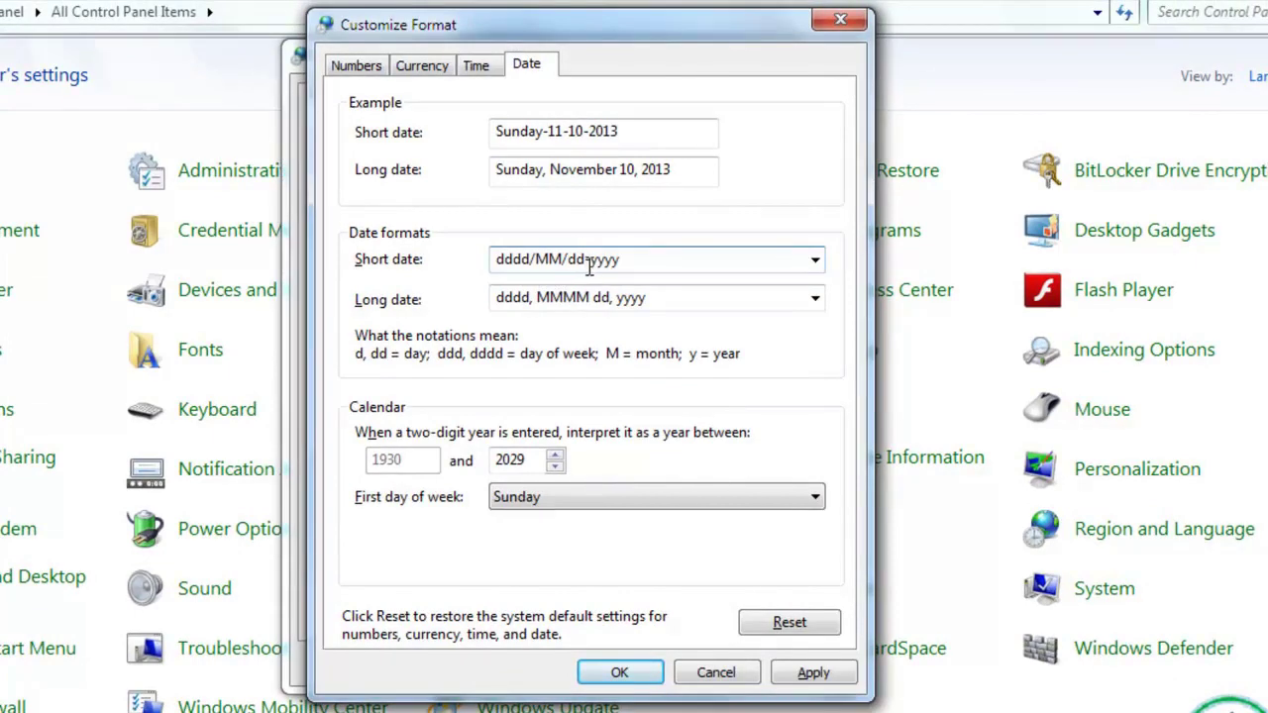
pyautogui.doubleClick(590, 259)
pyautogui.write('/')
pyautogui.click(812, 672)
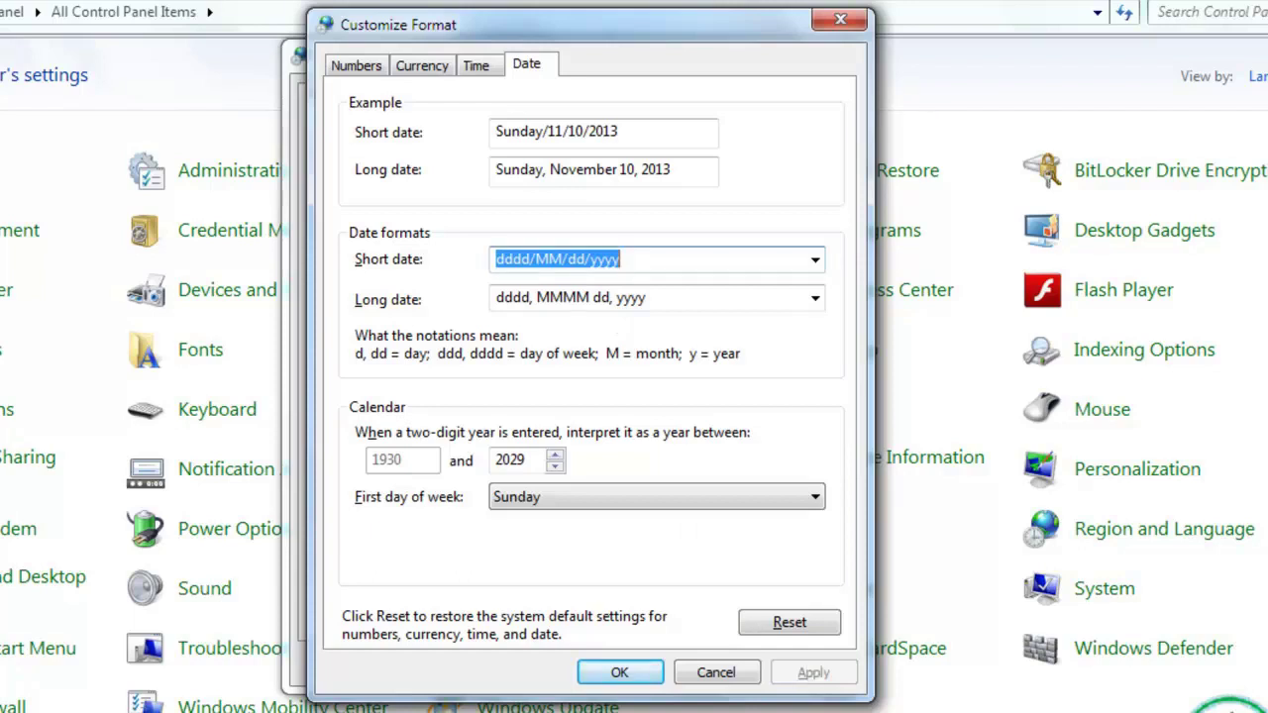
# Apply M/d/yyyy as the short date format and look through the available long date formats.
pyautogui.click(814, 261)
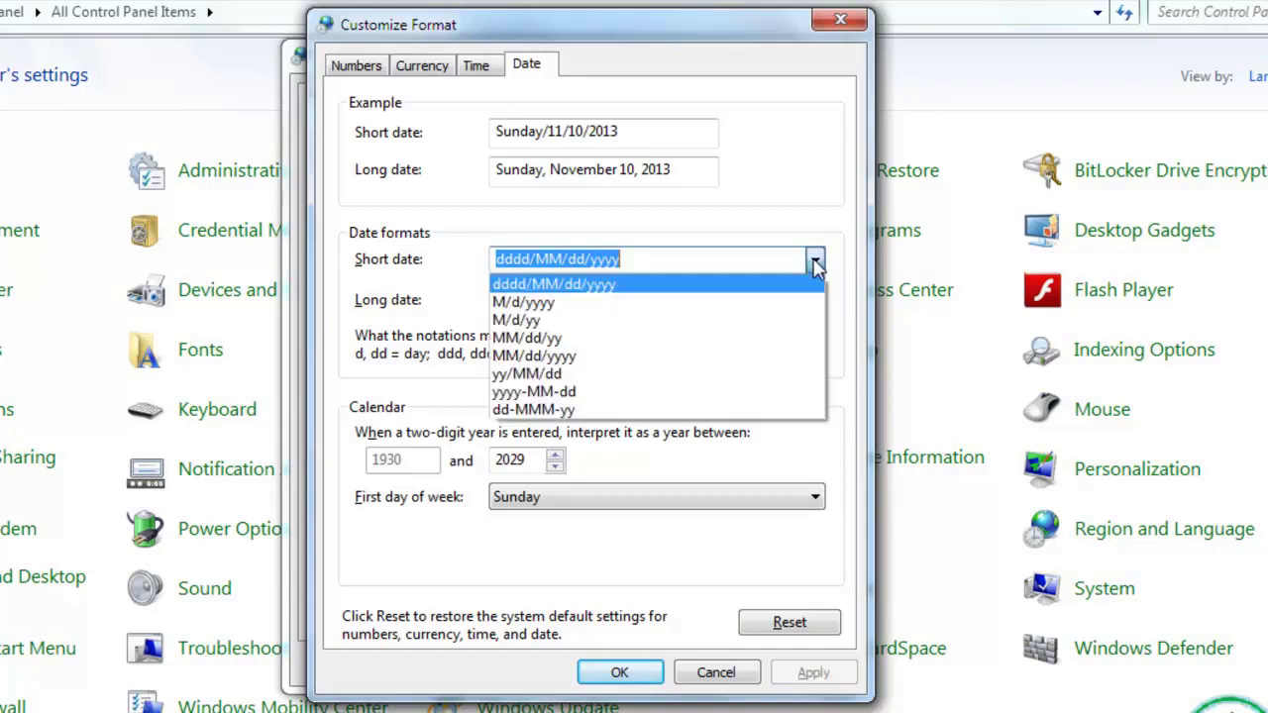
pyautogui.click(554, 305)
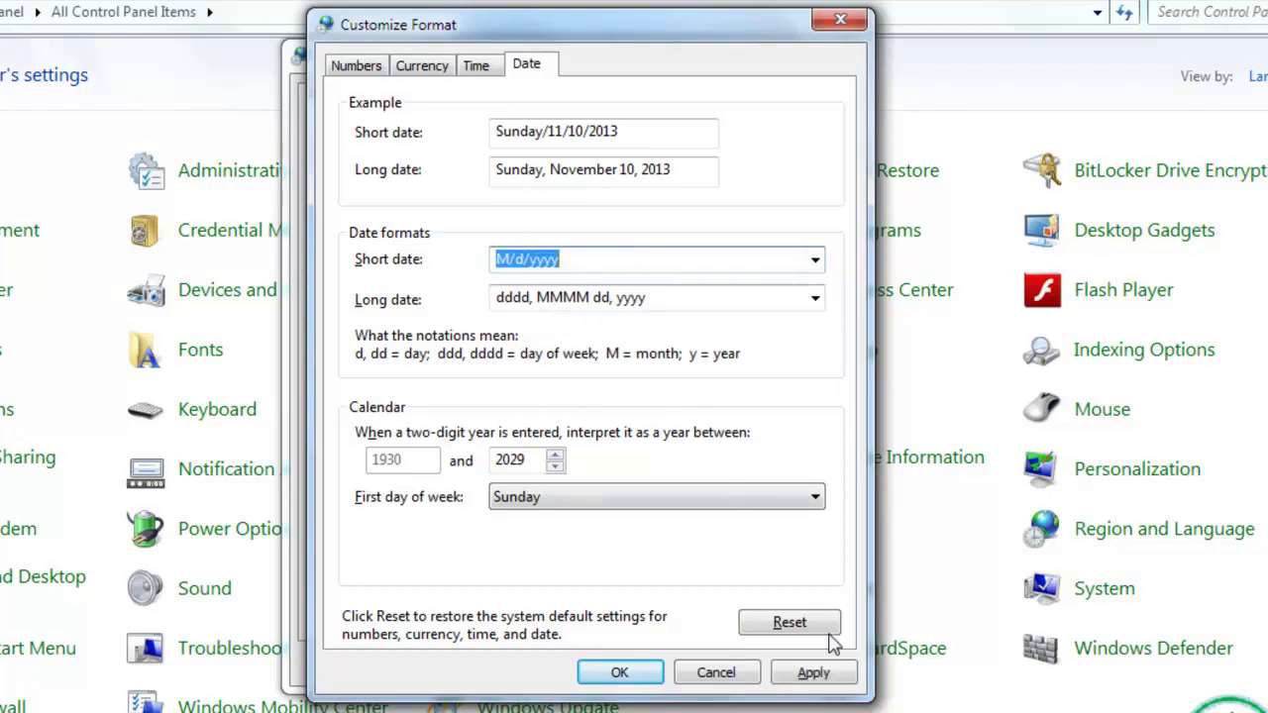
pyautogui.click(814, 673)
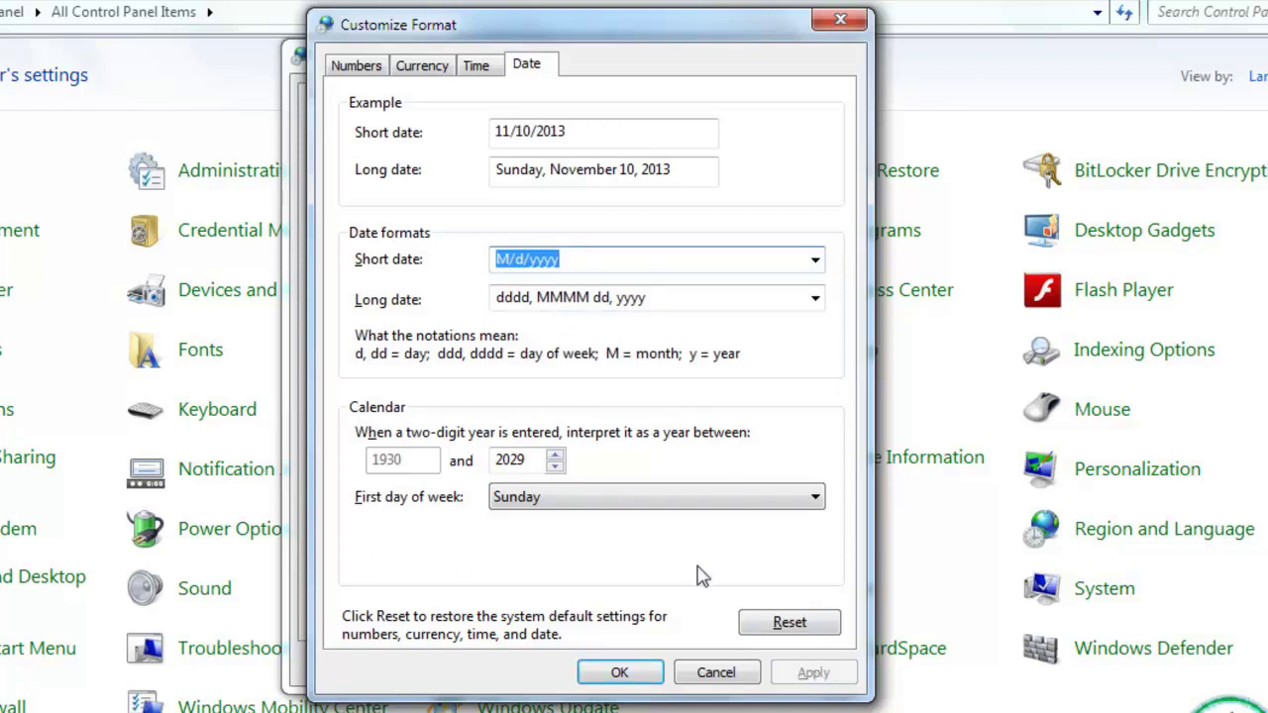
pyautogui.click(811, 297)
pyautogui.click(811, 297)
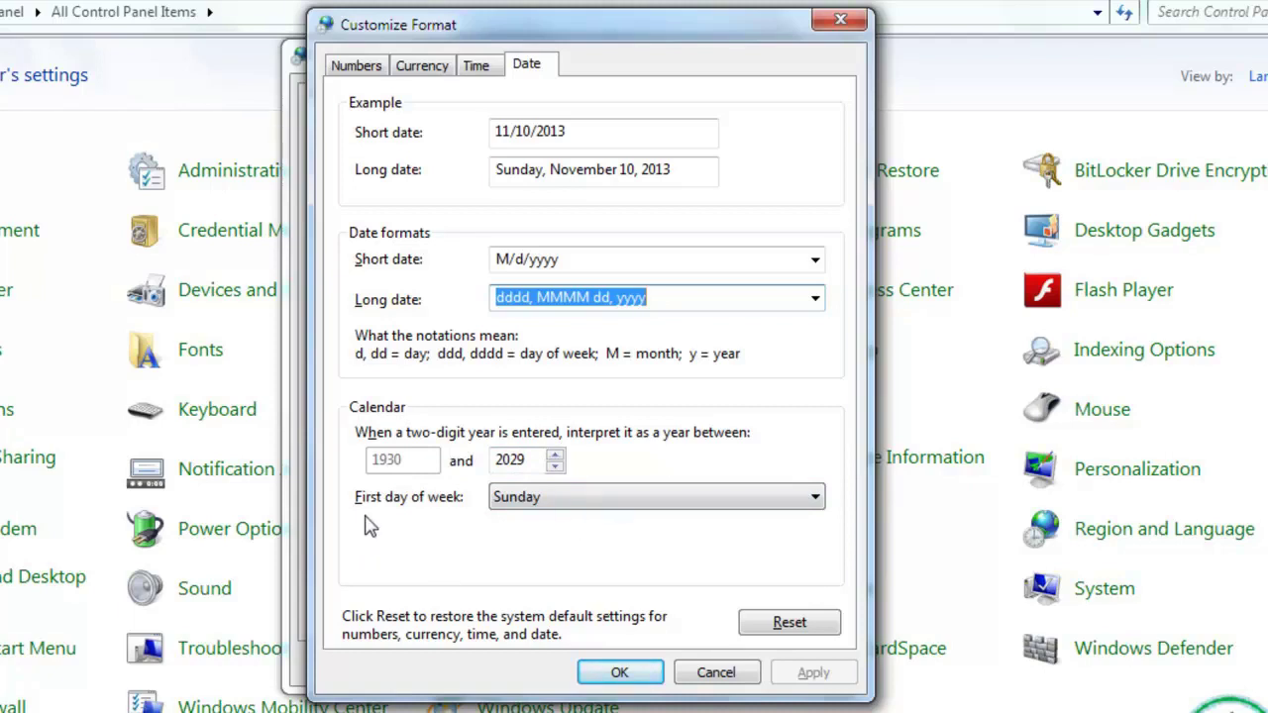
# Set the first day of the week to Saturday.
pyautogui.click(544, 495)
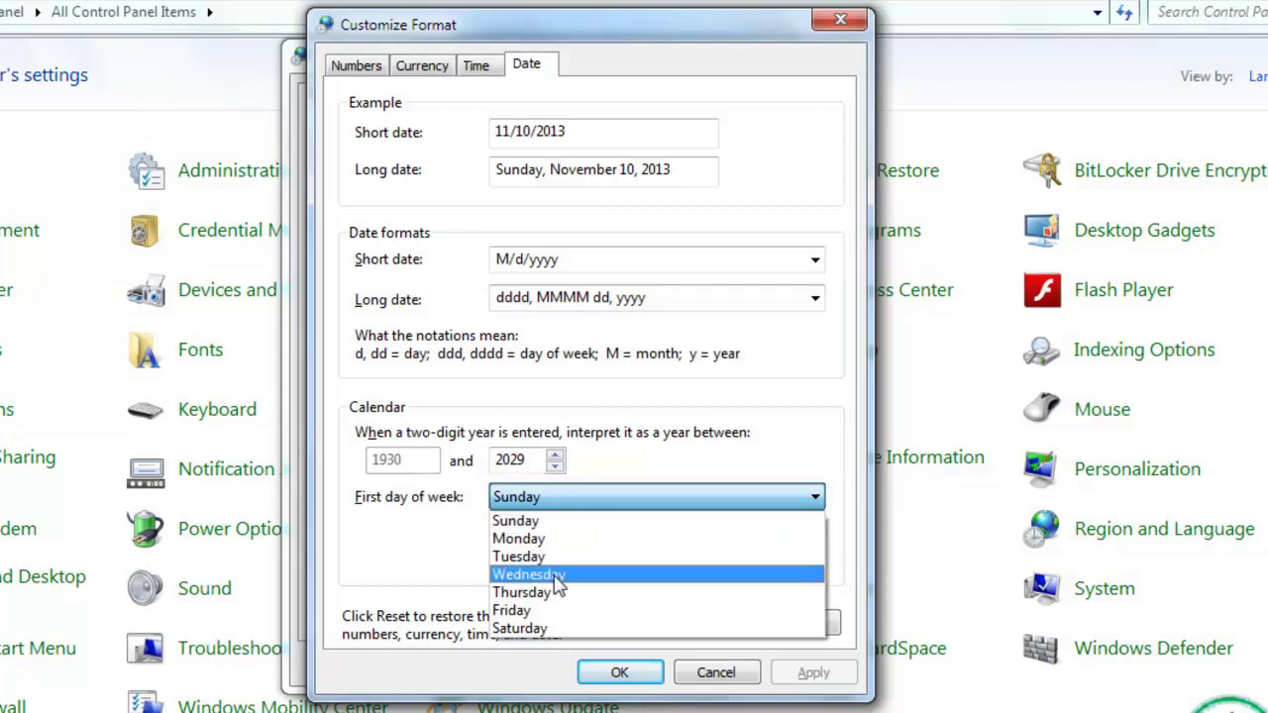
pyautogui.click(559, 630)
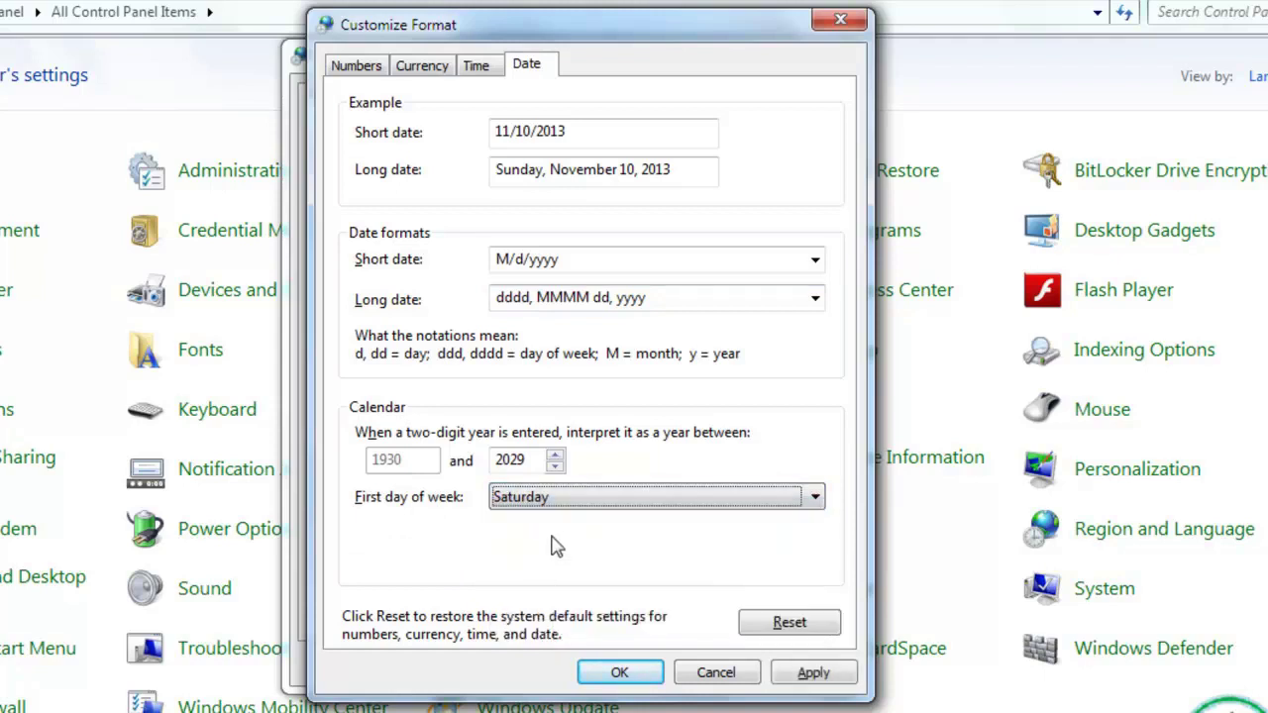
pyautogui.click(578, 505)
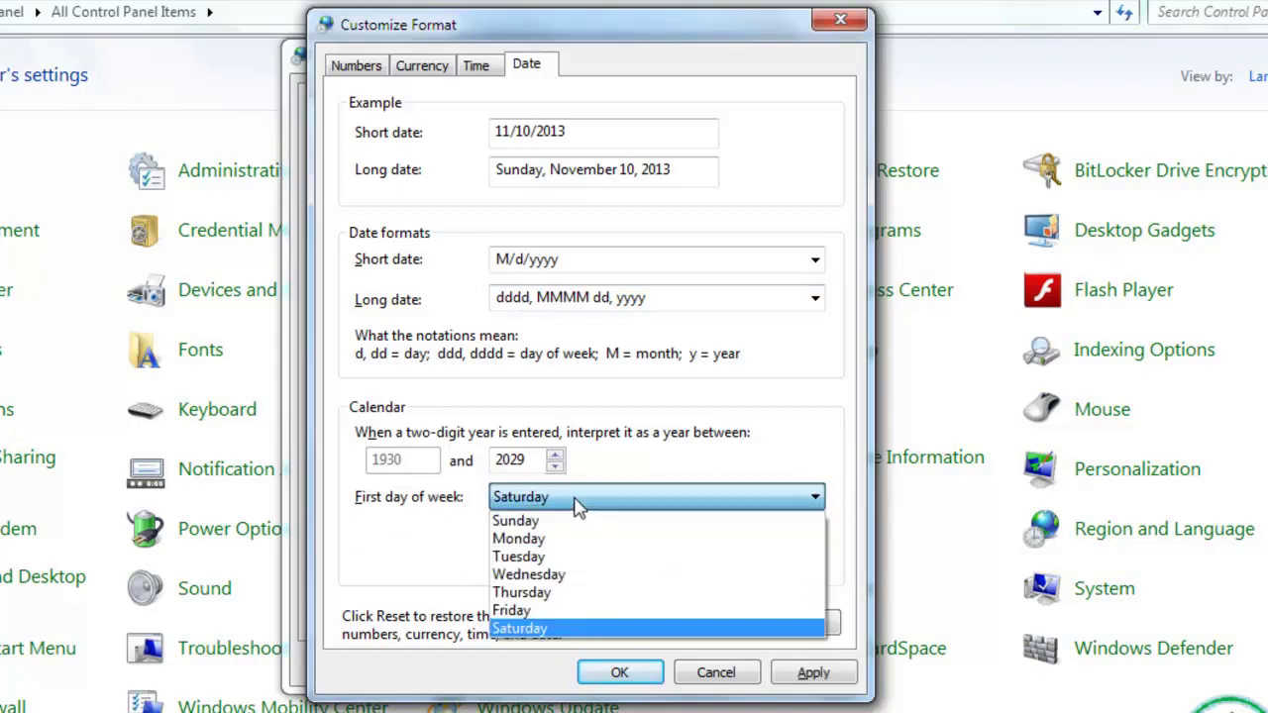
pyautogui.click(542, 631)
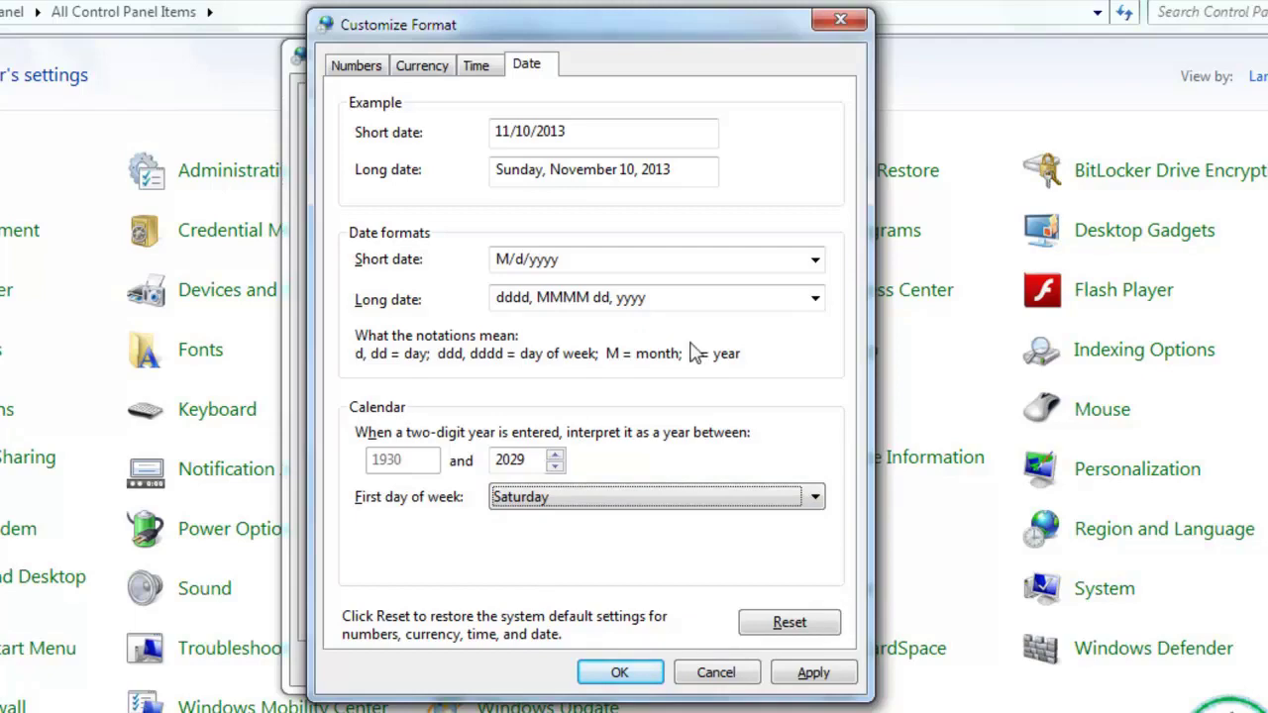
# Reset all format customizations to the system defaults again and close the format customization with OK.
pyautogui.click(789, 622)
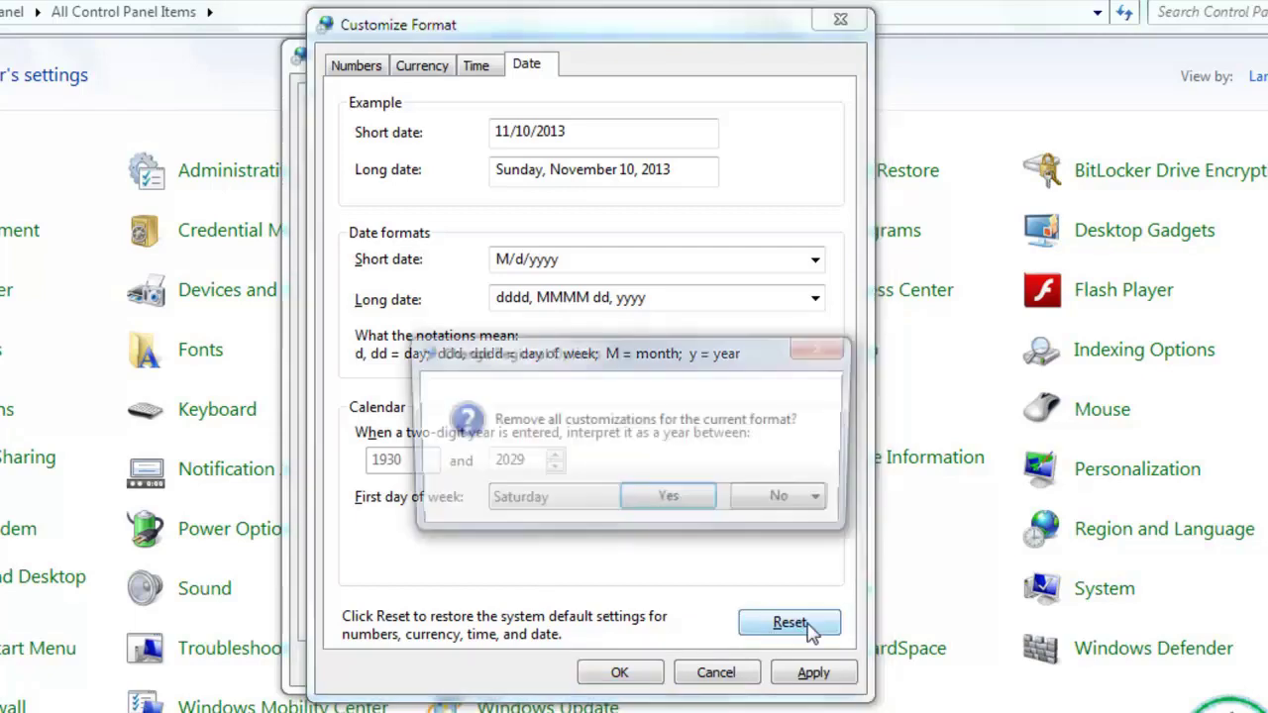
pyautogui.click(693, 505)
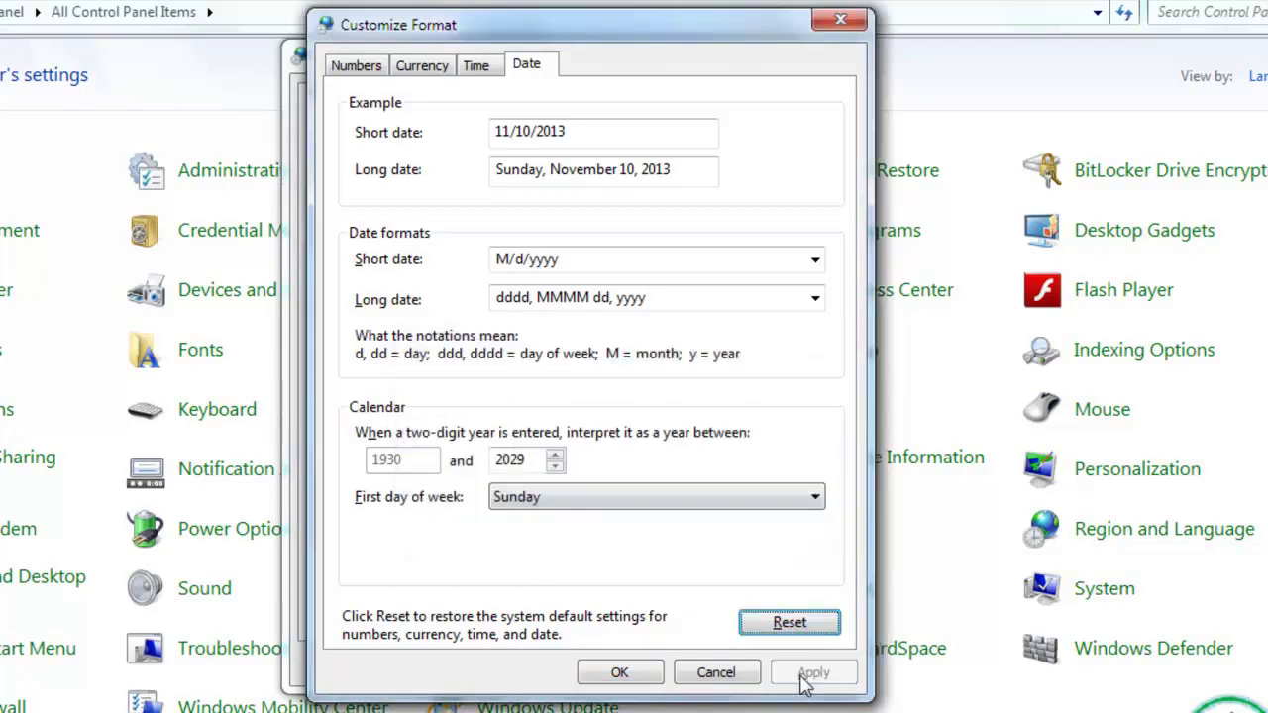
pyautogui.click(622, 672)
pyautogui.click(789, 665)
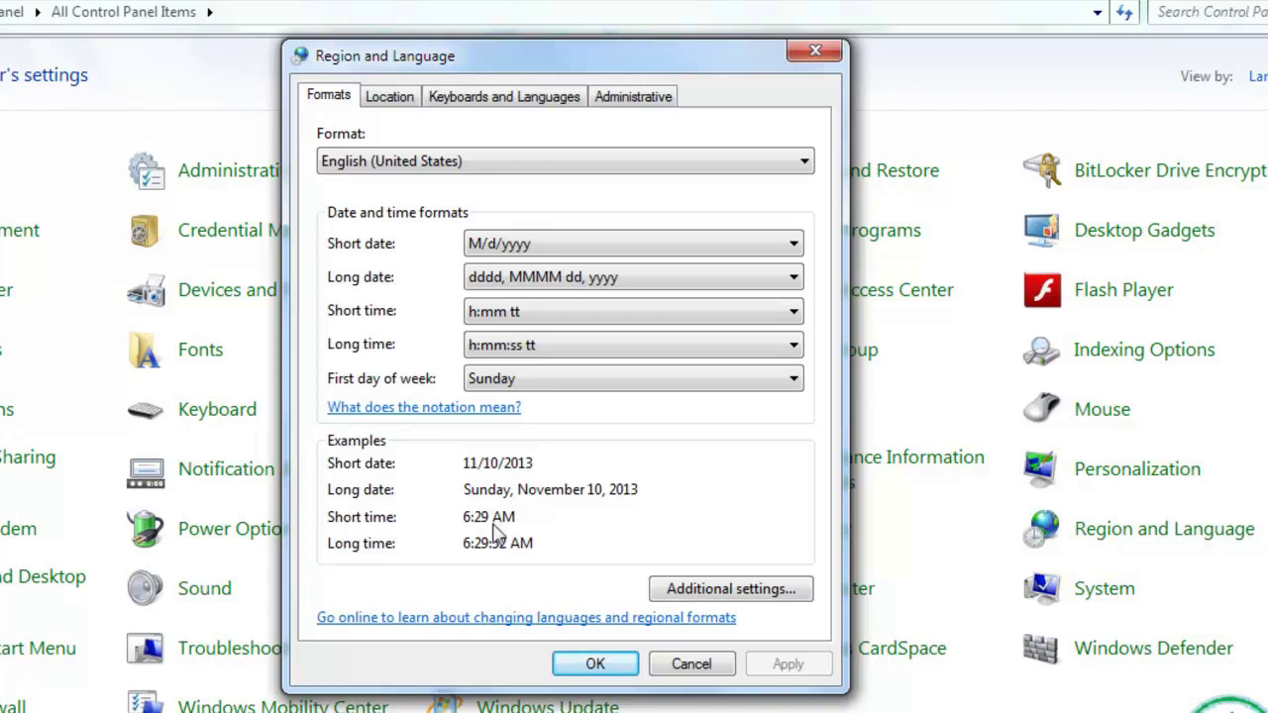
# Open the location settings, choose Afghanistan as the current location, and apply it.
pyautogui.click(395, 99)
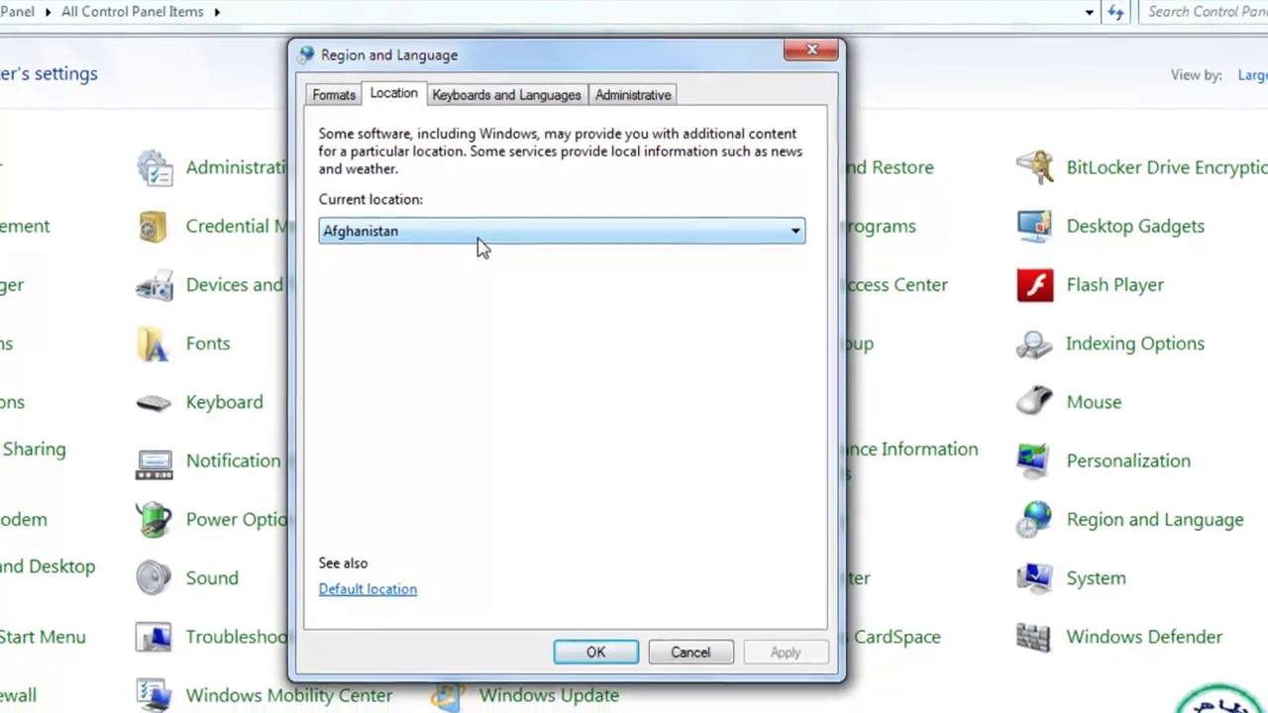
pyautogui.click(477, 232)
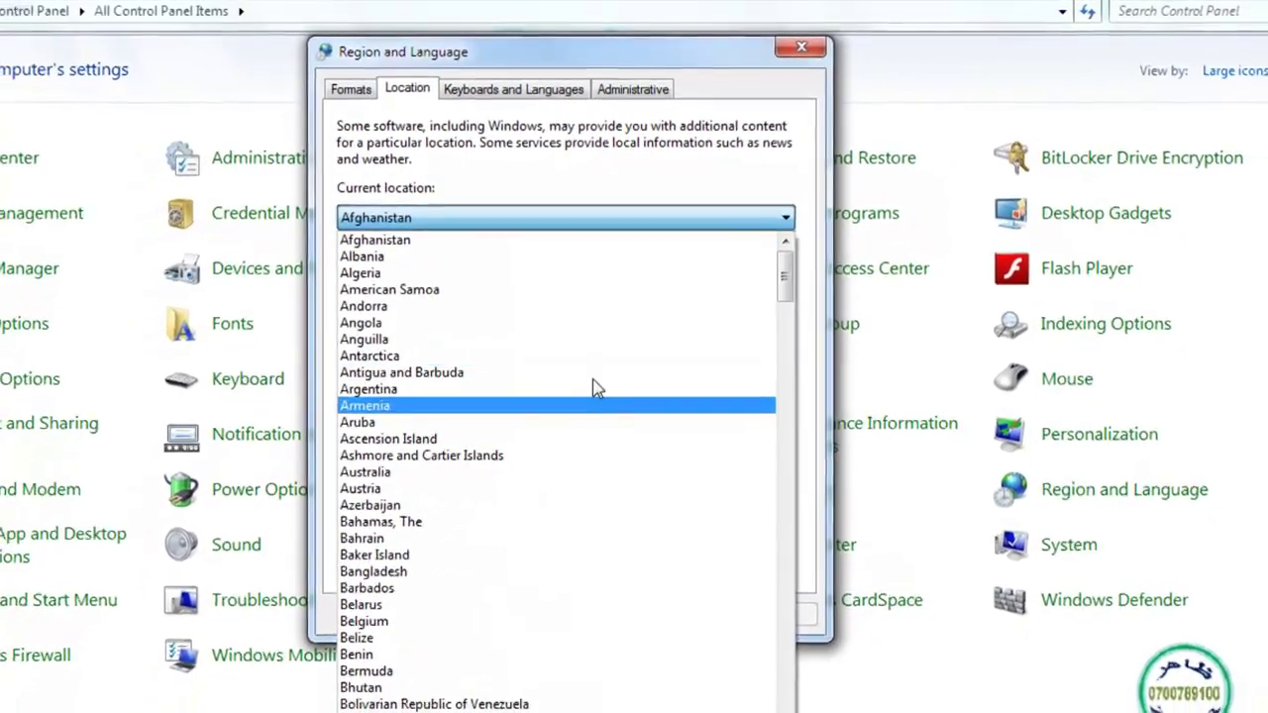
pyautogui.moveTo(780, 261)
pyautogui.mouseDown()
pyautogui.moveTo(783, 674)
pyautogui.moveTo(778, 238)
pyautogui.mouseUp()
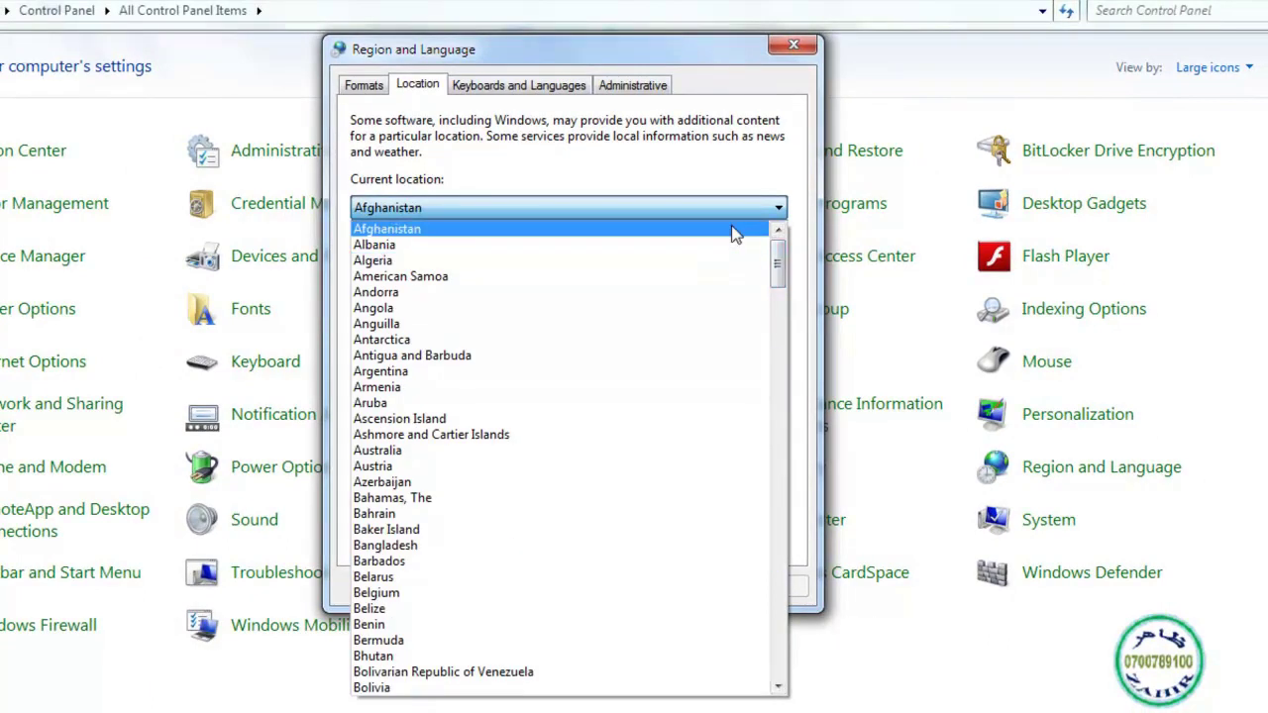
pyautogui.click(433, 232)
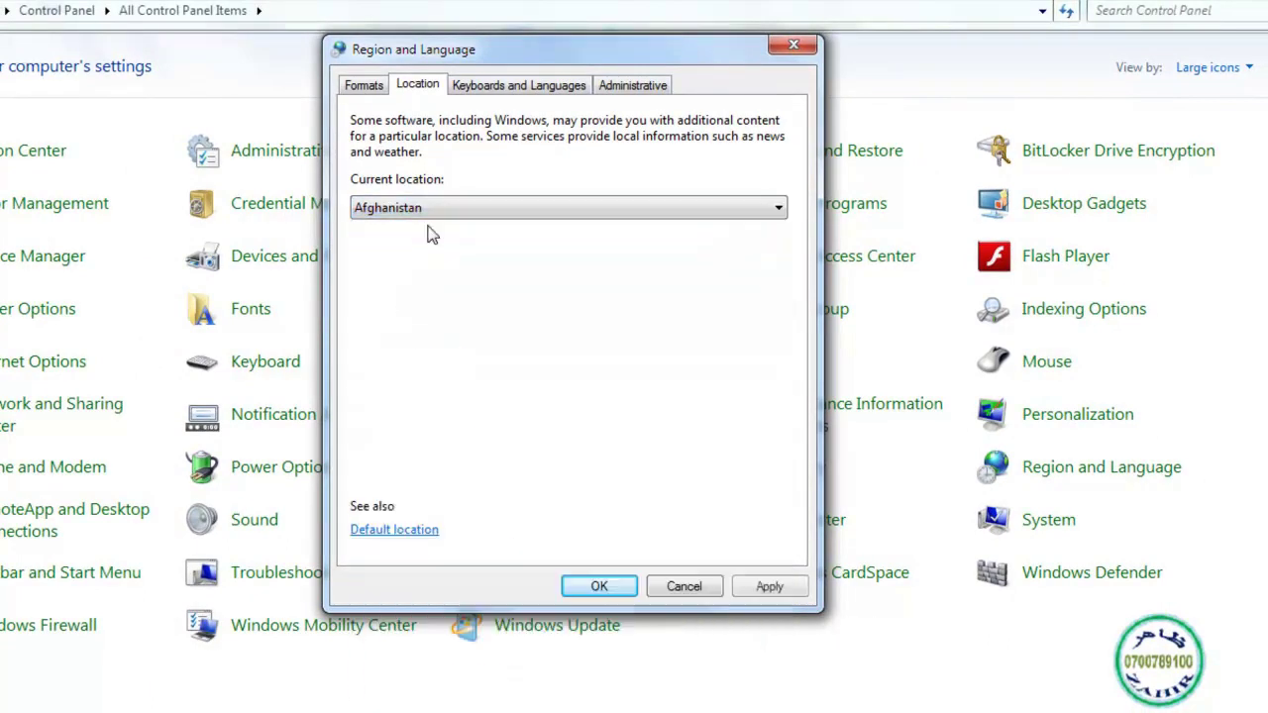
pyautogui.click(770, 587)
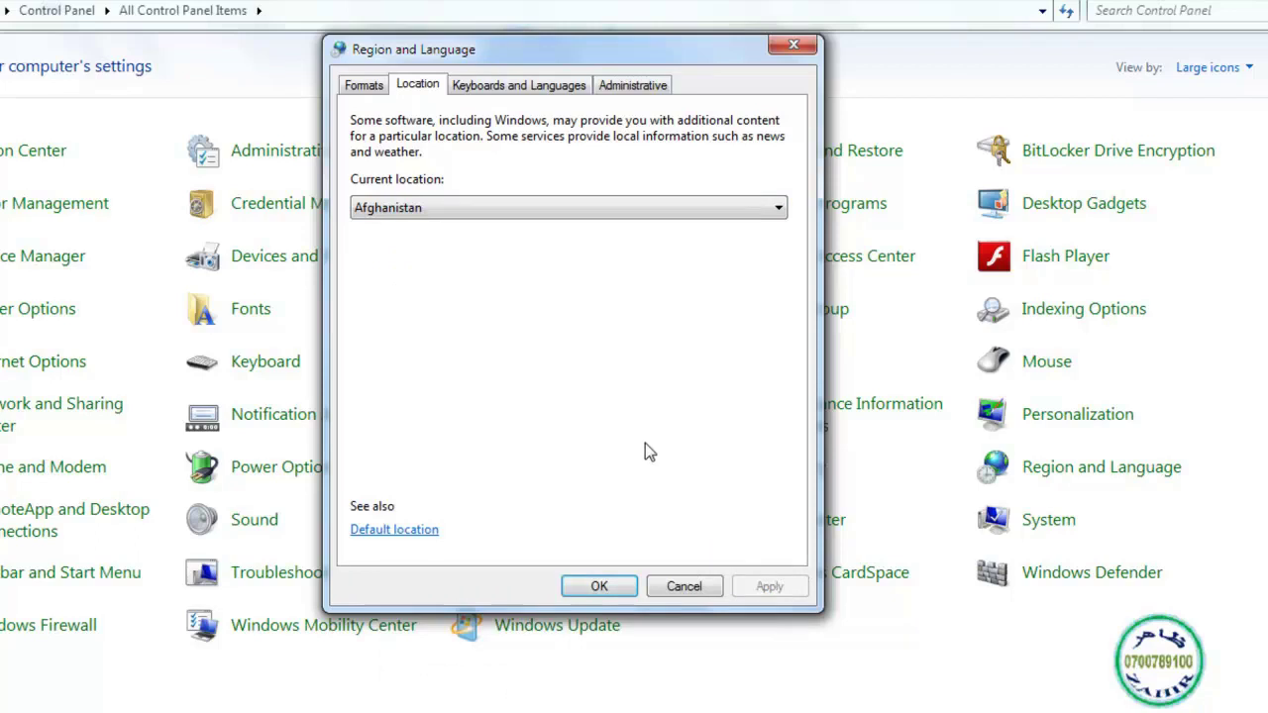
# Open the default location settings from the location page.
pyautogui.click(413, 531)
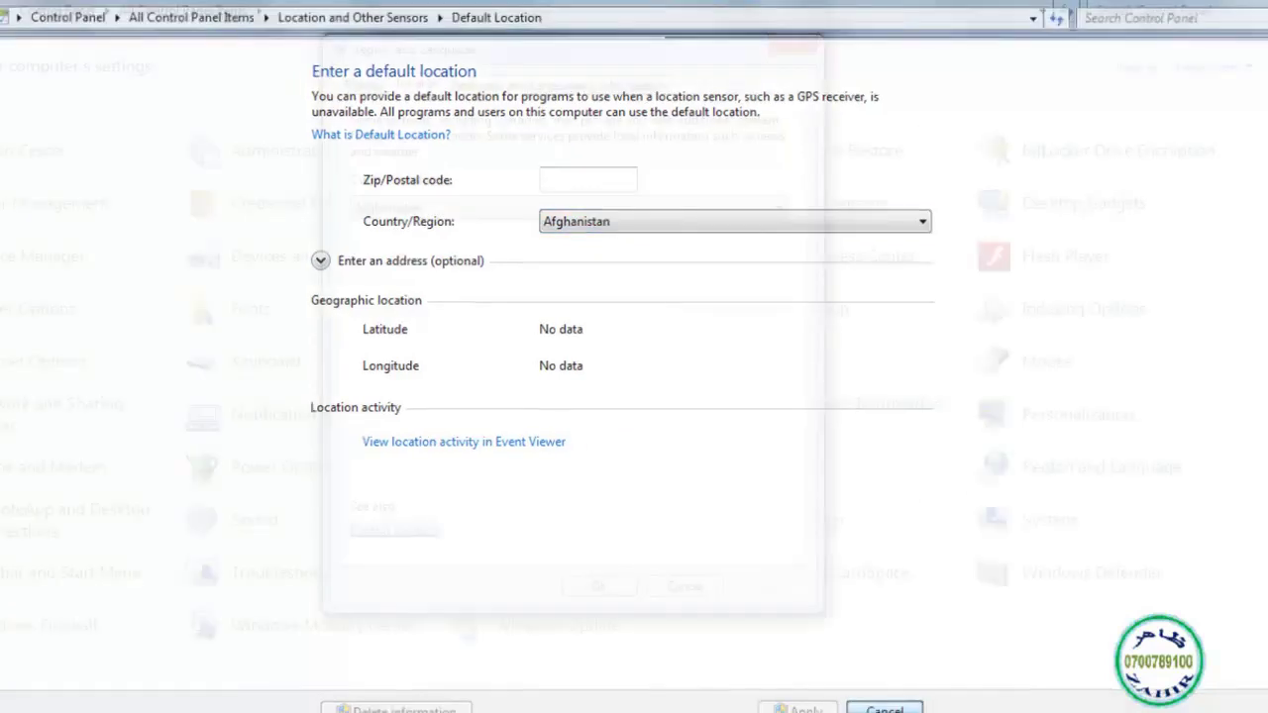
pyautogui.click(394, 530)
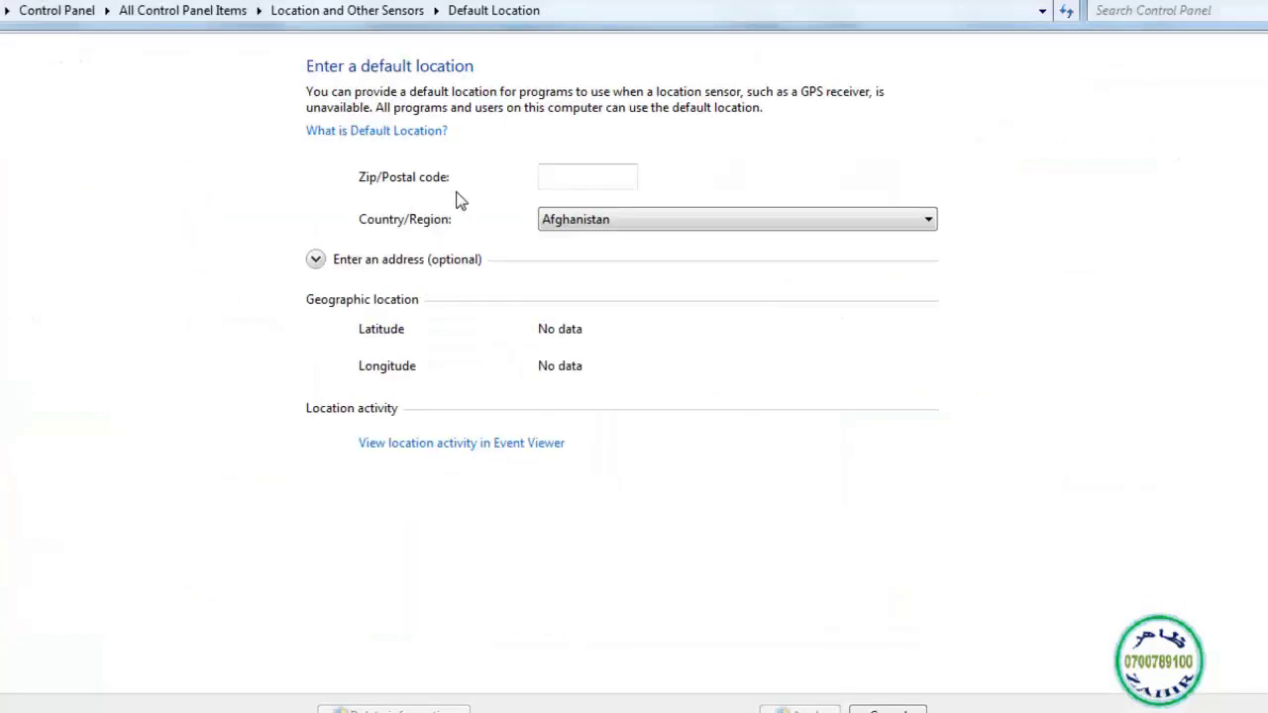
# Set the default location's postal code to 25000 with Afghanistan as the country, apply it, and close the Default Location window.
pyautogui.click(552, 180)
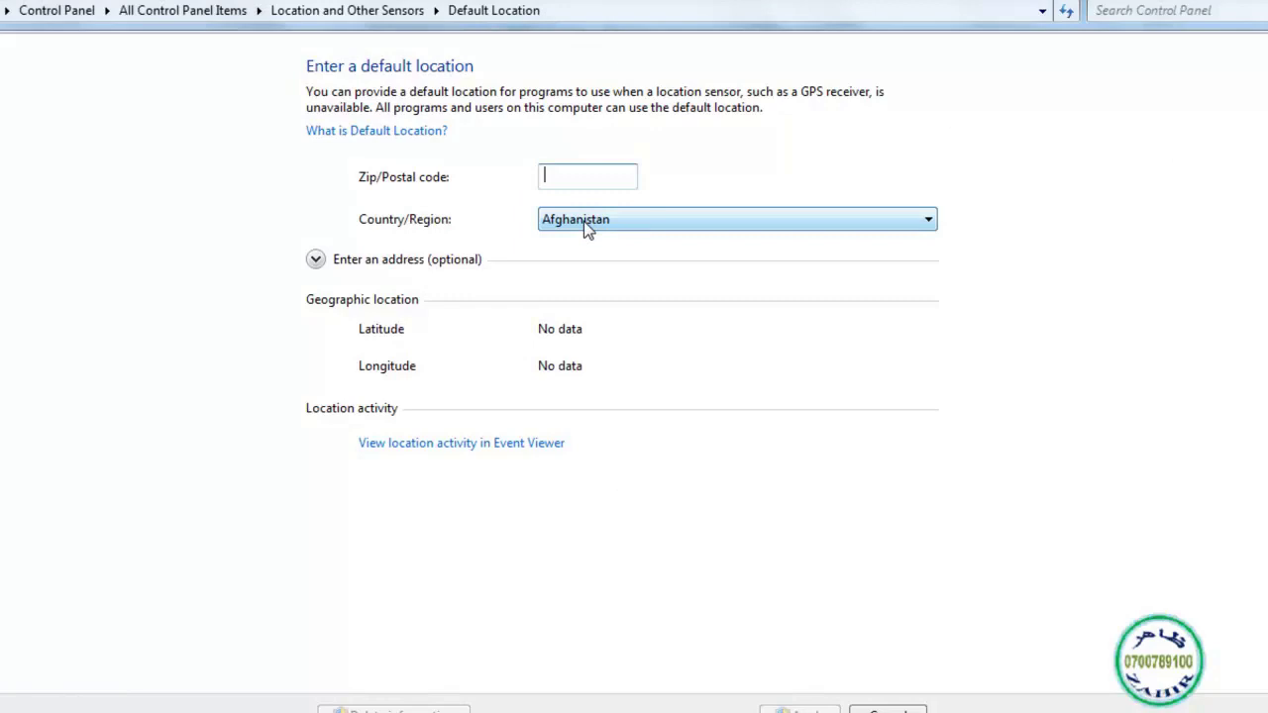
pyautogui.write('25000')
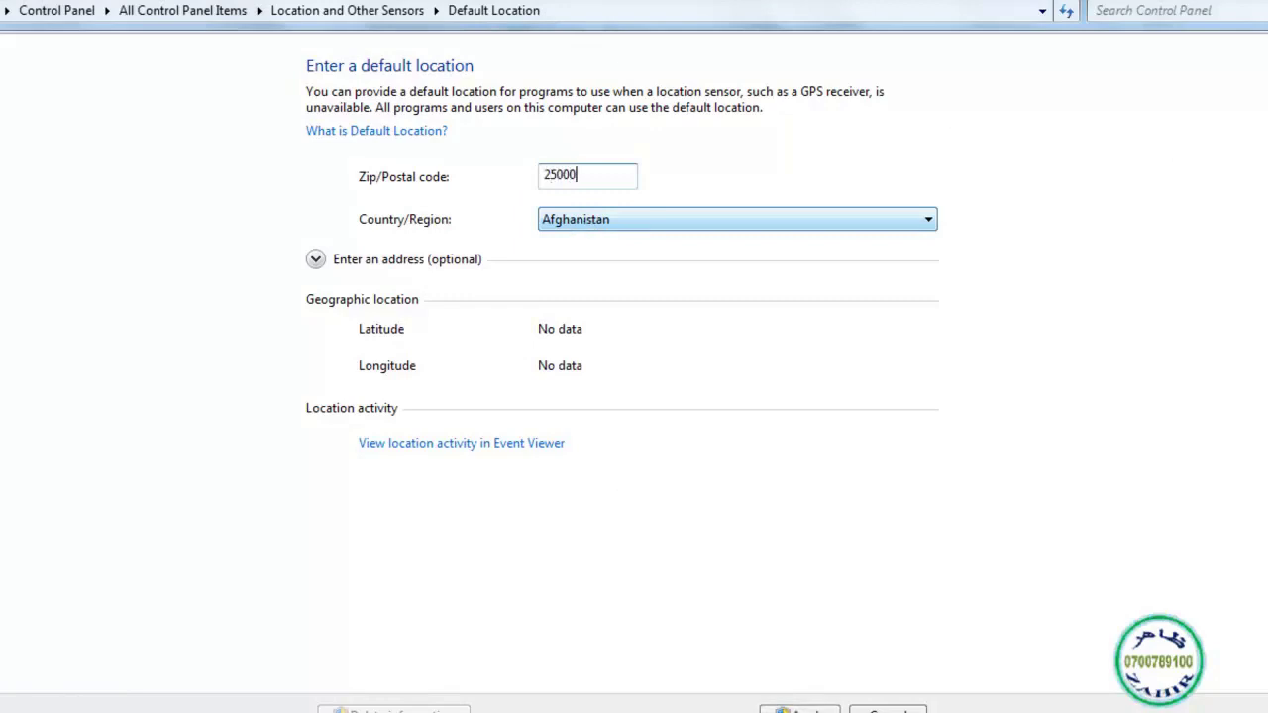
pyautogui.click(646, 220)
pyautogui.click(647, 222)
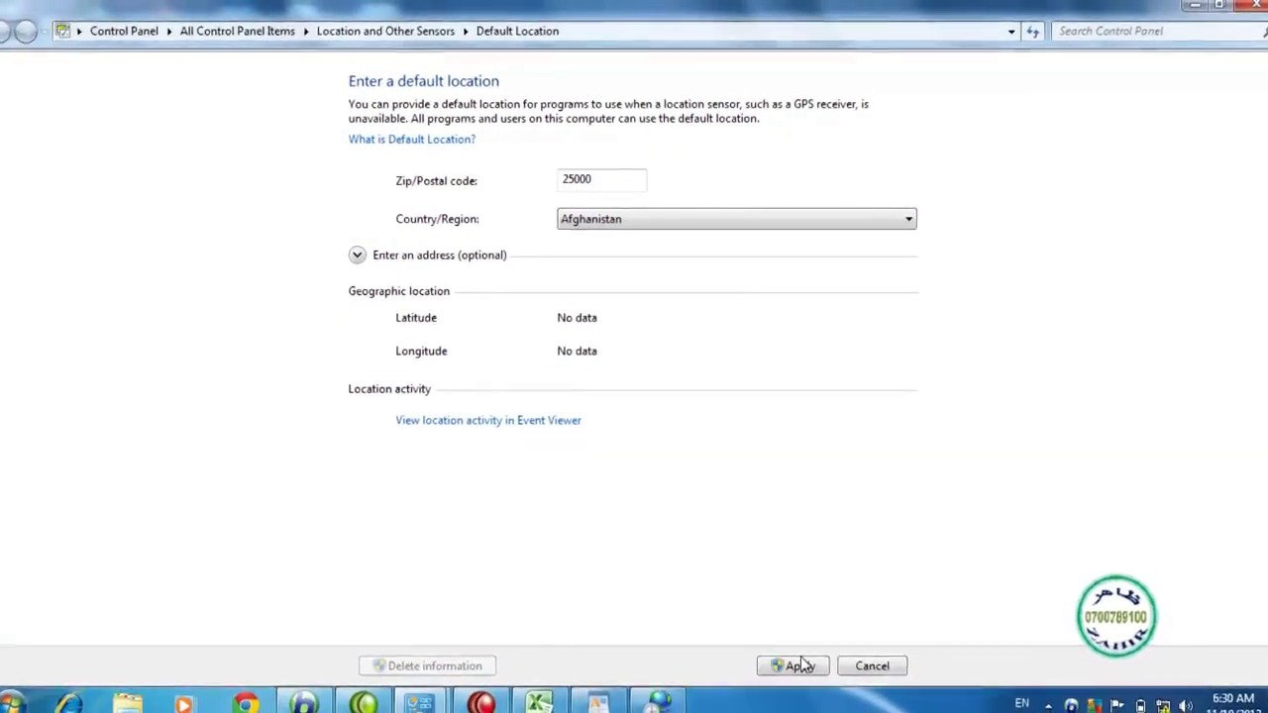
pyautogui.click(799, 661)
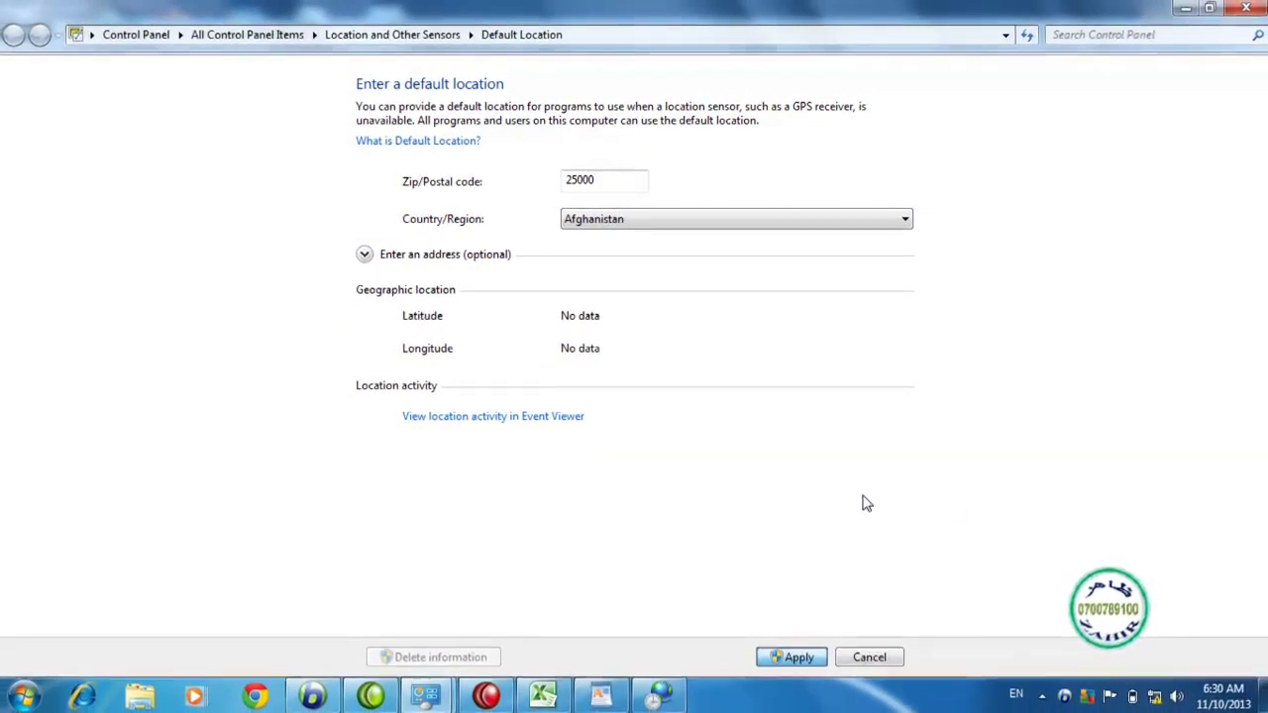
pyautogui.click(1244, 10)
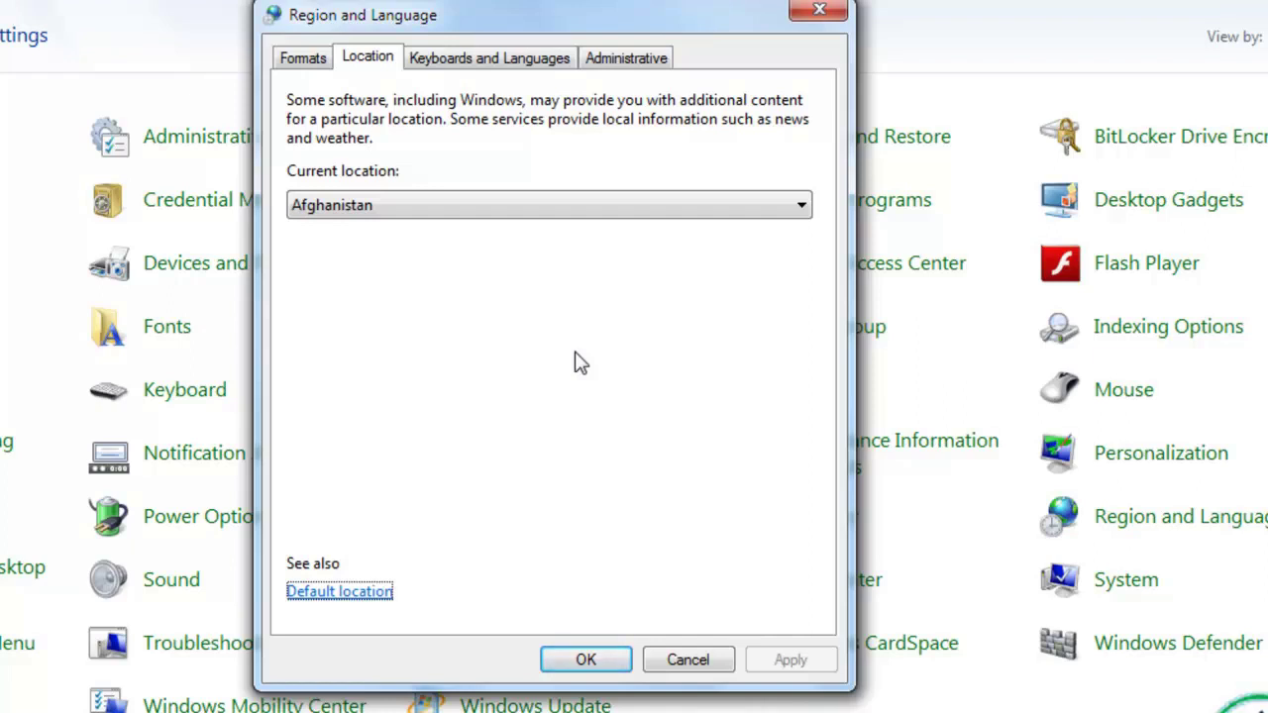
# Look at the installed keyboards and default input language, and close the keyboard and region settings with OK.
pyautogui.click(498, 69)
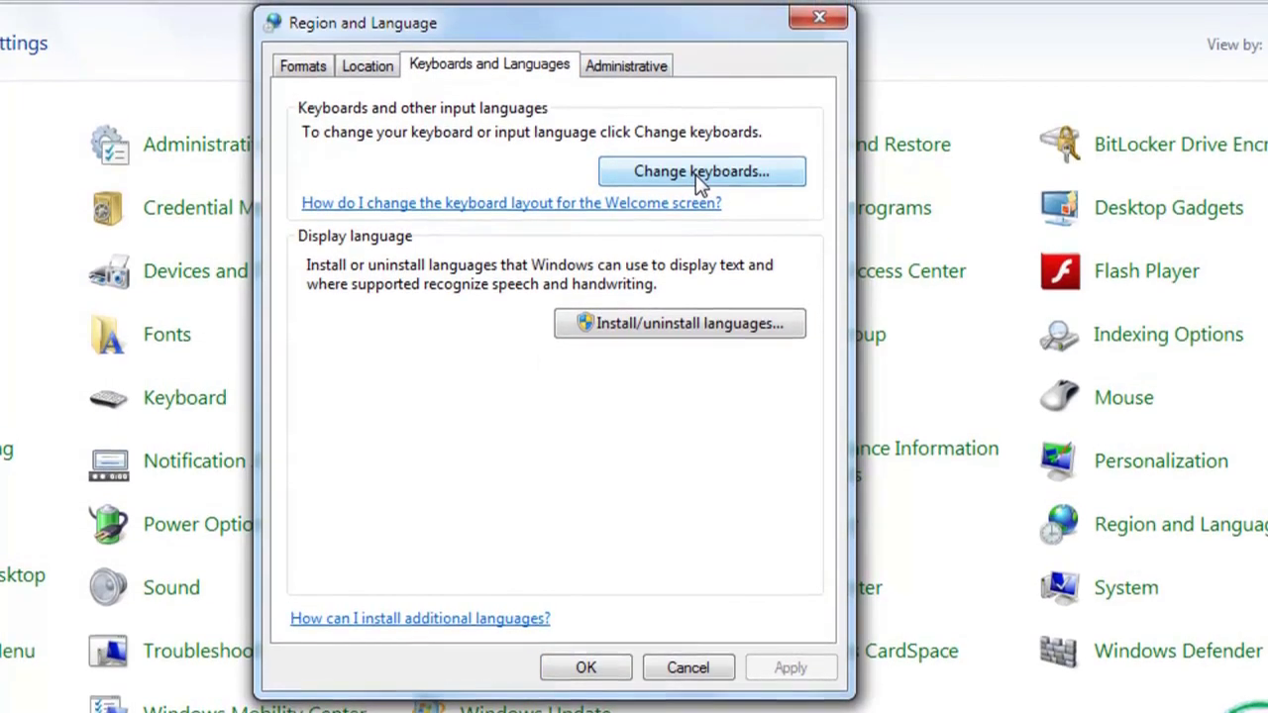
pyautogui.click(701, 189)
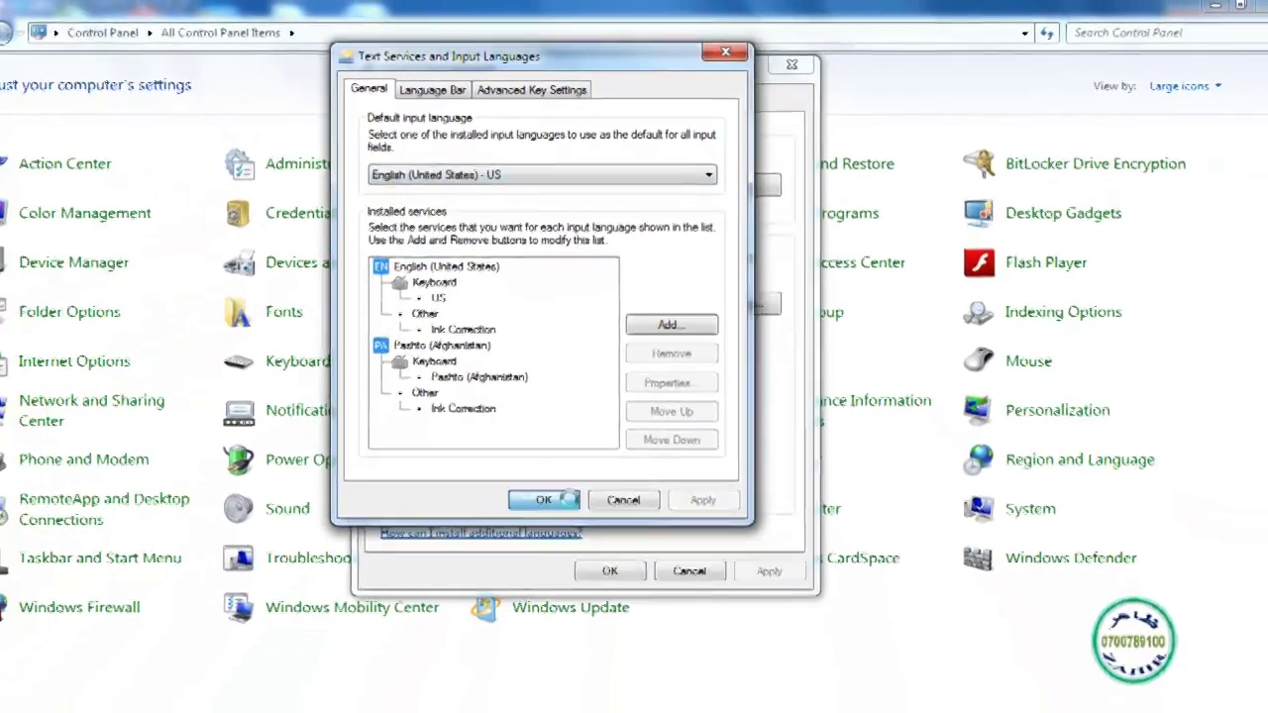
pyautogui.click(522, 560)
pyautogui.click(597, 640)
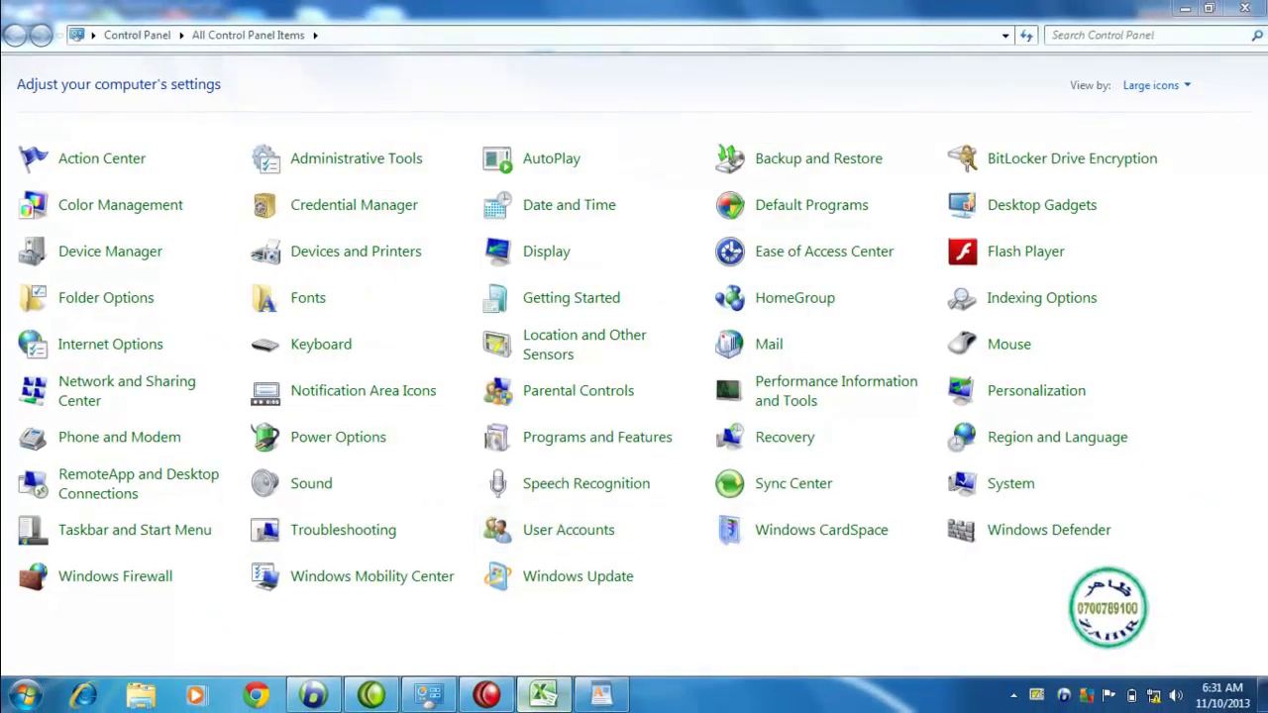
# Close the open Excel and WordPad documents without saving them.
pyautogui.rightClick(545, 699)
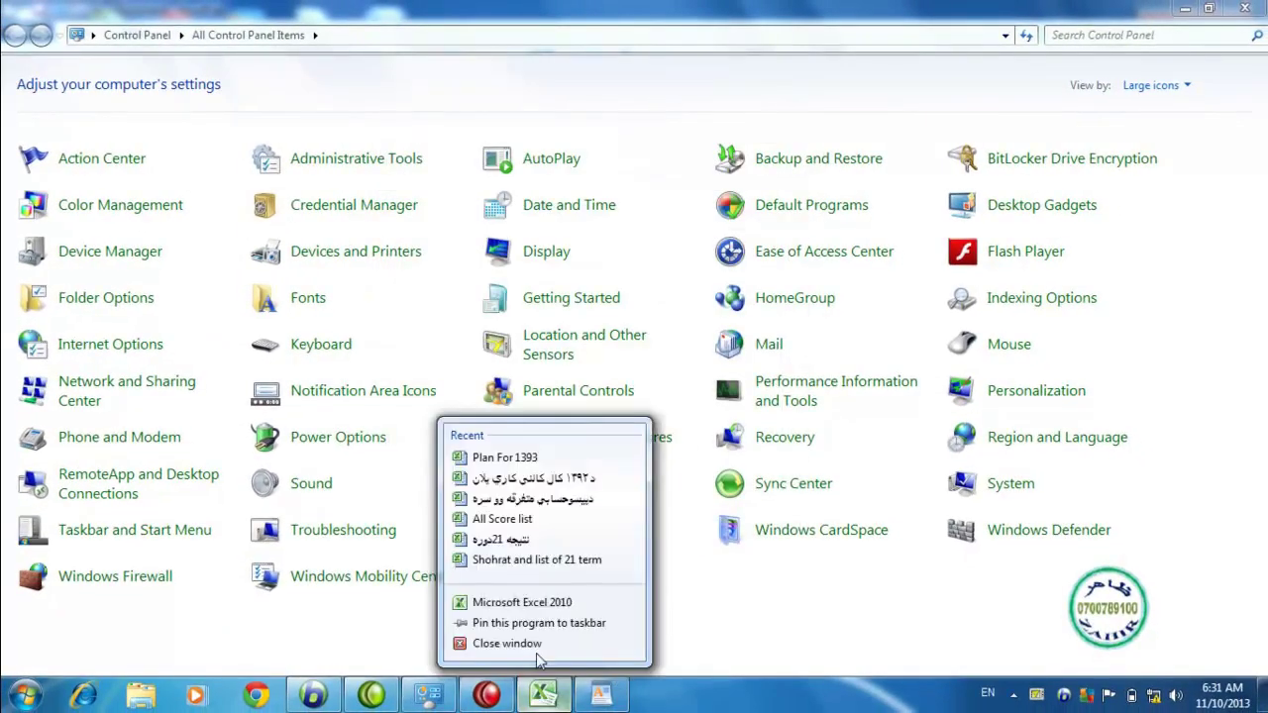
pyautogui.click(538, 649)
pyautogui.click(624, 381)
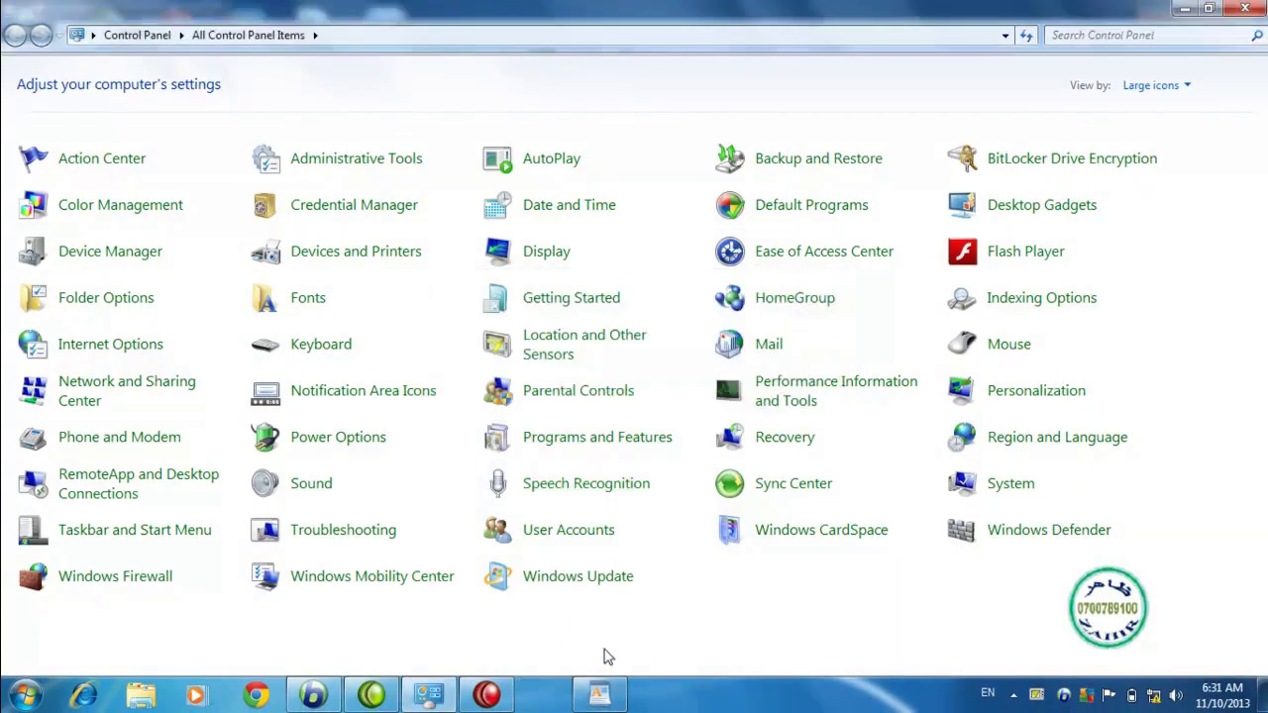
pyautogui.click(545, 695)
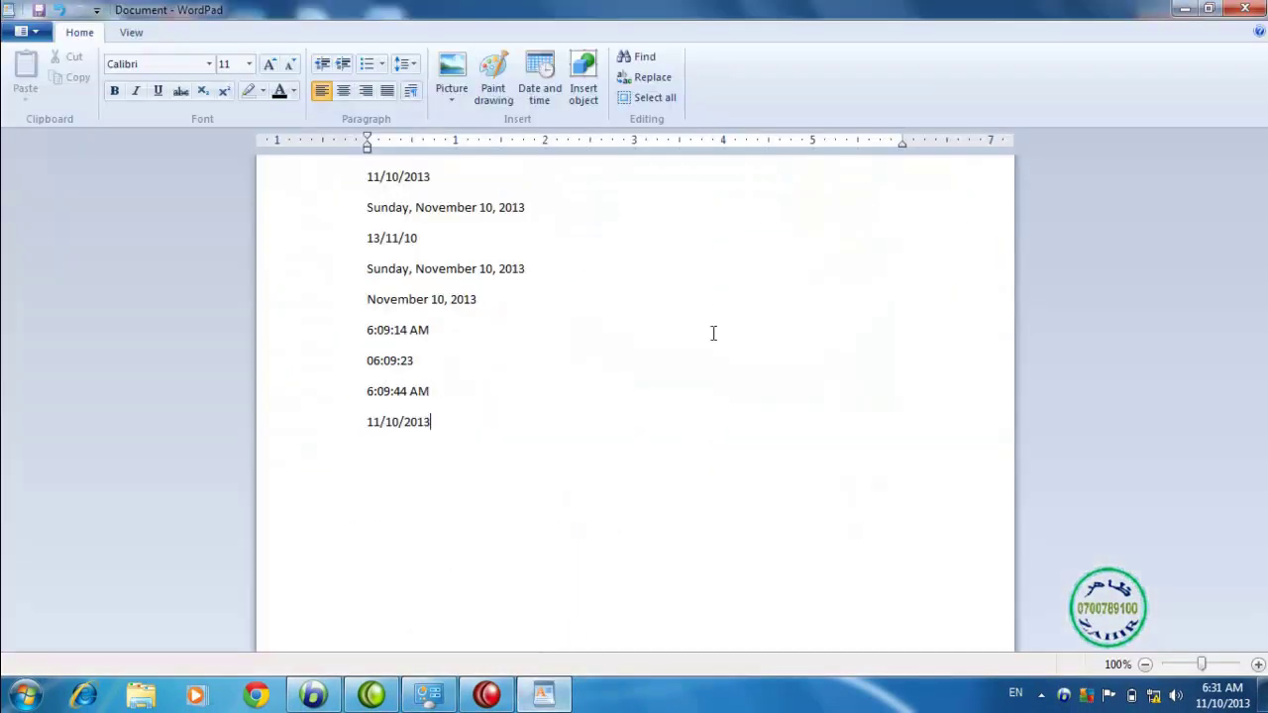
pyautogui.click(1245, 9)
pyautogui.click(666, 351)
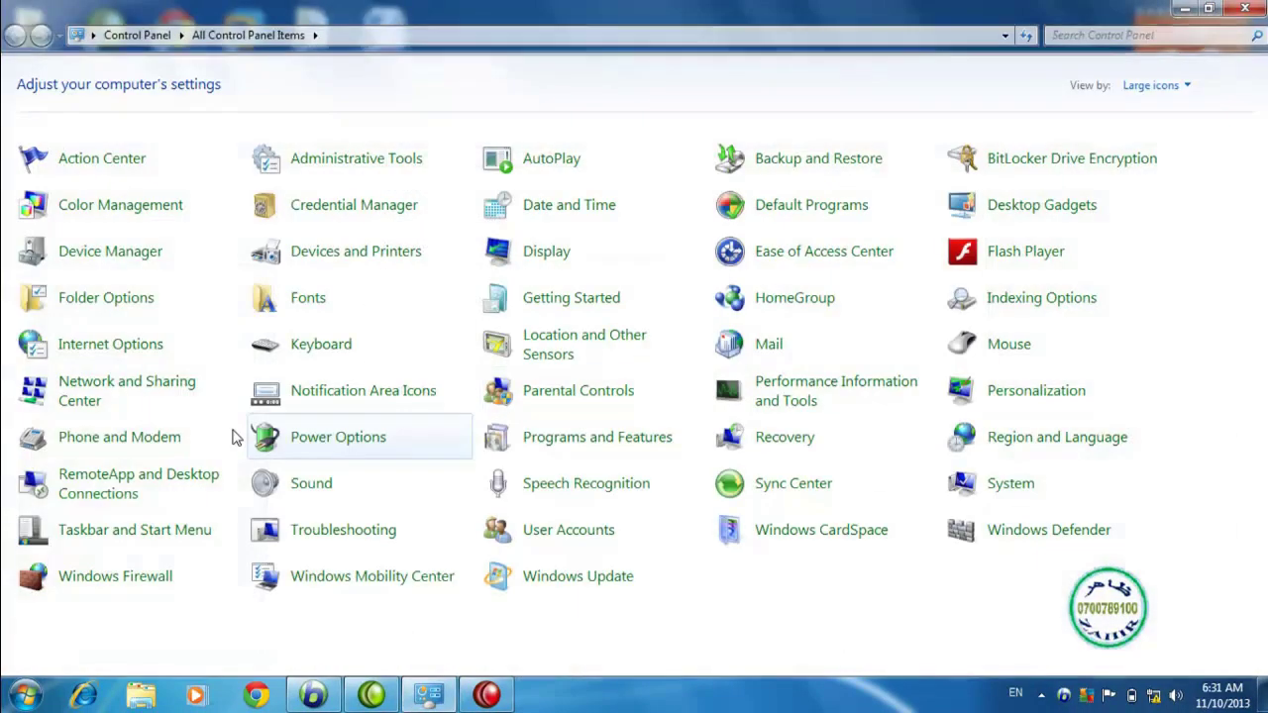
# Launch WordPad with the write command and test the current keyboard by entering a row of d characters and the word "khost".
pyautogui.click(30, 694)
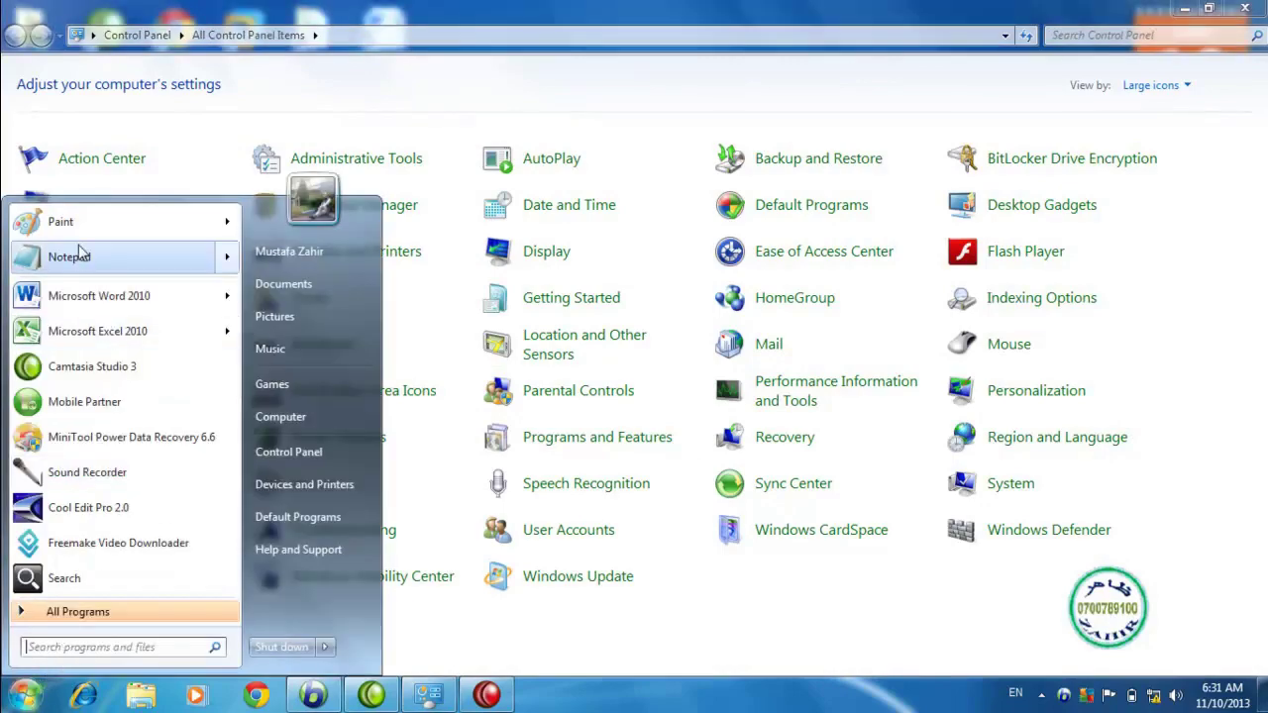
pyautogui.moveTo(78, 249)
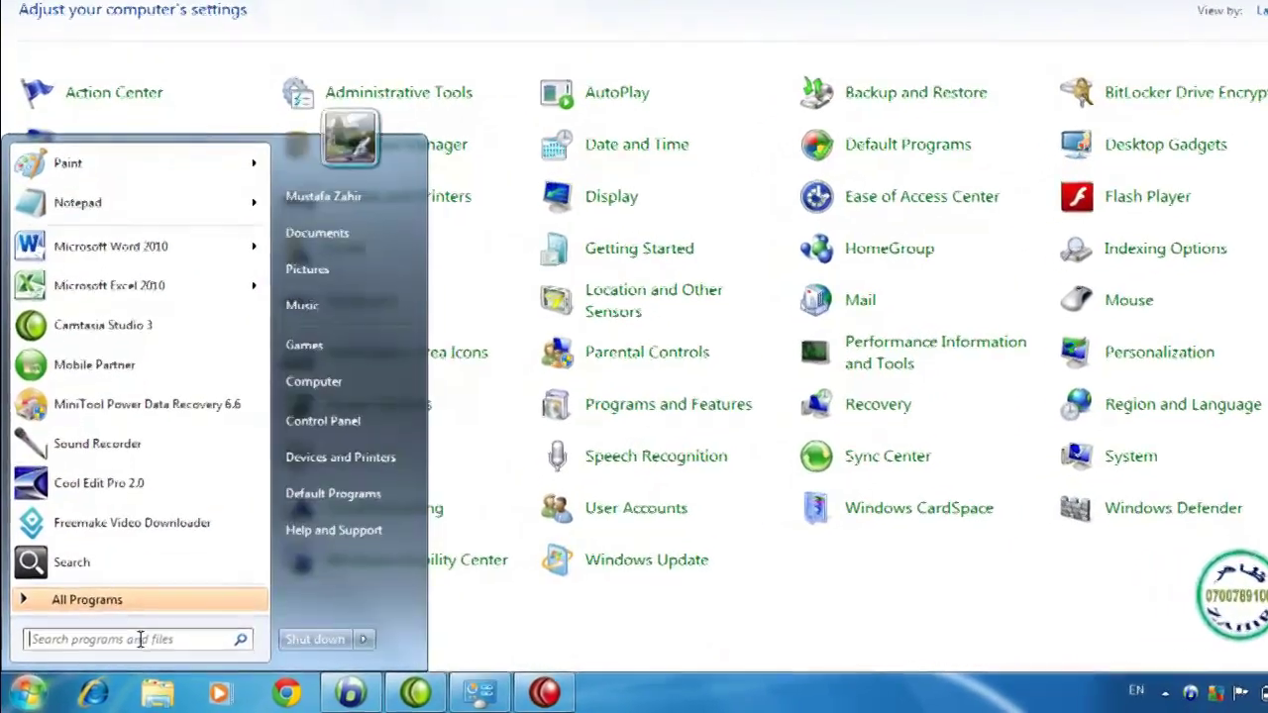
pyautogui.write('write')
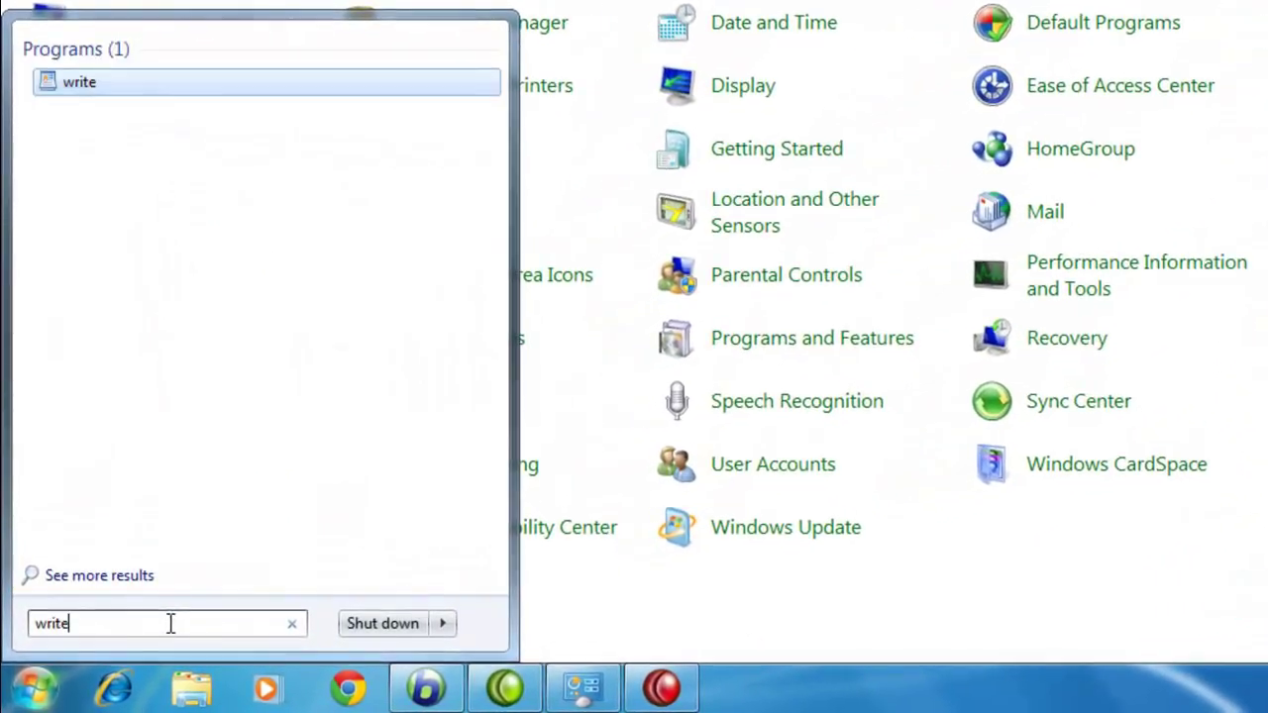
pyautogui.press('Return')
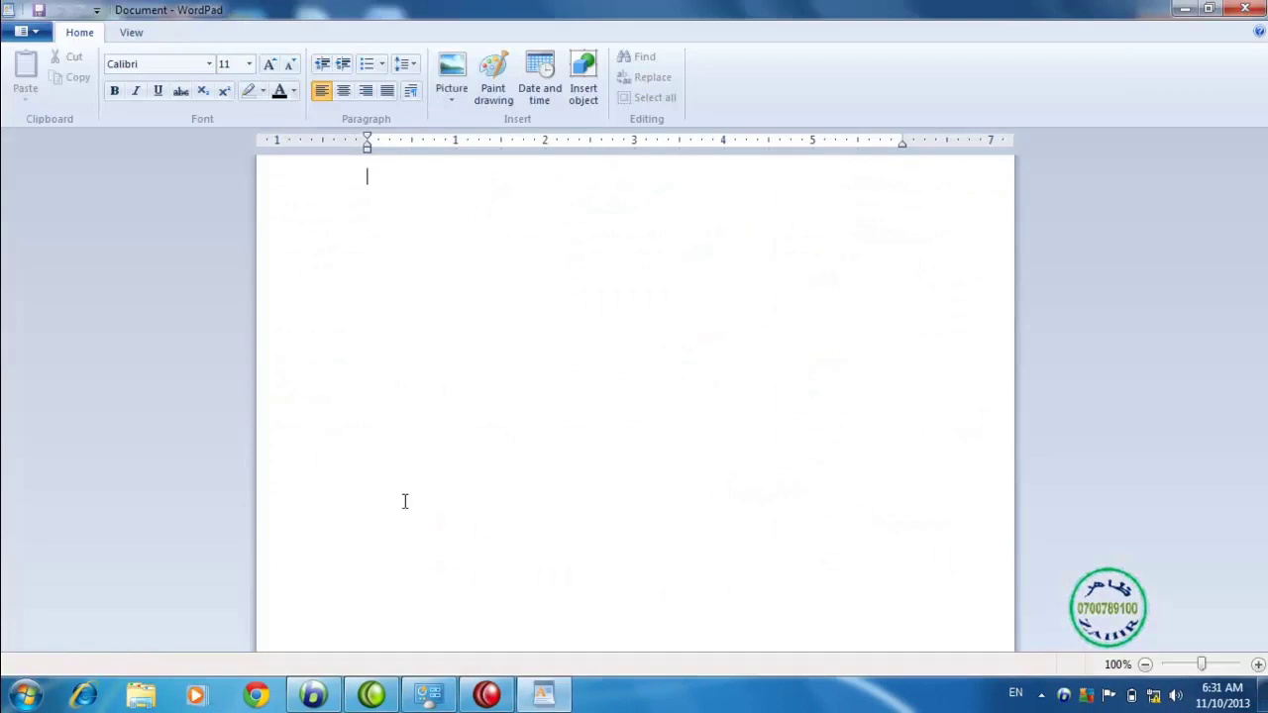
pyautogui.write('dddd')
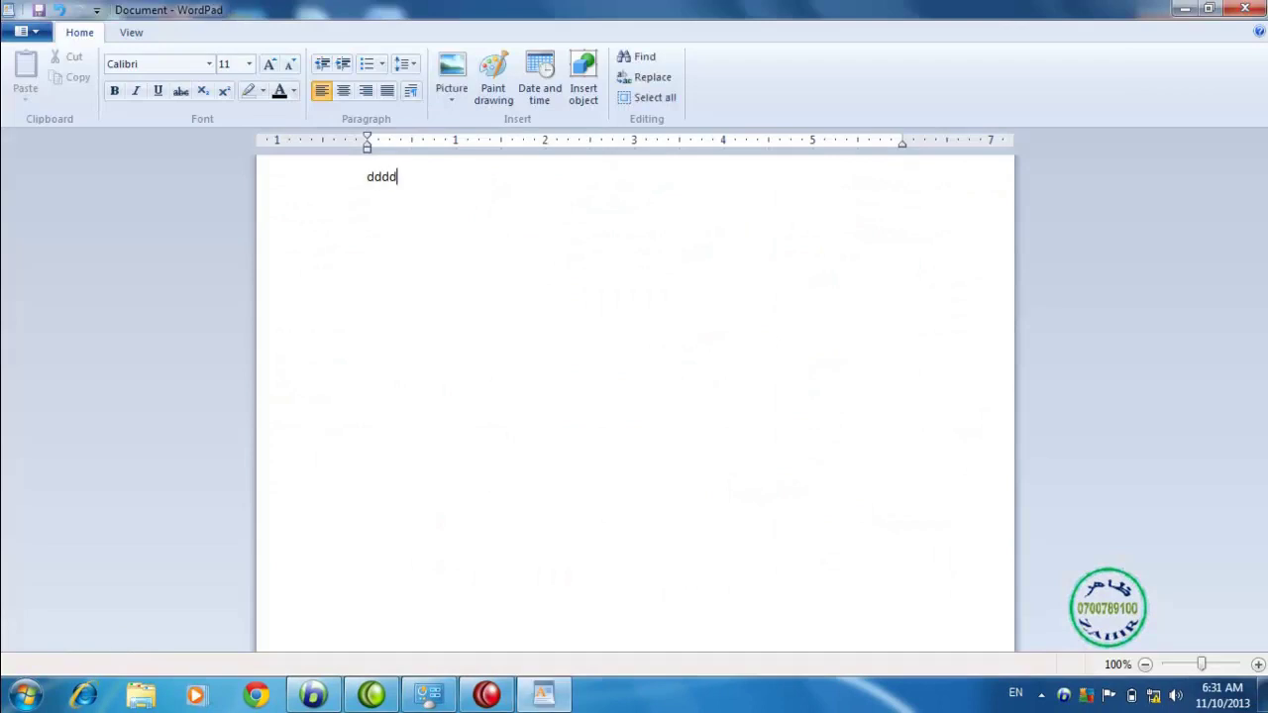
pyautogui.write('ddddddddddddddddddddddddddddddddddddkhost')
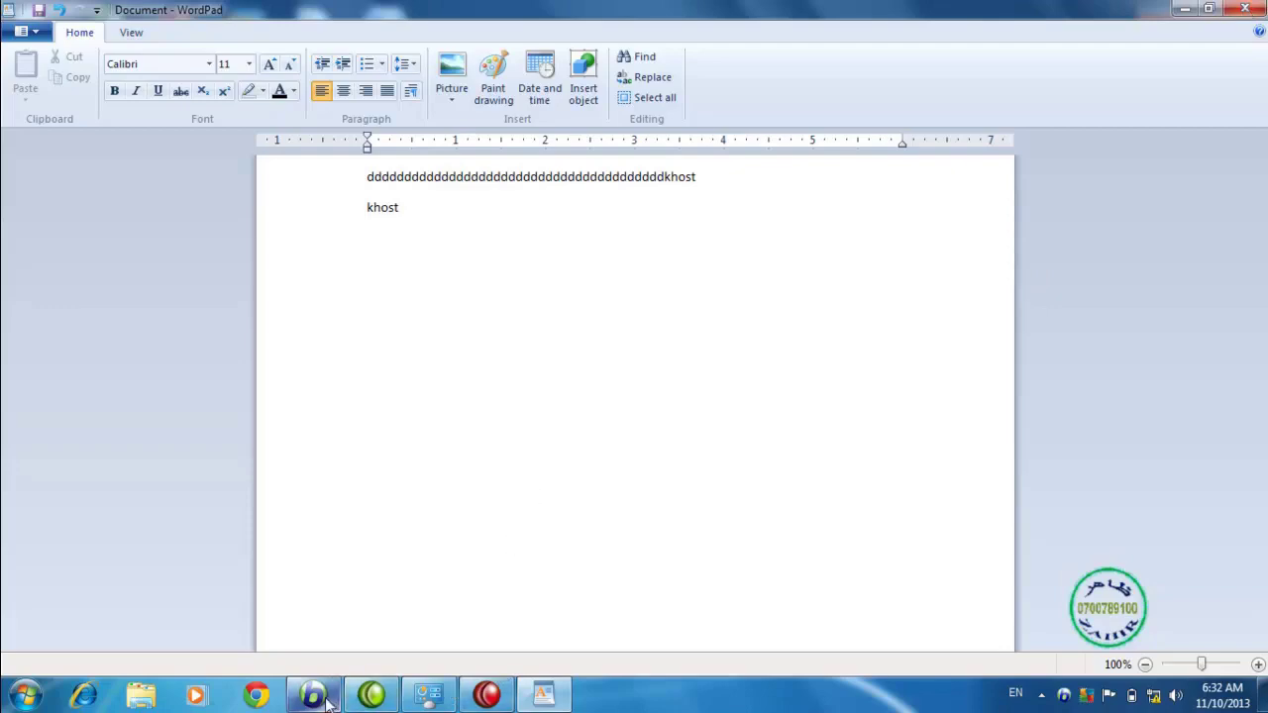
# Reopen Region and Language, set the default input language to Pashto (Afghanistan) in the keyboard settings, apply it, and confirm.
pyautogui.click(440, 693)
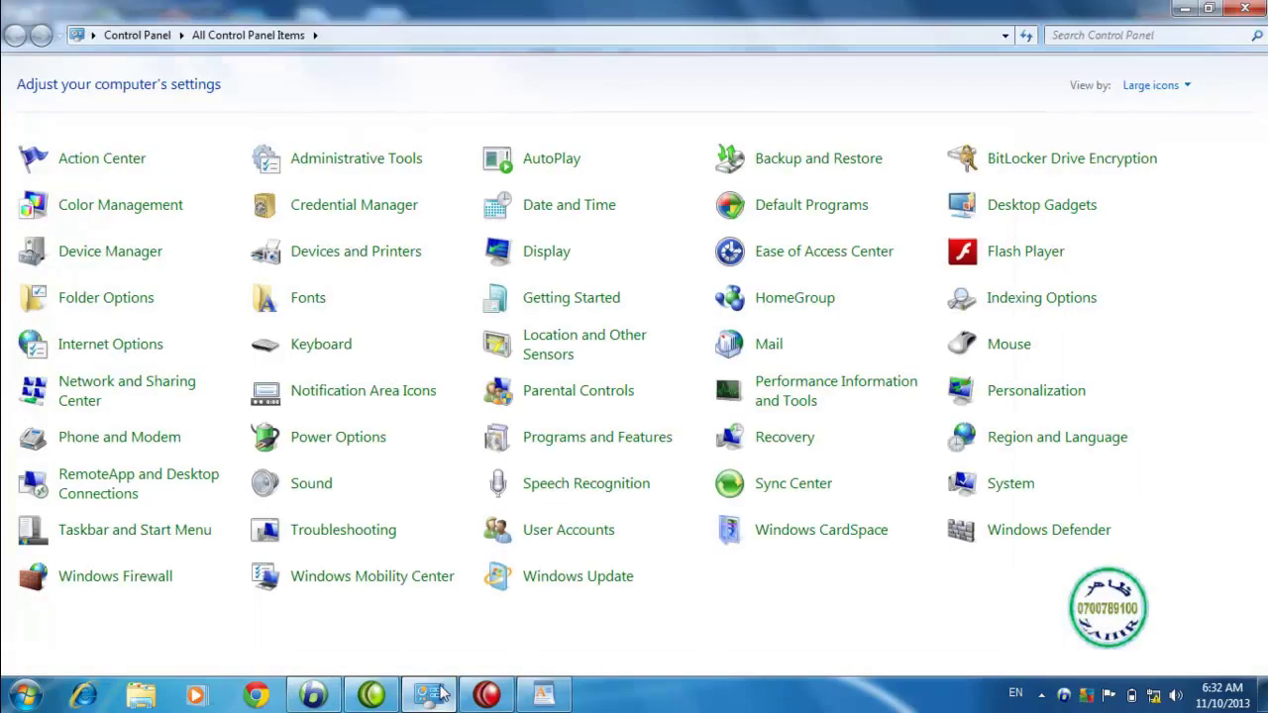
pyautogui.click(1026, 442)
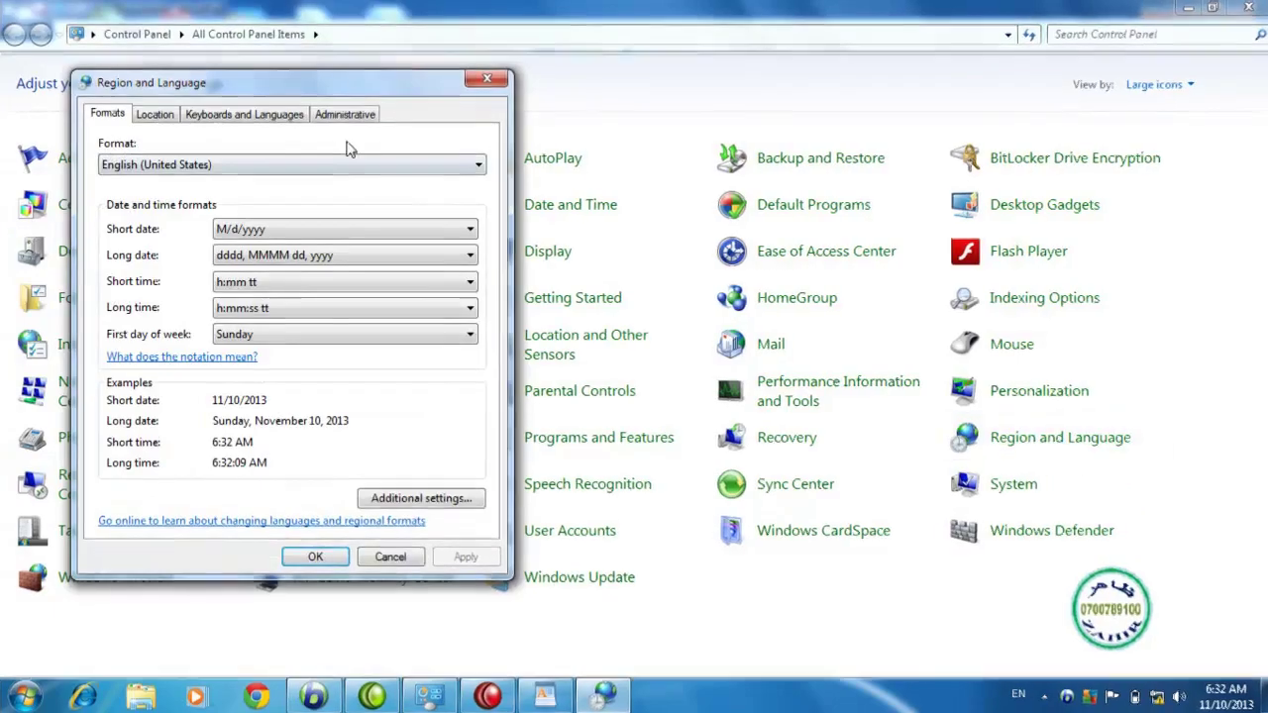
pyautogui.moveTo(349, 86); pyautogui.dragTo(576, 60)
pyautogui.click(509, 89)
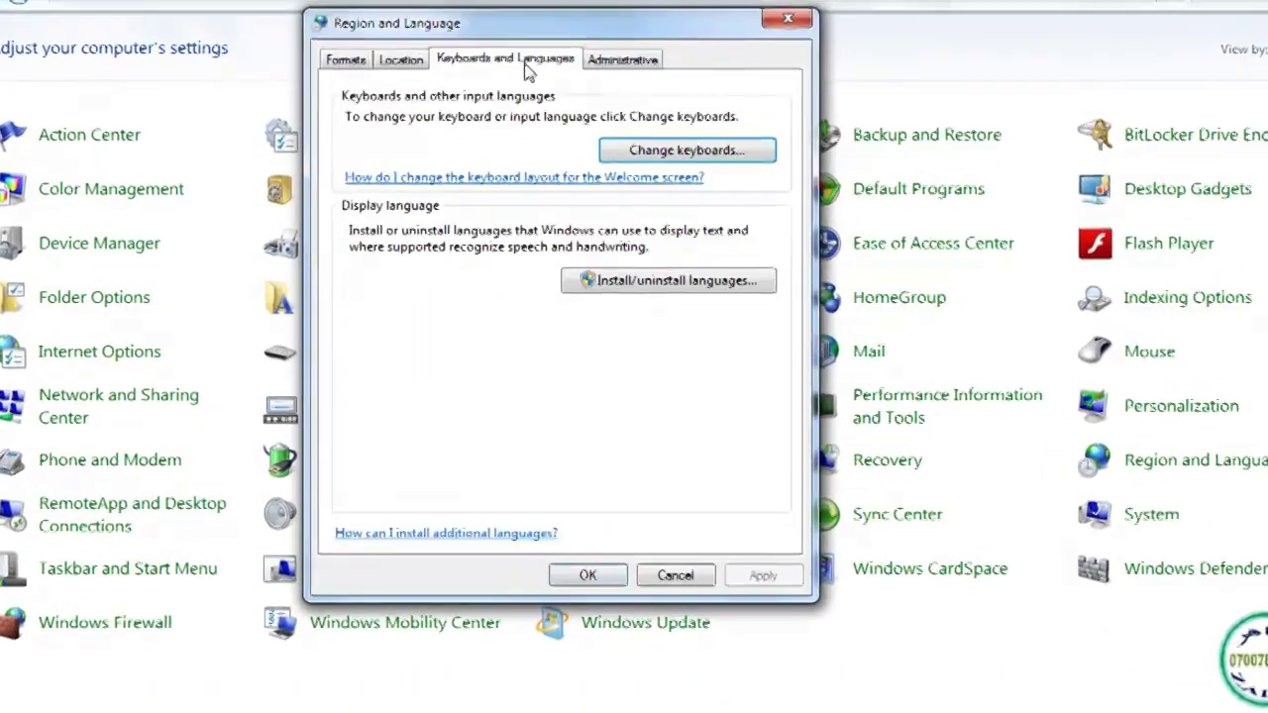
pyautogui.click(686, 141)
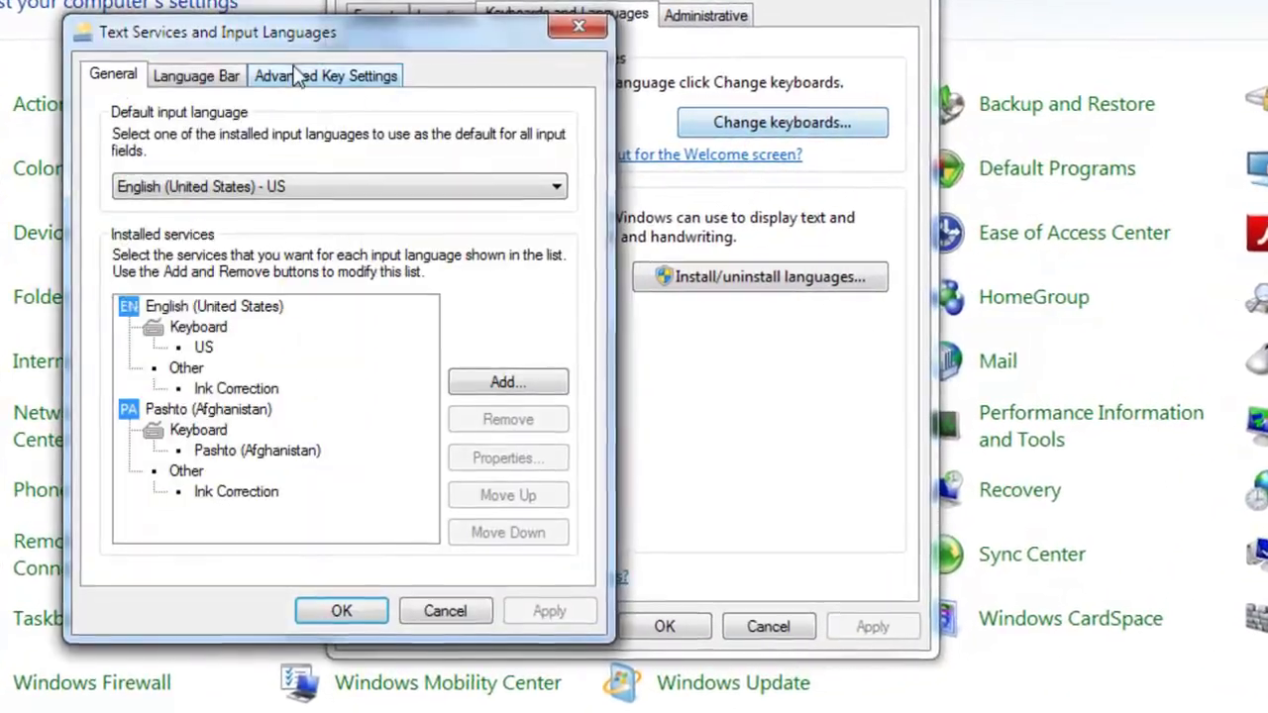
pyautogui.moveTo(339, 42); pyautogui.dragTo(612, 9)
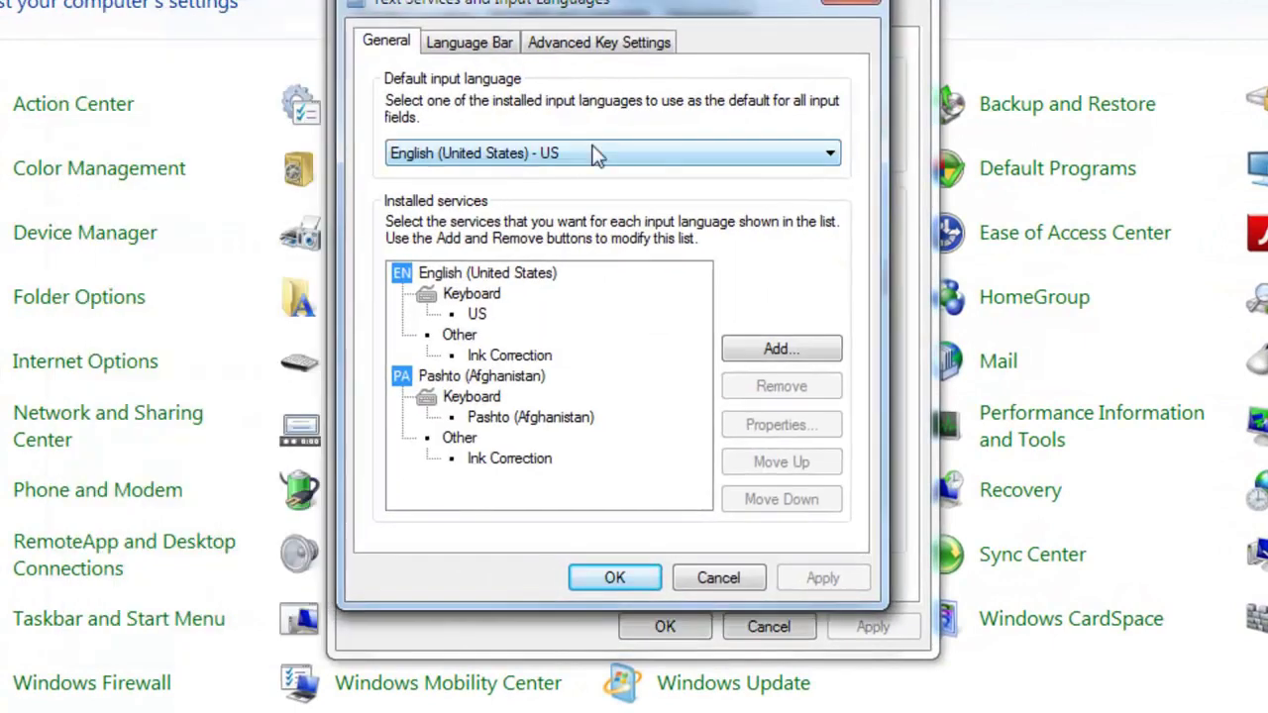
pyautogui.click(595, 159)
pyautogui.click(510, 195)
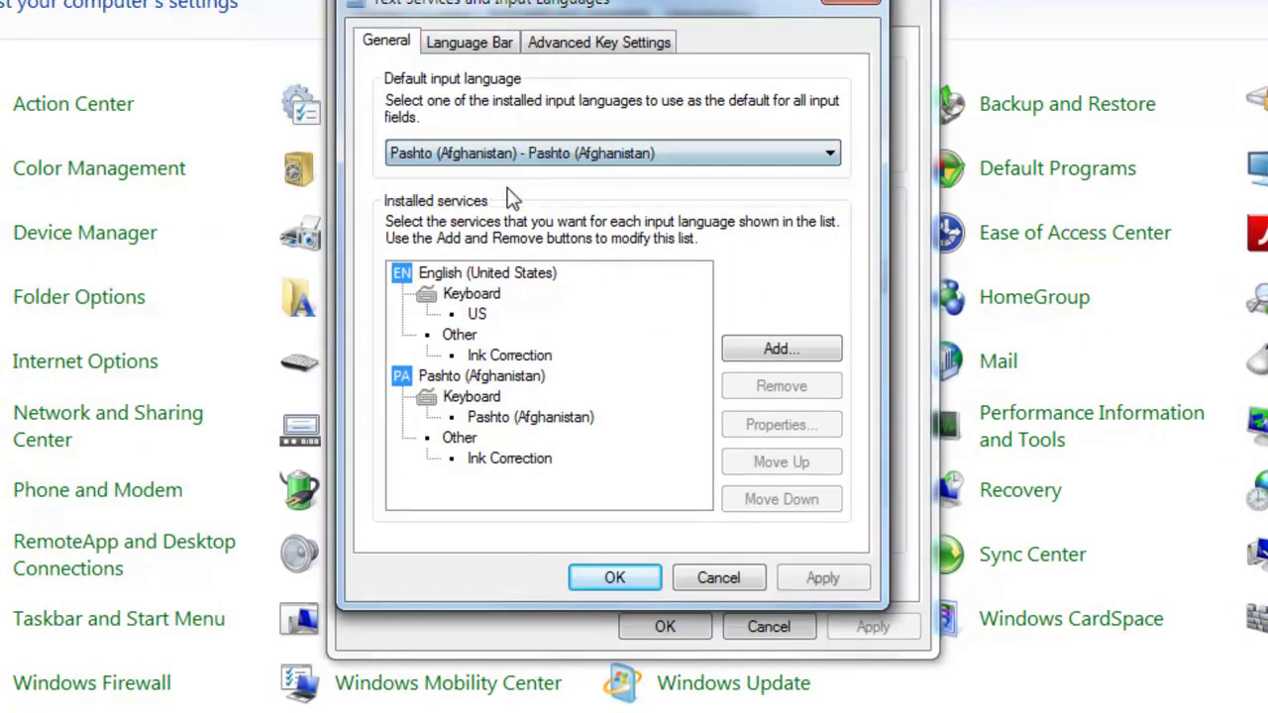
pyautogui.click(822, 578)
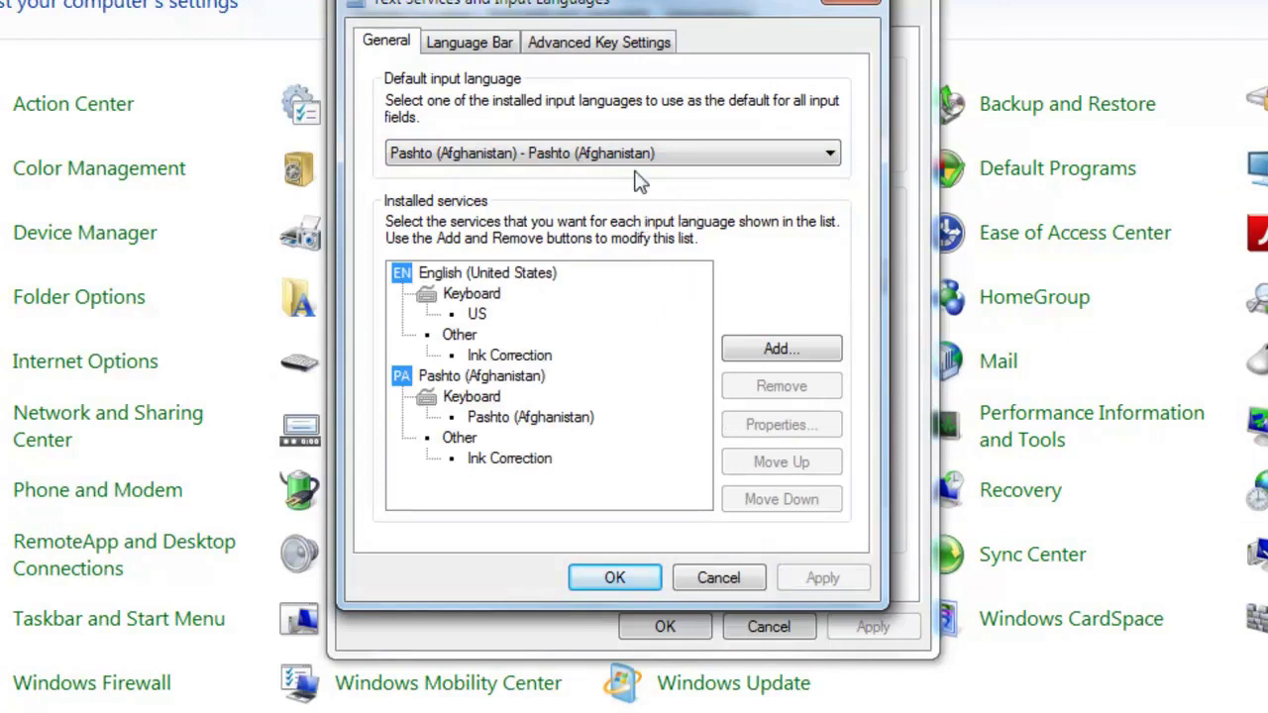
pyautogui.click(619, 580)
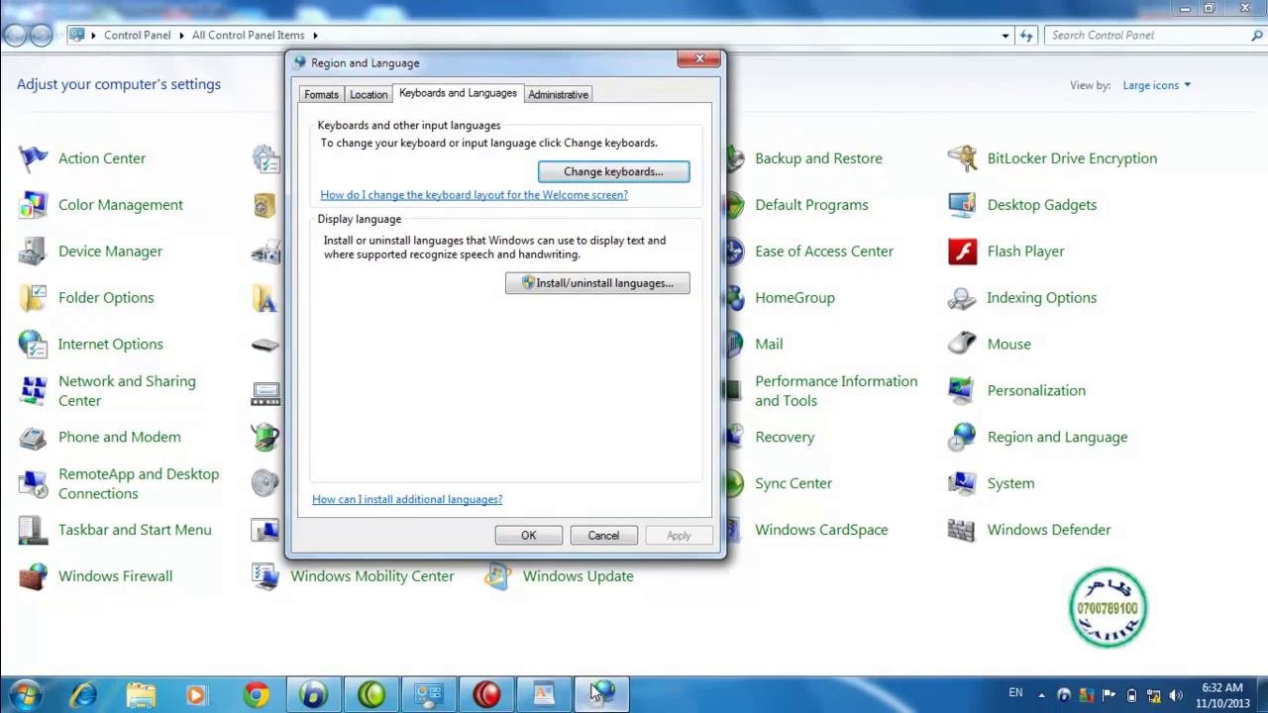
# Test the input language in the open WordPad document, close Region and Language with OK, and close WordPad without saving.
pyautogui.click(552, 700)
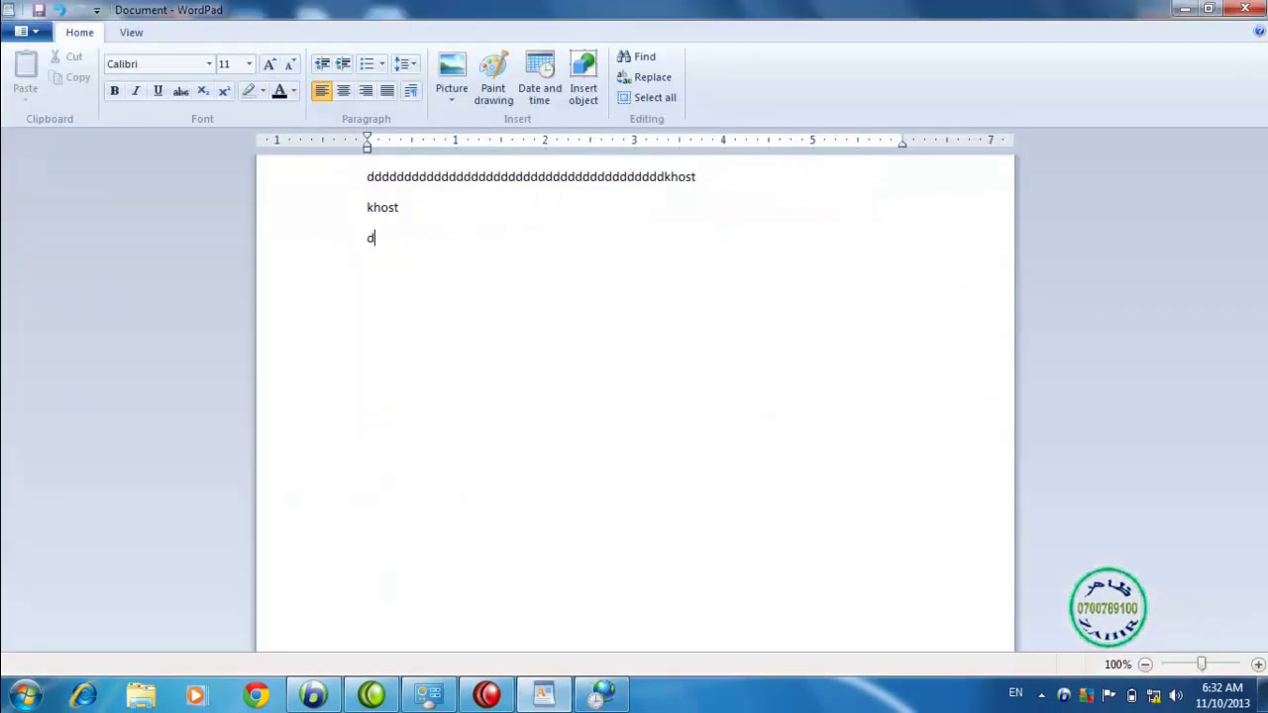
pyautogui.click(606, 689)
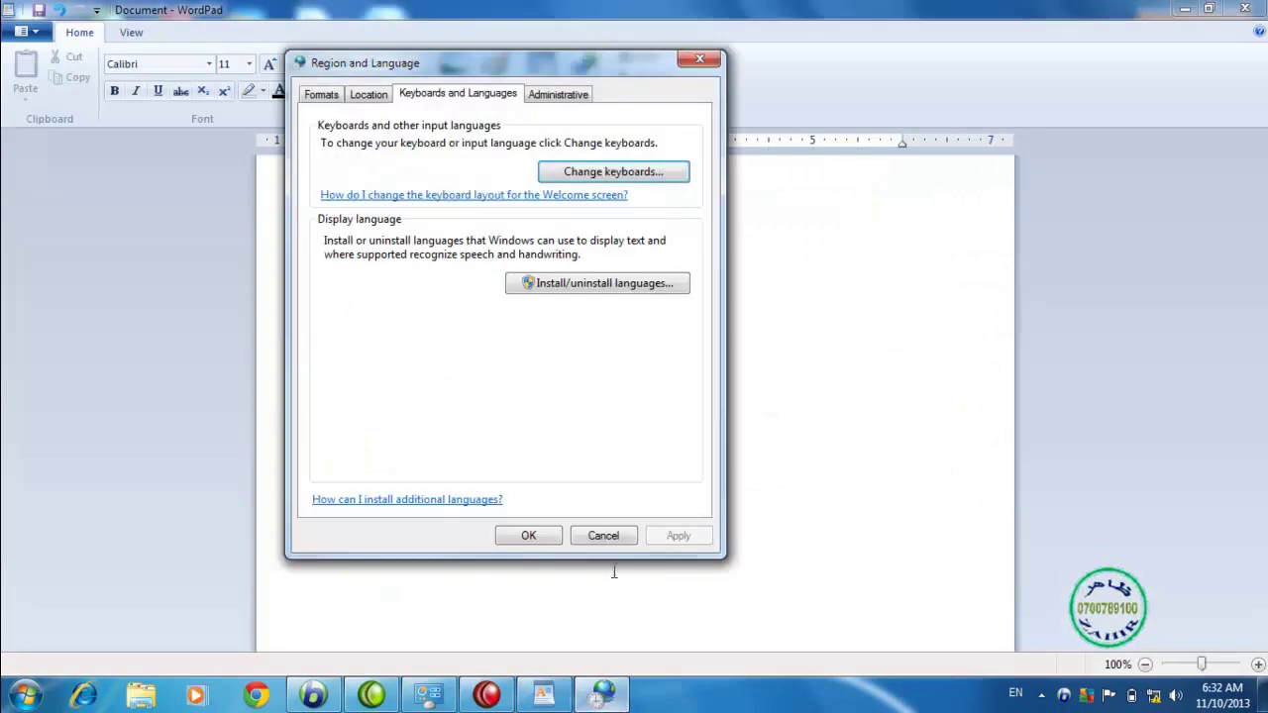
pyautogui.click(553, 536)
pyautogui.click(1245, 9)
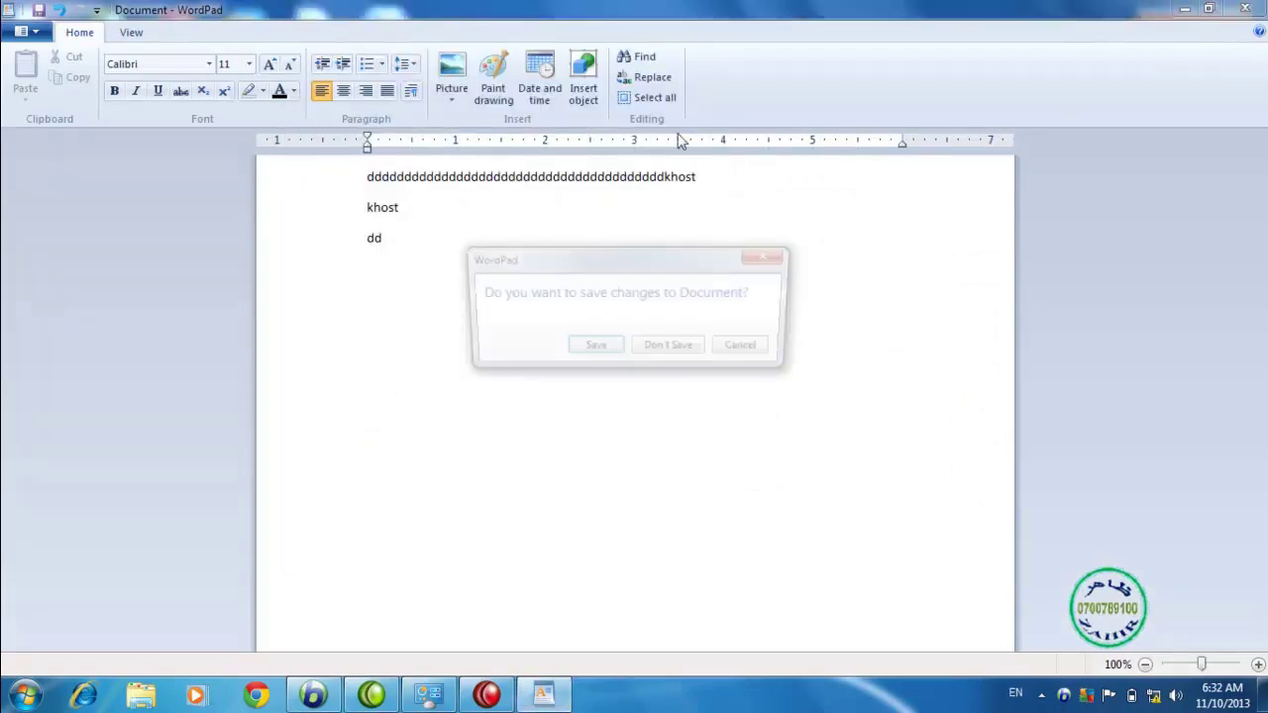
pyautogui.click(670, 349)
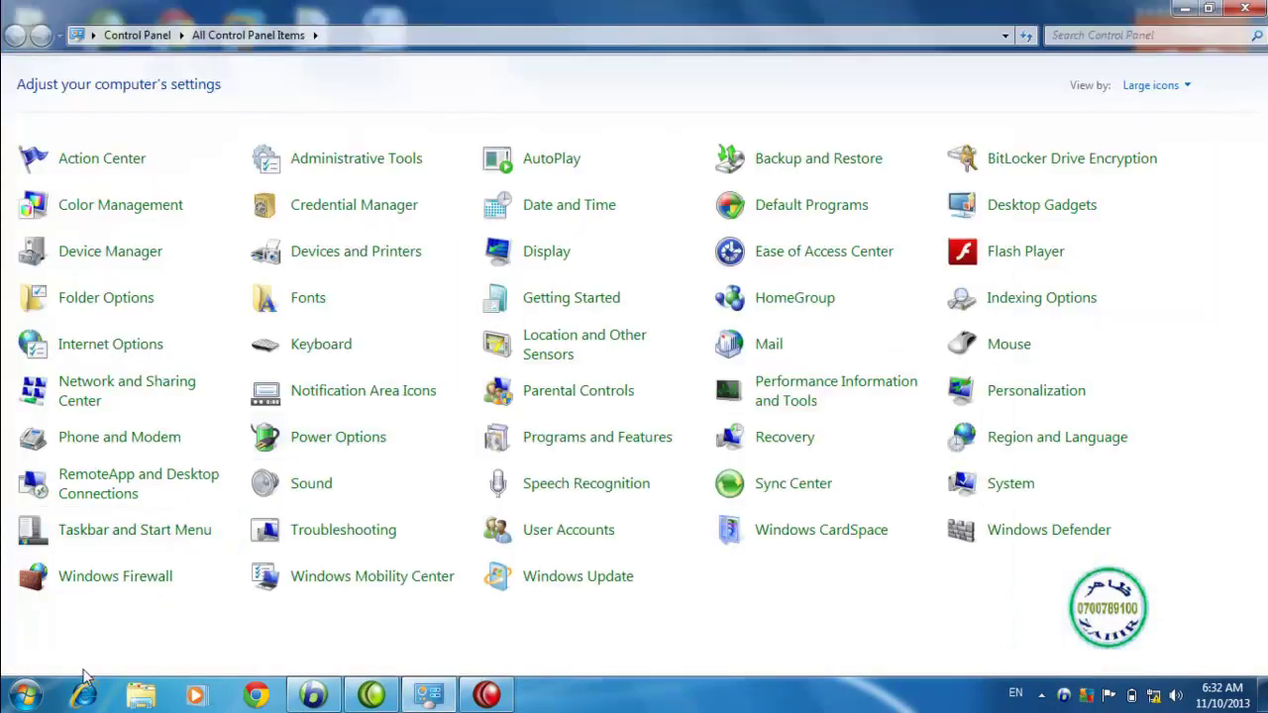
# Open Notepad and test the default Pashto keyboard by writing a row of ذ letters and the word "خوست" on the second line.
pyautogui.click(27, 694)
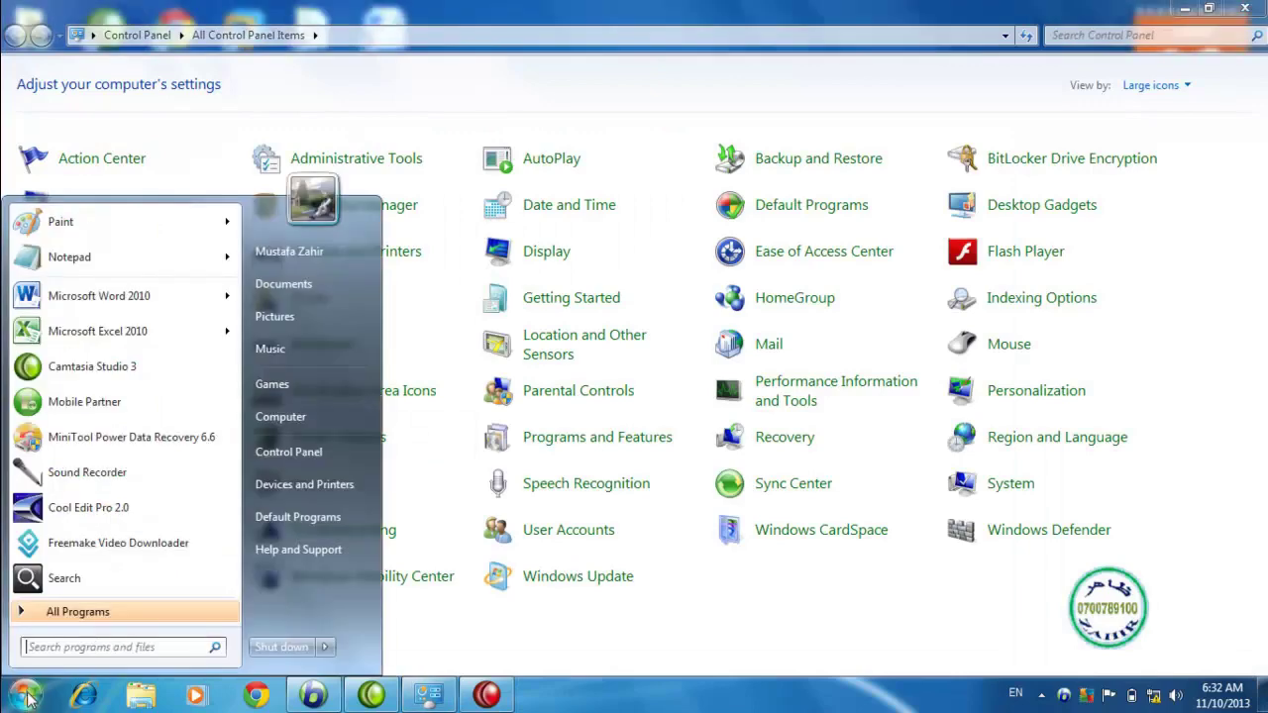
pyautogui.click(69, 257)
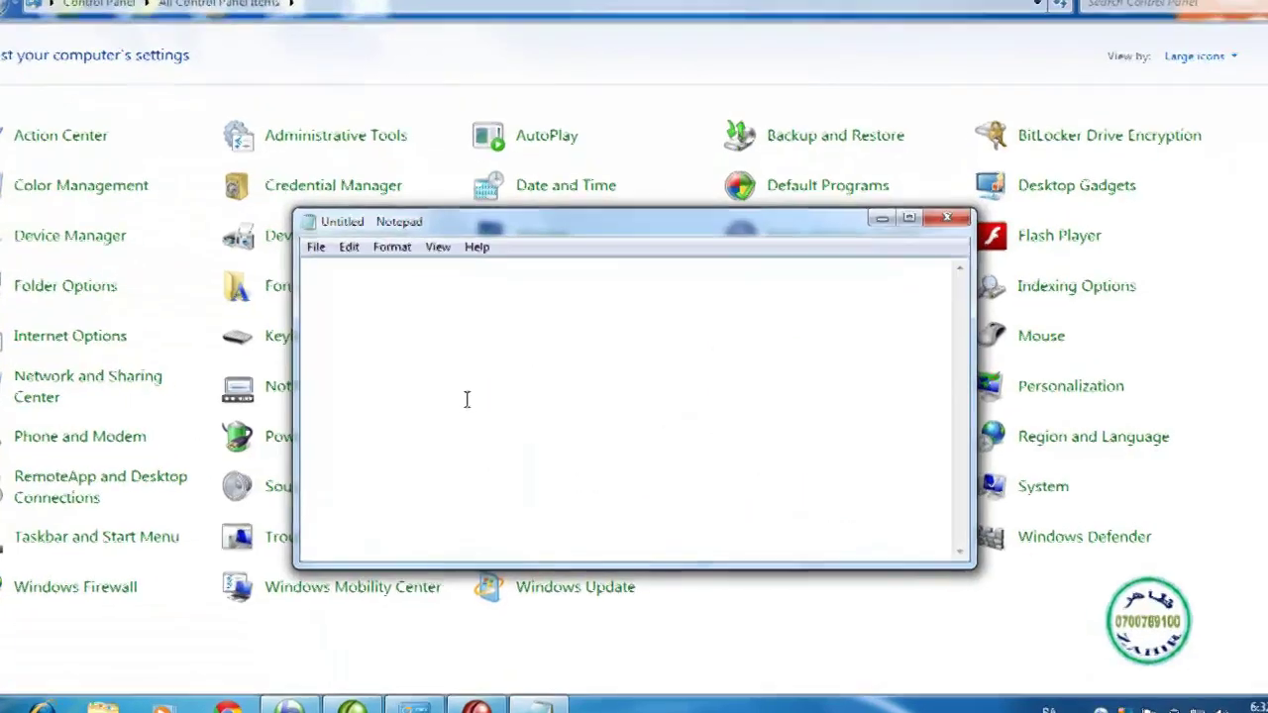
pyautogui.write('ذذذذذذذذذذ')
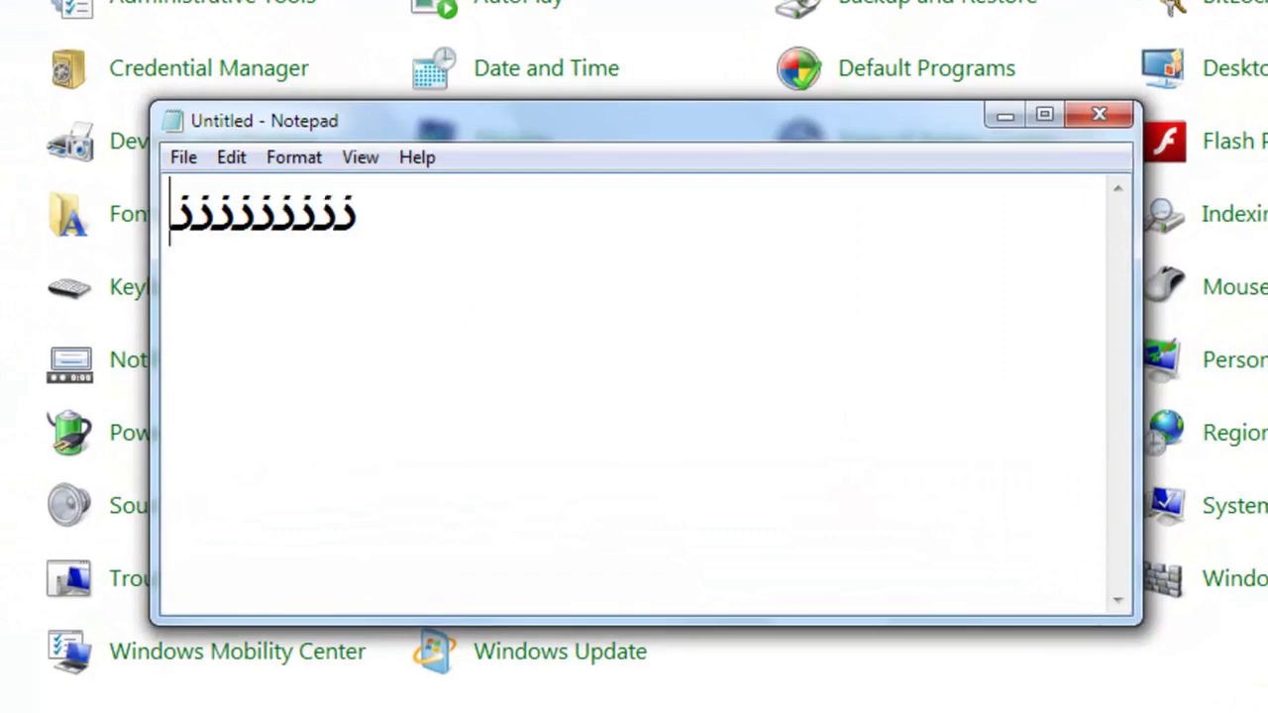
pyautogui.press('Return')
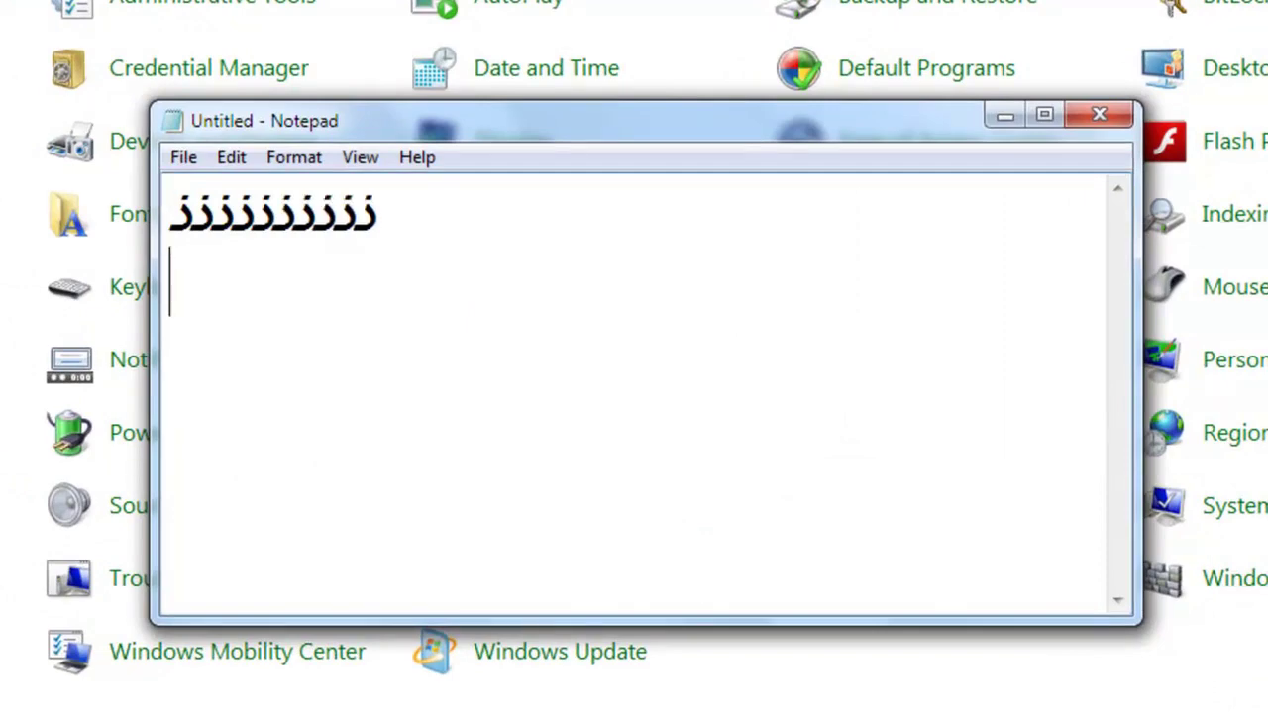
pyautogui.write('خوست')
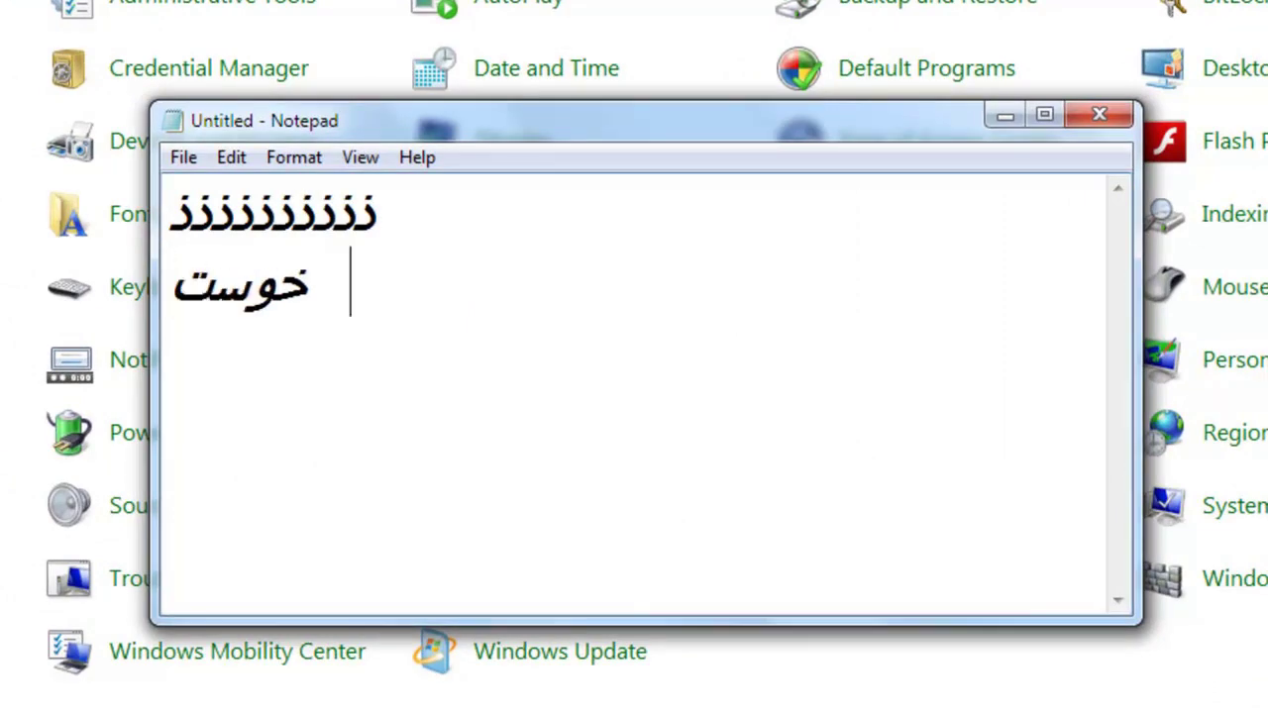
# Complete the second Notepad line as "خوست ښار ته ښه راغلاست" and minimize Notepad.
pyautogui.write('   نباره')
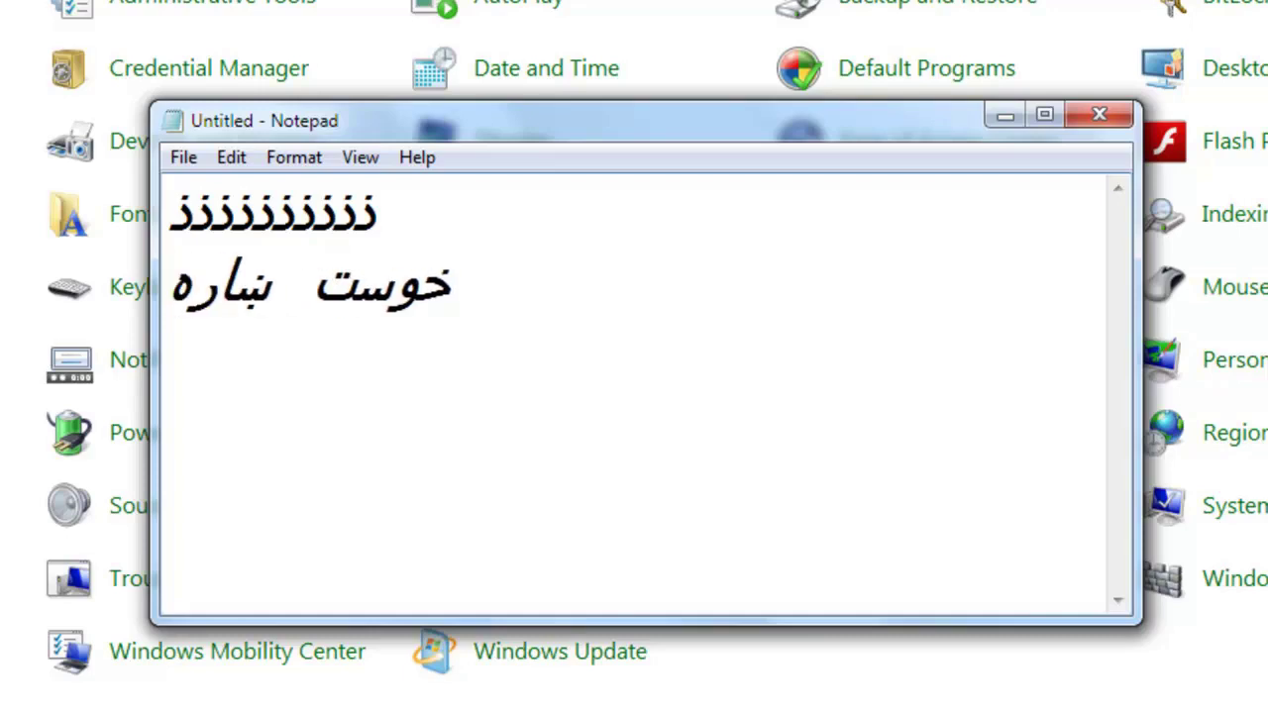
pyautogui.press('BackSpace')
pyautogui.write('ته نبه')
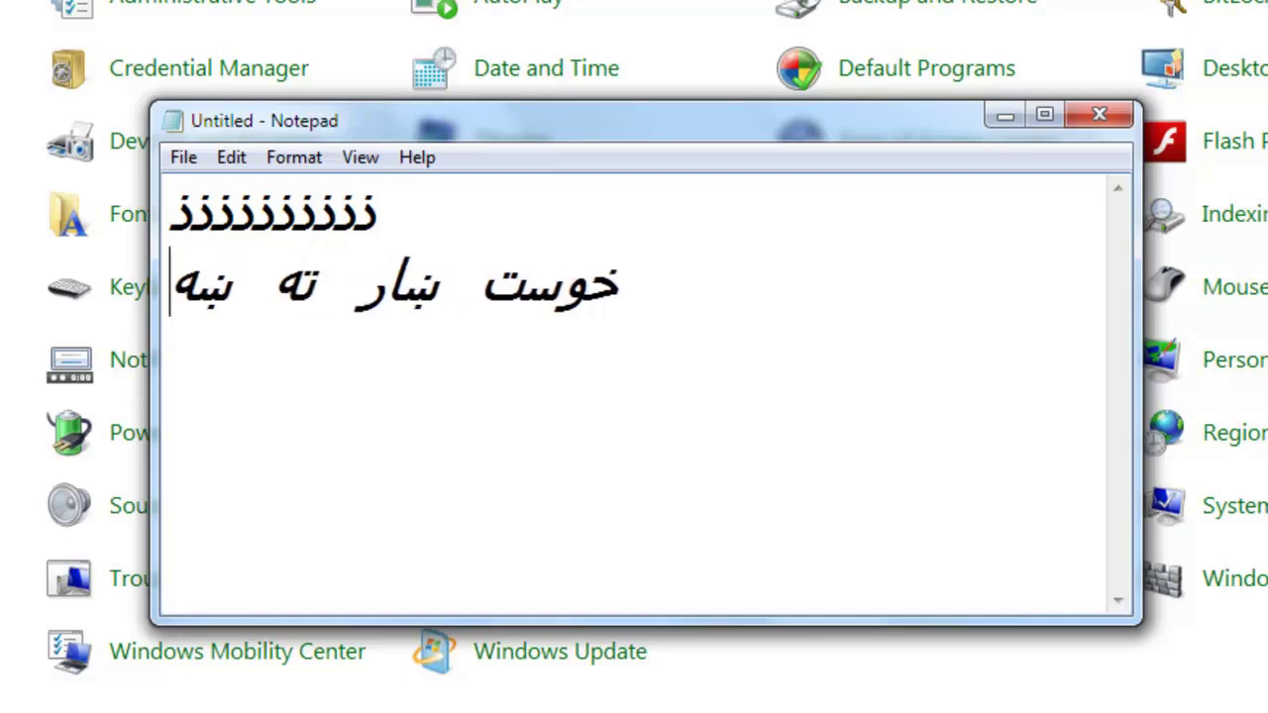
pyautogui.click(661, 282)
pyautogui.write('ر')
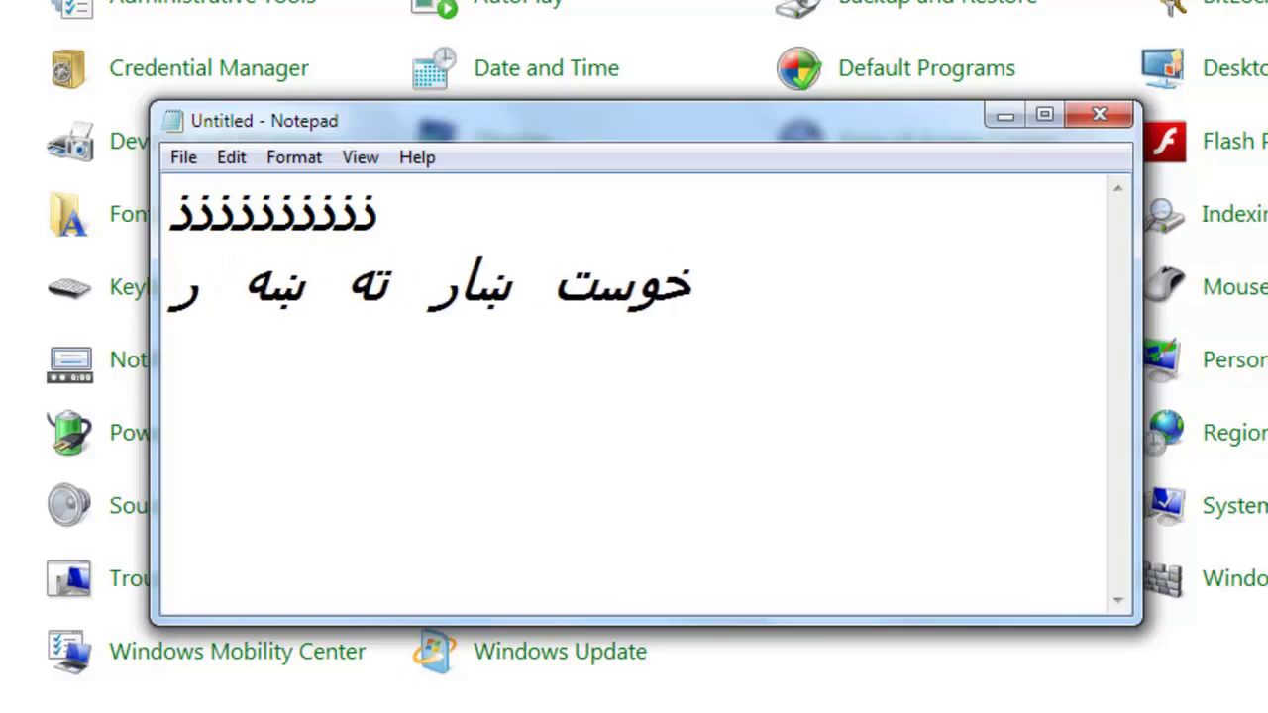
pyautogui.write('اغلاس')
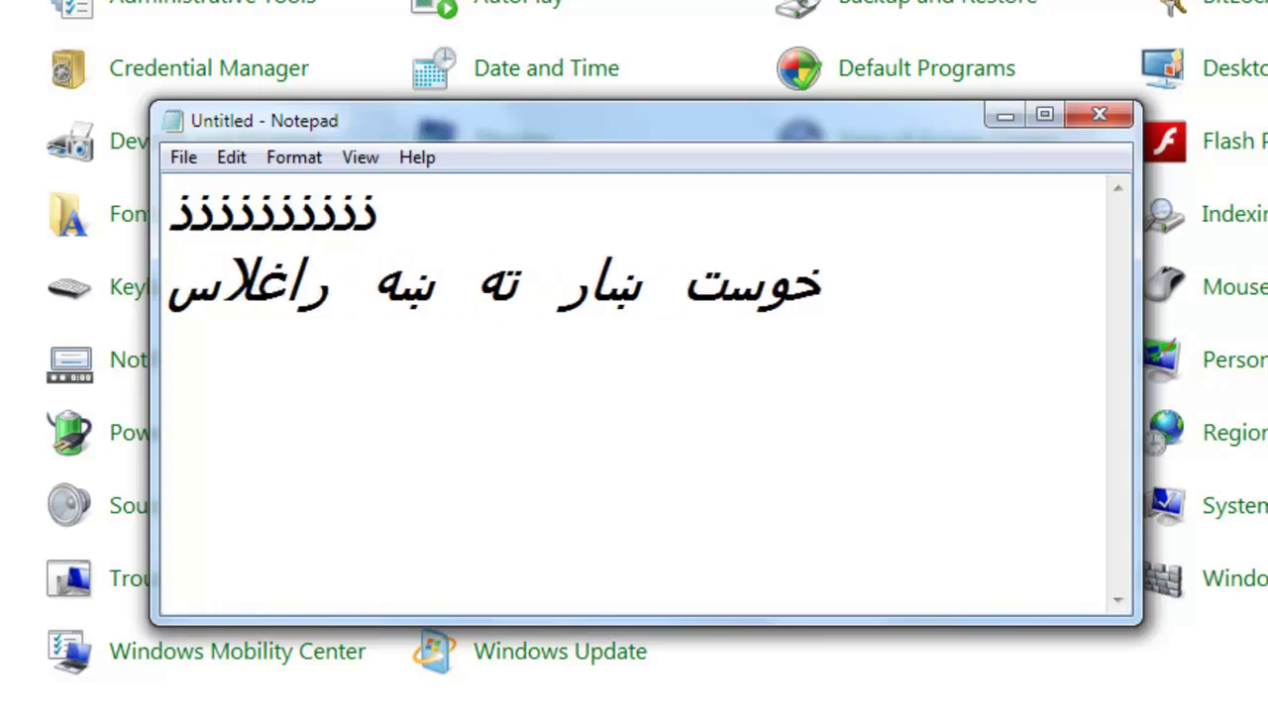
pyautogui.write('ت')
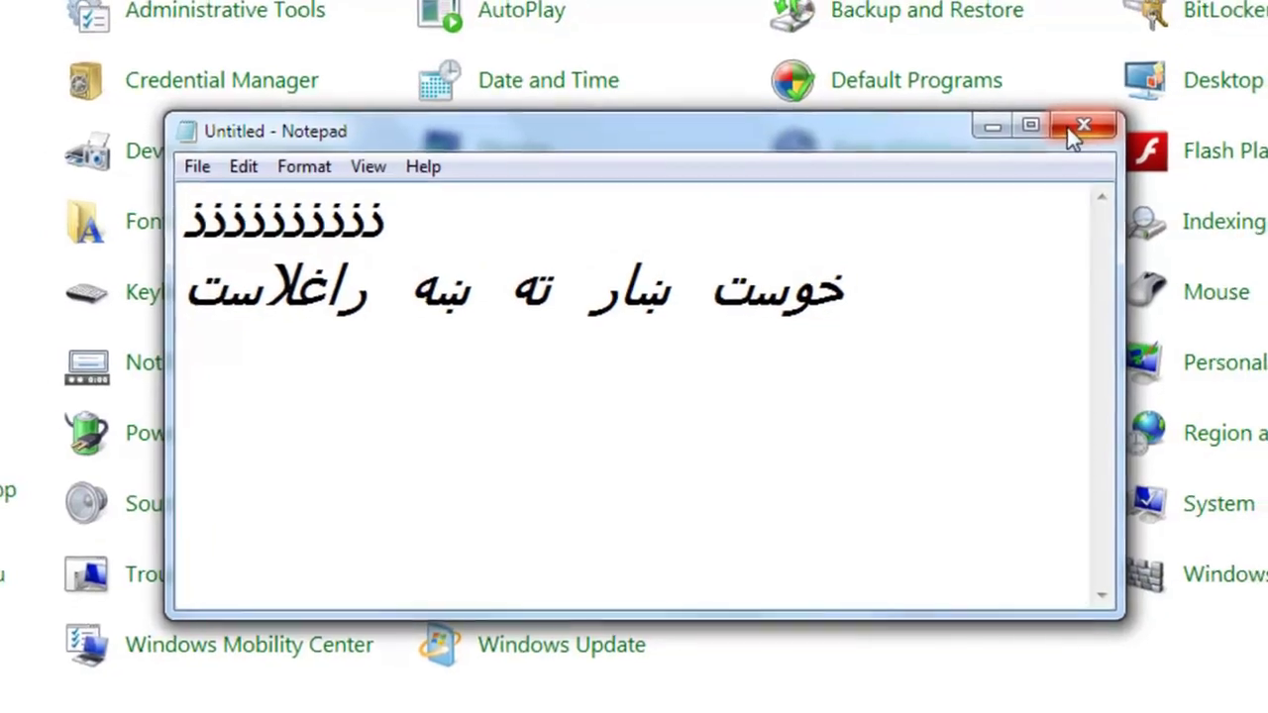
pyautogui.click(993, 125)
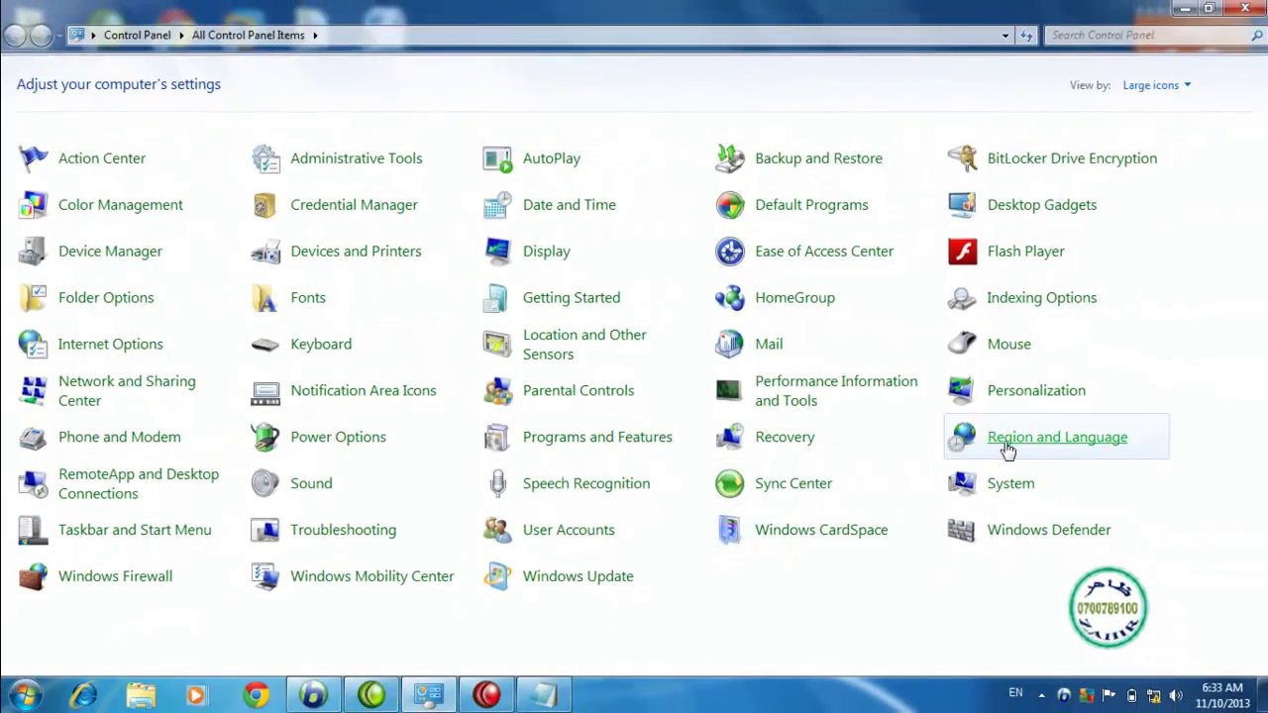
# Reopen Region and Language, set the default input language to English (United States) - US in the keyboard settings, and apply it.
pyautogui.click(1007, 448)
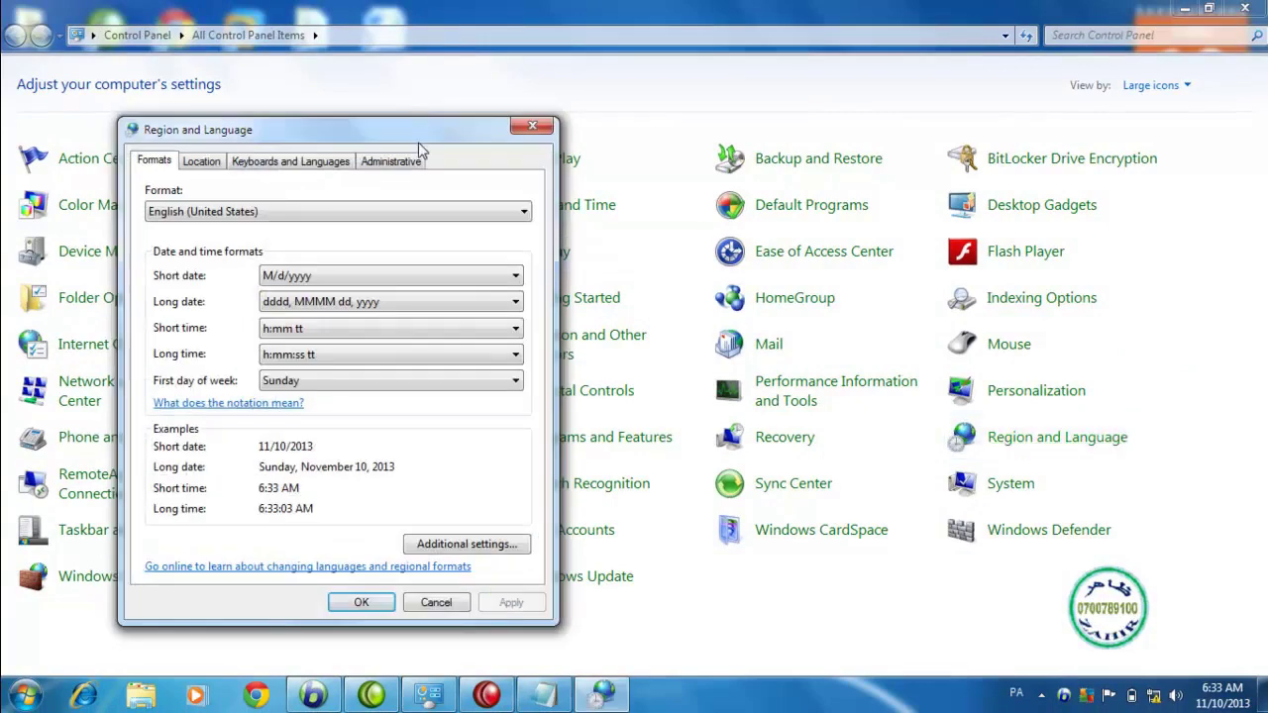
pyautogui.moveTo(449, 127); pyautogui.dragTo(666, 93)
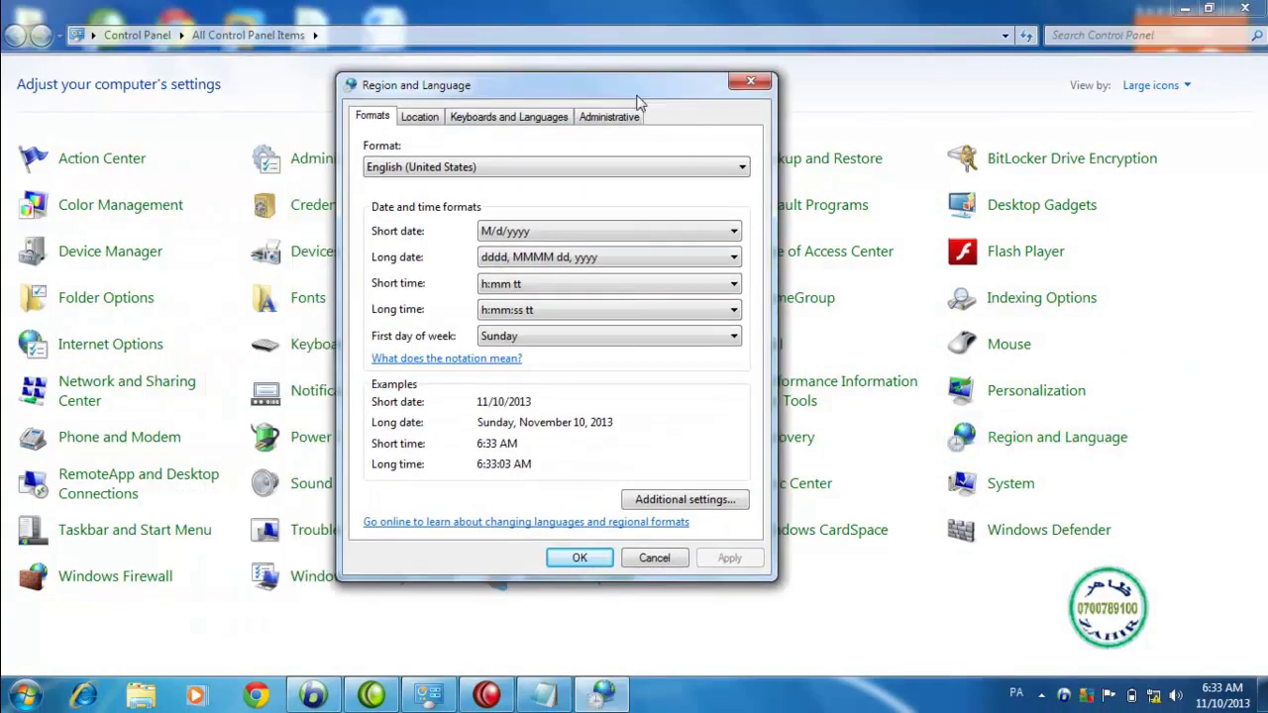
pyautogui.click(506, 119)
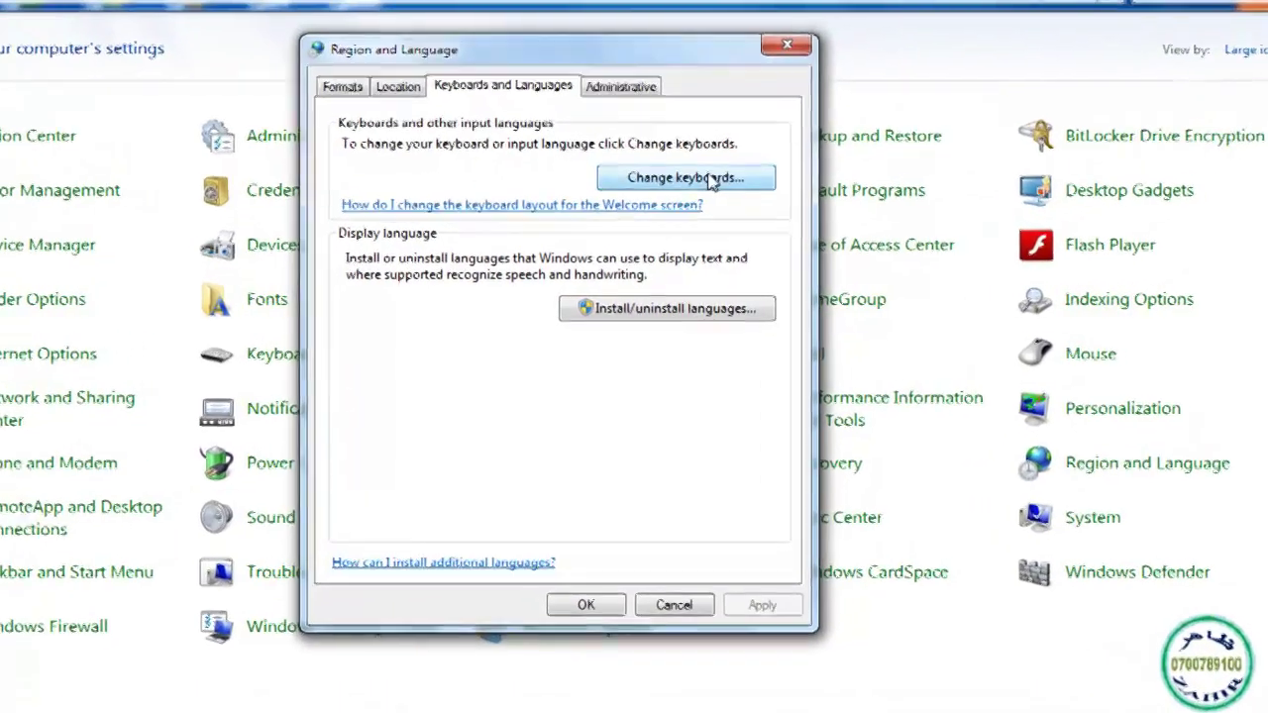
pyautogui.click(685, 198)
pyautogui.moveTo(414, 121); pyautogui.dragTo(768, 54)
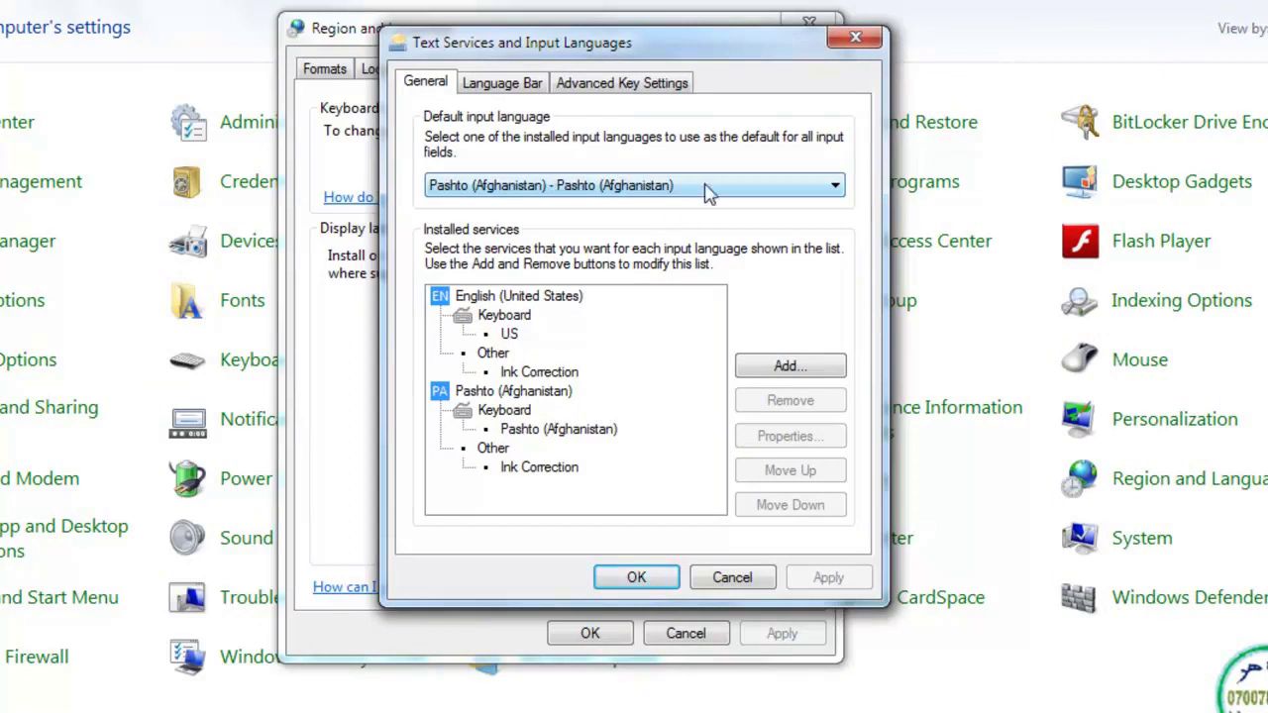
pyautogui.click(784, 197)
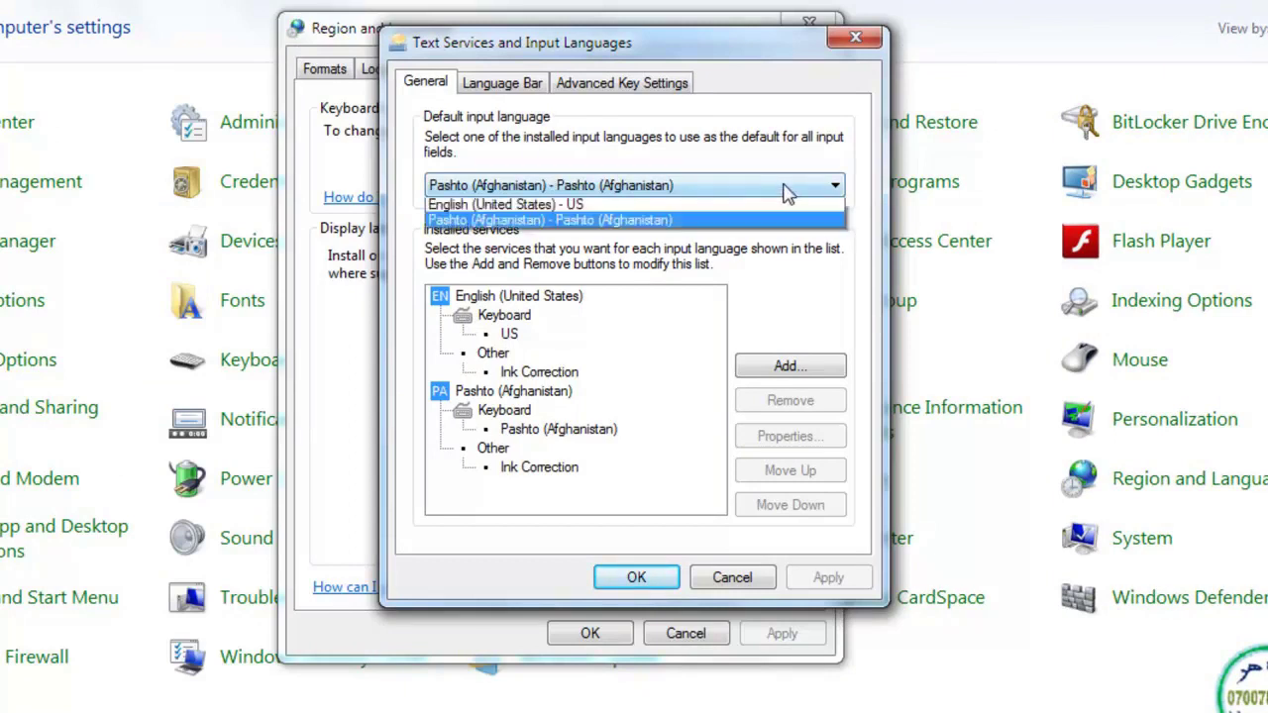
pyautogui.click(515, 207)
pyautogui.click(826, 577)
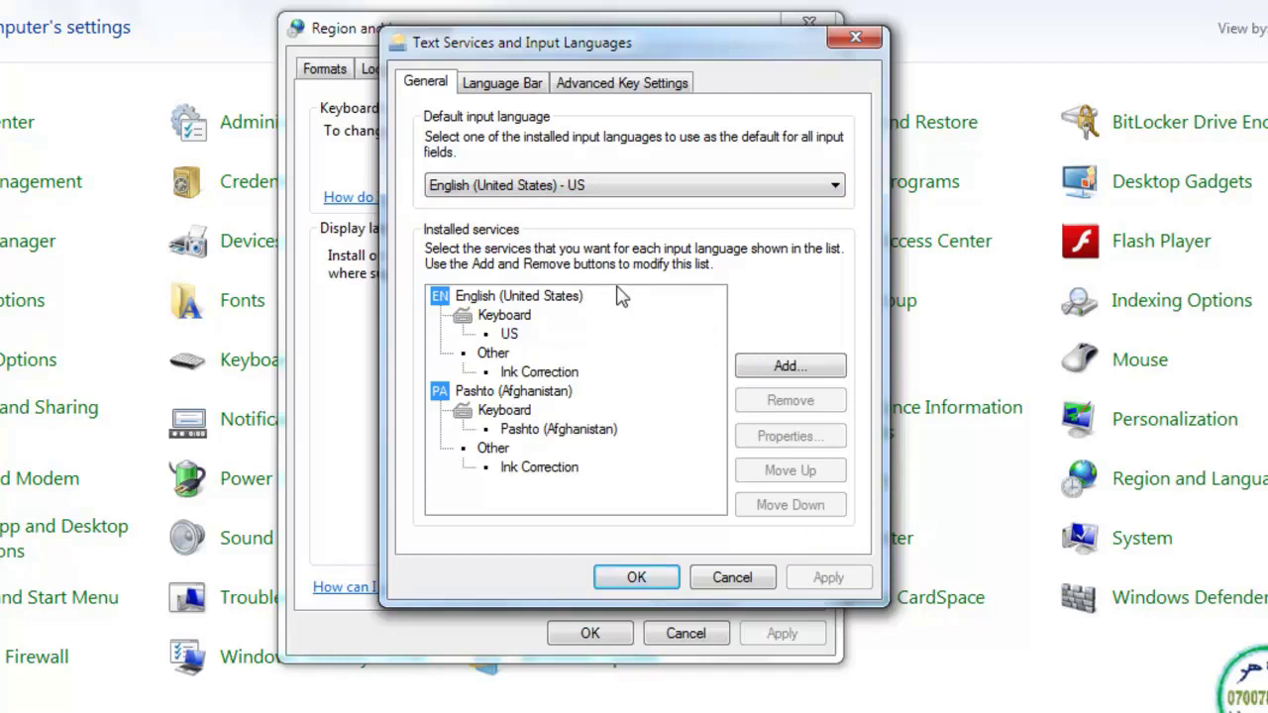
# Remove Pashto (Afghanistan) from the installed input services, apply the change, and confirm both dialogs.
pyautogui.click(653, 185)
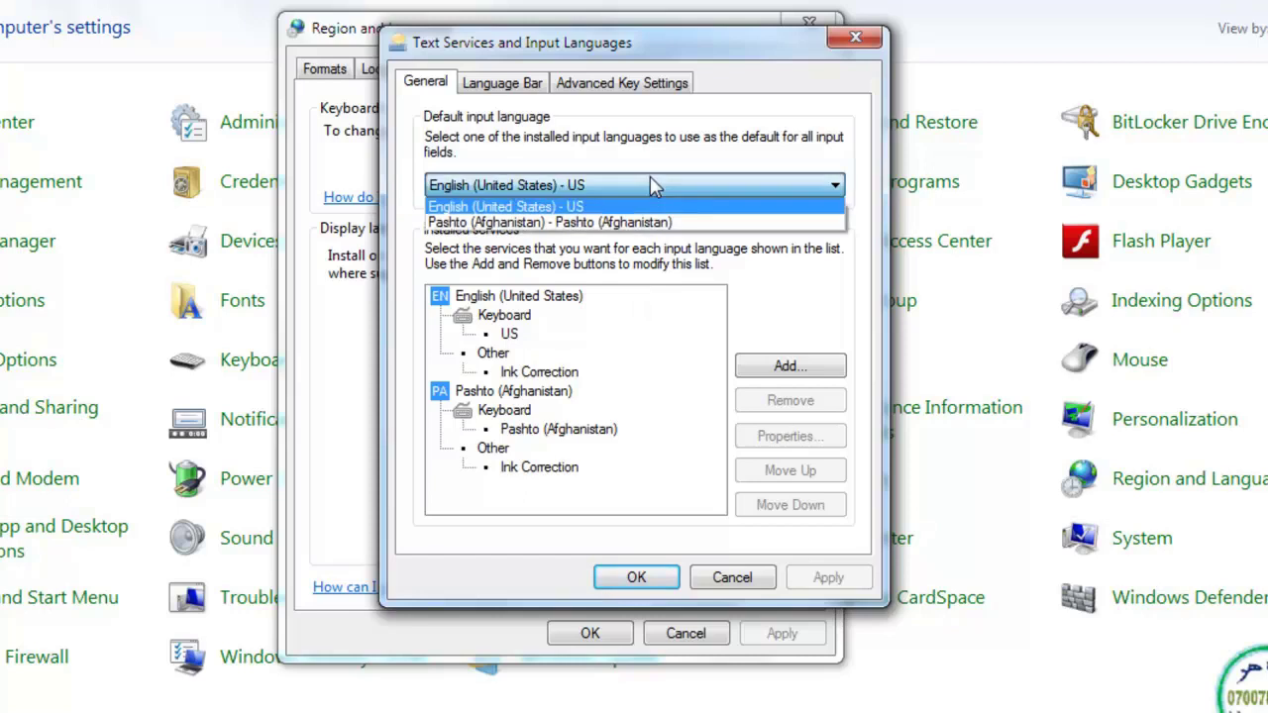
pyautogui.click(654, 186)
pyautogui.click(442, 393)
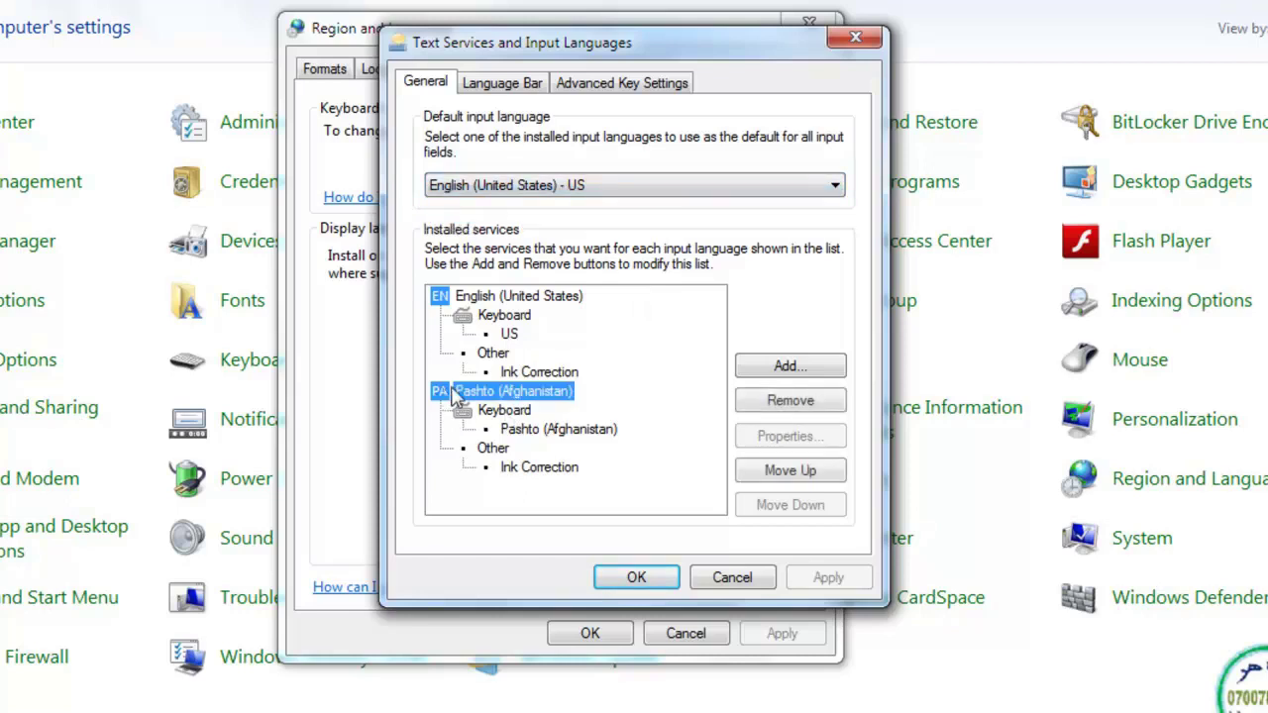
pyautogui.click(806, 401)
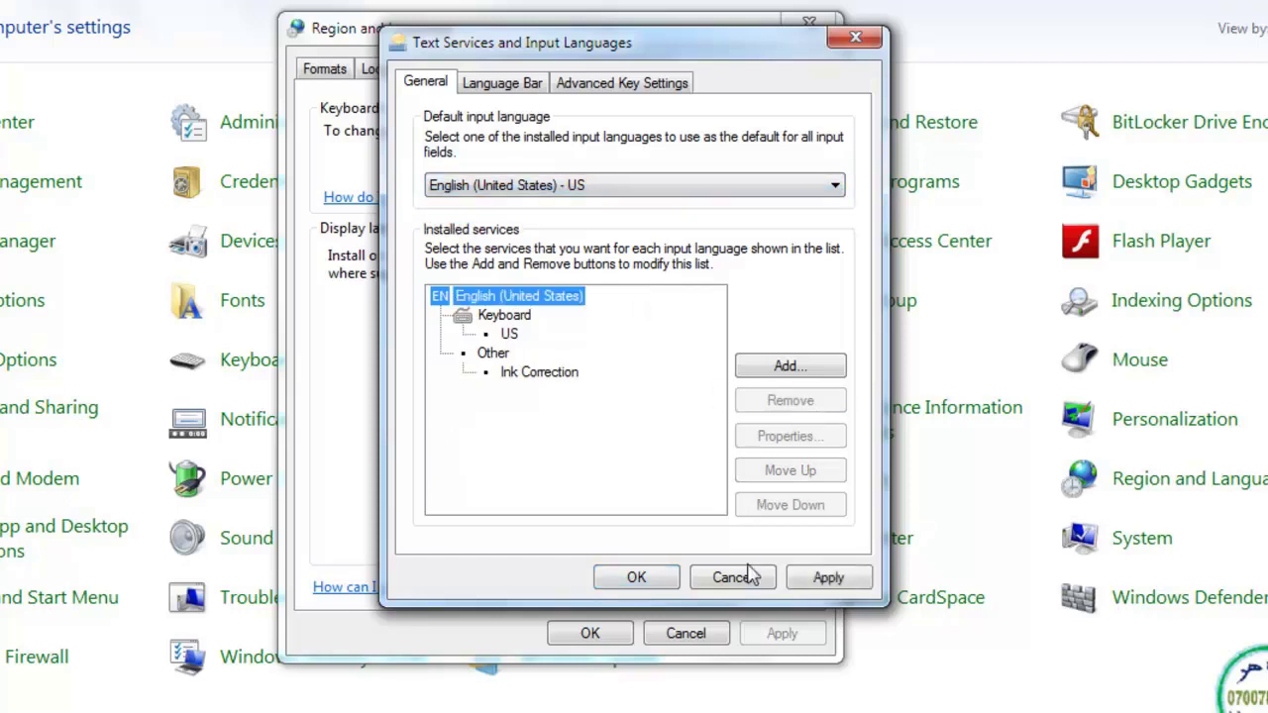
pyautogui.click(813, 579)
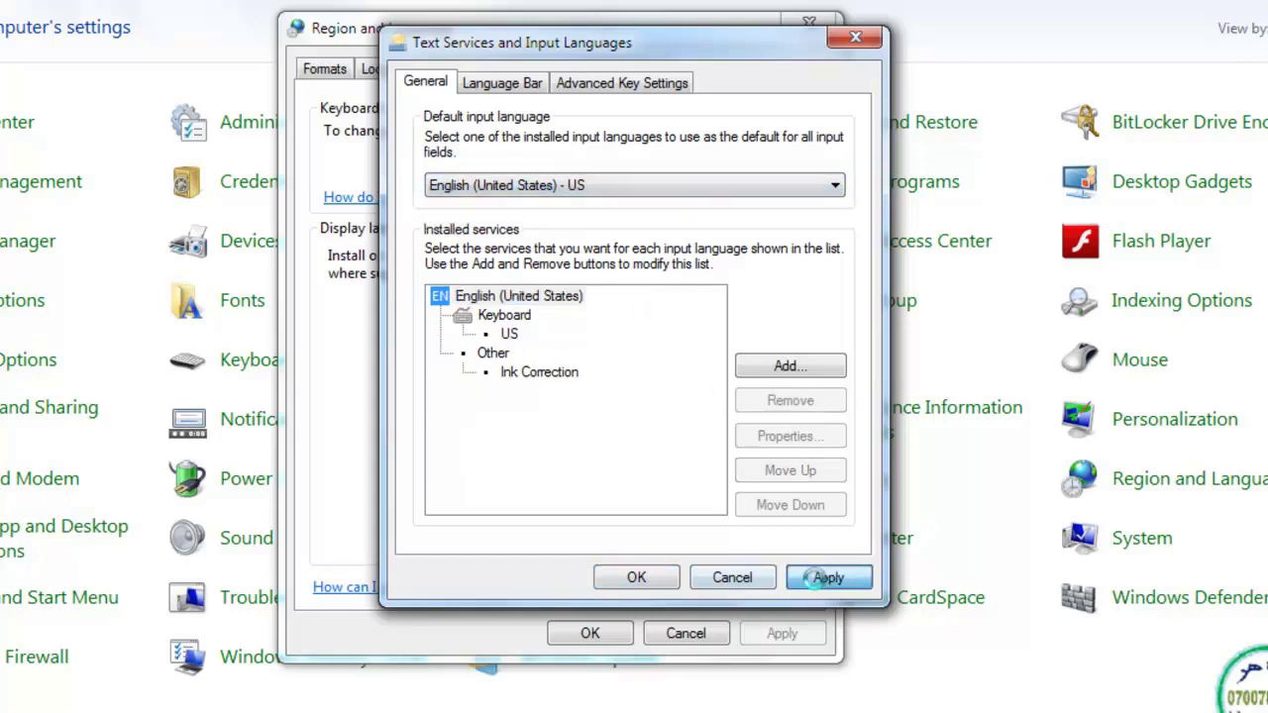
pyautogui.click(636, 579)
pyautogui.click(593, 634)
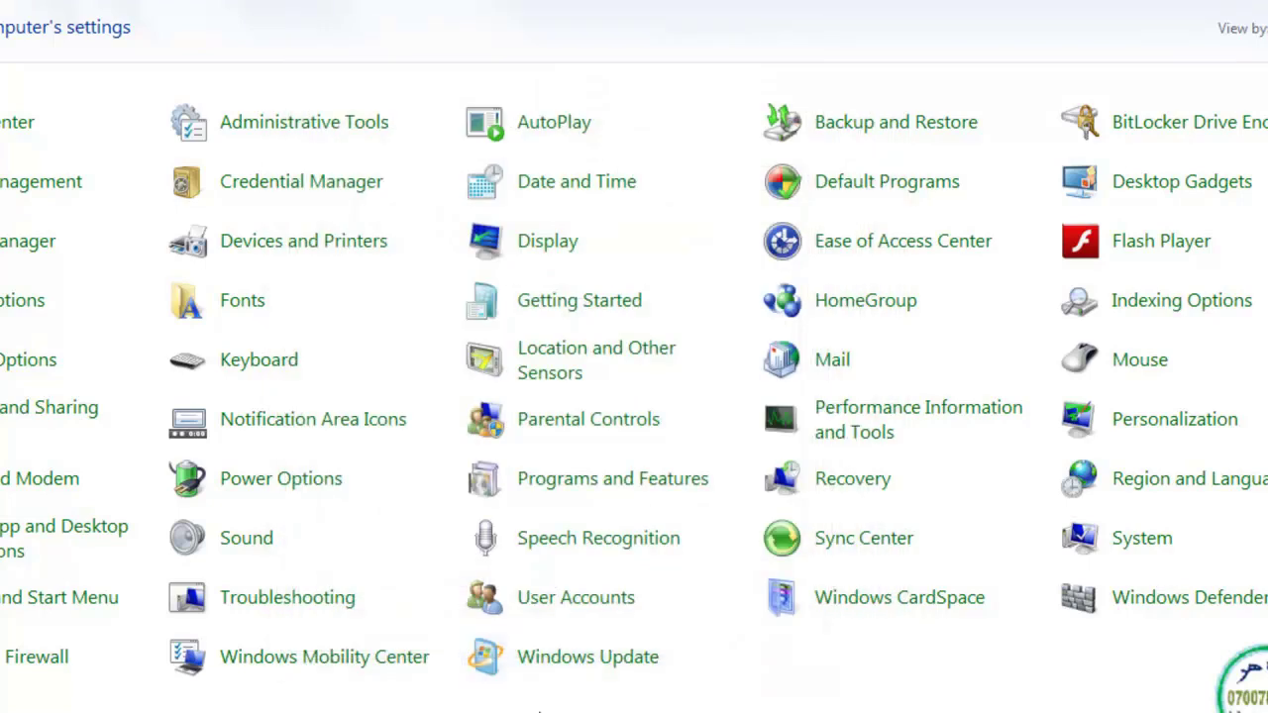
# Switch to Notepad, write "dsdsadddddd" on a new line, and try switching the input language.
pyautogui.hotkey('alt', 'Tab')
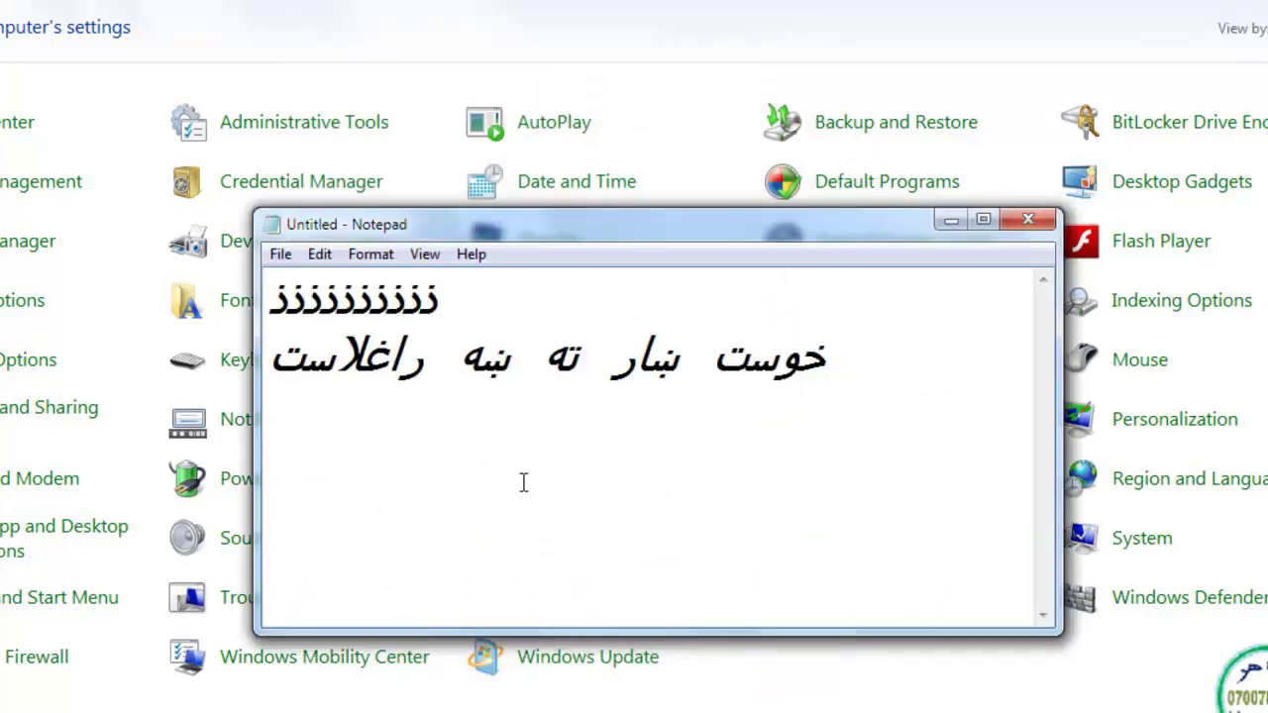
pyautogui.press('Return')
pyautogui.write('dsdsad')
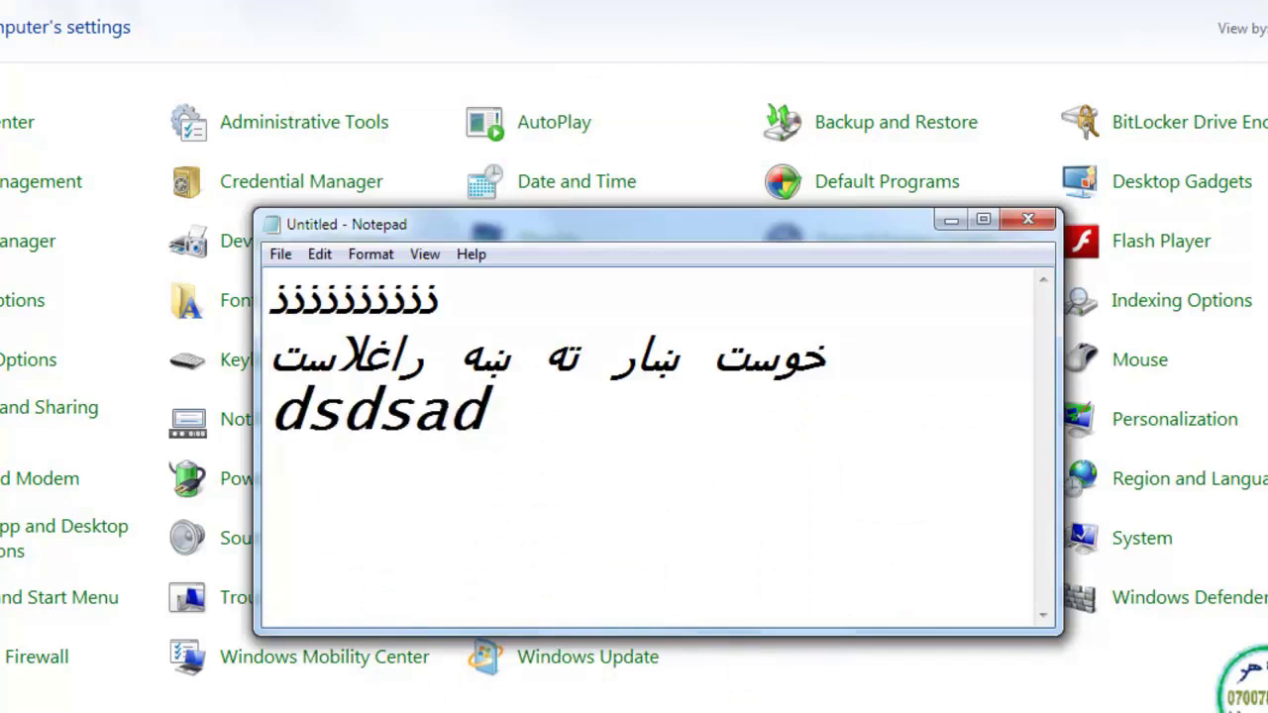
pyautogui.write('dddd')
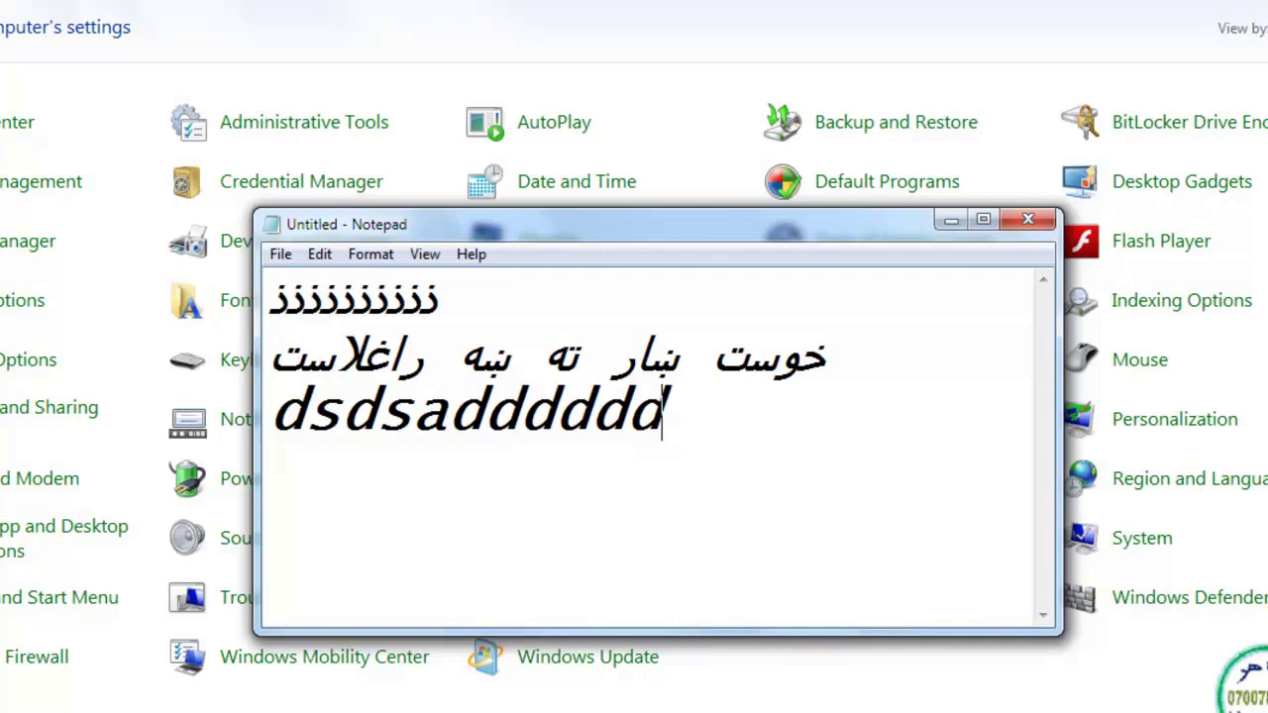
pyautogui.press('alt')
pyautogui.hotkey('shift', 'alt')
# Close the Notepad document without saving its changes.
pyautogui.click(1027, 219)
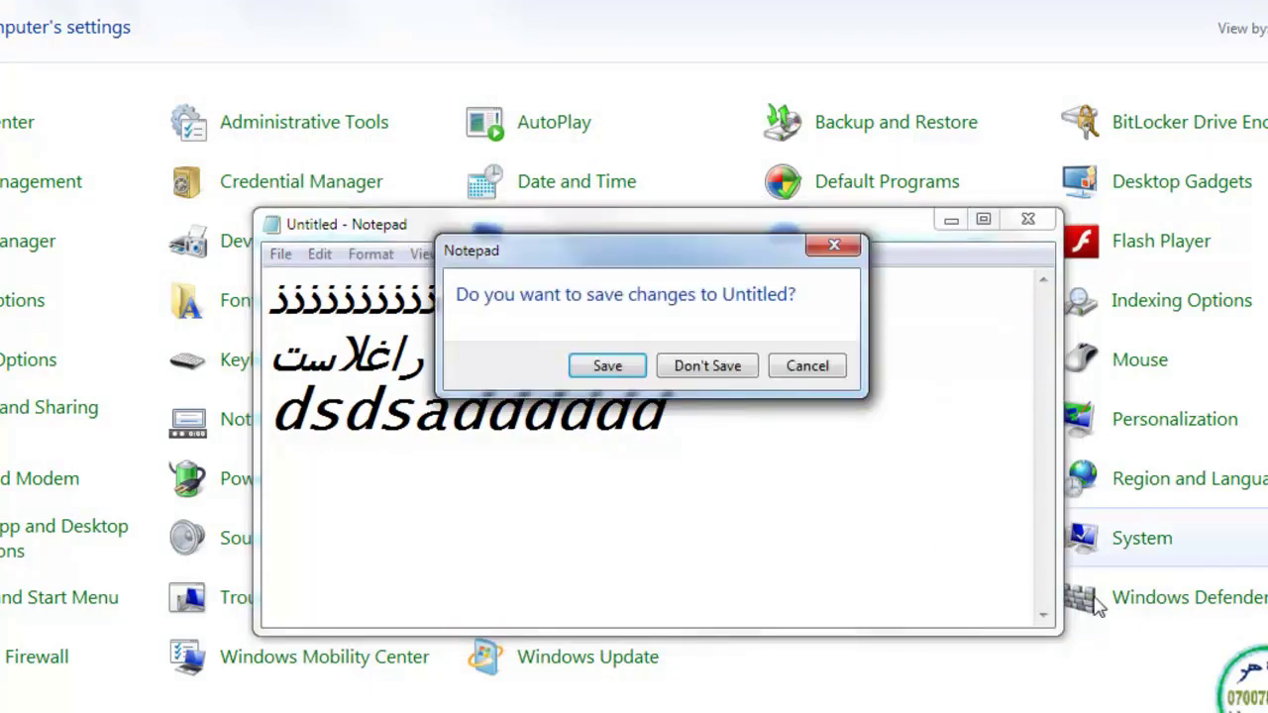
pyautogui.click(807, 366)
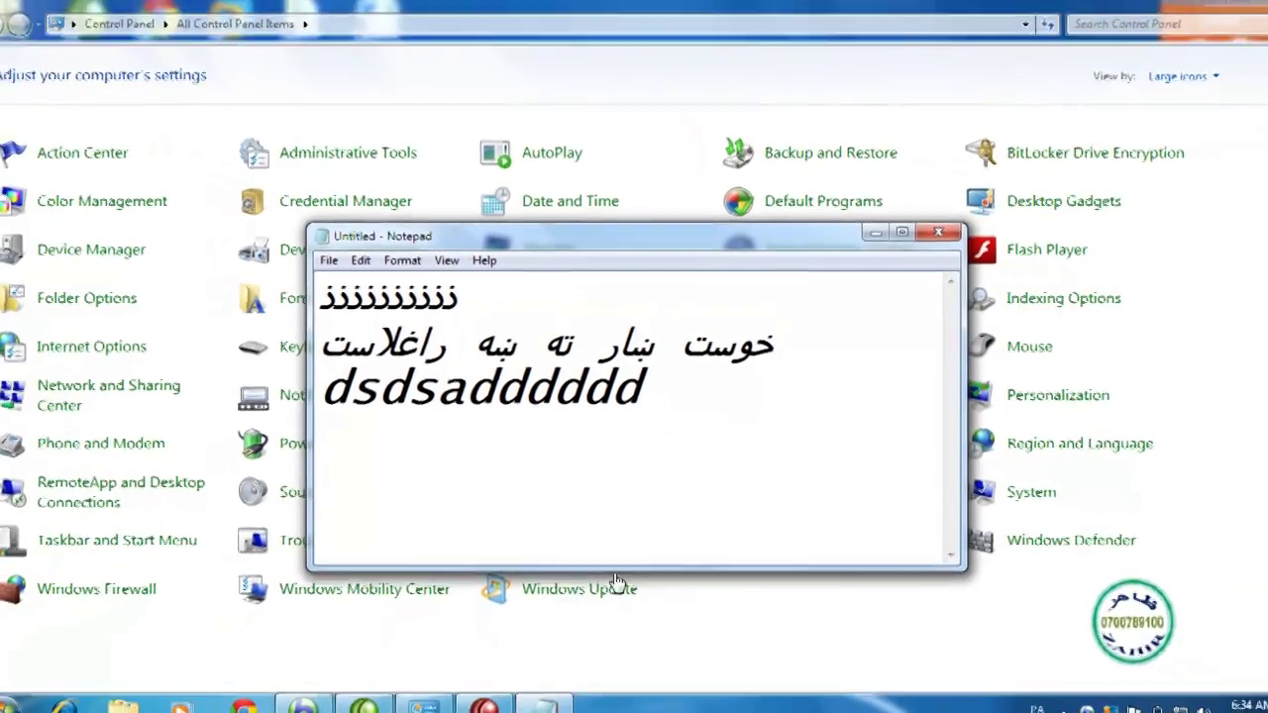
pyautogui.click(938, 232)
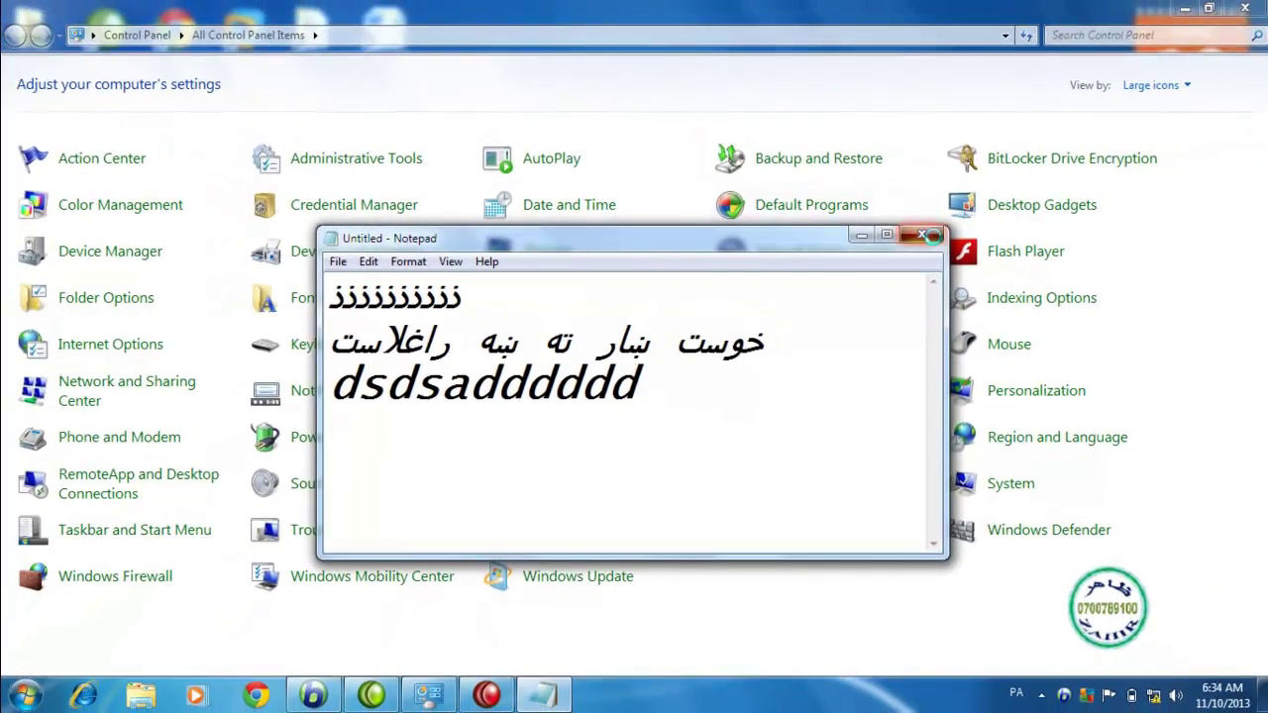
pyautogui.click(669, 348)
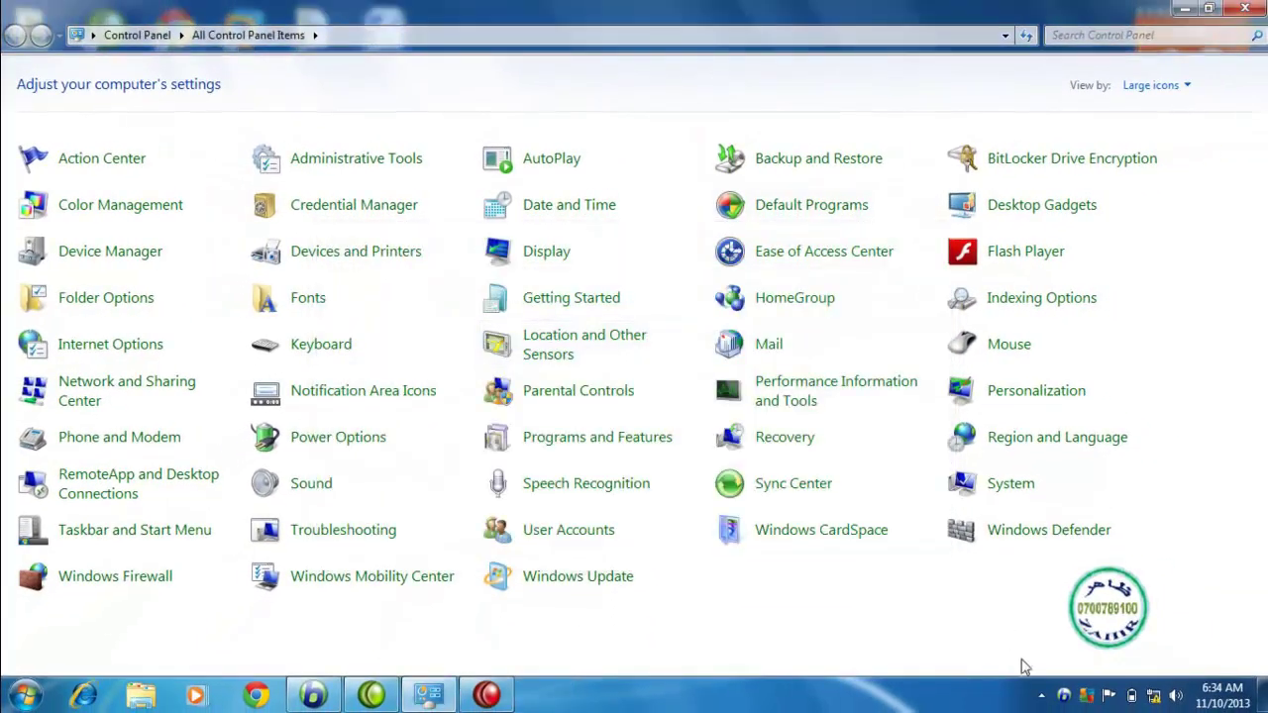
# Open a new Notepad document, test the keyboard with a row of alternating f and d letters, and minimize it.
pyautogui.click(21, 691)
pyautogui.click(95, 268)
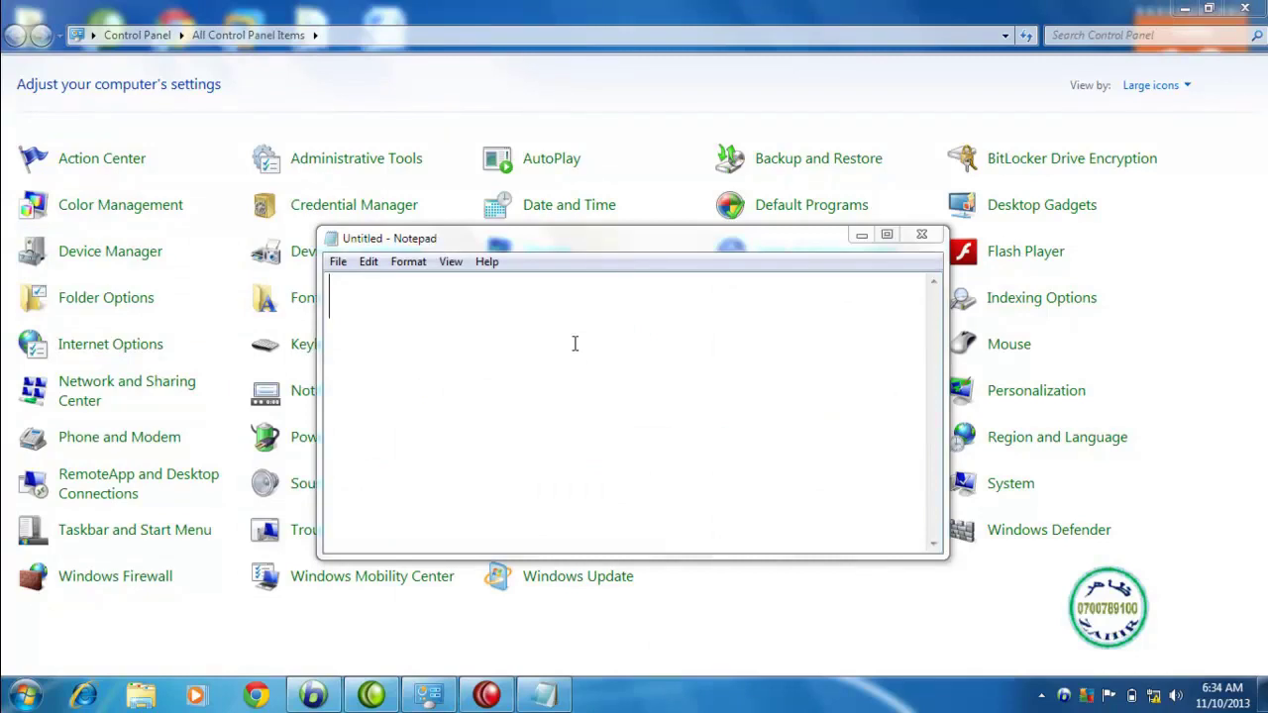
pyautogui.write('fd')
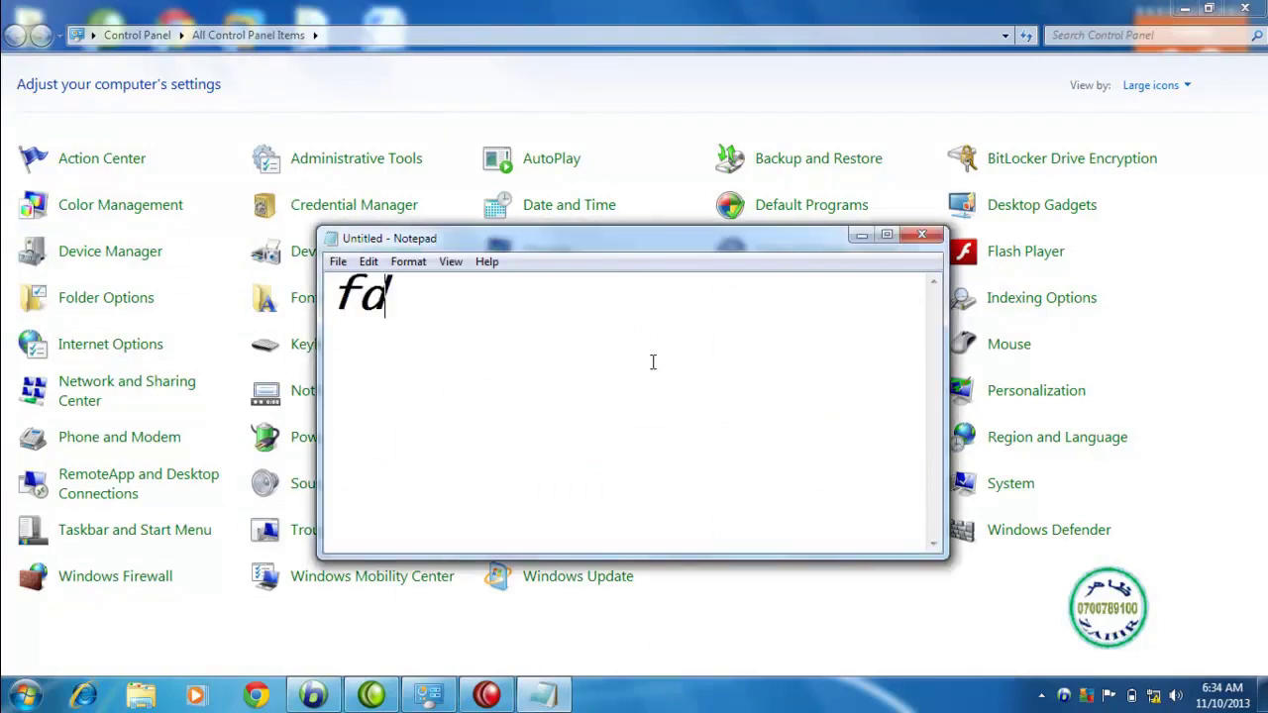
pyautogui.write('fdffdfdff')
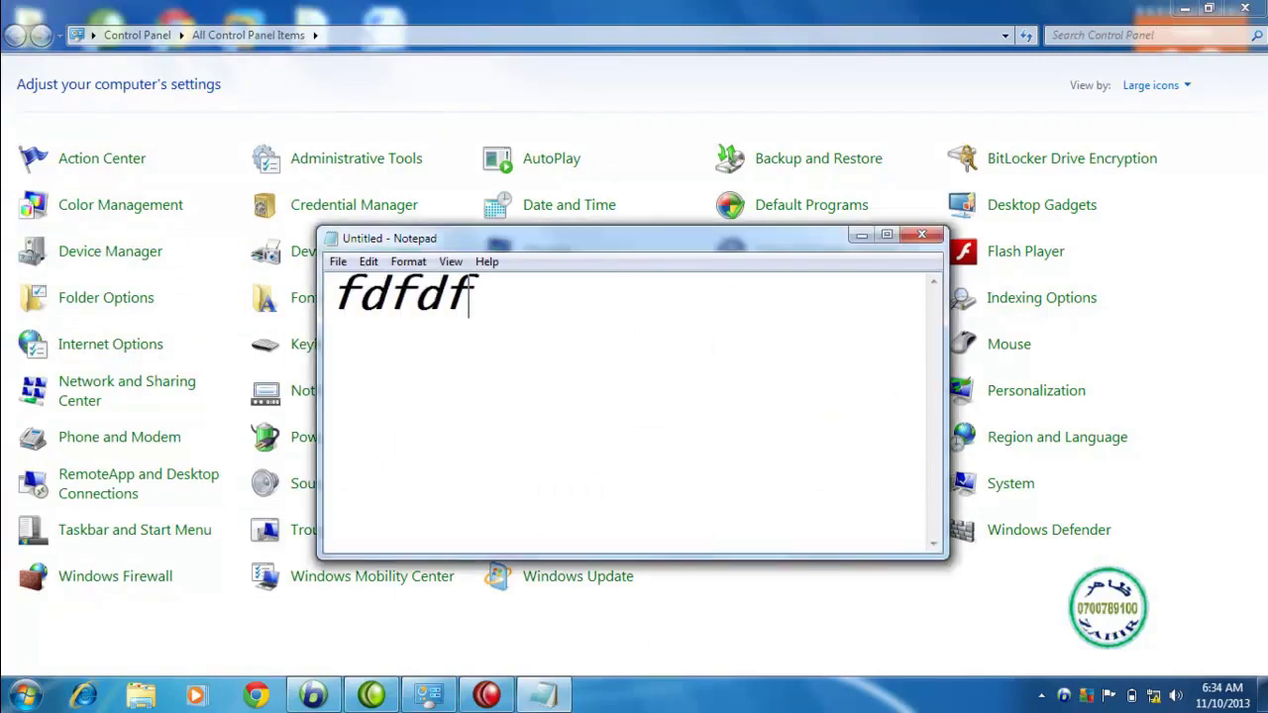
pyautogui.click(860, 235)
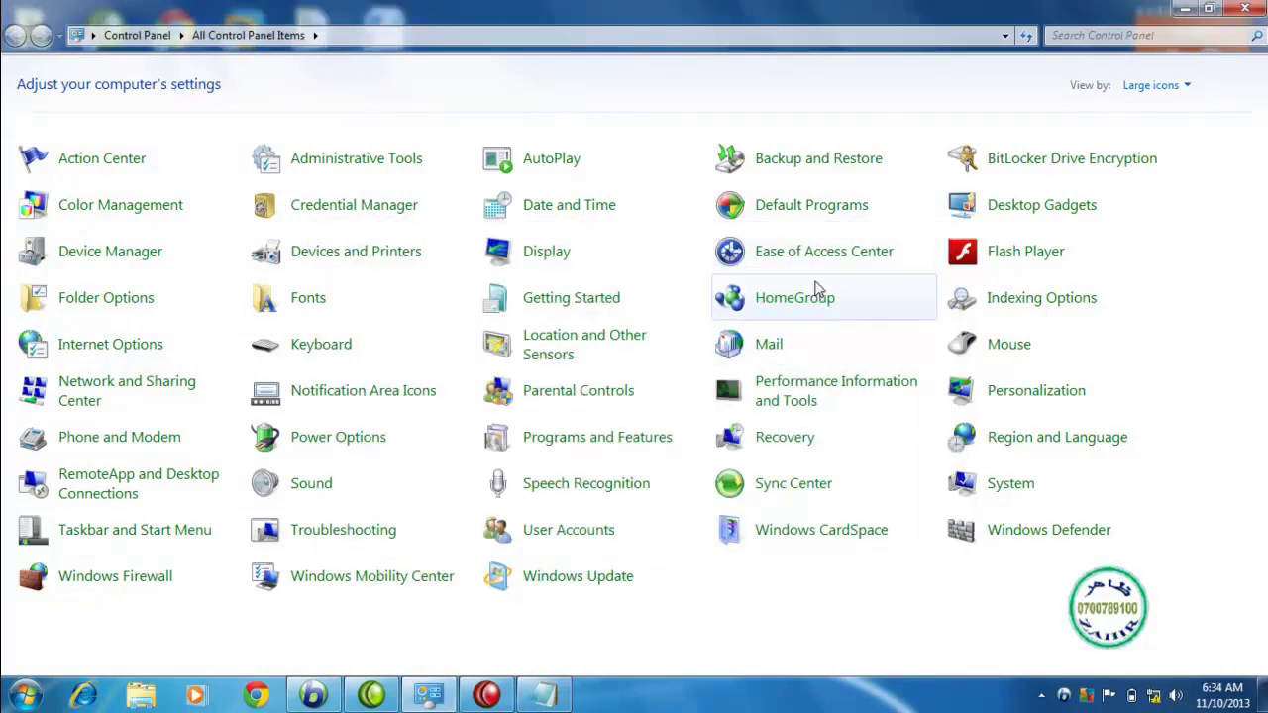
# Open the keyboard settings in Region and Language, check the default input language choices, and start adding an input language.
pyautogui.click(1013, 437)
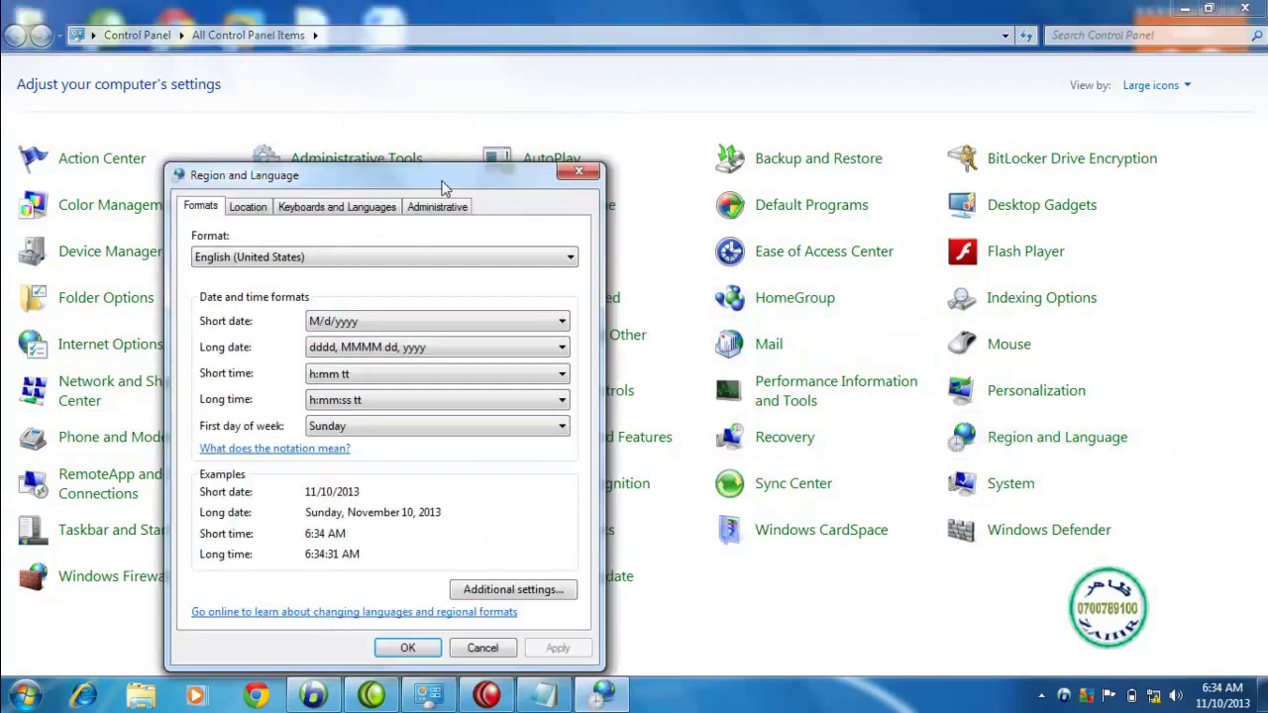
pyautogui.moveTo(443, 182); pyautogui.dragTo(745, 101)
pyautogui.click(649, 131)
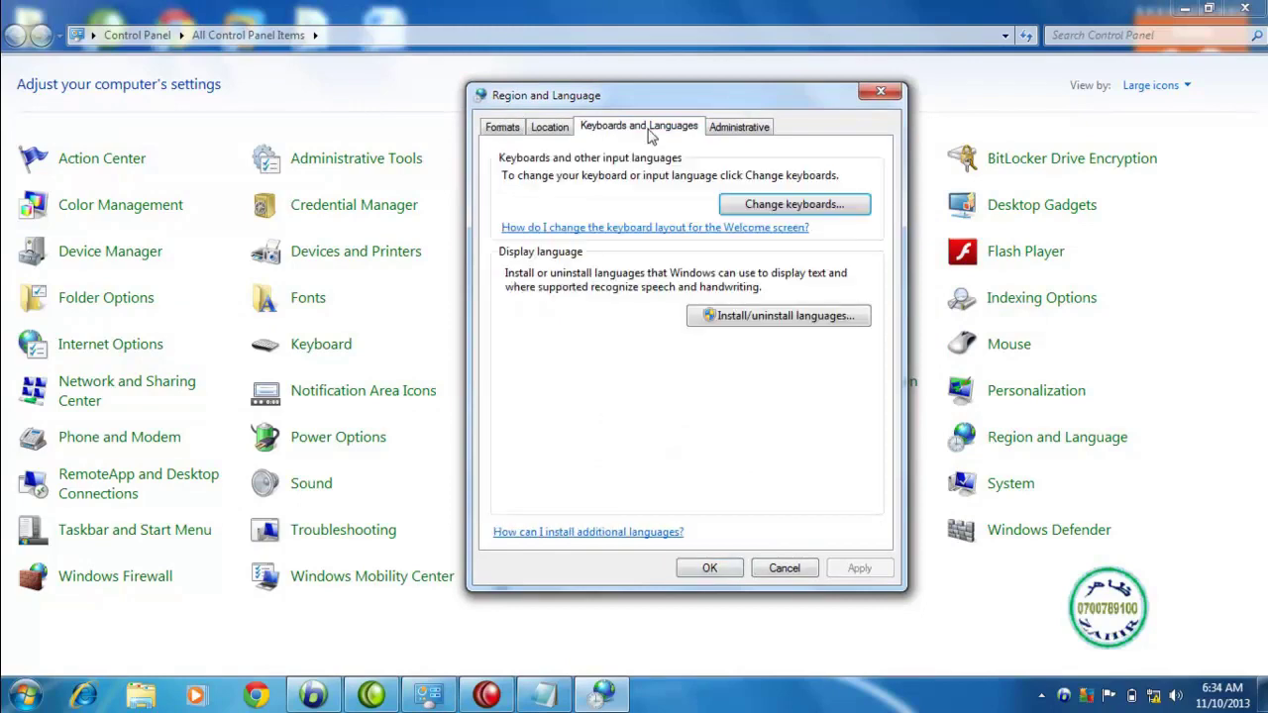
pyautogui.click(759, 204)
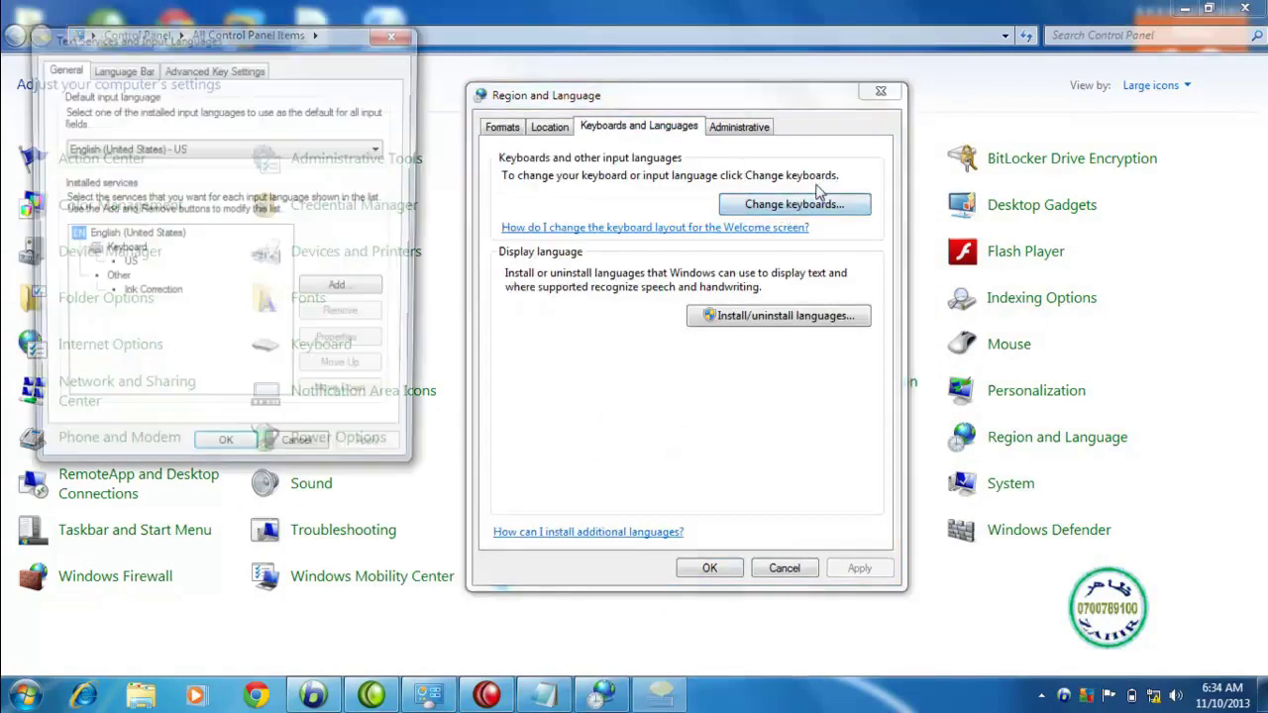
pyautogui.moveTo(216, 37); pyautogui.dragTo(553, 129)
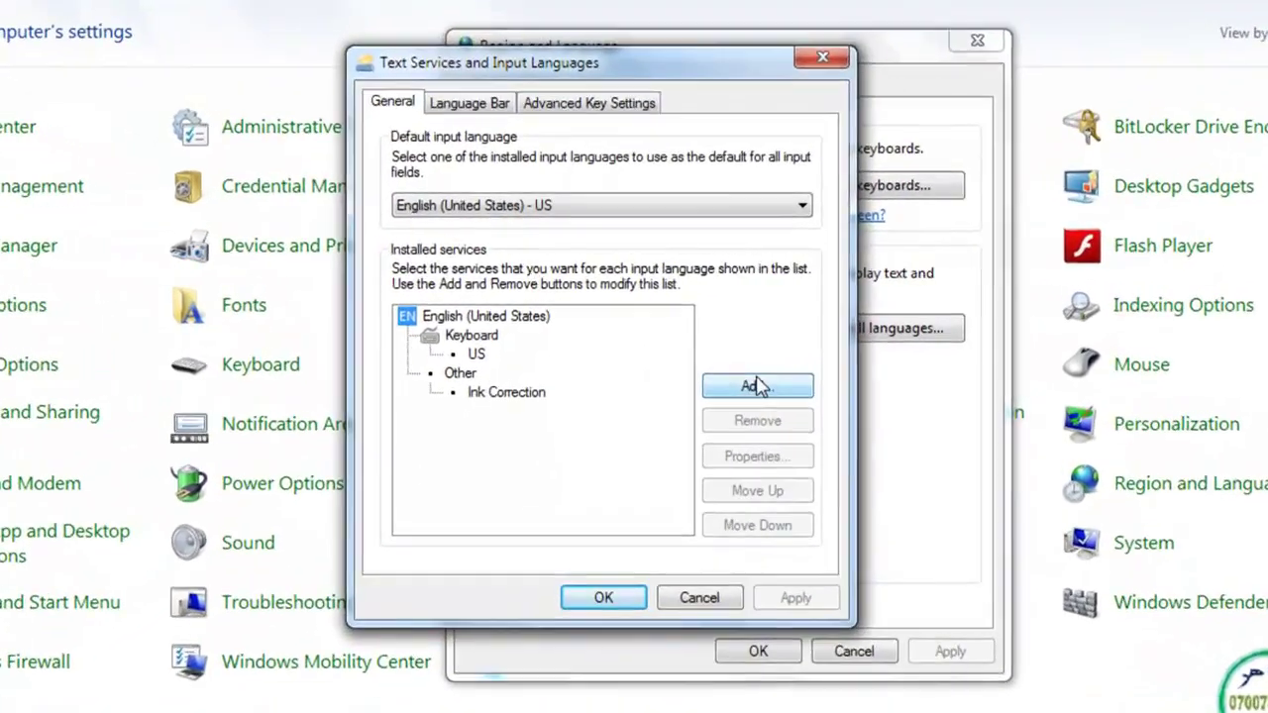
pyautogui.click(712, 208)
pyautogui.click(729, 201)
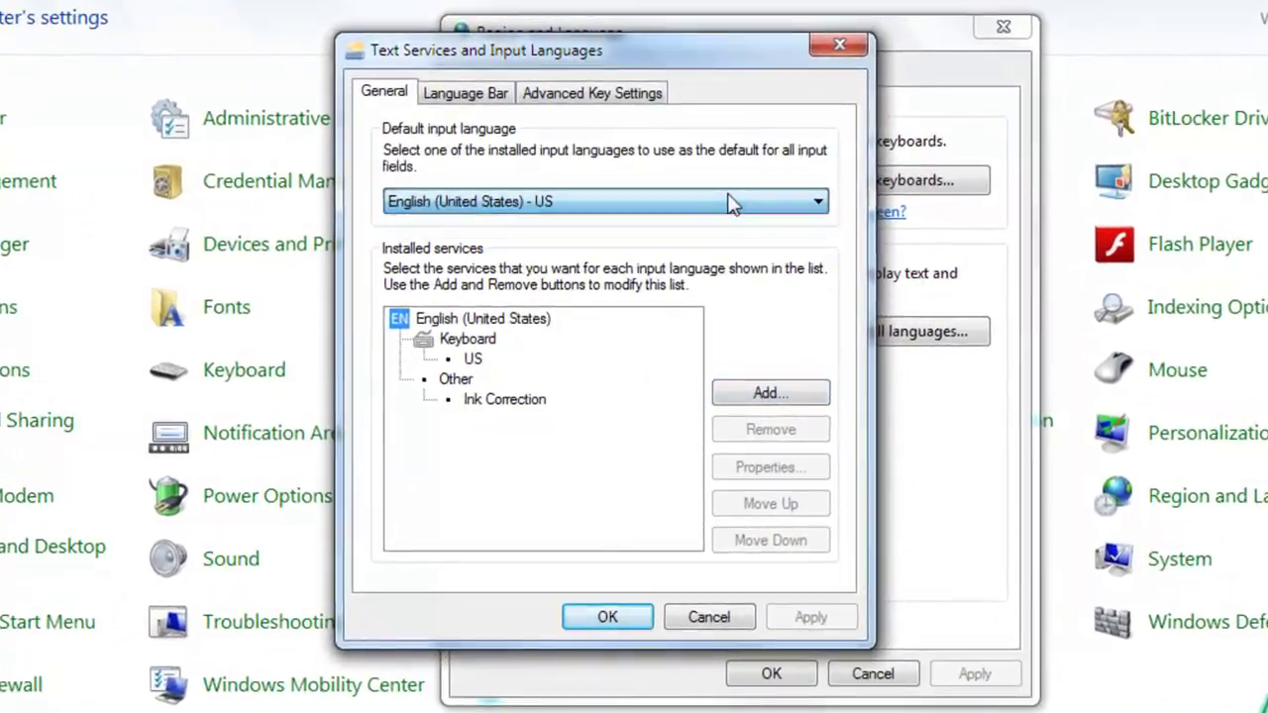
pyautogui.click(761, 395)
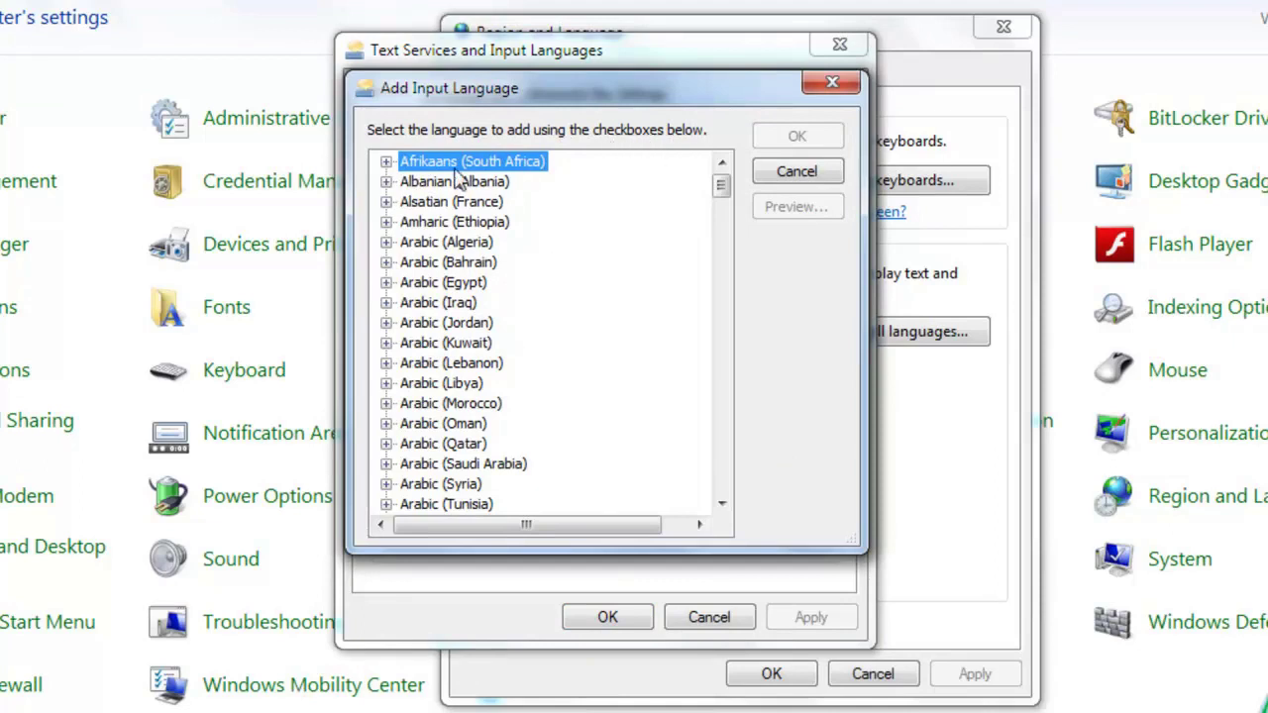
# Look at the keyboard options available under Afrikaans (South Africa) and collapse the entry again.
pyautogui.click(387, 161)
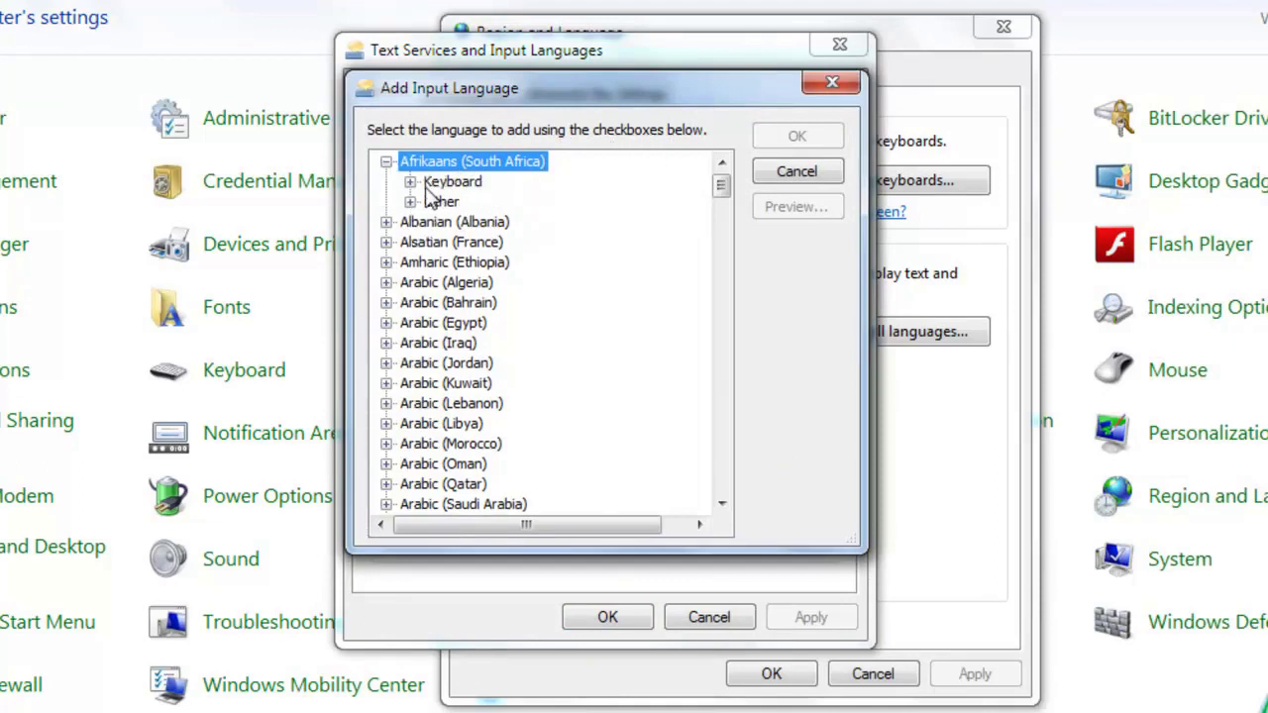
pyautogui.click(410, 183)
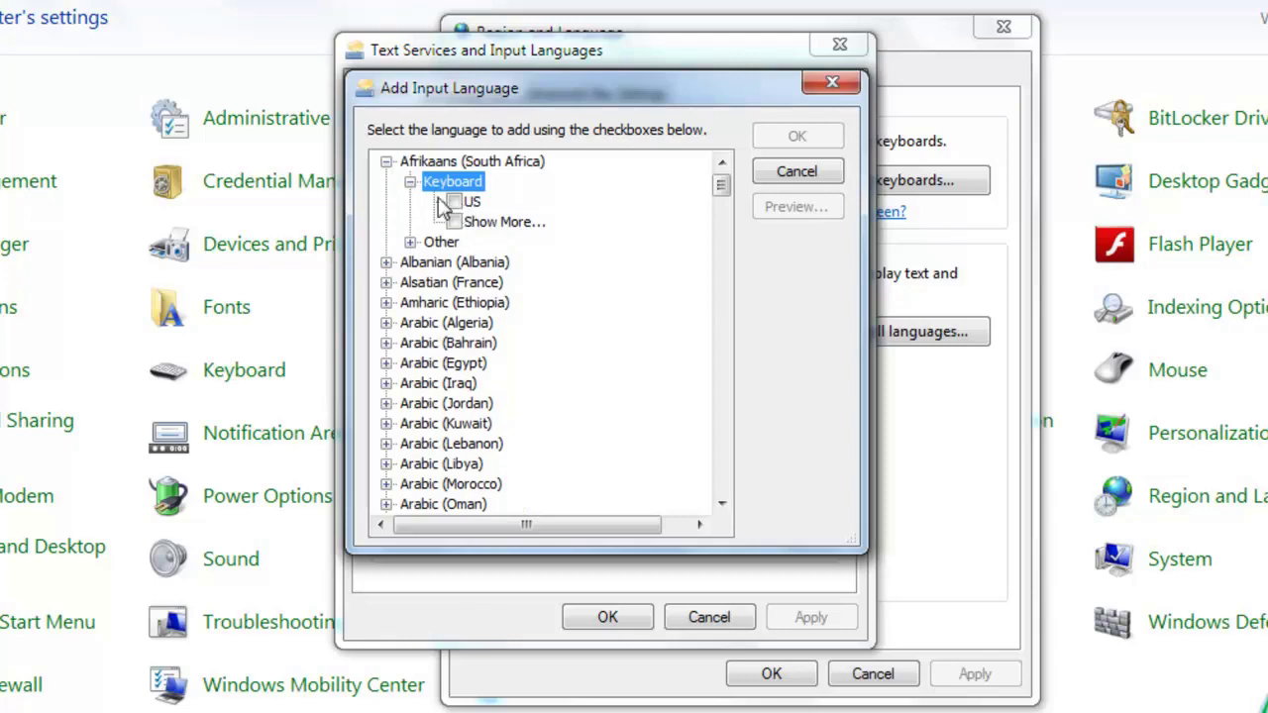
pyautogui.click(410, 182)
pyautogui.click(387, 161)
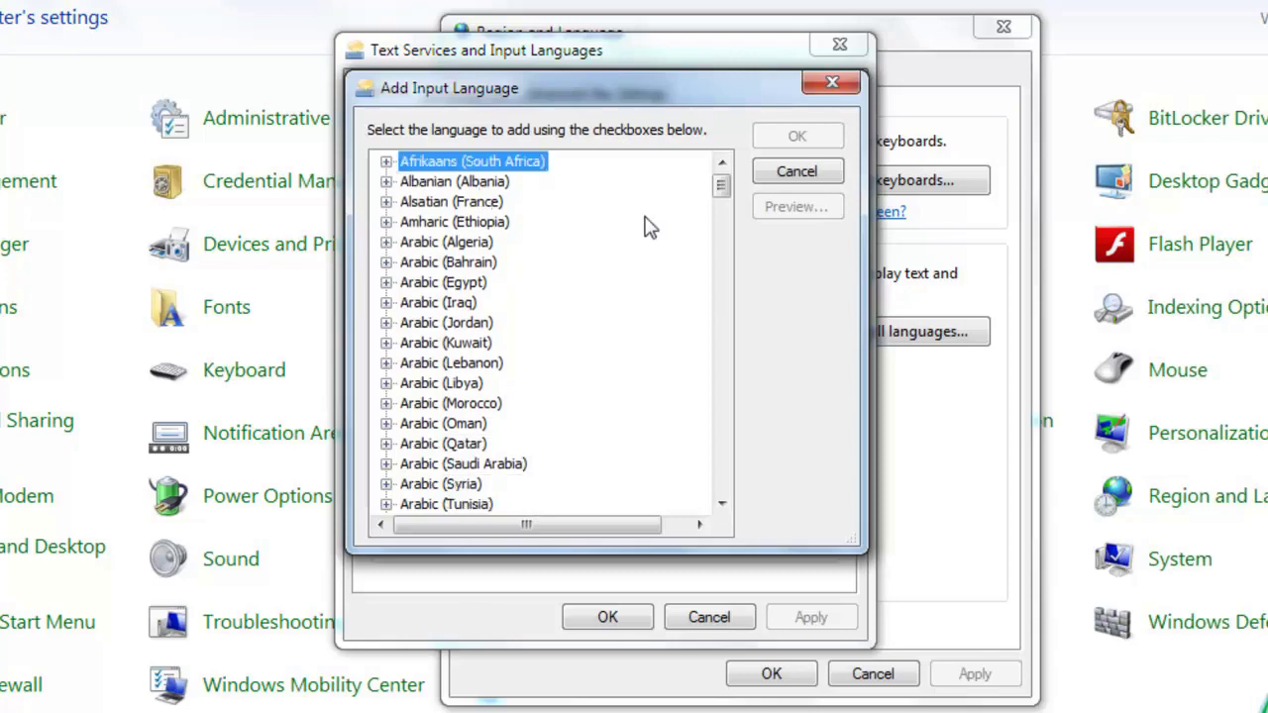
# Add the Pashto (Afghanistan) keyboard to the installed services, apply the change, and check the default input language choices.
pyautogui.moveTo(722, 186); pyautogui.dragTo(747, 375)
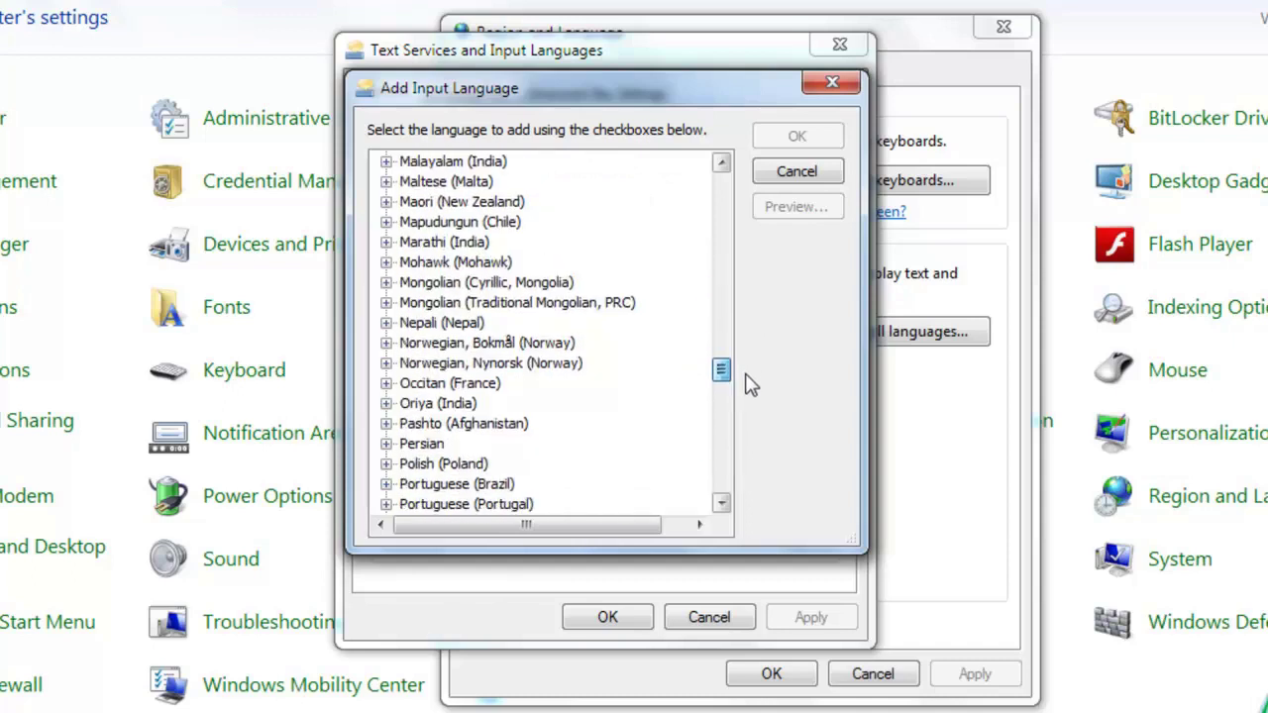
pyautogui.click(485, 424)
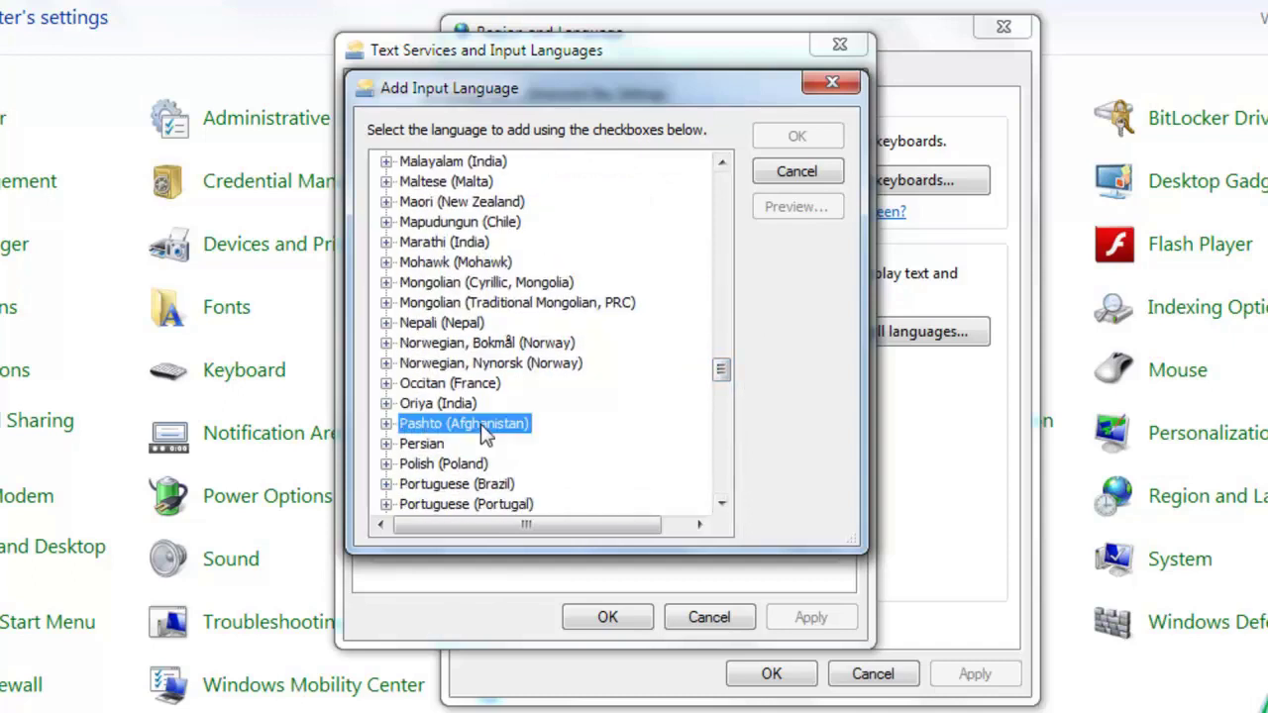
pyautogui.click(386, 424)
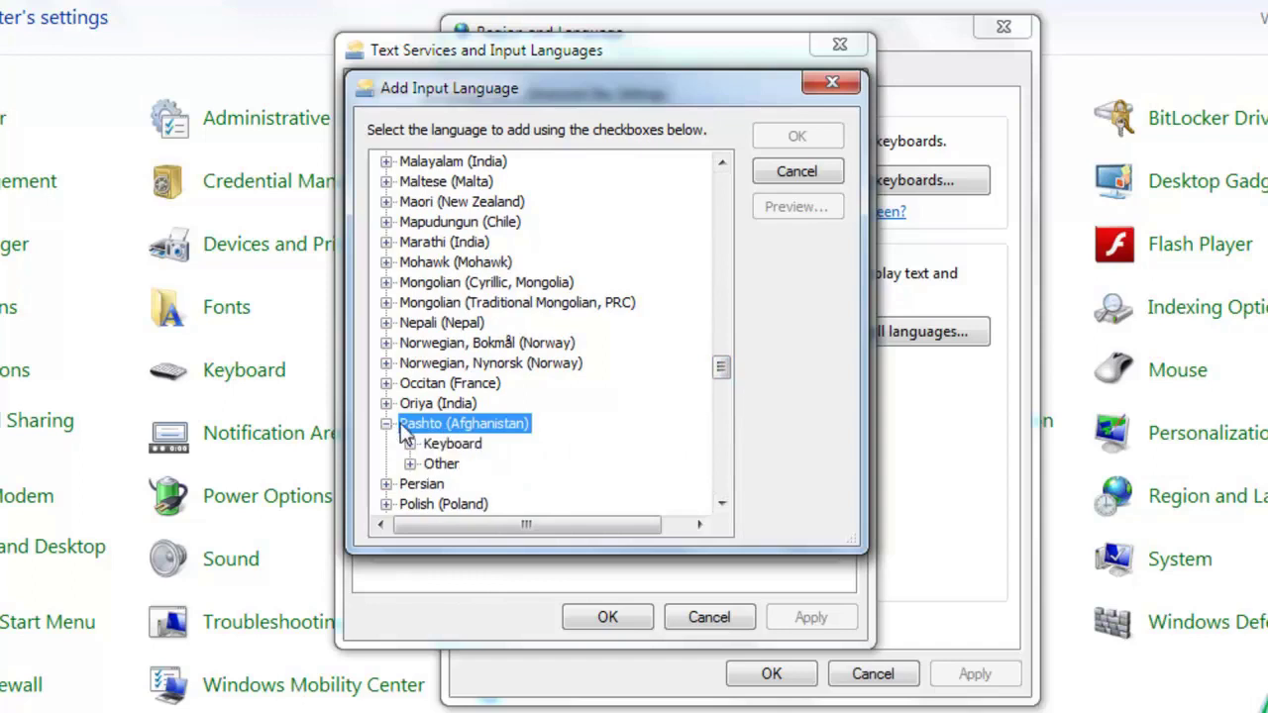
pyautogui.click(410, 444)
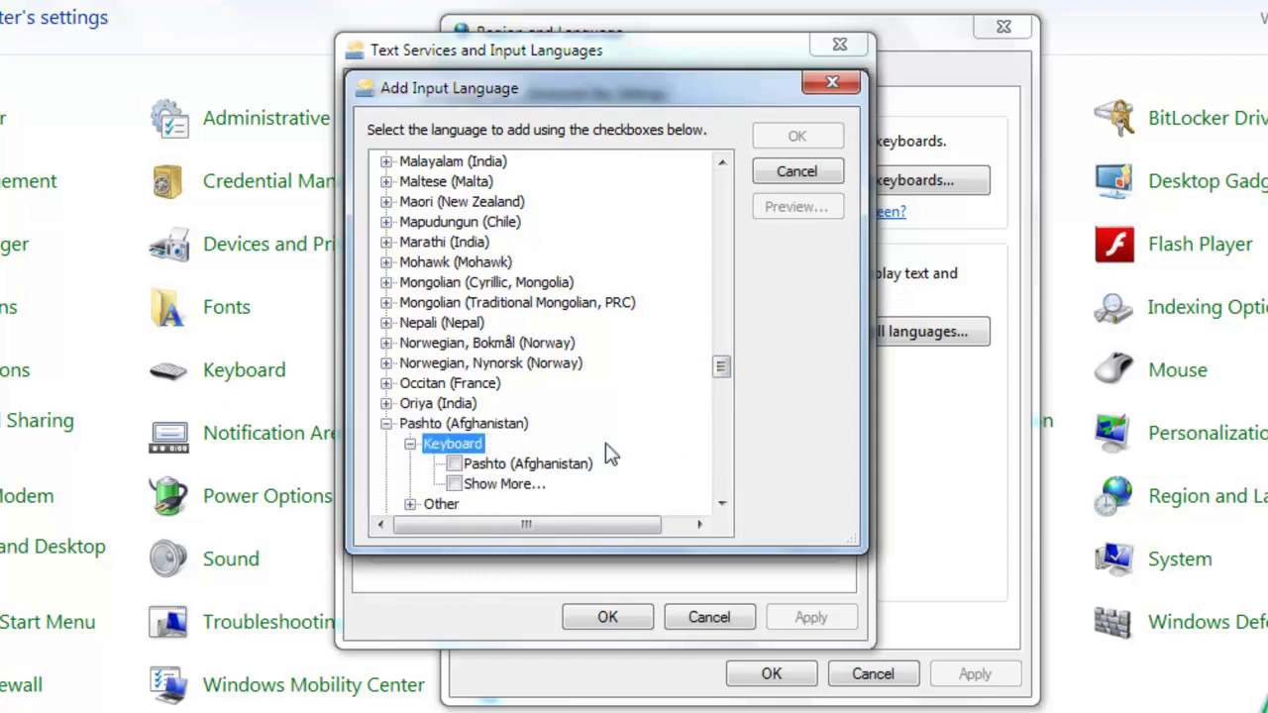
pyautogui.click(454, 464)
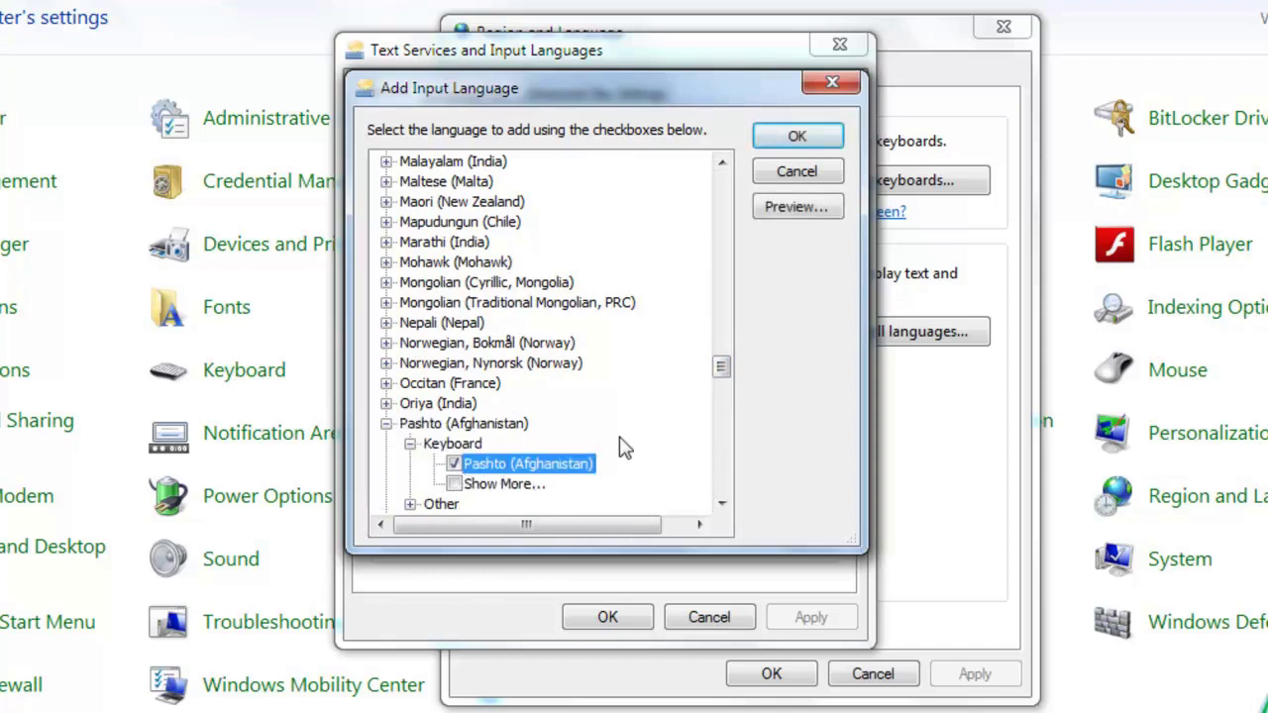
pyautogui.click(787, 143)
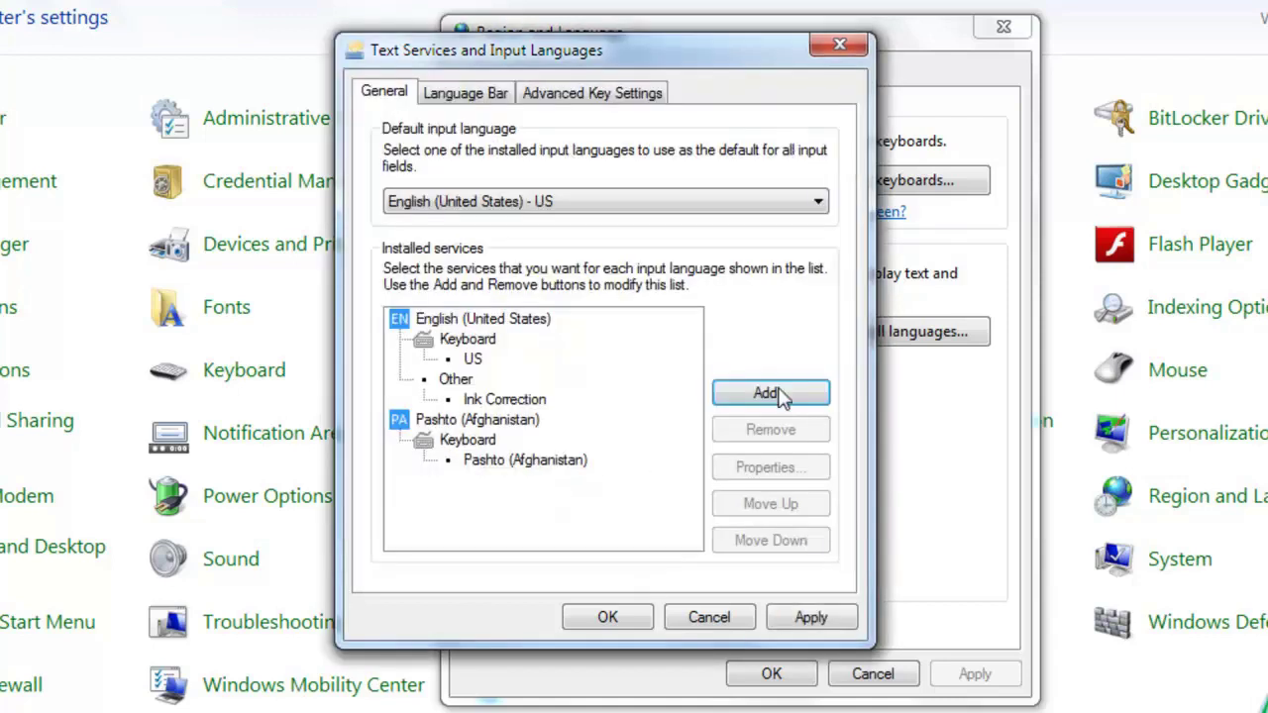
pyautogui.click(806, 617)
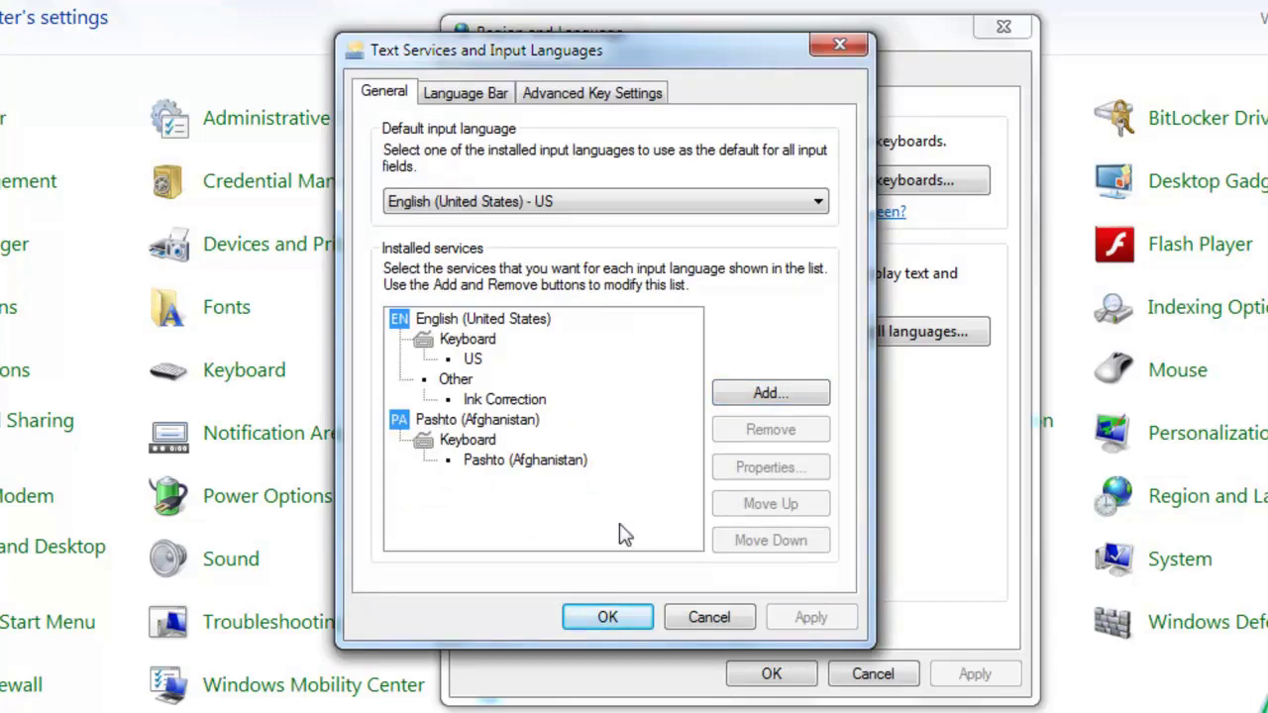
pyautogui.click(721, 204)
pyautogui.click(721, 204)
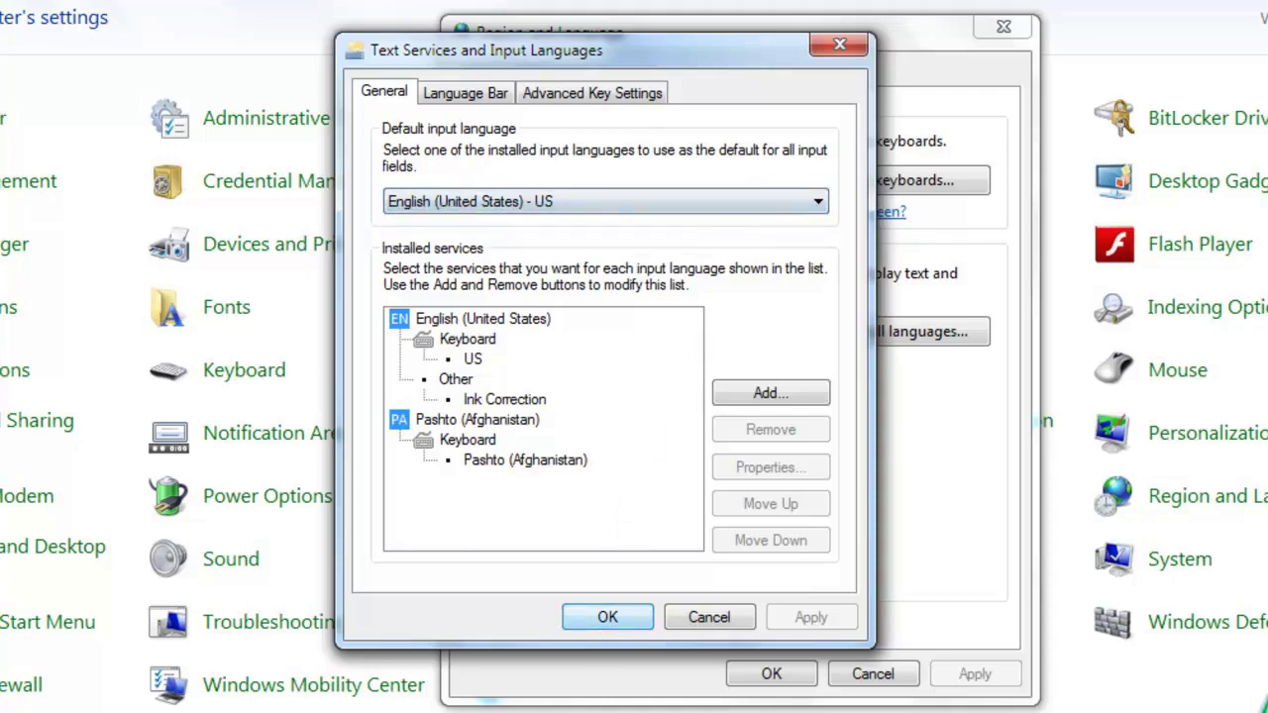
# Switch to Notepad, alternate input languages to write Pashto letters, "mmmmm" and a second Pashto line, and close the document.
pyautogui.click(550, 711)
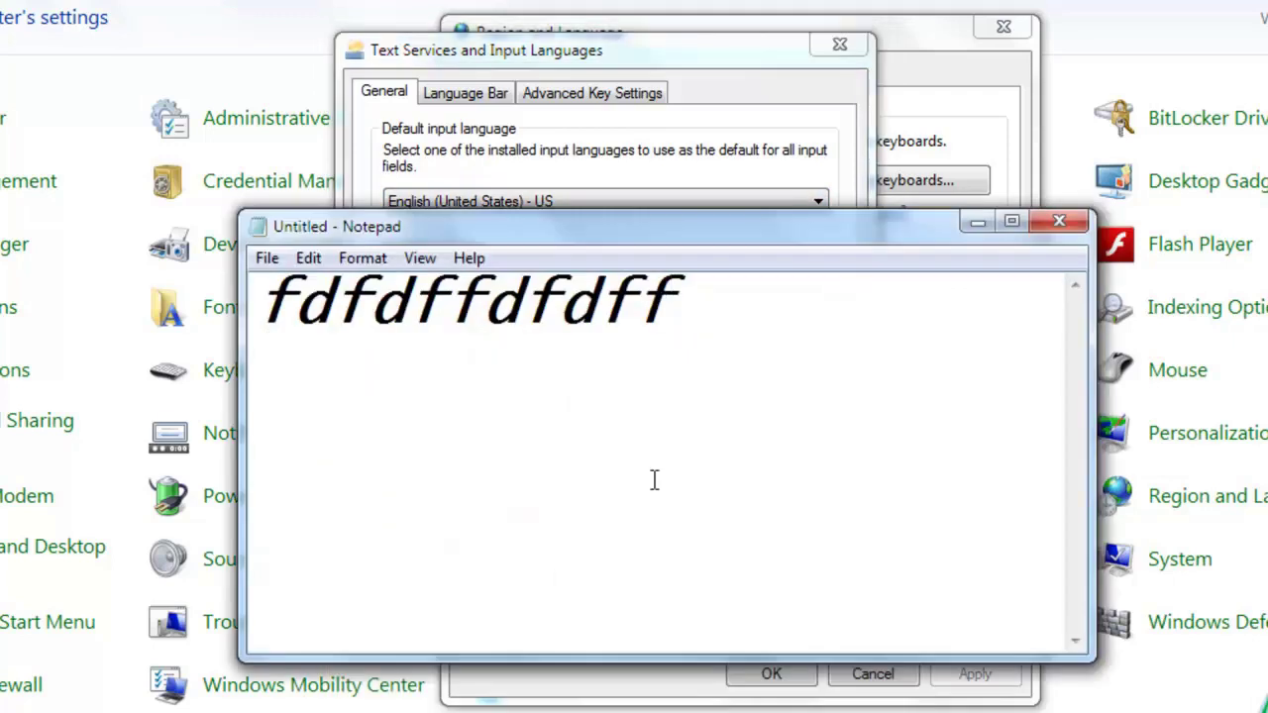
pyautogui.hotkey('shift', 'alt')
pyautogui.press('Return')
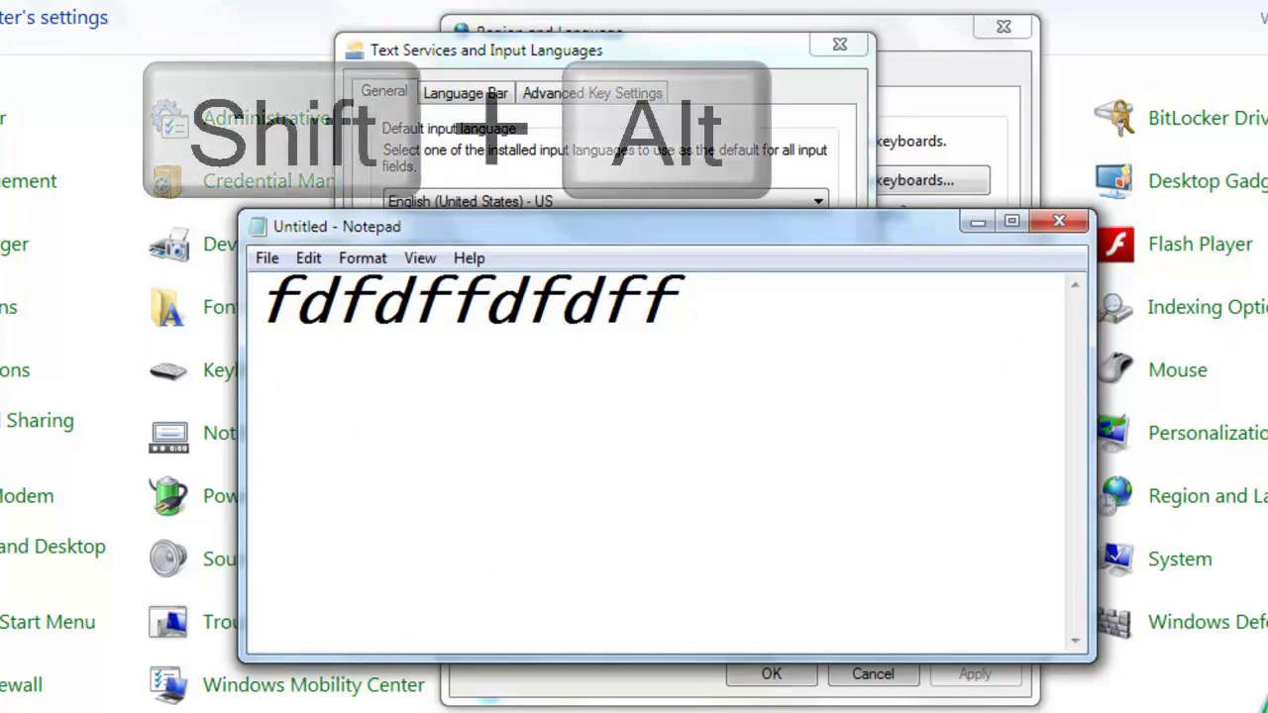
pyautogui.write('بیبیبی')
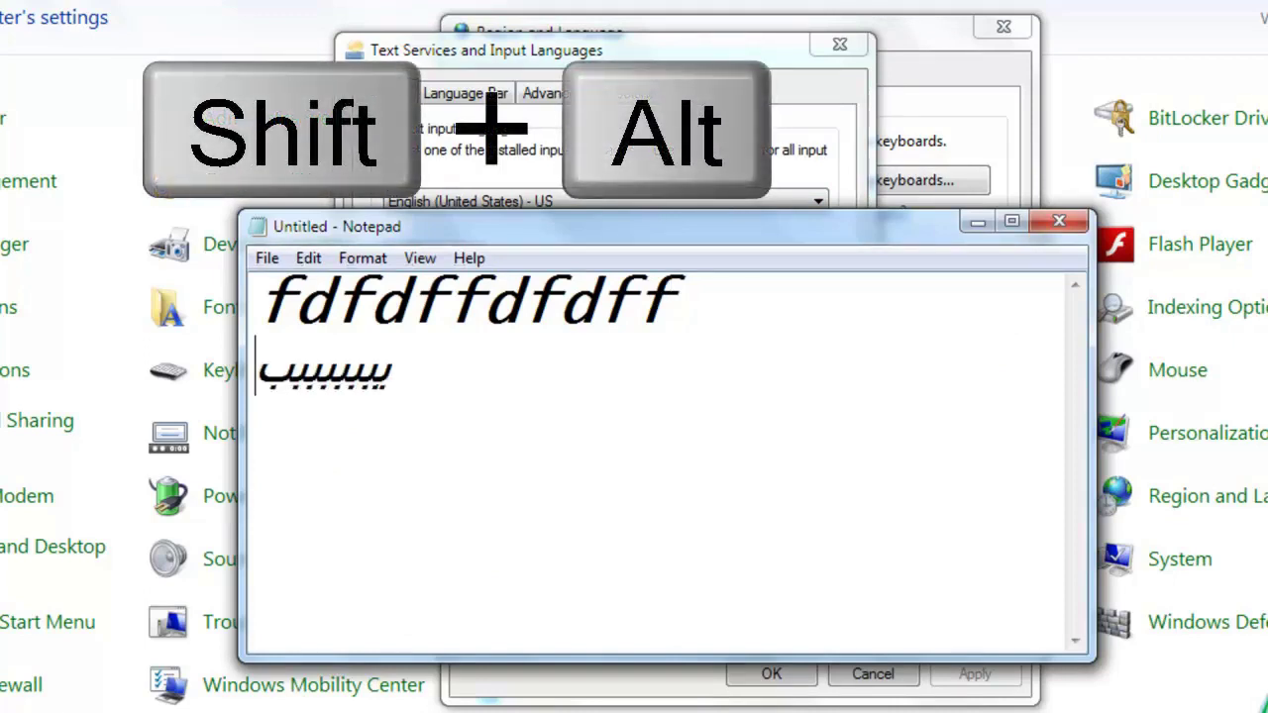
pyautogui.write(' بیبیب')
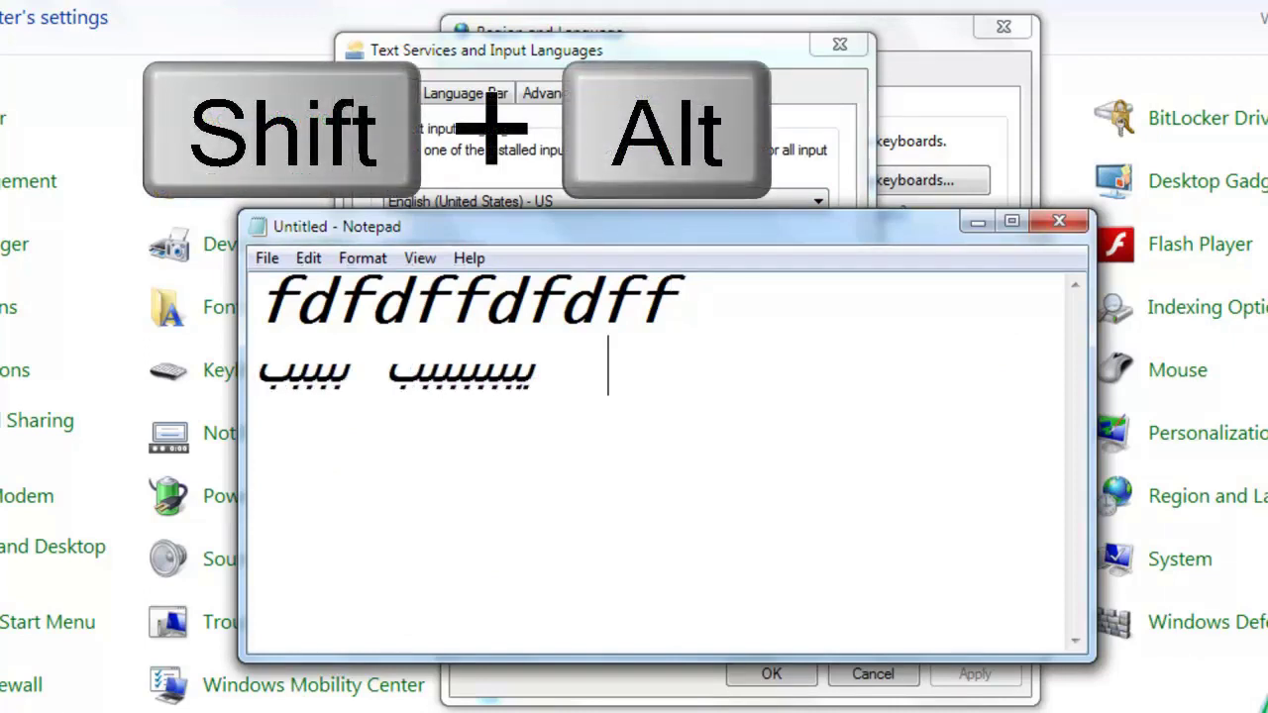
pyautogui.write(' دددد')
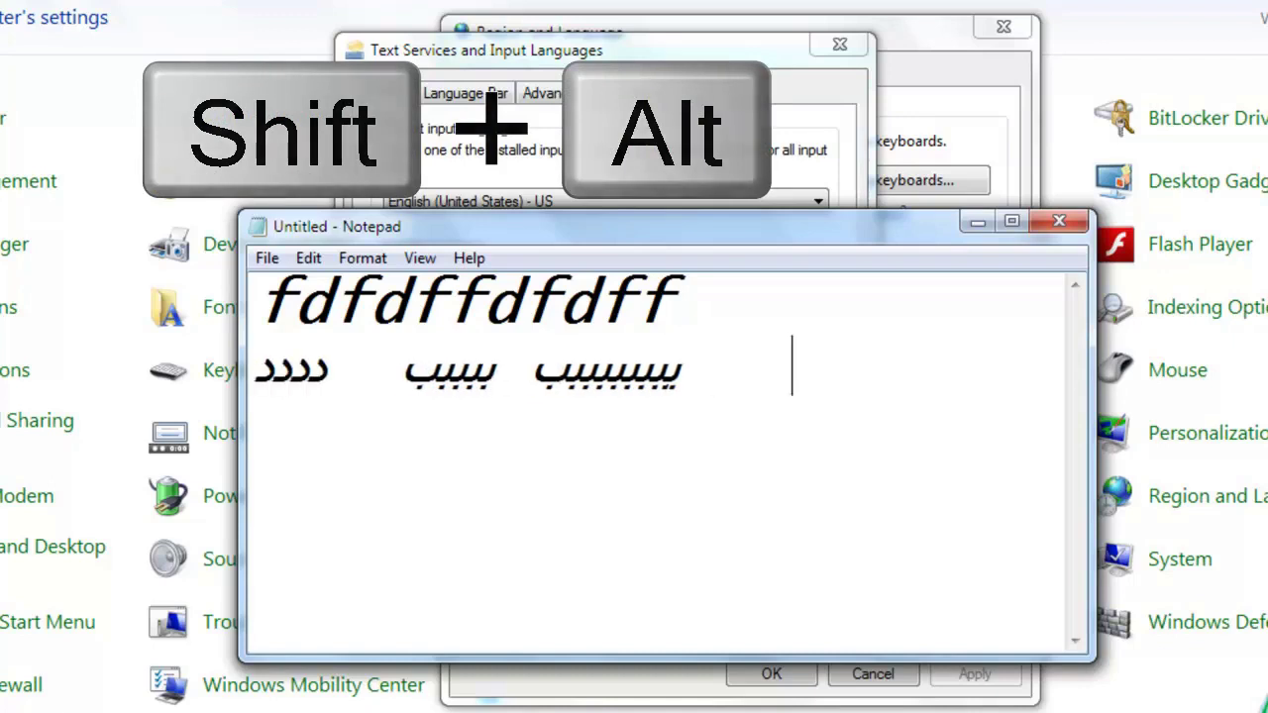
pyautogui.write('   mmmmm')
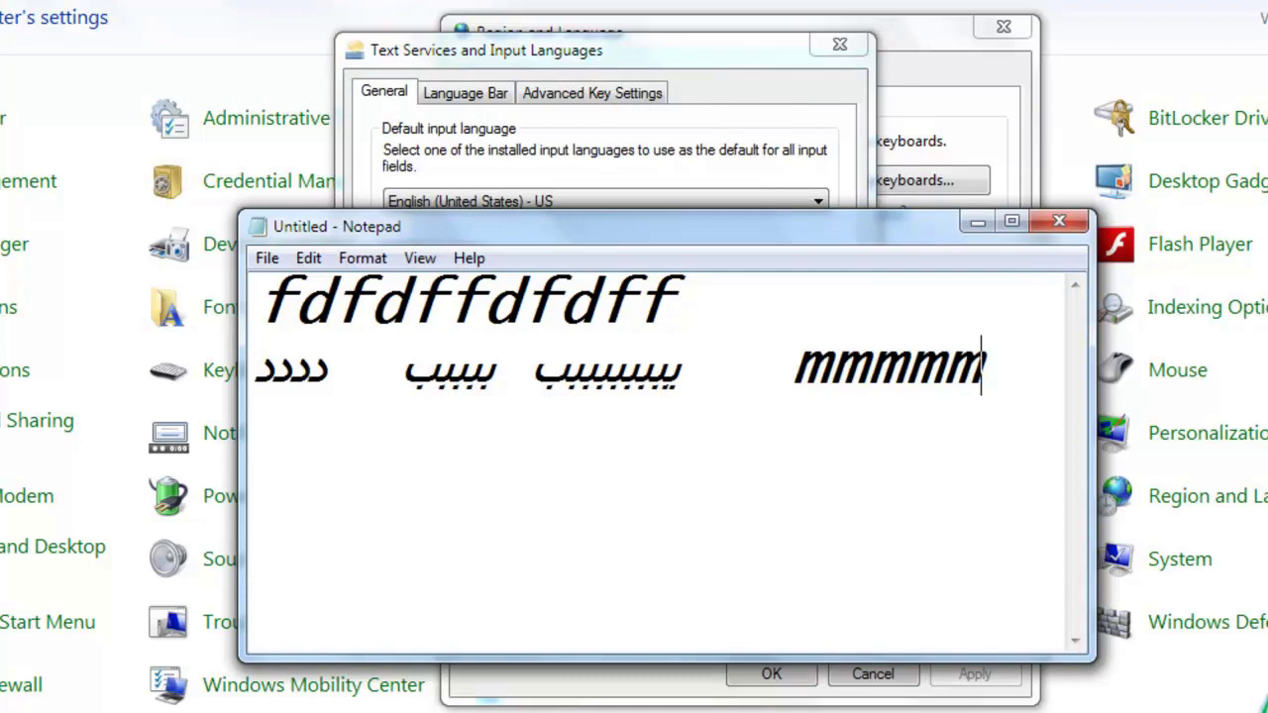
pyautogui.press('Return')
pyautogui.write('ريري')
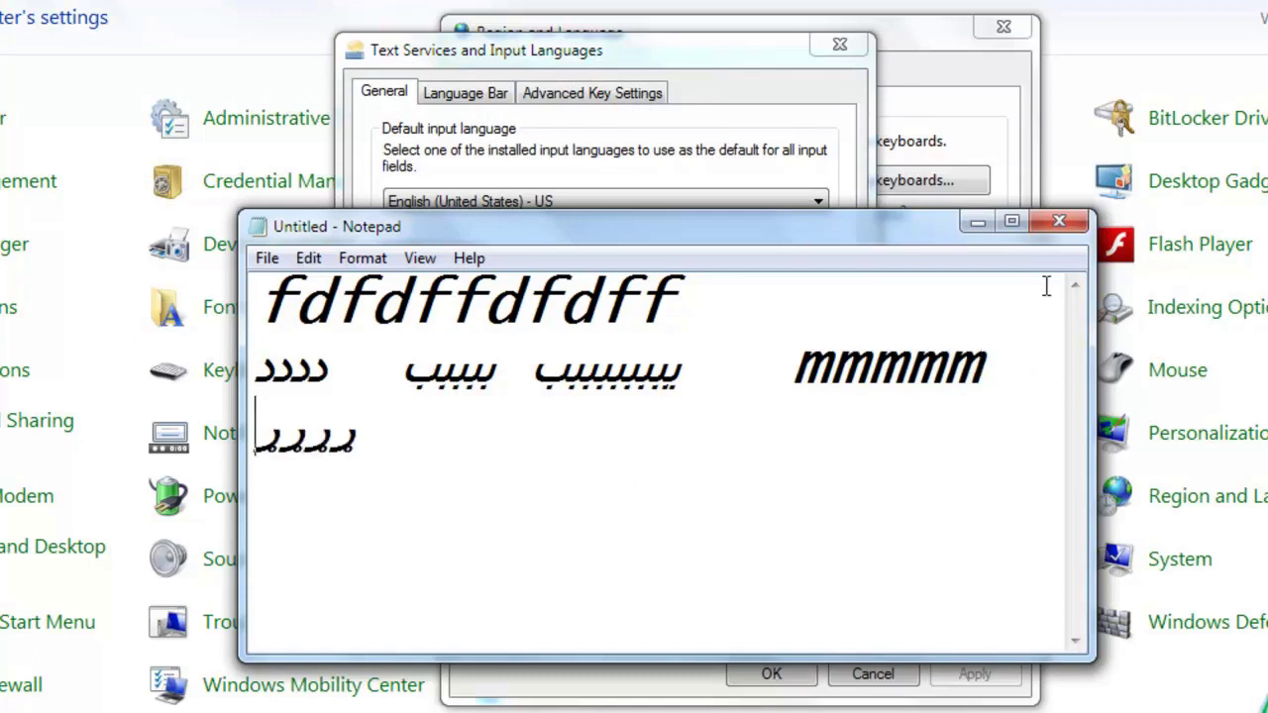
pyautogui.click(1057, 224)
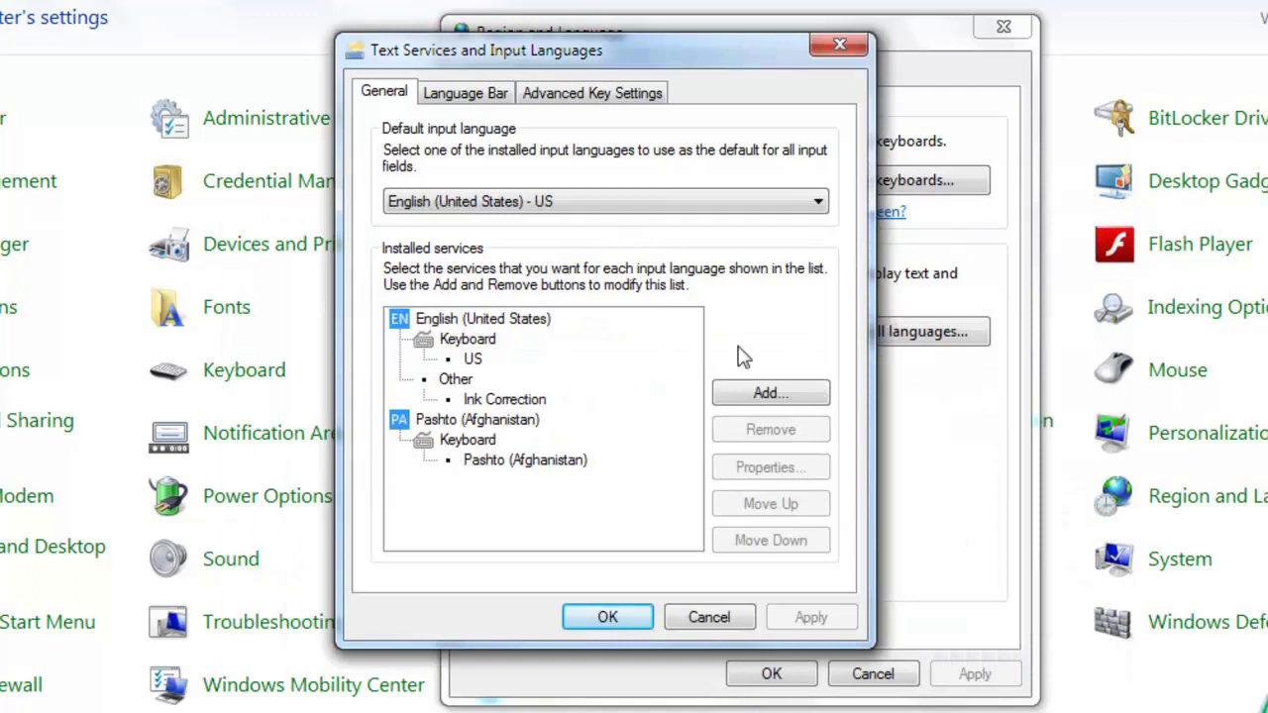
# Open the keyboard layout preview for the installed Pashto (Afghanistan) keyboard.
pyautogui.click(483, 428)
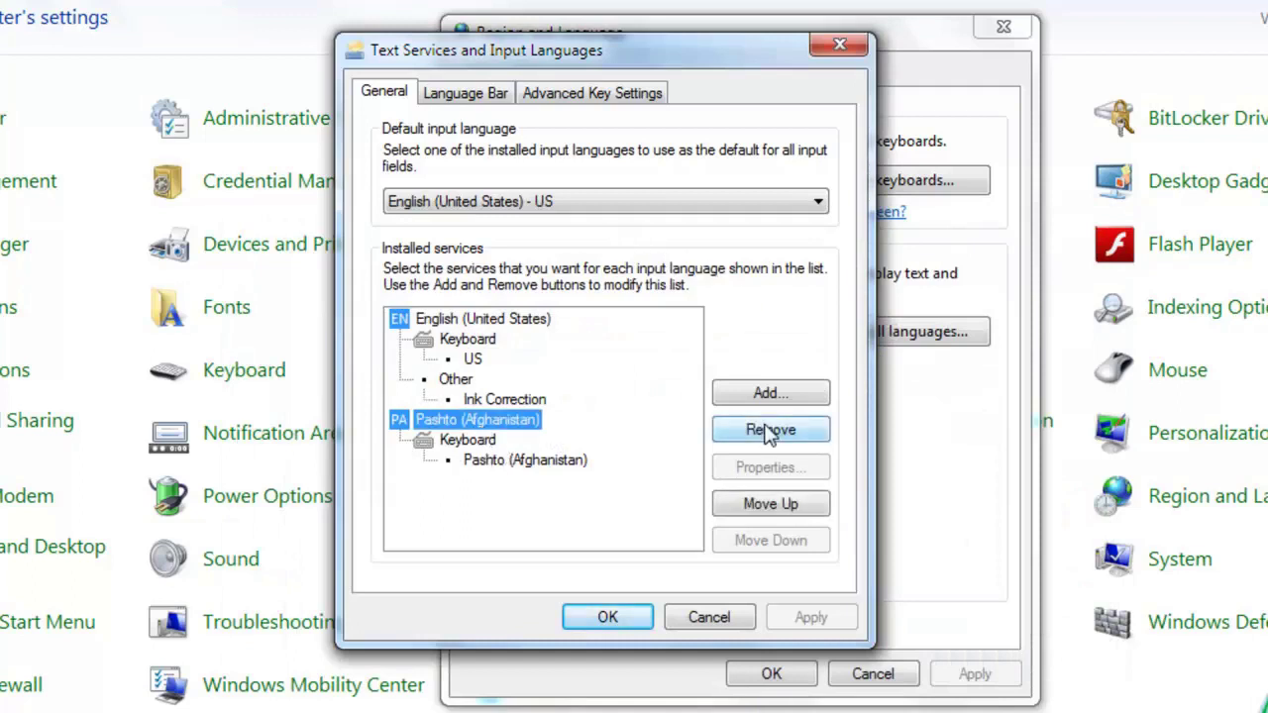
pyautogui.click(487, 465)
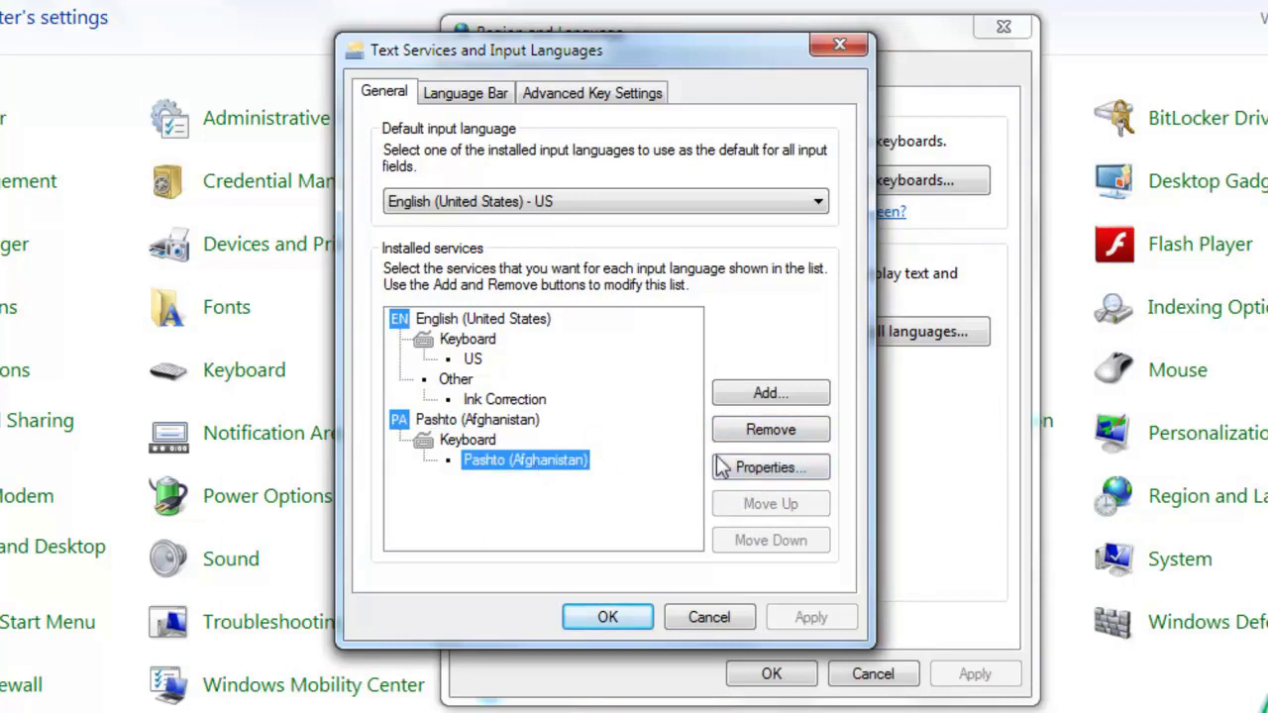
pyautogui.click(750, 468)
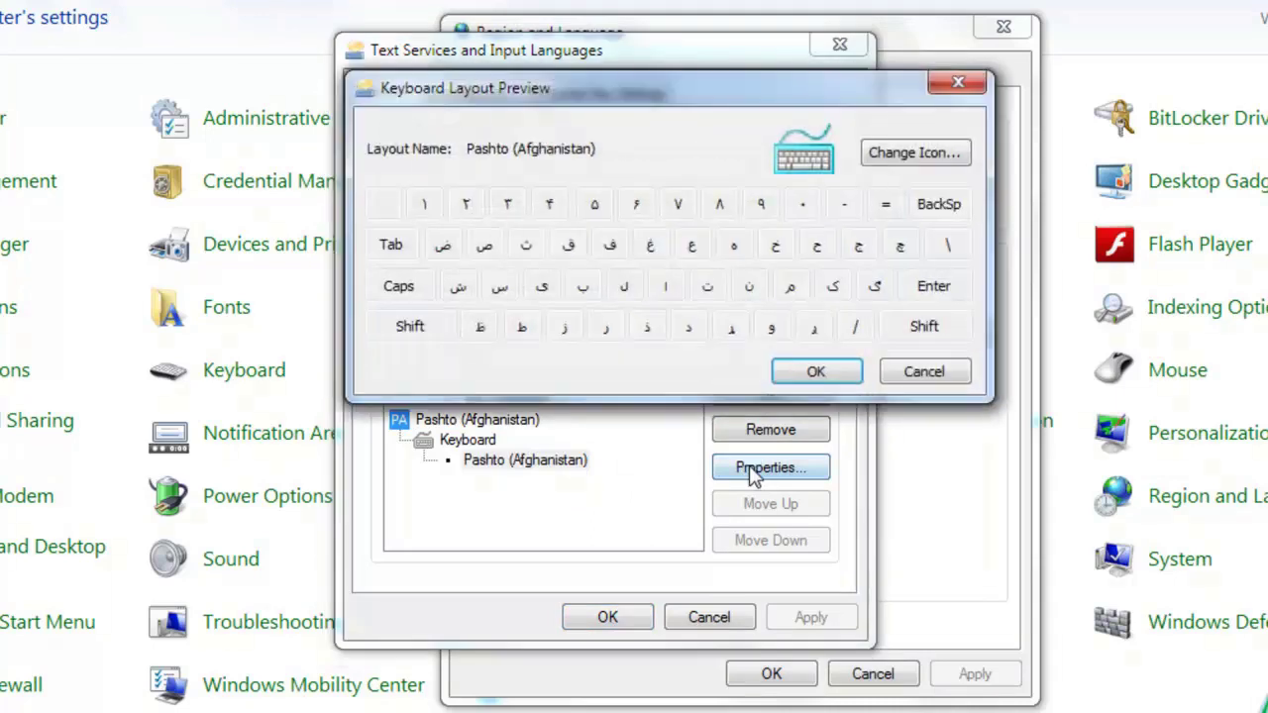
pyautogui.moveTo(739, 89); pyautogui.dragTo(695, 74)
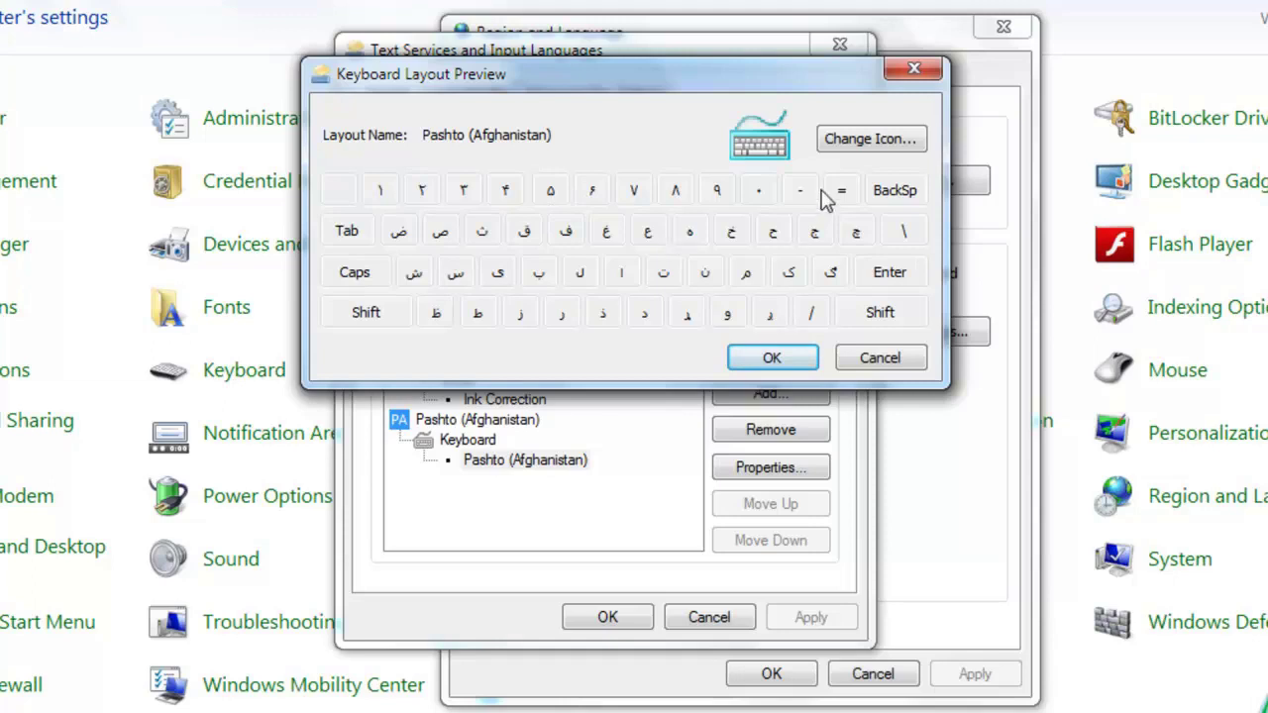
# Change the Pashto (Afghanistan) layout's icon to the green keyboard in the first row of icons and confirm the preview.
pyautogui.click(834, 138)
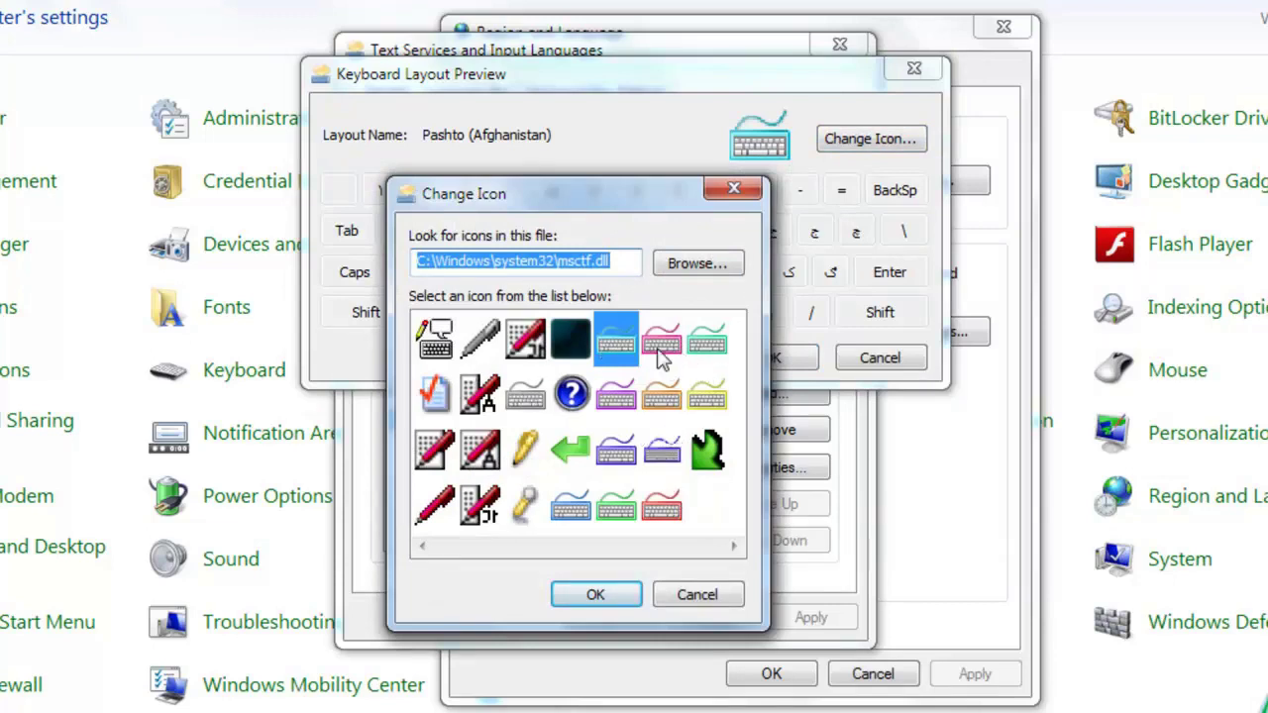
pyautogui.click(702, 358)
pyautogui.click(599, 593)
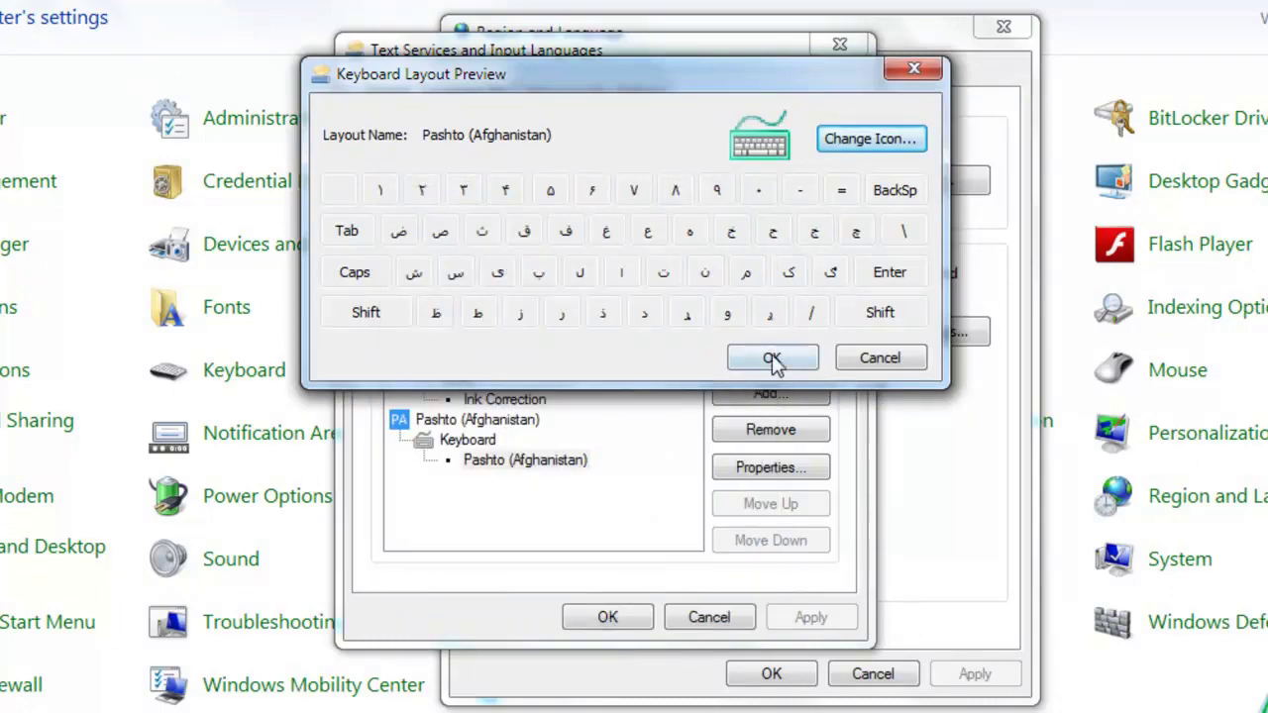
pyautogui.click(765, 359)
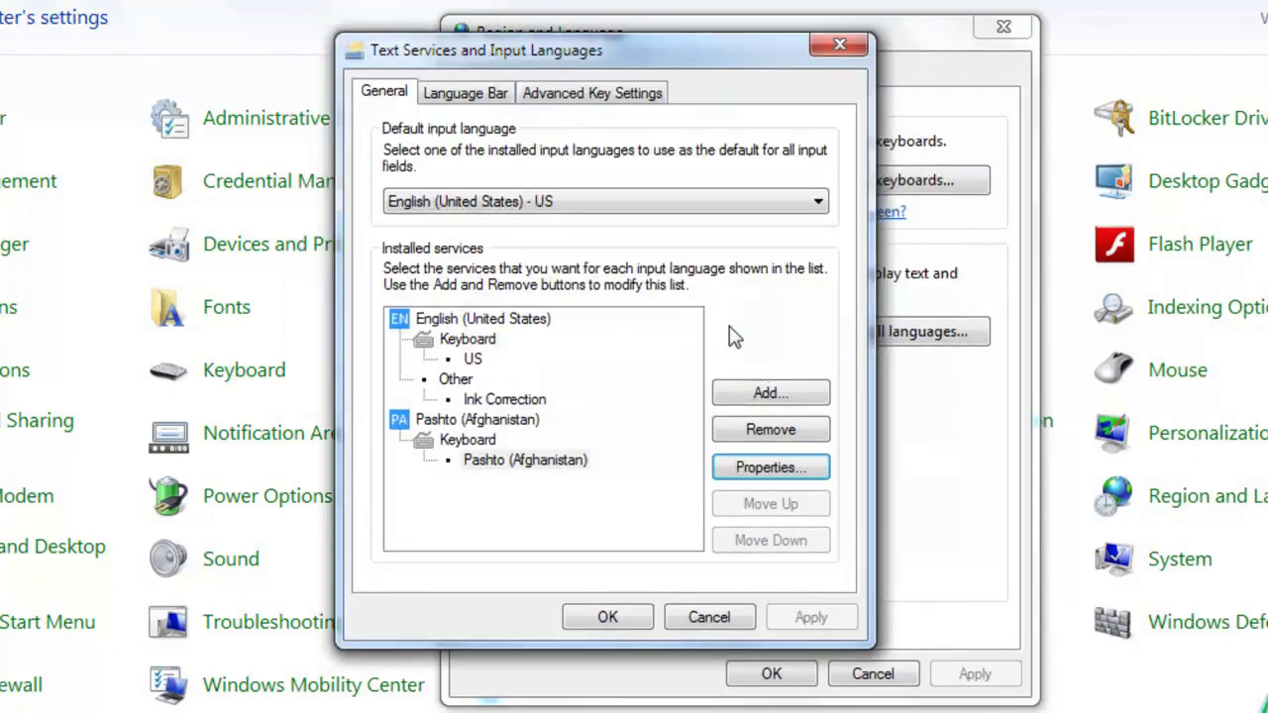
# Move Pashto (Afghanistan) above English (United States) in the installed services list, and move it back below.
pyautogui.click(462, 422)
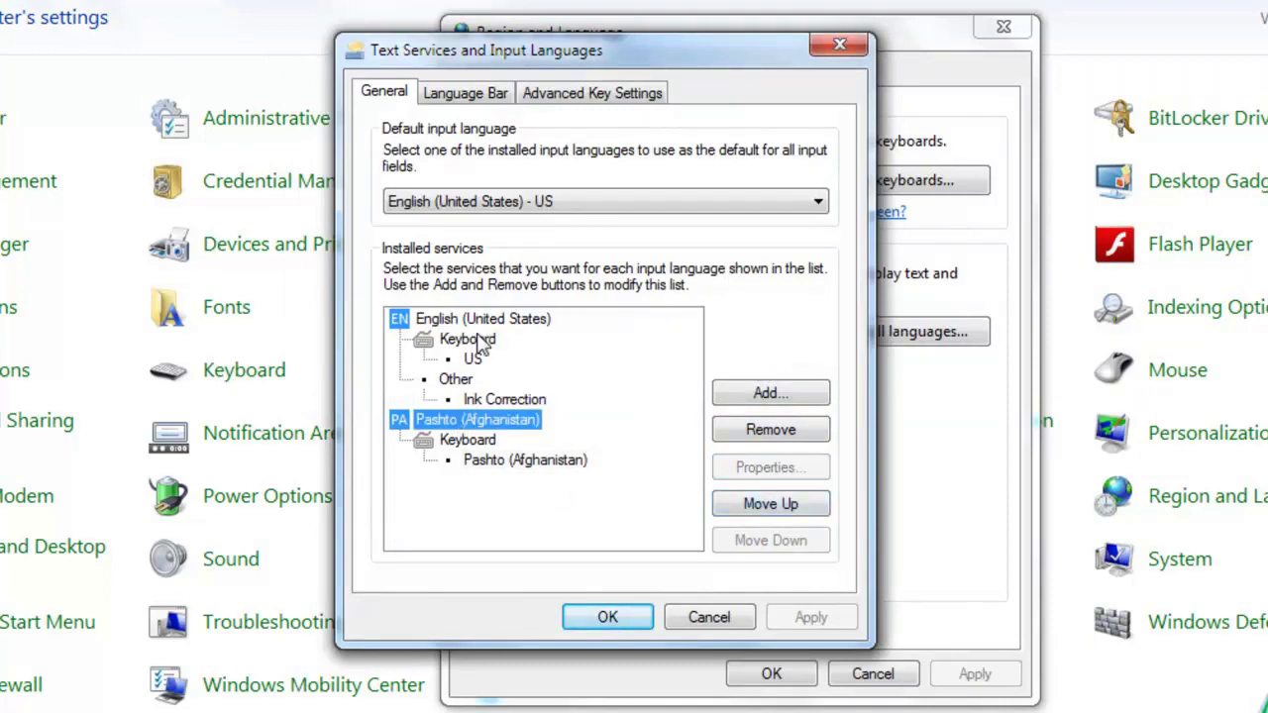
pyautogui.click(765, 505)
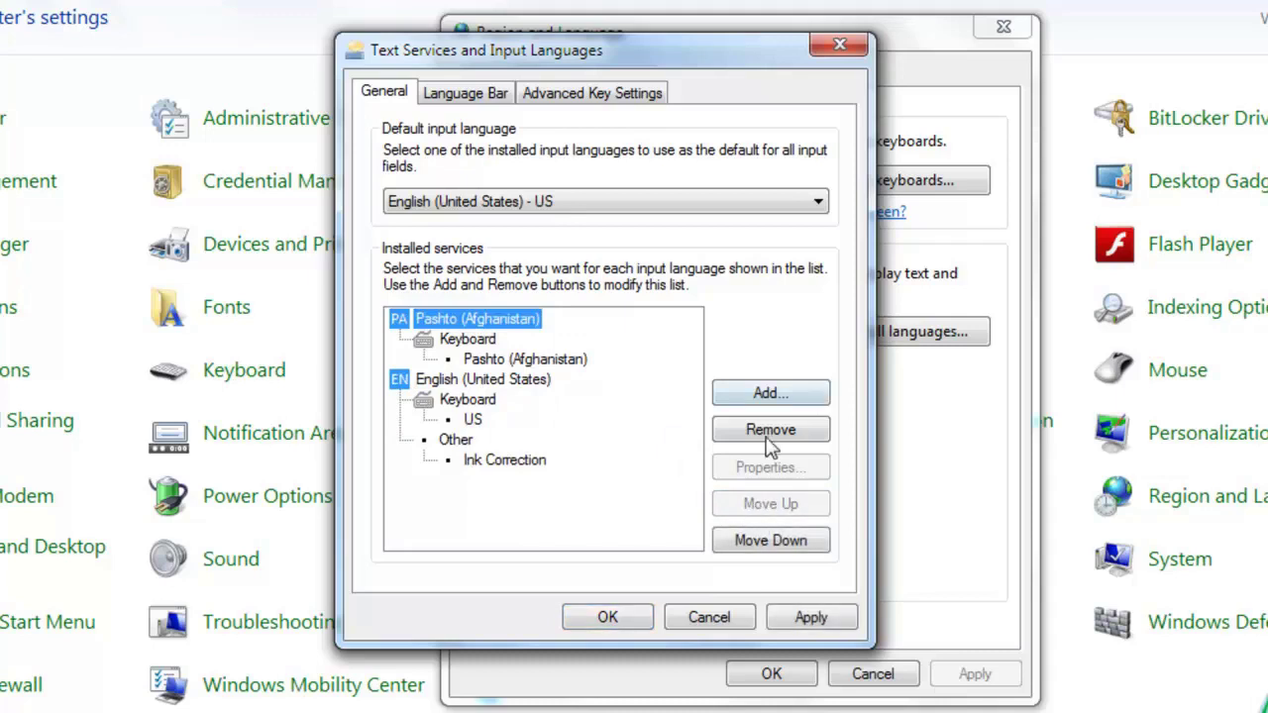
pyautogui.click(782, 542)
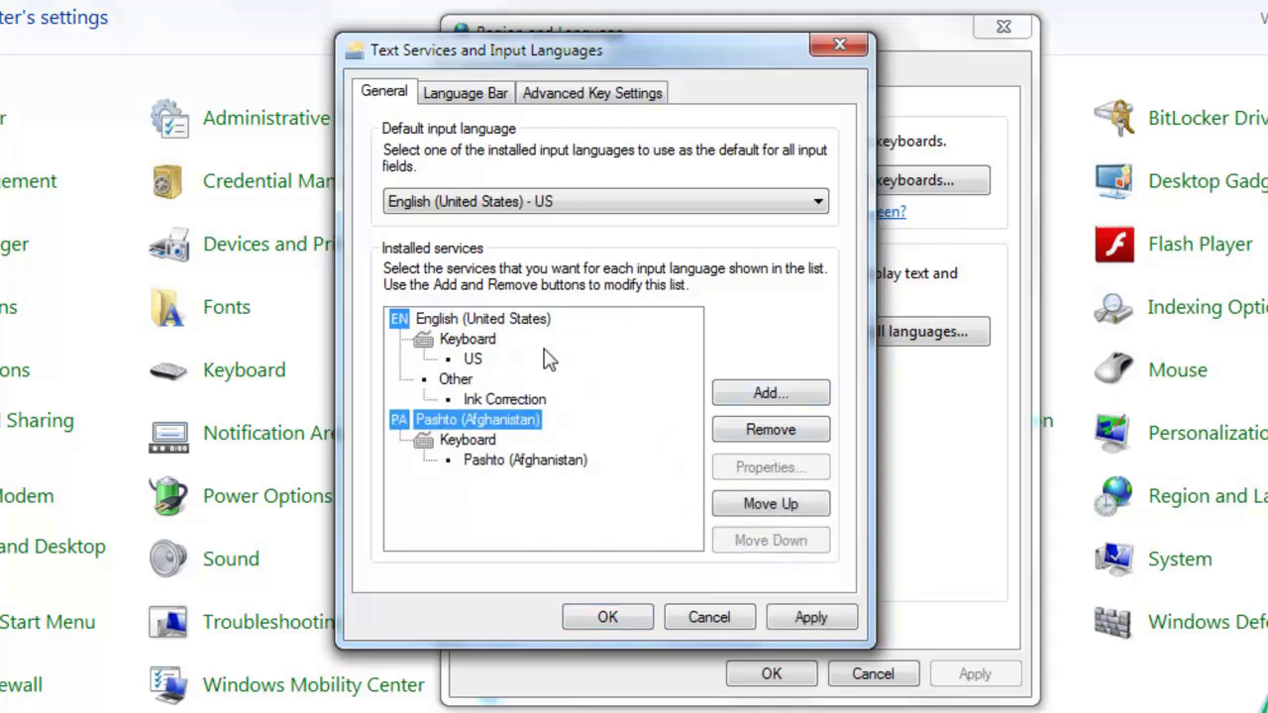
# Apply the installed services order, and set the Language bar to Floating On Desktop.
pyautogui.click(808, 616)
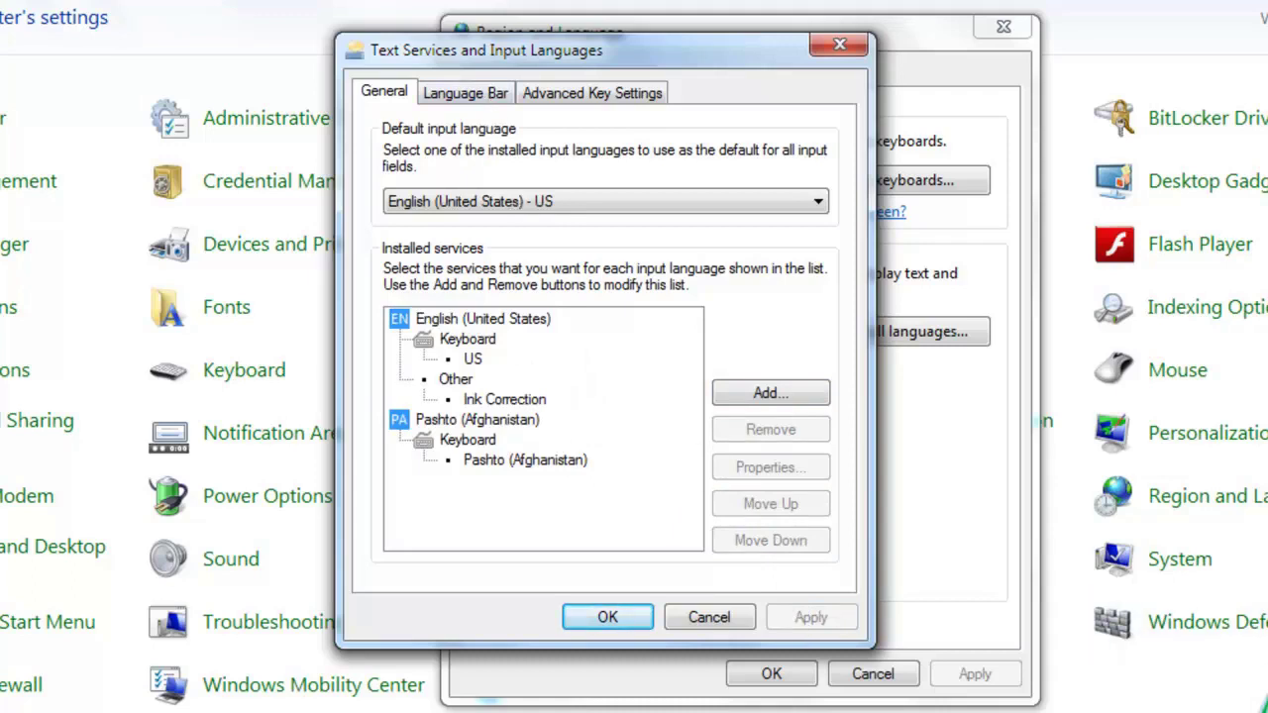
pyautogui.click(468, 97)
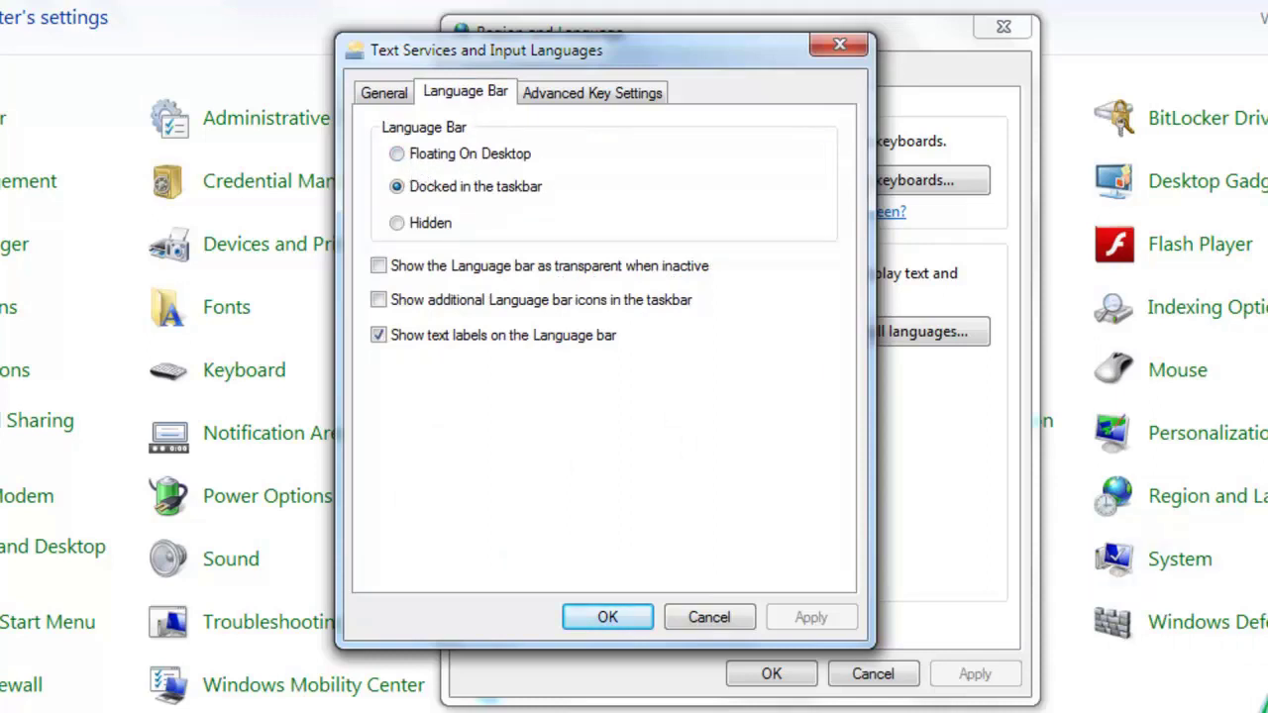
pyautogui.click(398, 154)
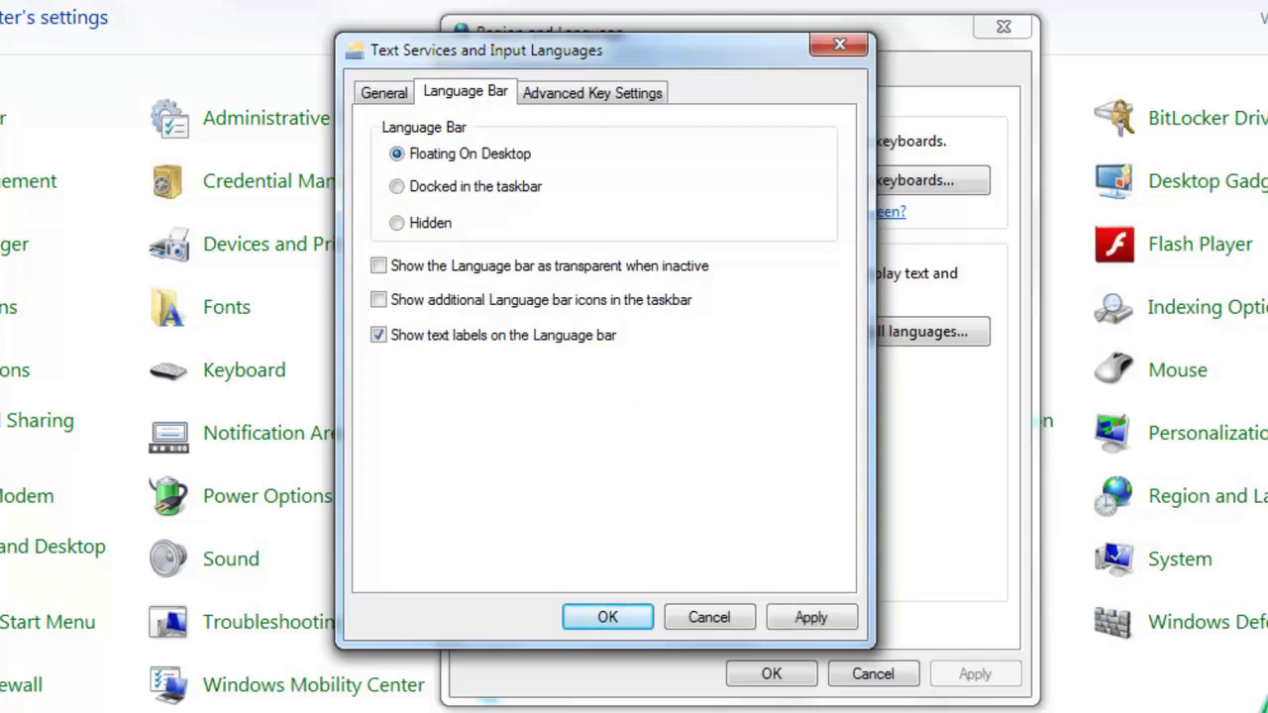
pyautogui.click(809, 618)
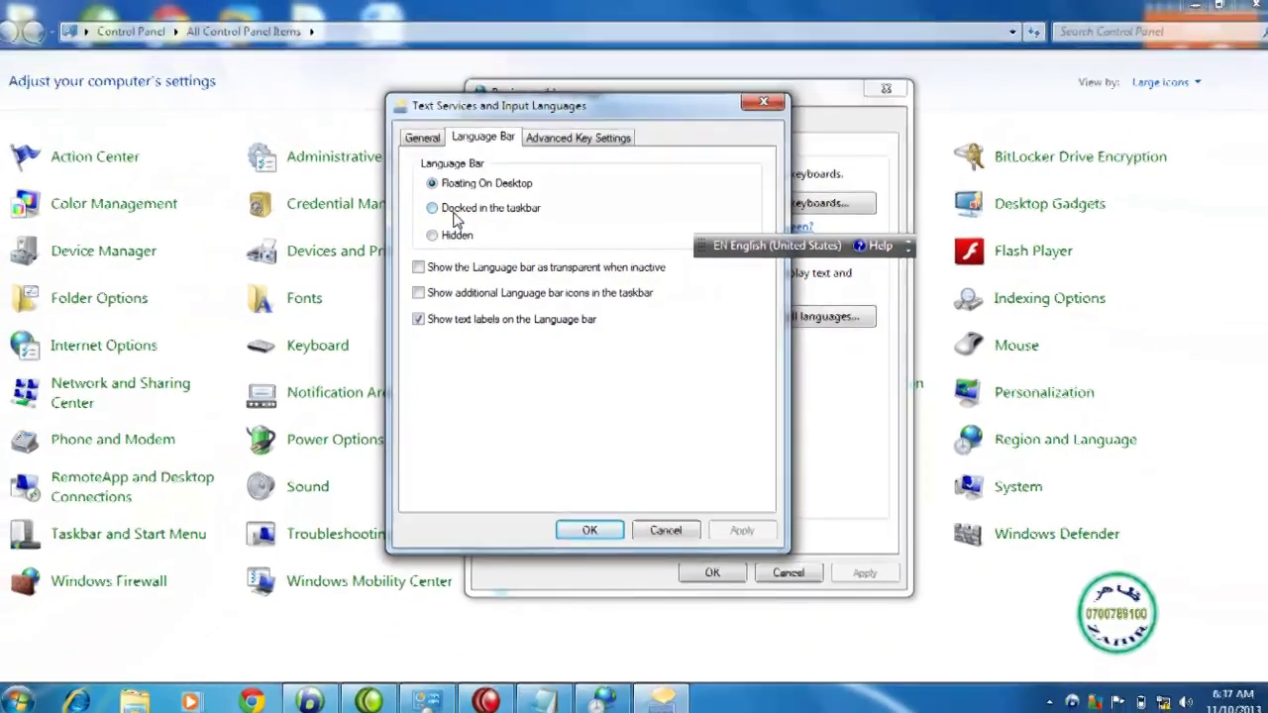
# Dock the Language bar in the taskbar, set it to Hidden, and dock it in the taskbar again, applying each change.
pyautogui.click(451, 205)
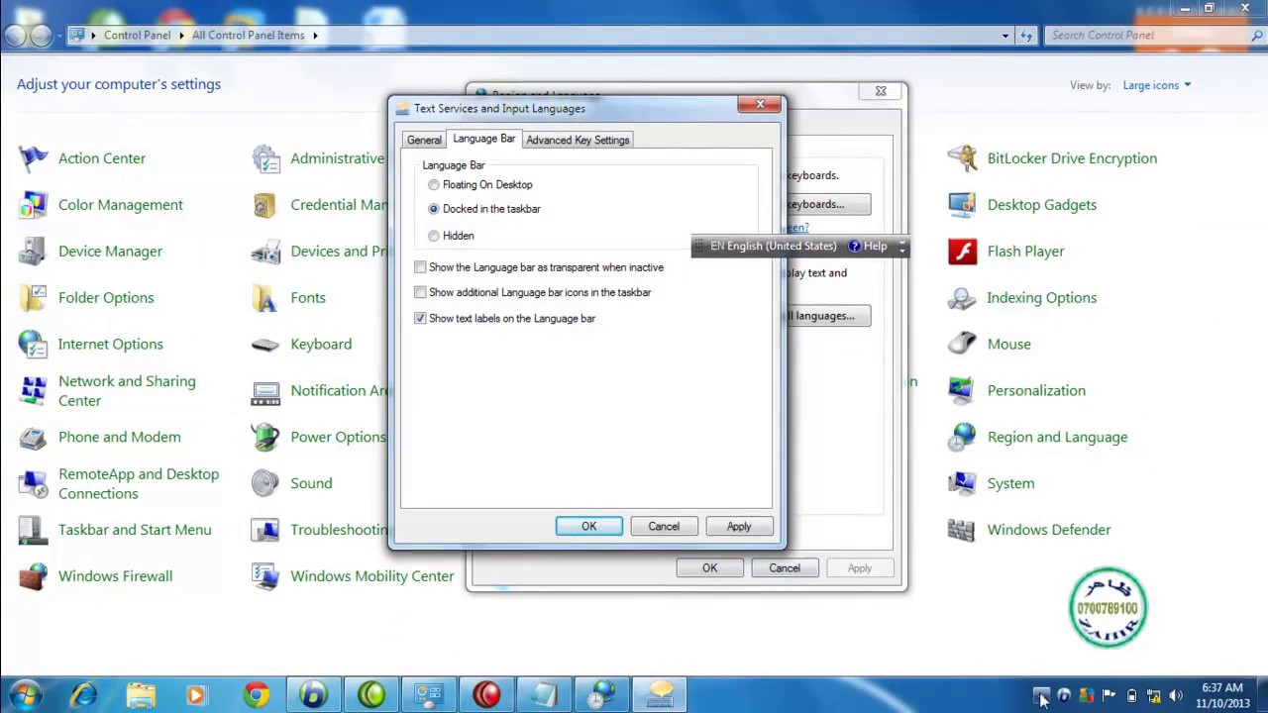
pyautogui.click(735, 526)
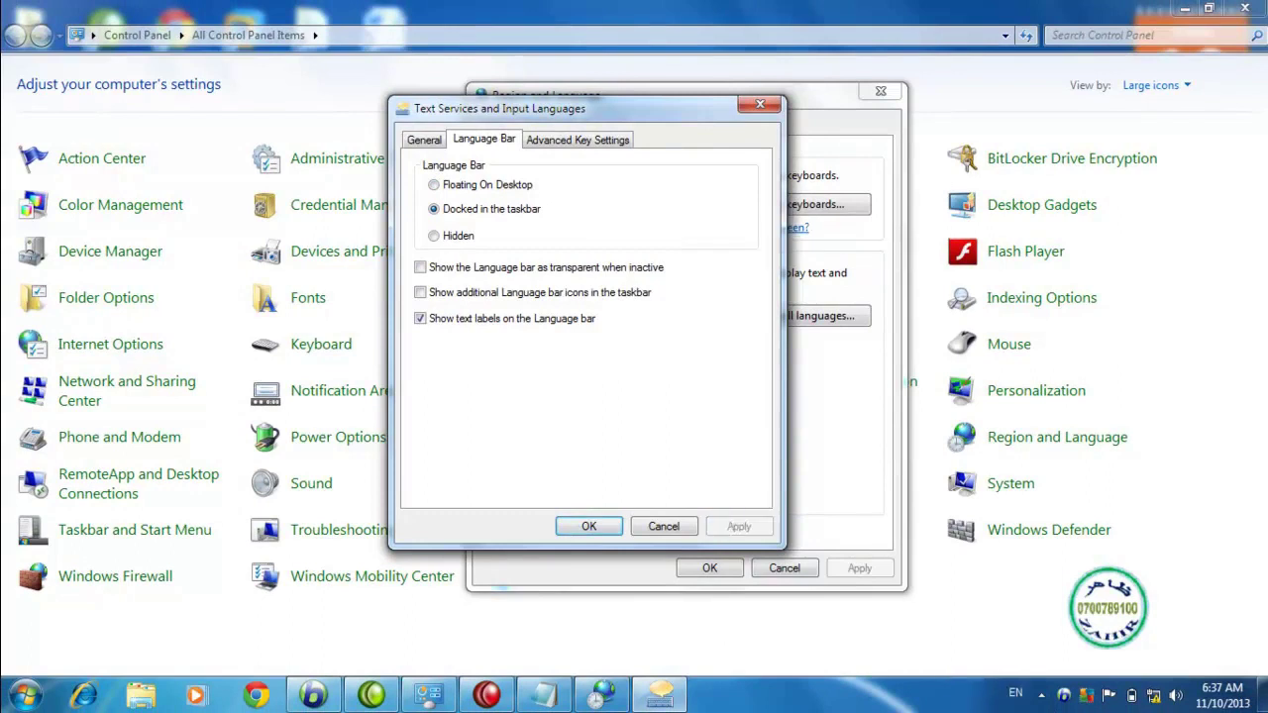
pyautogui.click(440, 237)
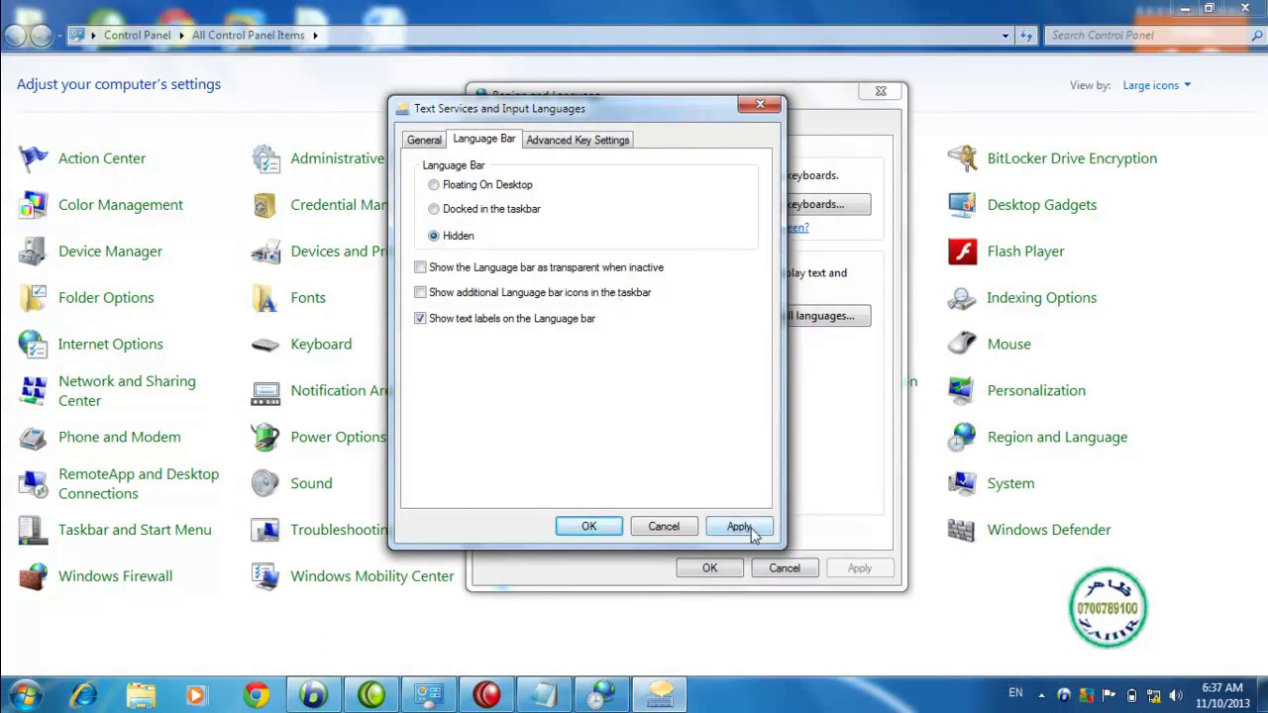
pyautogui.click(739, 526)
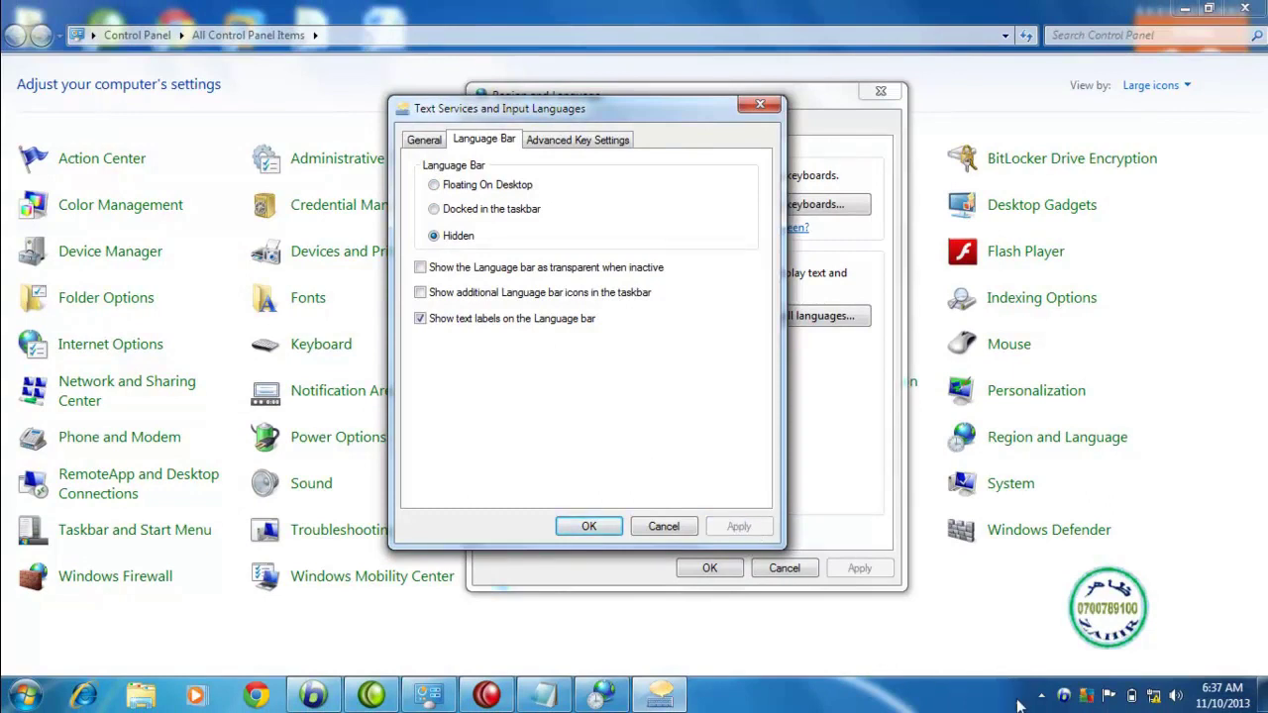
pyautogui.click(448, 217)
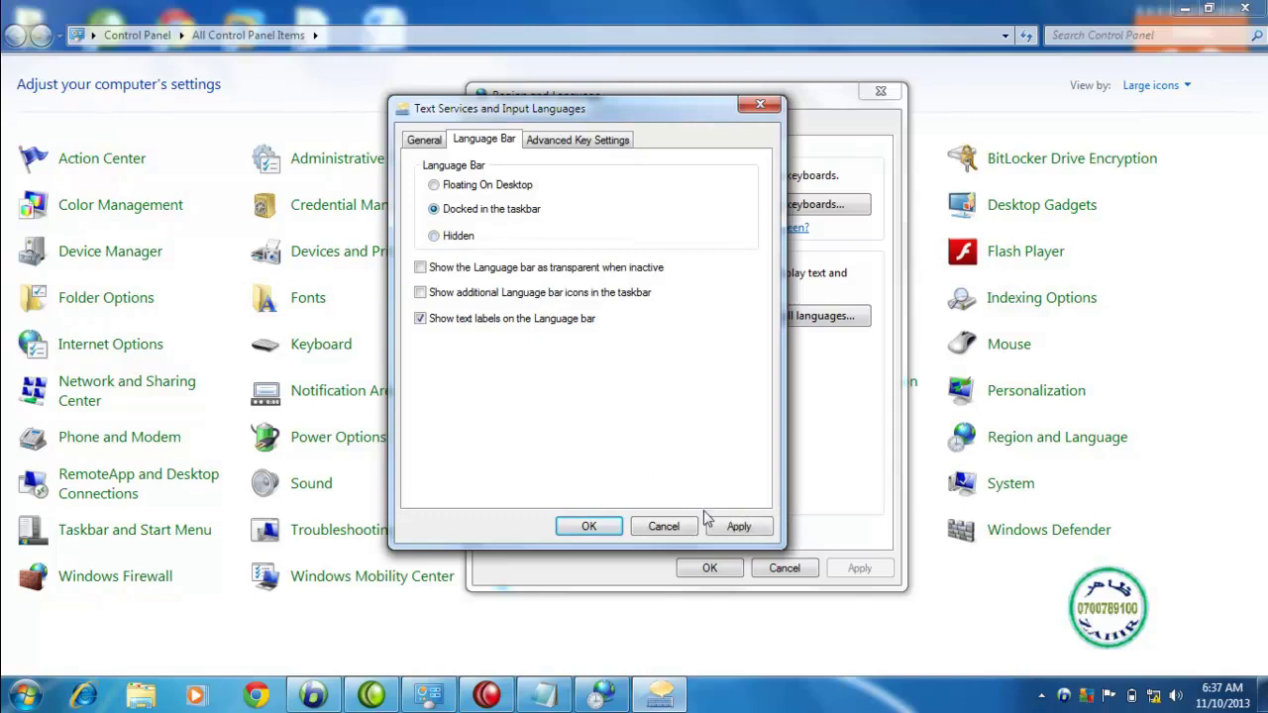
pyautogui.click(732, 527)
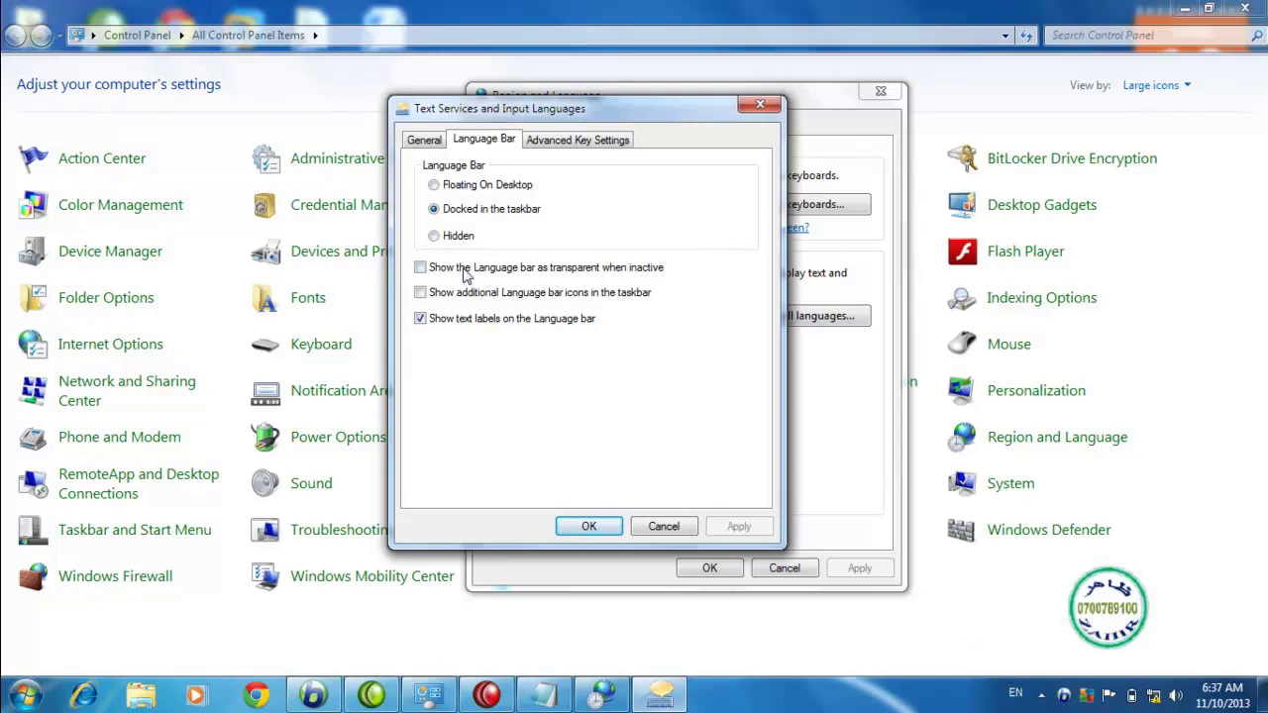
# Make the Language bar transparent when inactive and float it on the desktop, applying both changes.
pyautogui.click(421, 268)
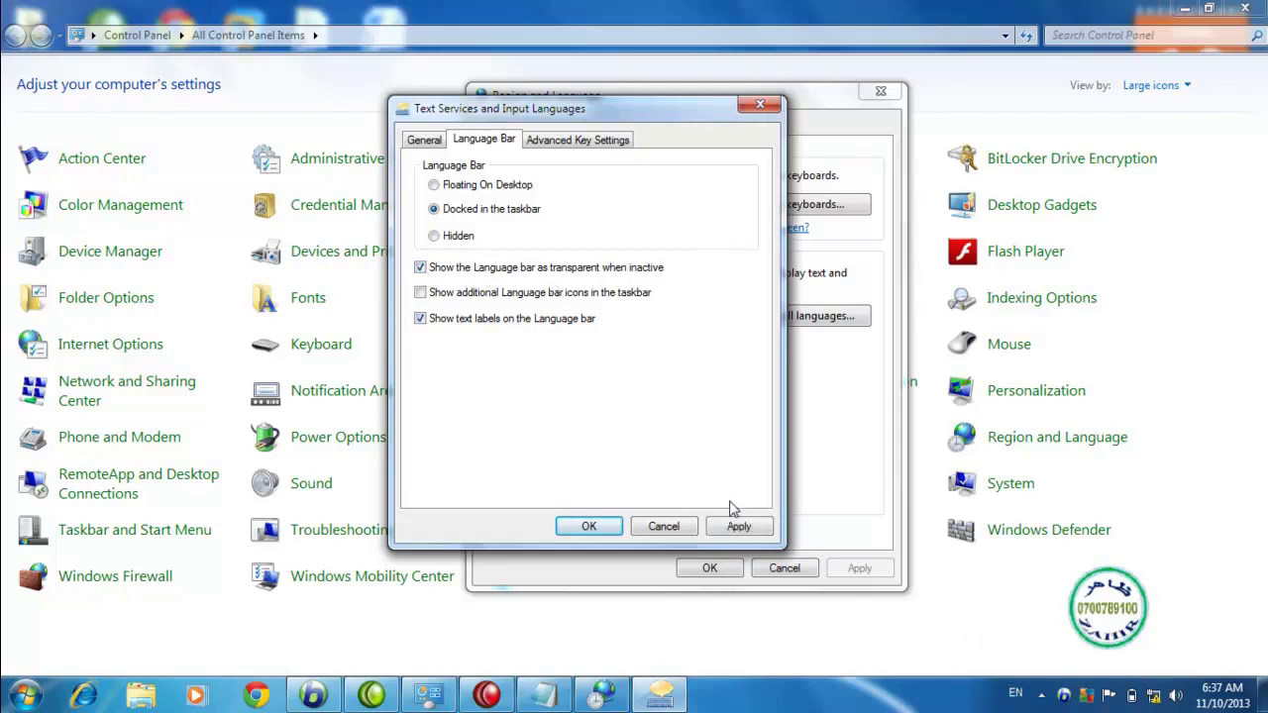
pyautogui.click(738, 525)
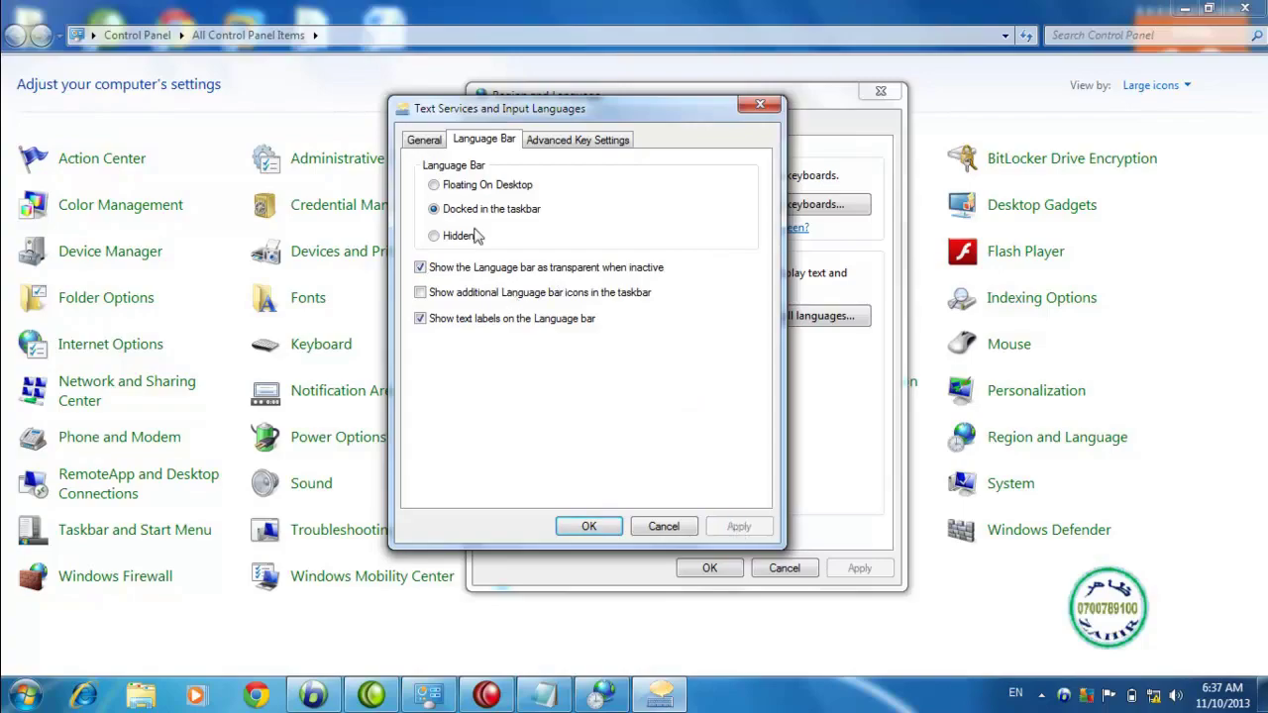
pyautogui.click(435, 185)
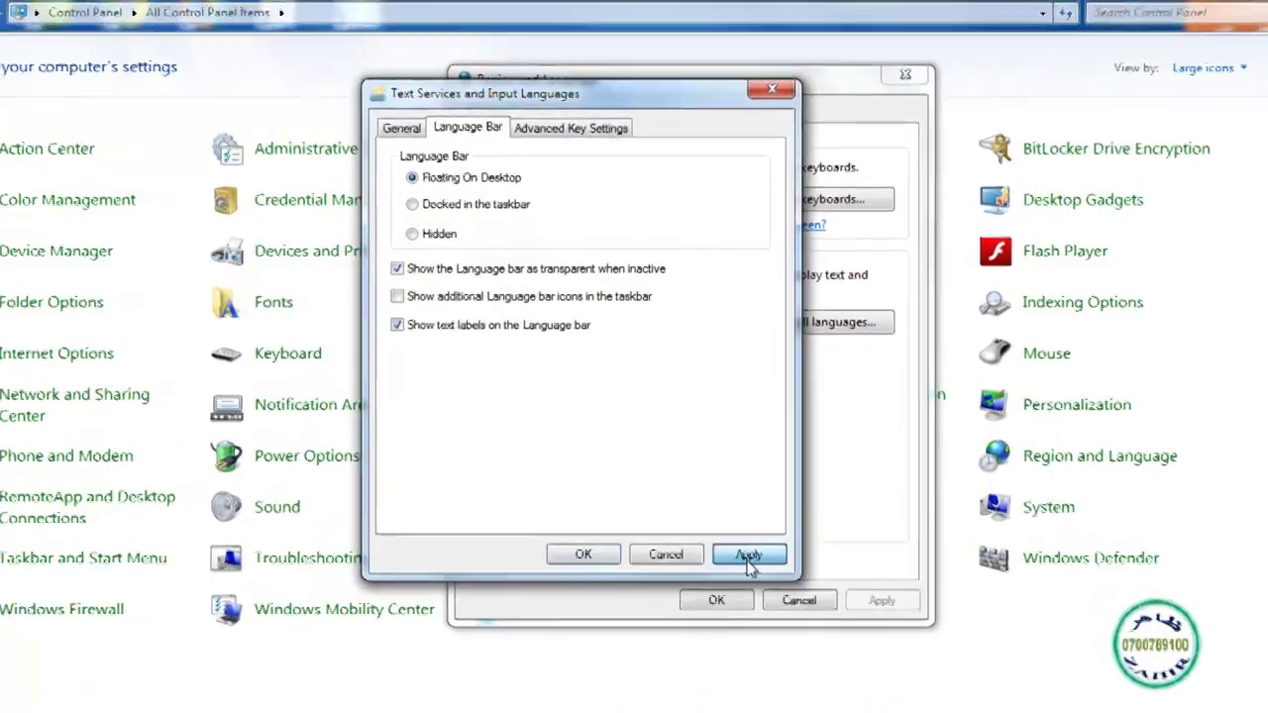
pyautogui.click(749, 559)
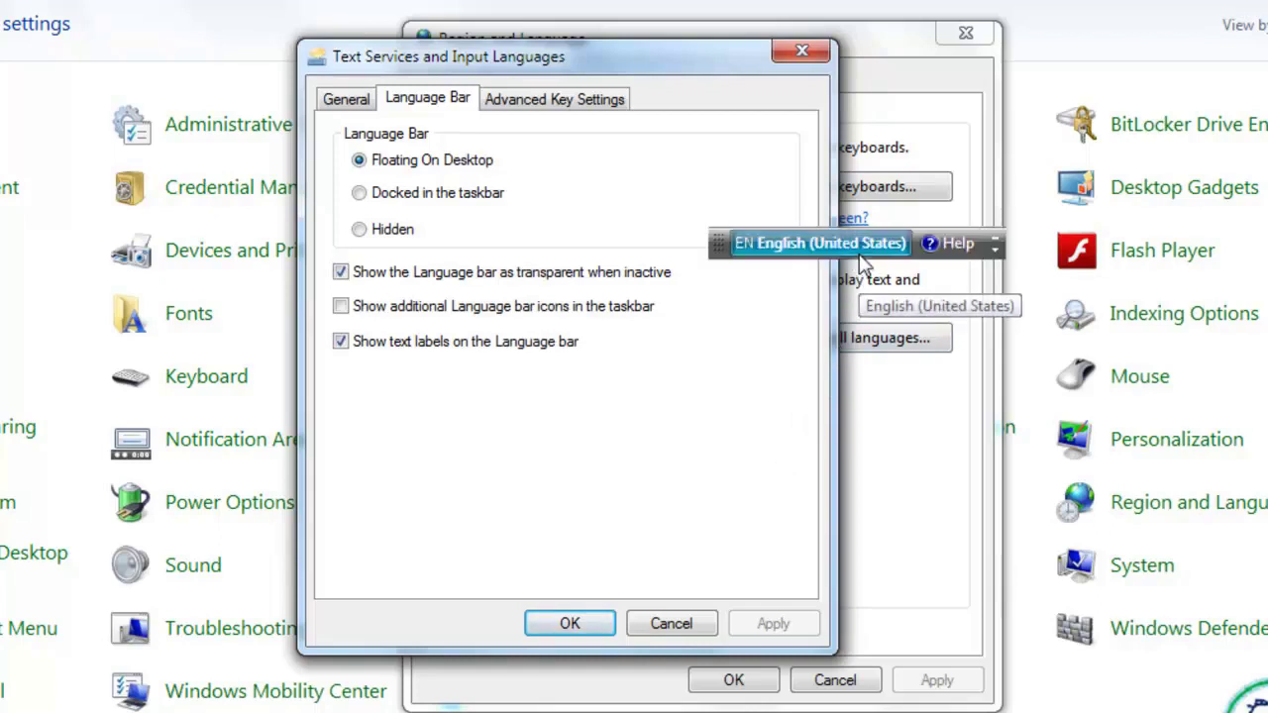
# Turn off the Language bar's transparency when inactive and dock the bar in the taskbar, applying both changes.
pyautogui.click(347, 276)
pyautogui.click(776, 625)
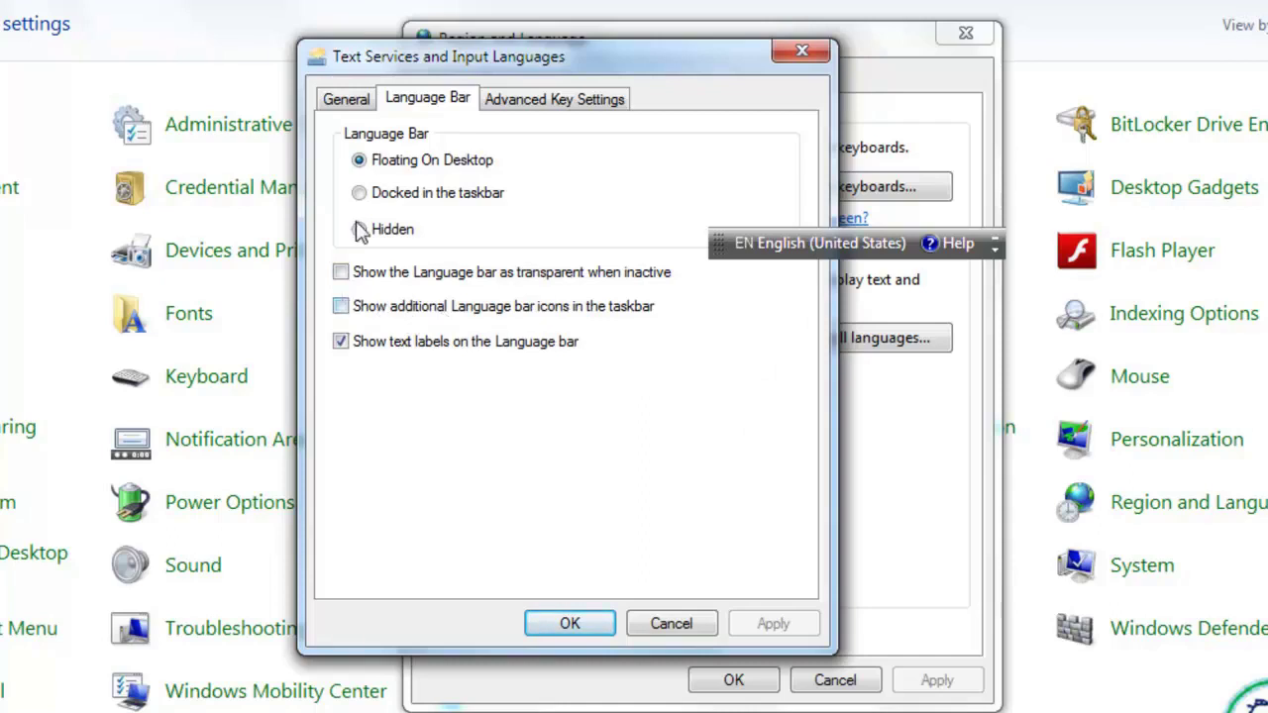
pyautogui.click(359, 193)
pyautogui.click(772, 624)
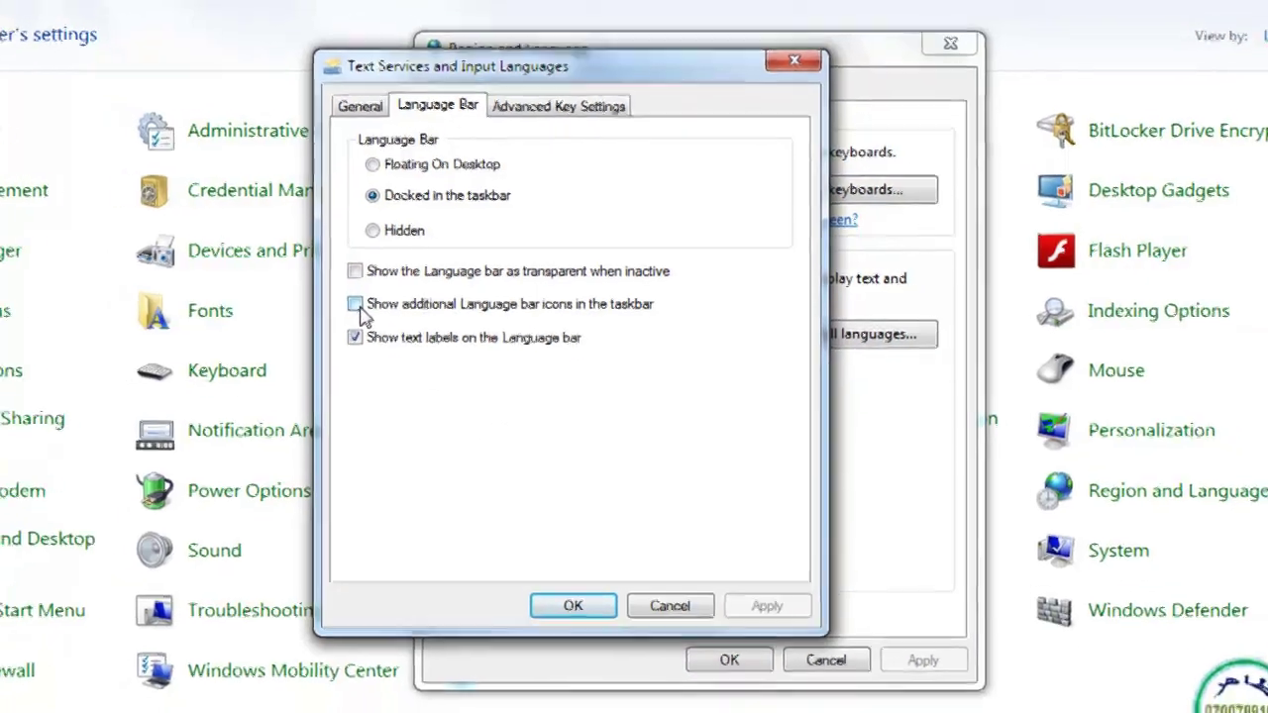
# Apply the display of additional Language bar icons in the taskbar, and turn that option off again.
pyautogui.click(355, 305)
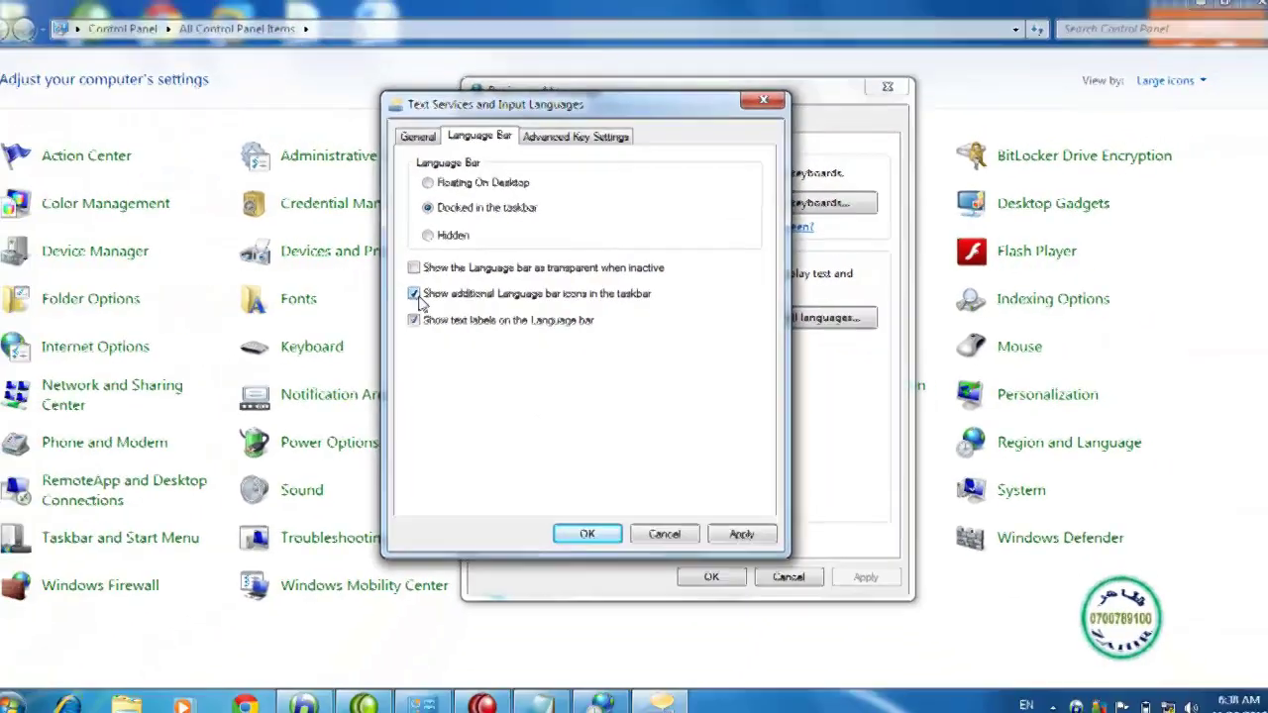
pyautogui.click(762, 605)
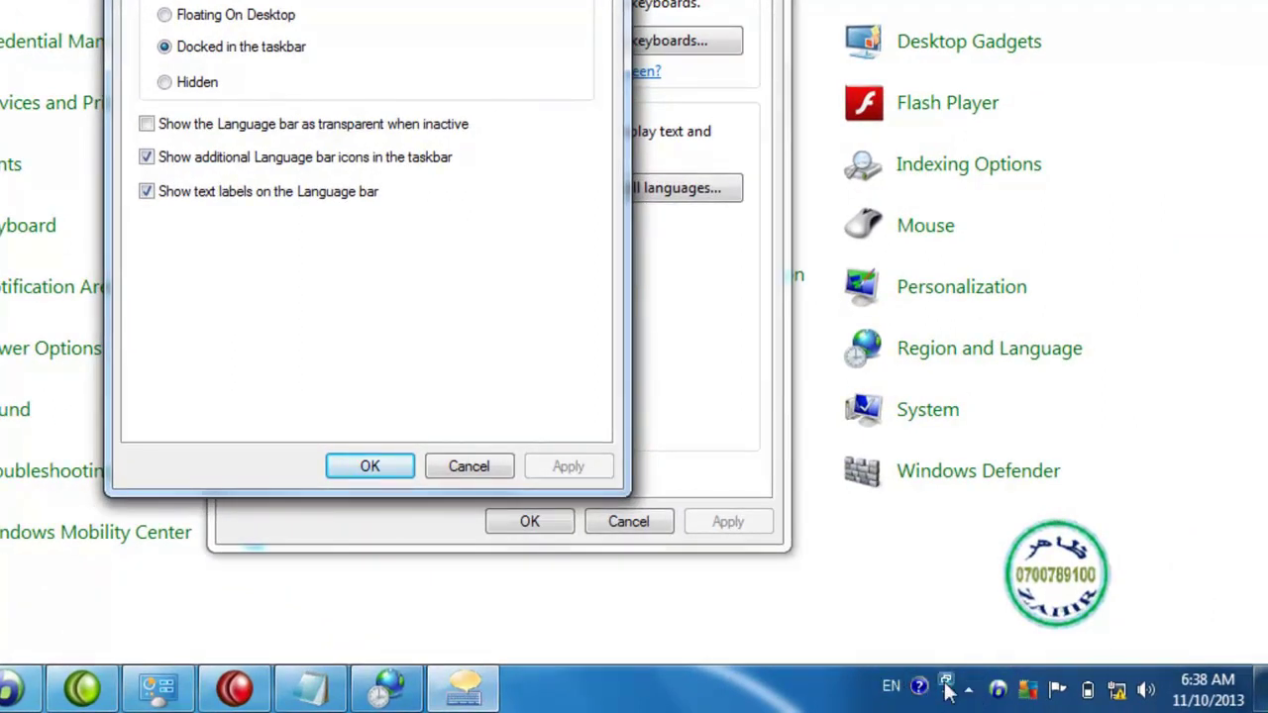
pyautogui.click(146, 157)
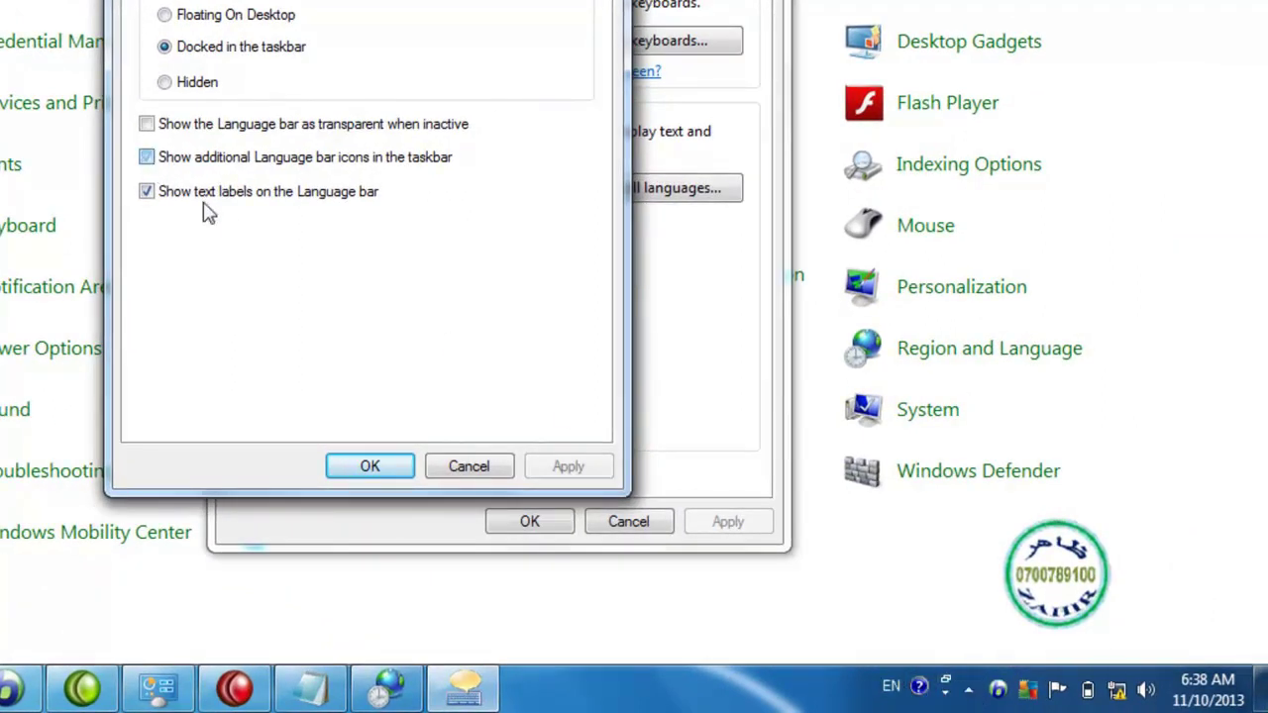
pyautogui.click(590, 480)
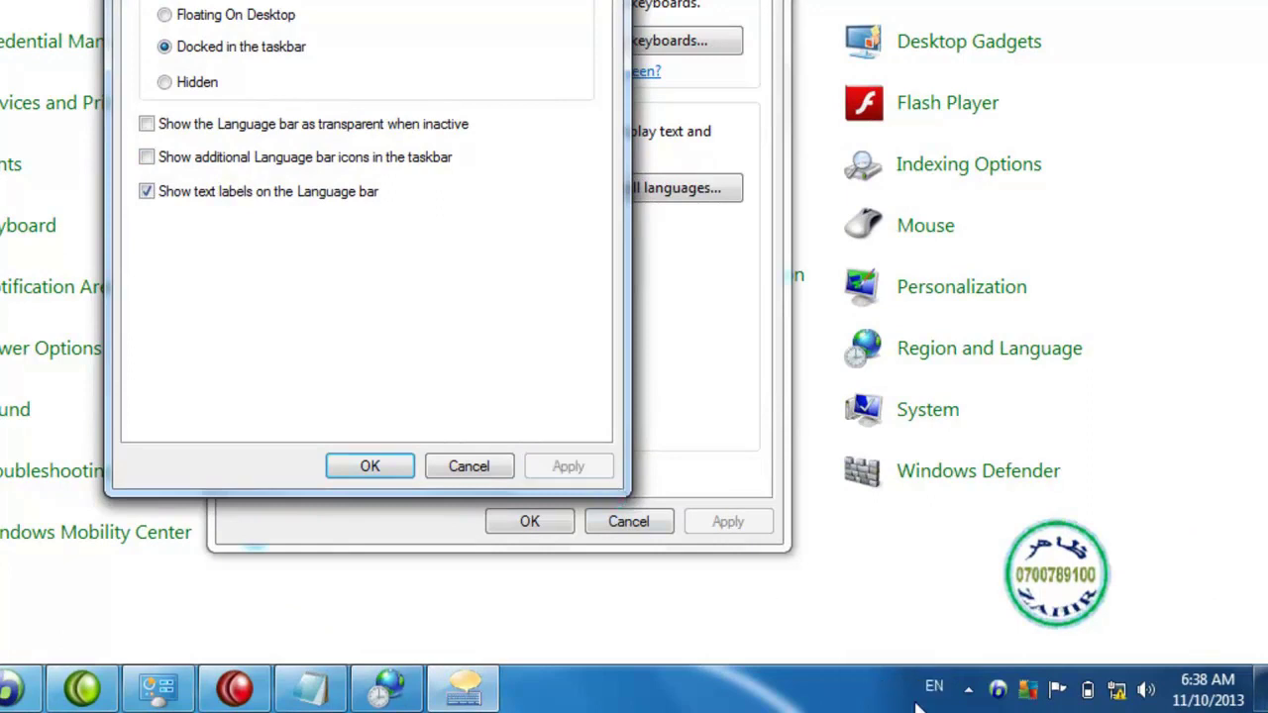
# Show the Language bar on the desktop from the taskbar's language indicator, and minimize it back to the taskbar.
pyautogui.click(968, 690)
pyautogui.click(930, 688)
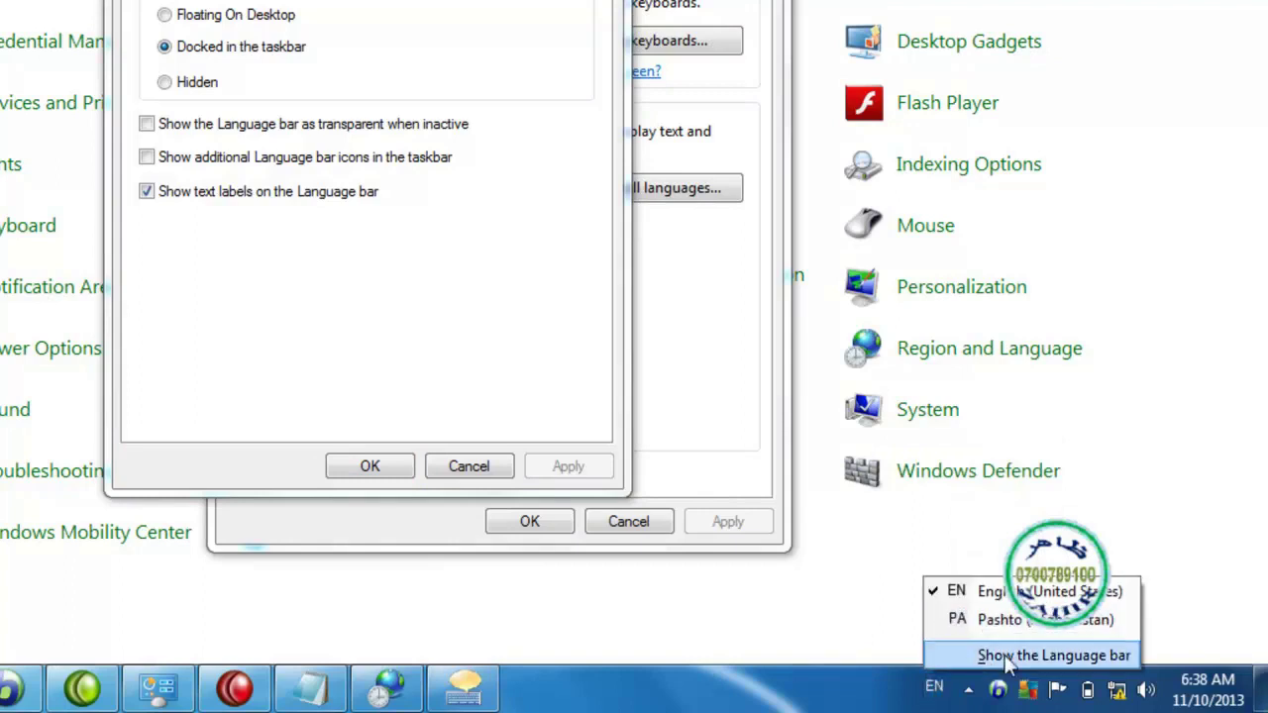
pyautogui.click(1023, 661)
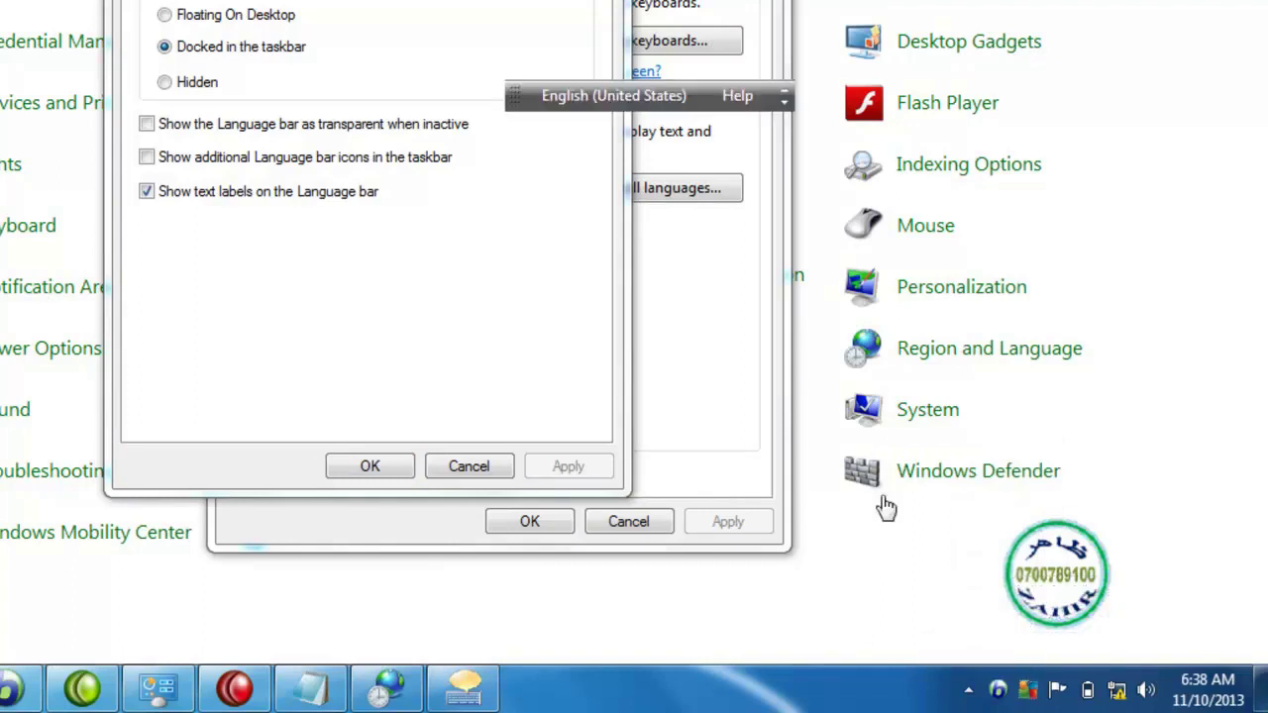
pyautogui.click(783, 97)
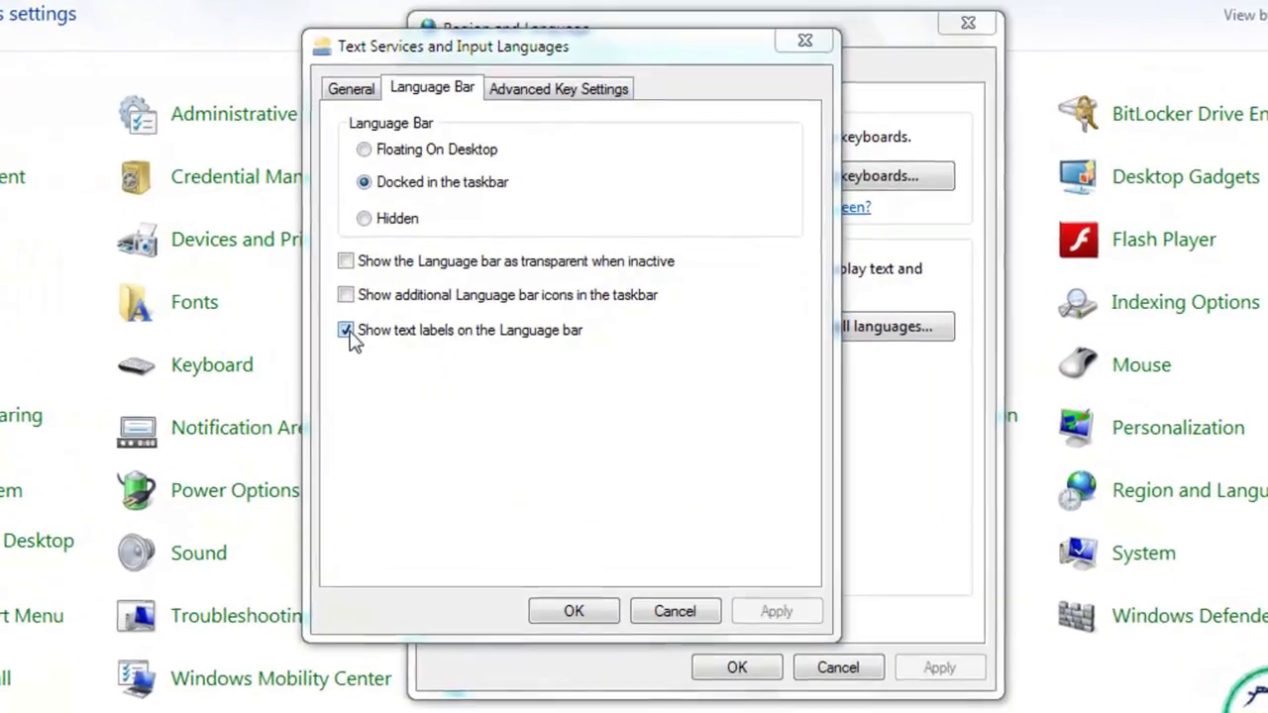
# Float the Language bar on the desktop and turn off its text labels, applying each change.
pyautogui.click(365, 150)
pyautogui.click(771, 612)
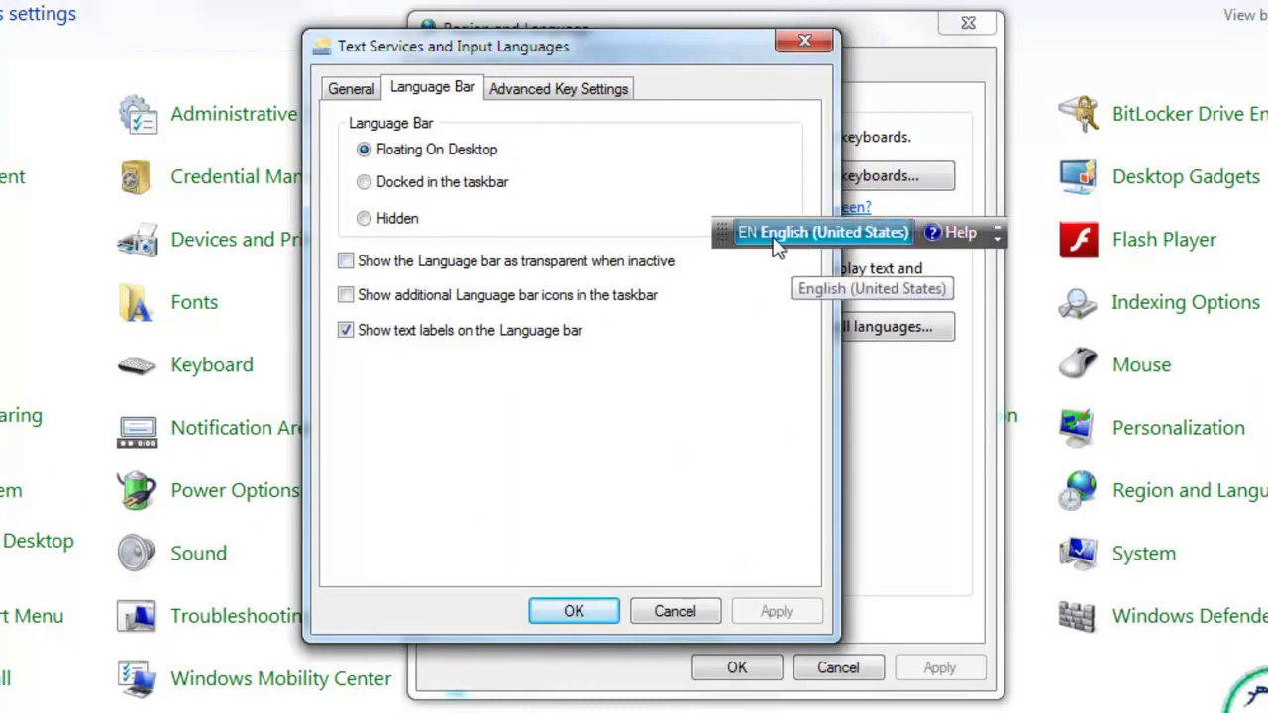
pyautogui.click(346, 331)
pyautogui.click(768, 611)
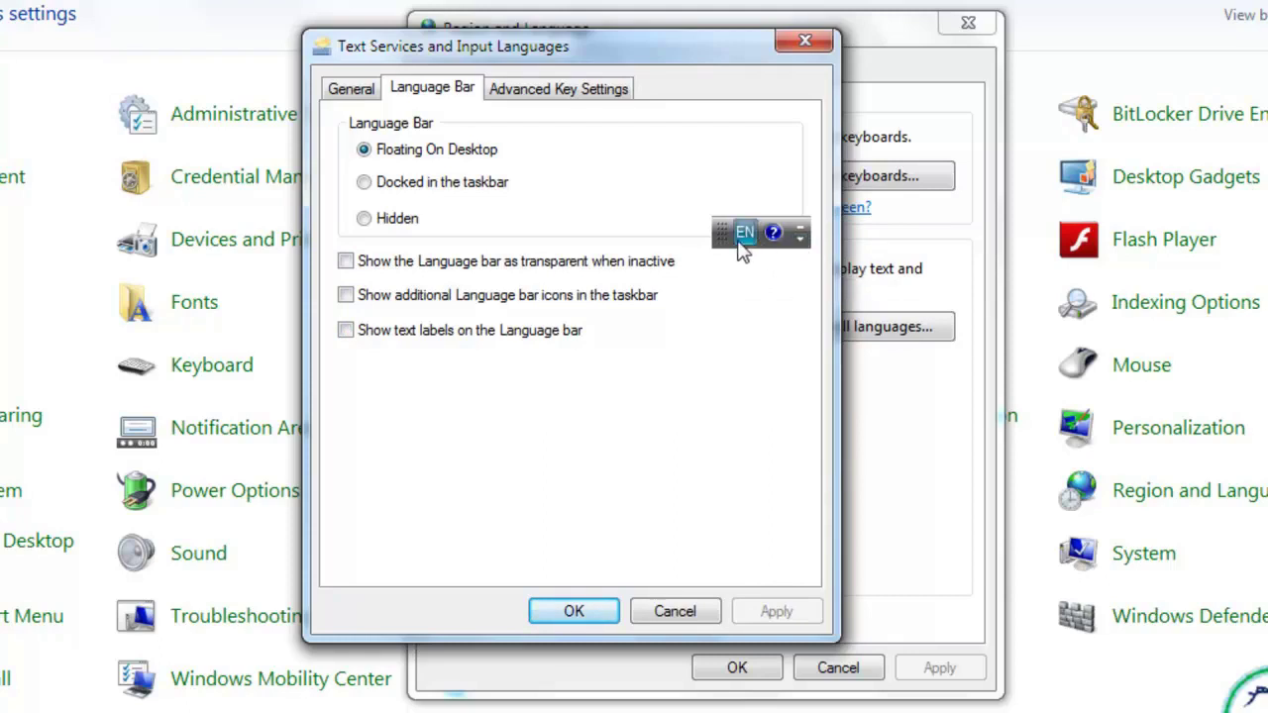
# Turn the Language bar's text labels back on and dock the bar in the taskbar, applying each change.
pyautogui.click(349, 331)
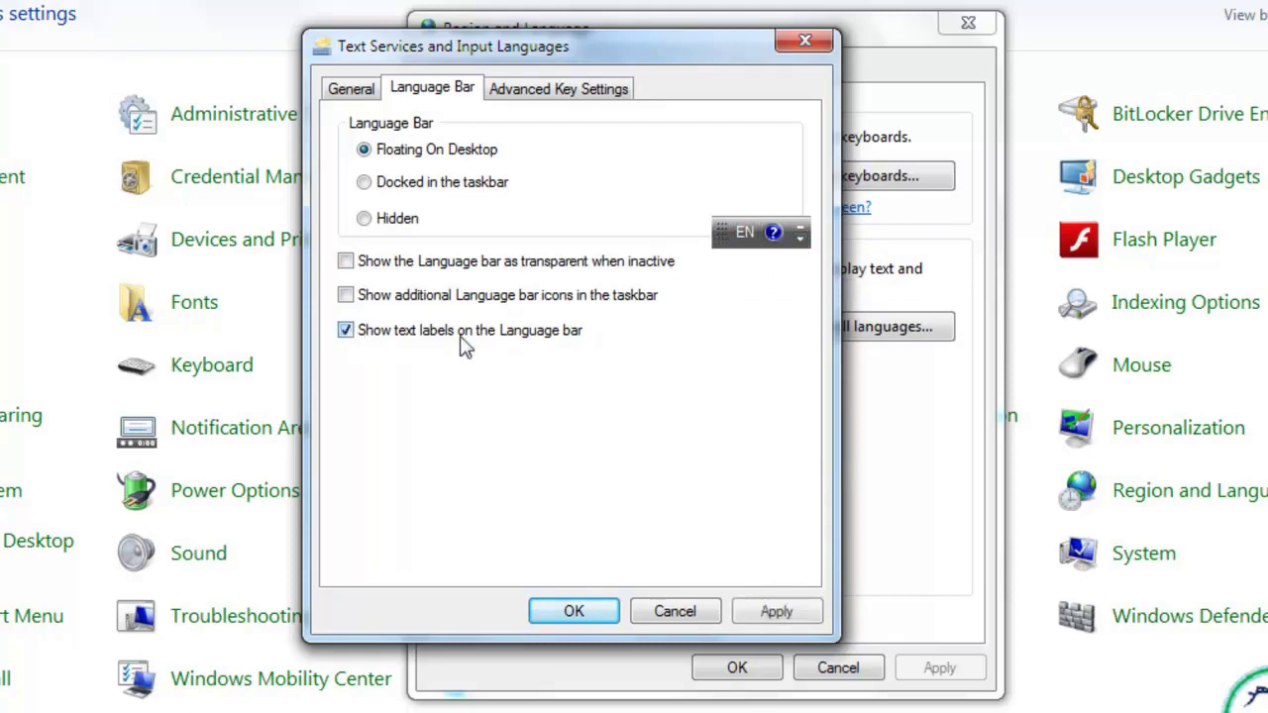
pyautogui.click(775, 611)
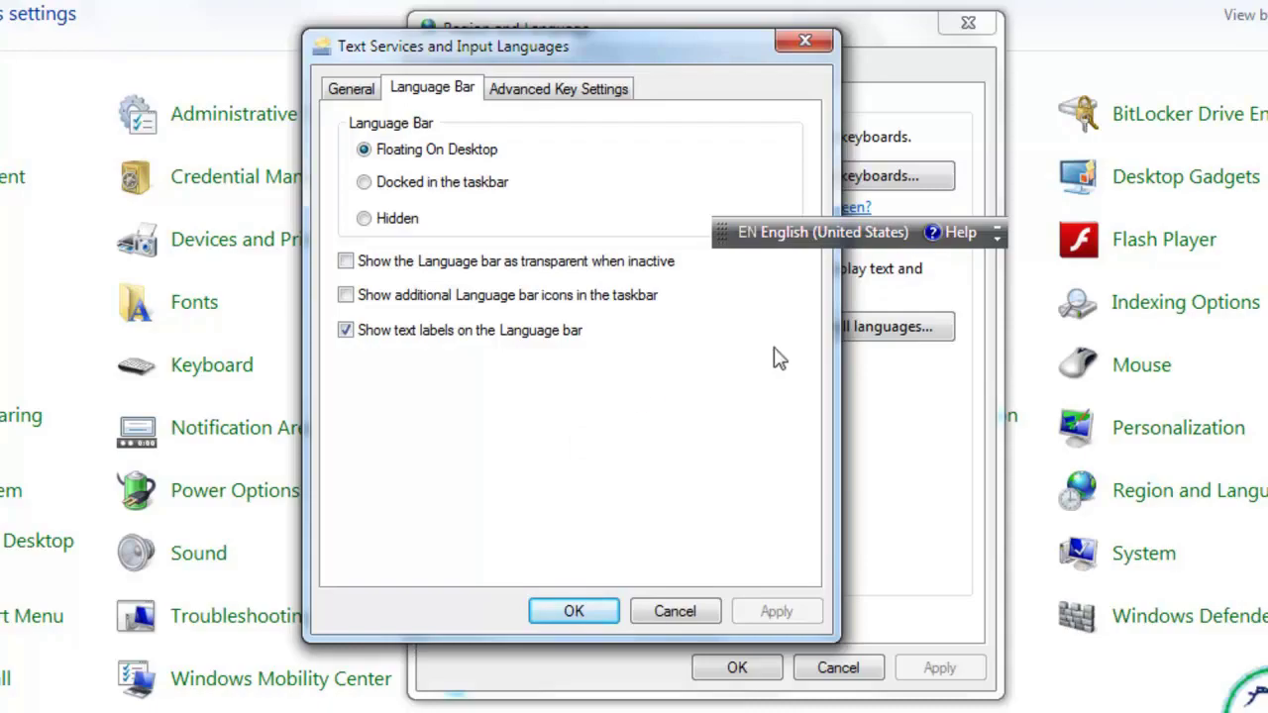
pyautogui.click(400, 192)
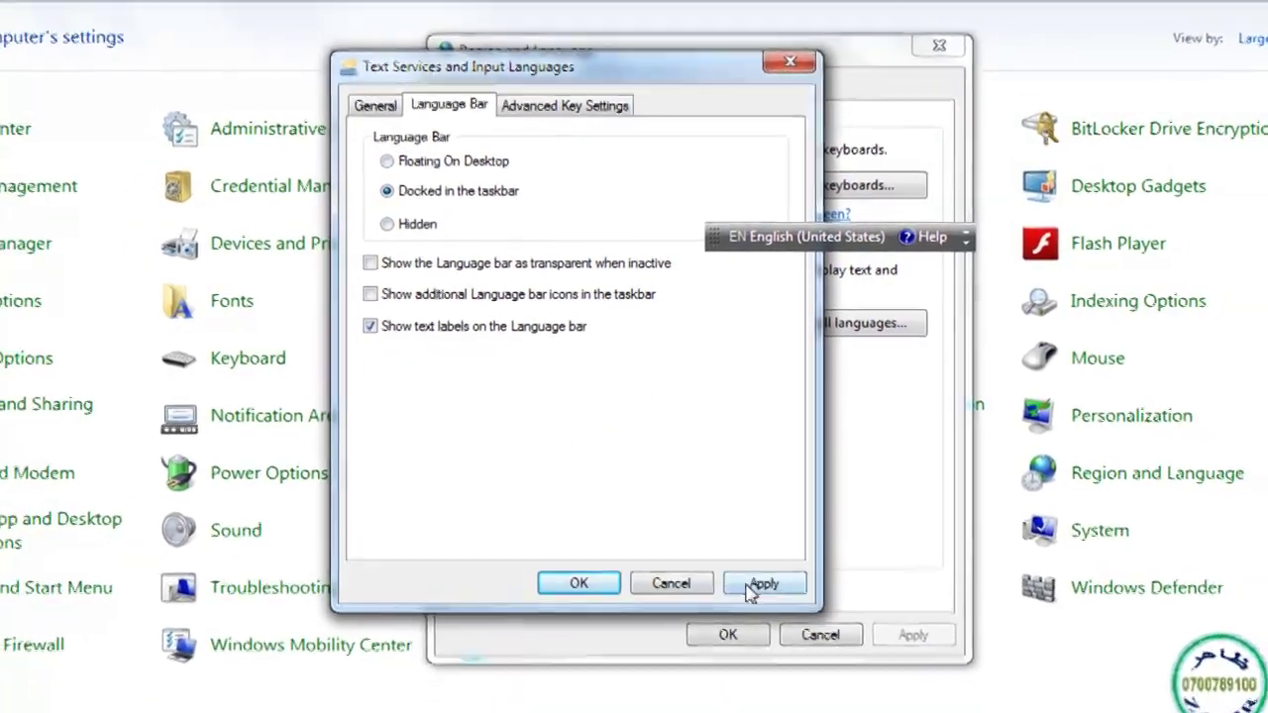
pyautogui.click(773, 603)
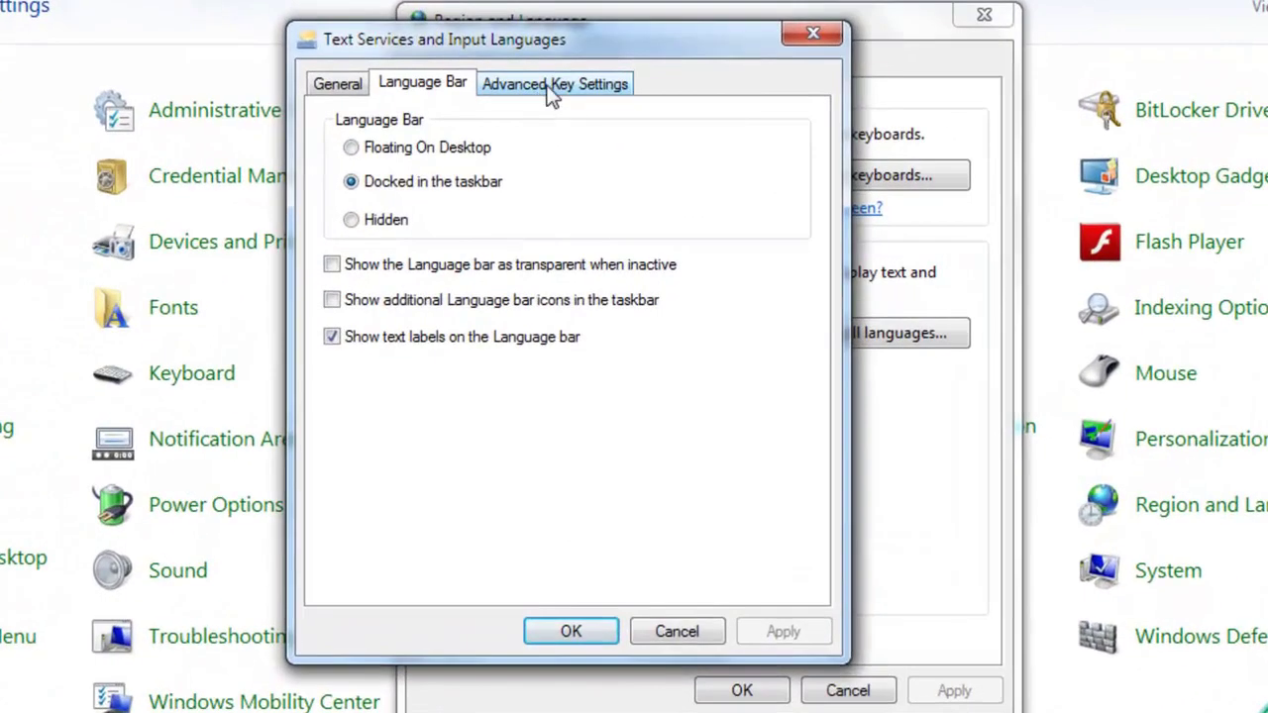
# In the advanced key settings, choose the SHIFT key for turning off Caps Lock, and switch back to the CAPS LOCK key.
pyautogui.click(552, 87)
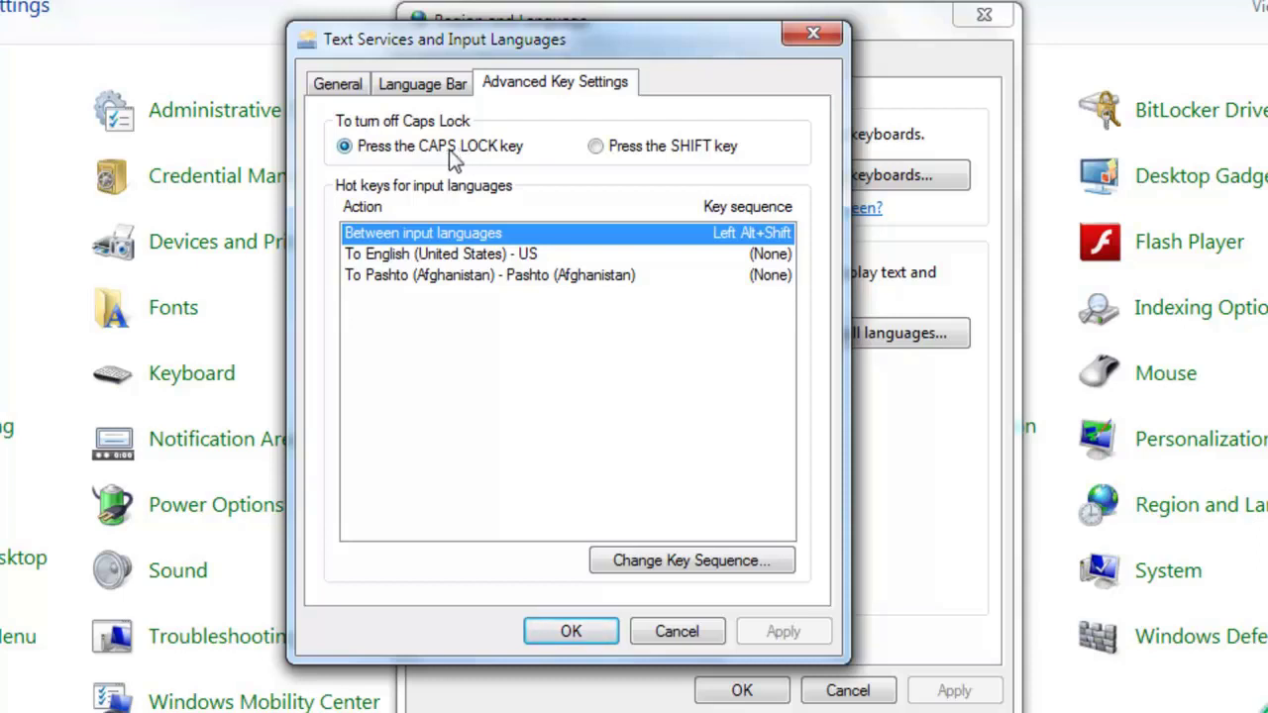
pyautogui.click(596, 149)
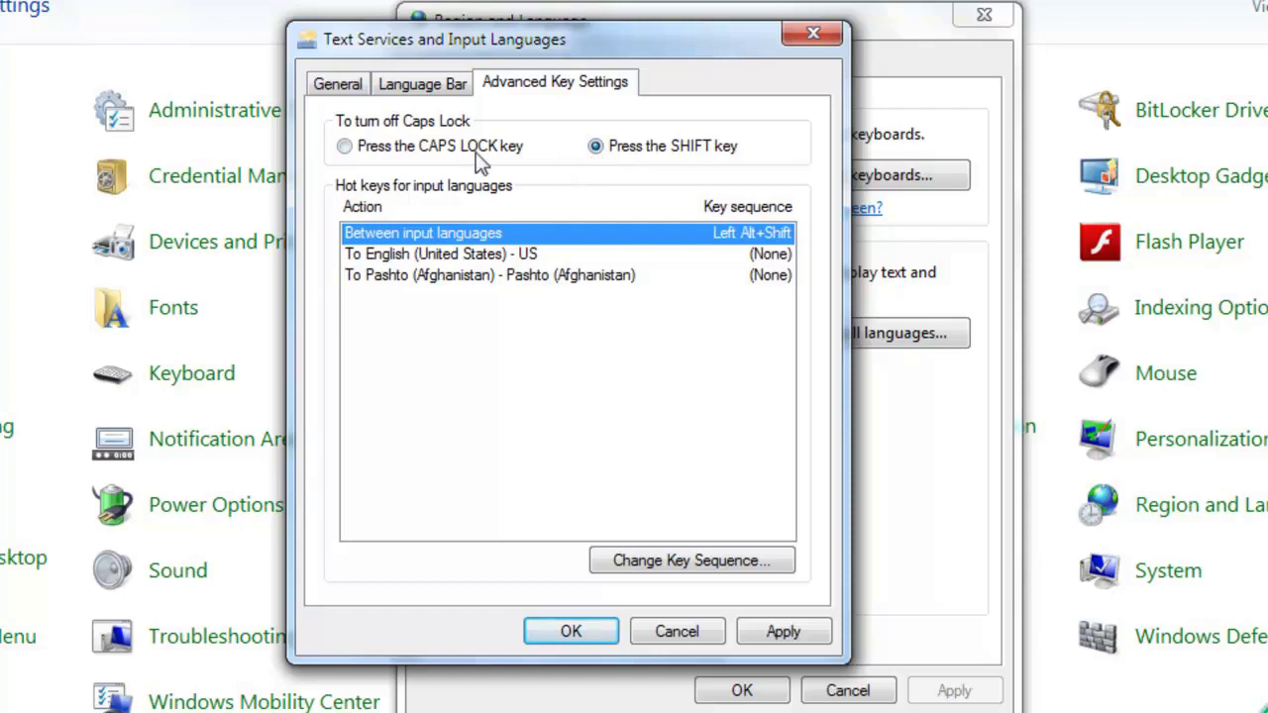
pyautogui.click(362, 155)
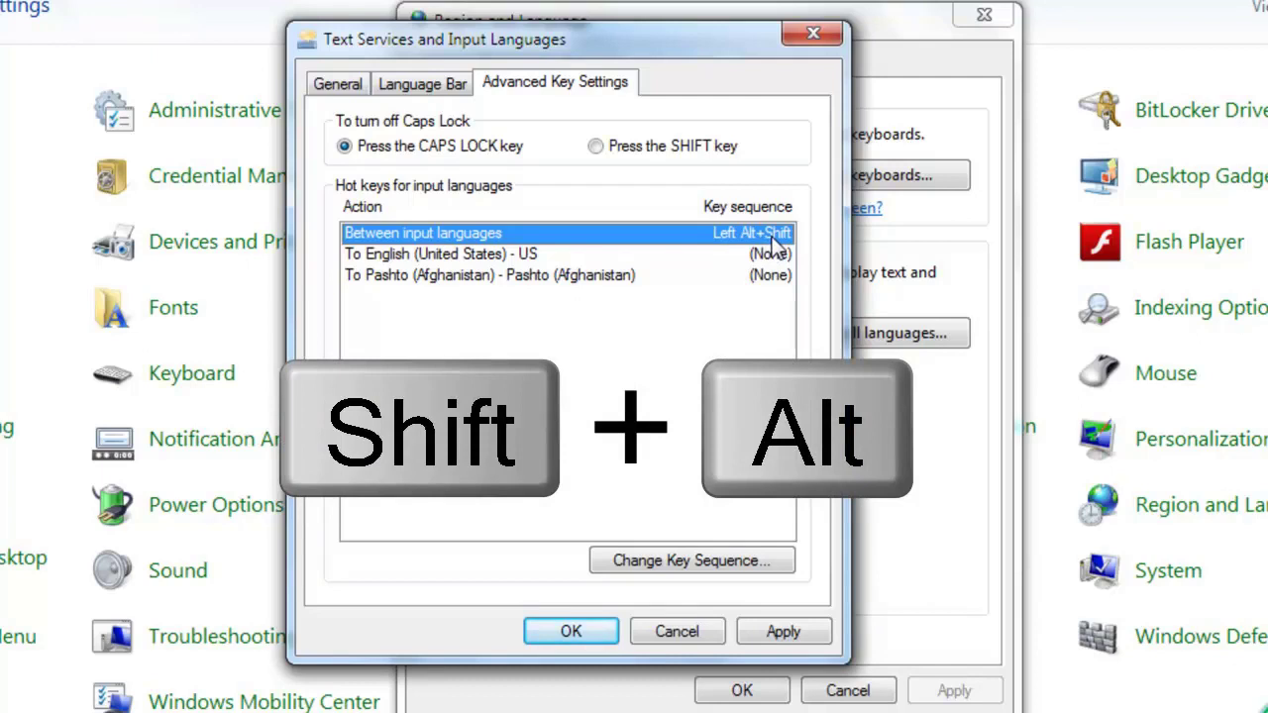
# For switching between input languages, try the Ctrl + Shift key sequence and return to Left Alt + Shift.
pyautogui.click(707, 573)
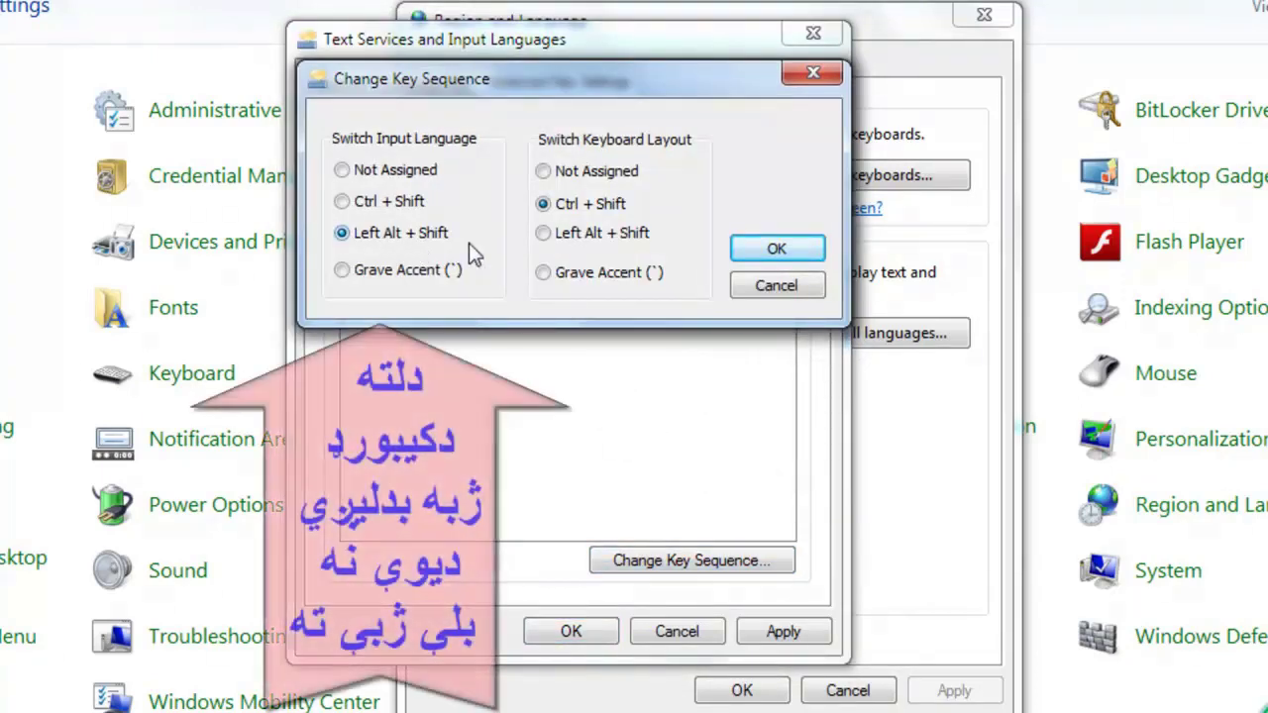
pyautogui.click(347, 205)
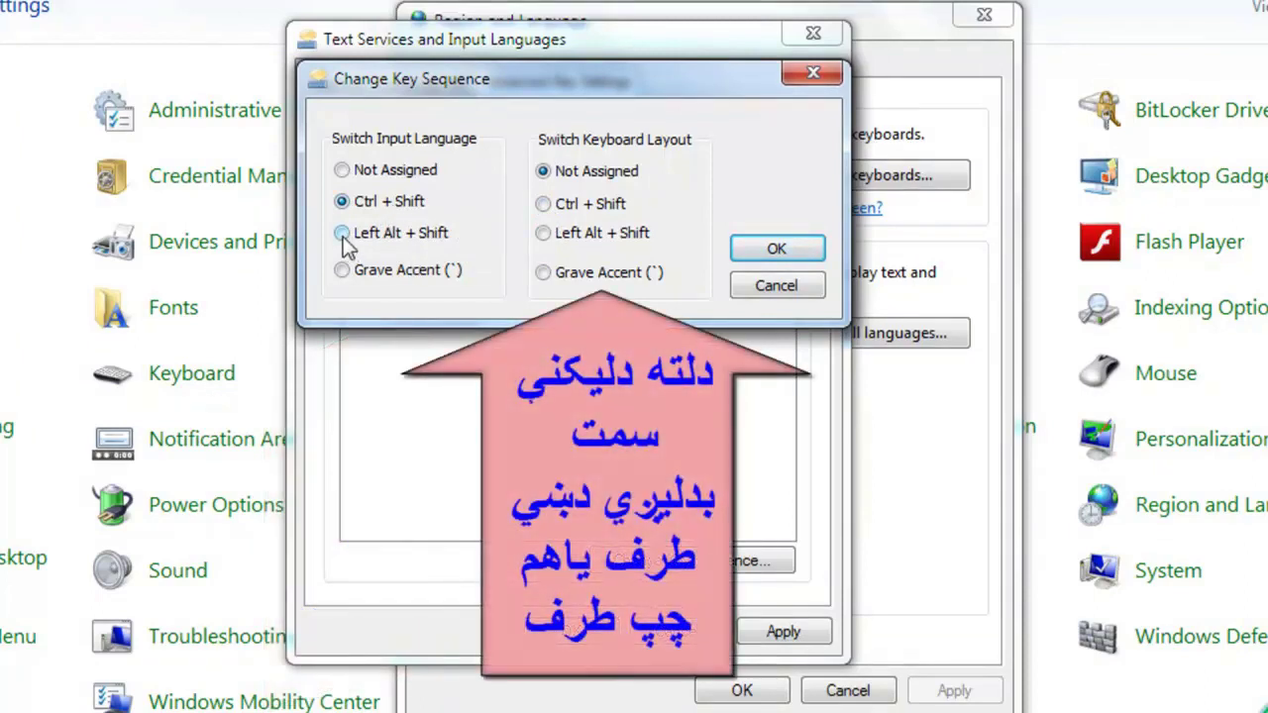
pyautogui.click(343, 234)
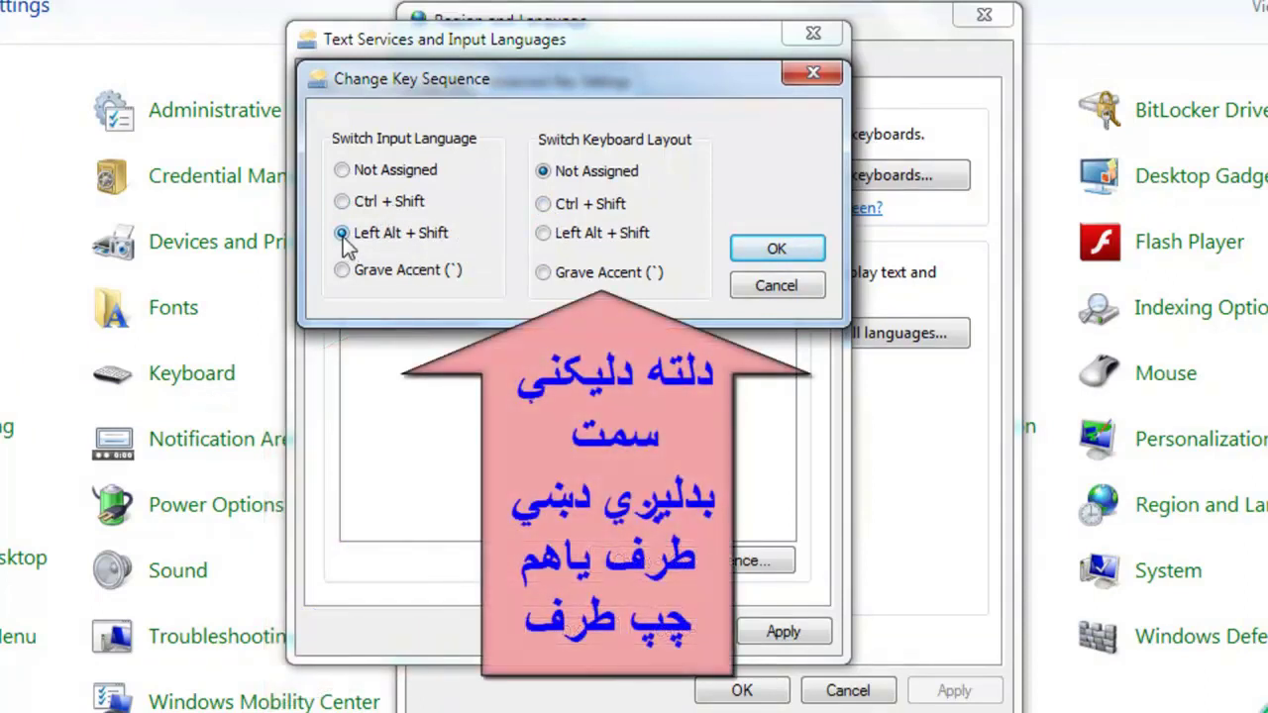
# Try Ctrl + Shift and Left Alt + Shift for switching keyboard layouts, reset the input language sequence to Left Alt + Shift, and discard the changes.
pyautogui.click(571, 206)
pyautogui.click(543, 234)
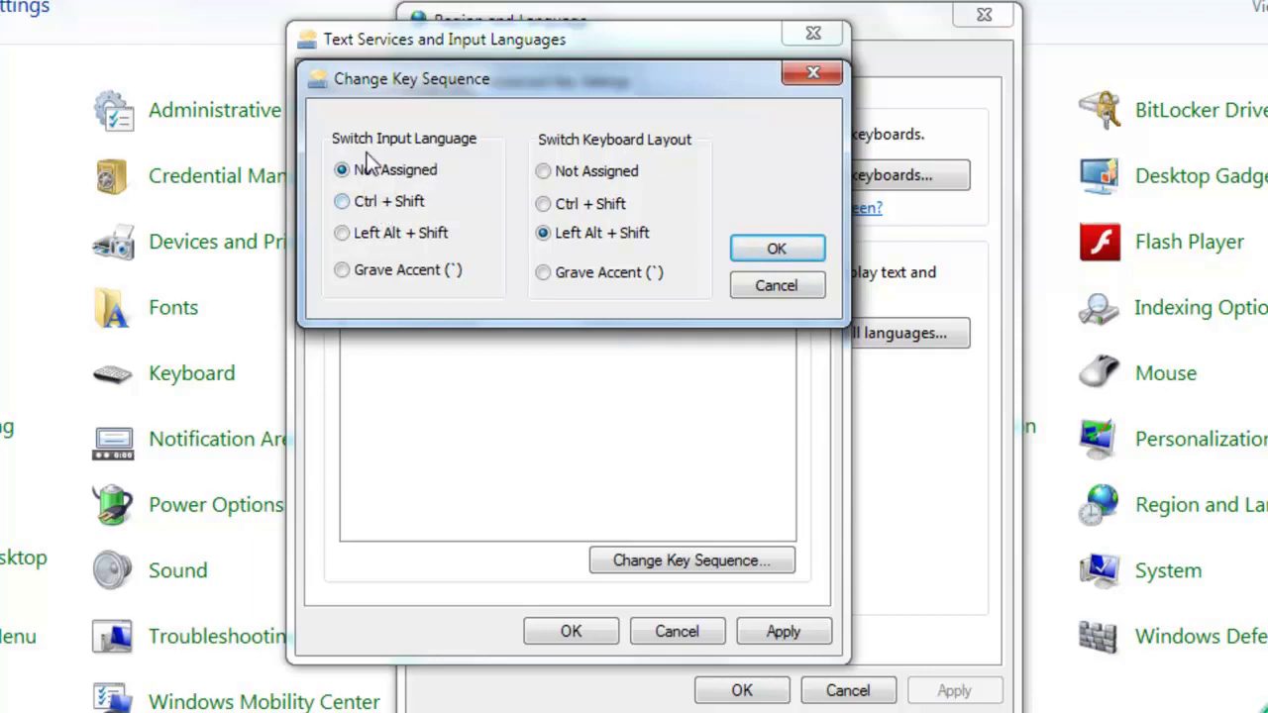
pyautogui.click(344, 232)
pyautogui.click(782, 254)
pyautogui.click(682, 637)
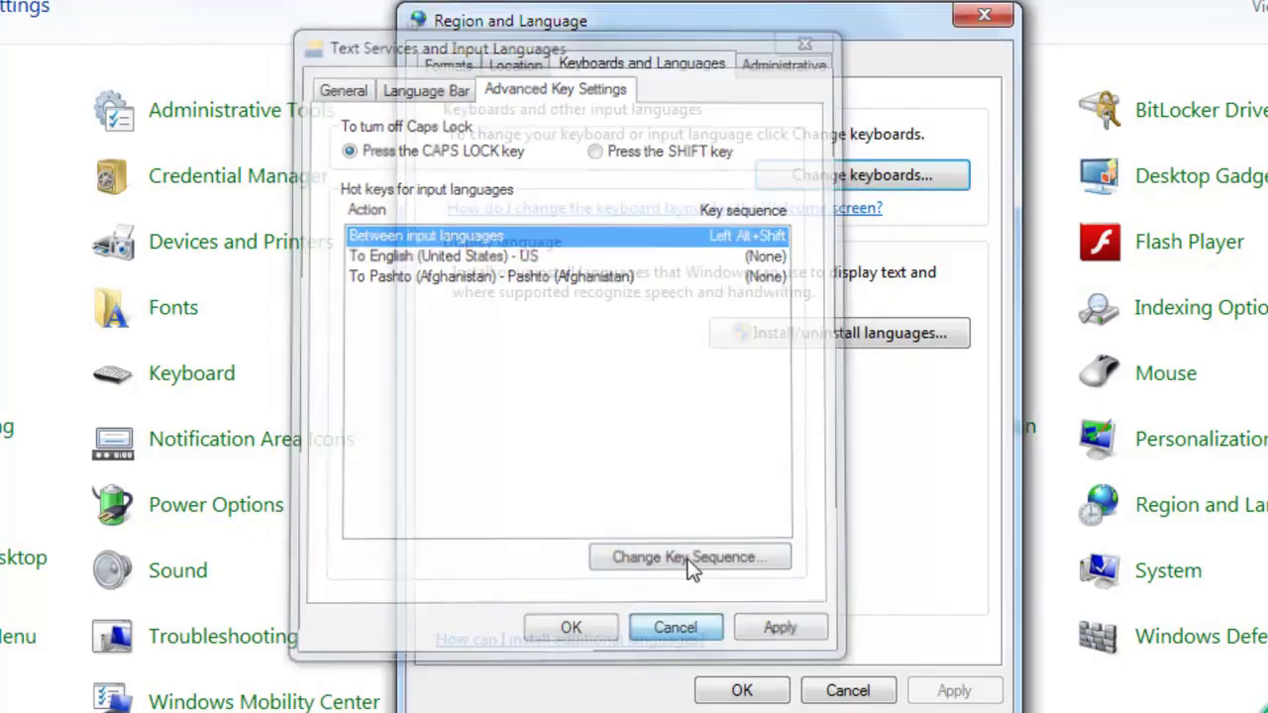
# Reopen the keyboard's advanced key settings and assign the hot key Ctrl + 1 to English (United States) - US.
pyautogui.click(822, 178)
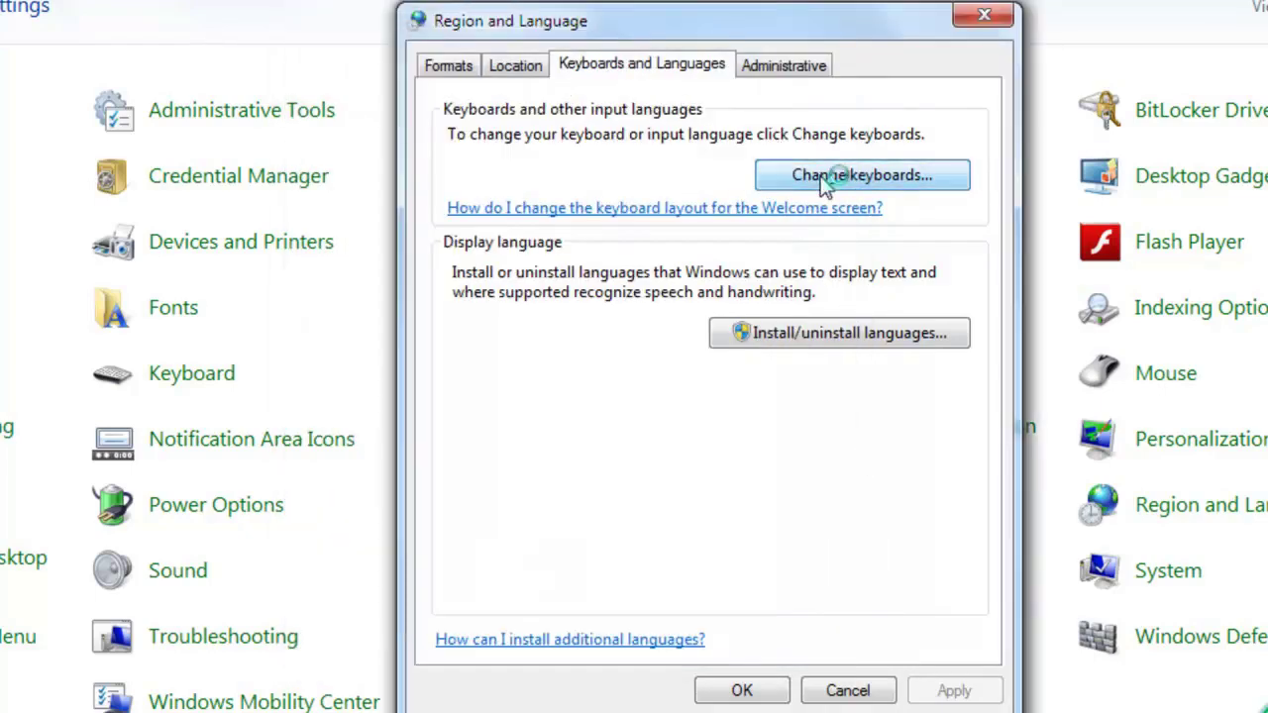
pyautogui.moveTo(188, 5); pyautogui.dragTo(633, 29)
pyautogui.click(456, 66)
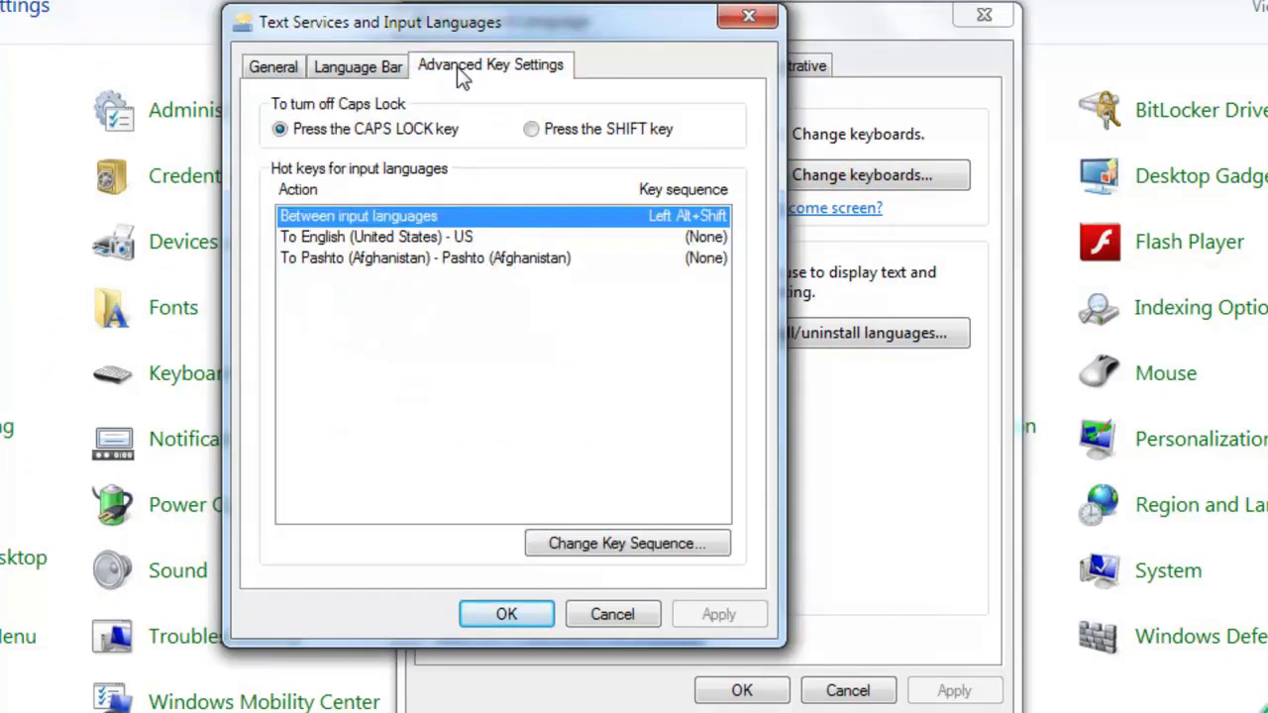
pyautogui.click(333, 244)
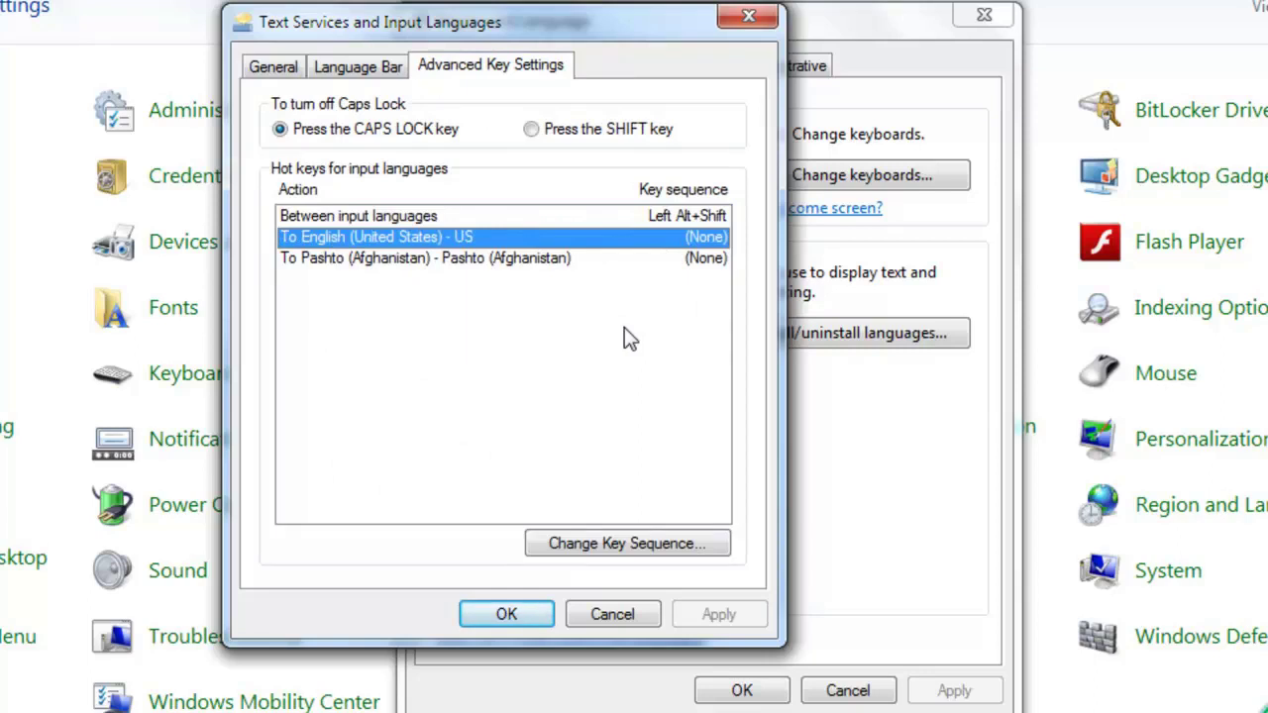
pyautogui.click(629, 546)
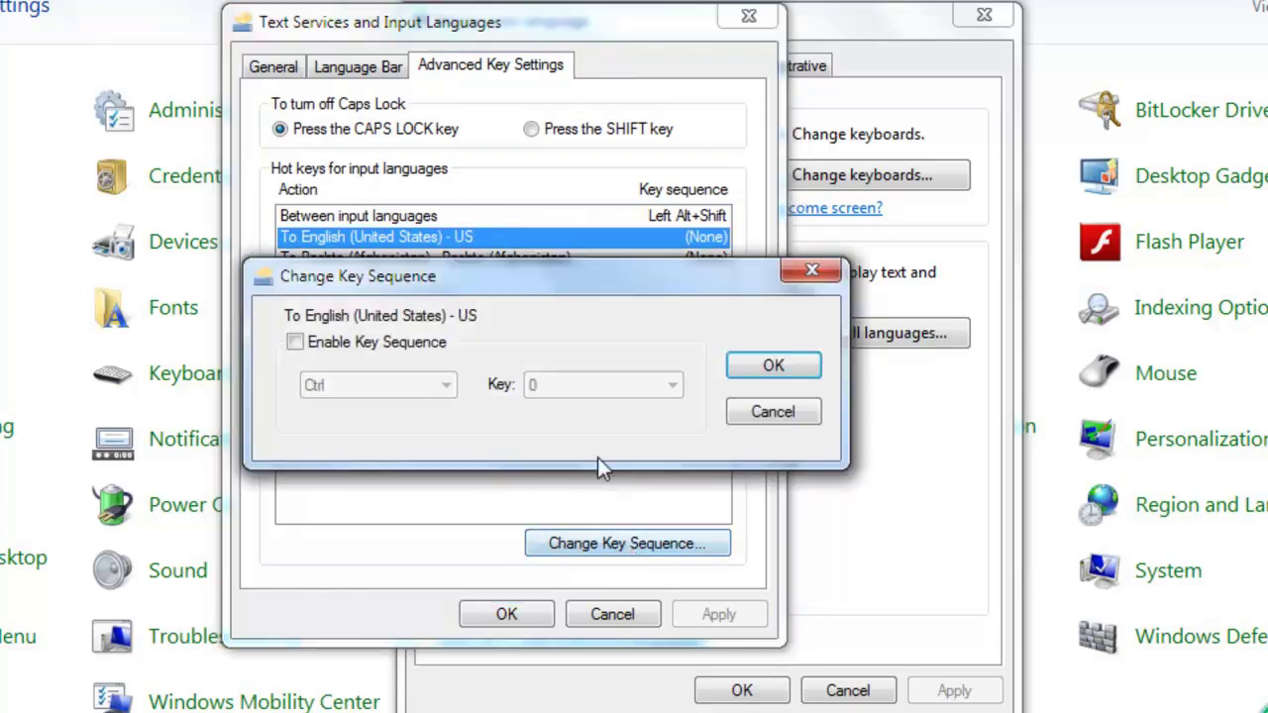
pyautogui.click(311, 350)
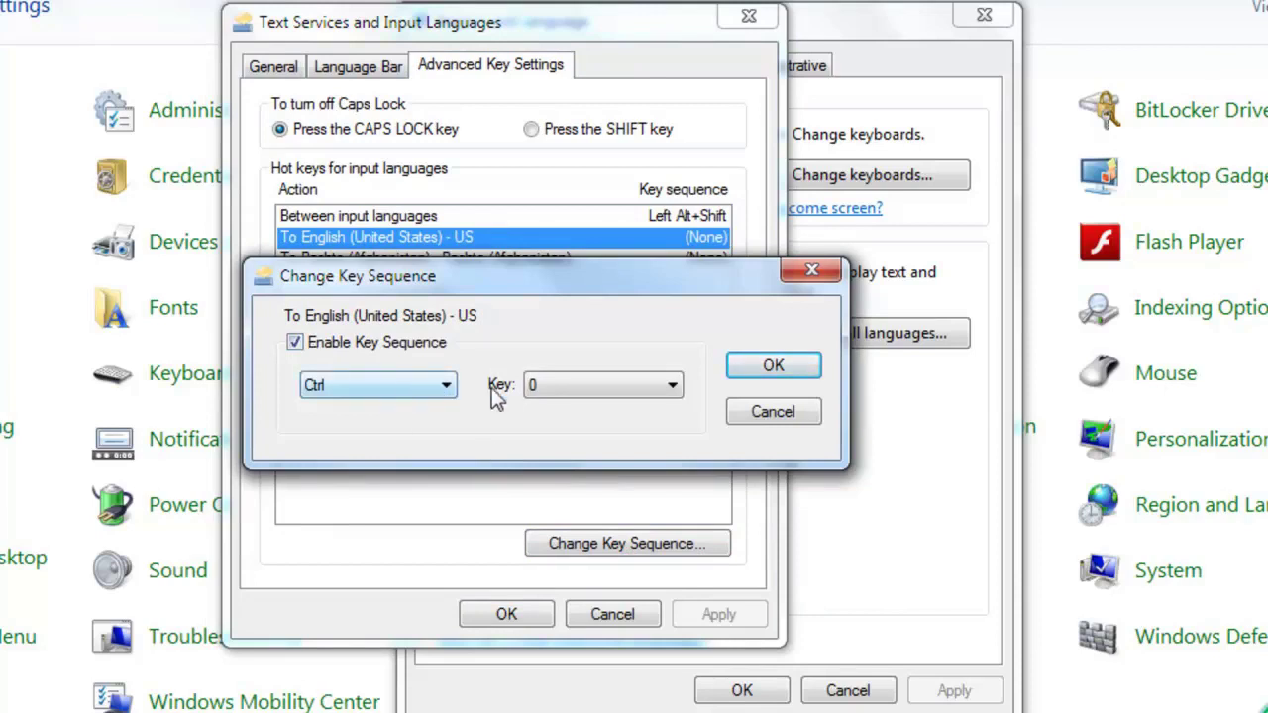
pyautogui.click(667, 387)
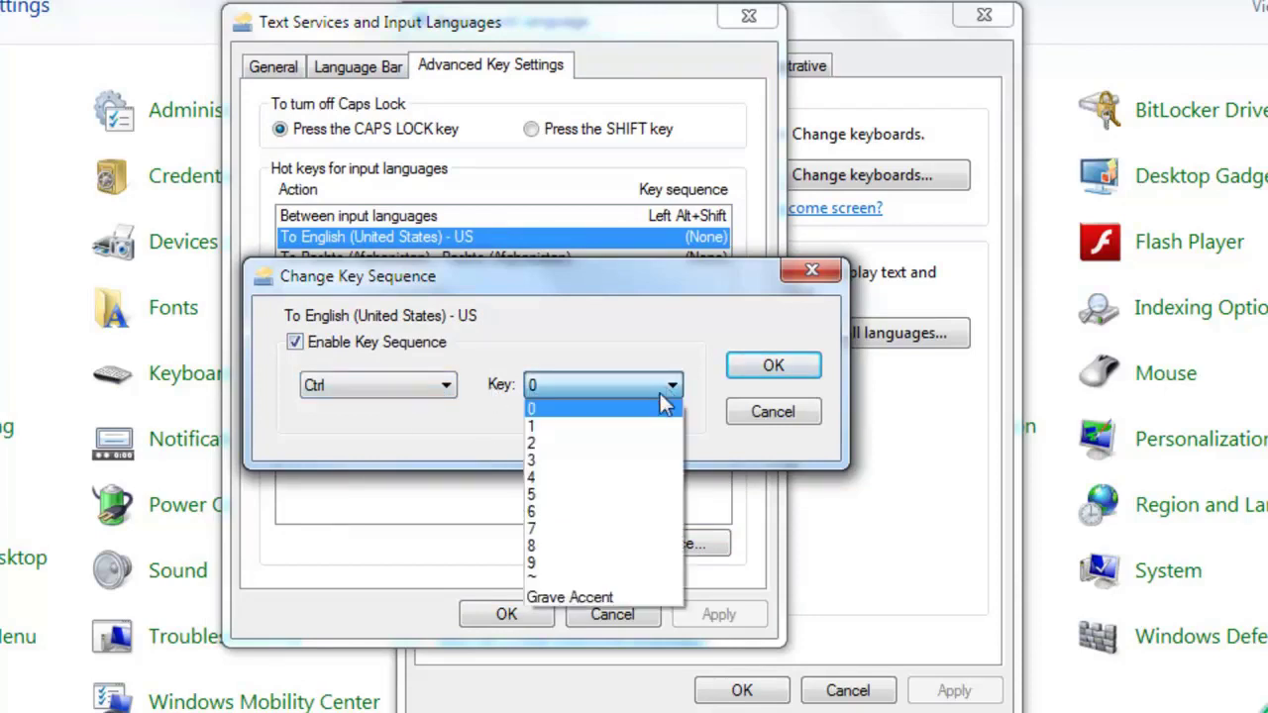
pyautogui.click(563, 427)
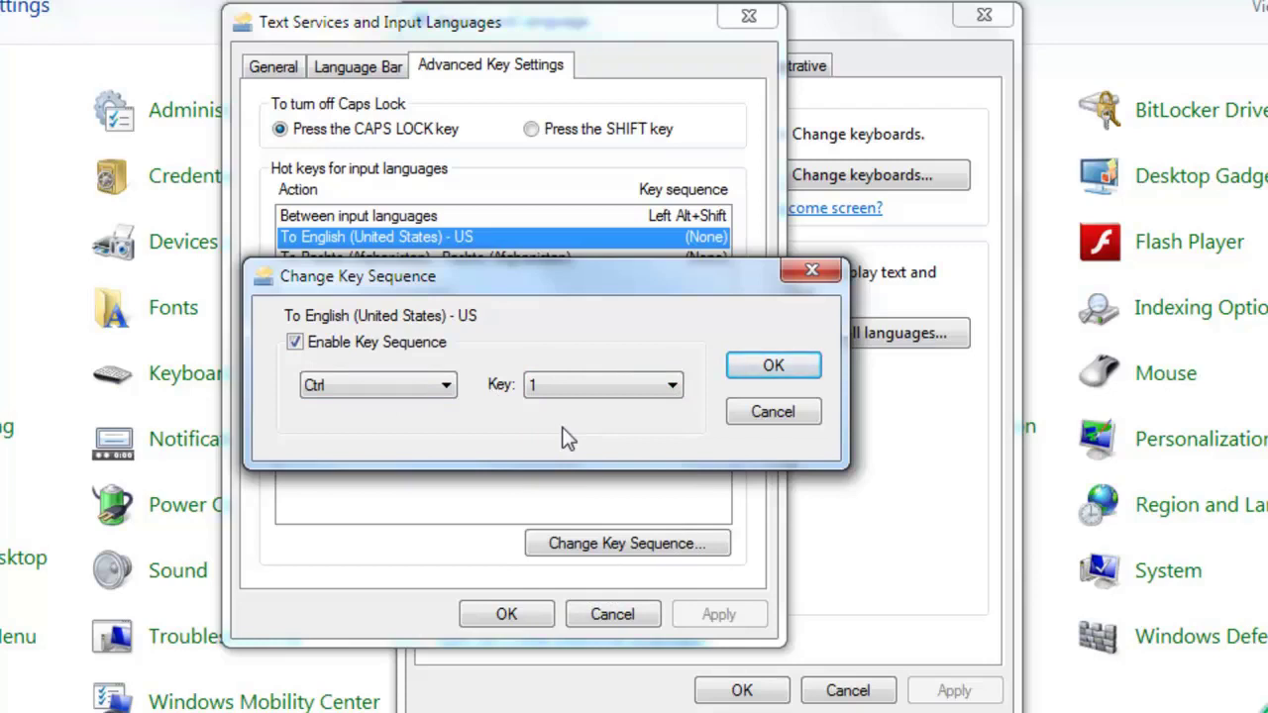
pyautogui.click(758, 372)
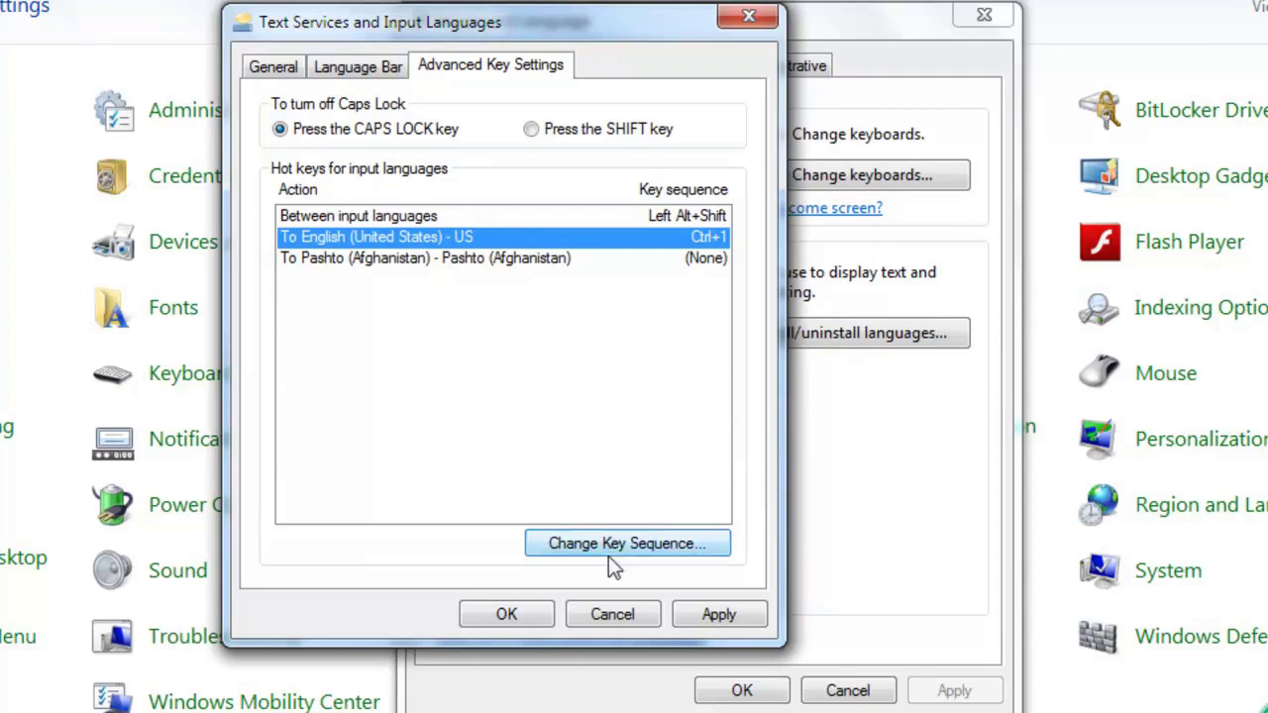
# Assign the hot key Ctrl + Shift + 2 to Pashto (Afghanistan), and cancel the text services changes.
pyautogui.click(510, 258)
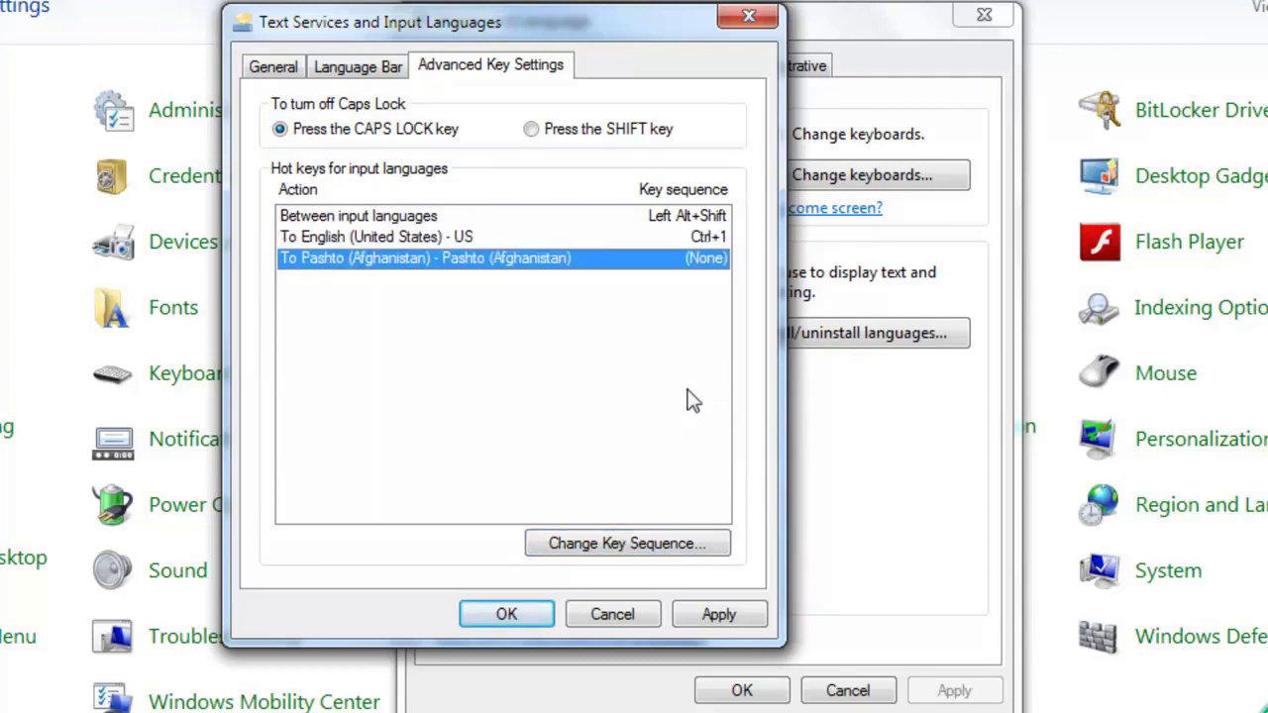
pyautogui.click(601, 541)
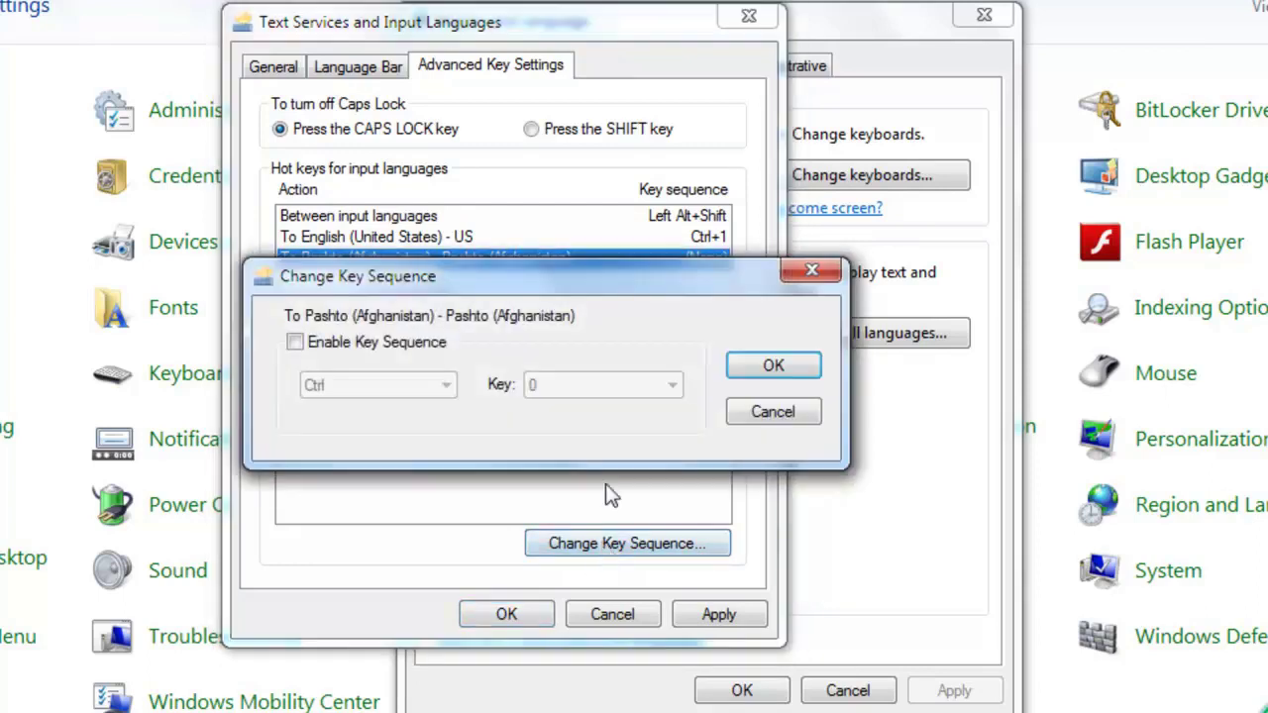
pyautogui.click(375, 341)
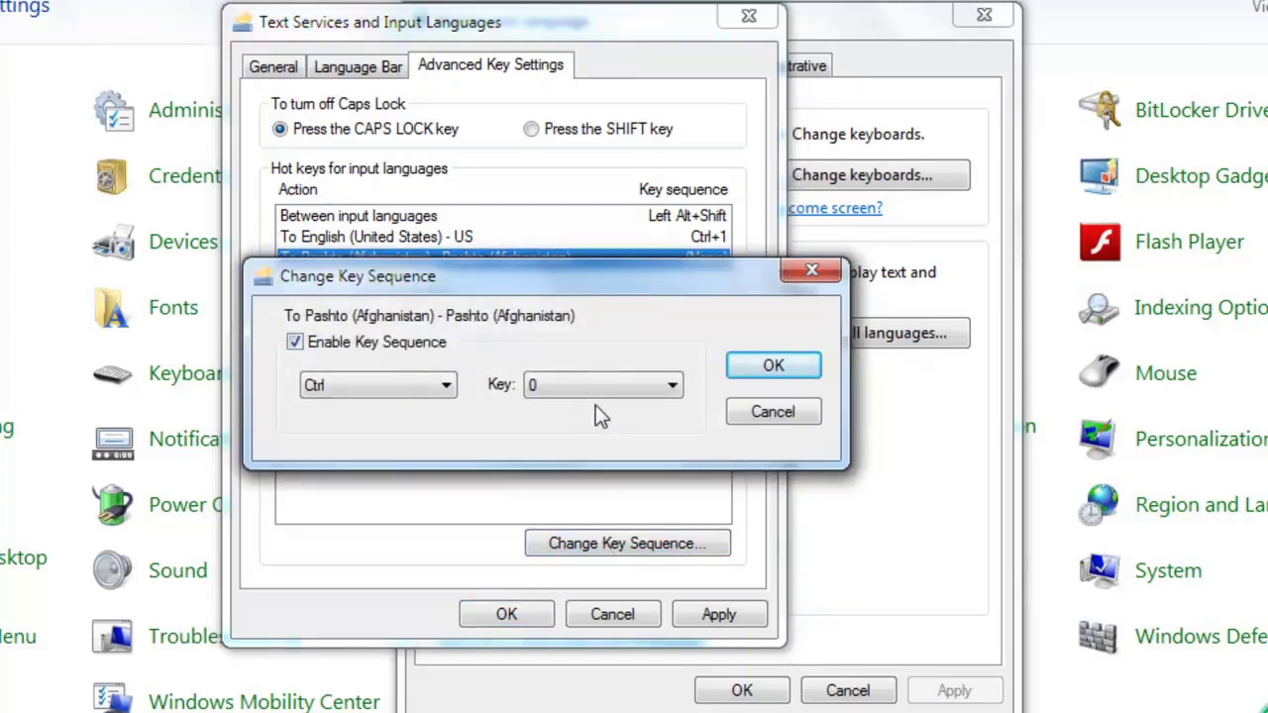
pyautogui.click(619, 381)
pyautogui.click(619, 382)
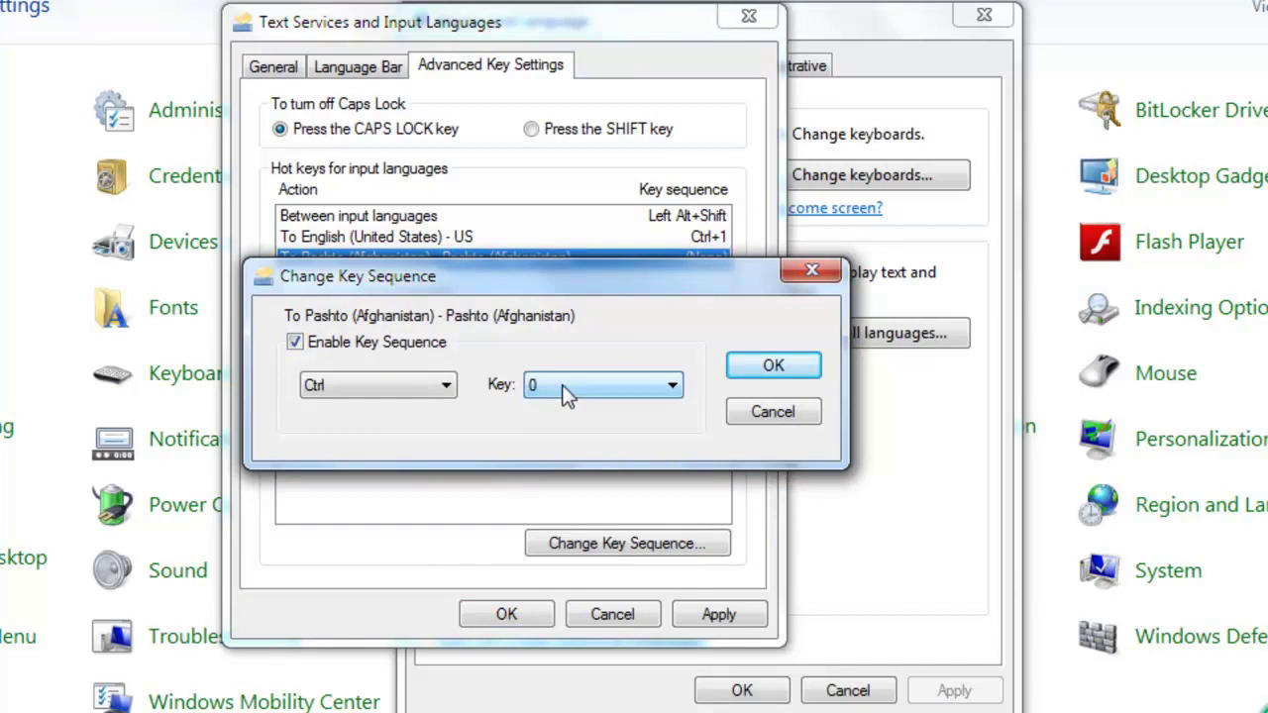
pyautogui.click(447, 385)
pyautogui.click(387, 424)
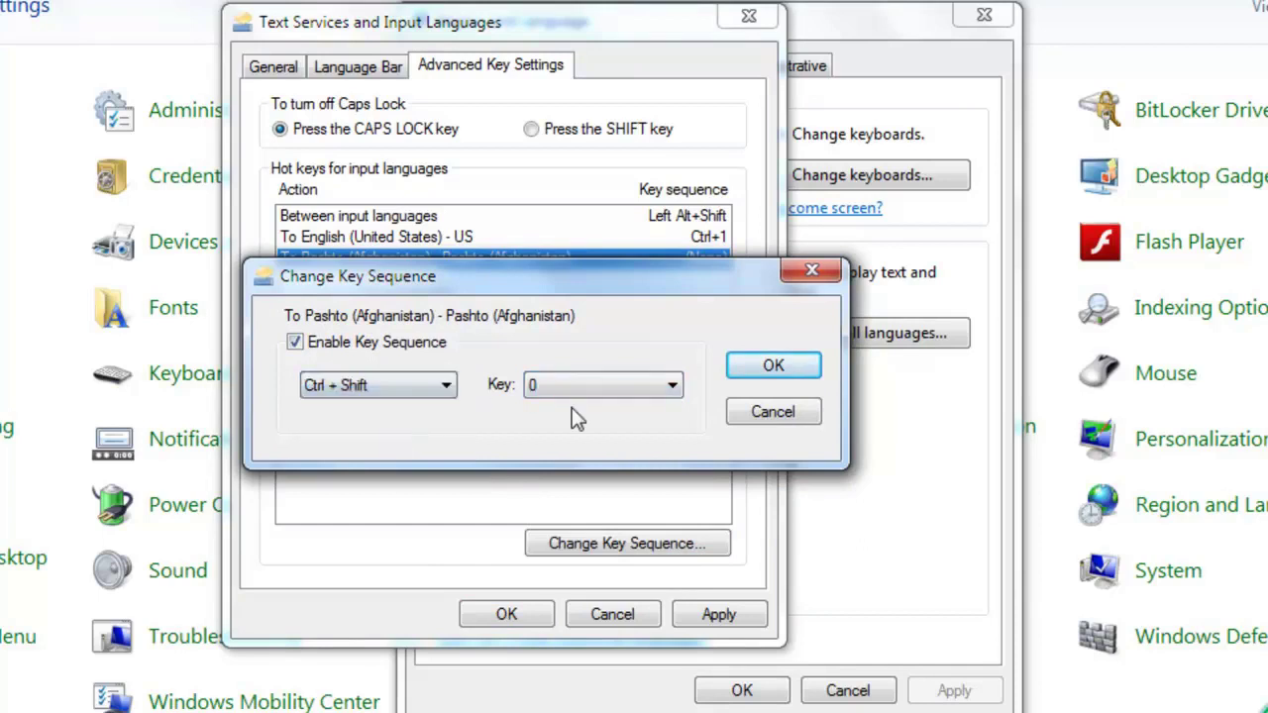
pyautogui.click(634, 384)
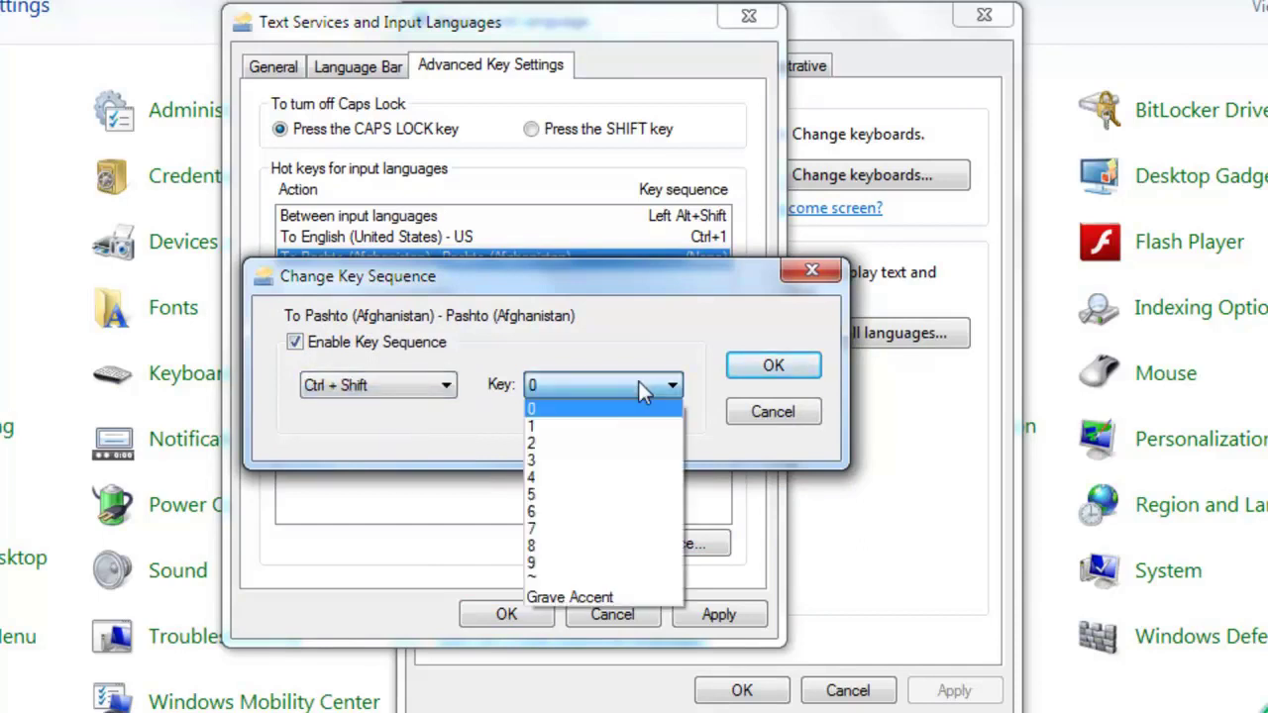
pyautogui.click(555, 443)
pyautogui.click(777, 368)
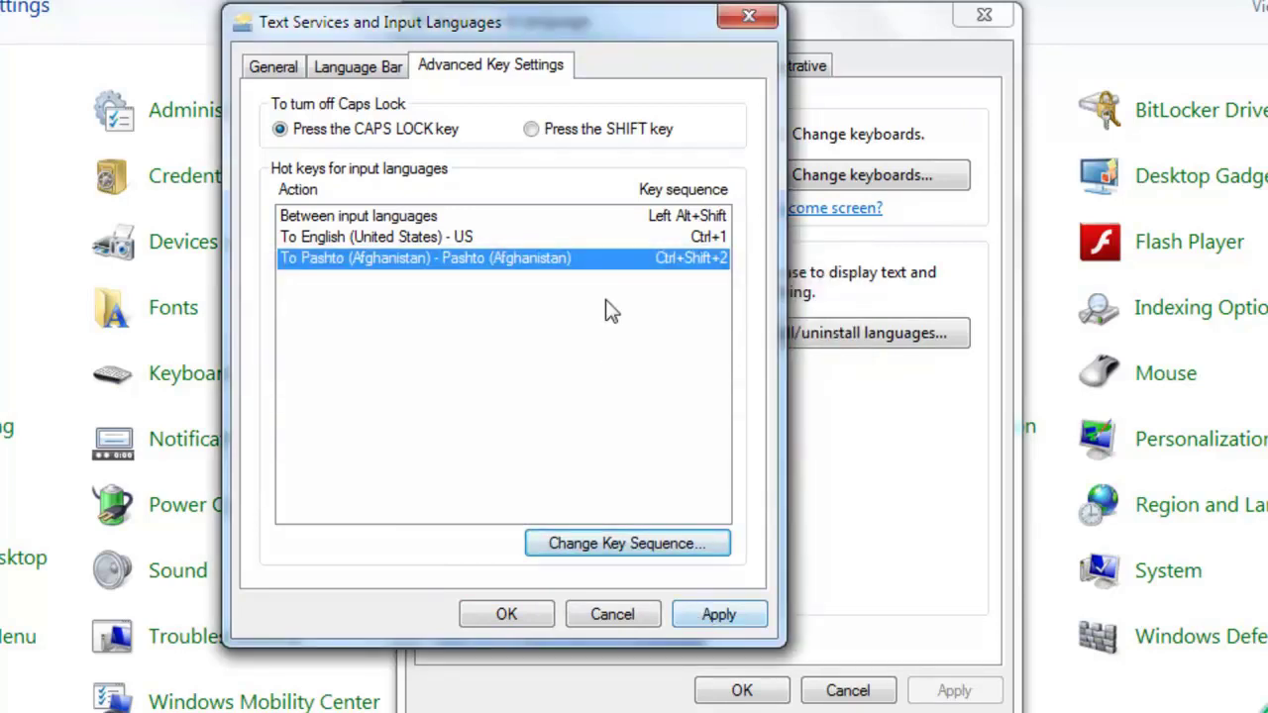
pyautogui.click(631, 616)
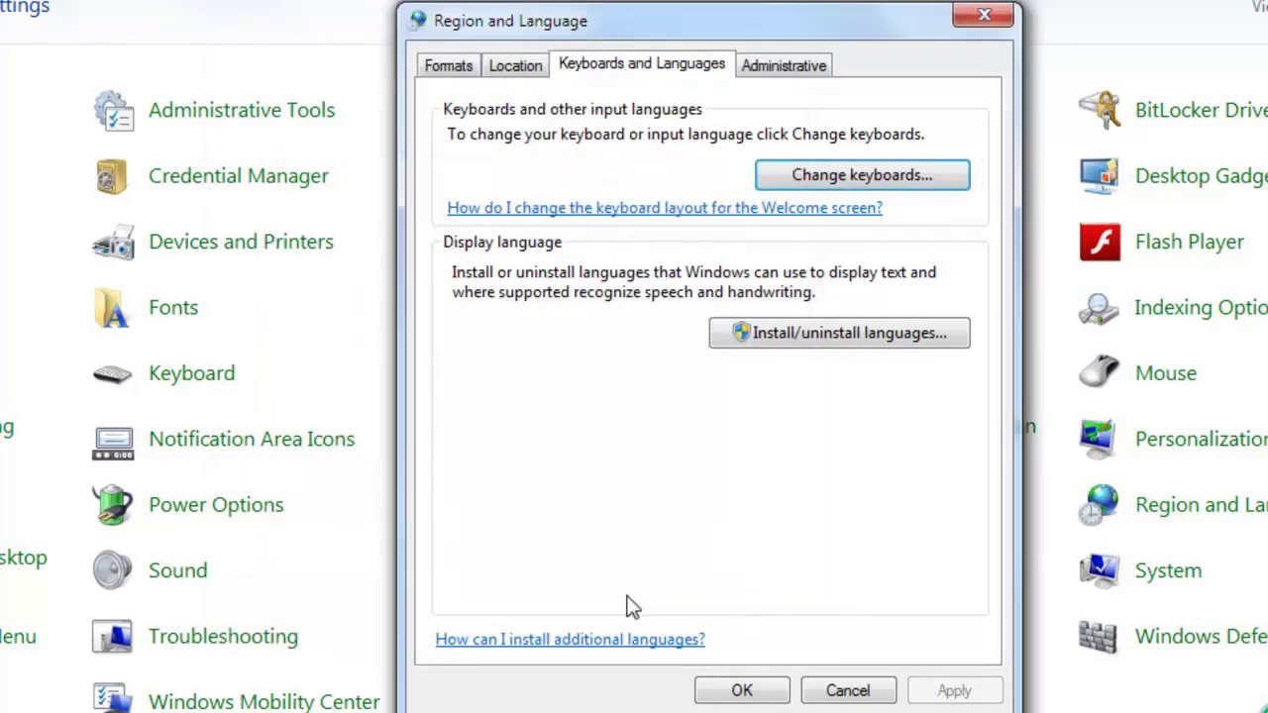
# Look through installing display languages from the computer or network, including browsing for language files, and cancel the installation.
pyautogui.click(808, 338)
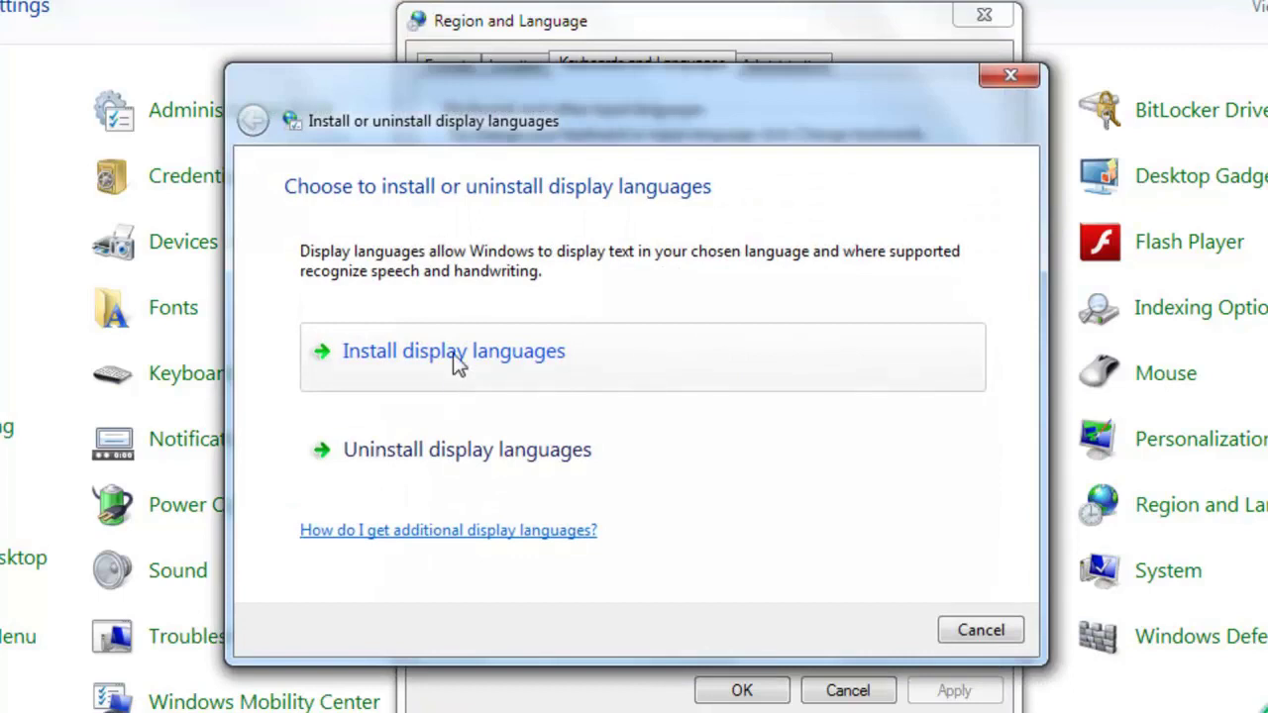
pyautogui.click(455, 362)
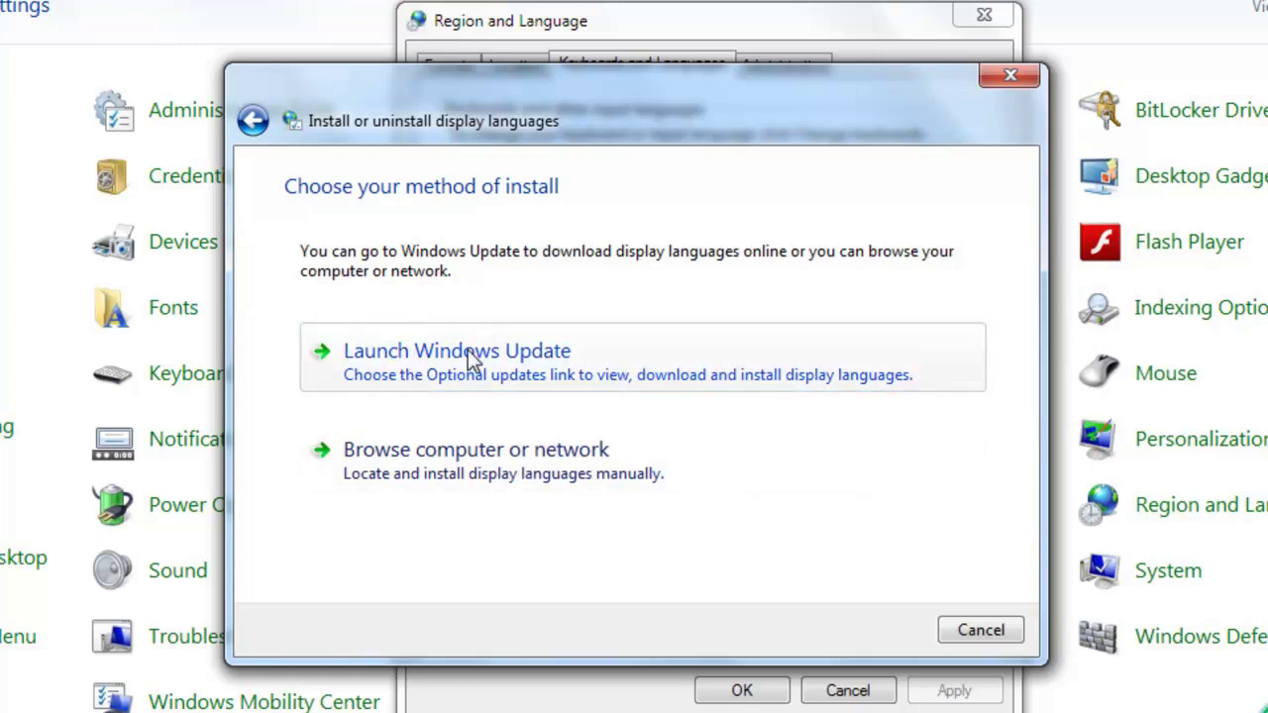
pyautogui.click(467, 479)
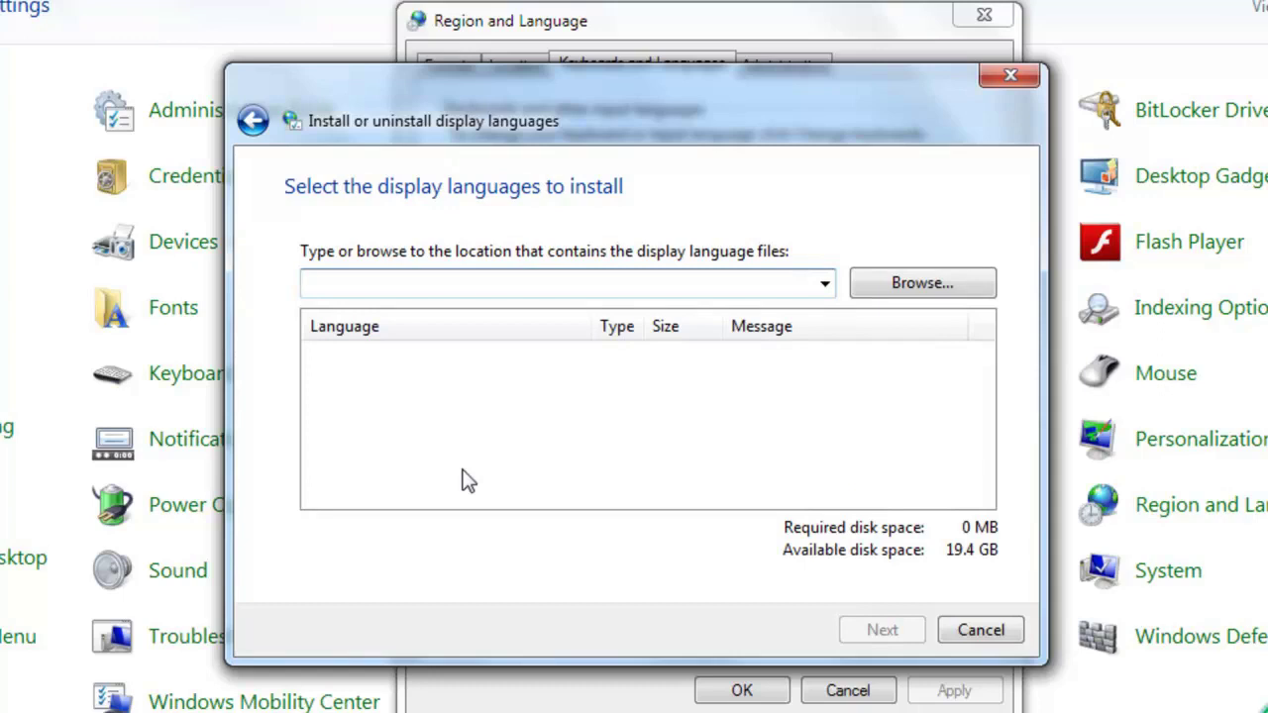
pyautogui.click(890, 294)
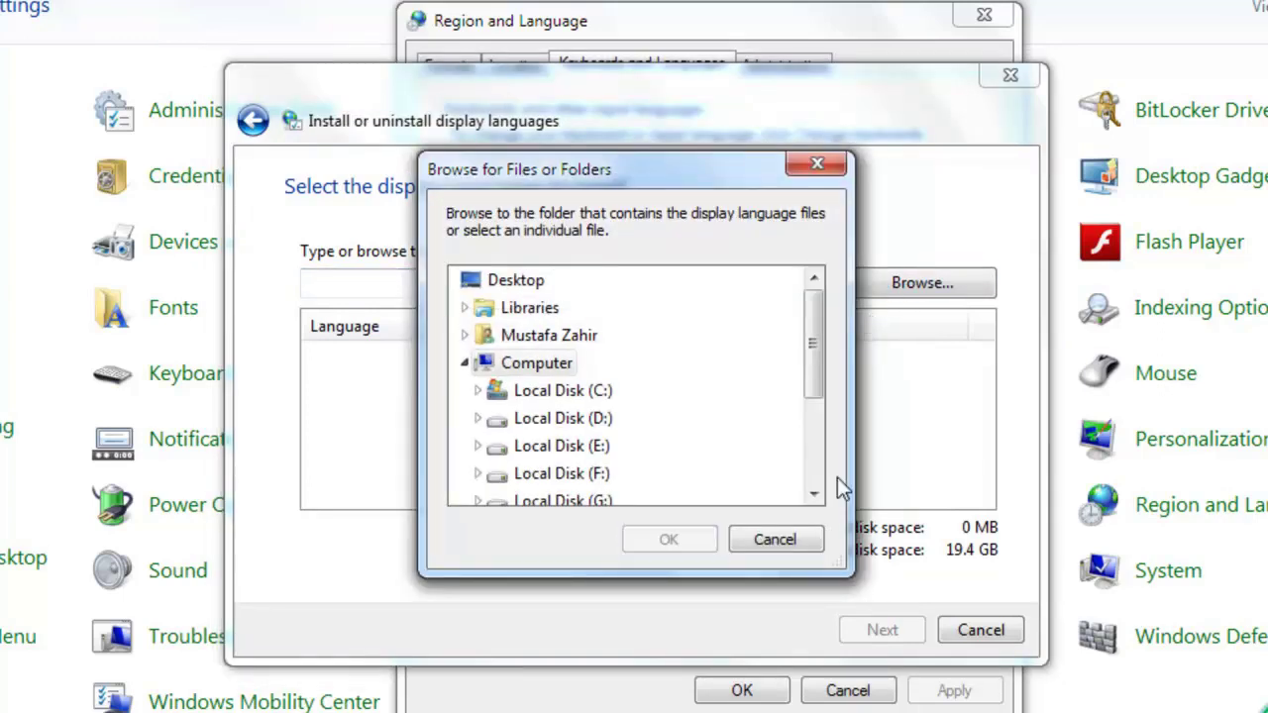
pyautogui.click(776, 539)
pyautogui.click(980, 632)
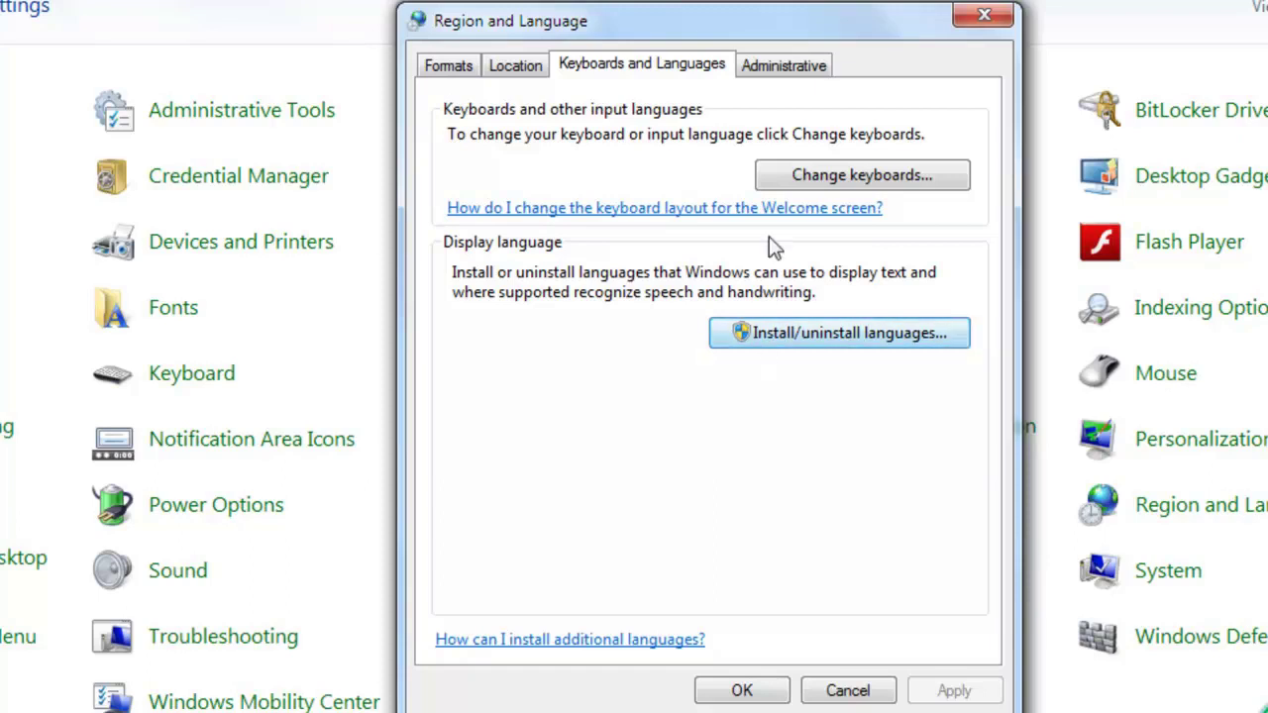
# In the administrative settings, try copying the current settings to the welcome screen and system accounts and to new user accounts, clearing each option again.
pyautogui.click(770, 75)
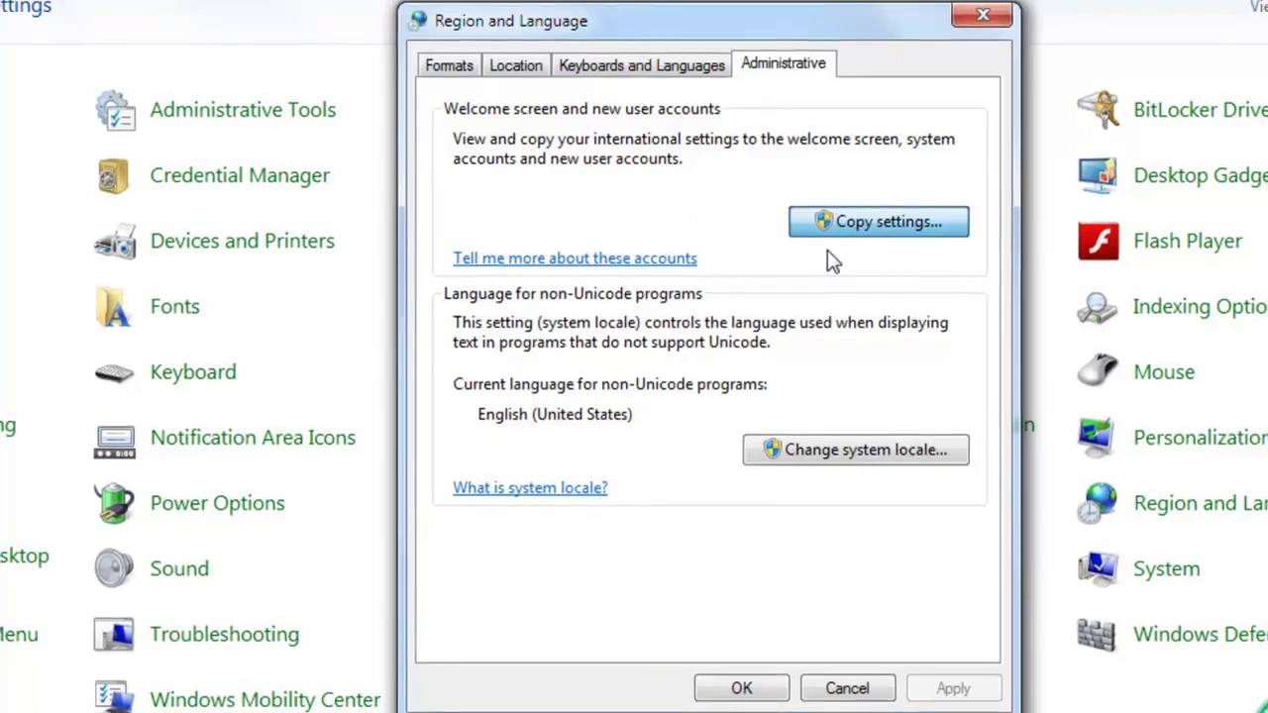
pyautogui.click(860, 224)
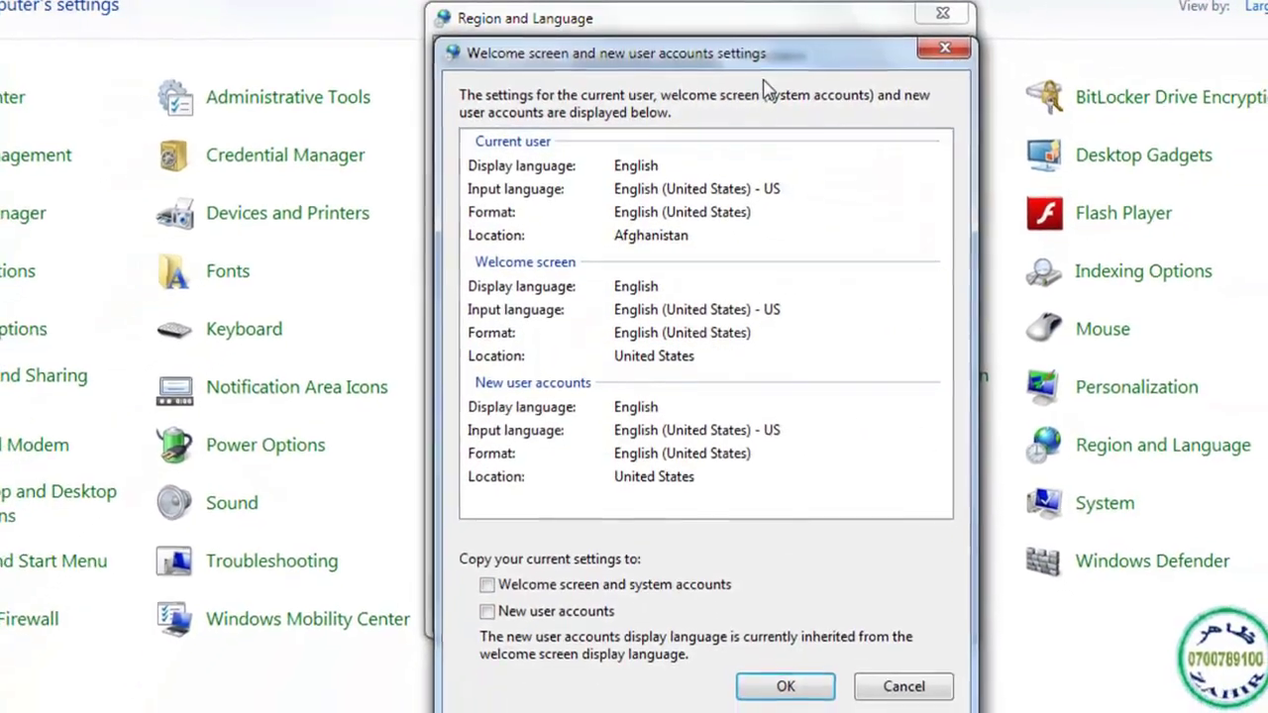
pyautogui.moveTo(763, 54); pyautogui.dragTo(751, 6)
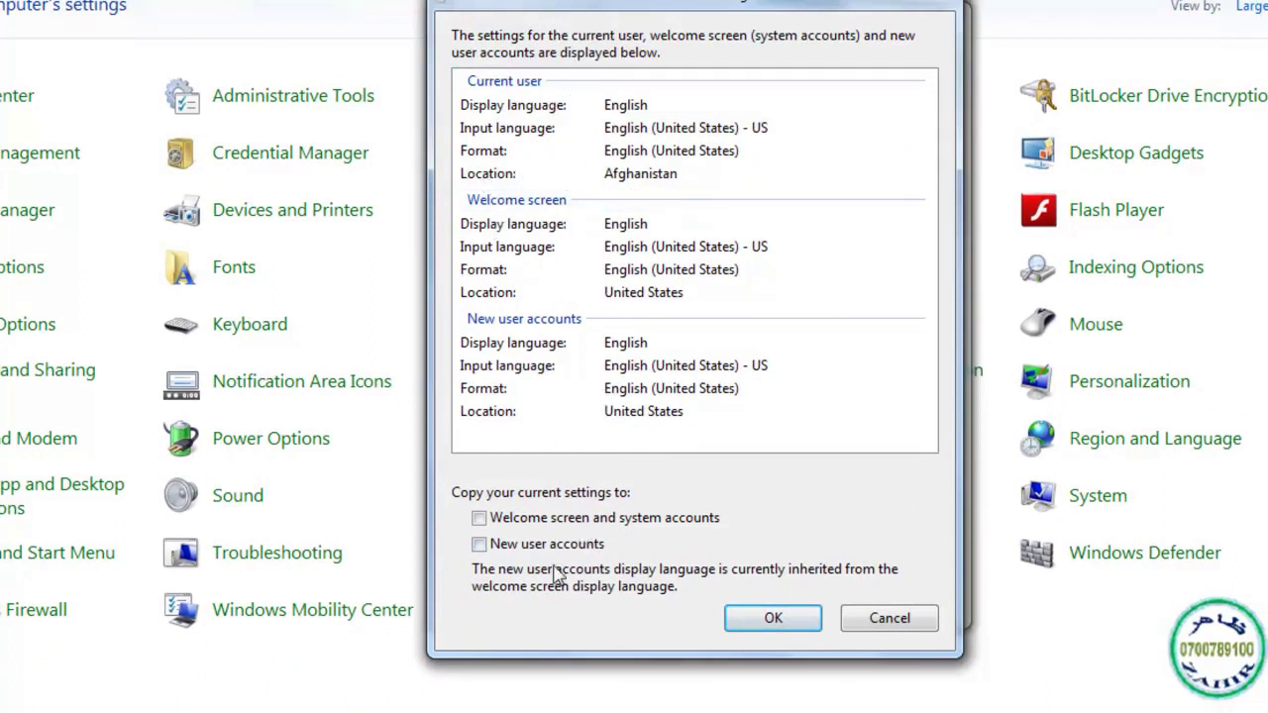
pyautogui.click(480, 519)
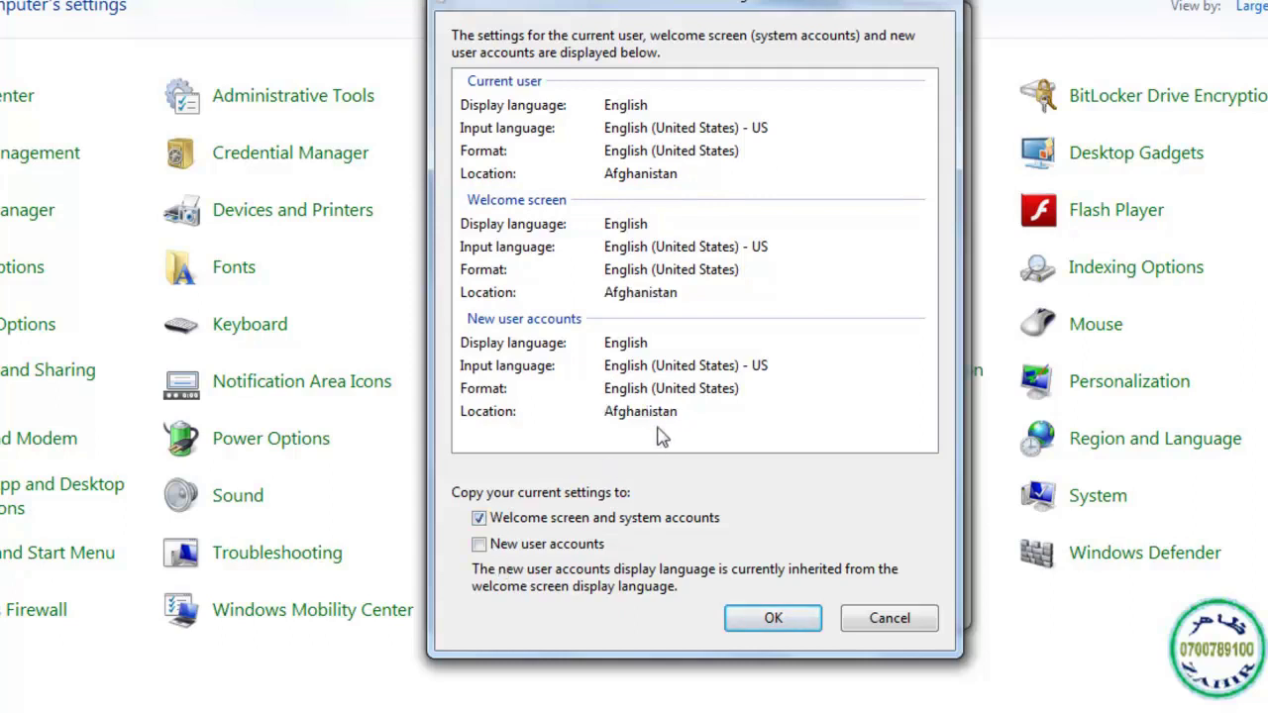
pyautogui.click(482, 521)
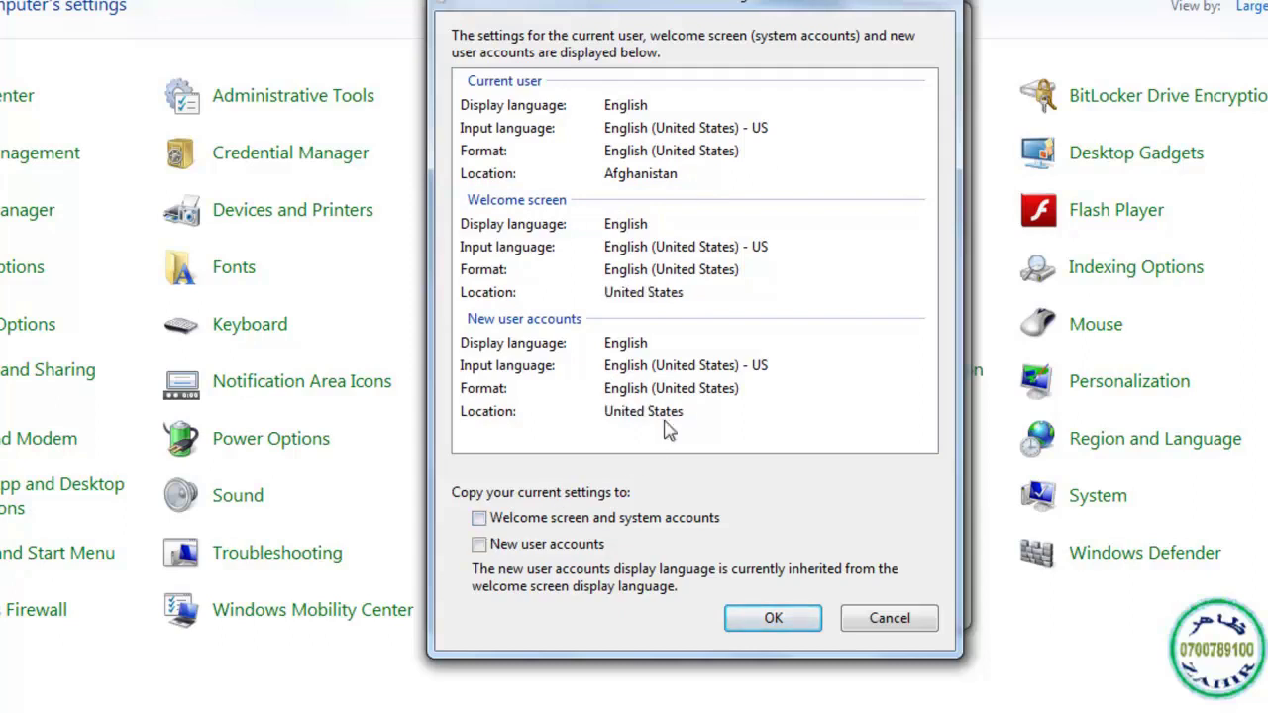
pyautogui.click(479, 543)
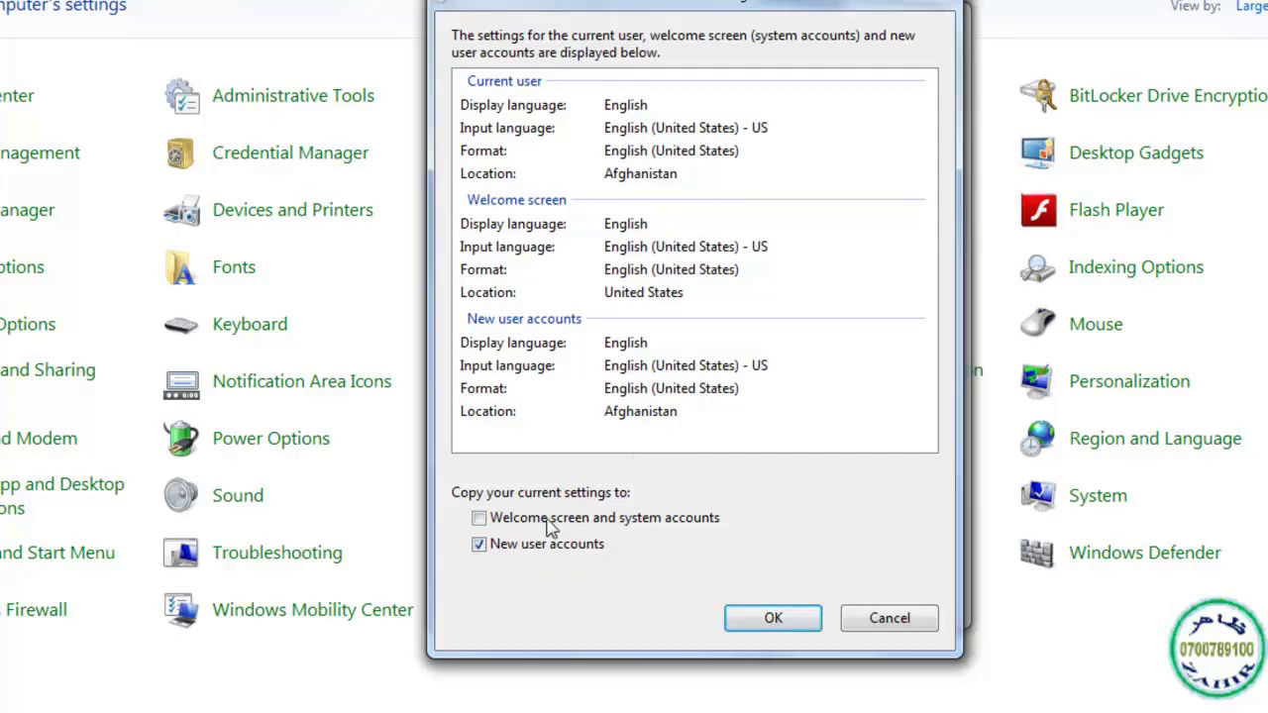
pyautogui.click(481, 543)
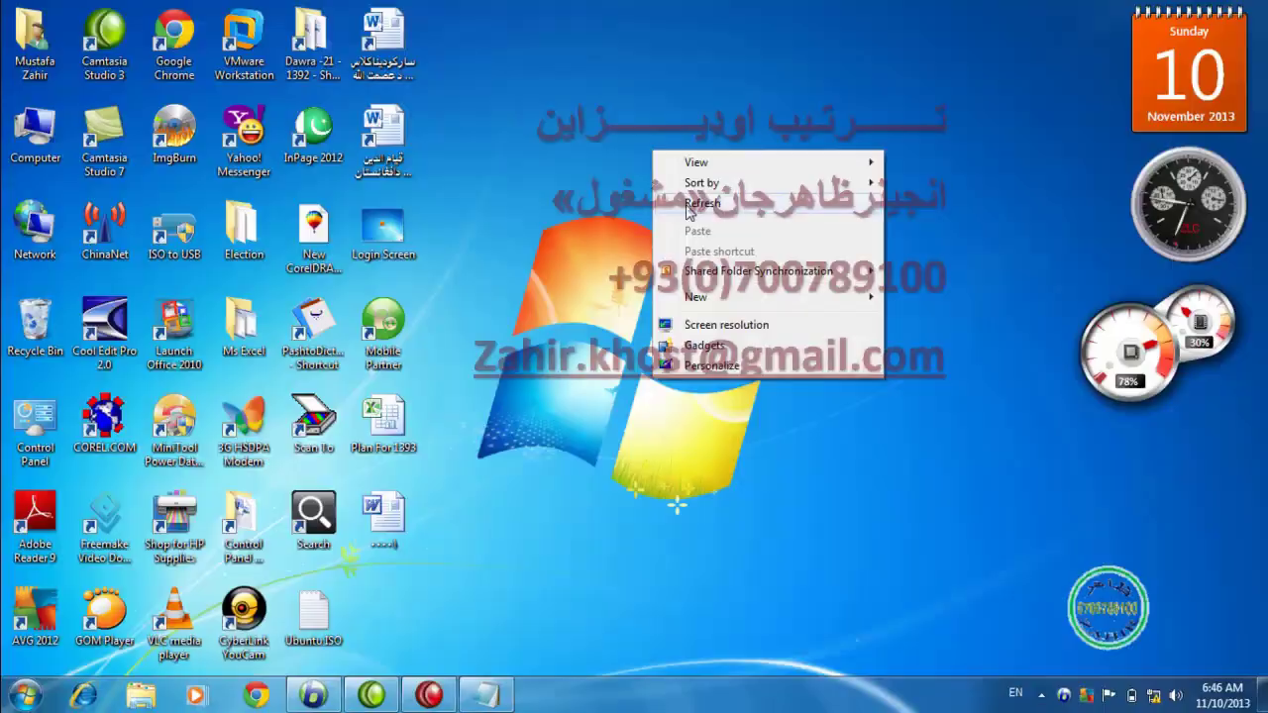